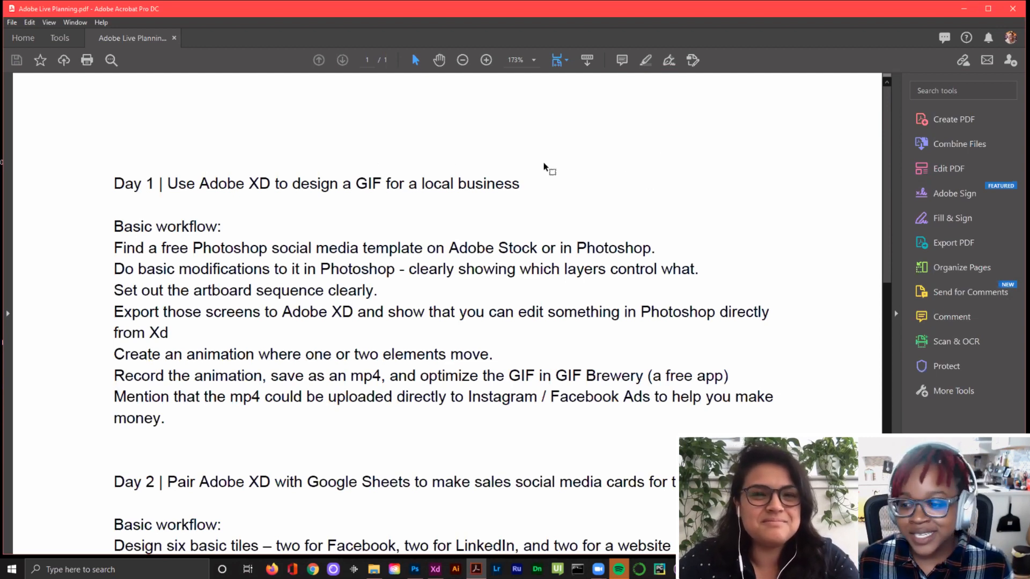
Step: Read through the Day 1 basic workflow in the Adobe Live Planning PDF and close the document
scroll(538, 190, down, 1)
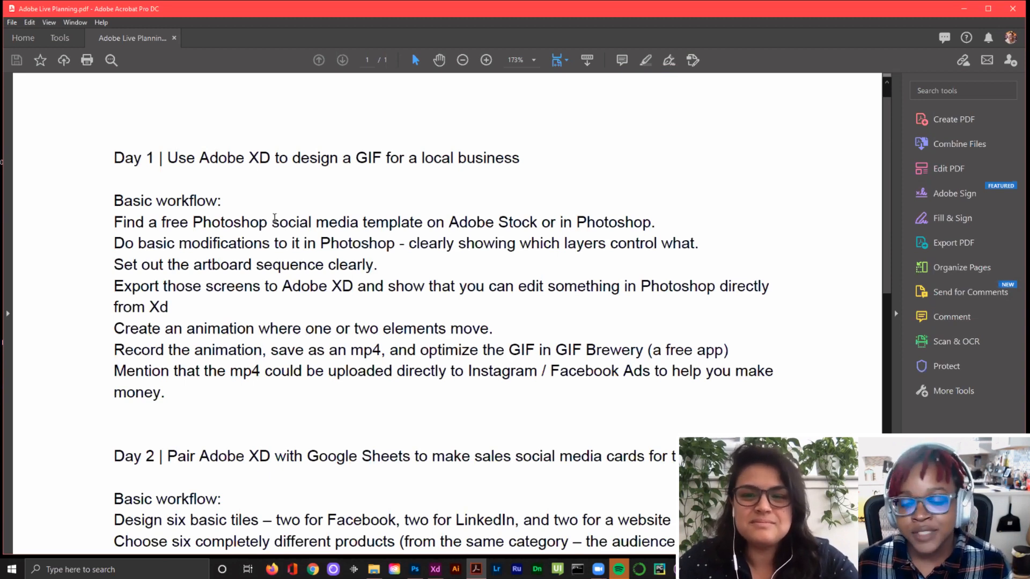
scroll(319, 213, down, 1)
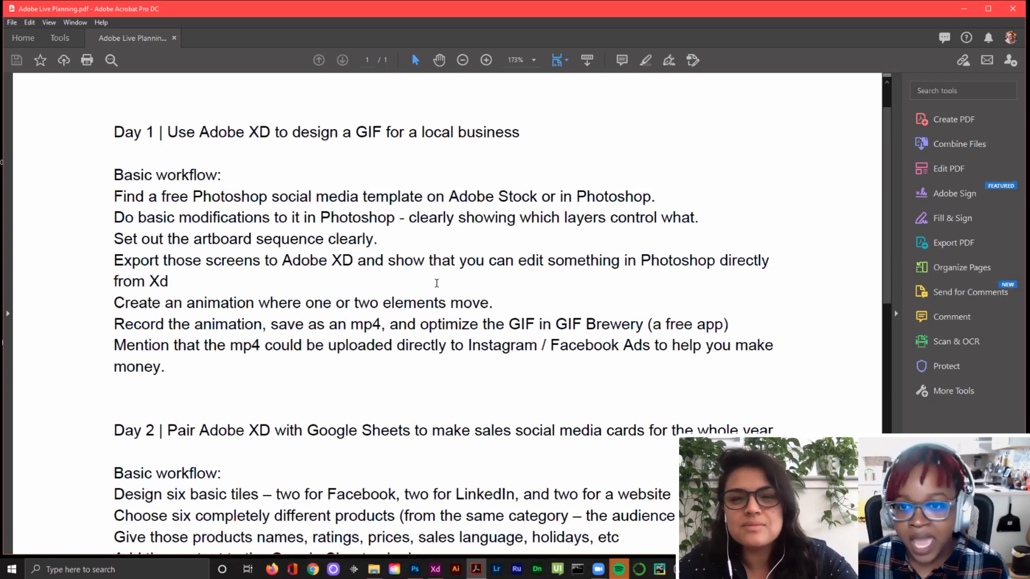
scroll(555, 228, up, 1)
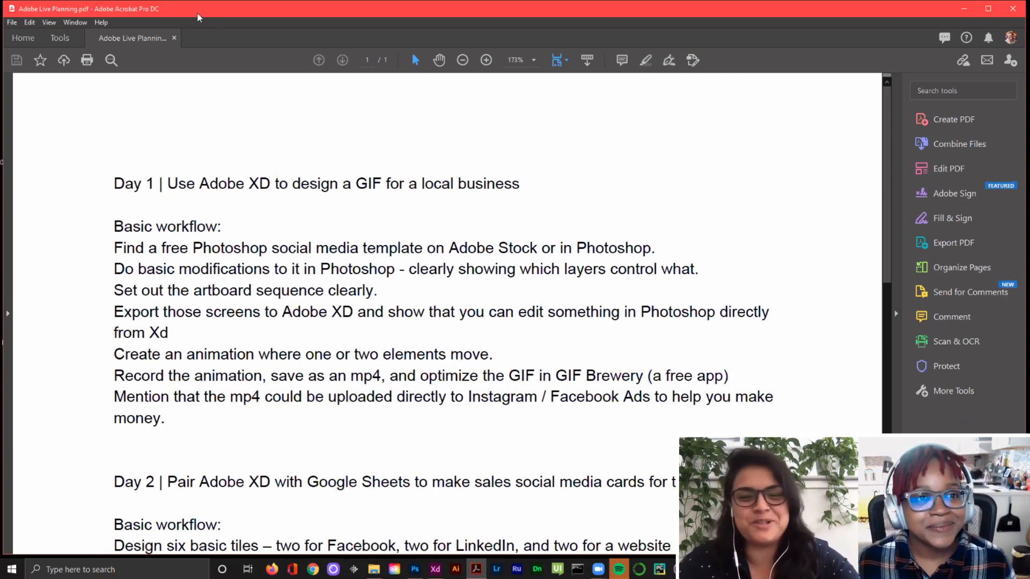
drag(198, 13, 204, 80)
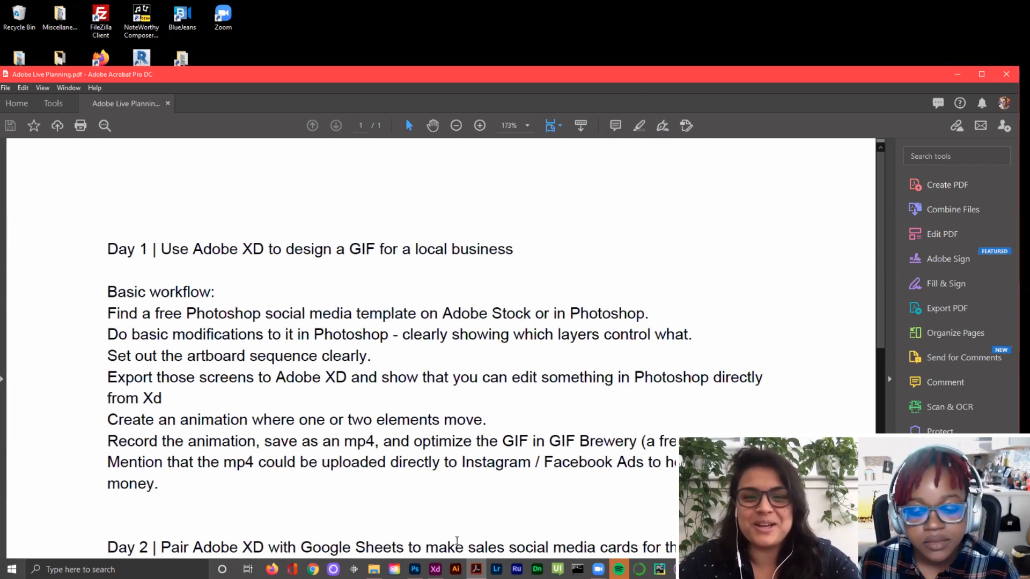
mouse_move(435, 575)
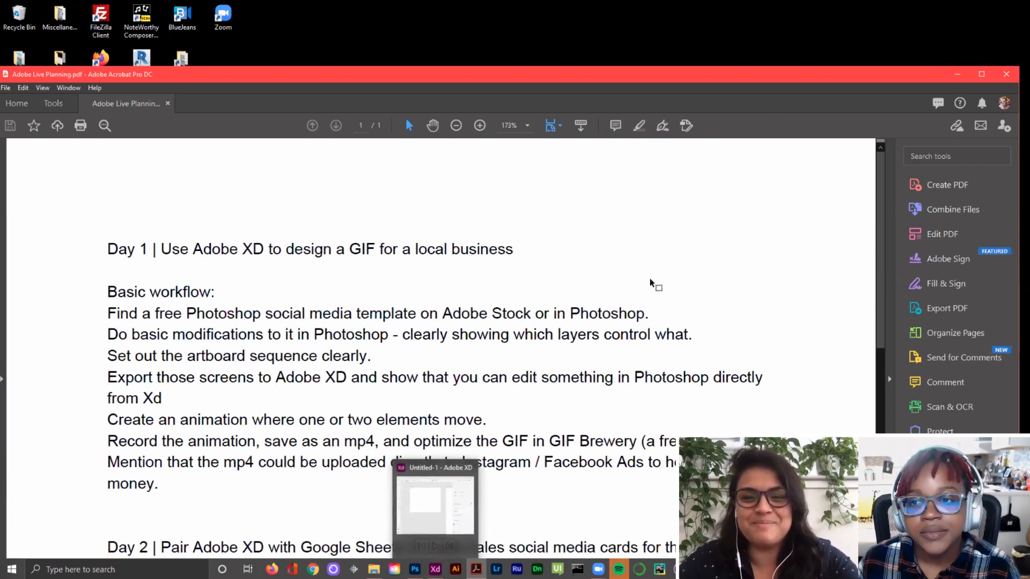
click(1005, 74)
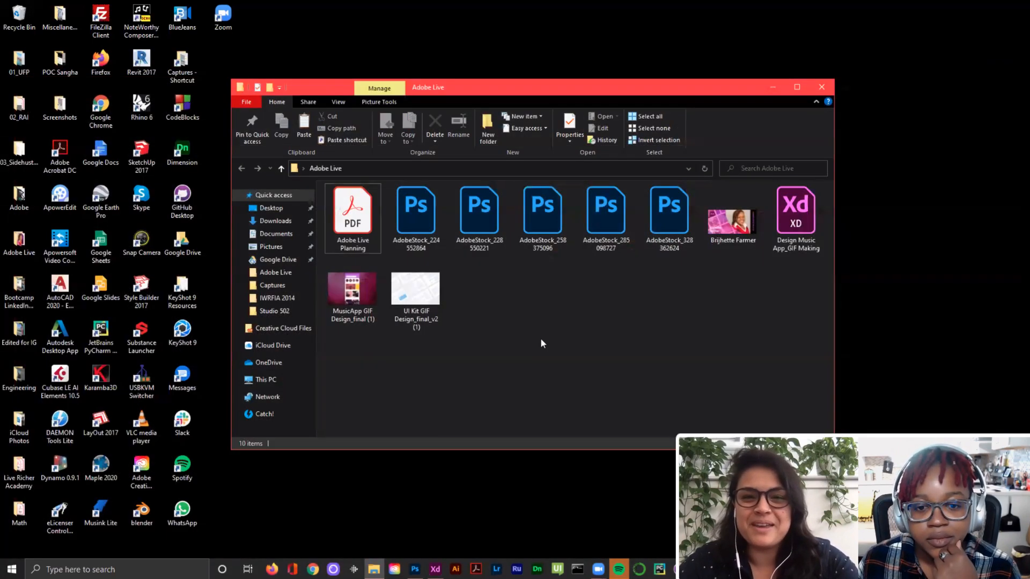
Step: Switch to Chrome and browse the Adobe Stock results for free Photoshop social media templates
click(414, 569)
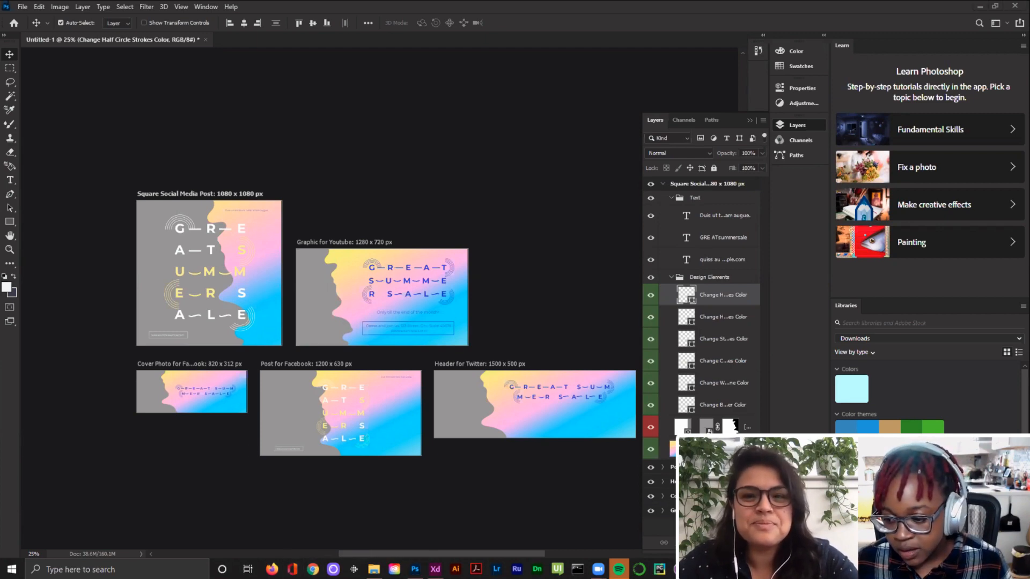
click(313, 569)
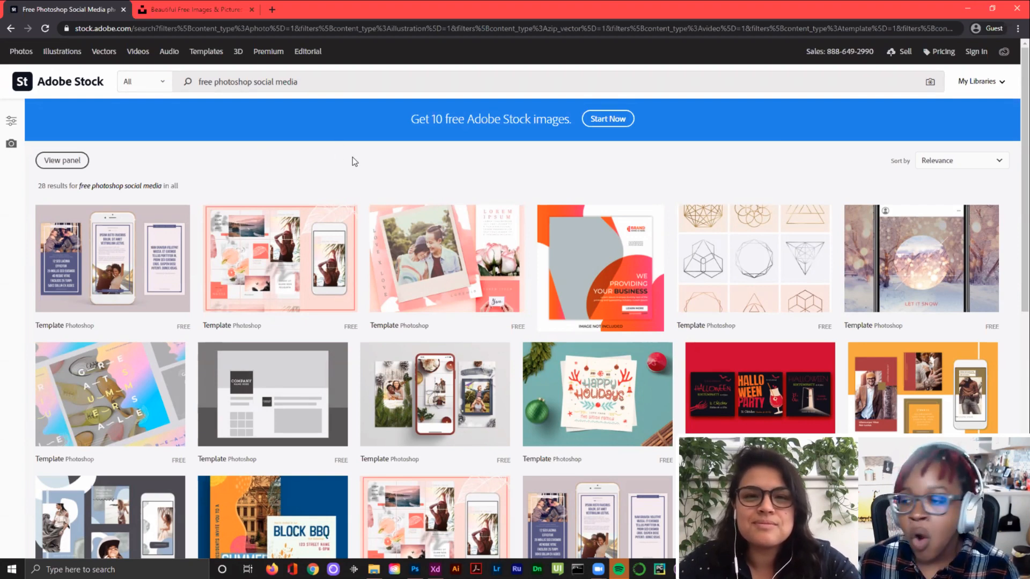
scroll(388, 159, down, 1)
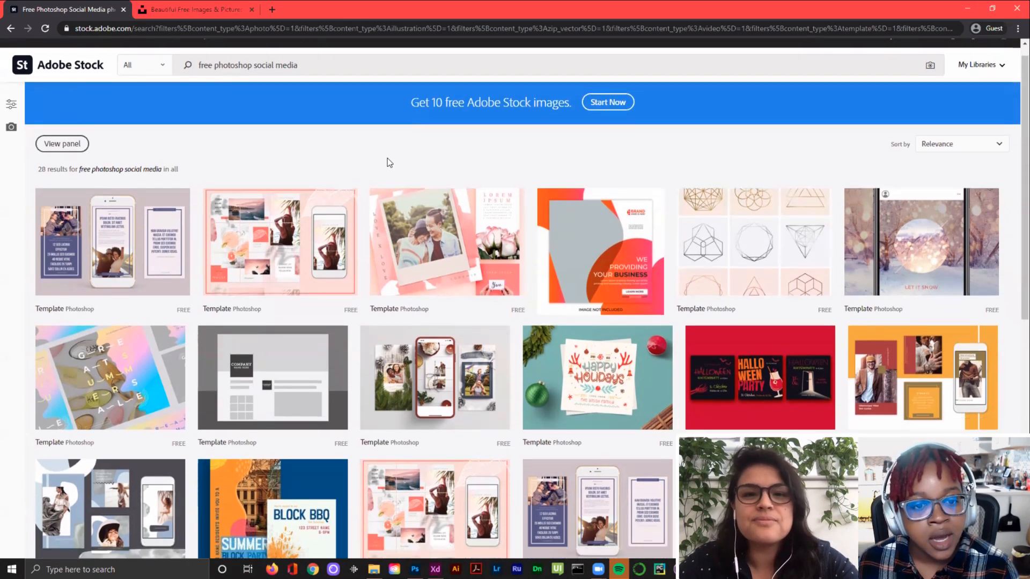
scroll(585, 117, up, 1)
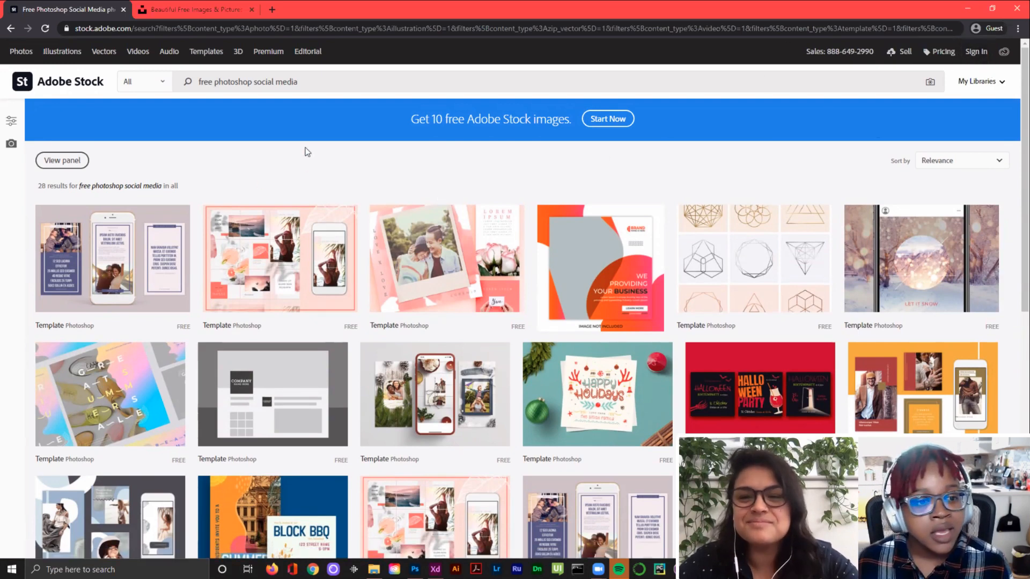
scroll(303, 147, down, 1)
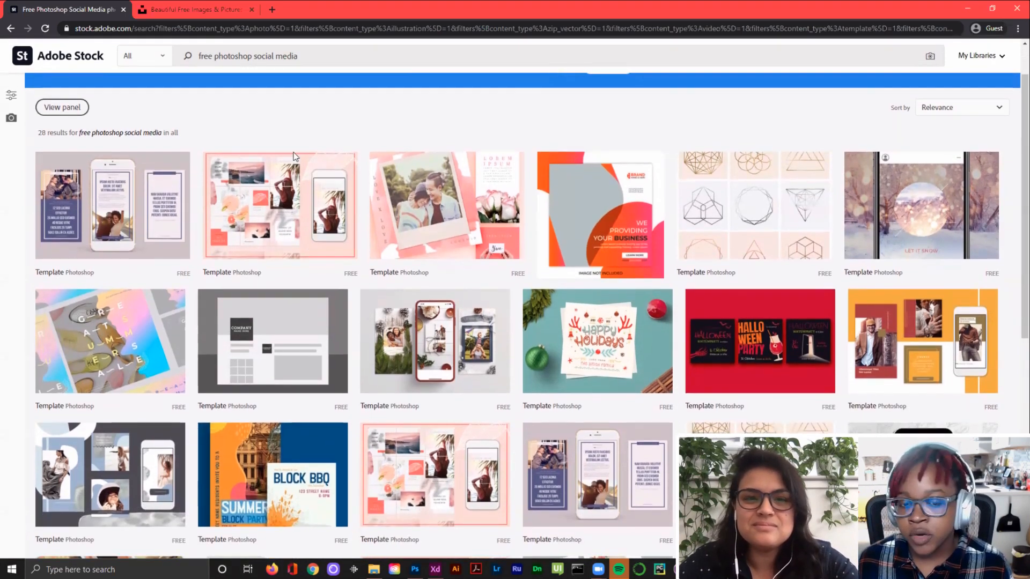
scroll(225, 120, down, 1)
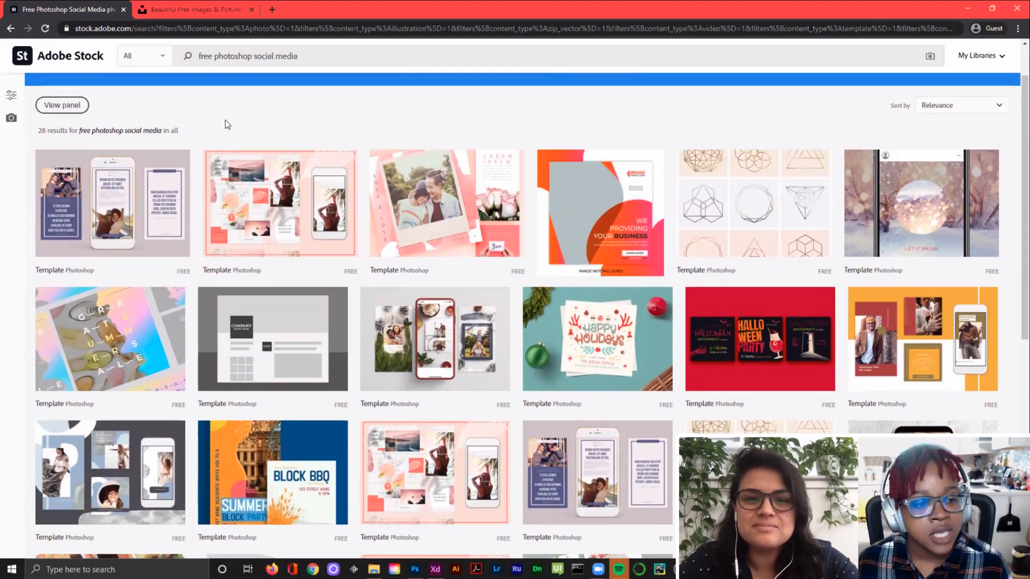
scroll(225, 125, down, 1)
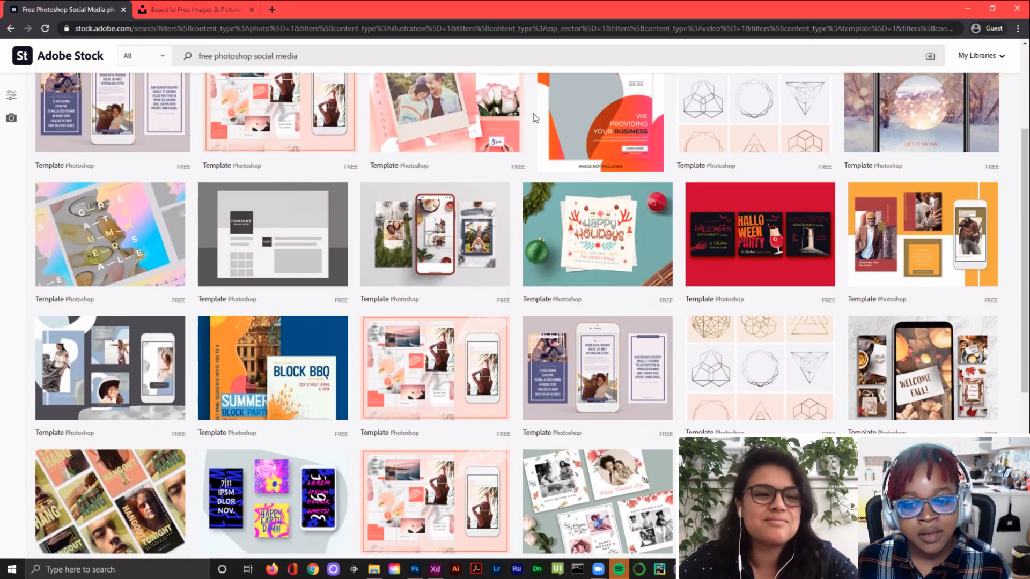
scroll(535, 117, down, 2)
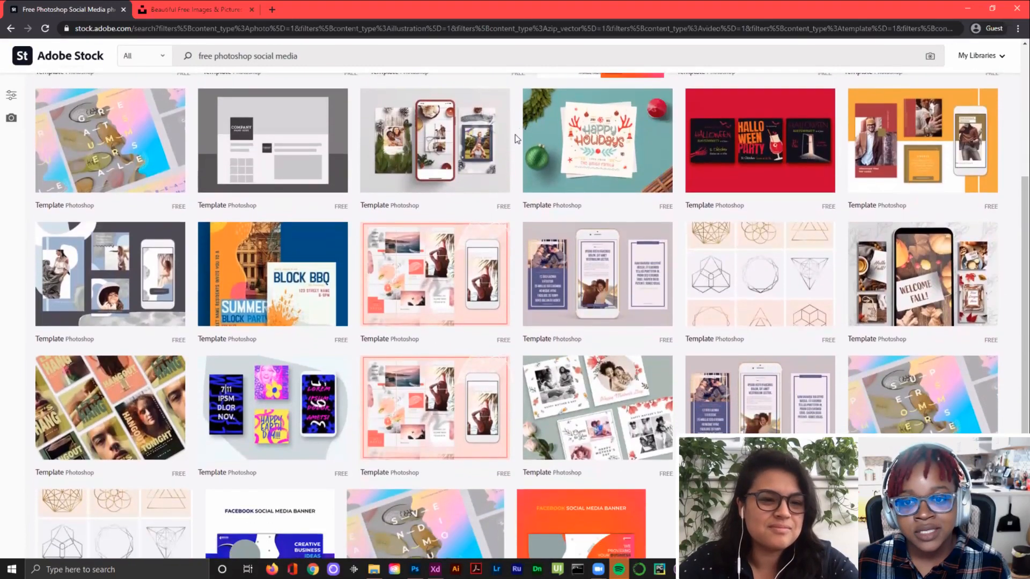
scroll(516, 133, down, 1)
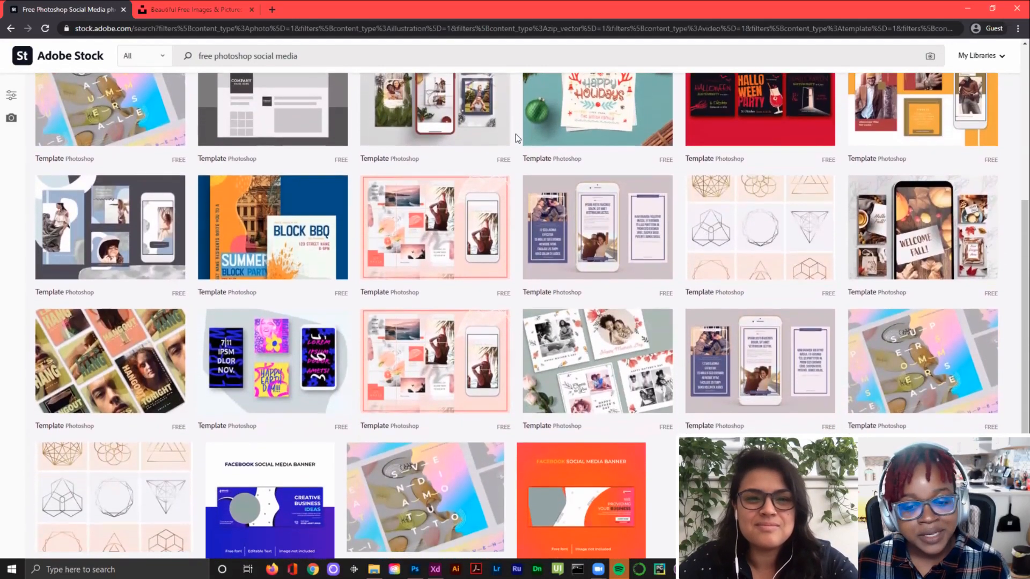
scroll(516, 134, up, 2)
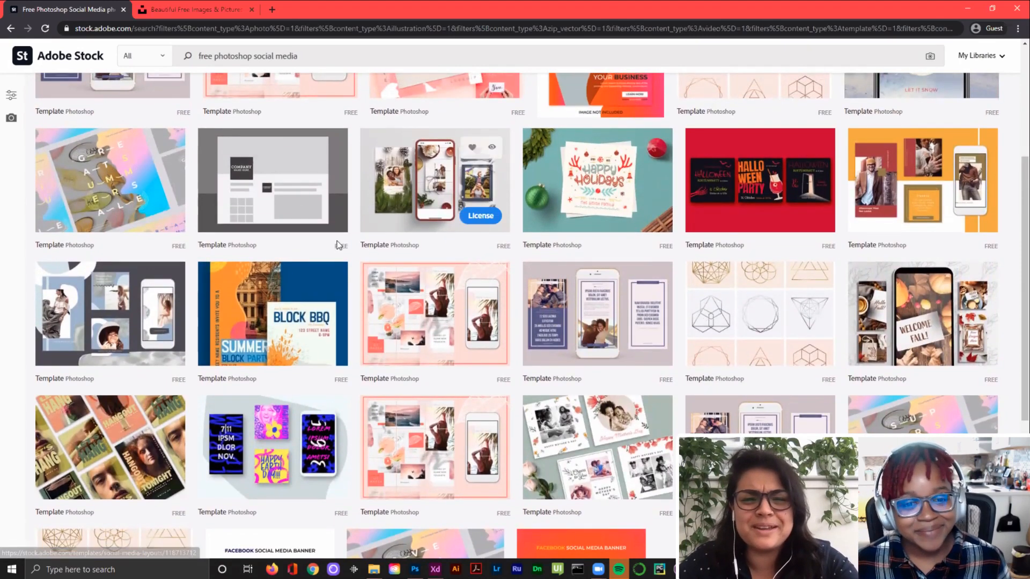
scroll(350, 249, up, 1)
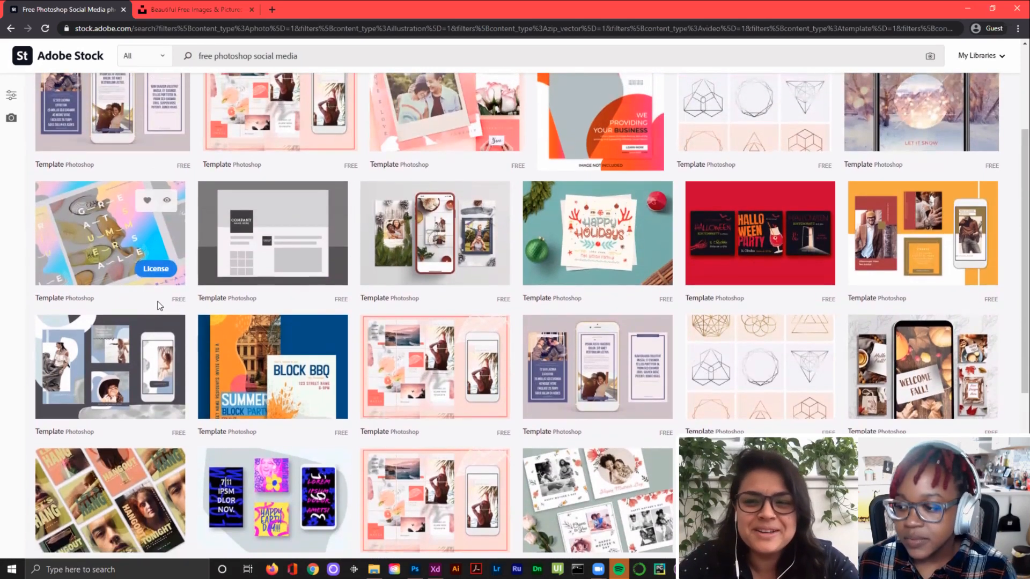
scroll(426, 315, up, 3)
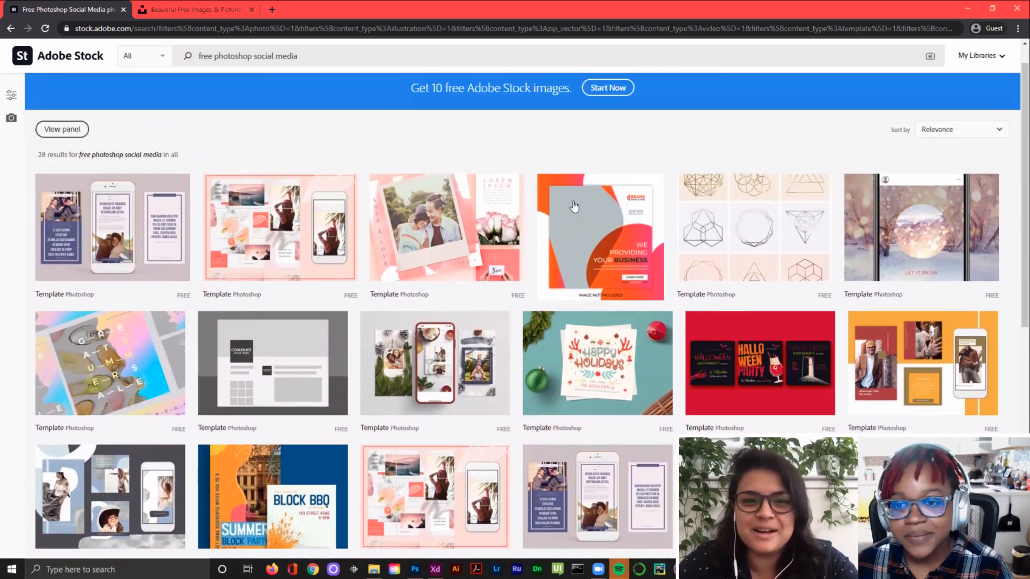
Step: Open the details of the free Future Splash Social Media Set template and look over its preview and file information
scroll(576, 204, up, 1)
scroll(582, 200, up, 1)
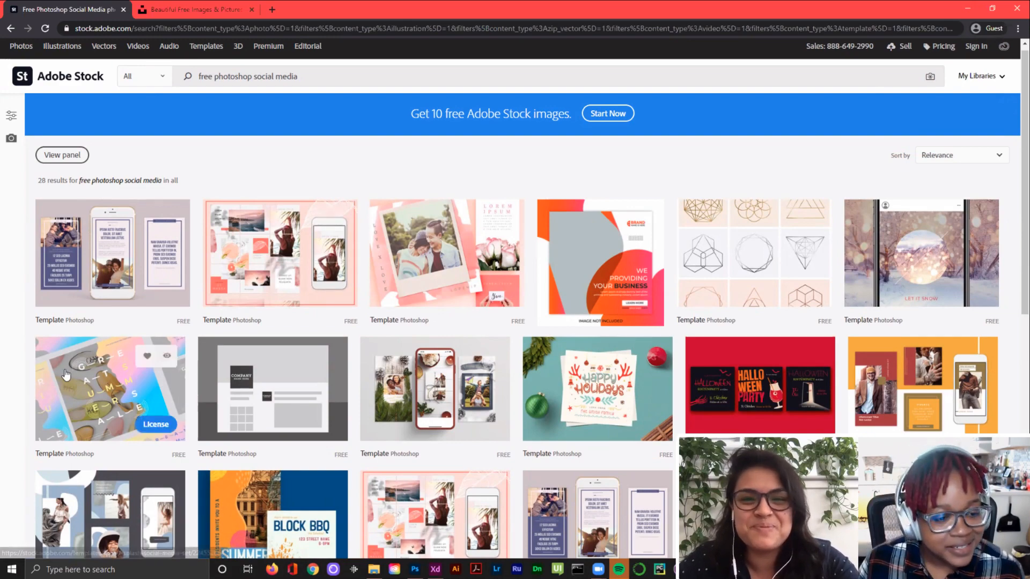
scroll(66, 375, down, 6)
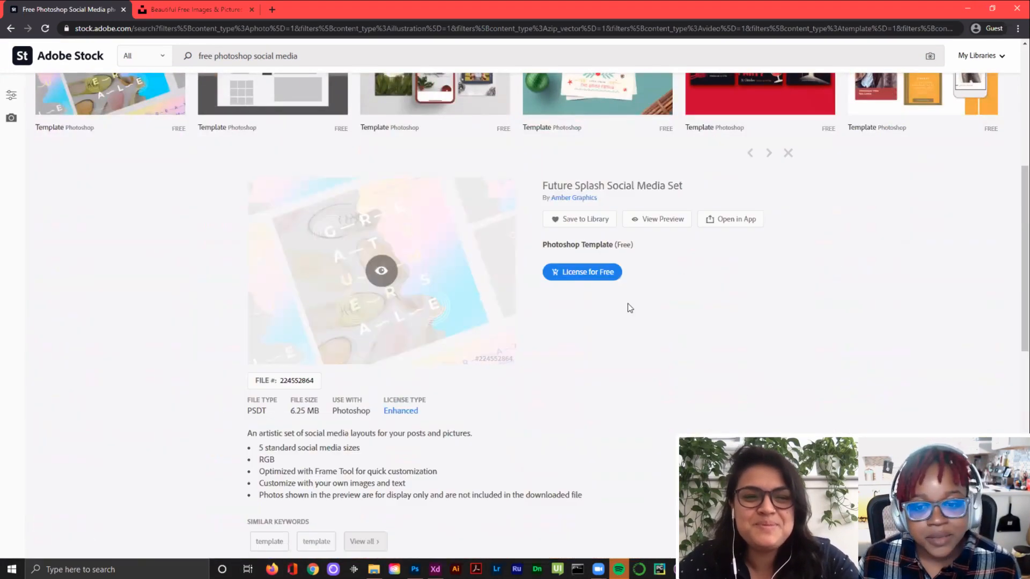
scroll(842, 338, up, 1)
scroll(842, 338, up, 1)
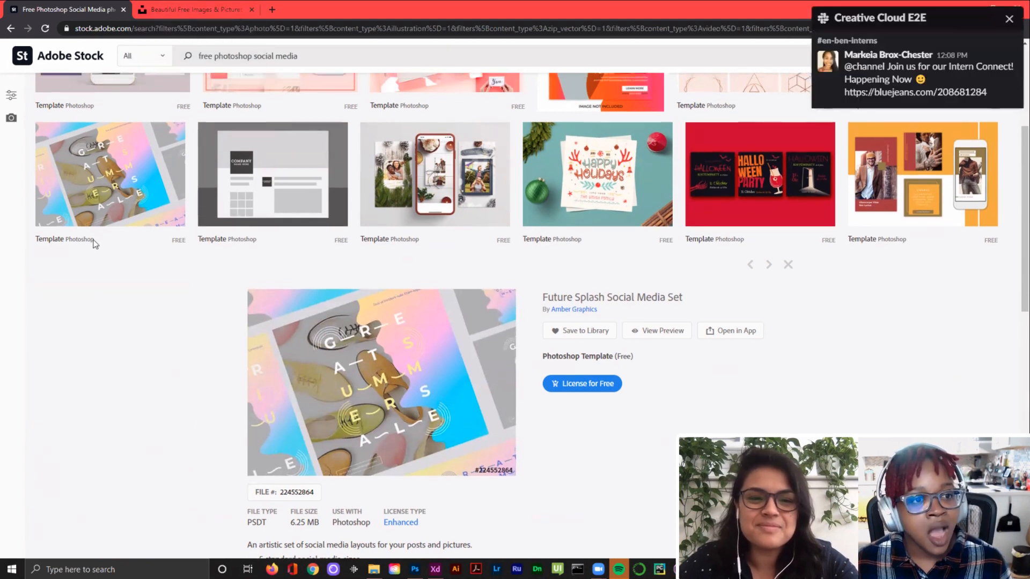
scroll(94, 244, up, 5)
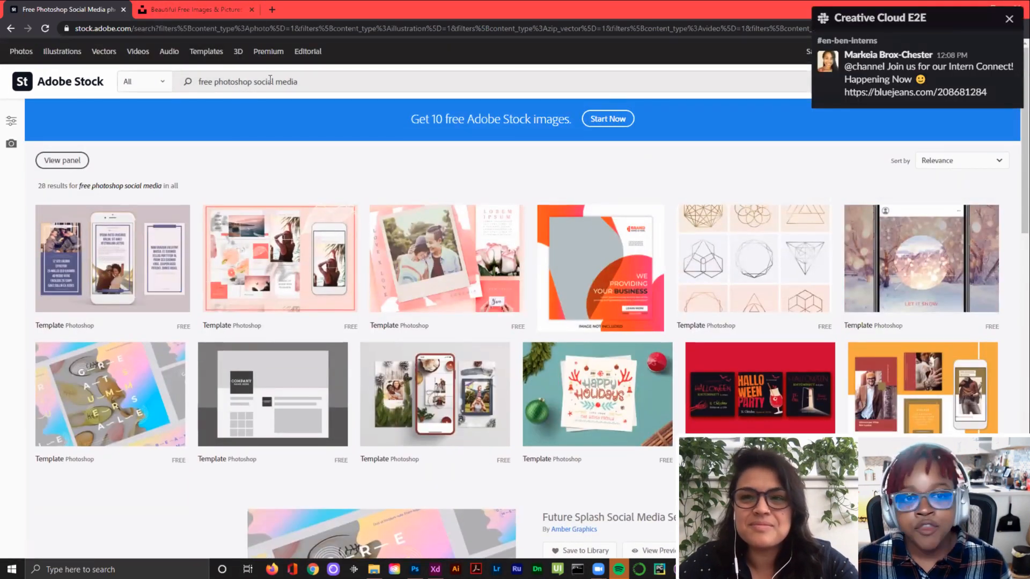
Step: Switch to the open Unsplash page and look over its homepage as a source of free photos
click(201, 10)
scroll(224, 182, down, 4)
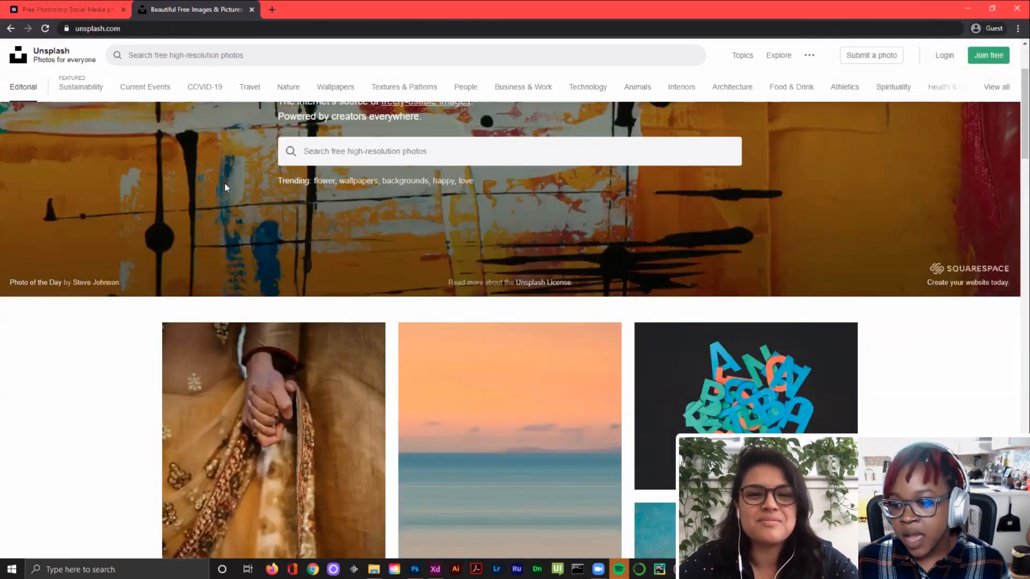
scroll(224, 183, up, 4)
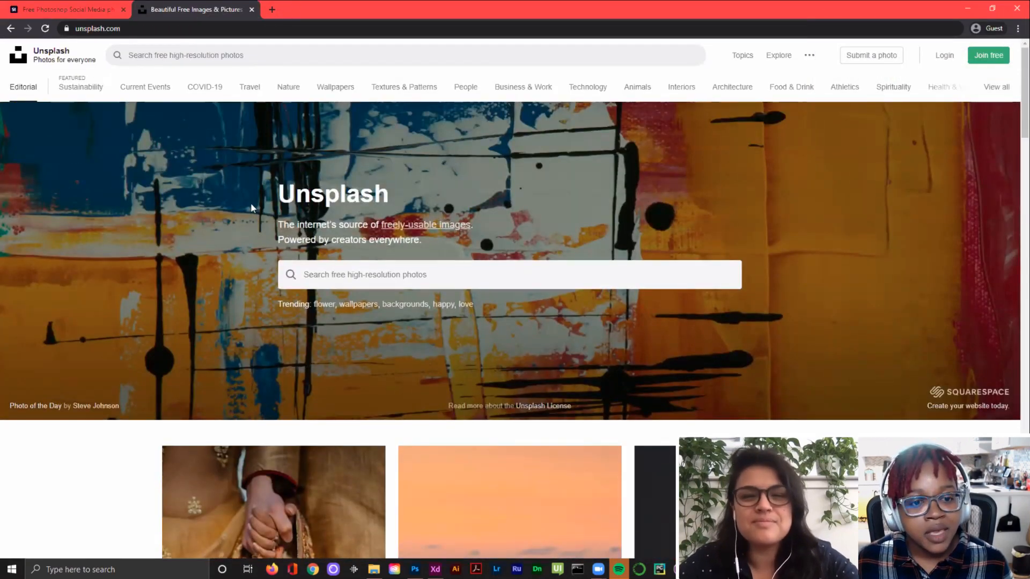
scroll(251, 207, down, 6)
scroll(70, 230, up, 6)
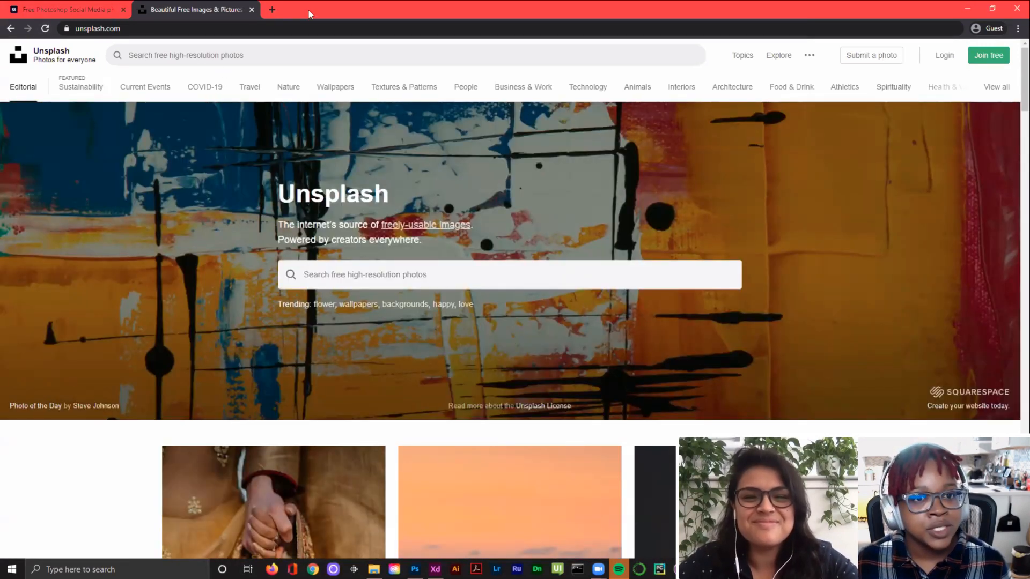
Step: Move the browser window aside and minimize it to return to the social media template in Photoshop
drag(308, 10, 245, 98)
drag(460, 106, 260, 117)
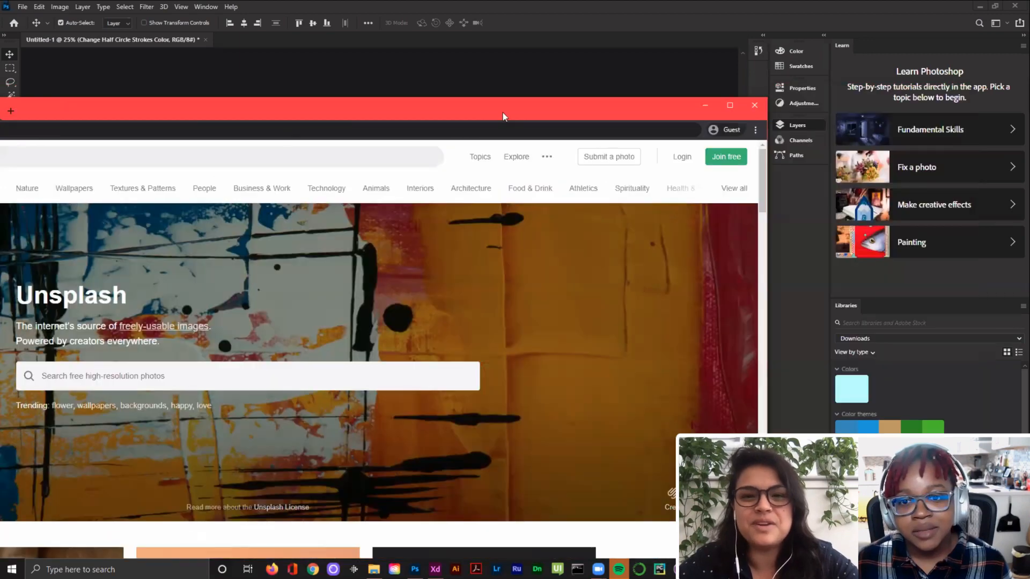
drag(503, 112, 327, 132)
click(526, 127)
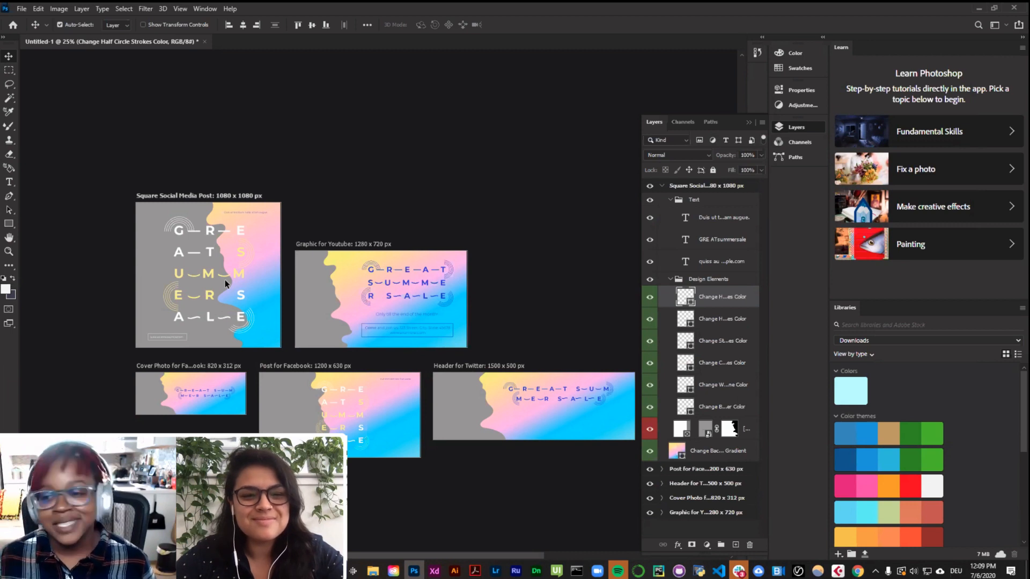
Step: Deselect the active layer and collapse the layer list of the Square Social Media Post artboard
click(235, 192)
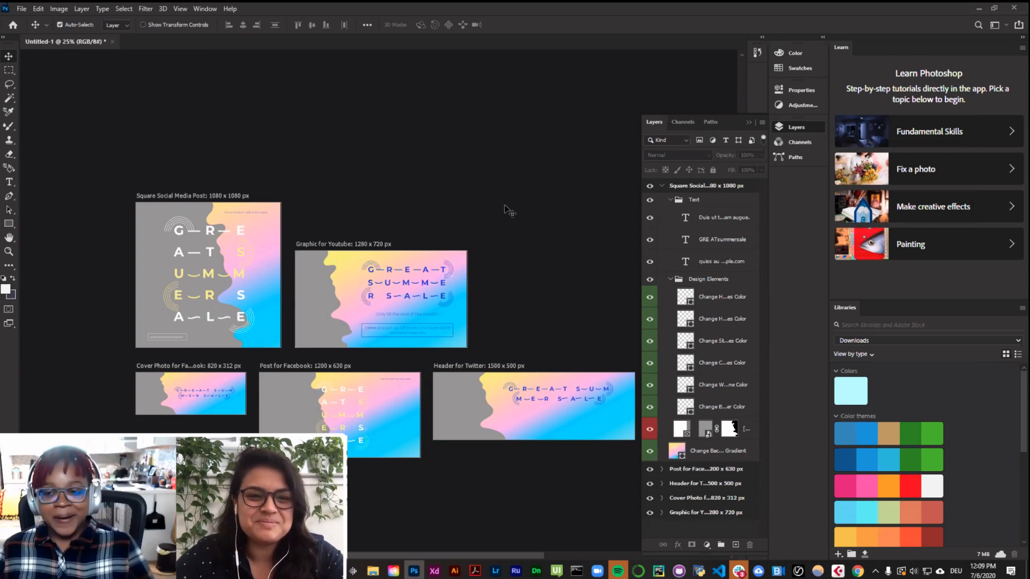
click(661, 186)
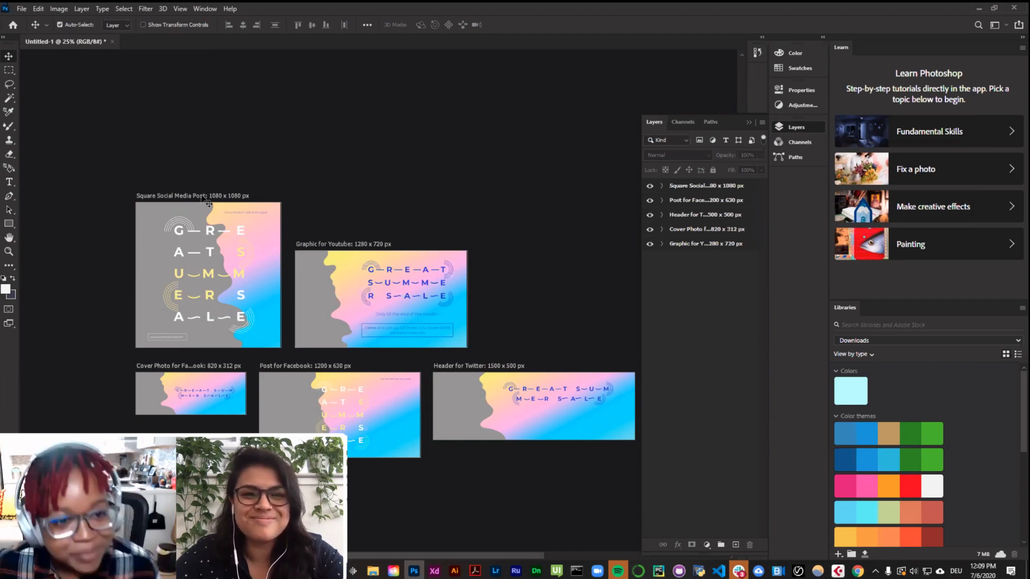
drag(201, 196, 224, 197)
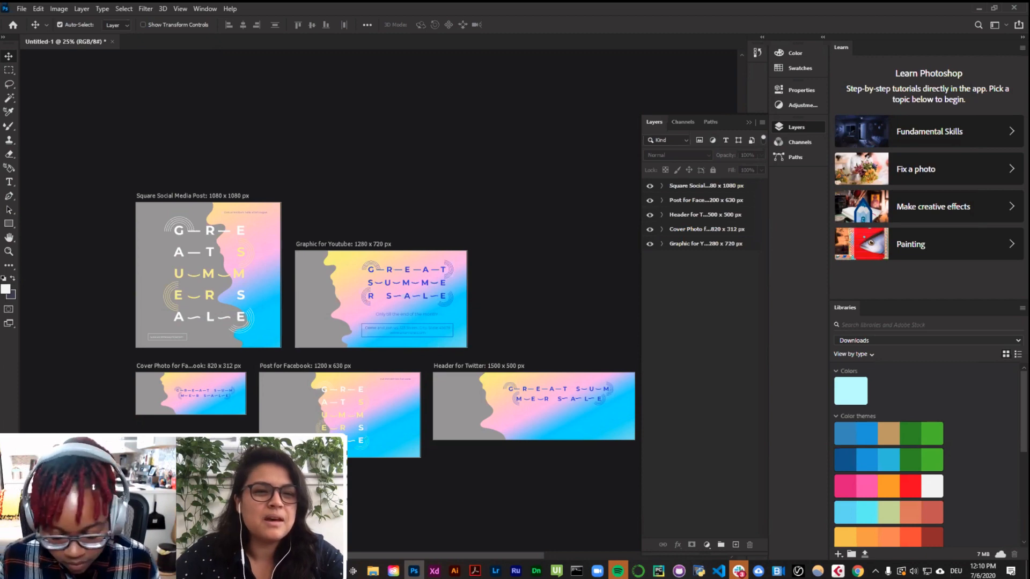
Step: Examine the Square Social Media Post artboard up close at 100% zoom, including its lettering and half-circle strokes
scroll(359, 247, up, 5)
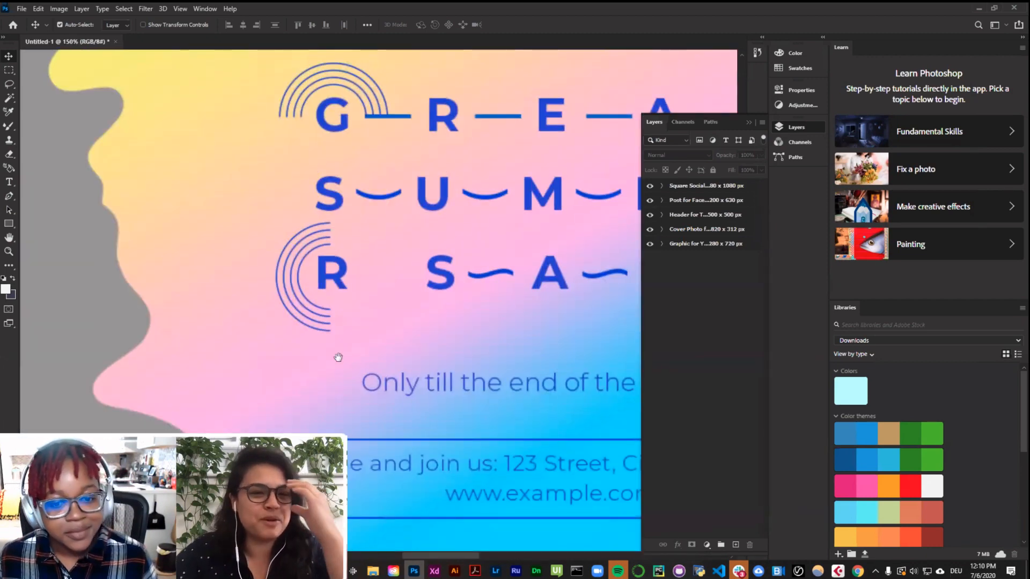
scroll(361, 250, left, 8)
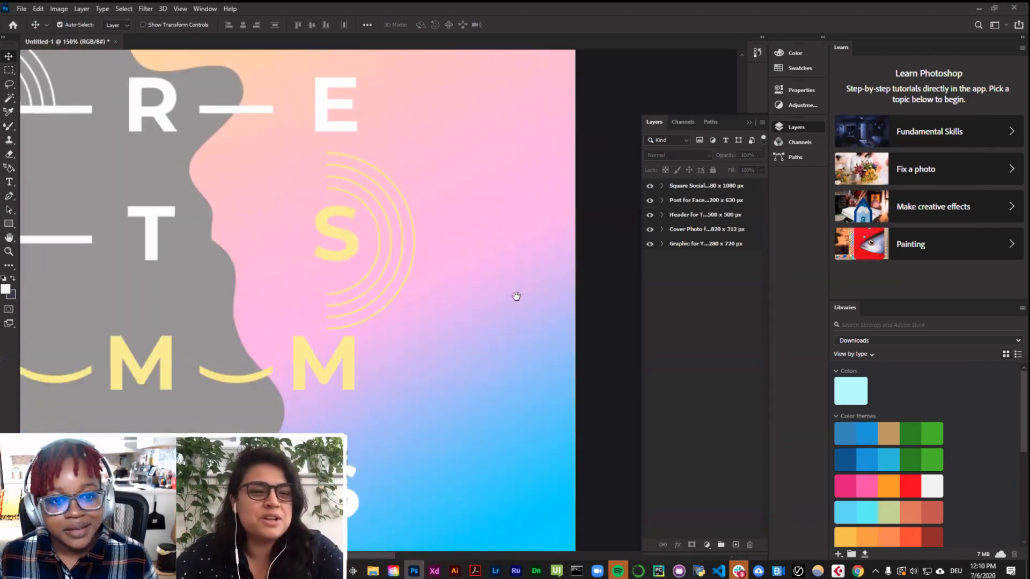
scroll(343, 249, up, 3)
drag(325, 248, 509, 327)
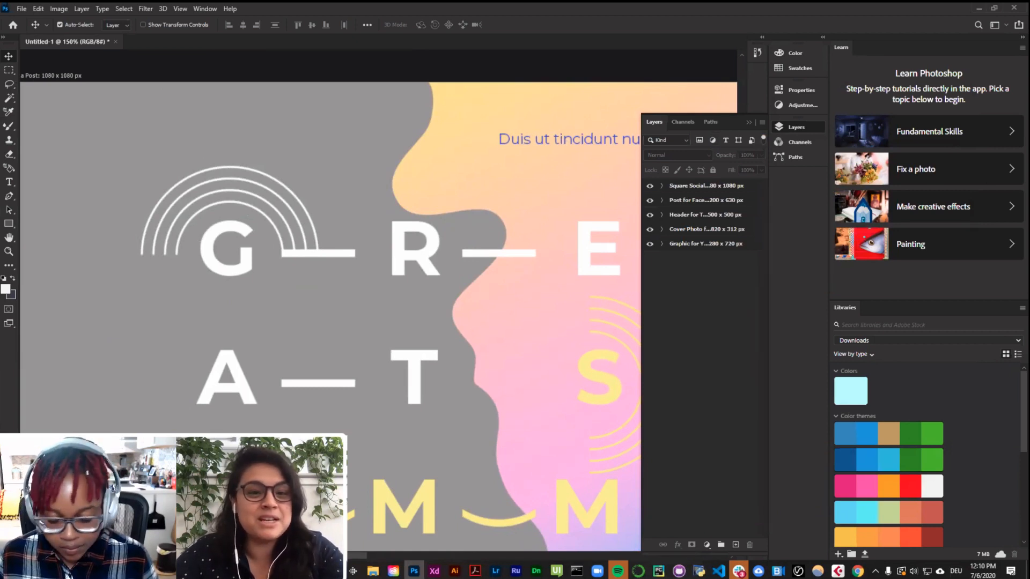
key(ctrl+minus)
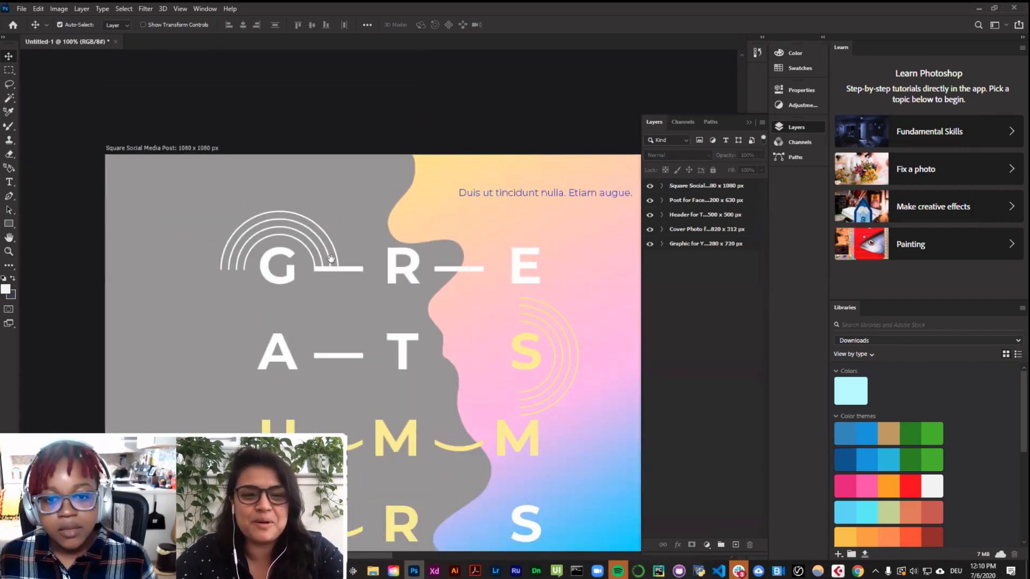
drag(288, 222, 271, 199)
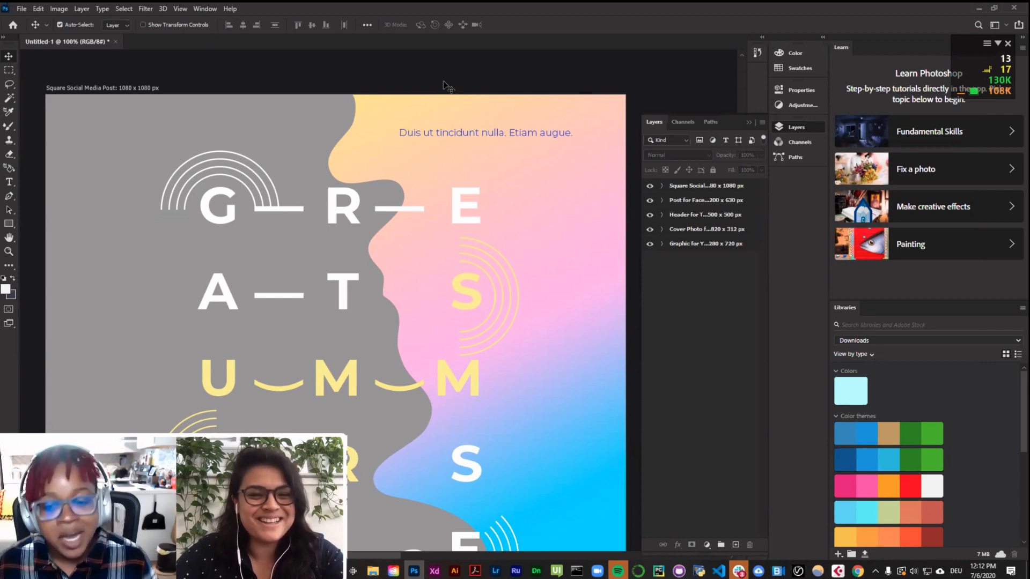
Step: Go to the Home screen and open the New Document dialog
click(36, 9)
mouse_move(22, 9)
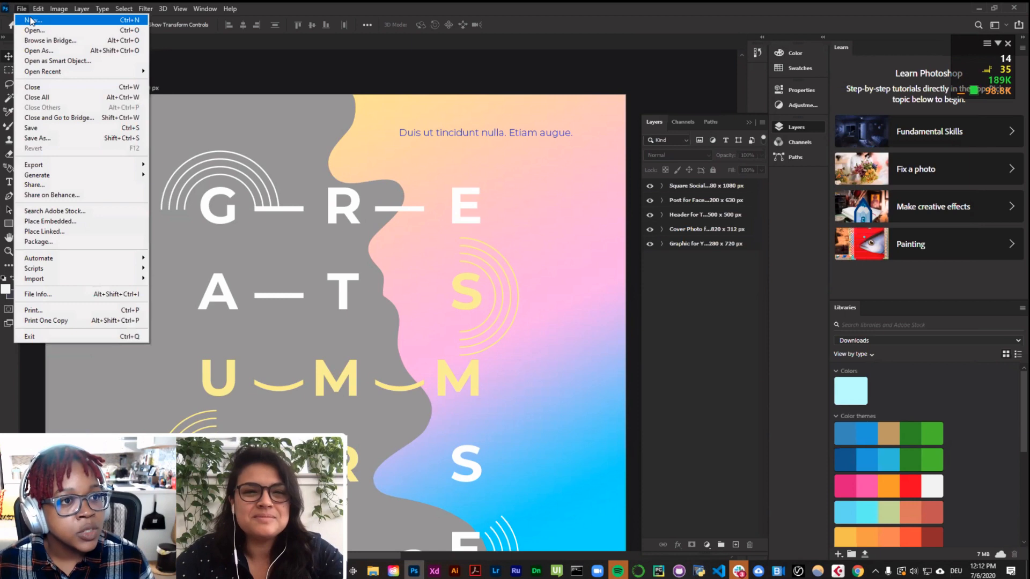
click(197, 68)
click(11, 25)
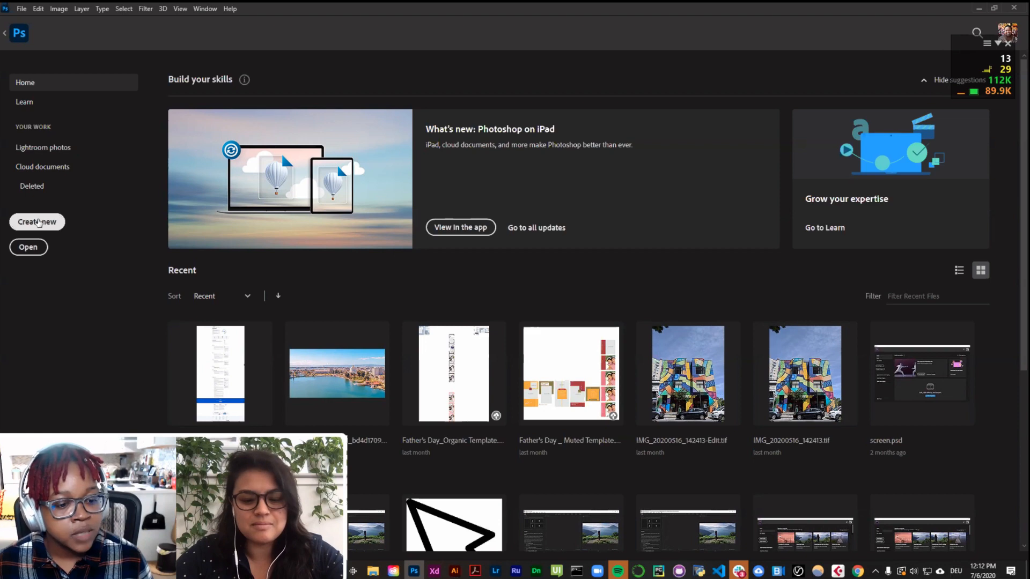
click(48, 223)
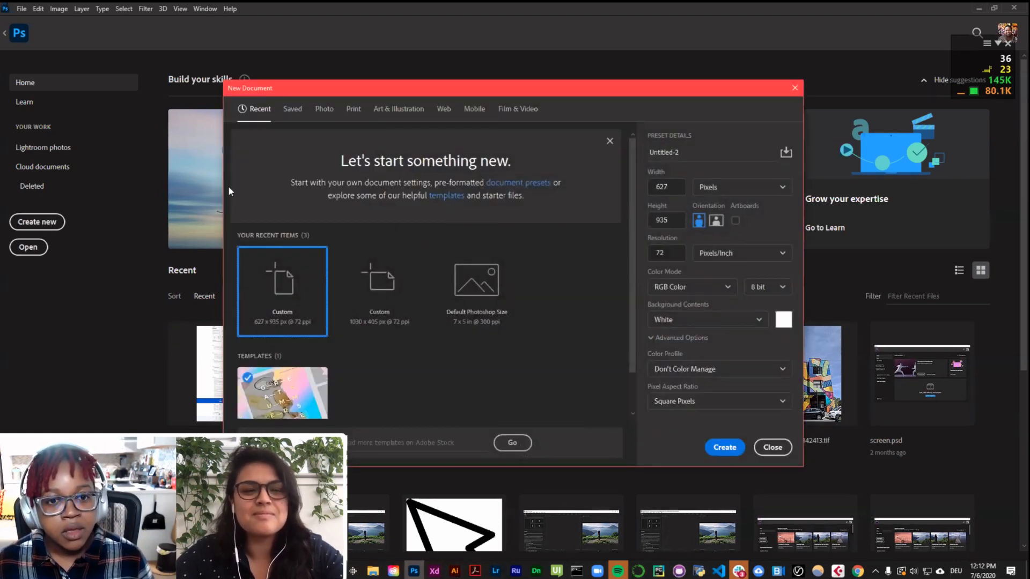
Step: Browse the free Photo and Print templates offered for new documents
click(349, 110)
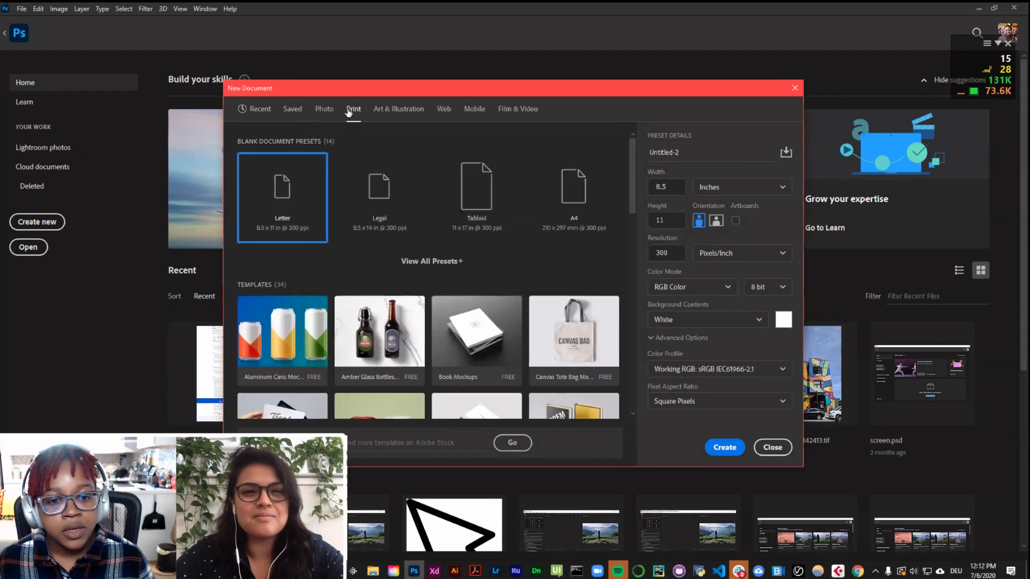
click(333, 116)
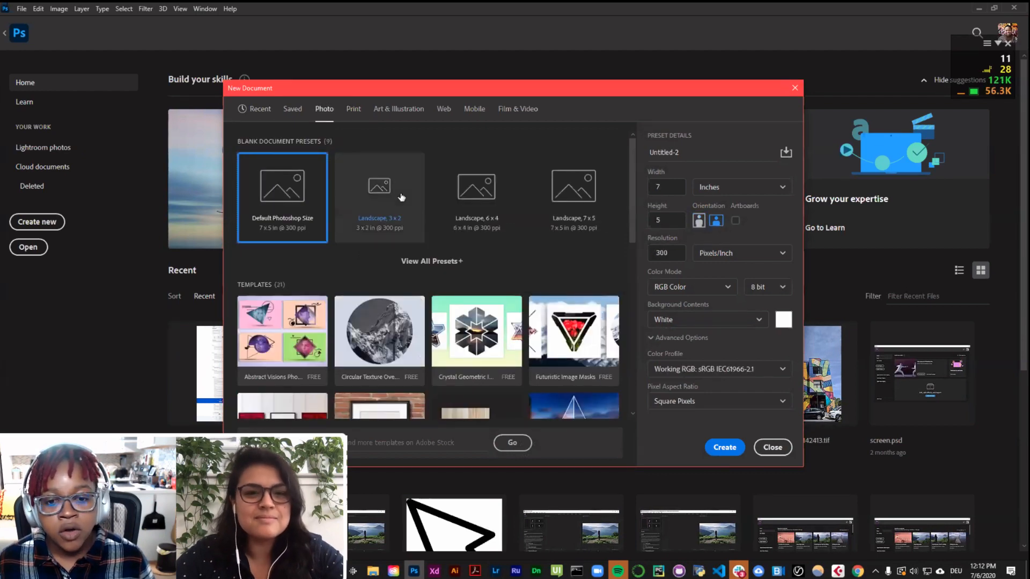
scroll(379, 195, down, 10)
scroll(401, 196, up, 10)
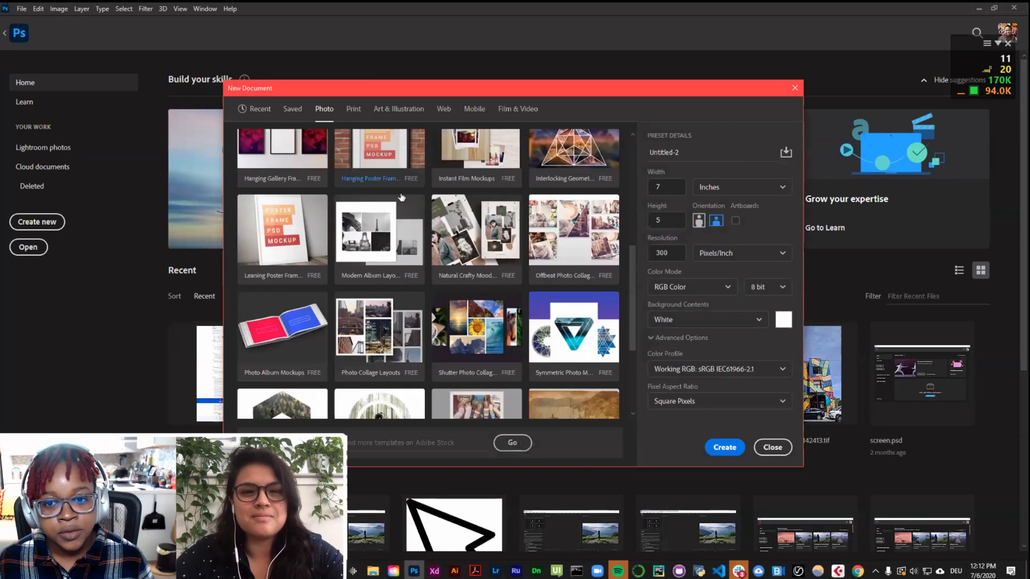
click(353, 109)
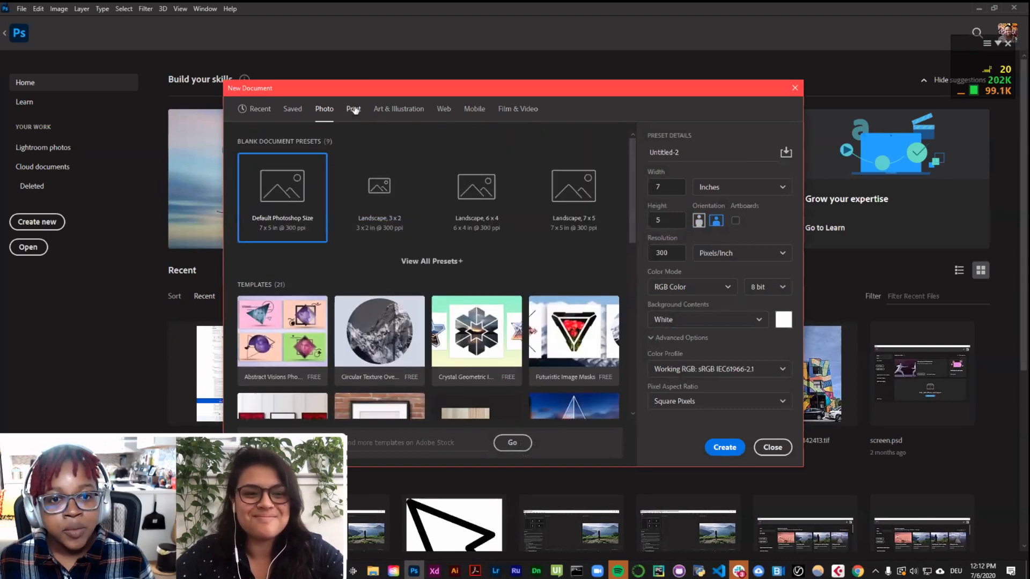
scroll(416, 218, down, 1)
scroll(415, 218, down, 8)
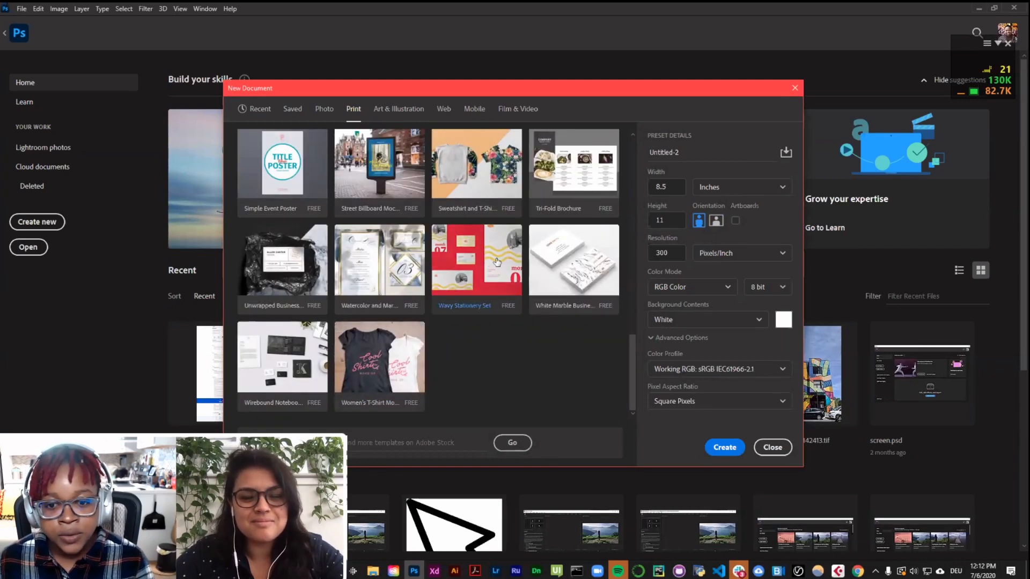
scroll(599, 337, up, 5)
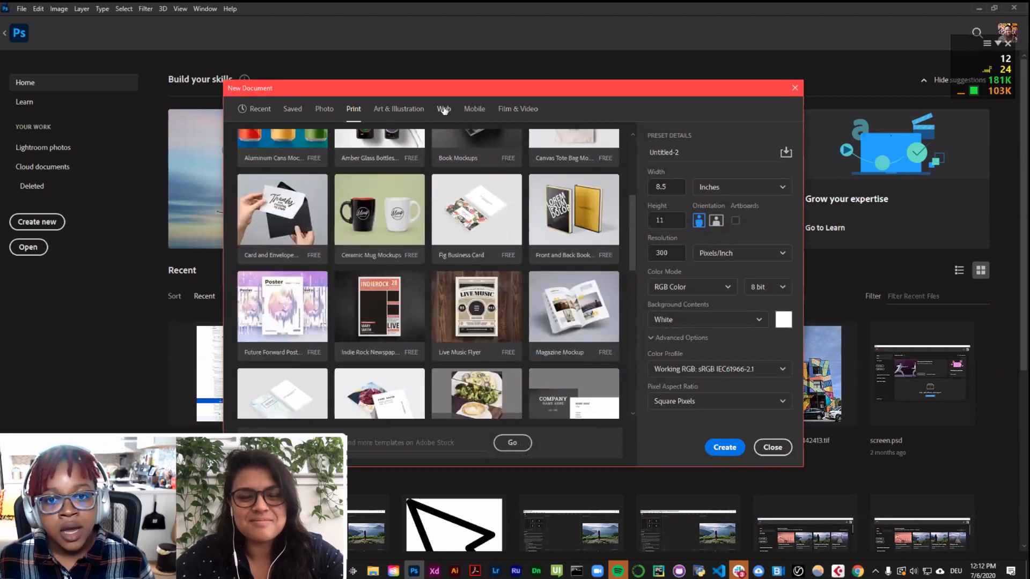
Step: Look over the free Web templates, then return to the open template without creating a document and close the floating system monitor
click(440, 109)
scroll(375, 242, down, 5)
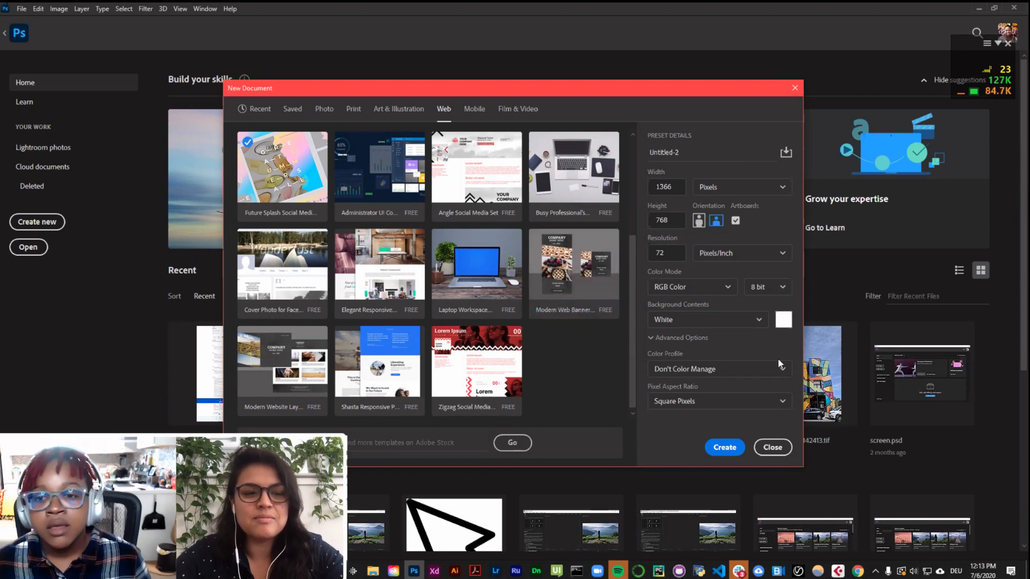
click(776, 447)
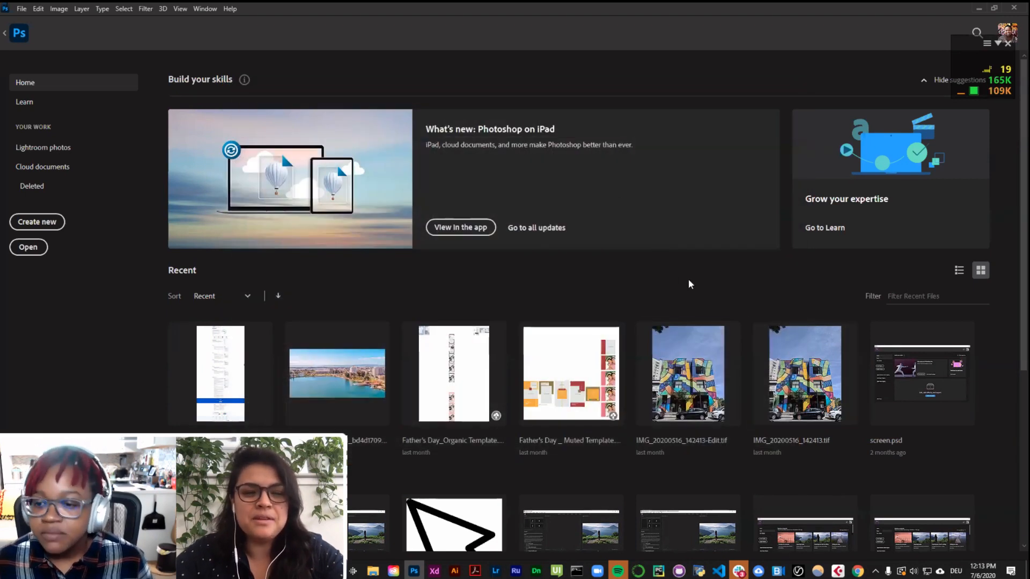
click(6, 34)
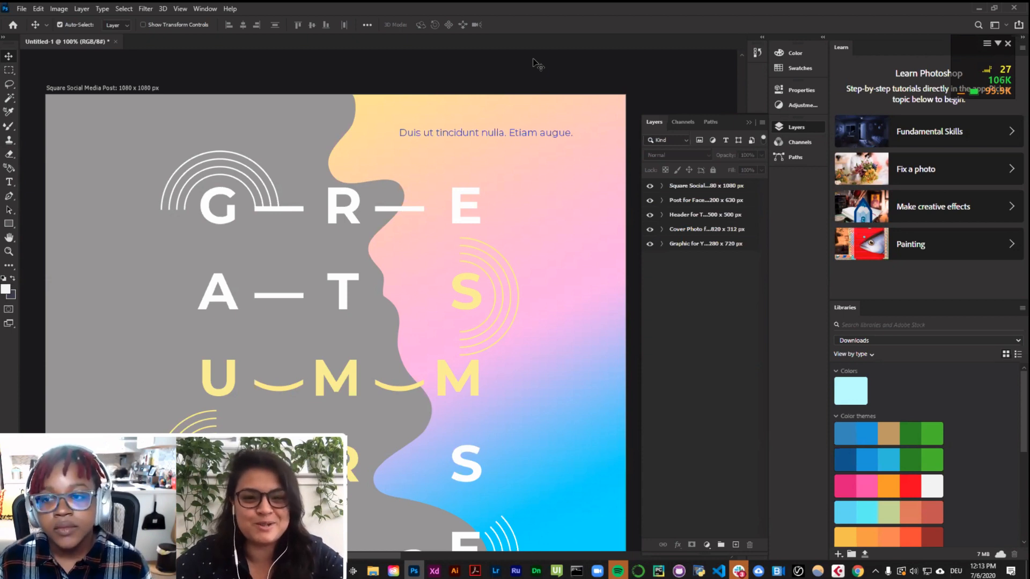
click(1008, 45)
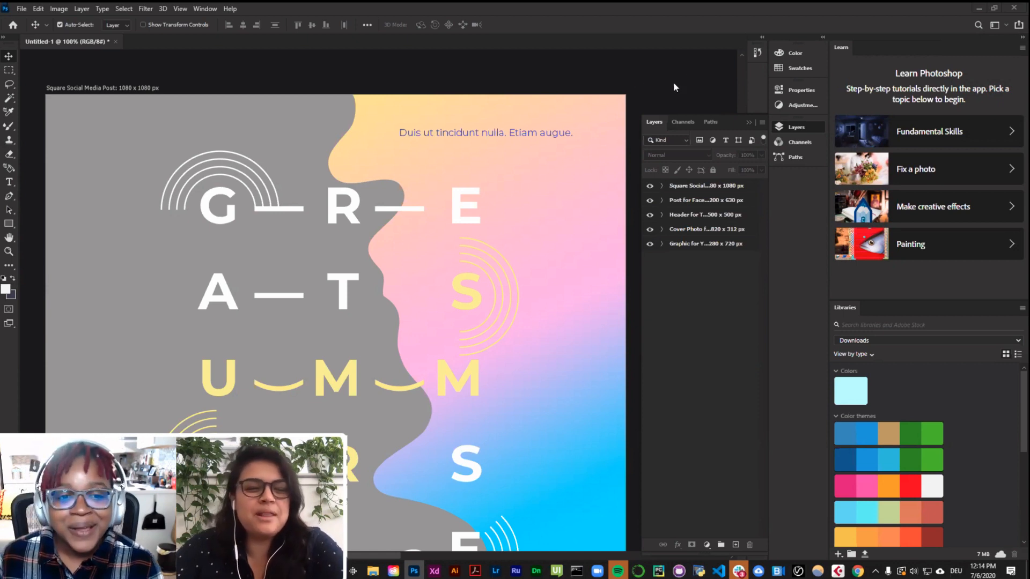
Step: Expand the layer list of the Square Social Media Post artboard and select its Change Background Gradient layer
click(661, 186)
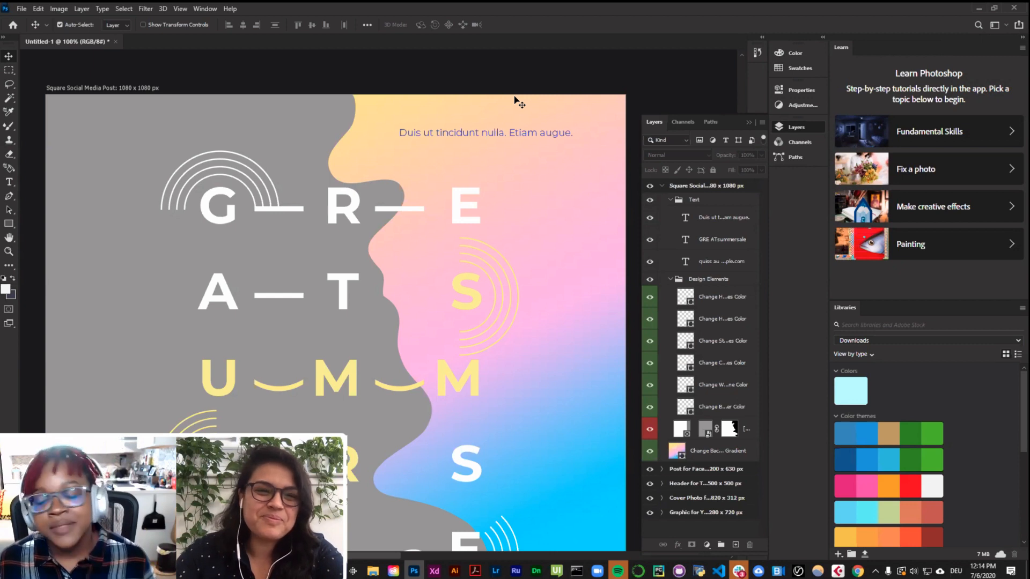
scroll(309, 89, down, 1)
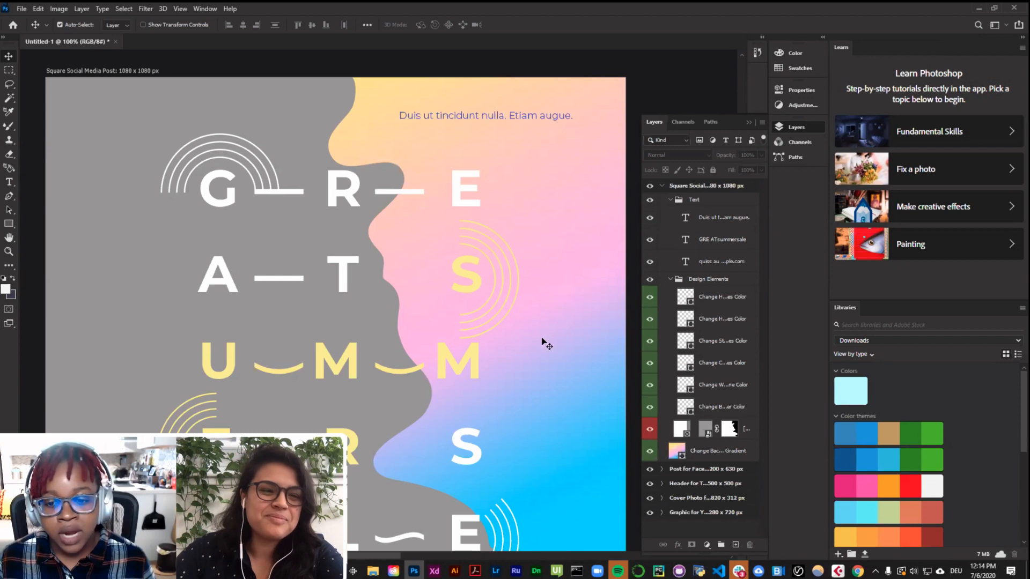
scroll(547, 335, down, 3)
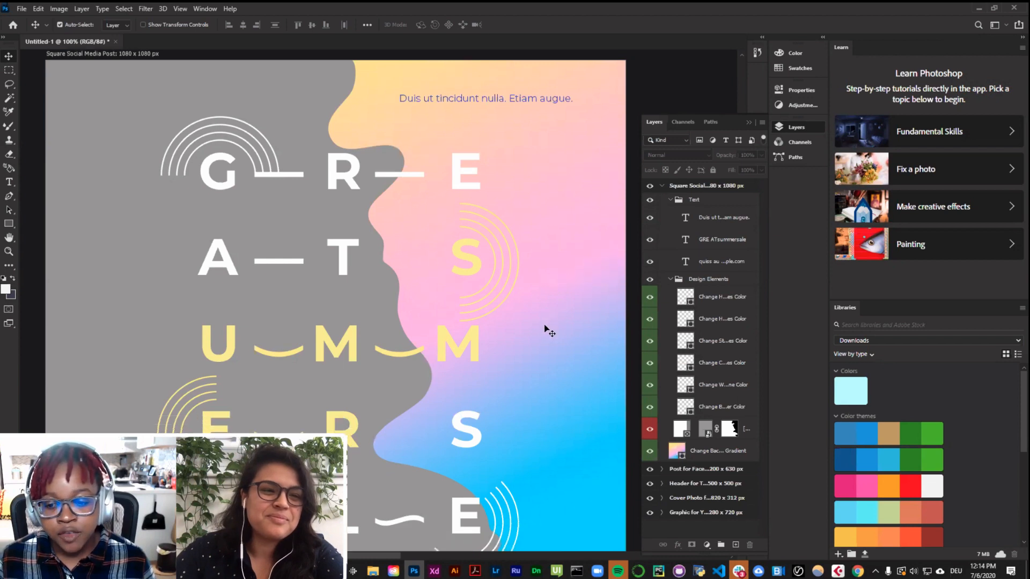
click(705, 456)
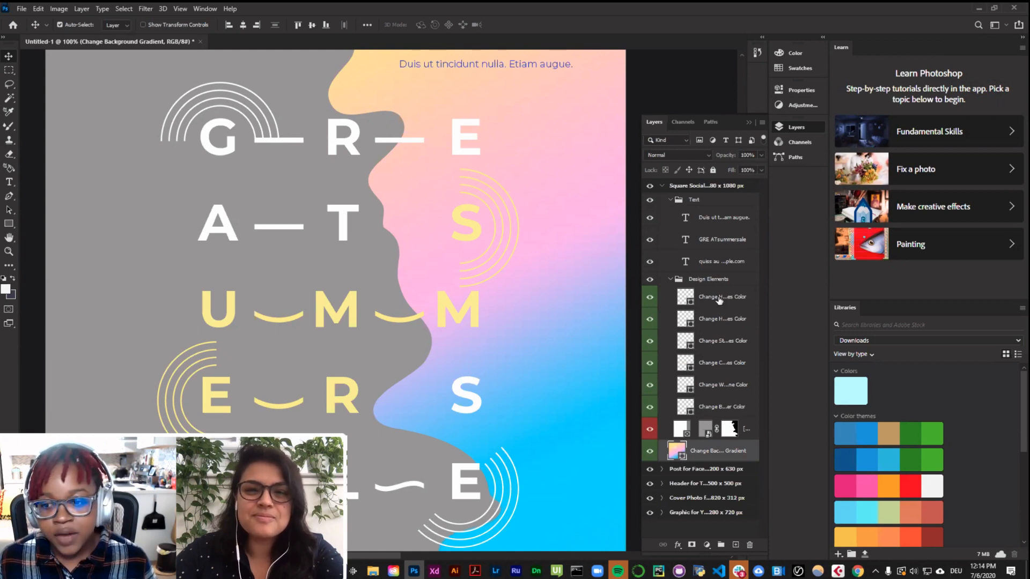
scroll(621, 241, up, 2)
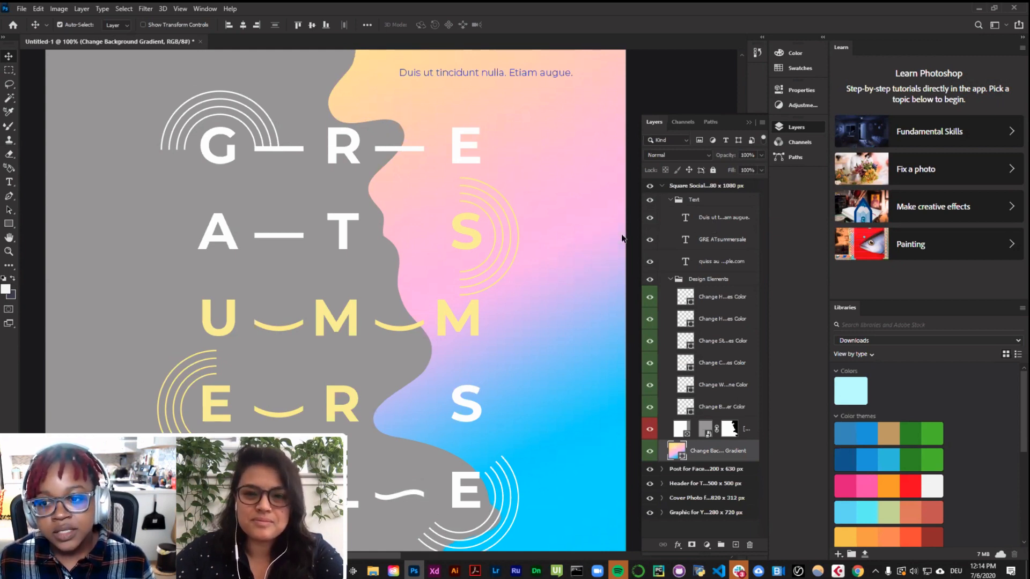
click(715, 217)
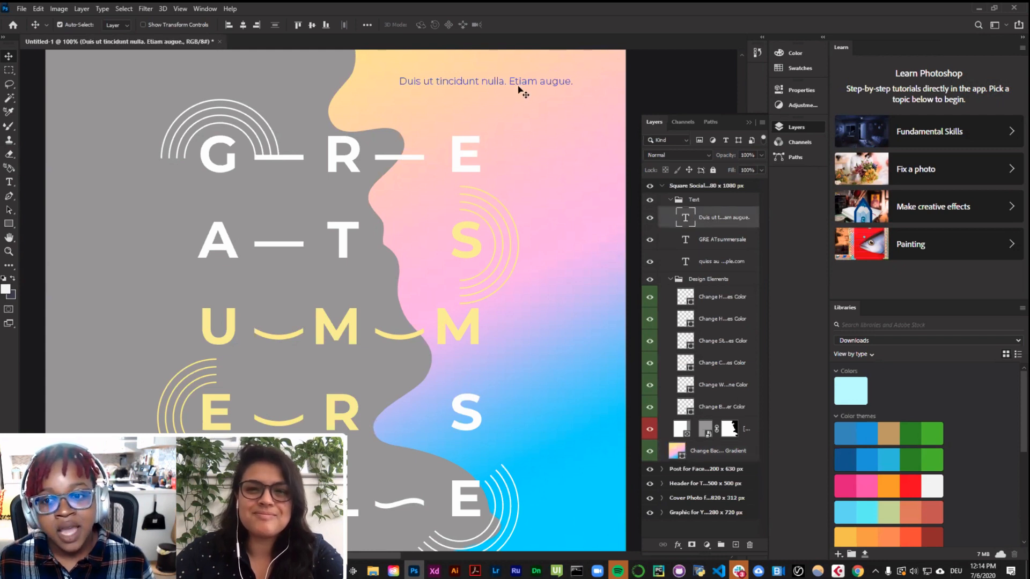
scroll(547, 161, down, 5)
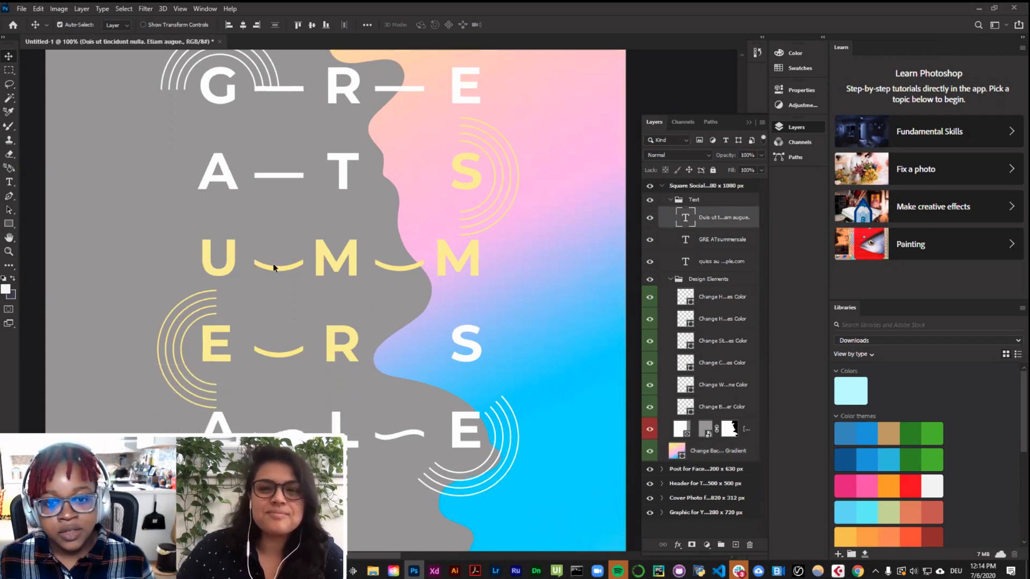
scroll(332, 308, down, 2)
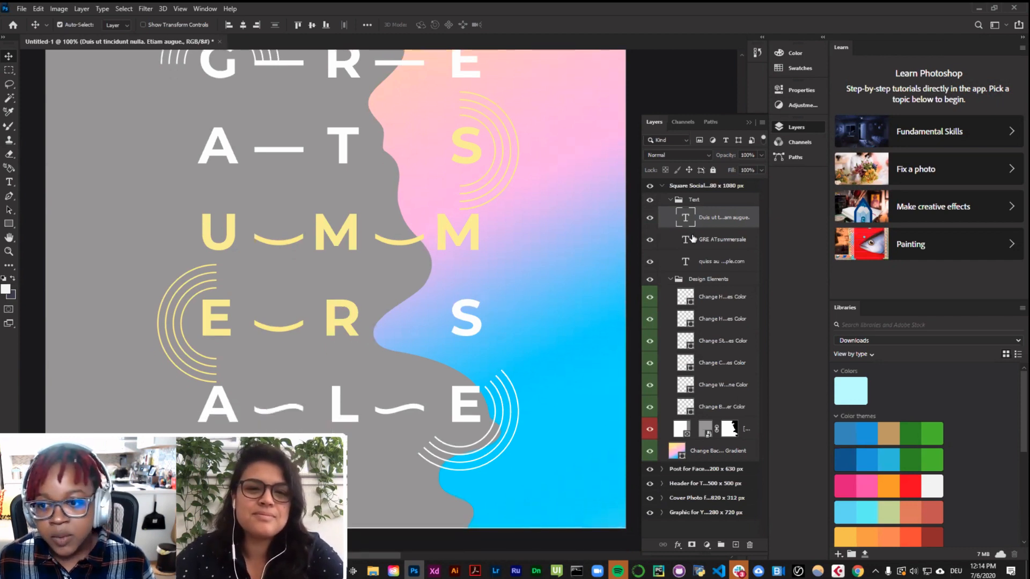
click(720, 262)
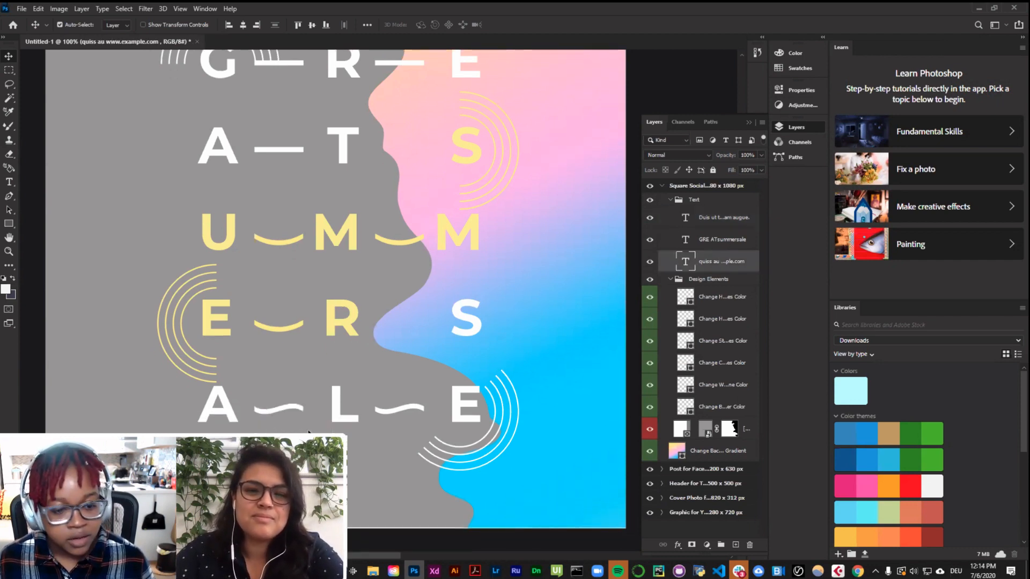
scroll(381, 315, up, 5)
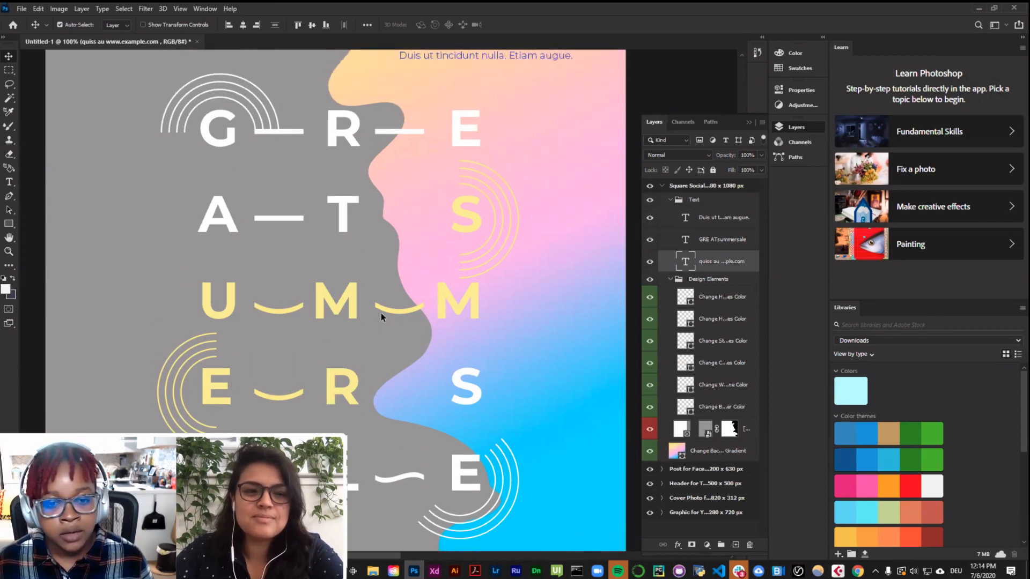
scroll(381, 316, up, 2)
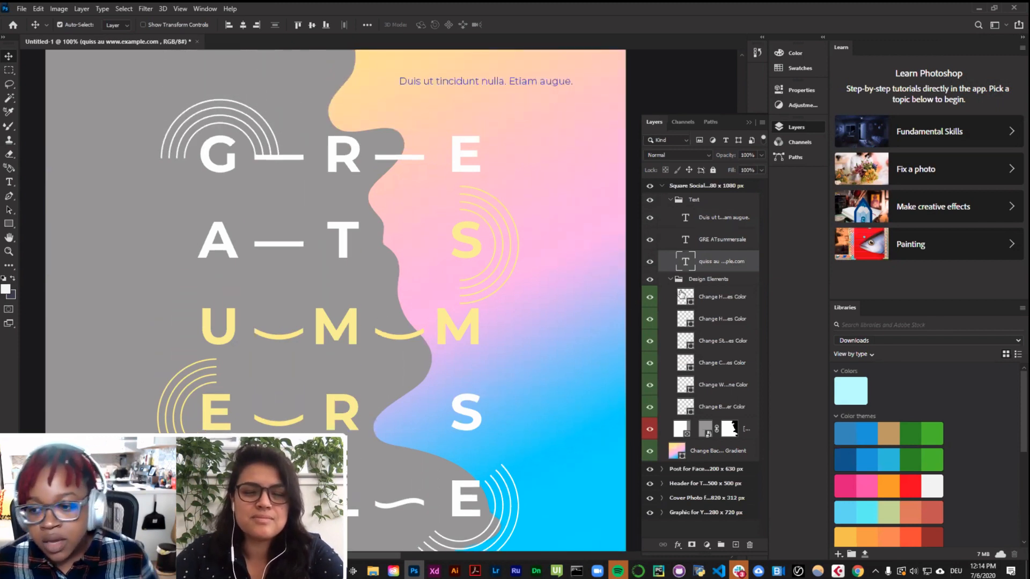
Step: Hide and reshow each of the first three layers in the Design Elements group to identify what they draw
click(651, 298)
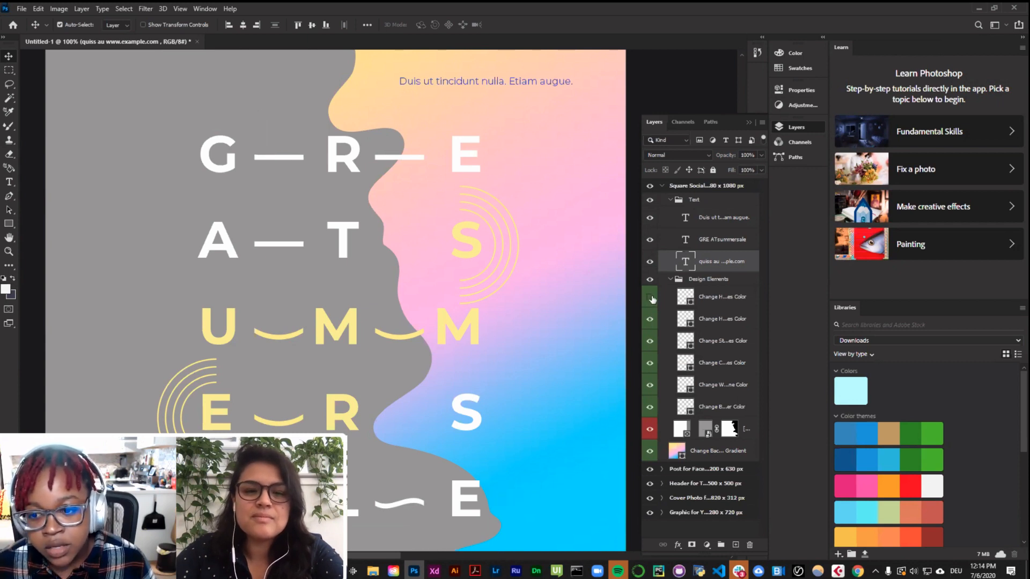
click(650, 300)
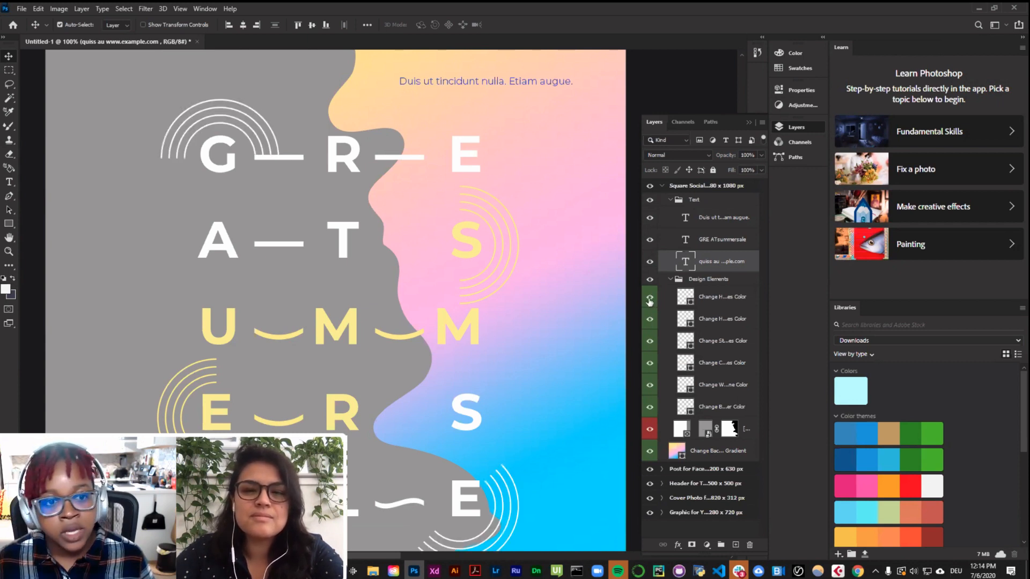
click(649, 298)
click(649, 298)
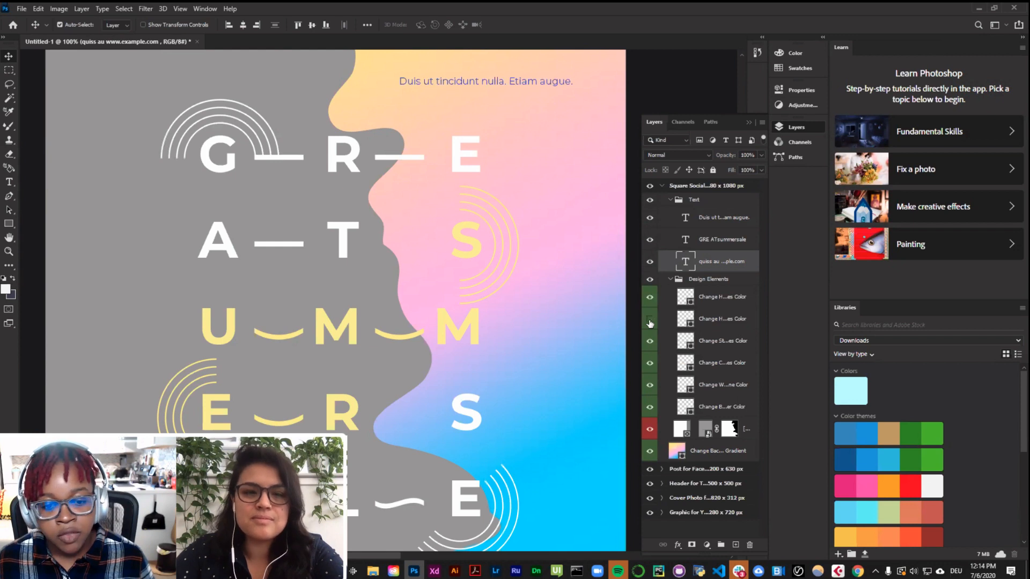
click(649, 322)
click(650, 322)
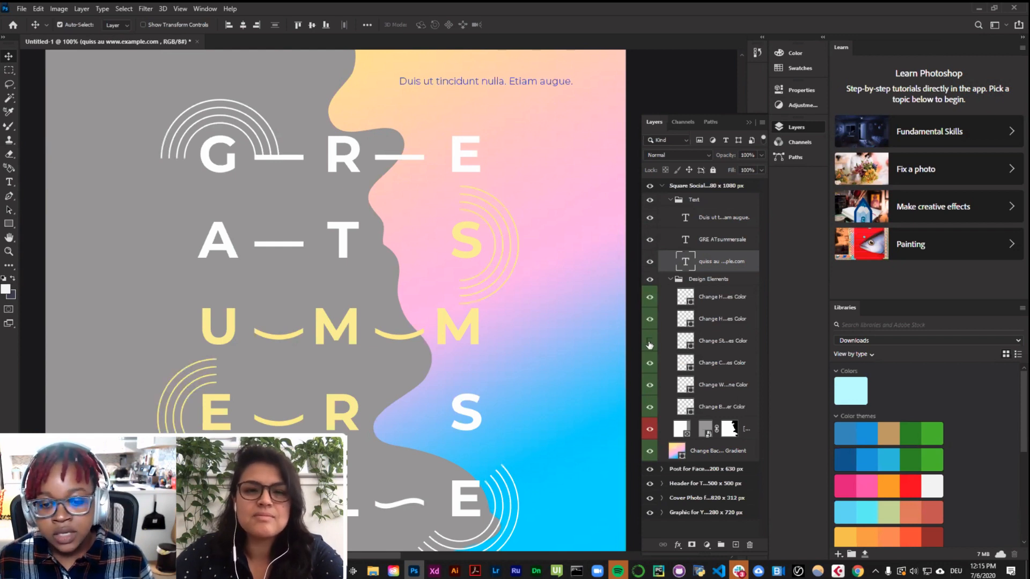
click(649, 344)
click(650, 343)
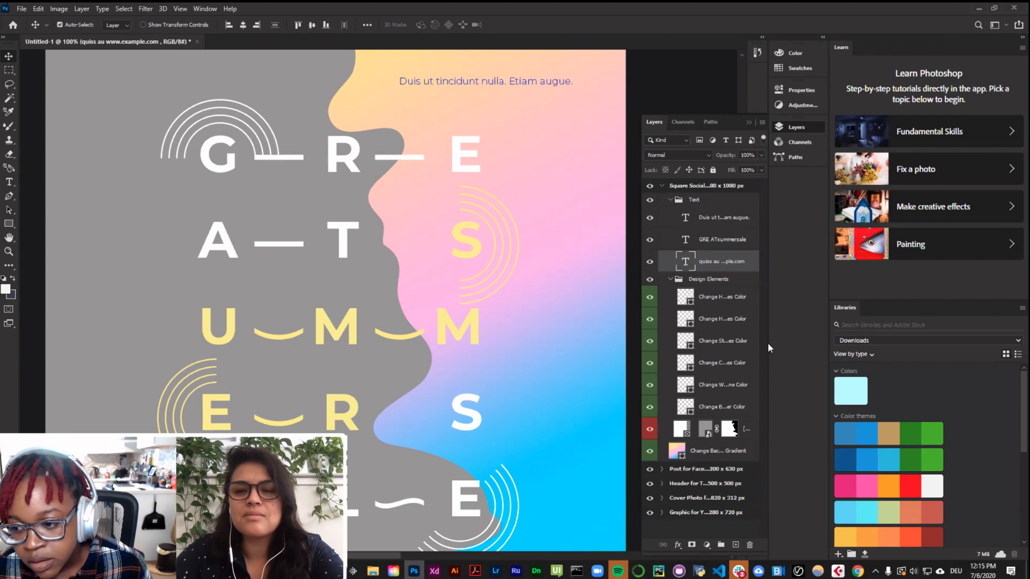
Step: Widen the column of collapsed panels slightly so that its labels fit
mouse_move(768, 344)
mouse_down()
mouse_move(816, 344)
mouse_move(729, 346)
mouse_move(764, 349)
mouse_up()
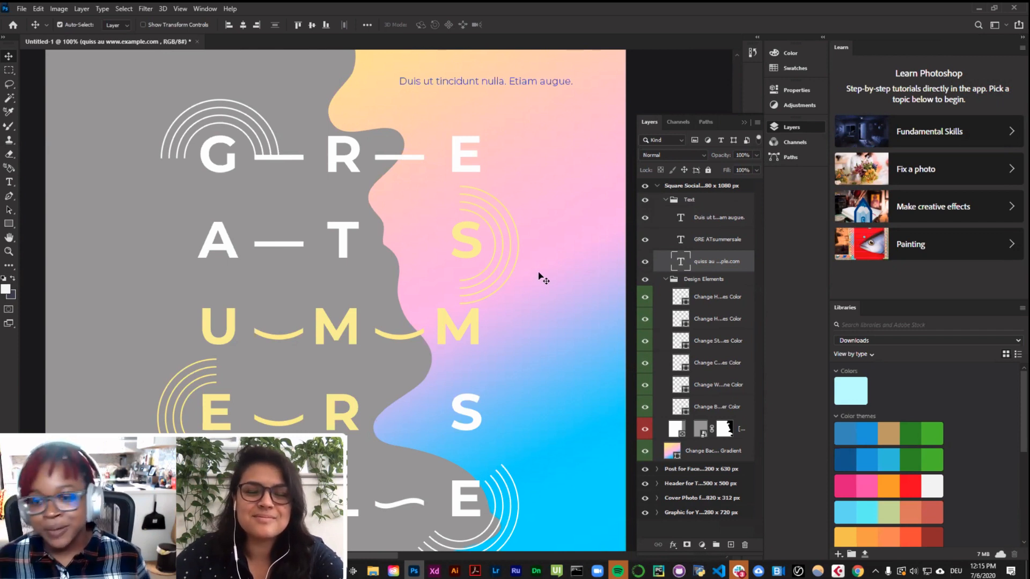
scroll(537, 246, down, 2)
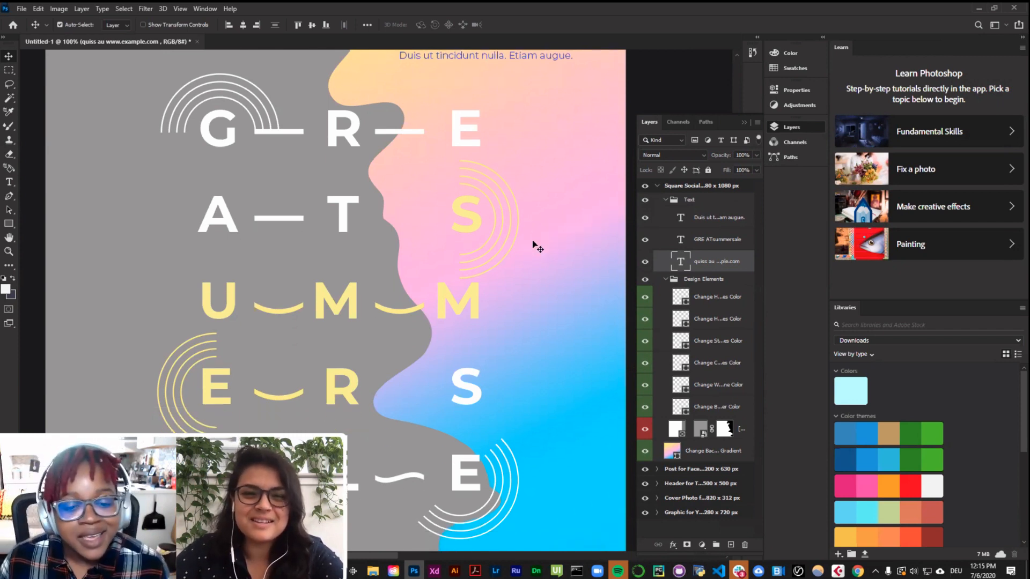
scroll(536, 246, up, 3)
scroll(534, 241, up, 1)
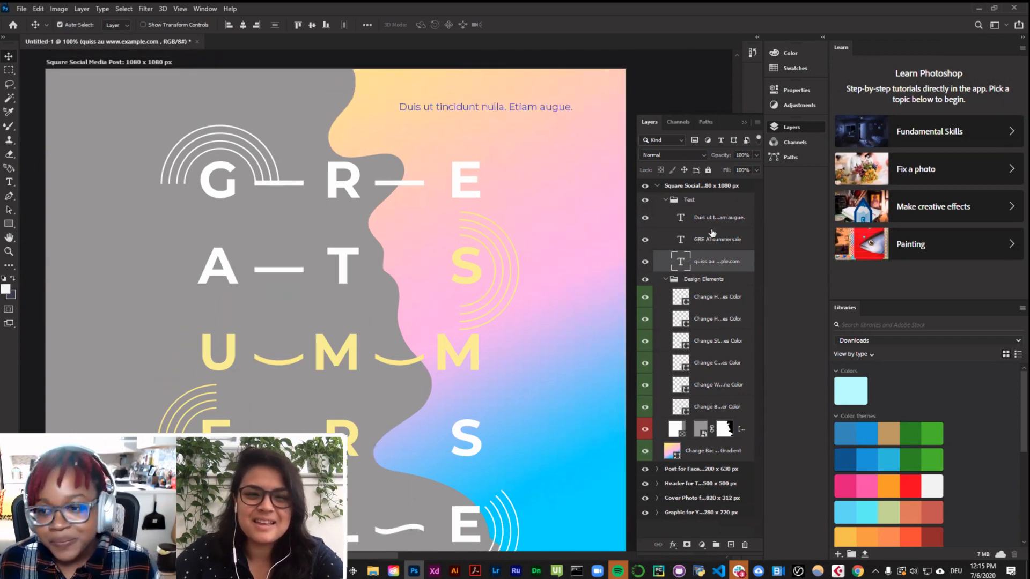
scroll(559, 222, down, 3)
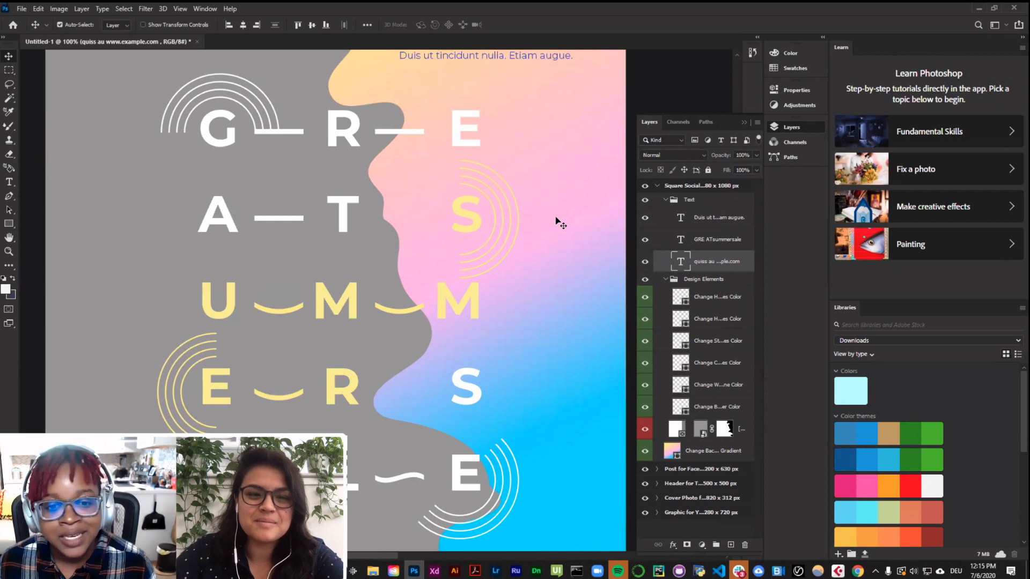
scroll(558, 222, down, 1)
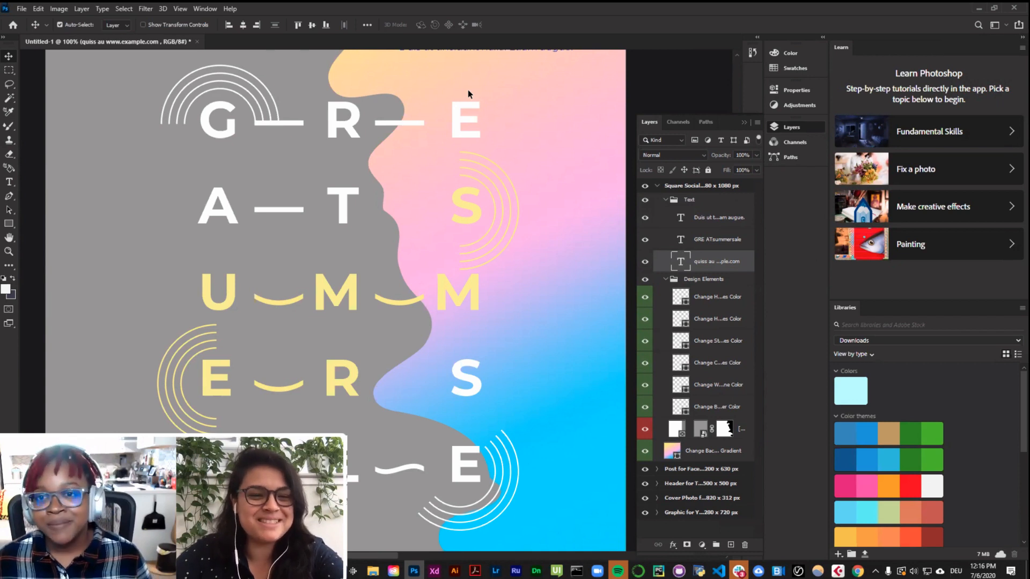
scroll(514, 140, up, 2)
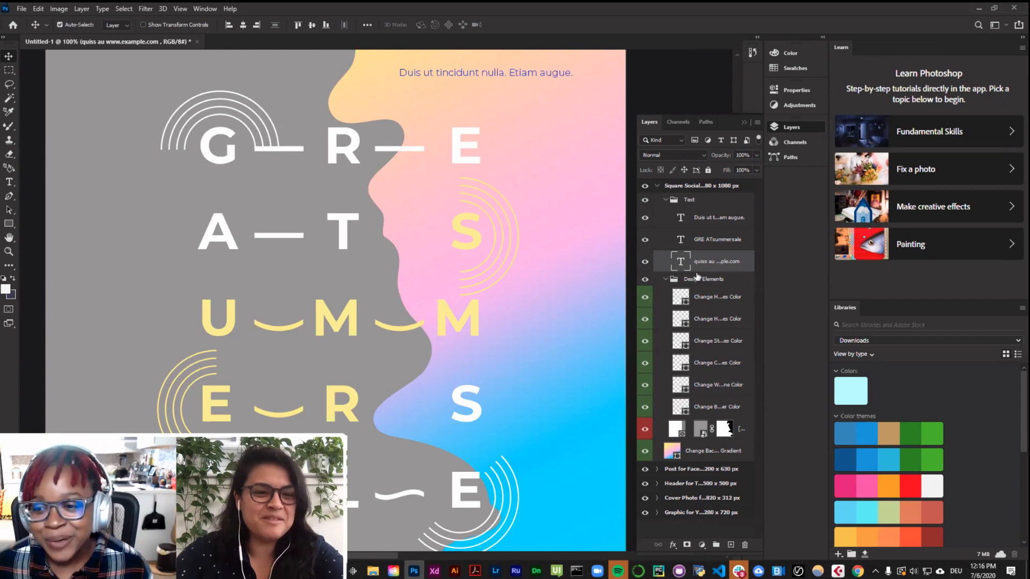
Step: Try to replace the "Duis ut tincidunt nulla. Etiam augue." text on the square post with "Come to our new plant nursery"
drag(492, 88, 501, 93)
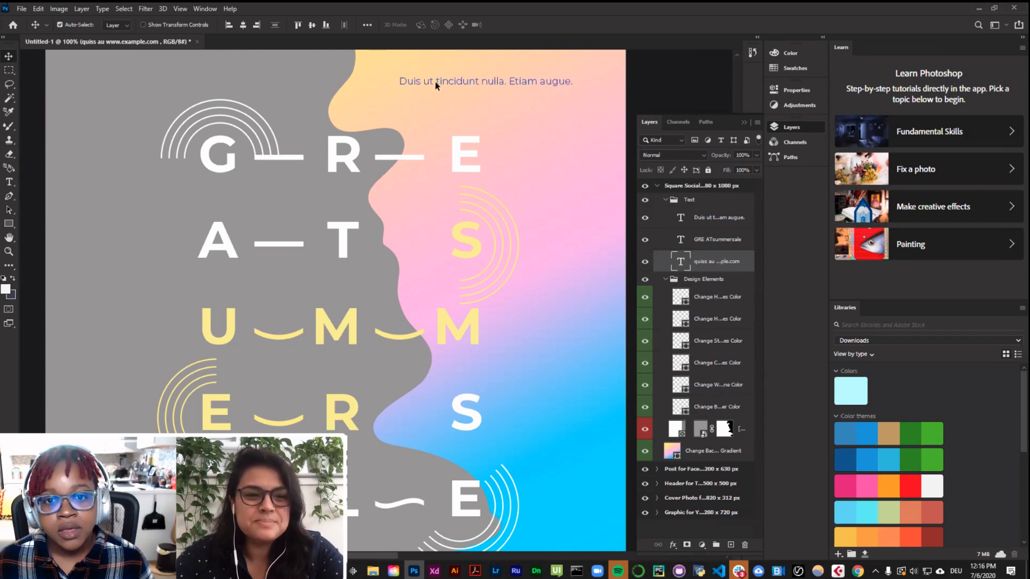
click(471, 83)
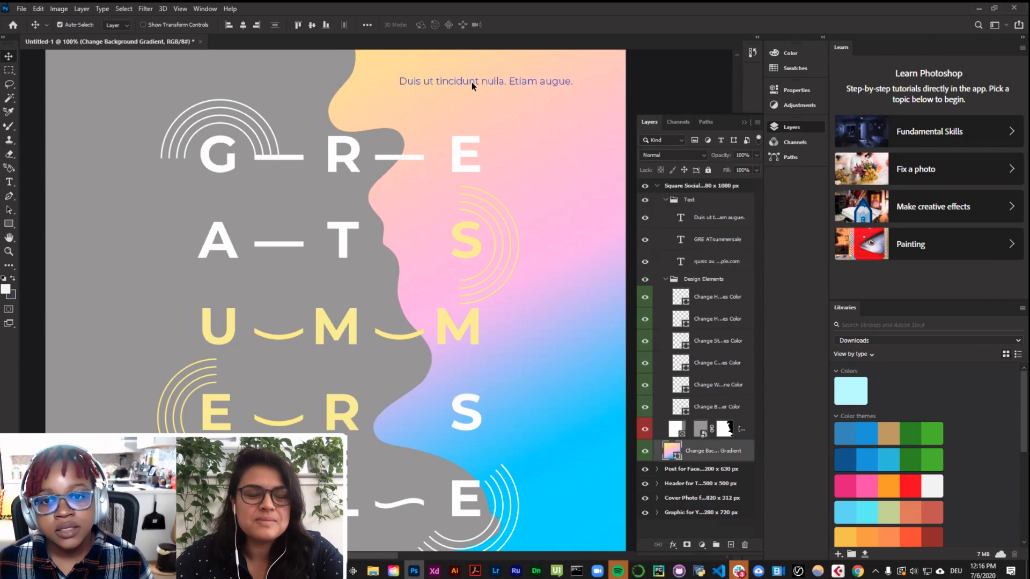
click(680, 219)
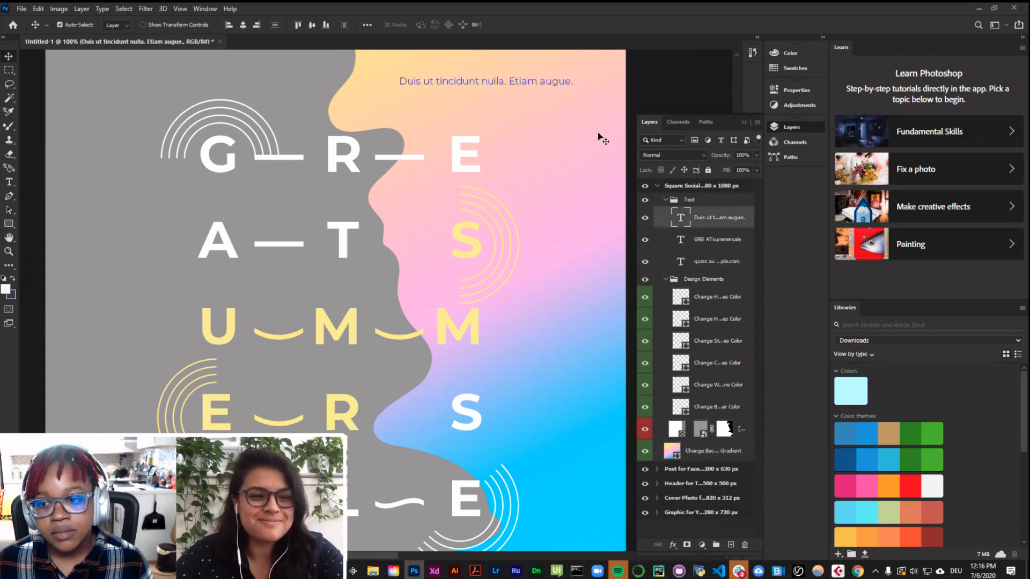
double_click(526, 82)
double_click(520, 81)
triple_click(520, 82)
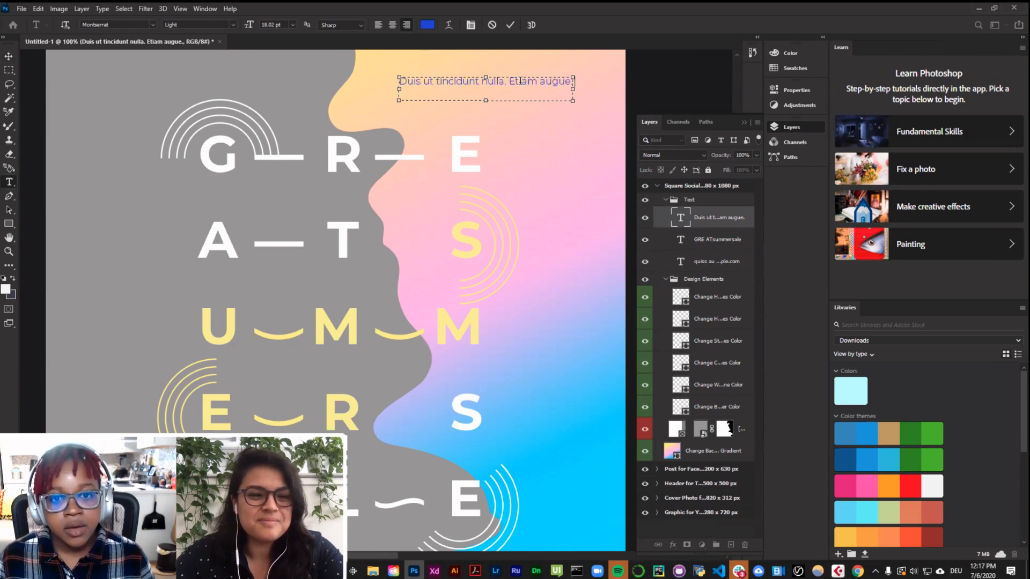
text(Come)
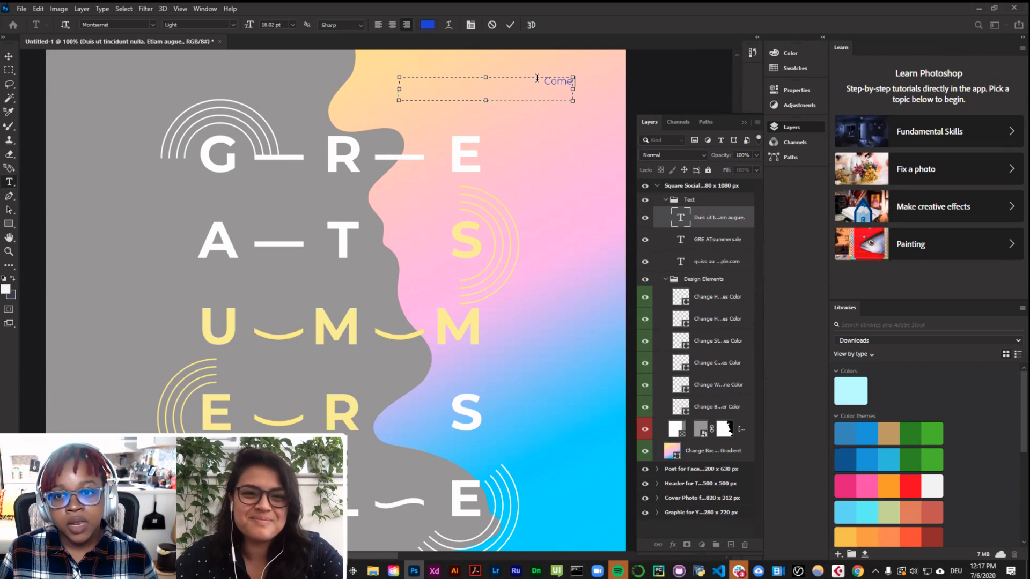
text(to our new plant nurserz)
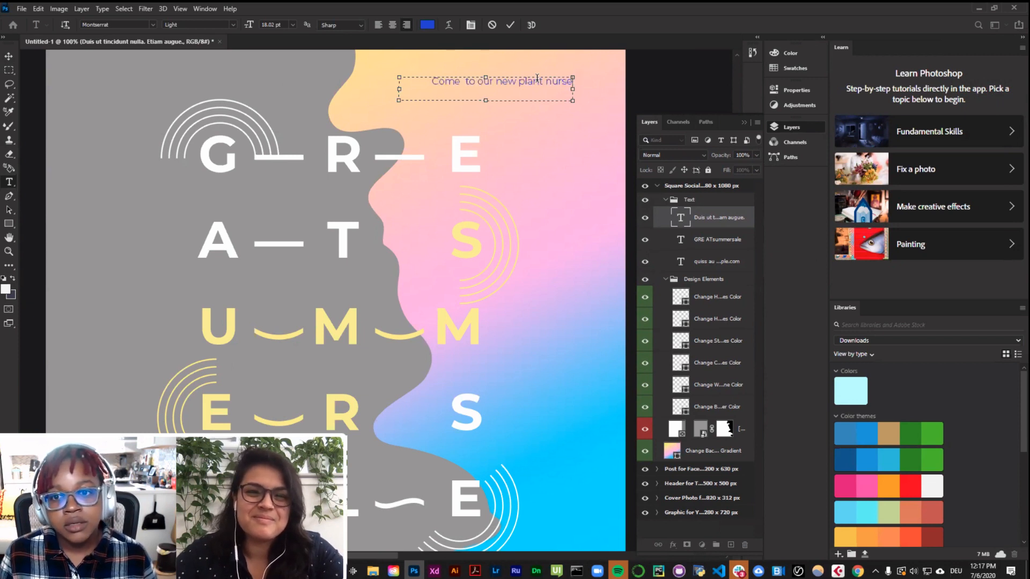
key(BackSpace)
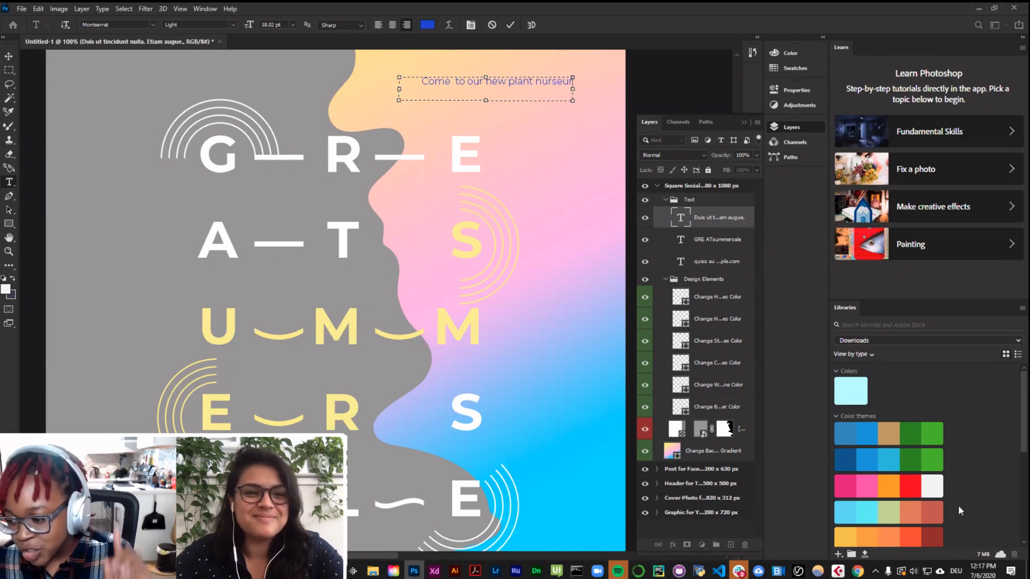
Step: Switch the keyboard input language to English and try to retype the last word of the text line
click(956, 571)
click(936, 473)
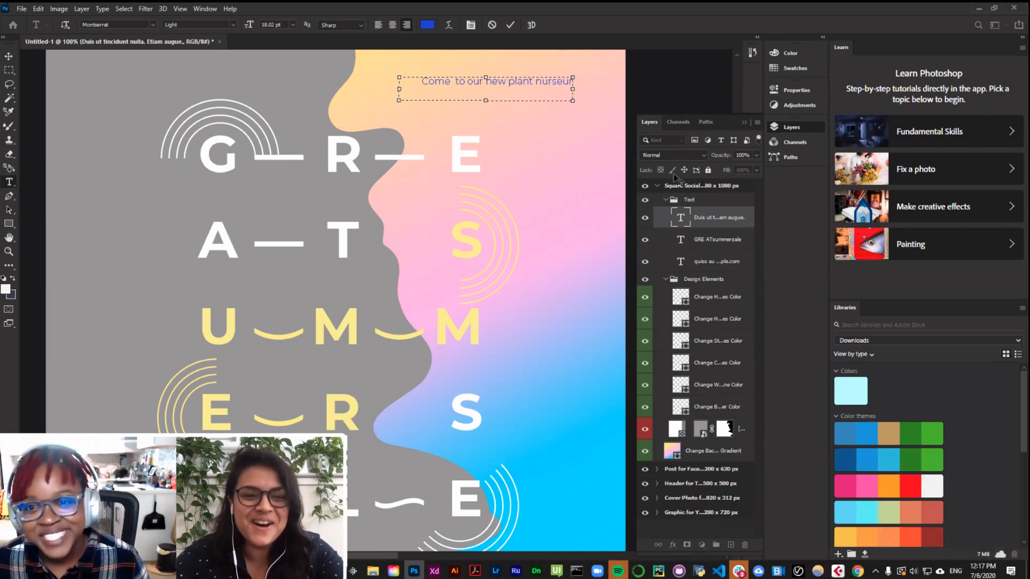
drag(535, 81, 622, 89)
text(nur)
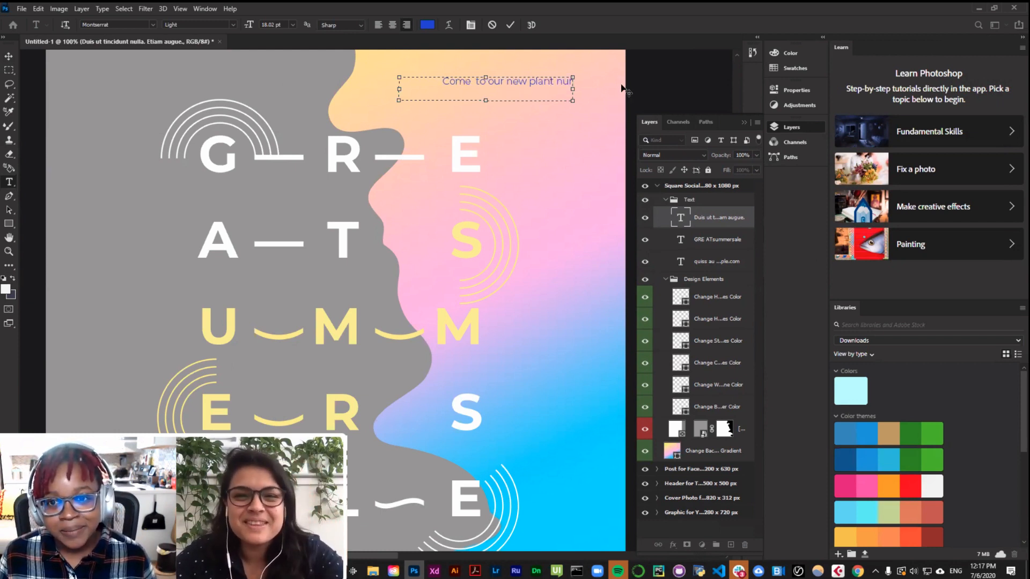
key(BackSpace)
key(BackSpace)
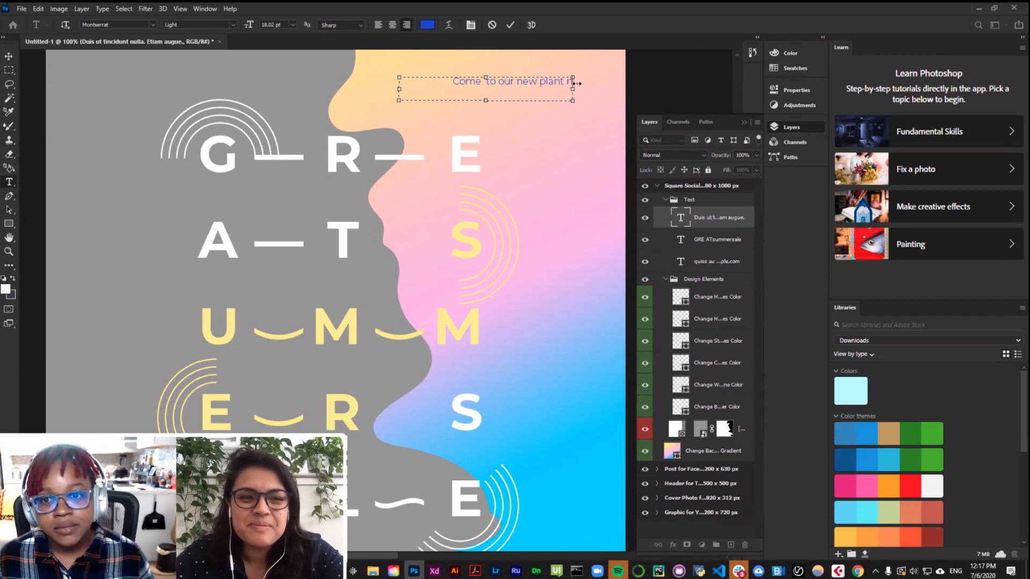
Step: Replace the whole text line above the headline with "Come get your new plants today!" and commit it
triple_click(560, 81)
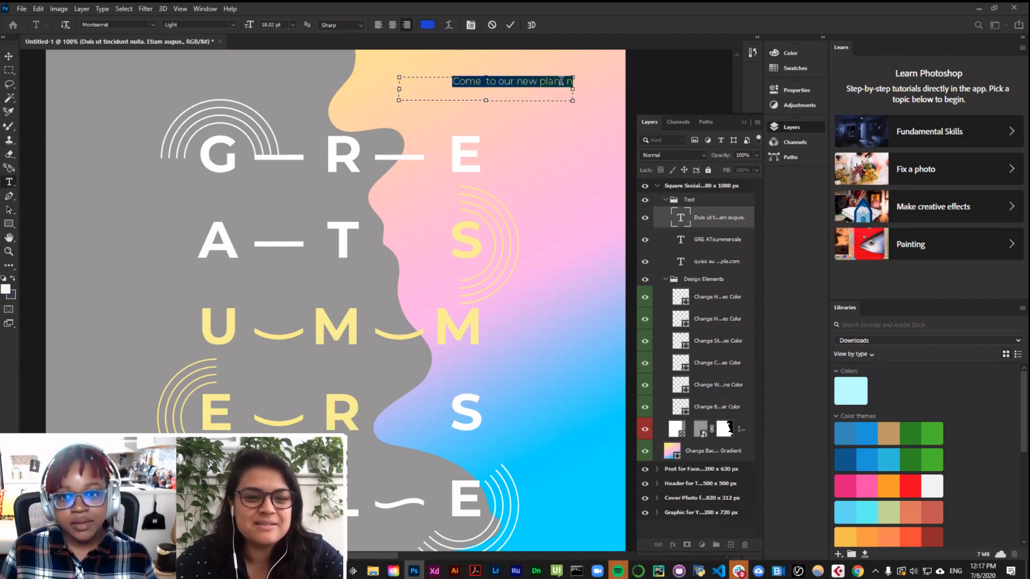
click(560, 82)
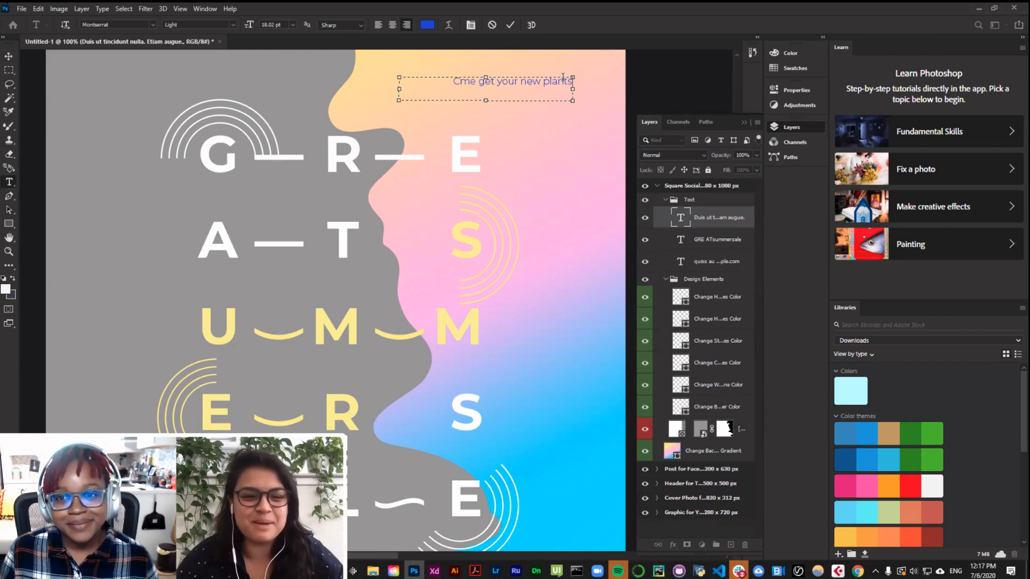
text(today)
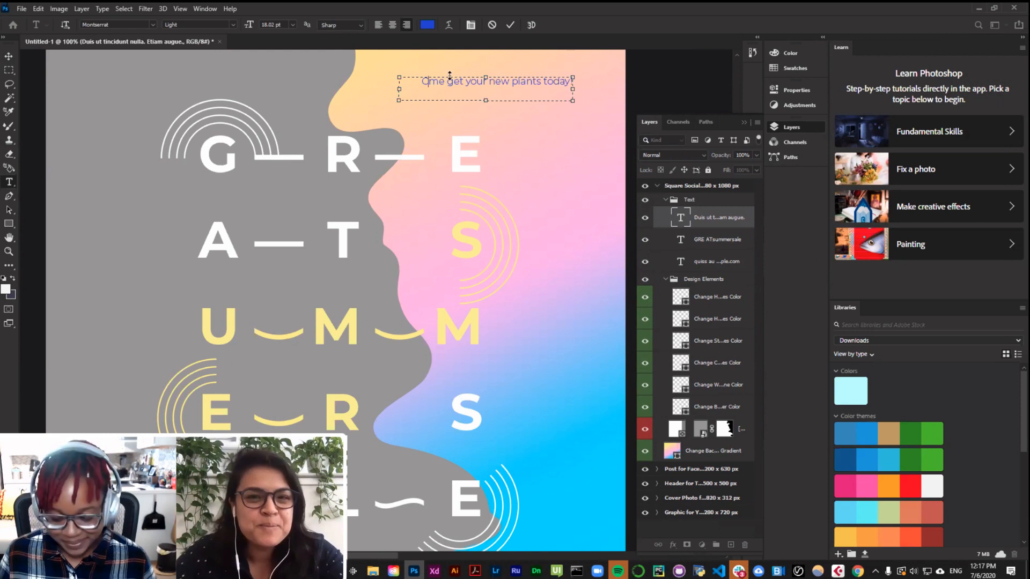
text(o)
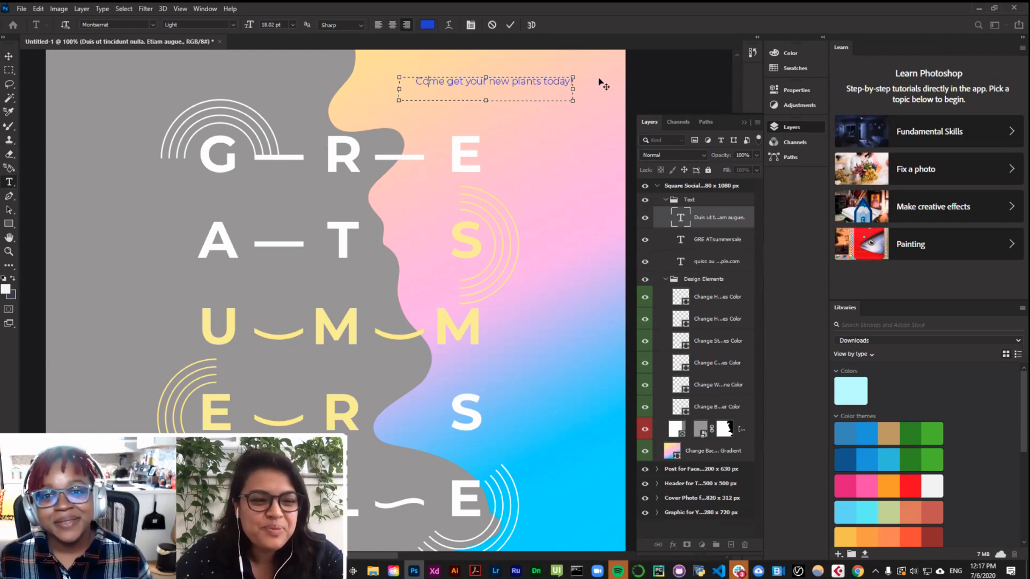
click(692, 239)
key(v)
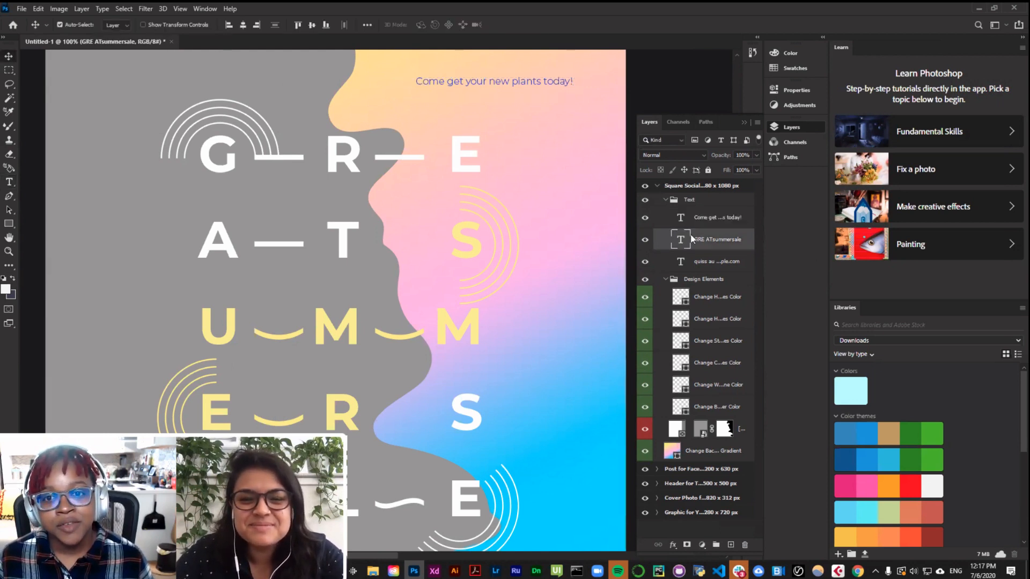
scroll(546, 155, down, 5)
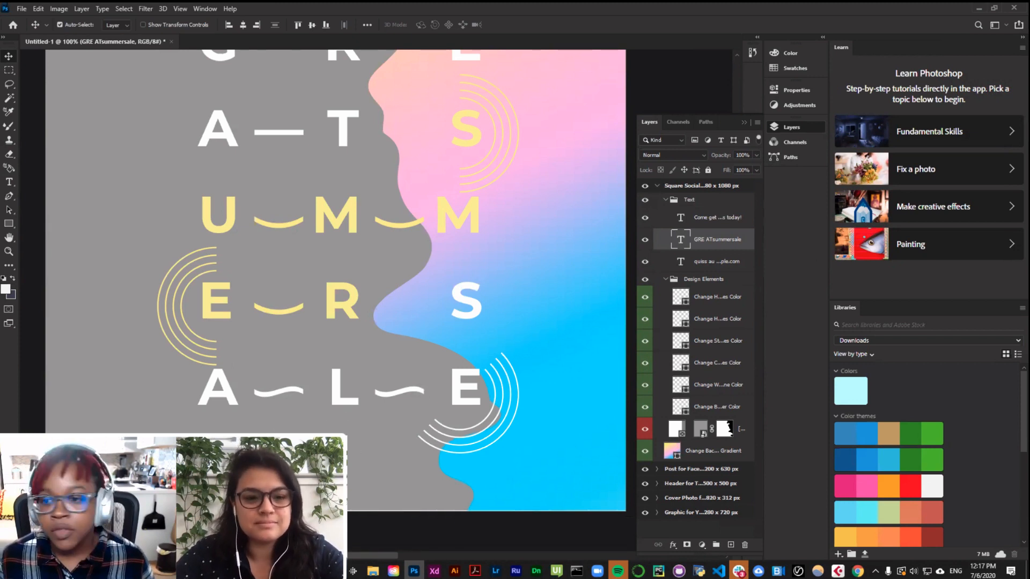
click(717, 262)
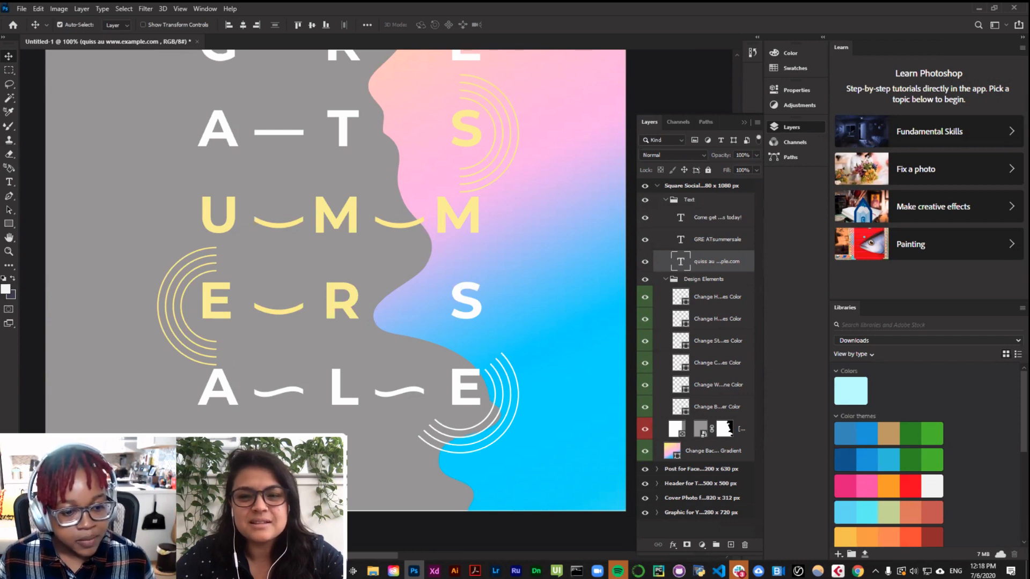
double_click(678, 260)
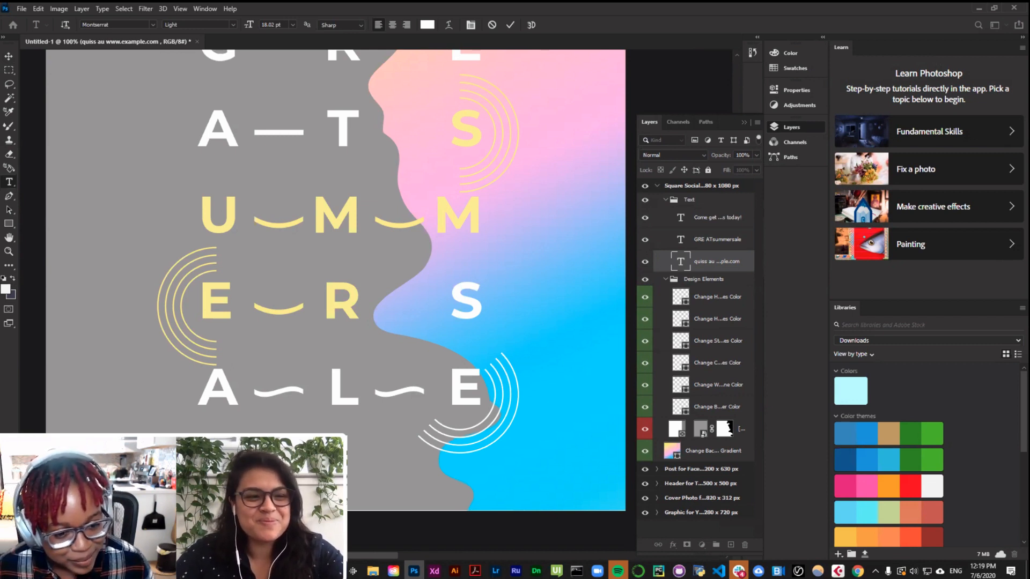
key(ctrl+Return)
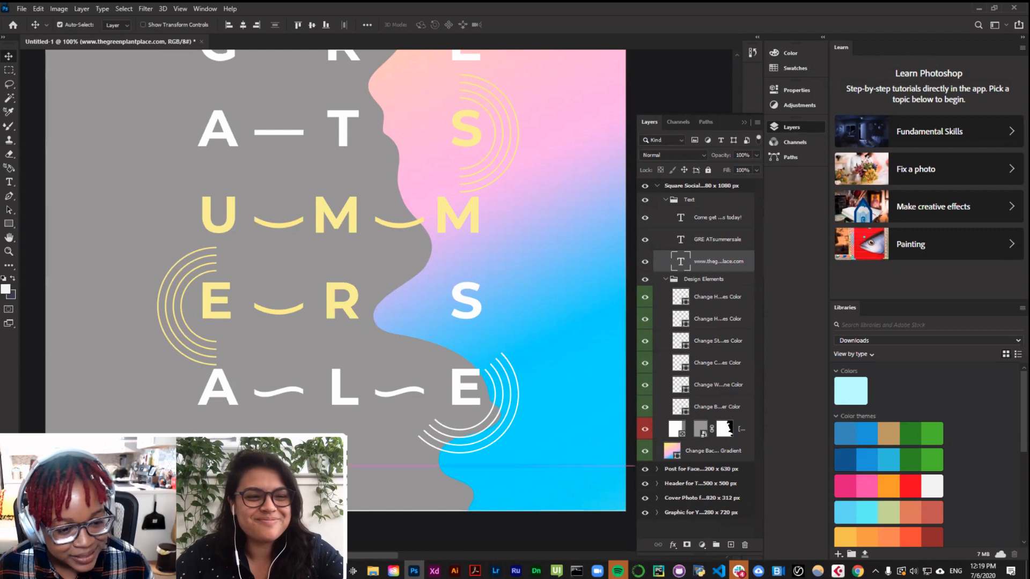
Step: Examine the edited text lines on the square post and compare the post with the other artboards
click(368, 431)
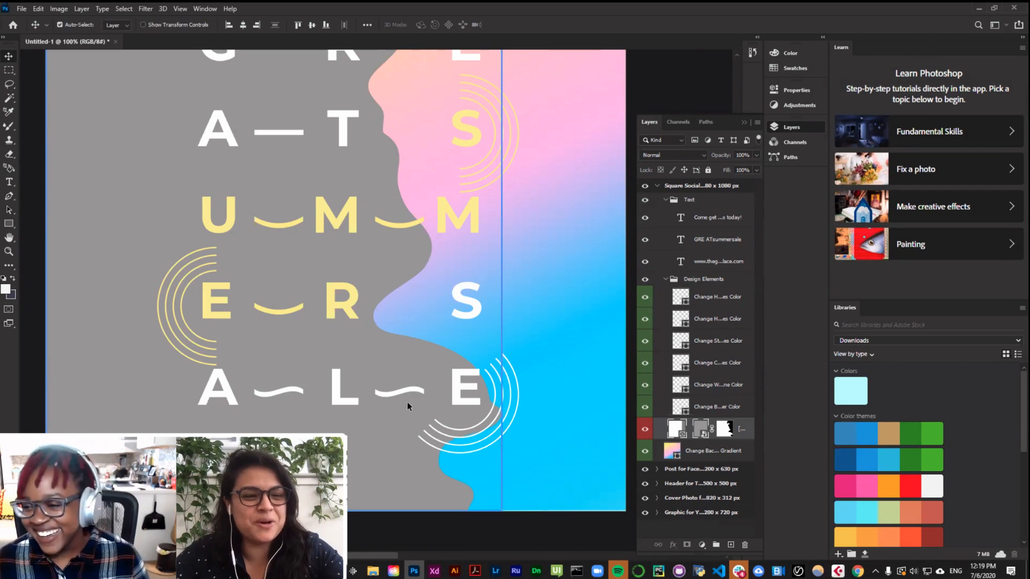
key(ctrl)
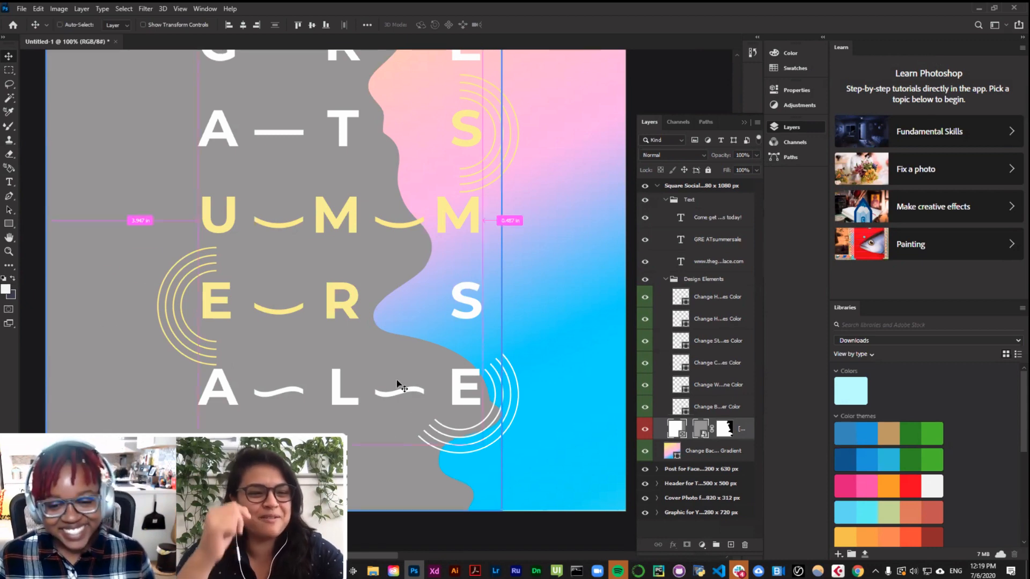
key(ctrl+0)
drag(298, 178, 443, 175)
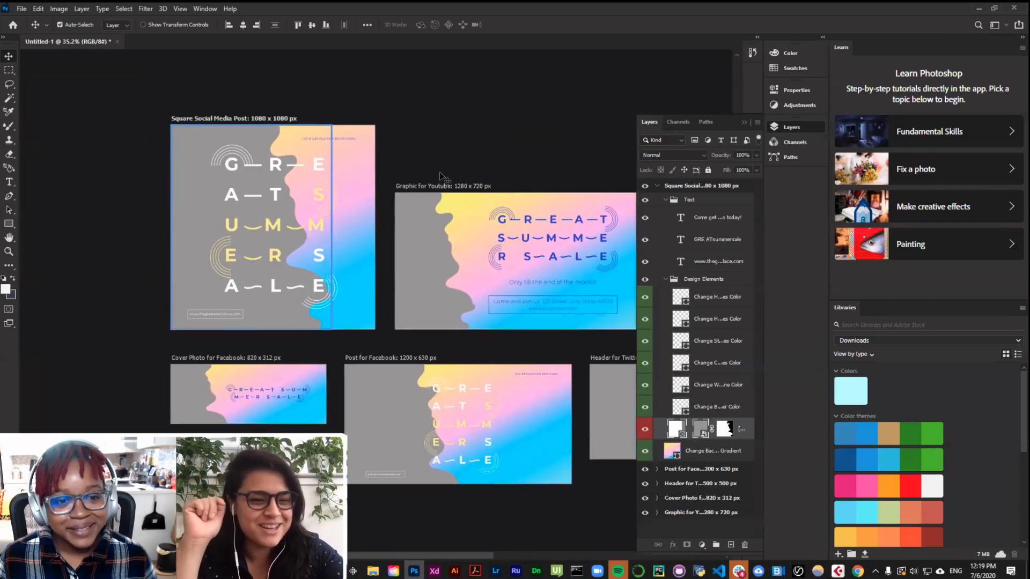
key(ctrl+minus)
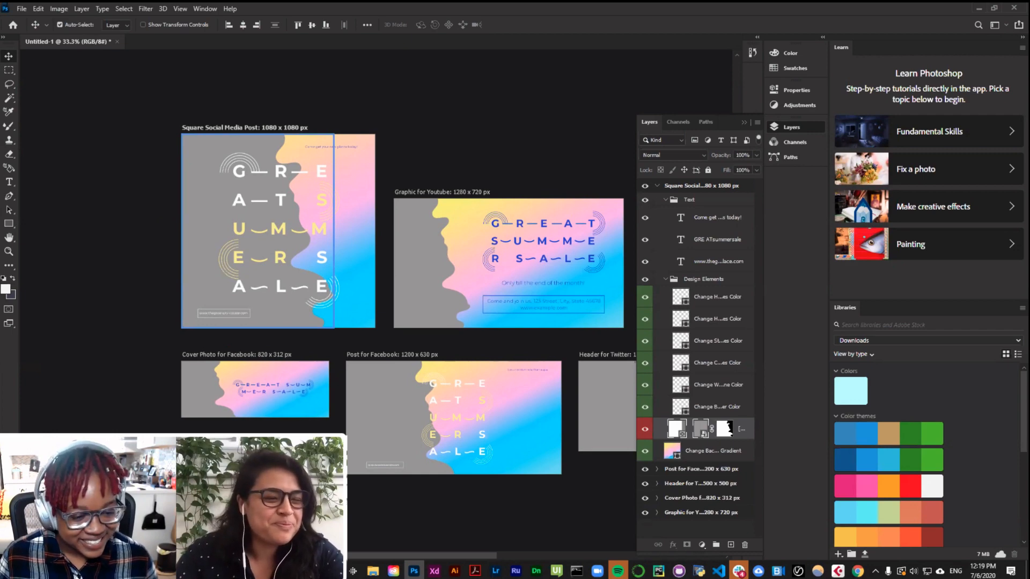
key(ctrl+1)
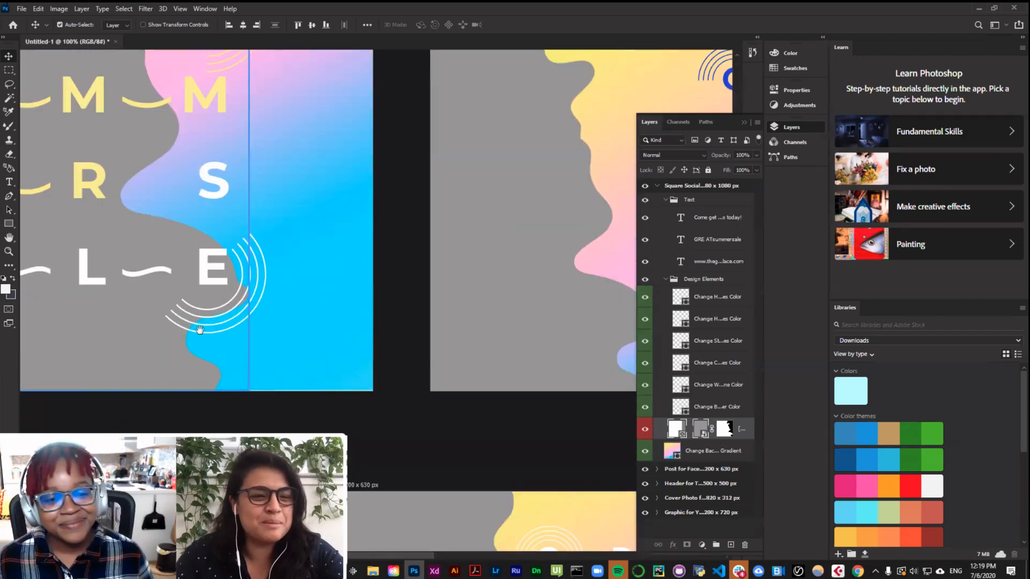
drag(355, 362, 610, 472)
drag(496, 461, 471, 498)
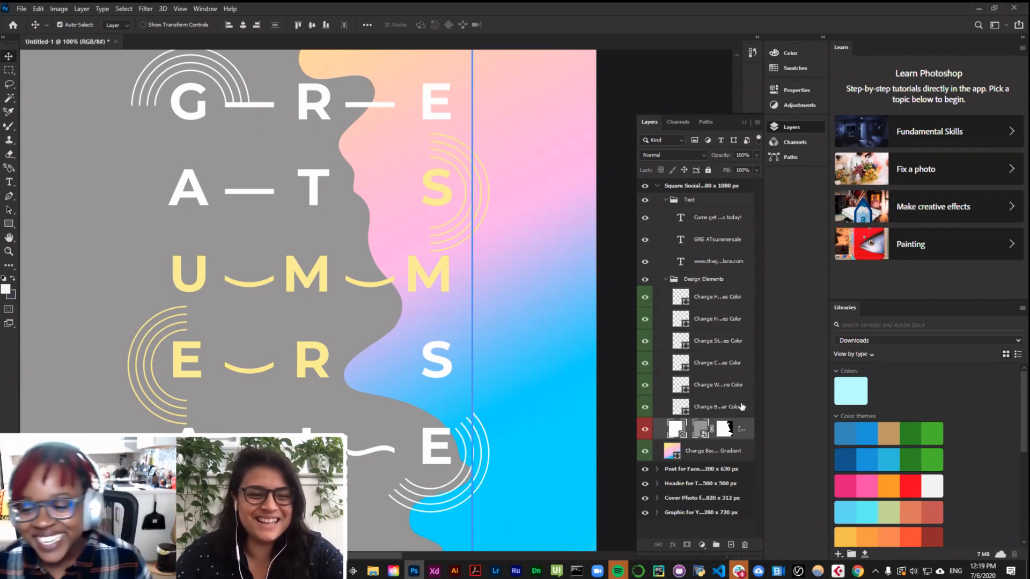
key(ctrl+minus)
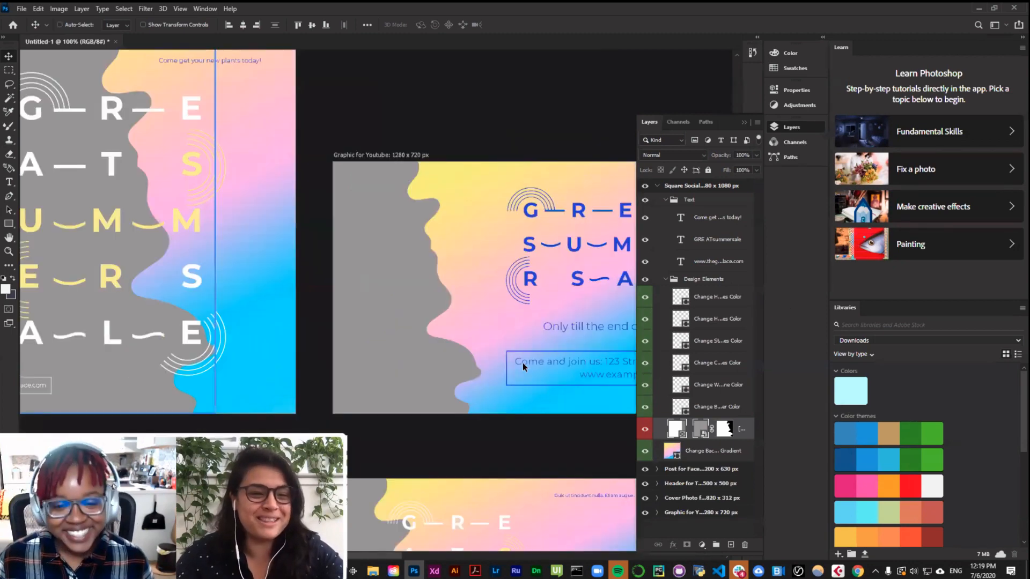
key(ctrl+0)
drag(97, 179, 287, 259)
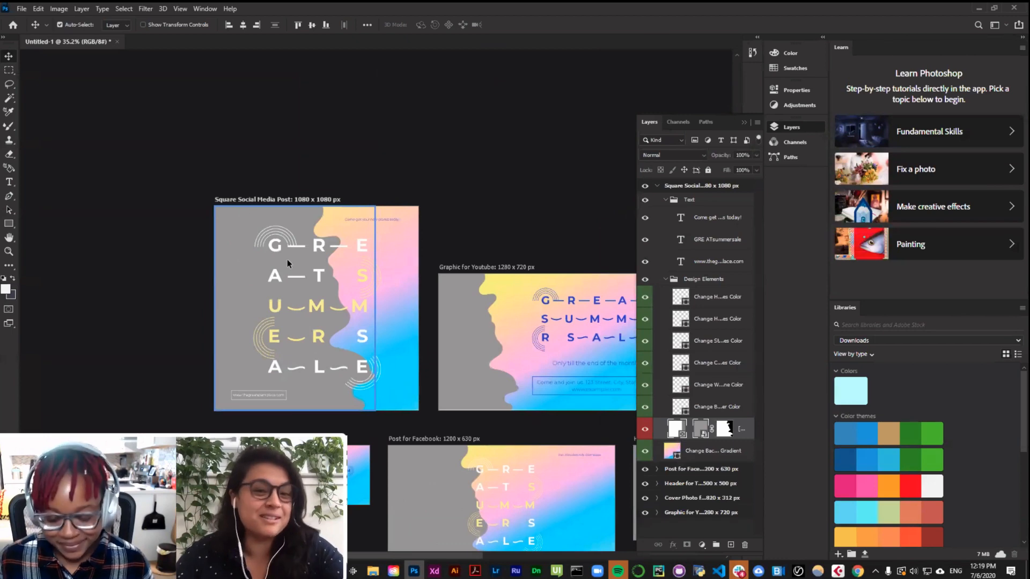
key(ctrl+minus)
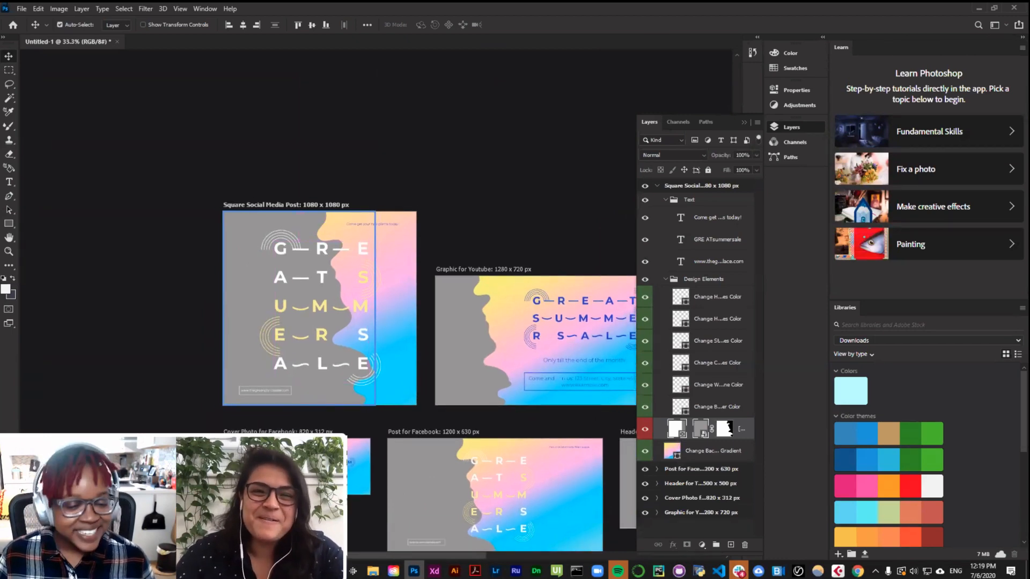
key(ctrl+1)
drag(419, 315, 528, 331)
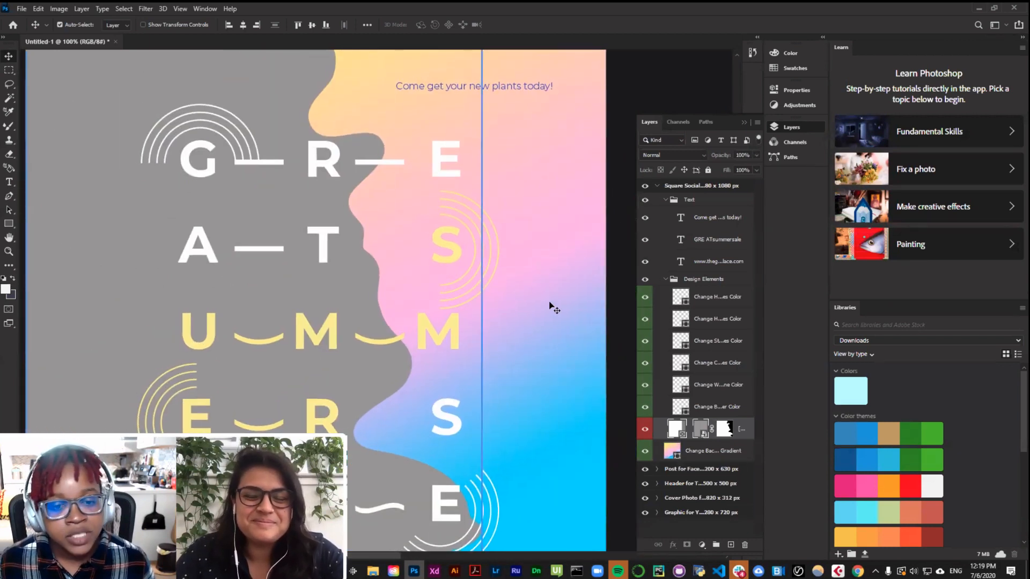
scroll(559, 305, up, 1)
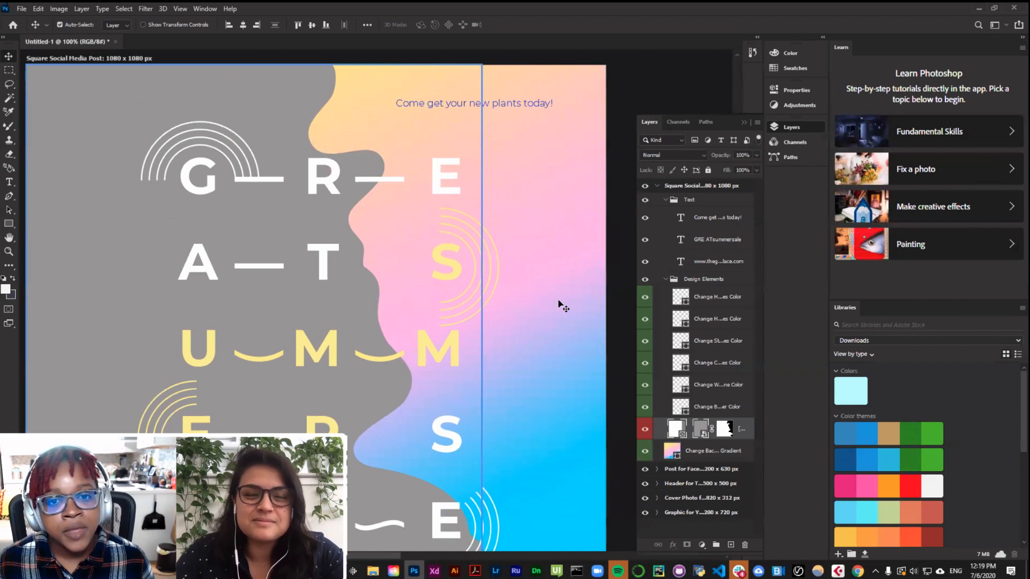
scroll(558, 306, down, 3)
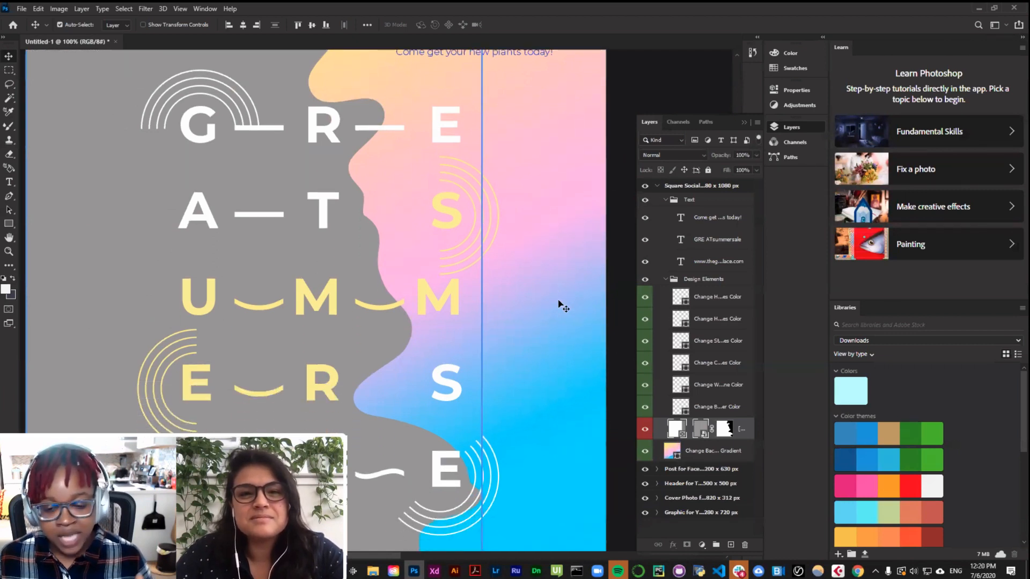
scroll(560, 305, down, 1)
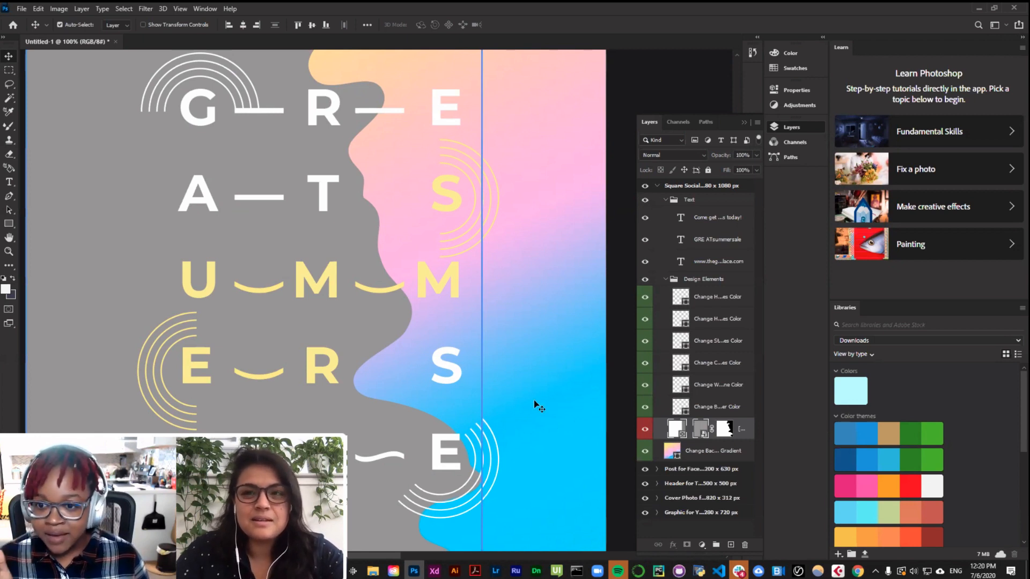
scroll(503, 282, up, 2)
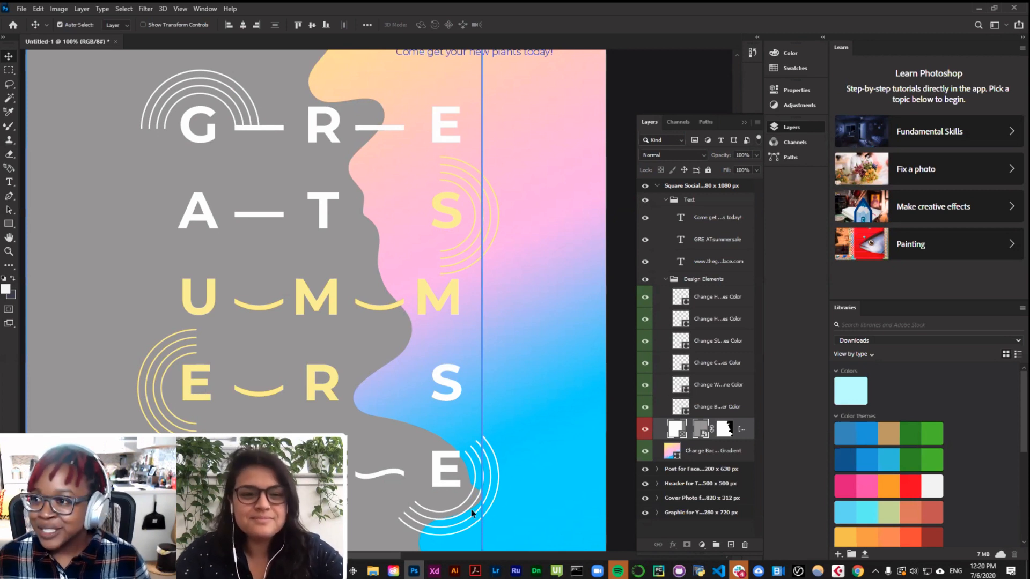
scroll(367, 361, down, 2)
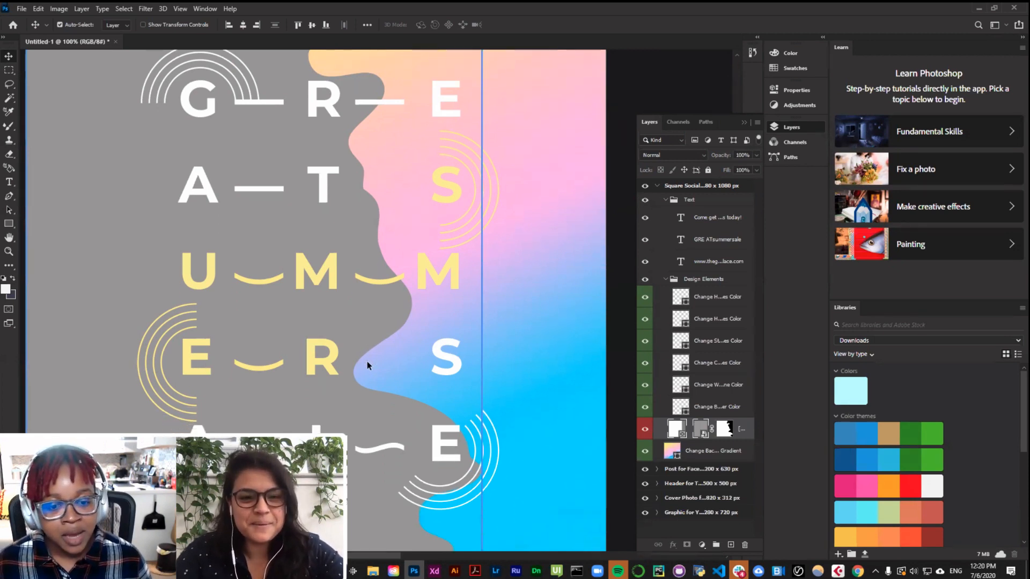
scroll(367, 361, up, 2)
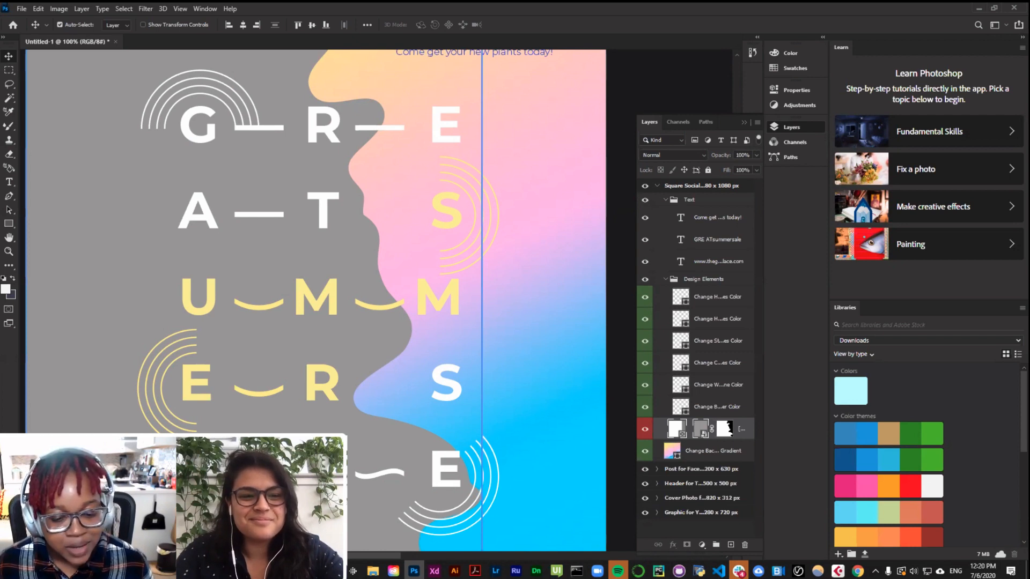
Step: Switch to the Chrome window showing the Unsplash home page and maximize it
mouse_move(856, 574)
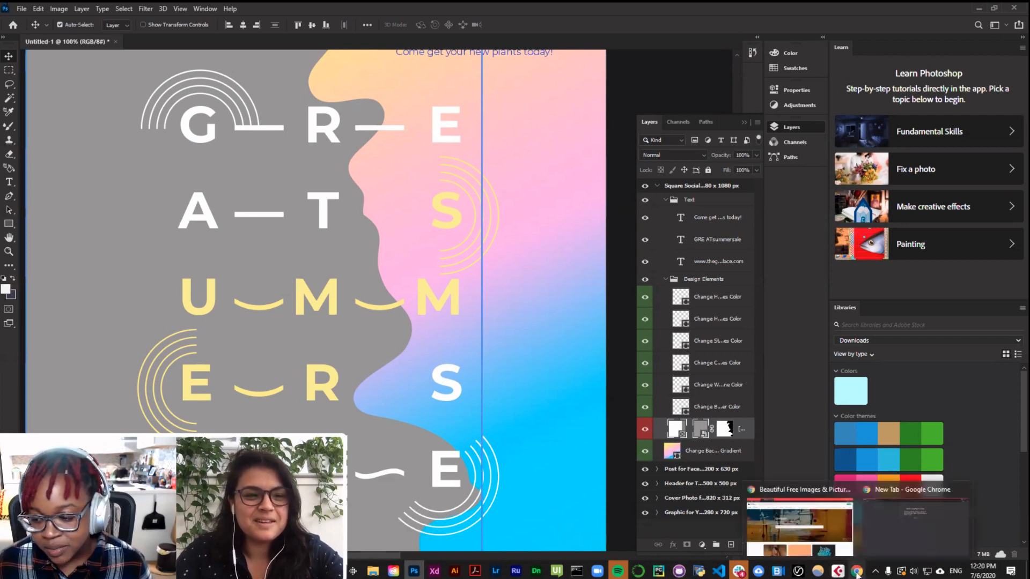
click(799, 521)
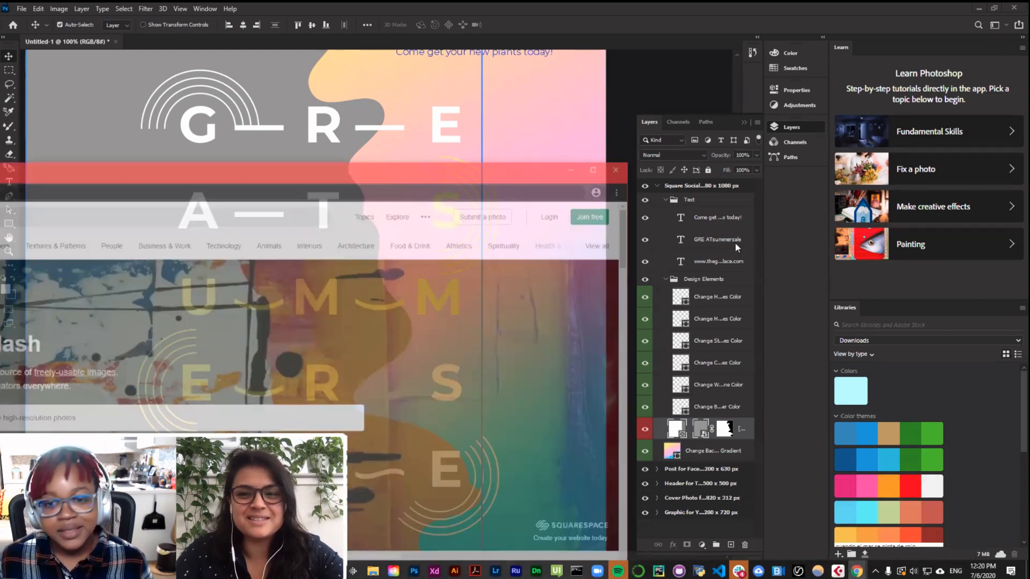
double_click(485, 136)
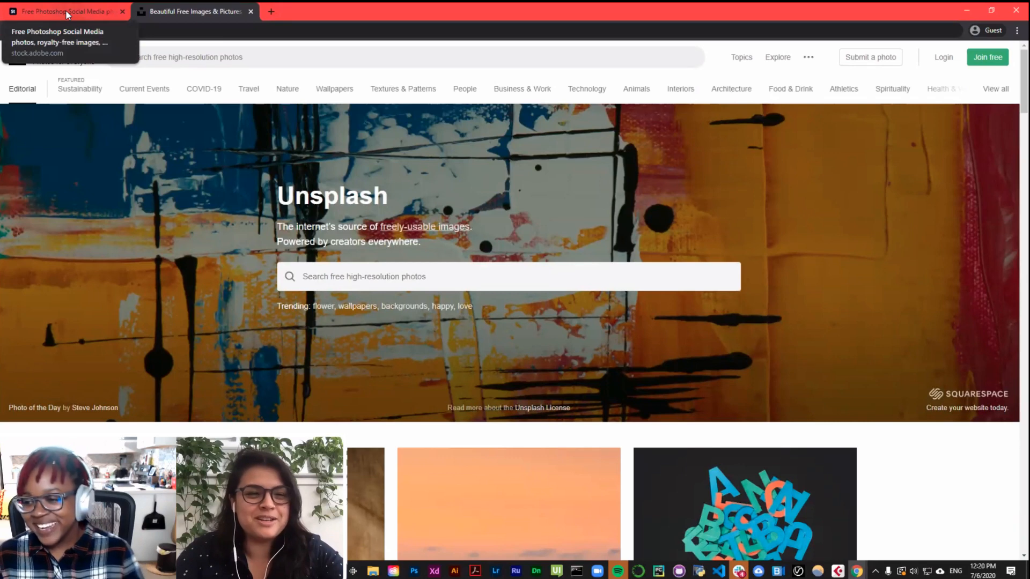
Step: Search Unsplash for "plants green"
click(384, 277)
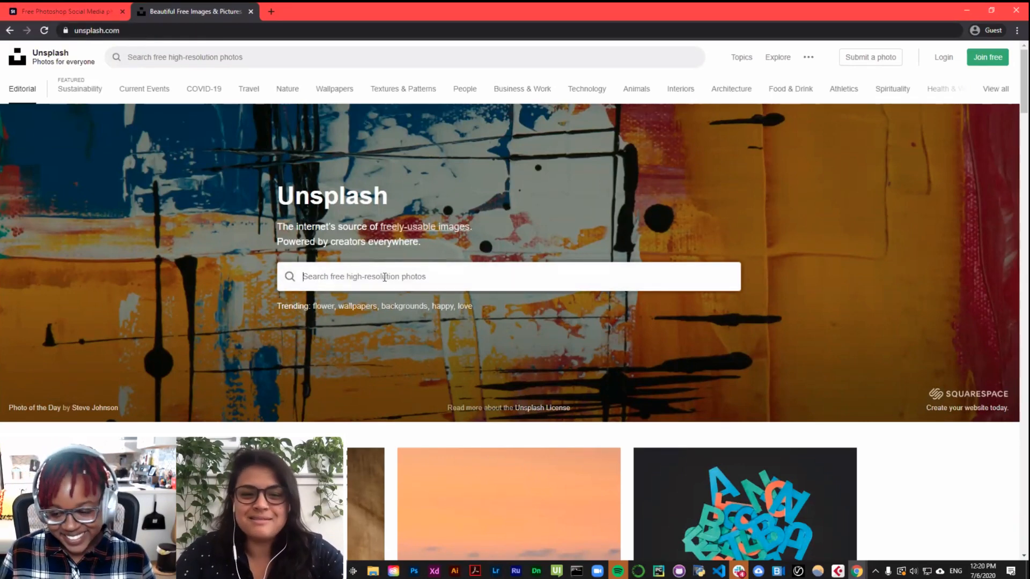
text(planta)
key(BackSpace)
key(BackSpace)
key(BackSpace)
key(BackSpace)
key(BackSpace)
key(BackSpace)
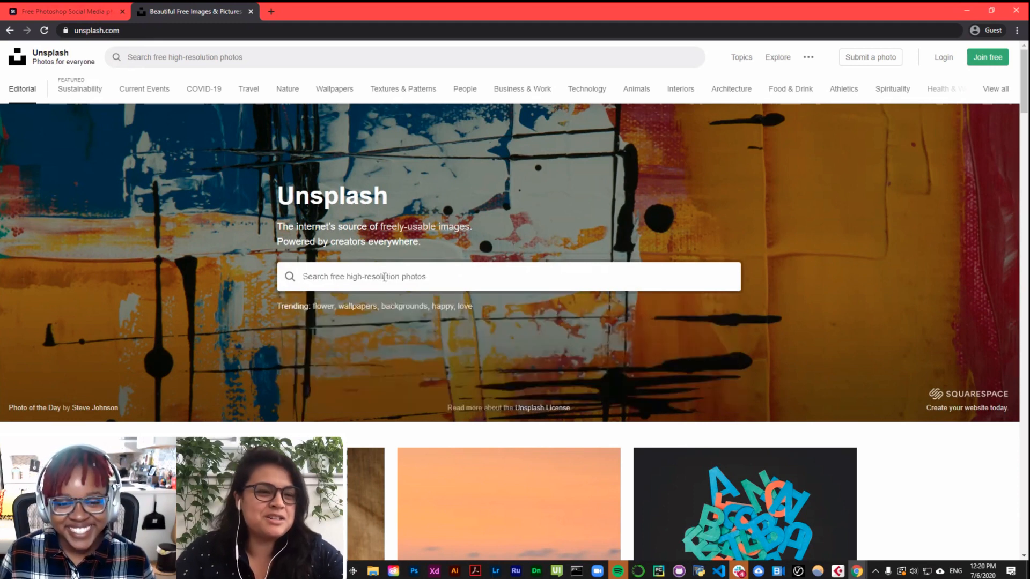
text(plants green)
key(Return)
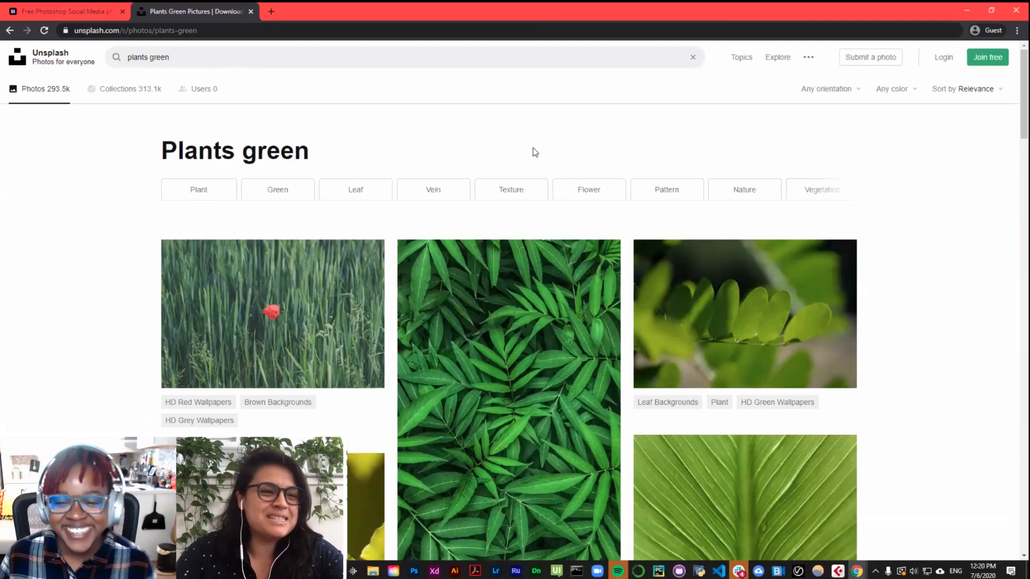
Step: Skim the green plant photos and replace the Unsplash search with "plant nursery"
scroll(534, 150, down, 4)
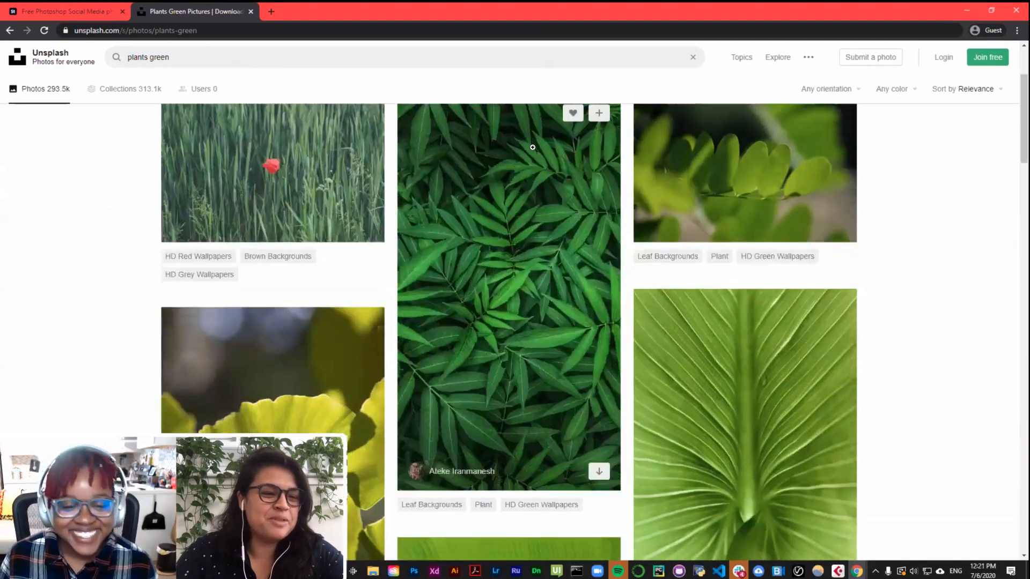
scroll(534, 150, down, 6)
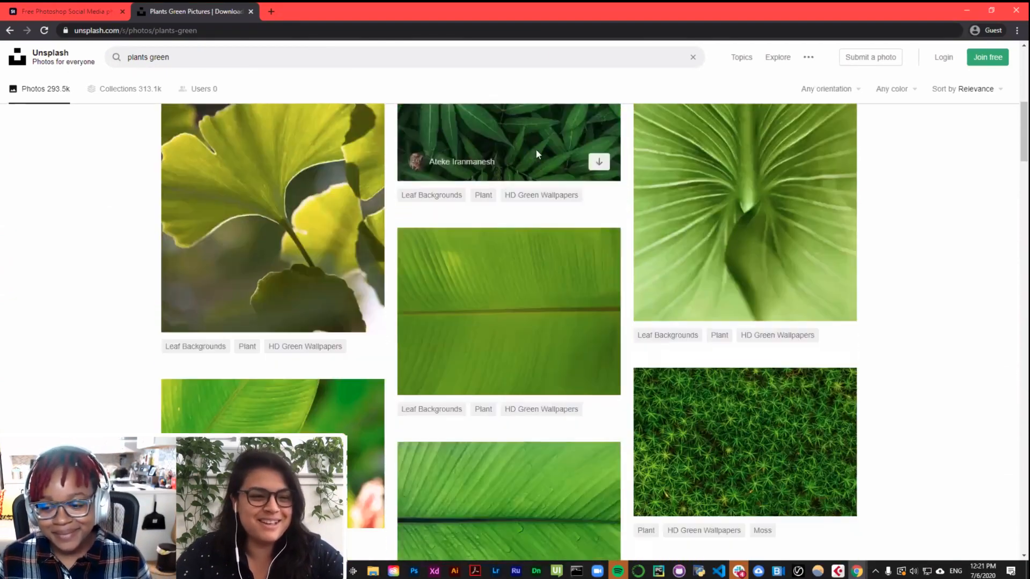
scroll(536, 150, down, 7)
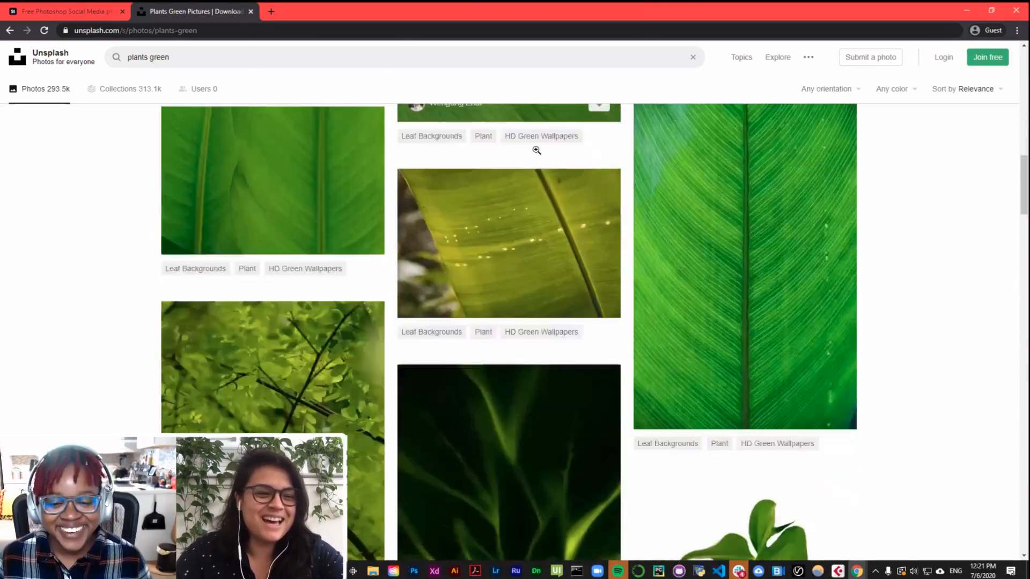
scroll(536, 150, up, 6)
scroll(536, 150, up, 10)
click(234, 63)
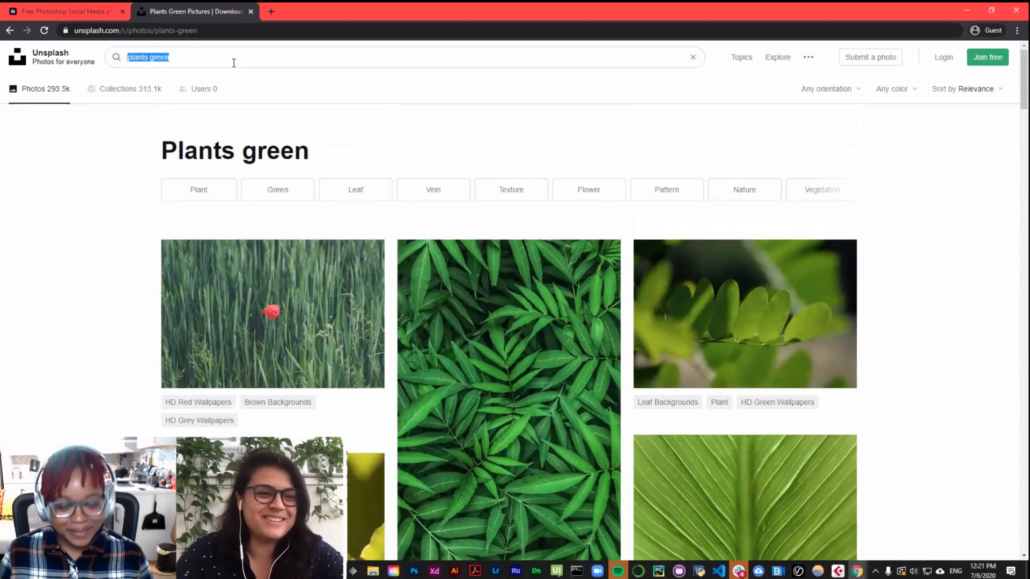
text(plant nurse)
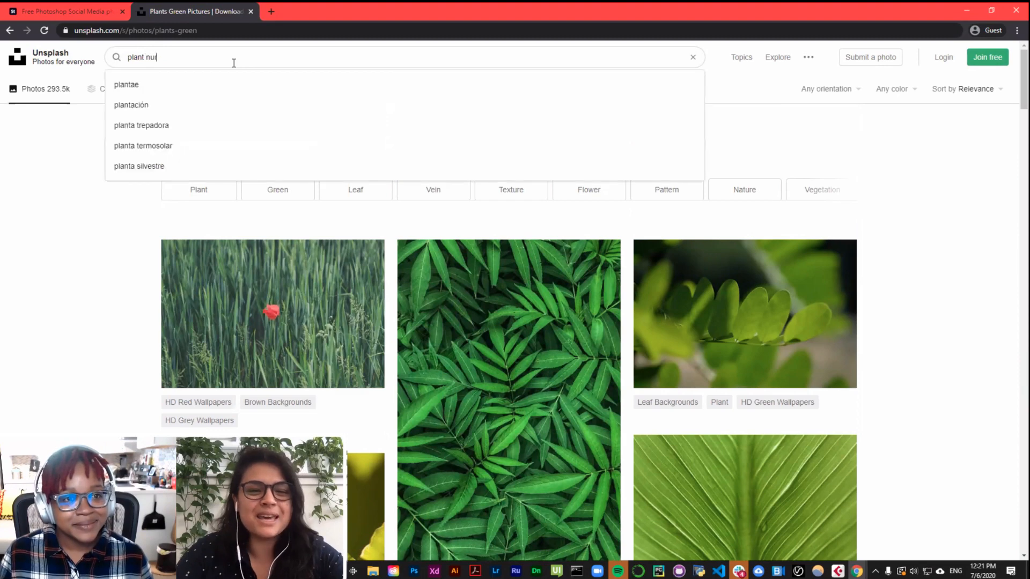
text(ry)
key(Return)
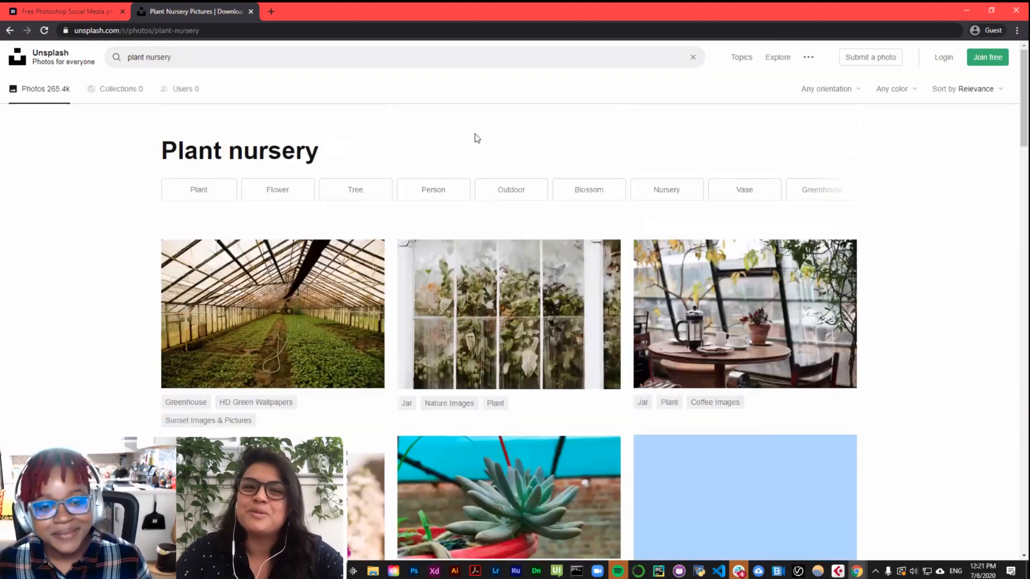
Step: Look through the plant nursery photos for an image that suits the plant shop's post
scroll(533, 163, down, 2)
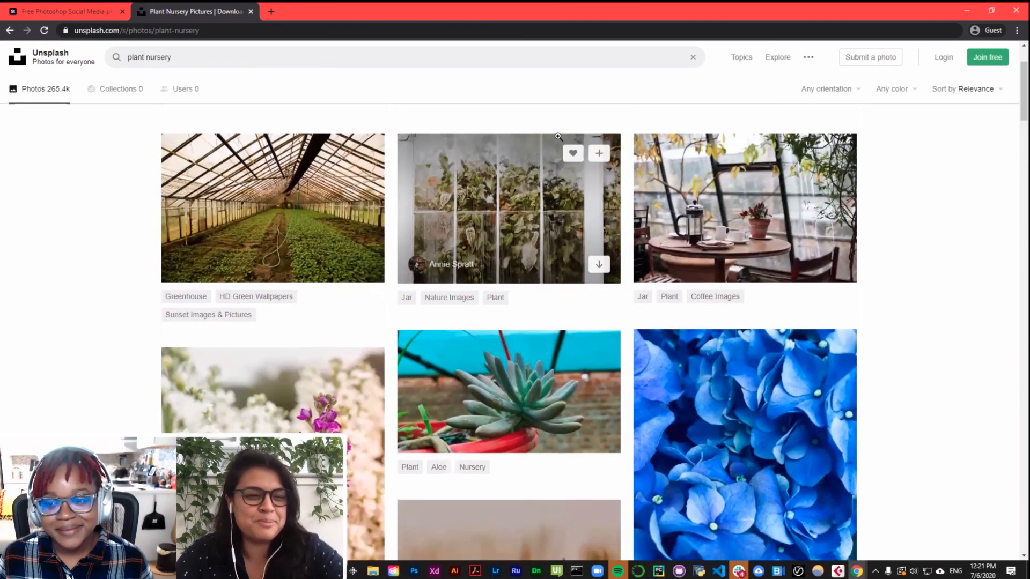
scroll(557, 136, down, 3)
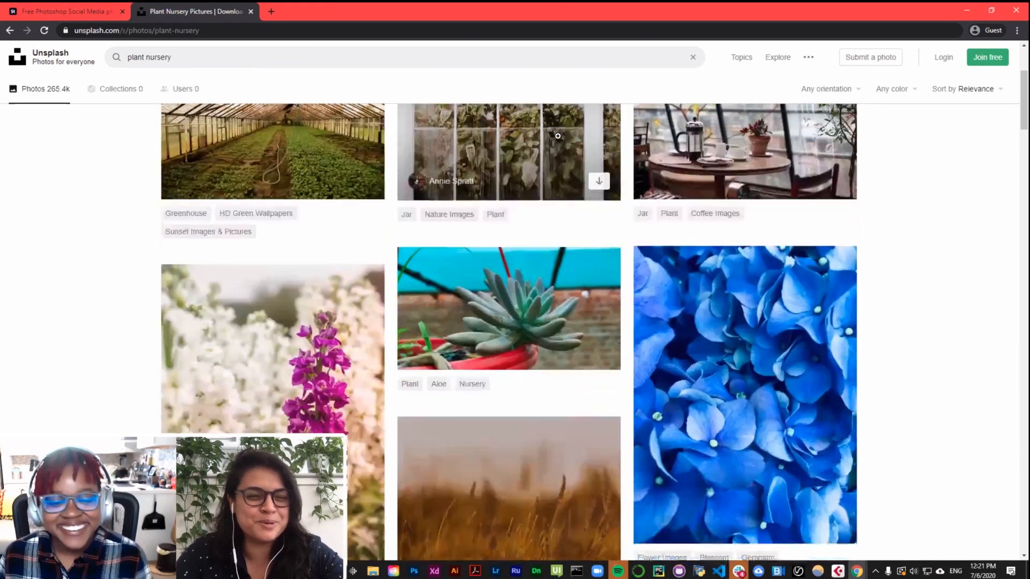
scroll(558, 137, down, 7)
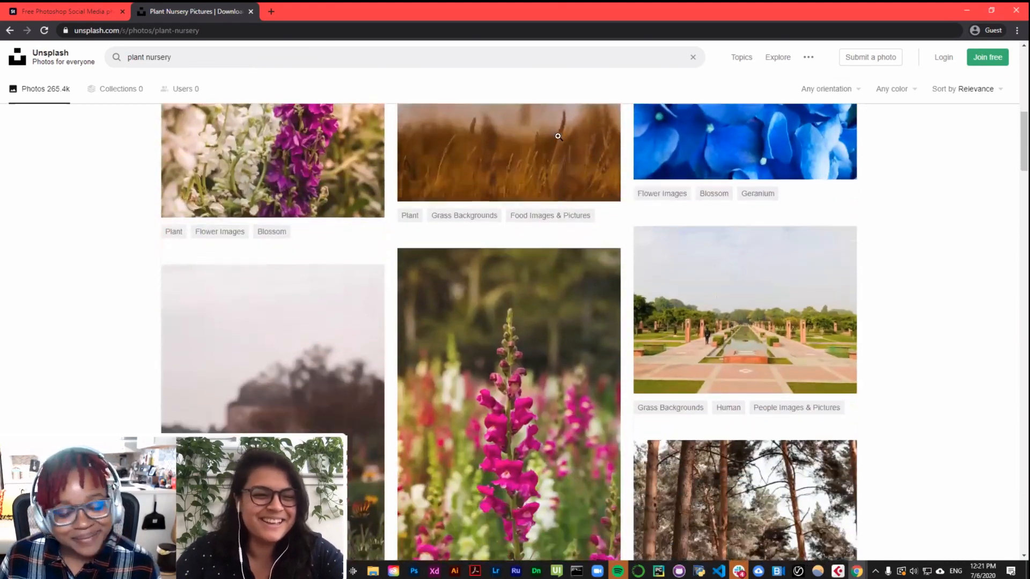
scroll(558, 137, down, 6)
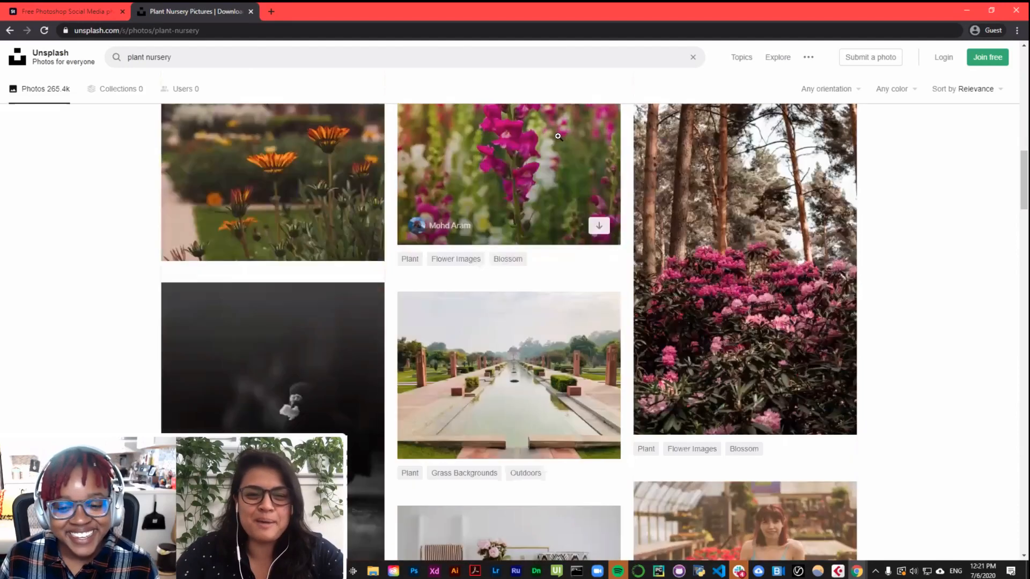
scroll(558, 136, down, 4)
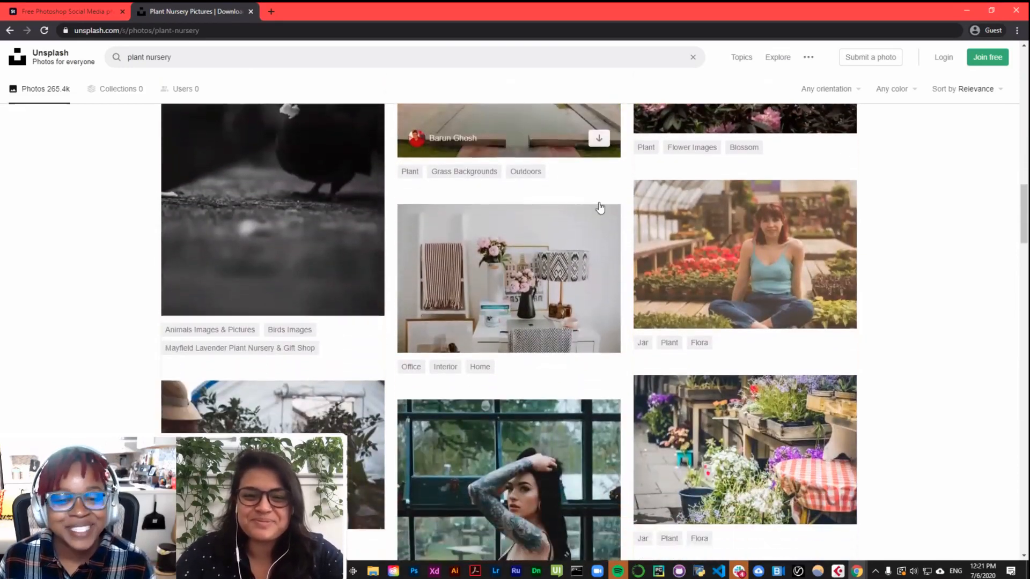
scroll(632, 169, down, 2)
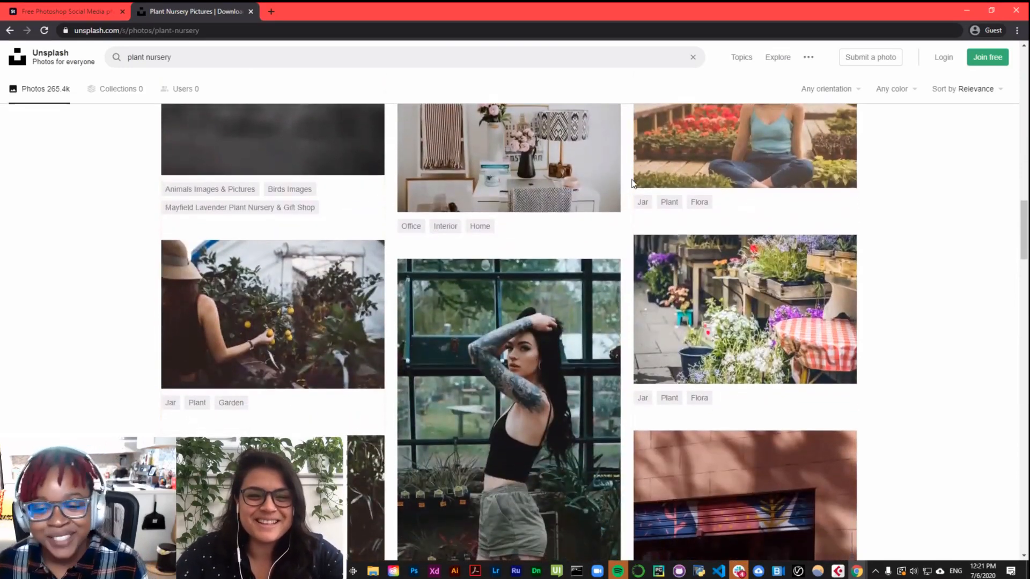
scroll(586, 164, down, 6)
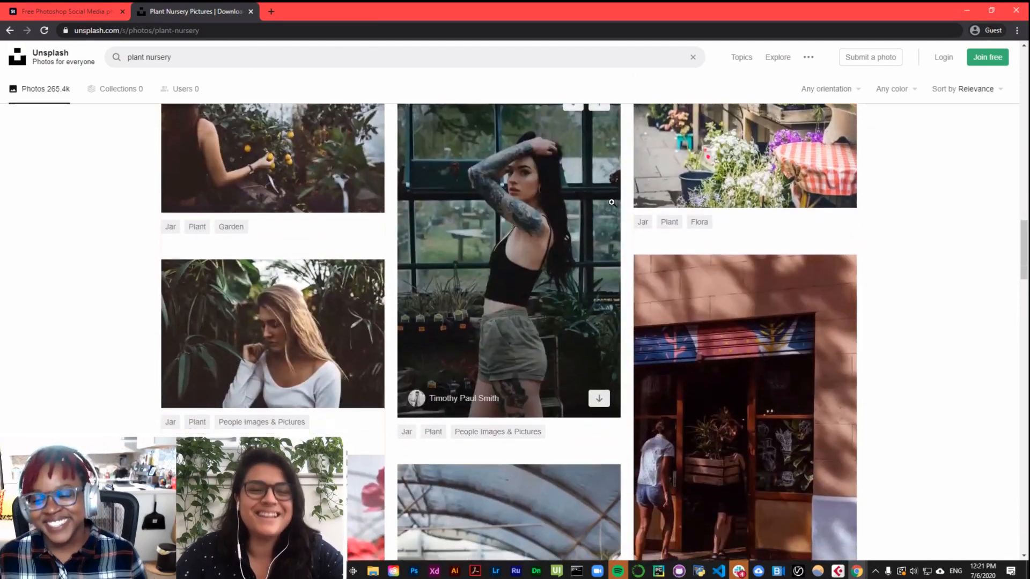
scroll(538, 199, down, 5)
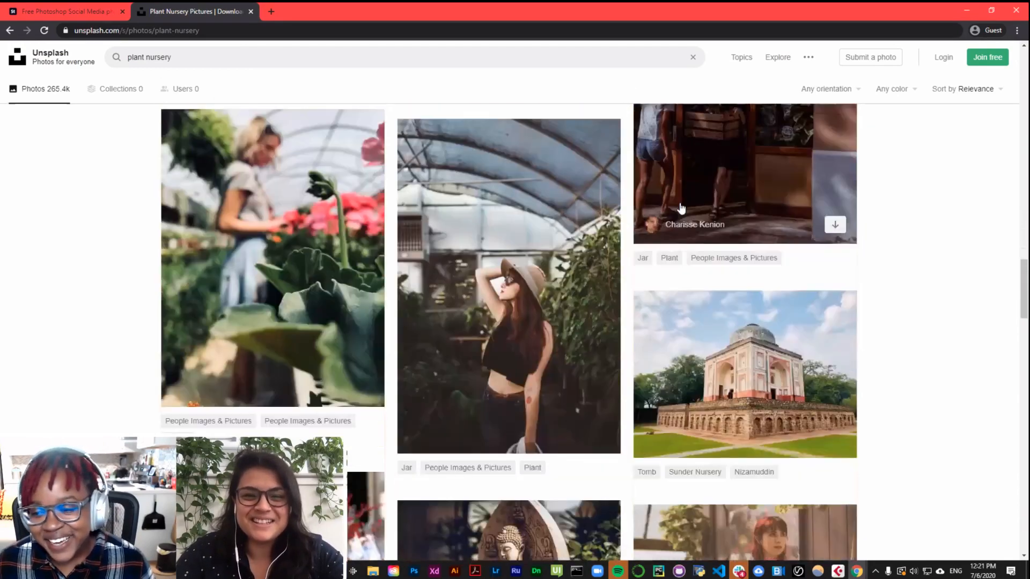
scroll(680, 203, down, 3)
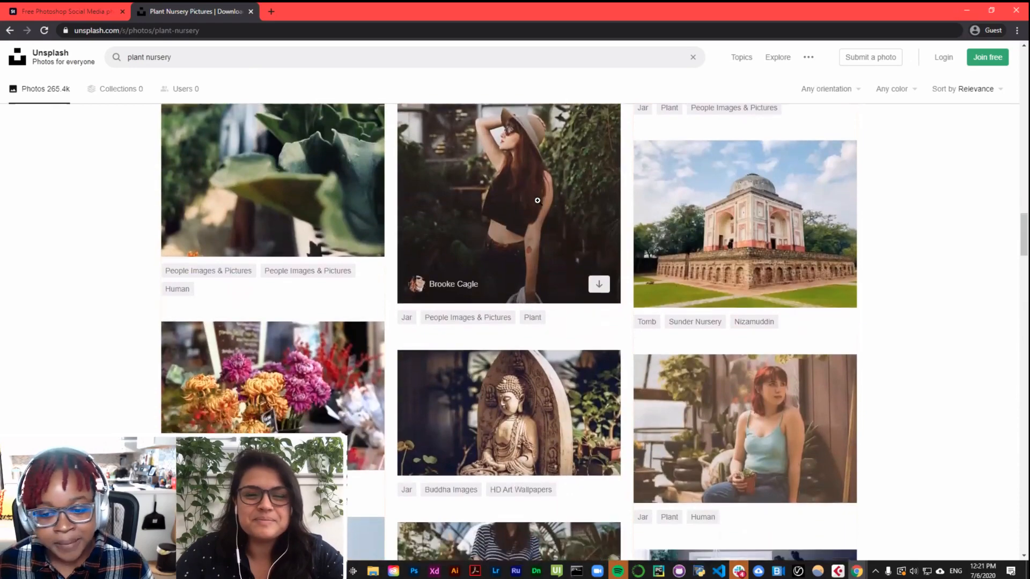
scroll(538, 201, up, 6)
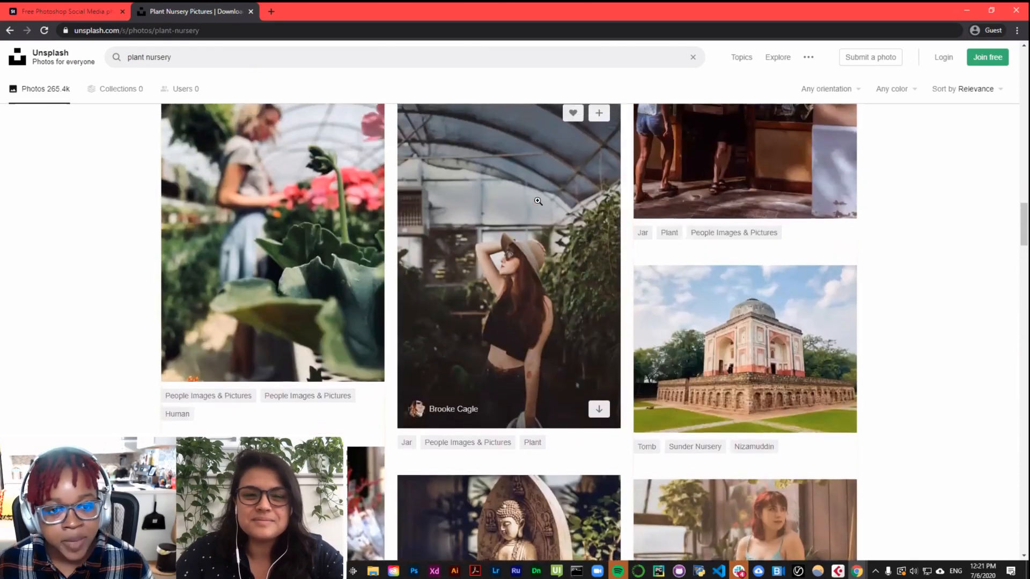
scroll(538, 201, up, 10)
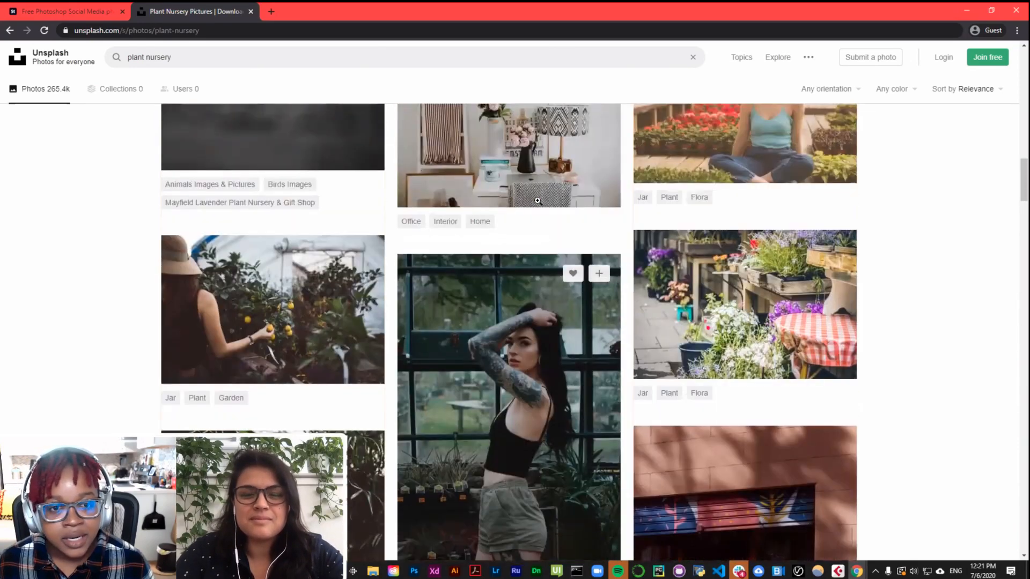
scroll(538, 200, up, 5)
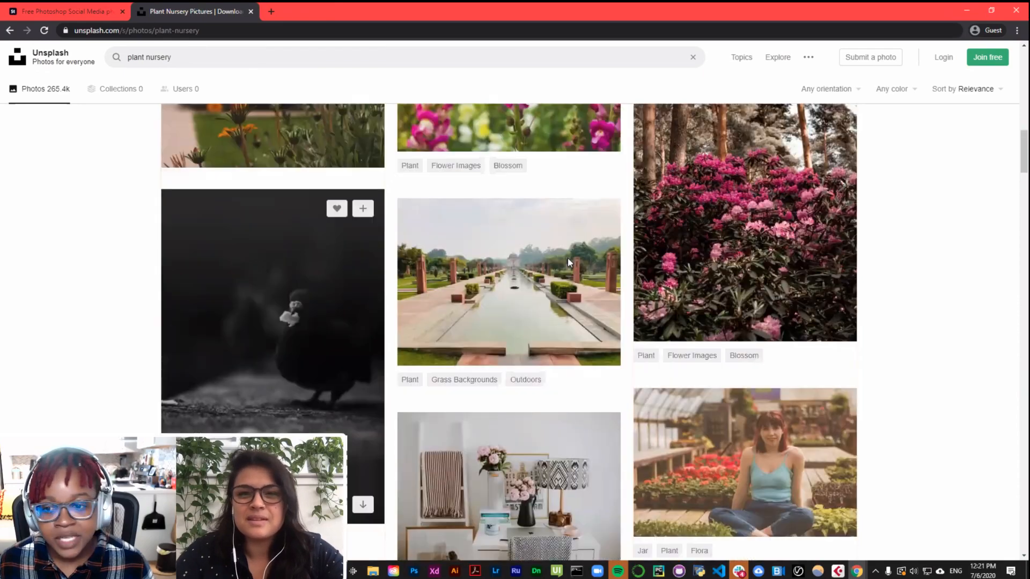
scroll(567, 259, up, 6)
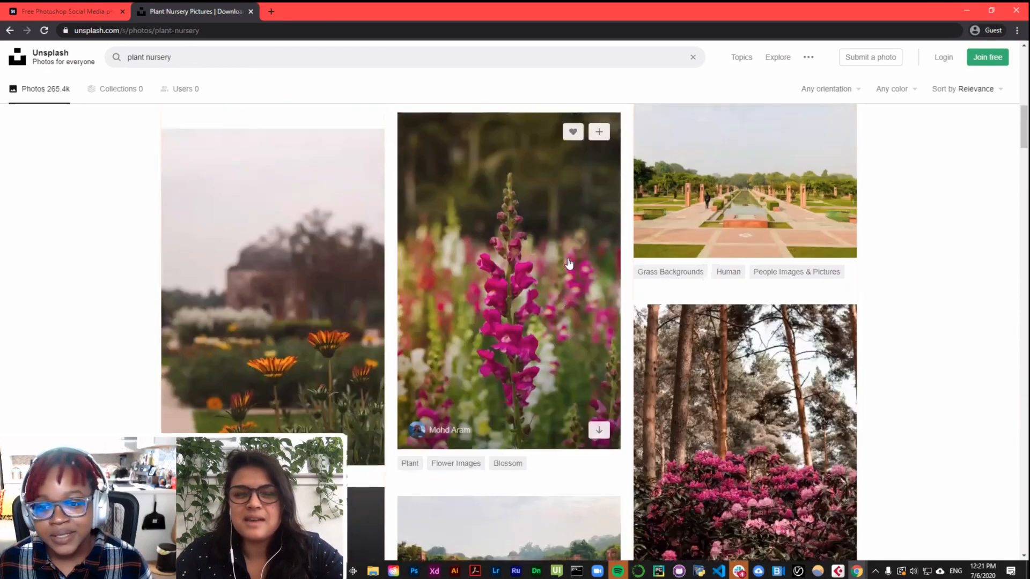
scroll(569, 263, up, 7)
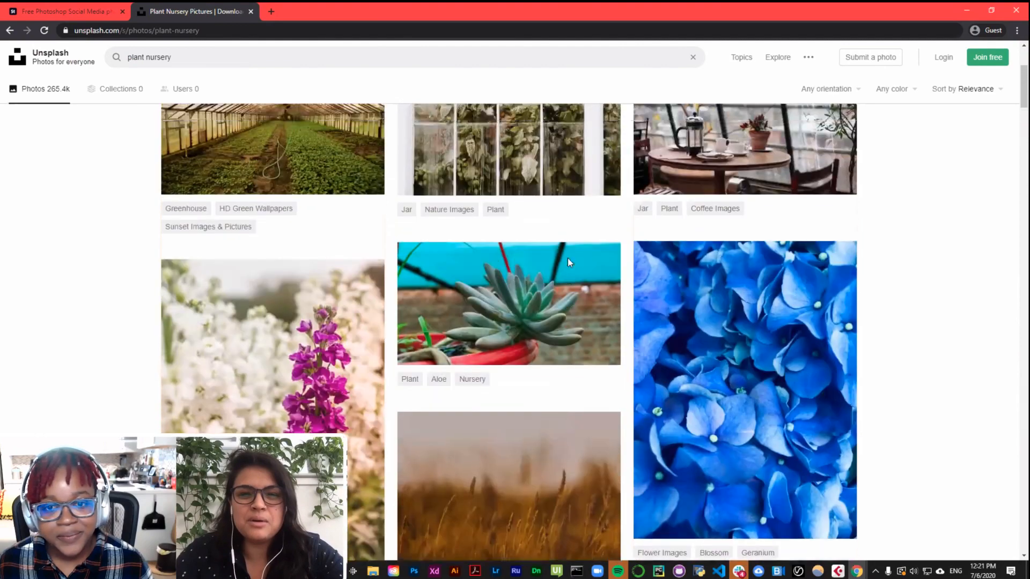
Step: Download the plant nursery photo of potted flowers beside a table with a red checkered cloth
scroll(567, 259, down, 6)
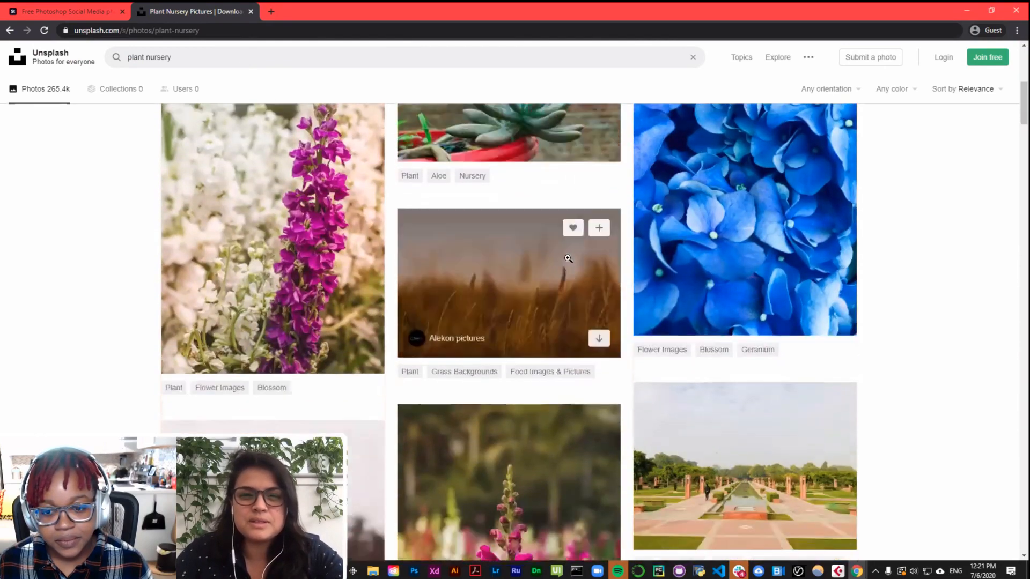
scroll(567, 258, down, 7)
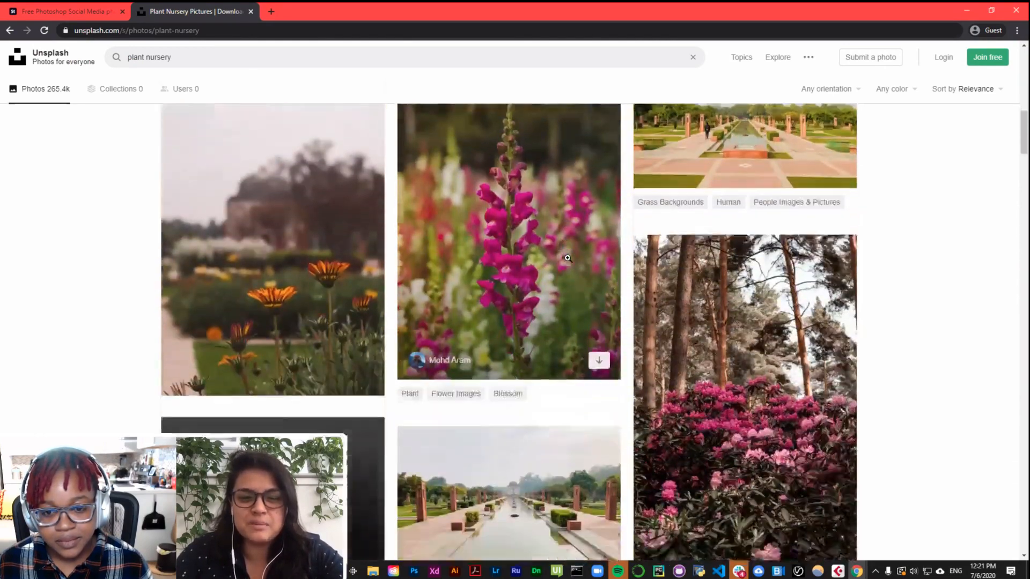
scroll(567, 259, down, 3)
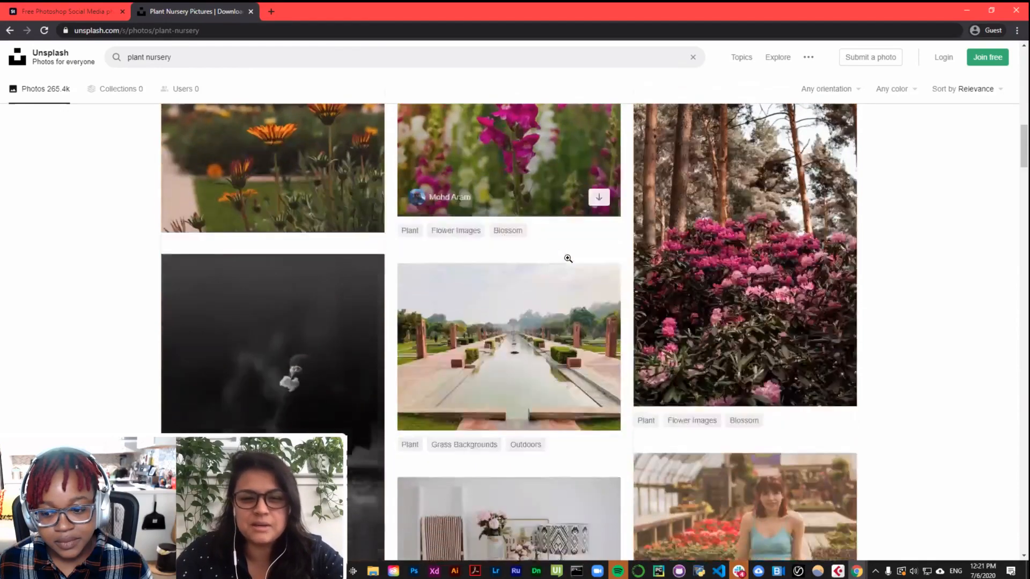
scroll(568, 258, down, 5)
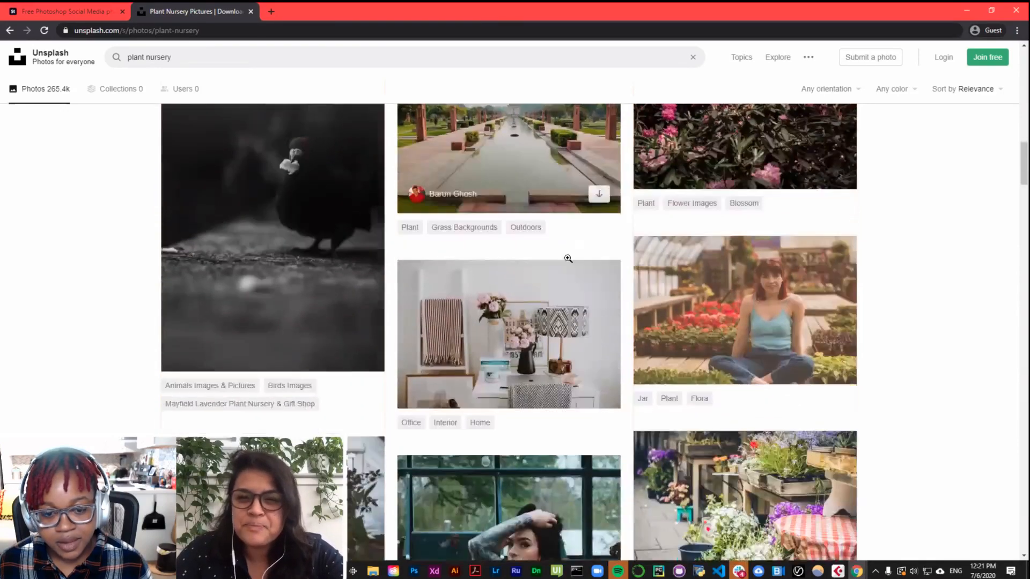
scroll(568, 262, down, 4)
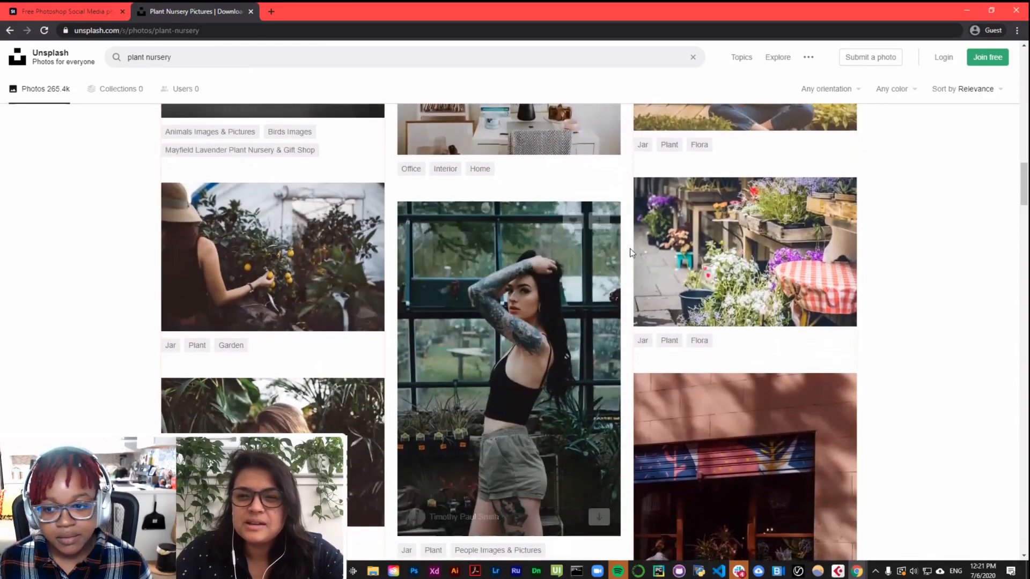
scroll(750, 227, down, 2)
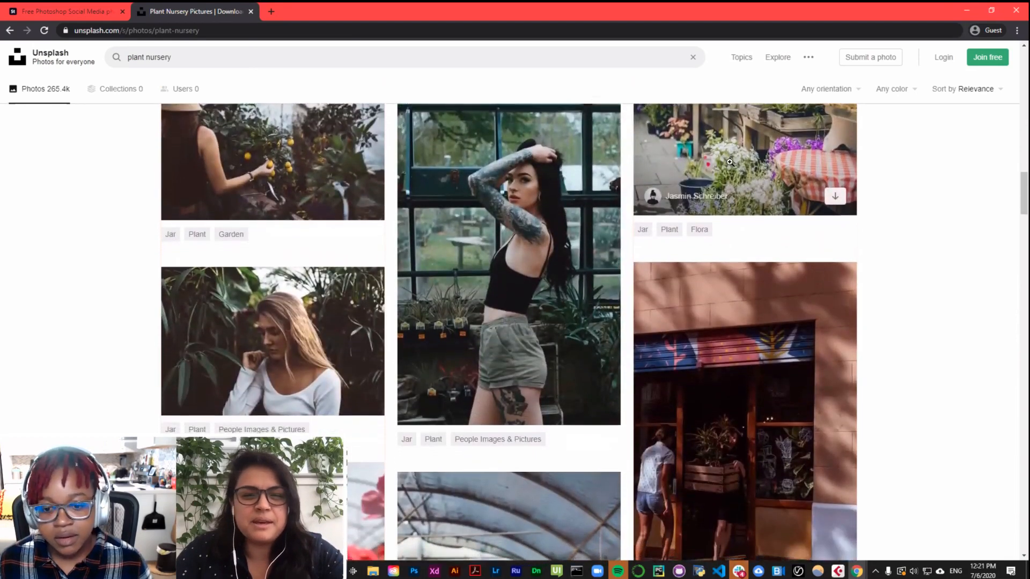
scroll(731, 164, down, 2)
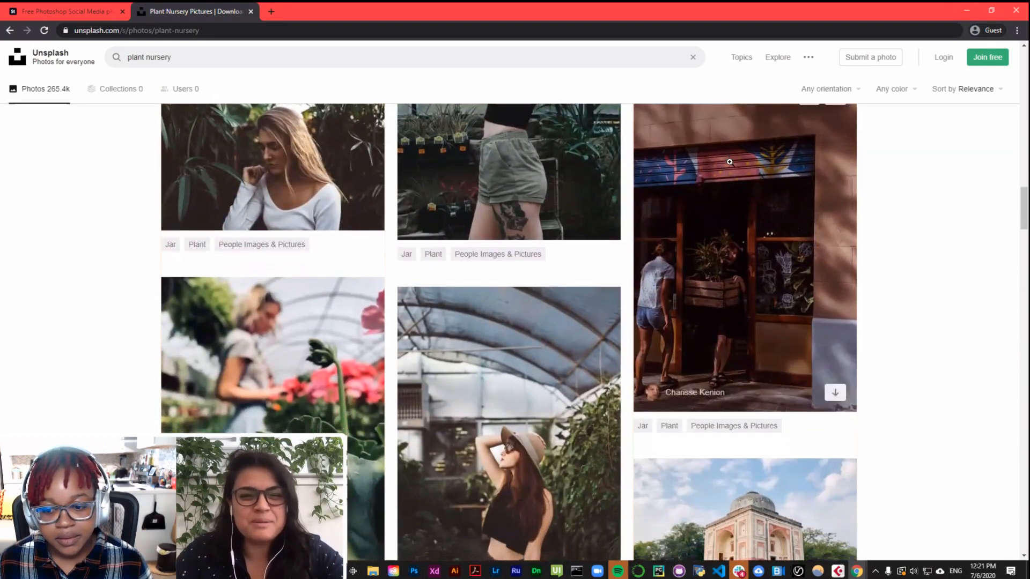
scroll(832, 152, up, 4)
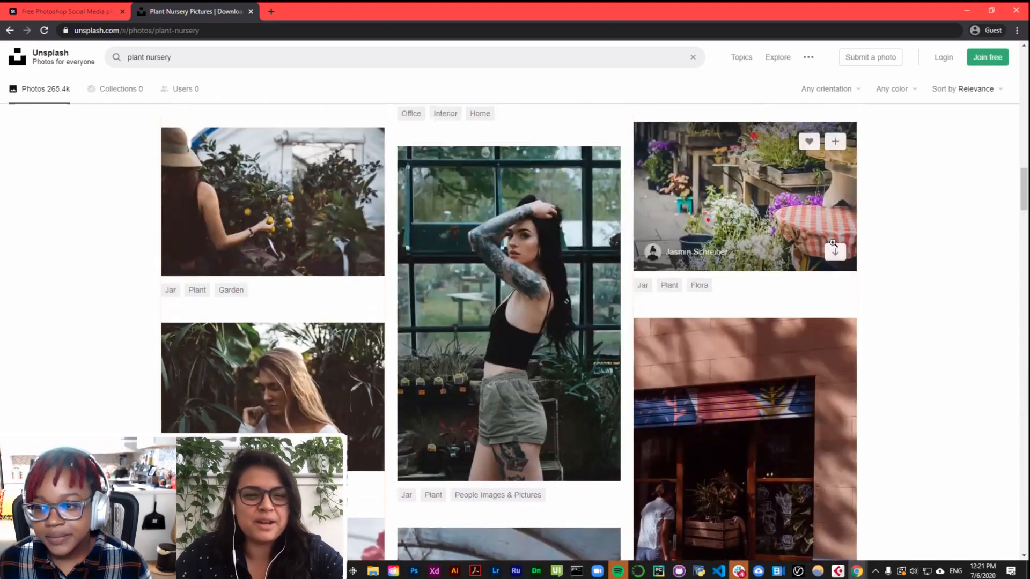
click(835, 251)
scroll(695, 244, down, 3)
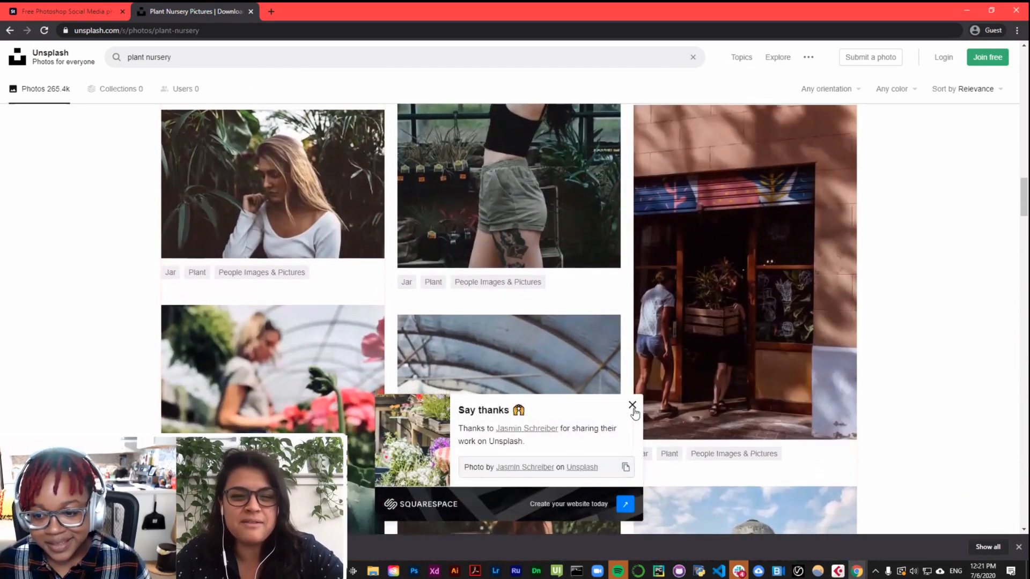
Step: Download the plant nursery photo of orange and purple flower bouquets on display
click(632, 405)
scroll(639, 278, down, 2)
scroll(639, 277, down, 6)
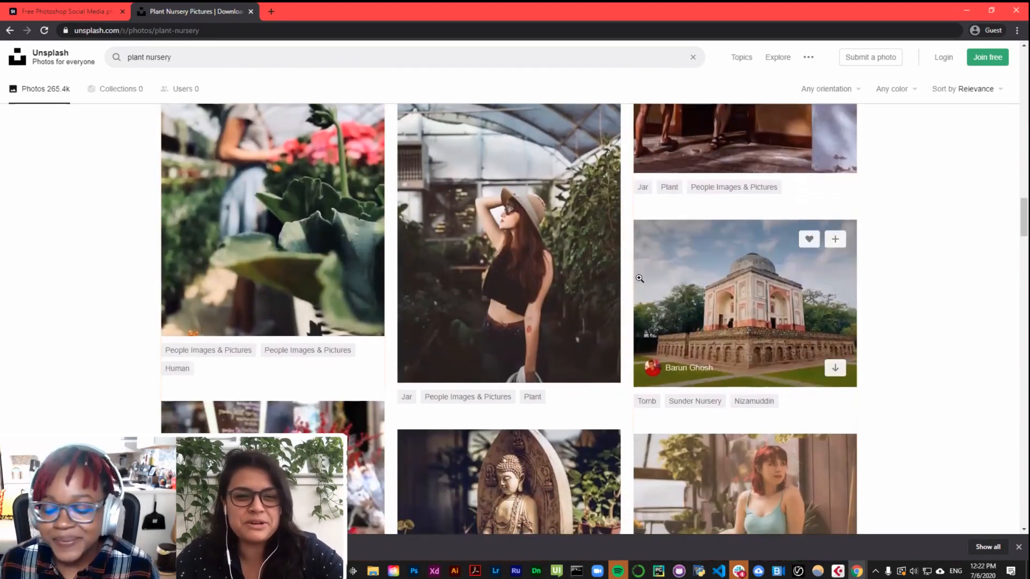
scroll(639, 278, down, 4)
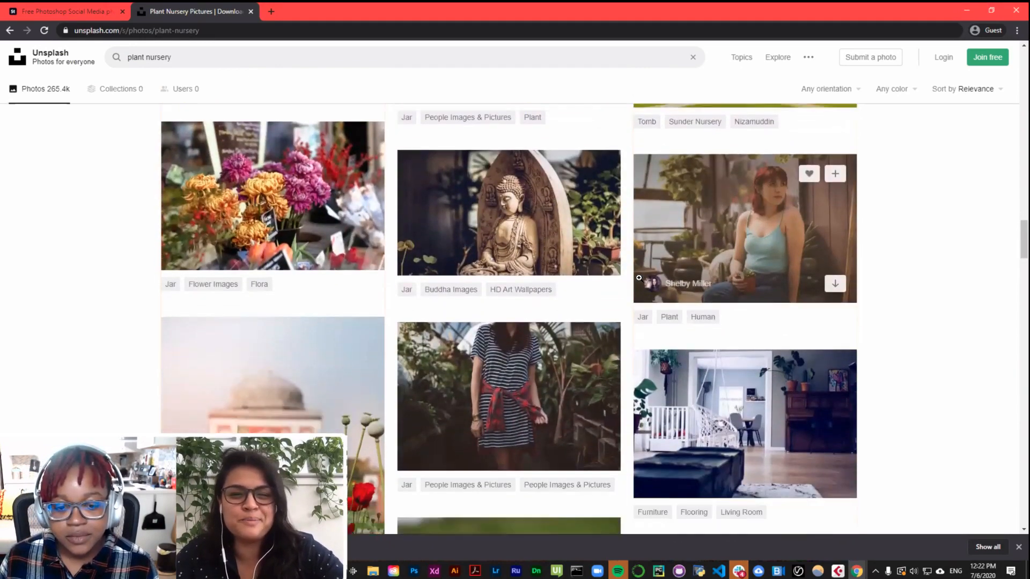
scroll(639, 278, down, 1)
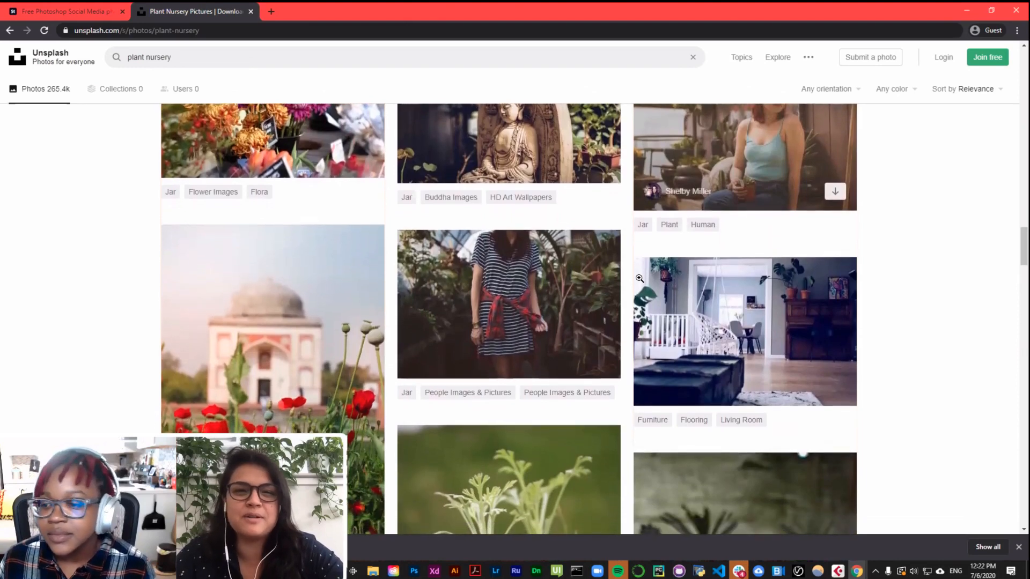
scroll(638, 278, down, 1)
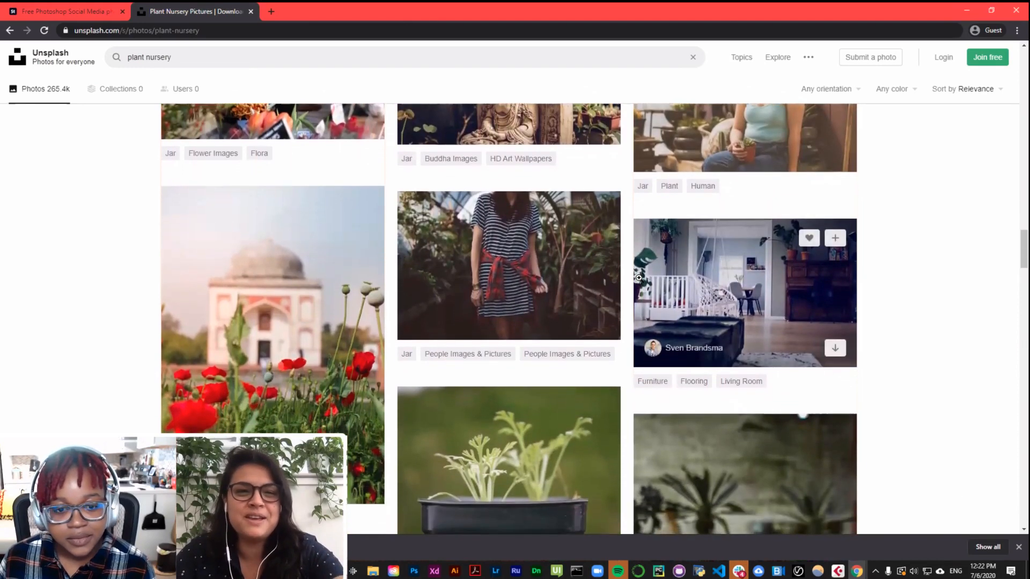
scroll(639, 278, up, 1)
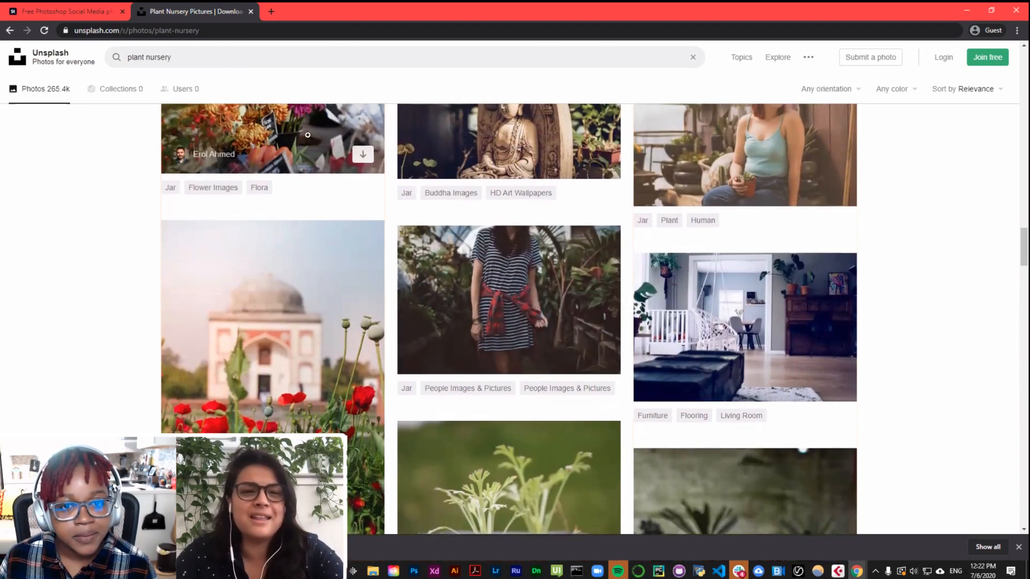
scroll(362, 155, up, 1)
scroll(361, 195, up, 1)
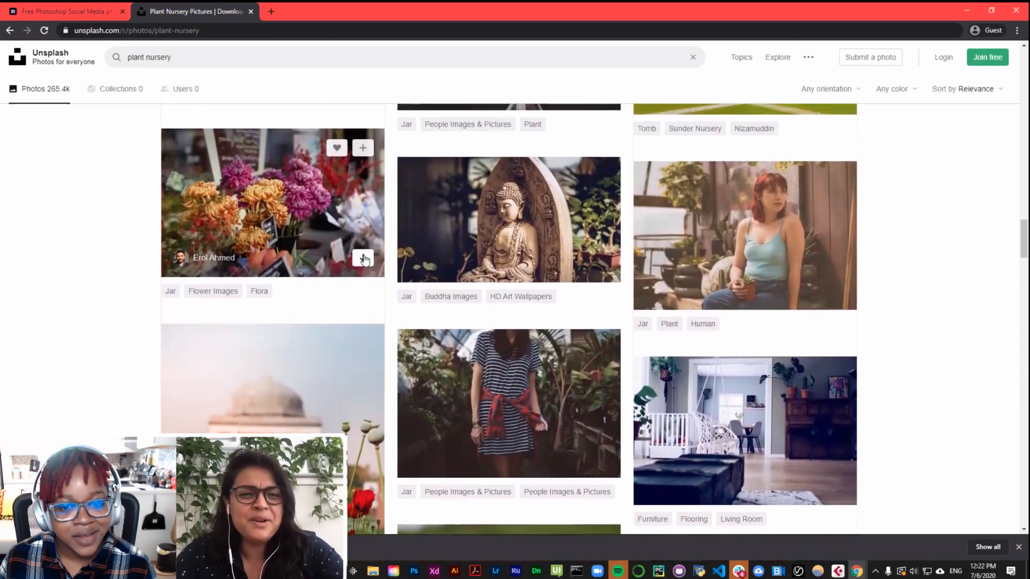
click(365, 260)
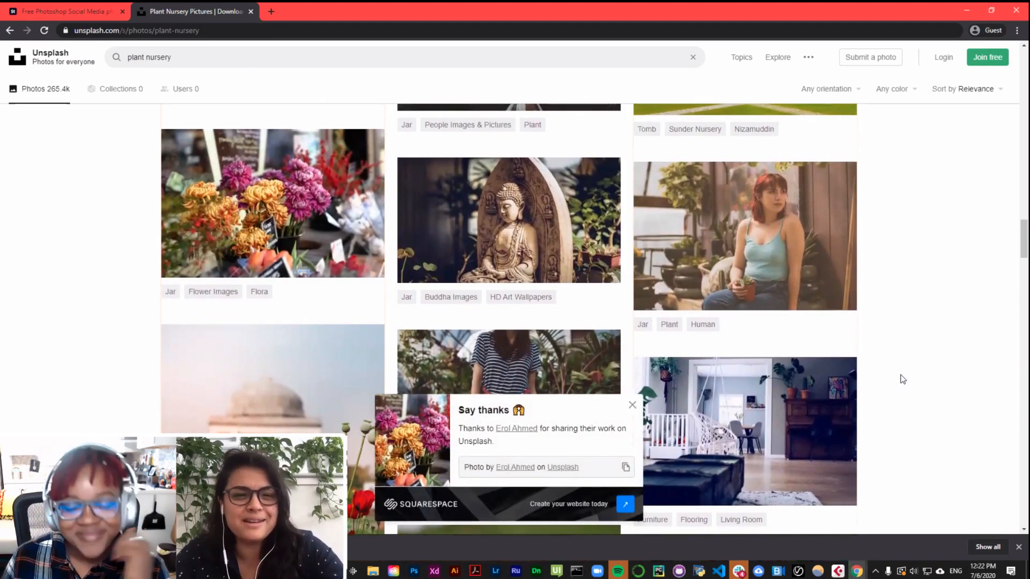
Step: Download the plant nursery photo of cacti in terracotta pots filled with white stones
scroll(382, 232, down, 4)
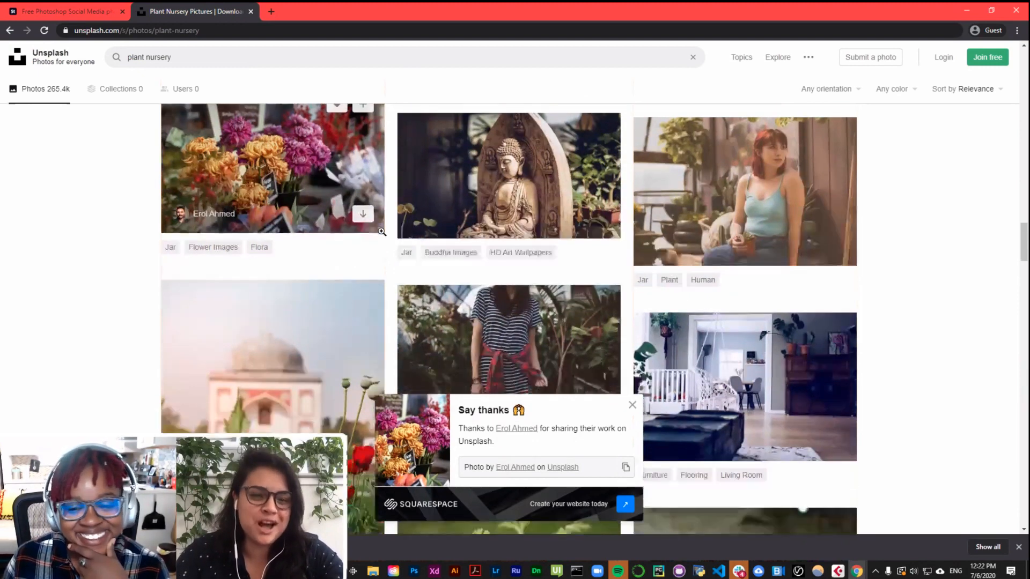
scroll(381, 231, down, 1)
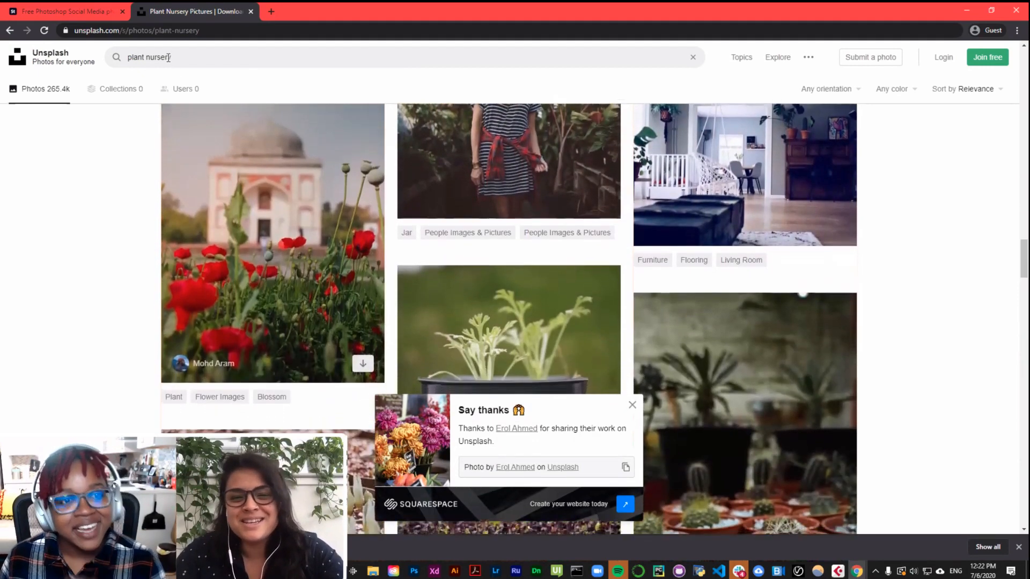
triple_click(168, 57)
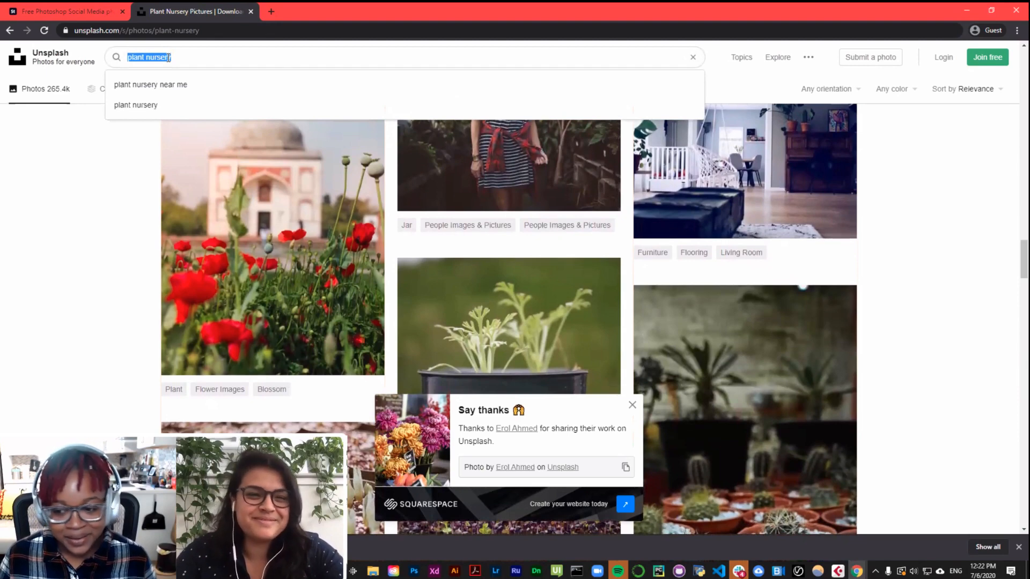
scroll(448, 237, down, 3)
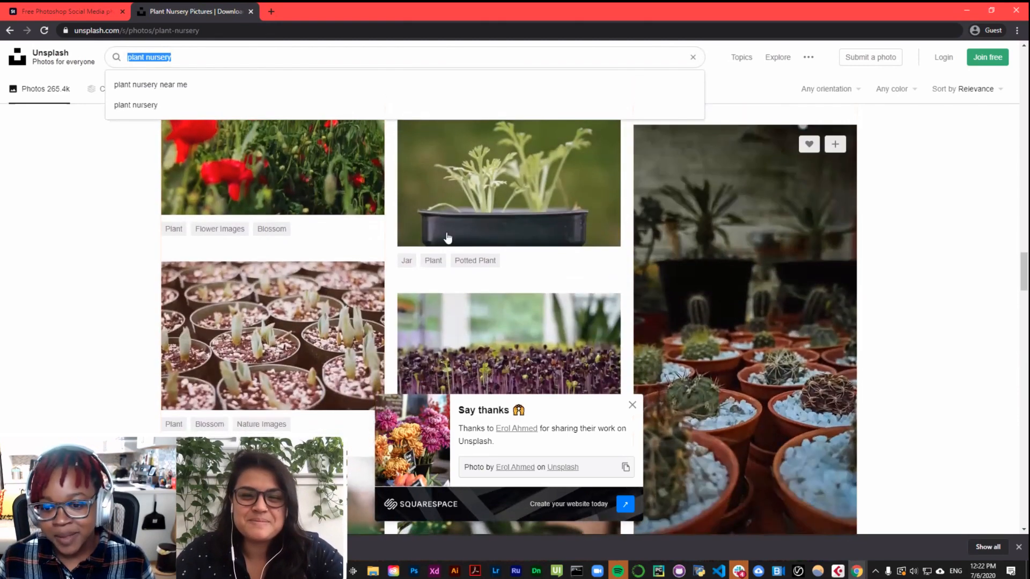
scroll(448, 238, down, 1)
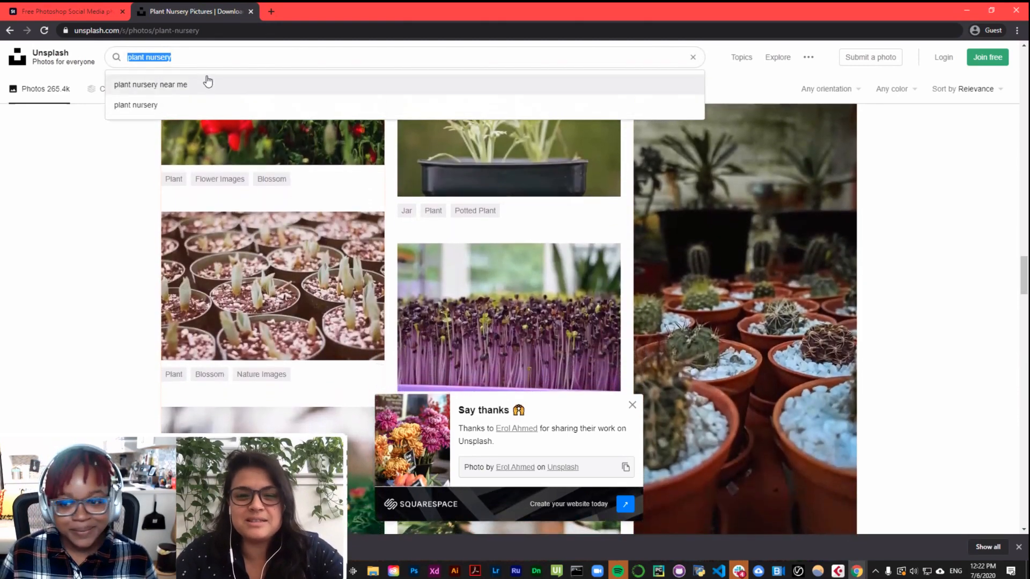
scroll(778, 371, down, 1)
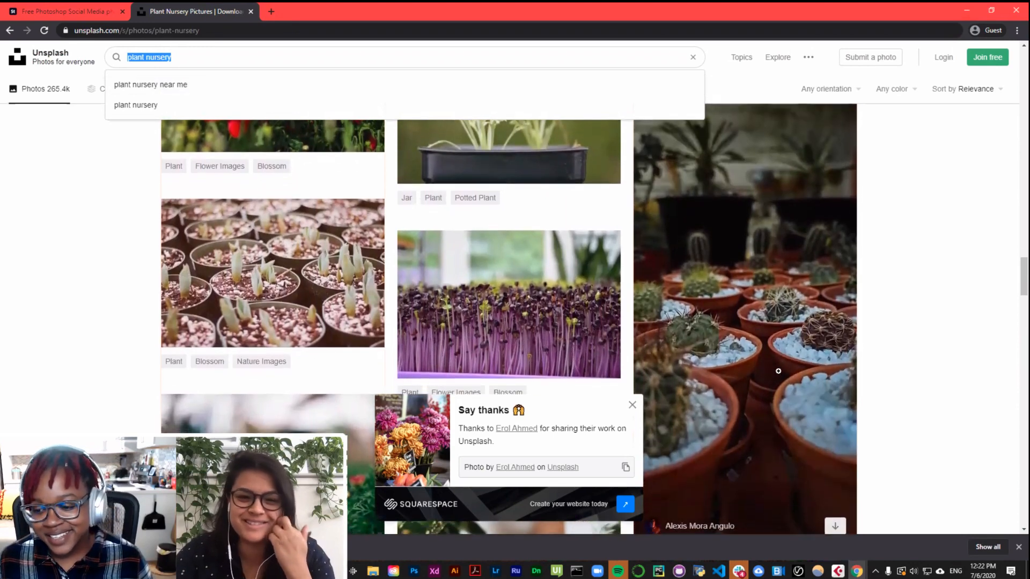
click(837, 487)
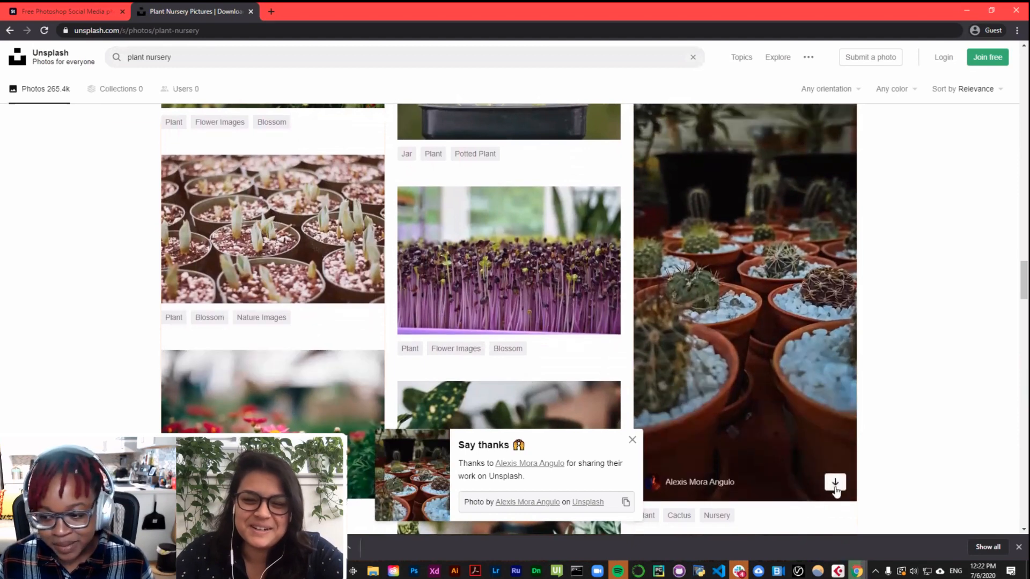
Step: Replace the Unsplash search with "person hugging plants"
scroll(506, 272, down, 2)
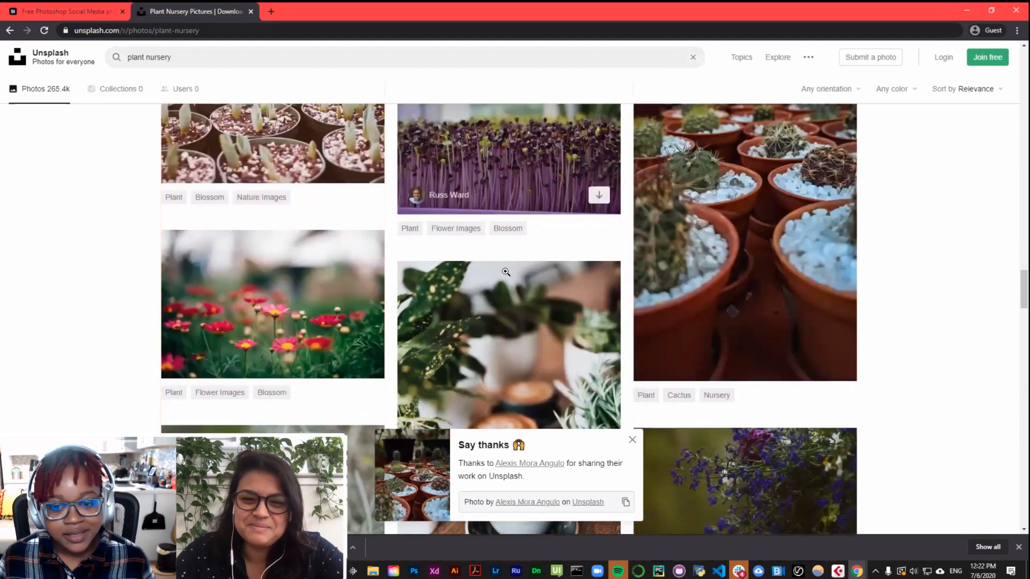
scroll(402, 232, down, 2)
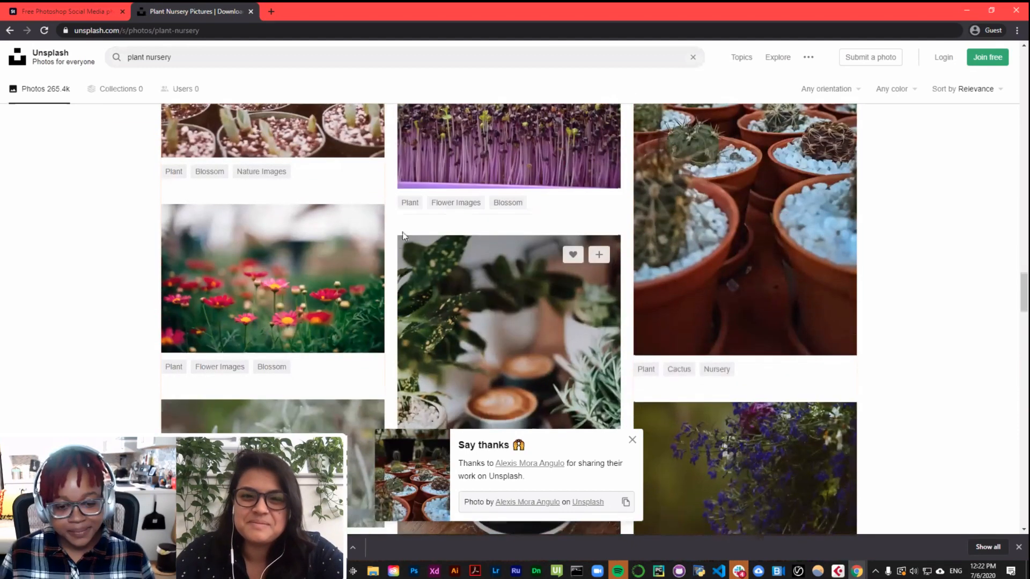
click(225, 58)
text(person hugging plan)
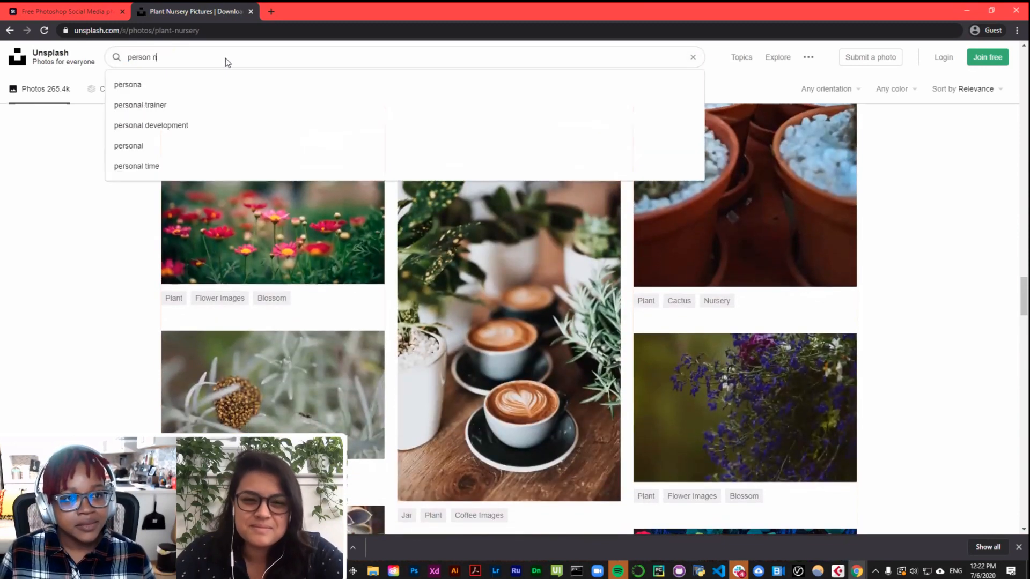
text(ts)
key(Return)
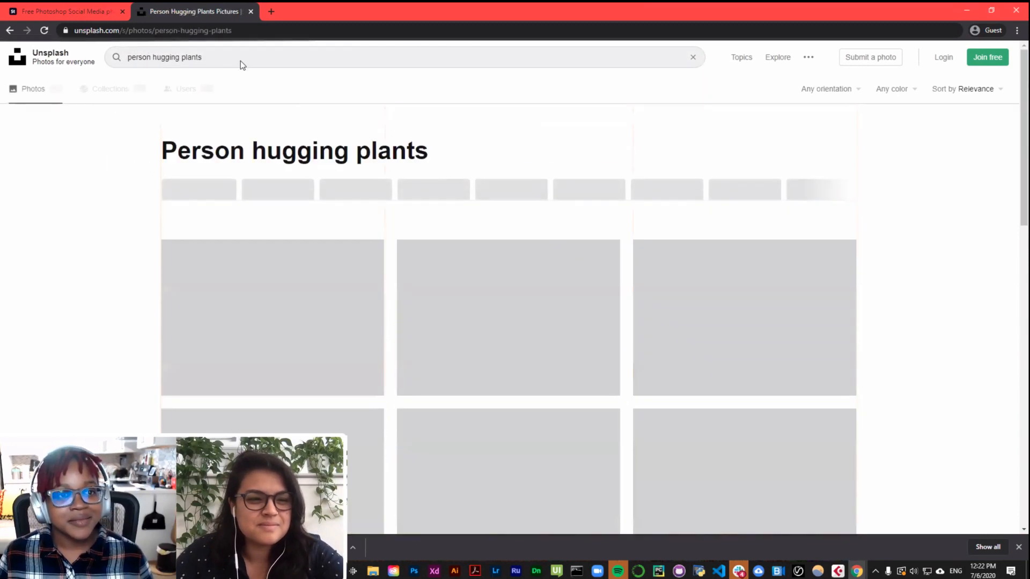
Step: Look through the "person hugging plants" photos for an image that suits the plant shop's post
scroll(481, 75, down, 3)
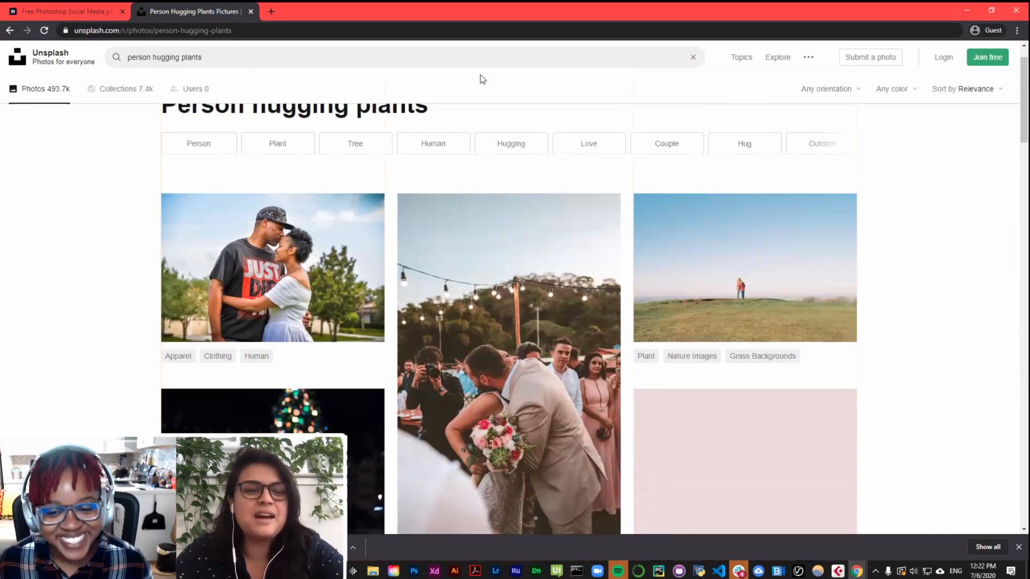
scroll(478, 90, down, 2)
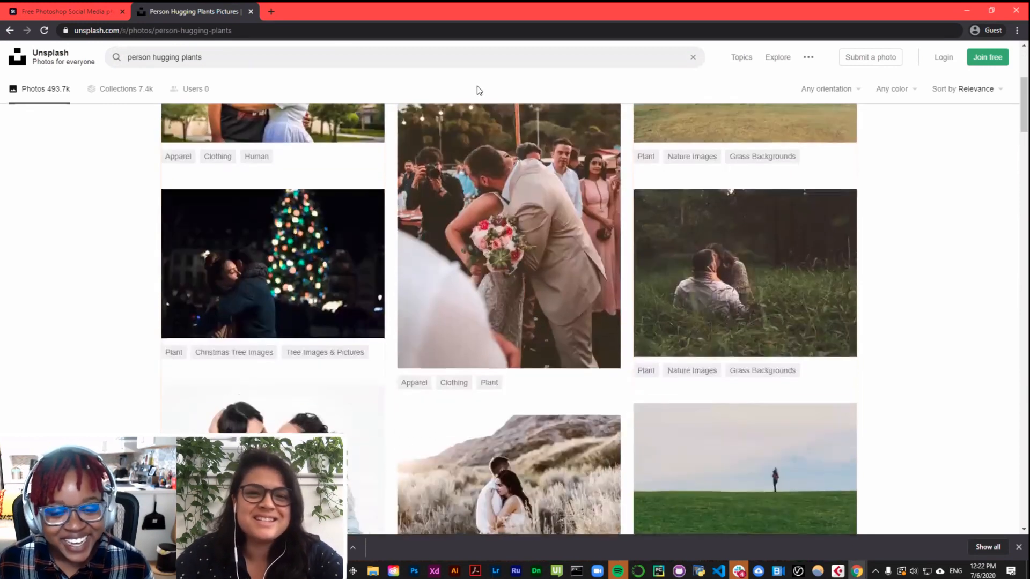
scroll(528, 160, down, 5)
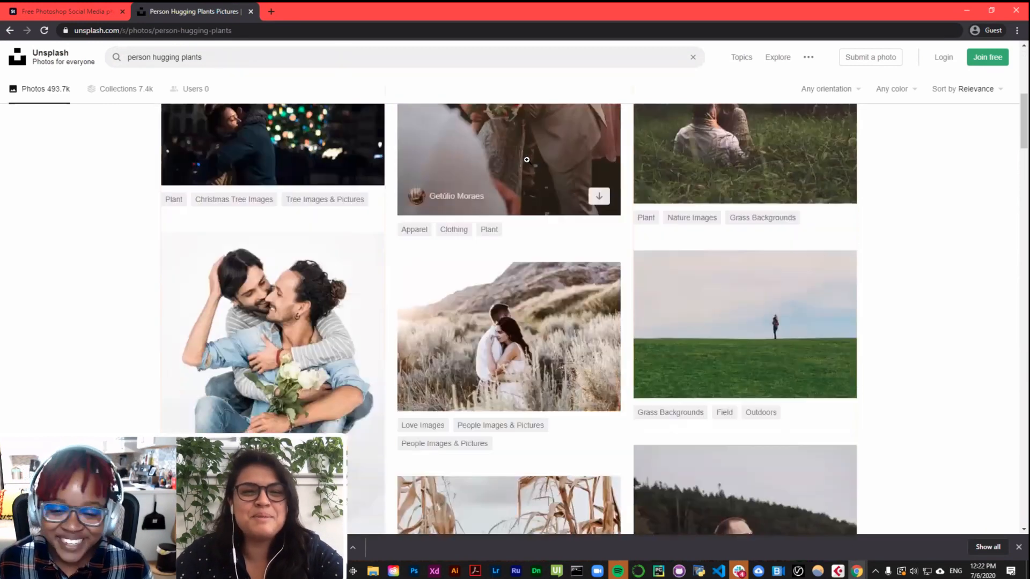
scroll(528, 163, down, 4)
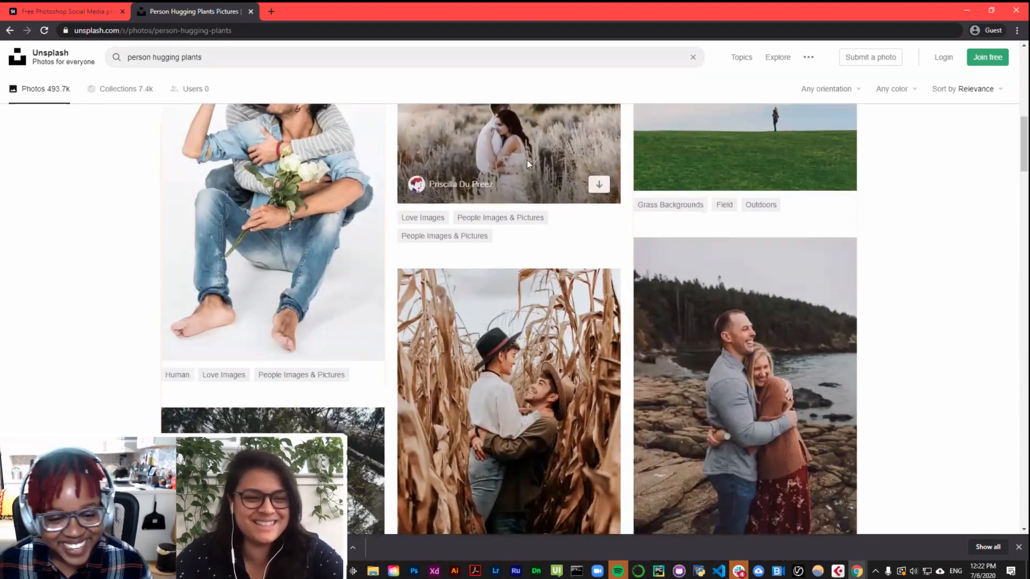
scroll(527, 159, down, 3)
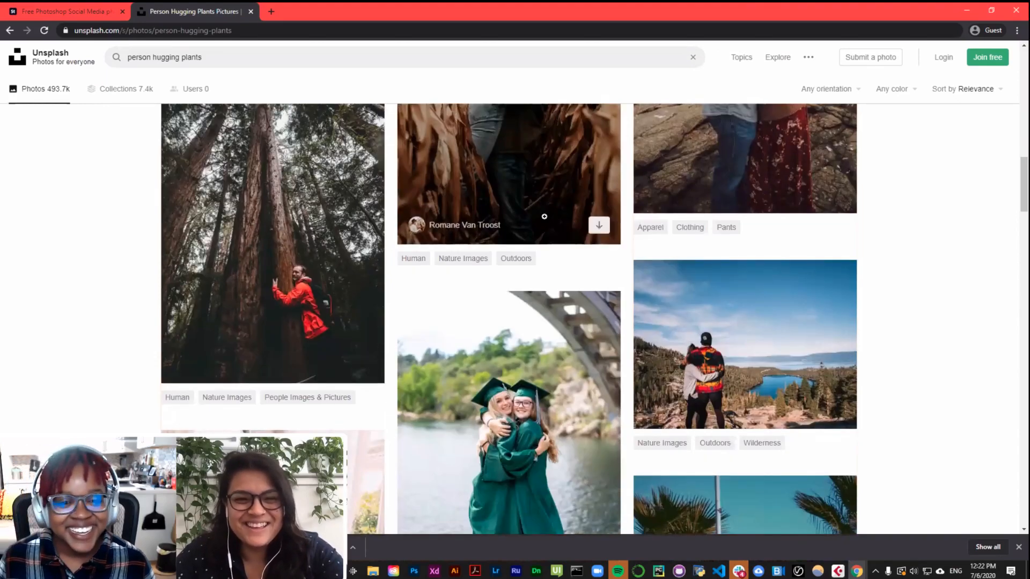
scroll(544, 216, up, 15)
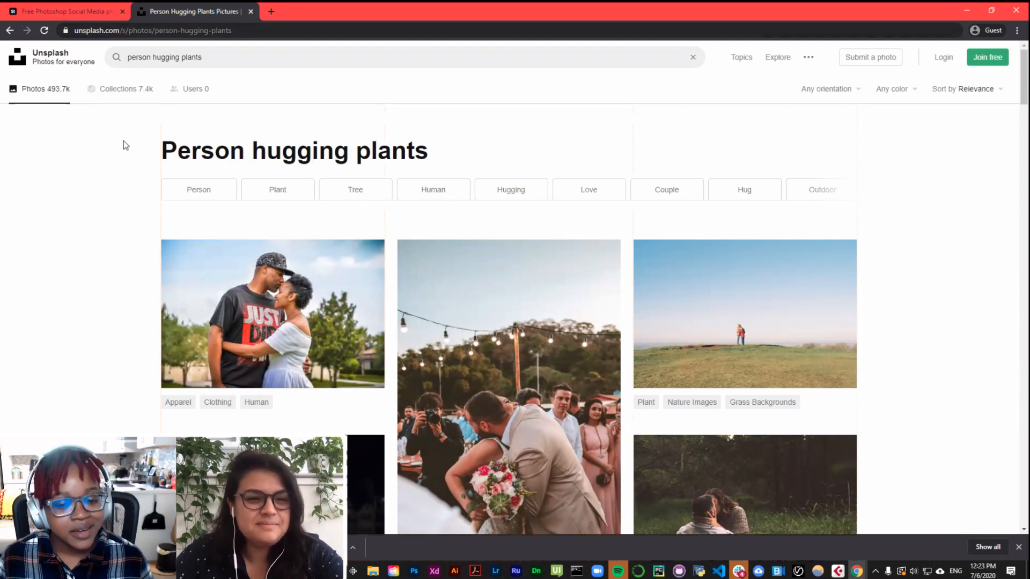
Step: Switch to Photoshop and open the contents of the square artboard's YOUR IMAGE HERE smart object for editing
click(415, 572)
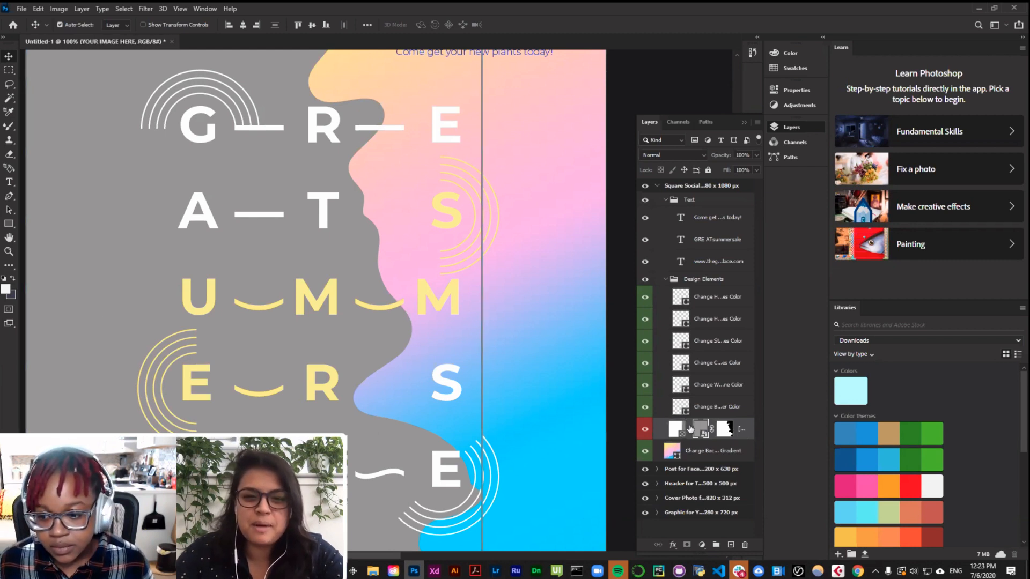
double_click(702, 429)
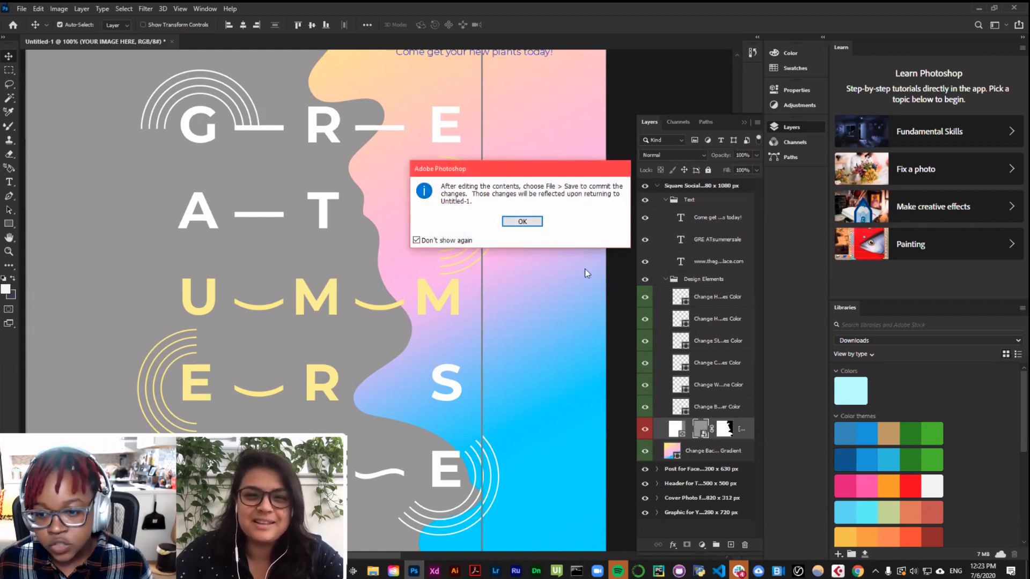
click(523, 223)
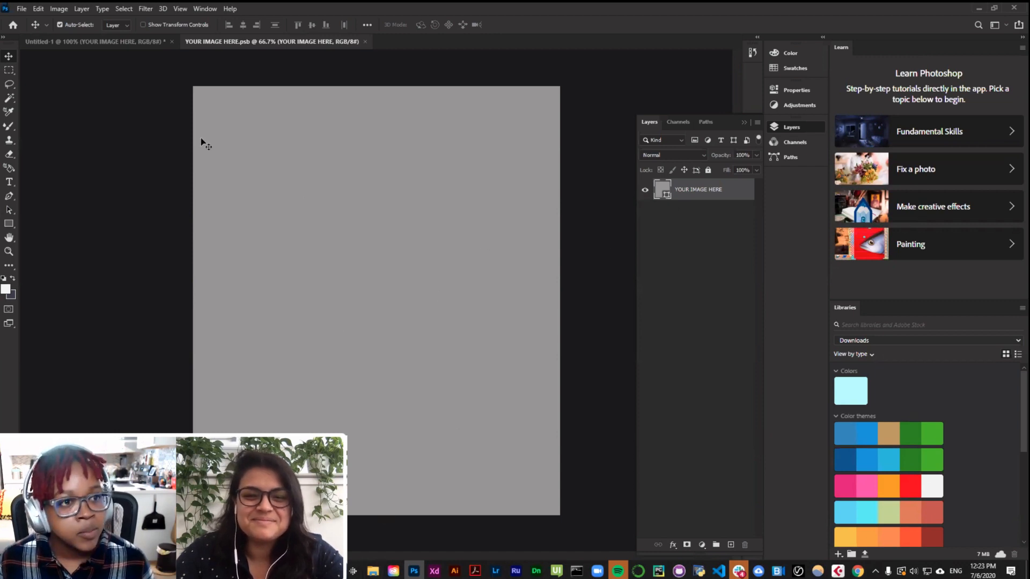
click(38, 9)
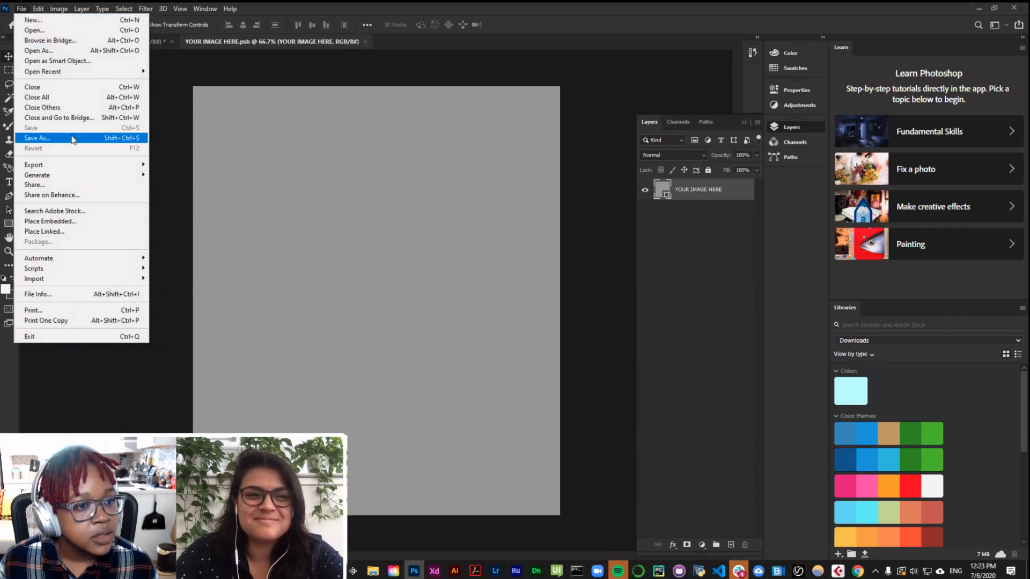
mouse_move(52, 279)
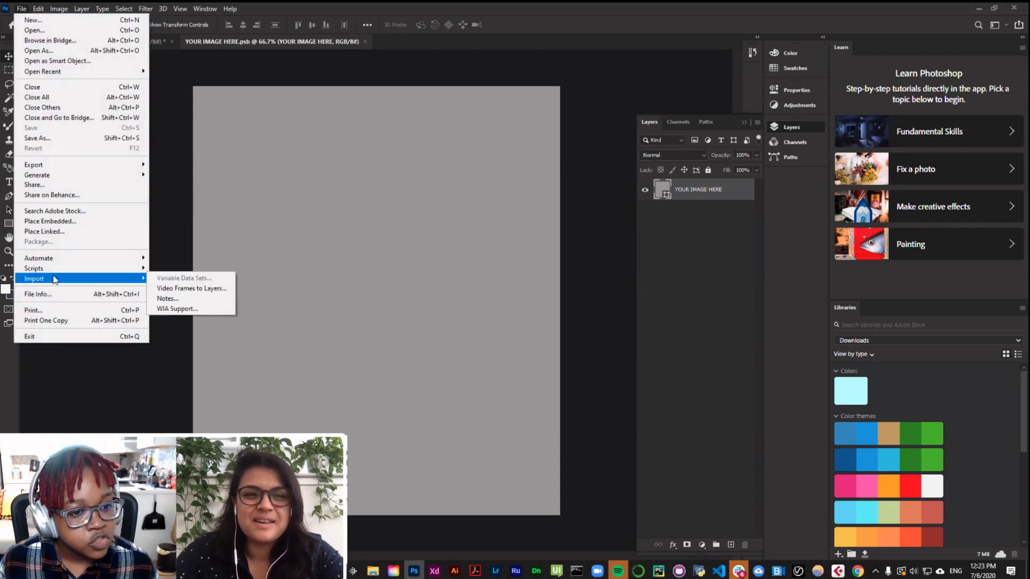
click(217, 217)
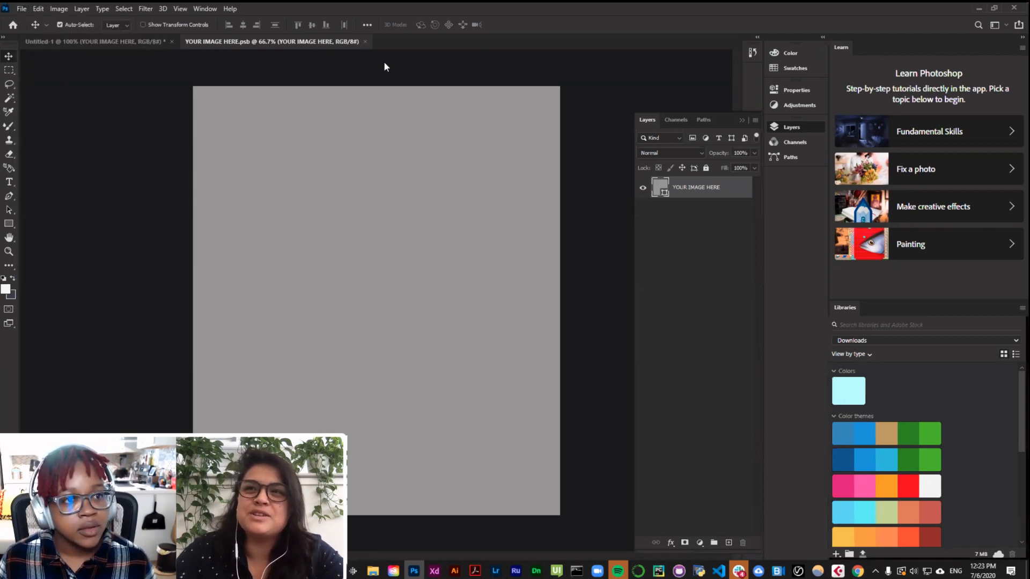
Step: Place the downloaded cactus nursery photo from the Downloads folder into the open YOUR IMAGE HERE smart object
click(977, 9)
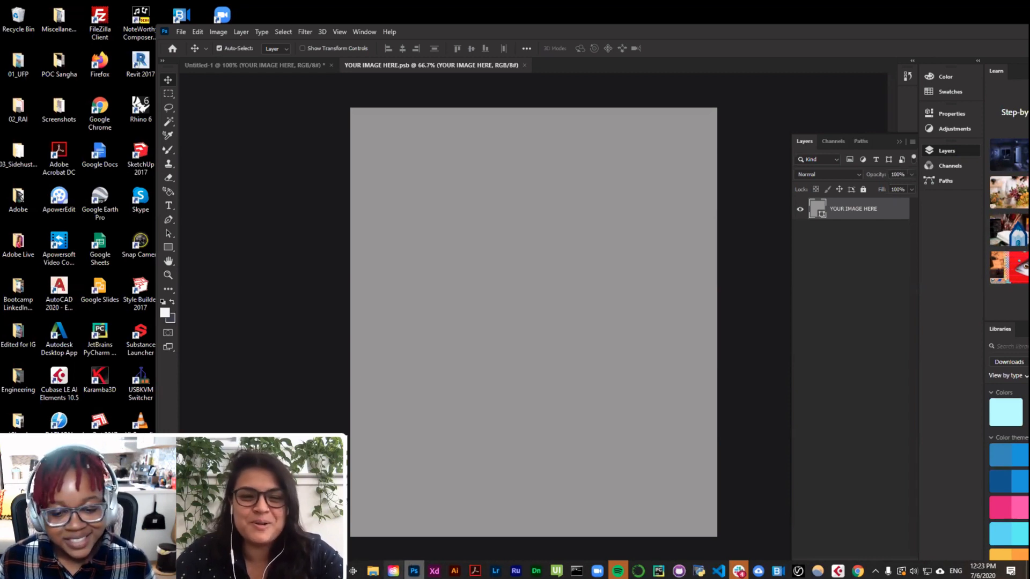
click(373, 572)
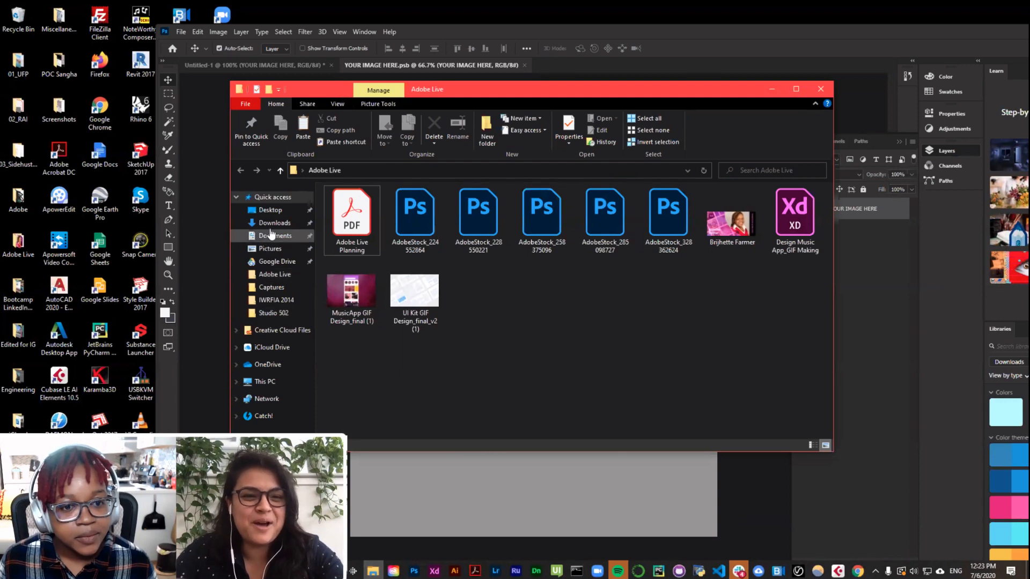
click(274, 223)
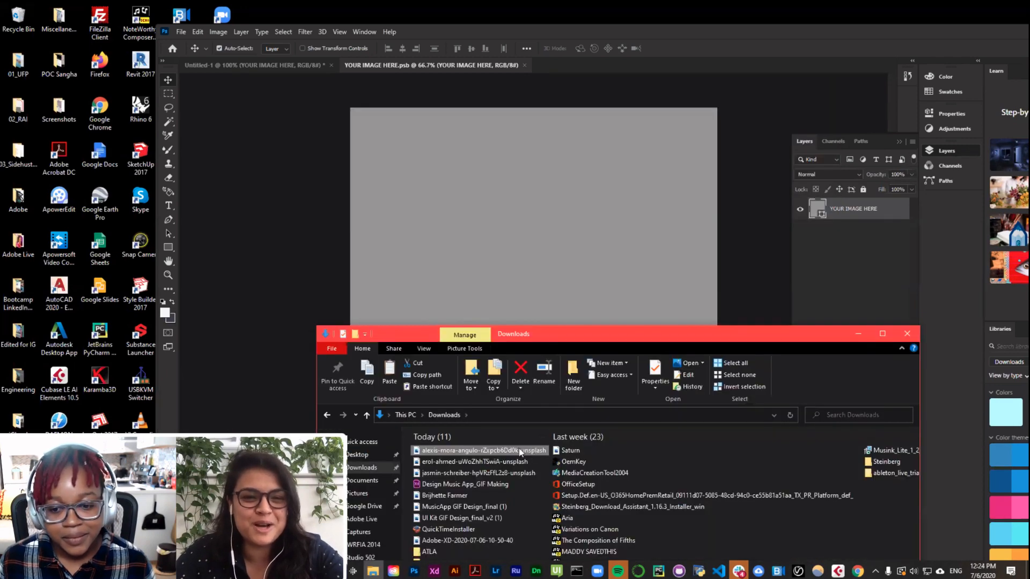
click(507, 249)
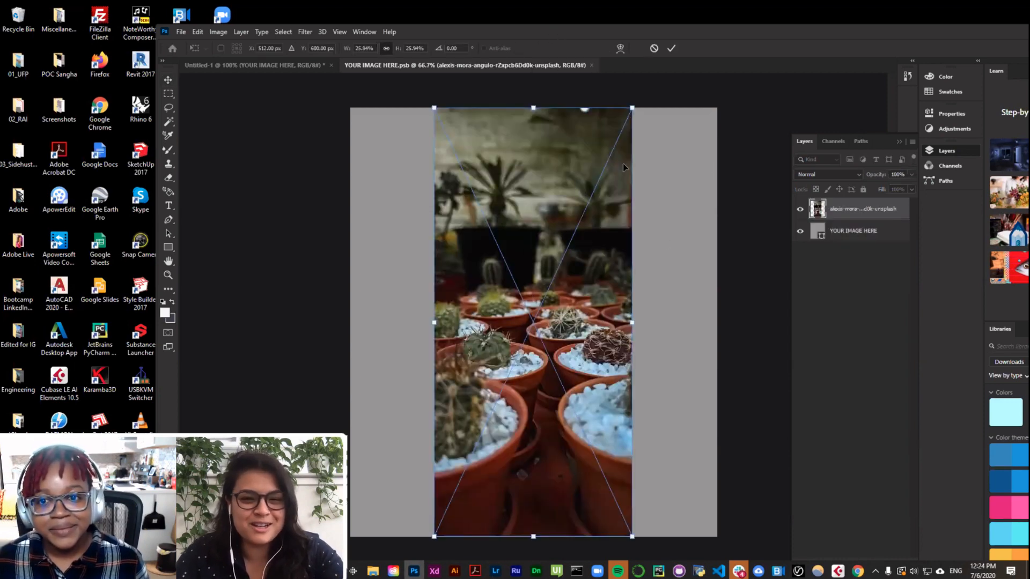
Step: Scale the cactus photo to about 48.89% and position it to cover the whole canvas, then save the smart object
drag(631, 107, 762, 30)
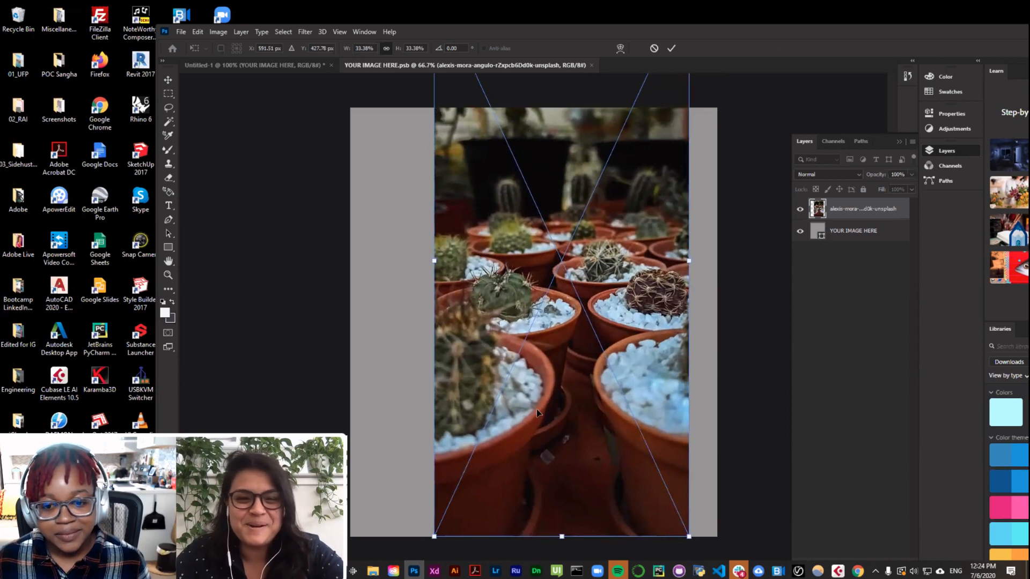
drag(539, 410, 451, 432)
drag(580, 344, 582, 338)
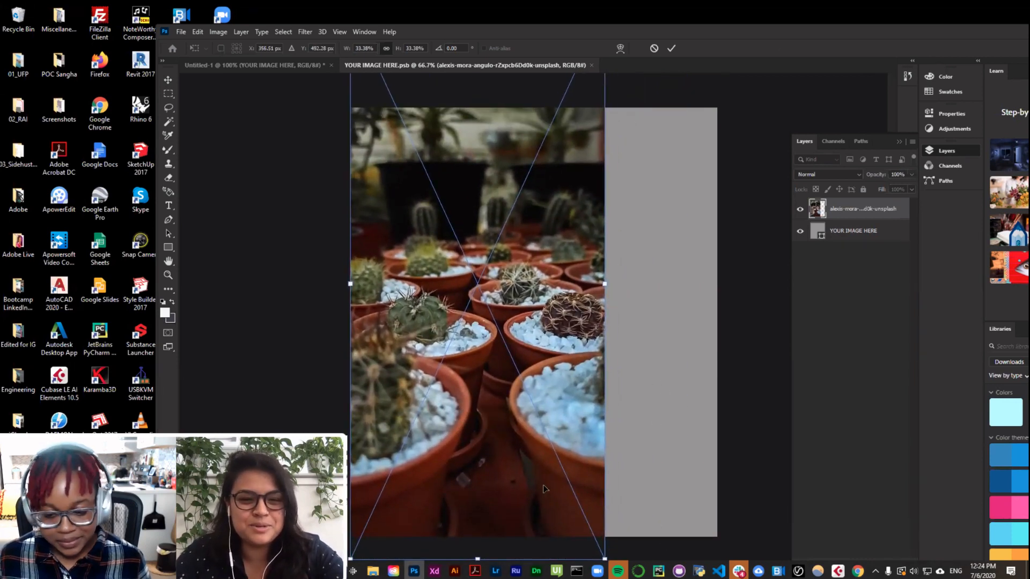
key(ctrl+minus)
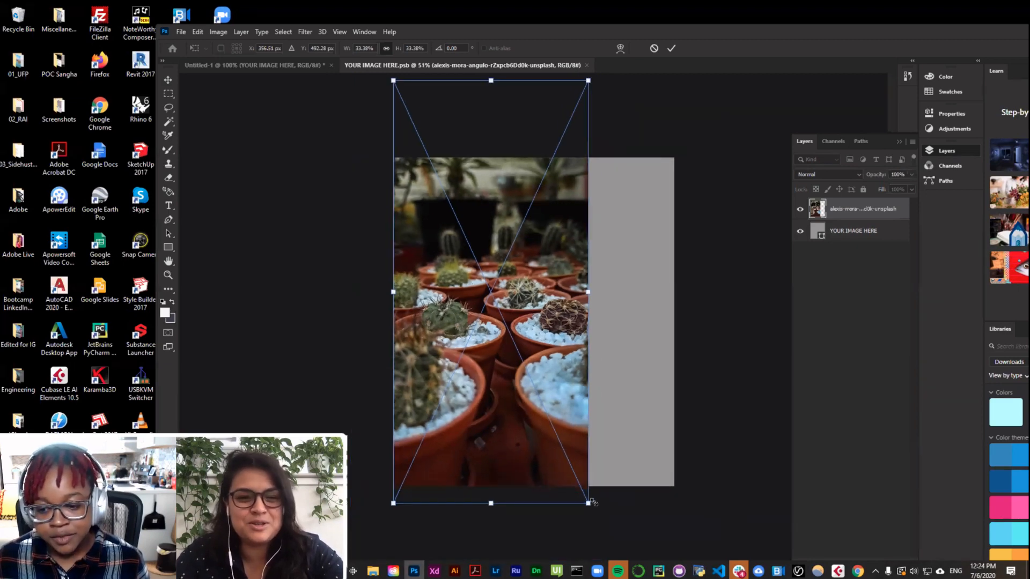
drag(588, 503, 686, 556)
drag(726, 565, 962, 575)
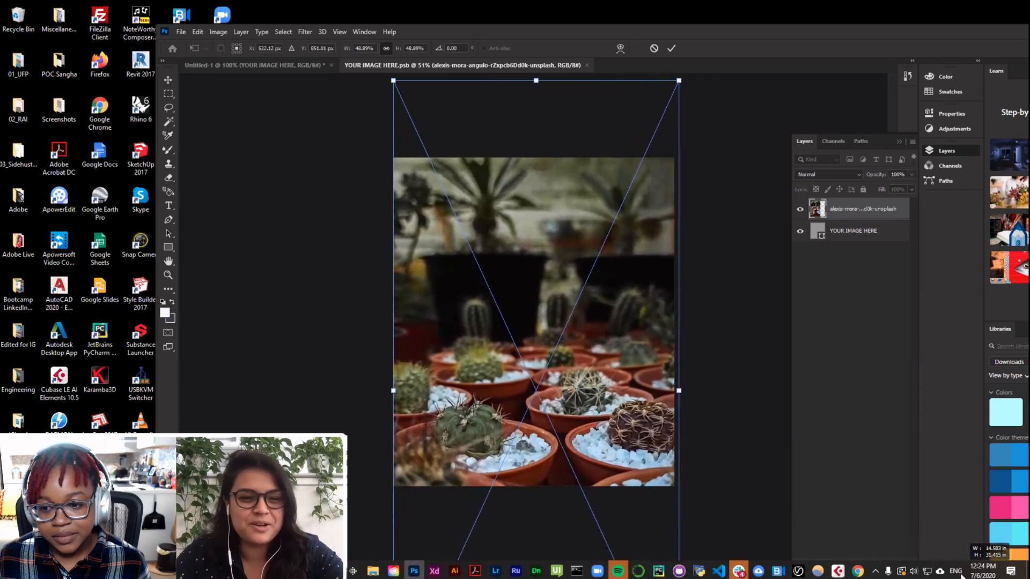
drag(549, 383, 558, 294)
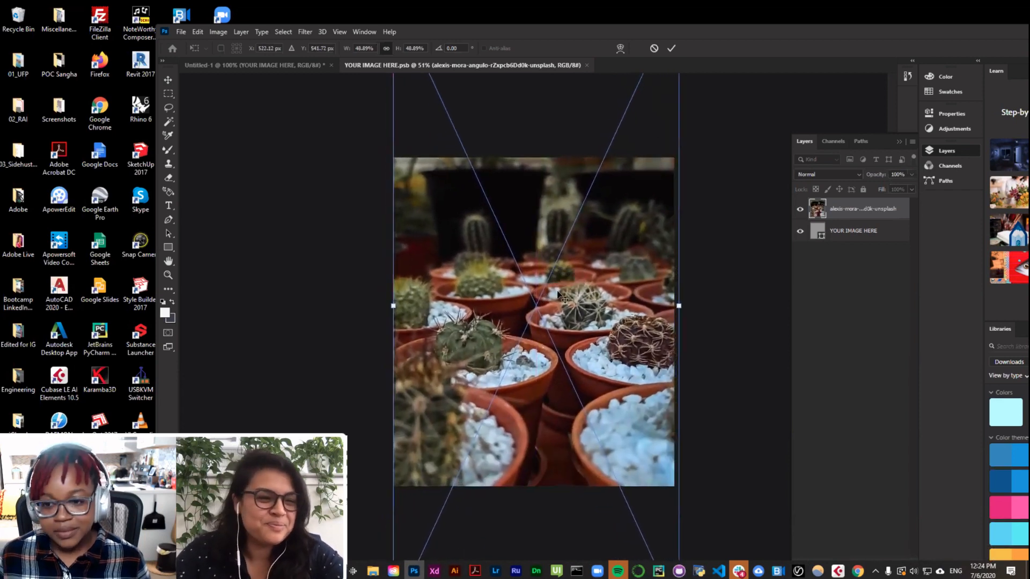
key(Return)
key(ctrl+s)
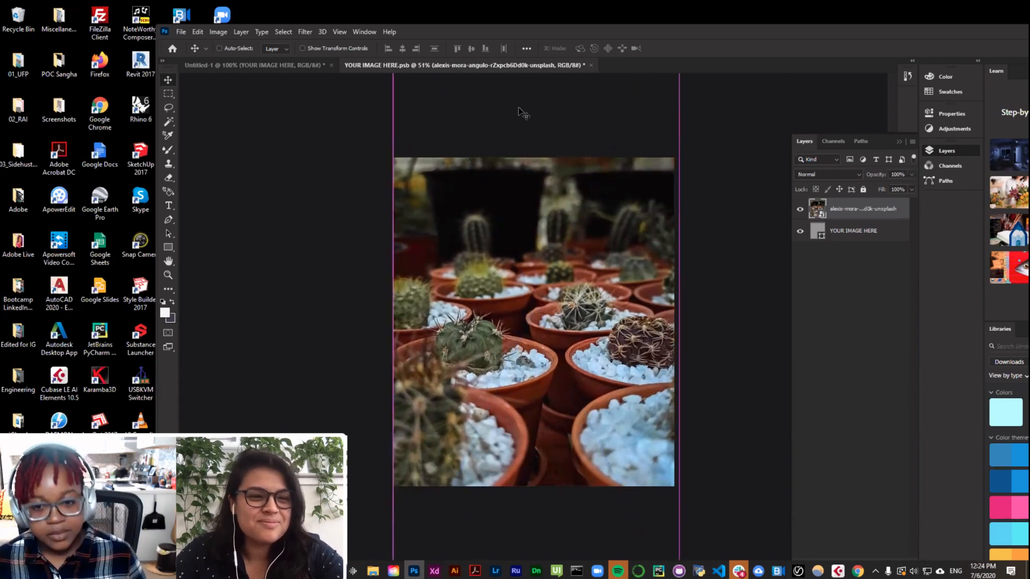
Step: Compare the square artboard in the template with the smart object's photo and placeholder layers
click(303, 66)
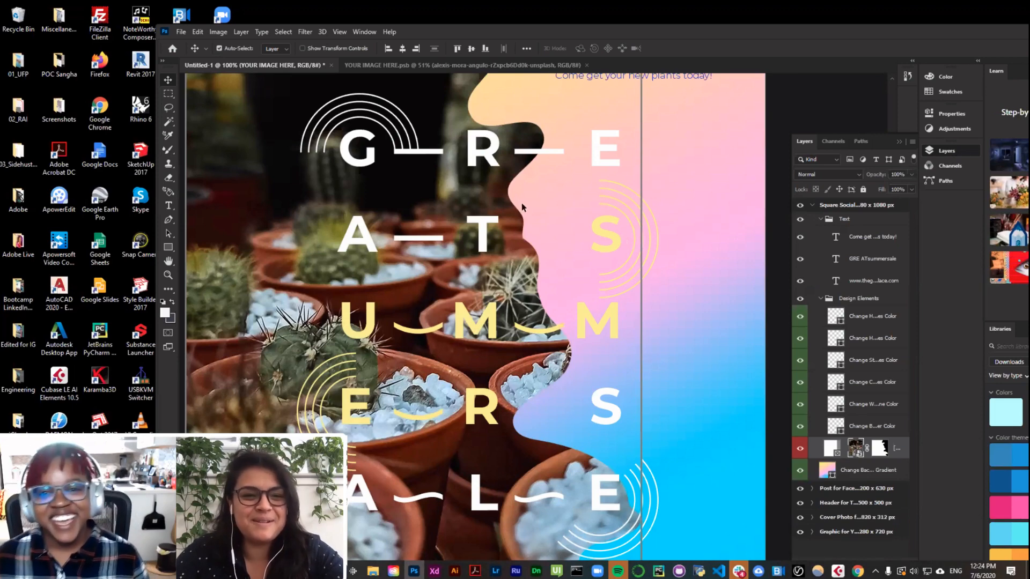
click(472, 66)
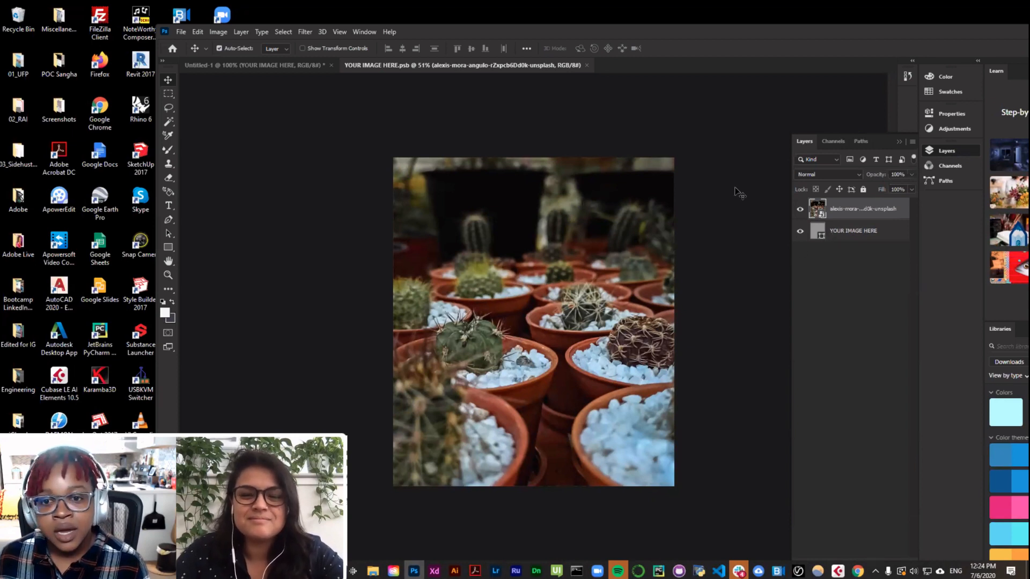
click(823, 236)
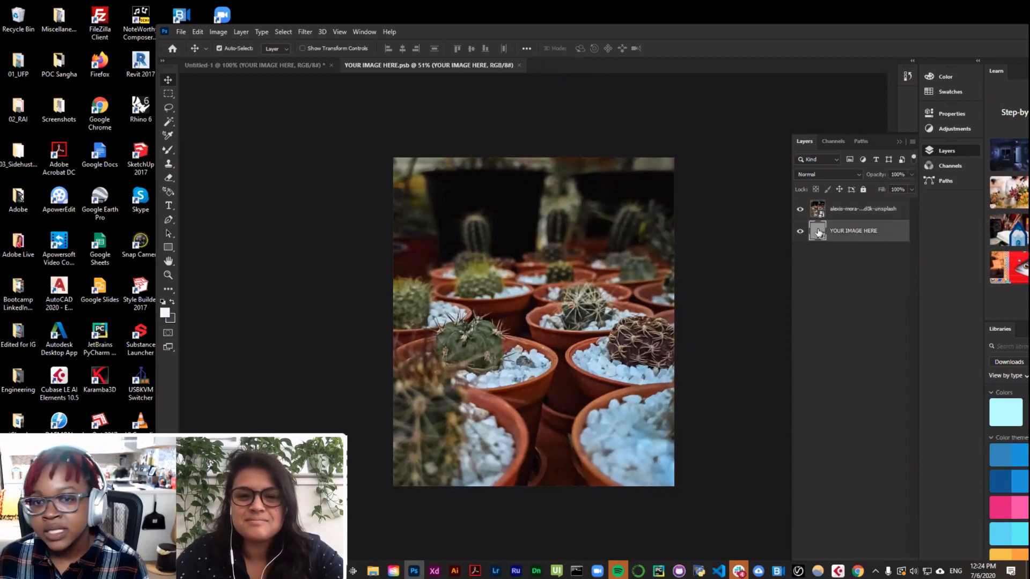
click(829, 211)
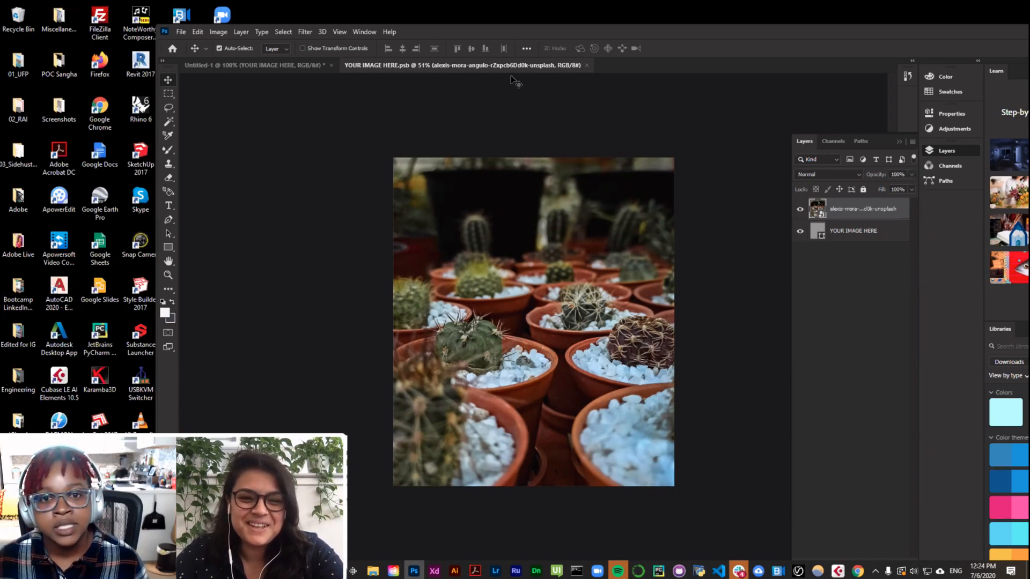
click(288, 63)
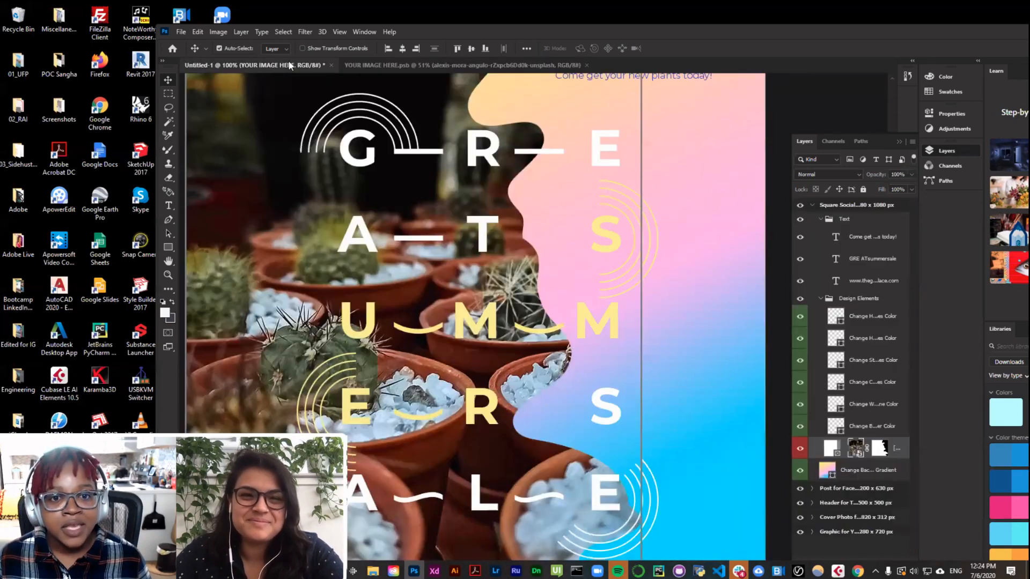
click(404, 65)
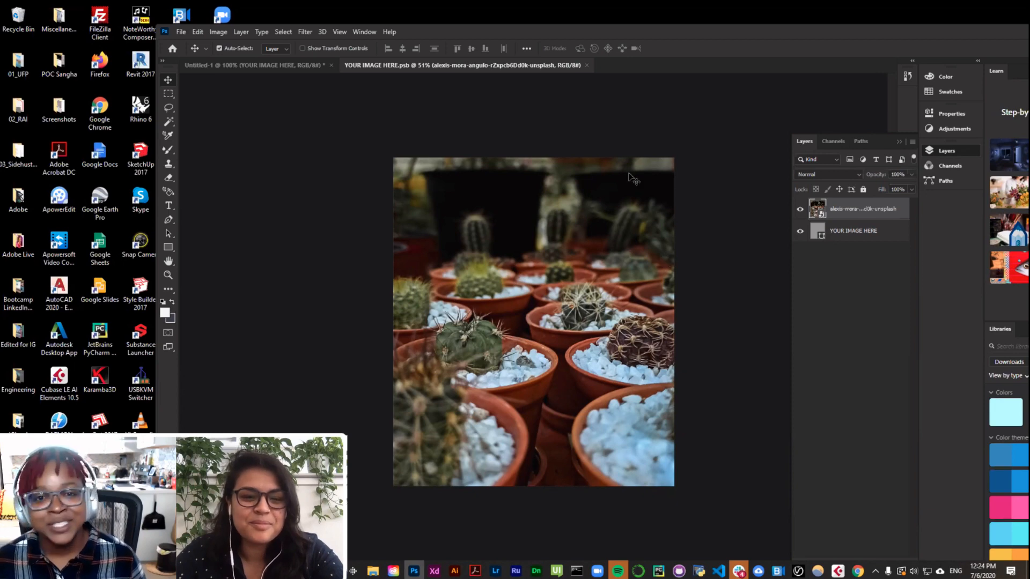
click(287, 66)
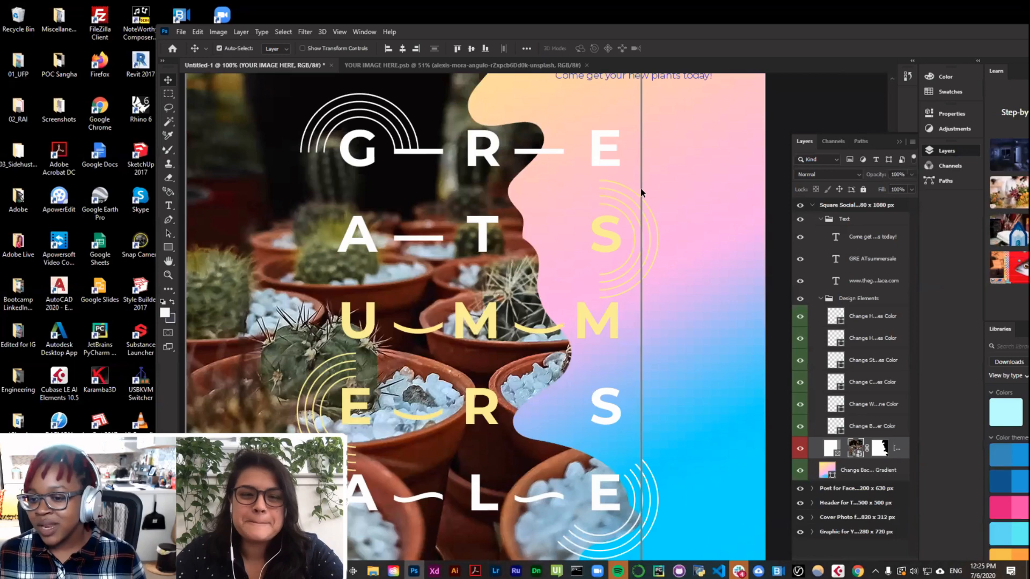
Step: Examine how the cactus photo looks across all the template's artboards and close up on the square social media post
scroll(640, 189, down, 5)
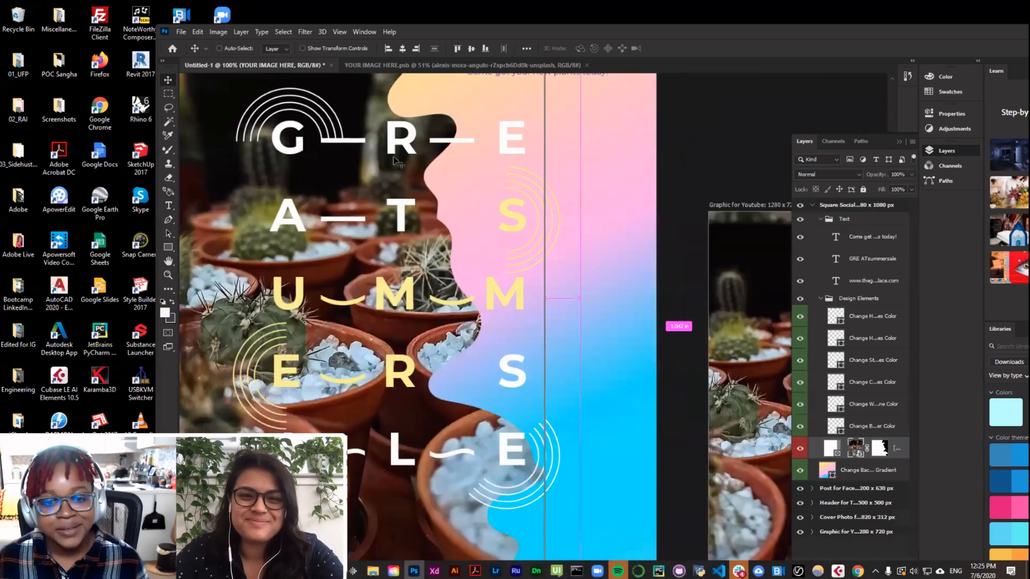
scroll(682, 280, down, 2)
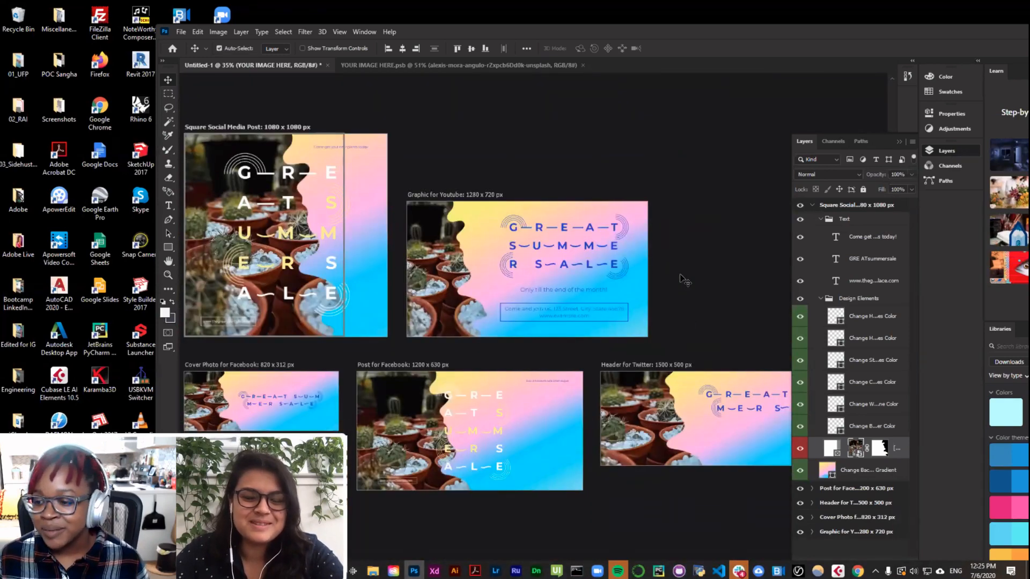
scroll(682, 281, up, 2)
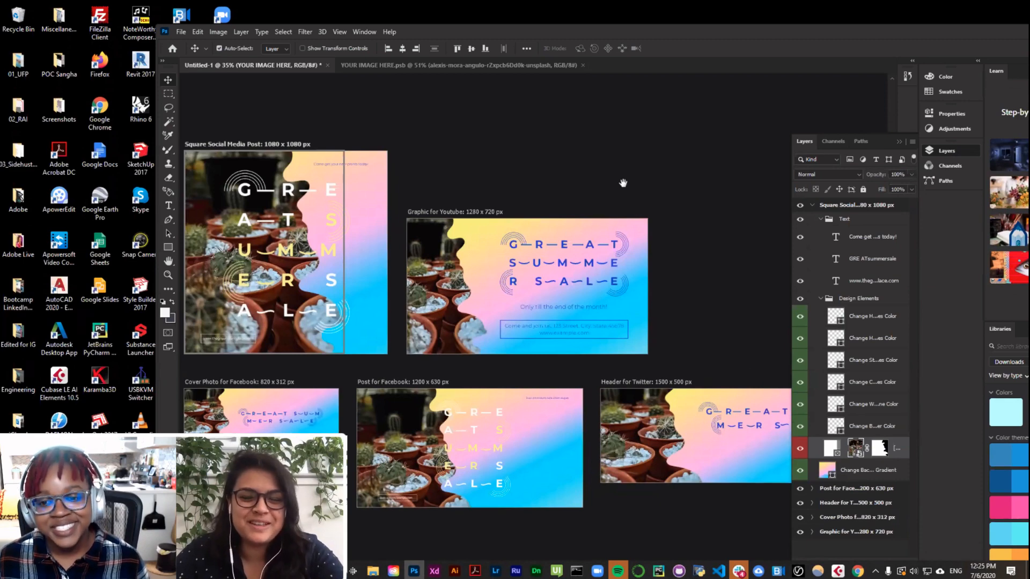
mouse_move(654, 199)
mouse_down()
mouse_move(724, 185)
mouse_move(668, 188)
mouse_up()
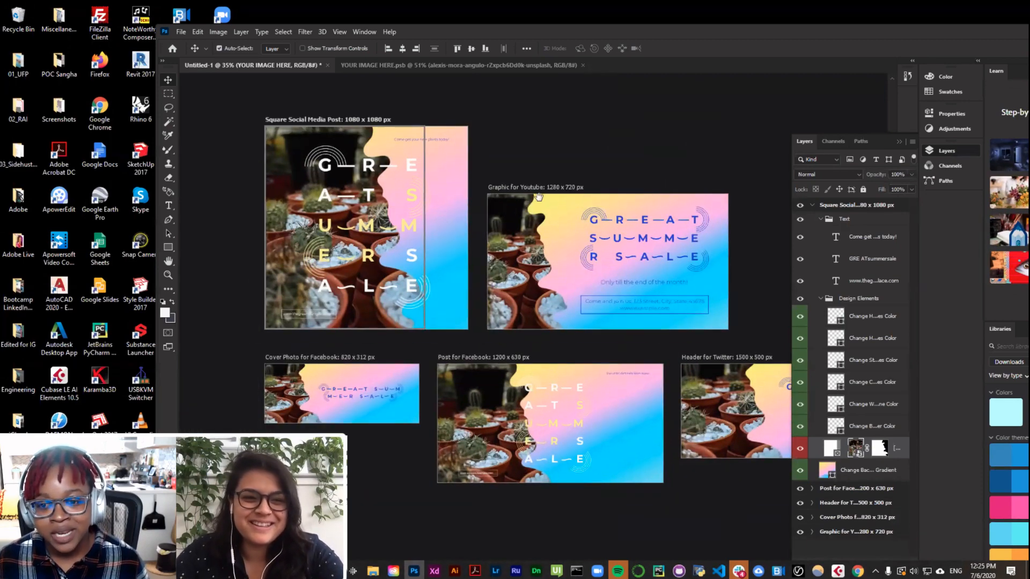
drag(596, 237, 631, 266)
drag(339, 199, 379, 207)
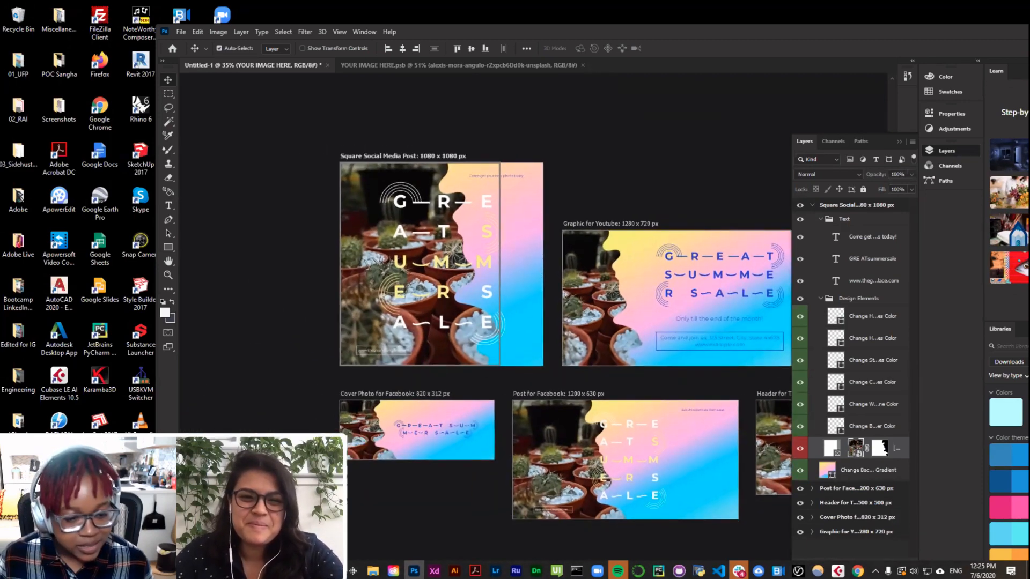
double_click(420, 33)
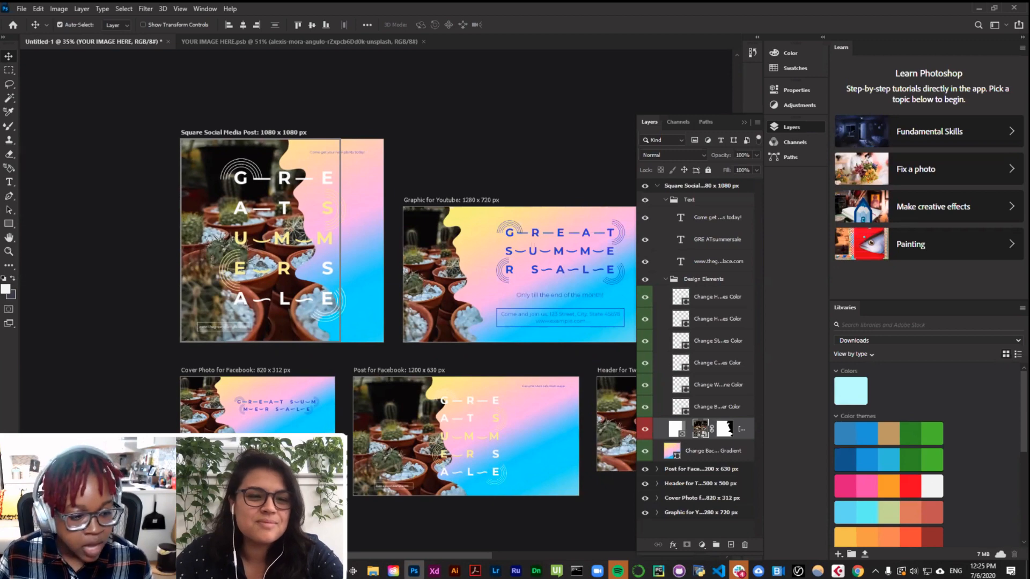
key(ctrl+plus)
key(ctrl+plus)
key(ctrl+plus)
drag(214, 267, 443, 401)
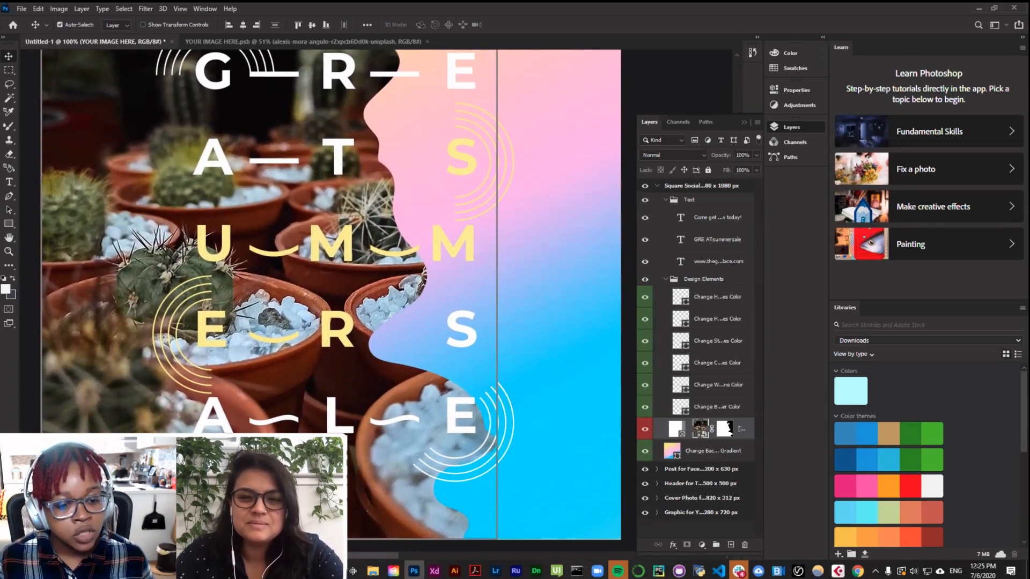
scroll(335, 363, up, 1)
scroll(335, 363, down, 1)
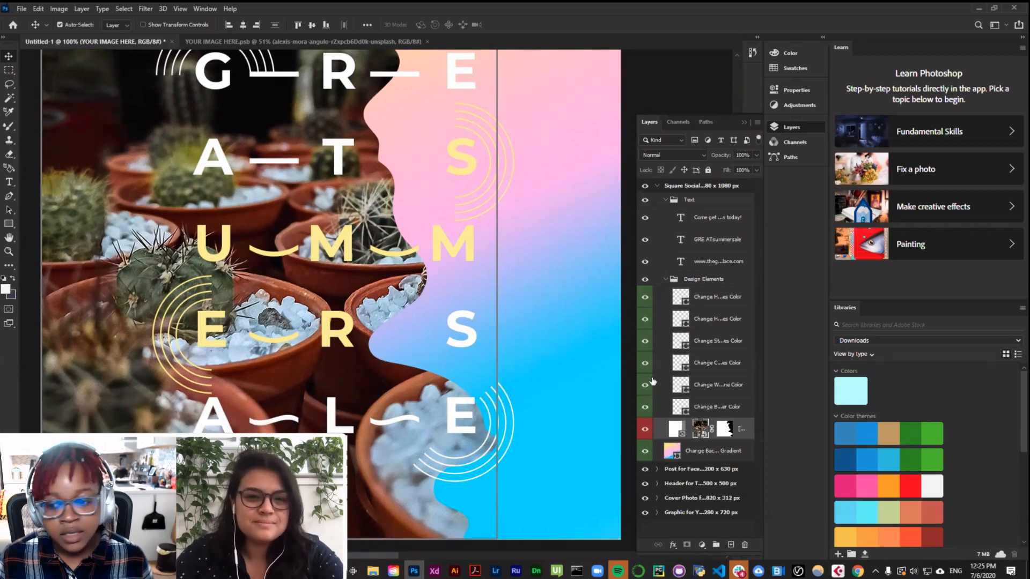
Step: Reopen the square artboard's image smart object, set the cactus photo's brightness to -72, and save it
double_click(701, 428)
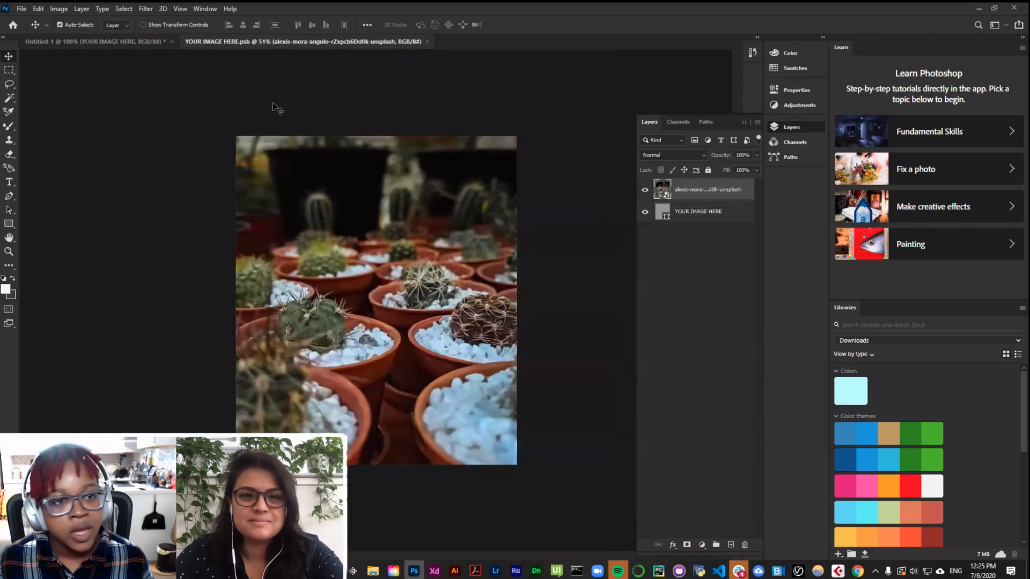
click(59, 8)
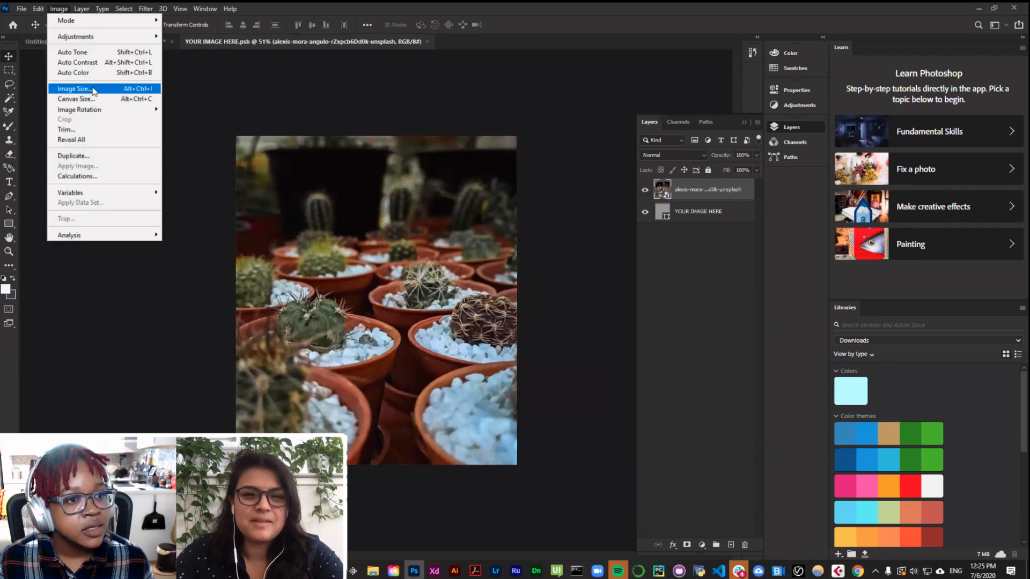
mouse_move(95, 37)
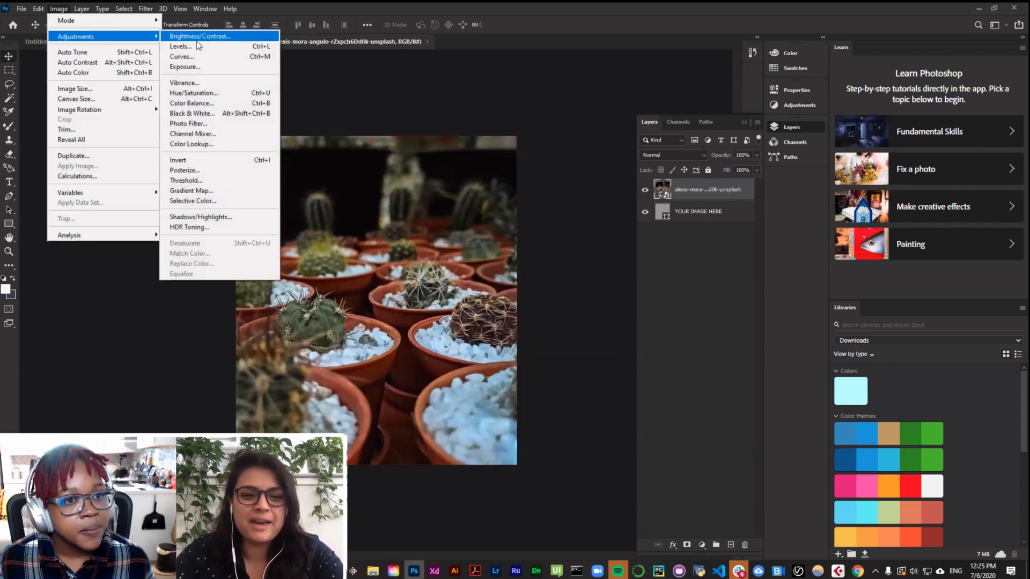
click(196, 38)
drag(483, 177, 459, 177)
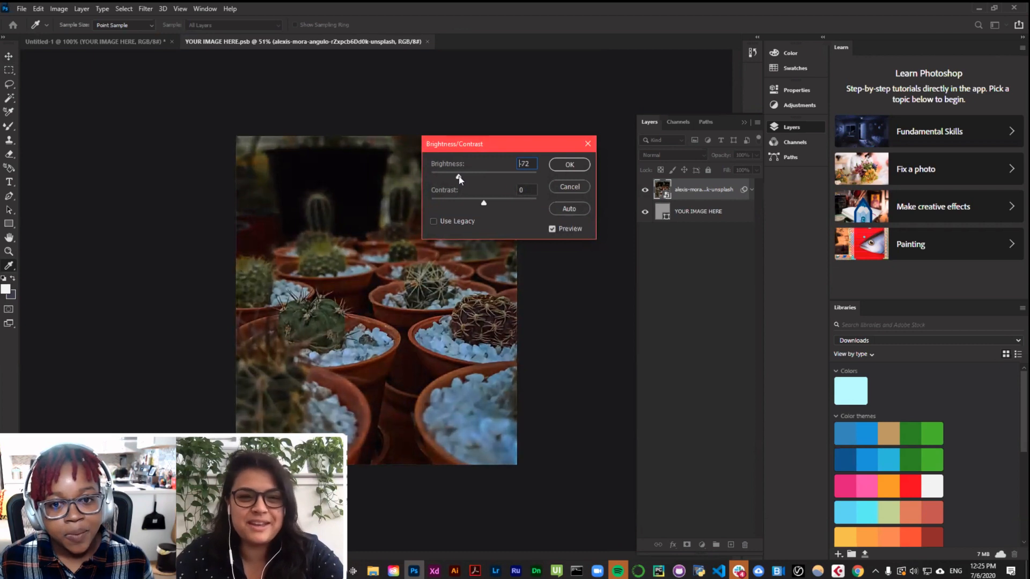
click(570, 165)
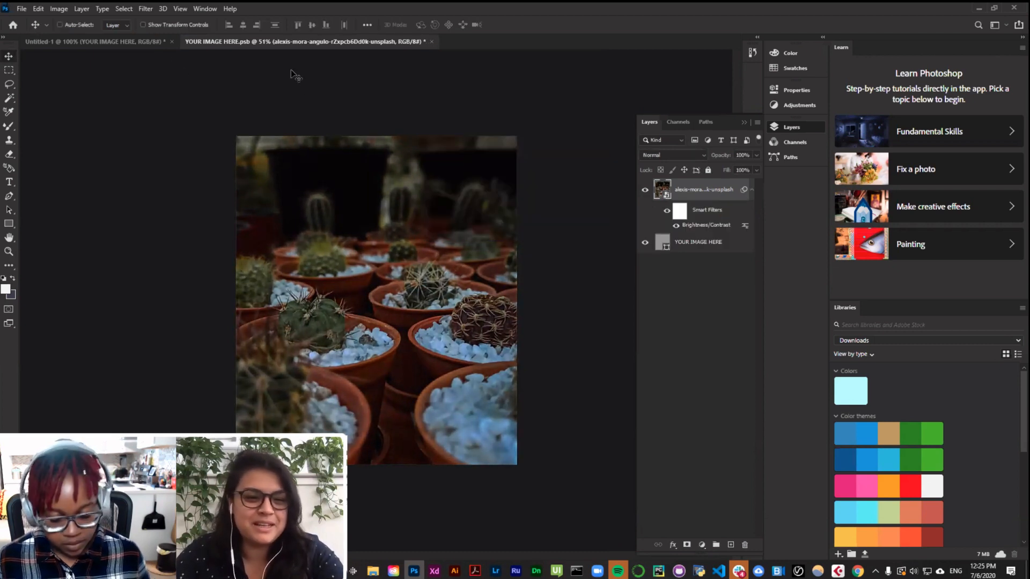
key(ctrl+s)
Step: Return to the template document and review the darkened cactus photo across the artboards
key(ctrl+Tab)
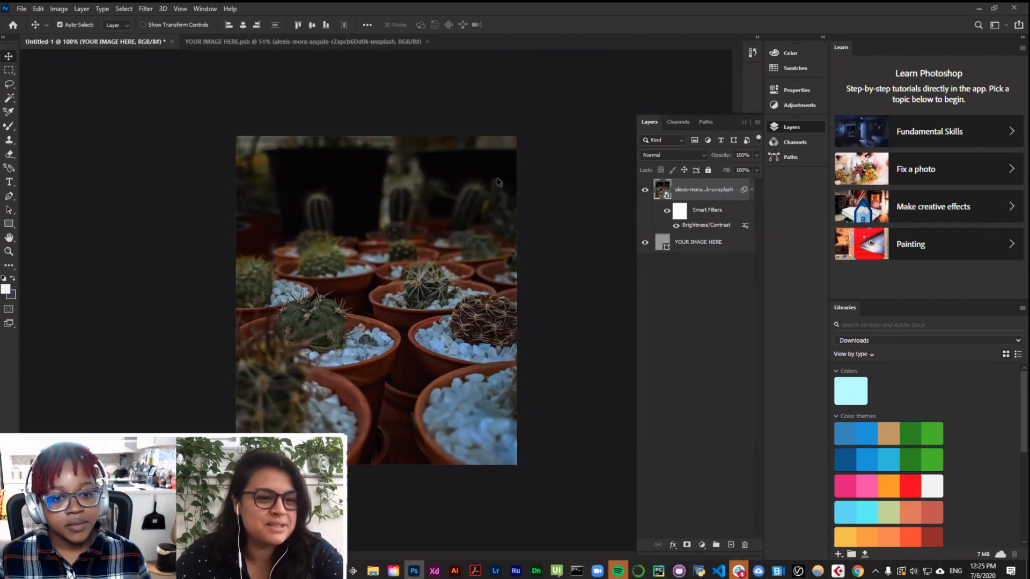
key(ctrl)
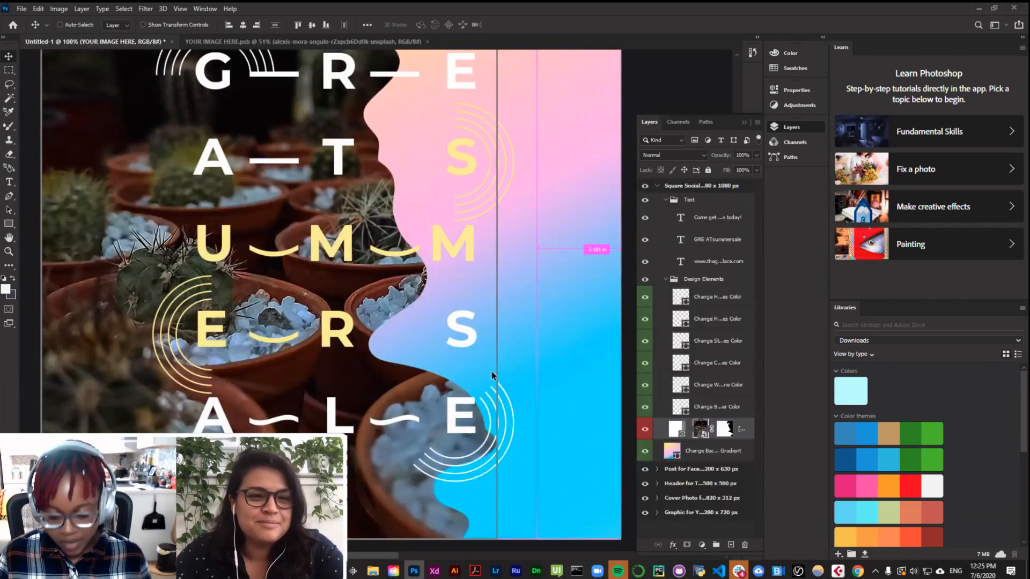
scroll(492, 375, down, 1)
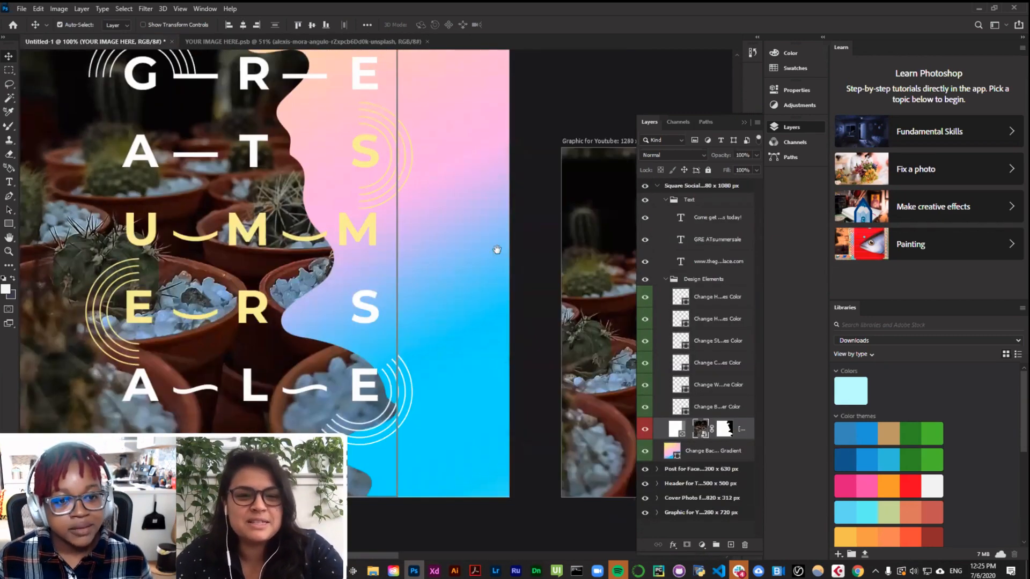
key(ctrl+0)
drag(77, 324, 205, 344)
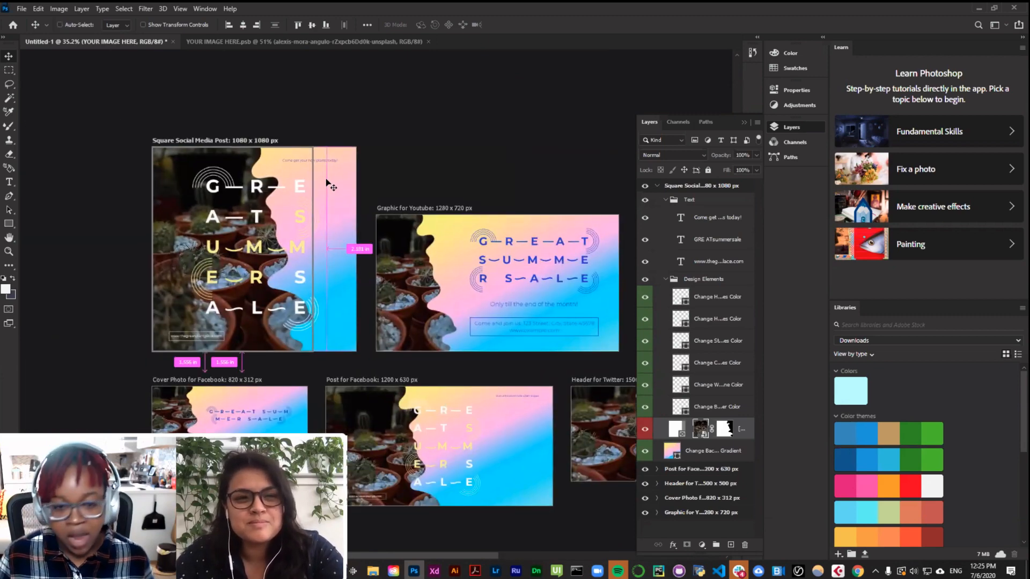
Step: Open the "Come get your new plants today!" text on the square artboard and check its font settings
key(ctrl+plus)
drag(283, 242, 345, 307)
drag(332, 169, 435, 249)
click(436, 249)
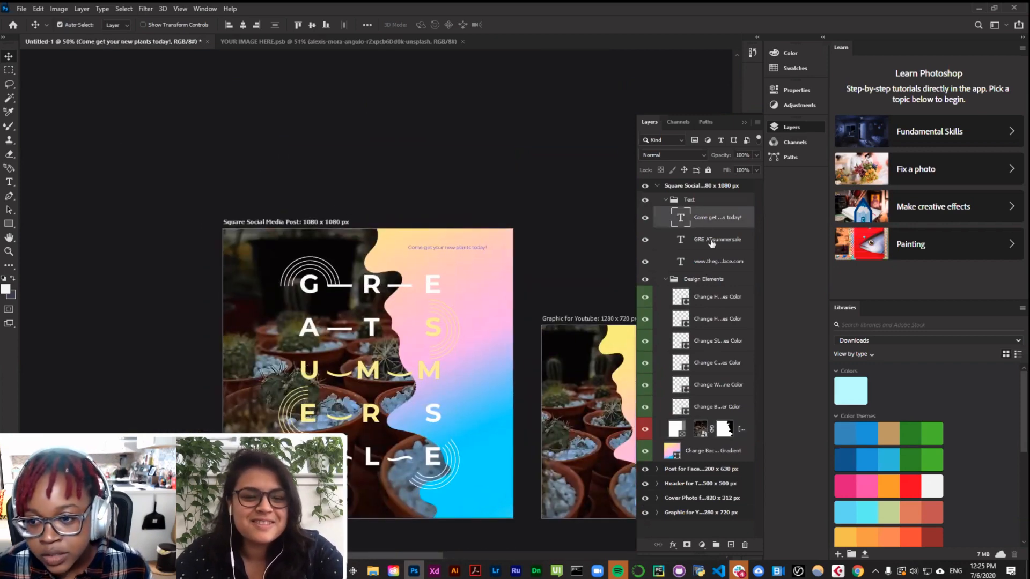
double_click(680, 219)
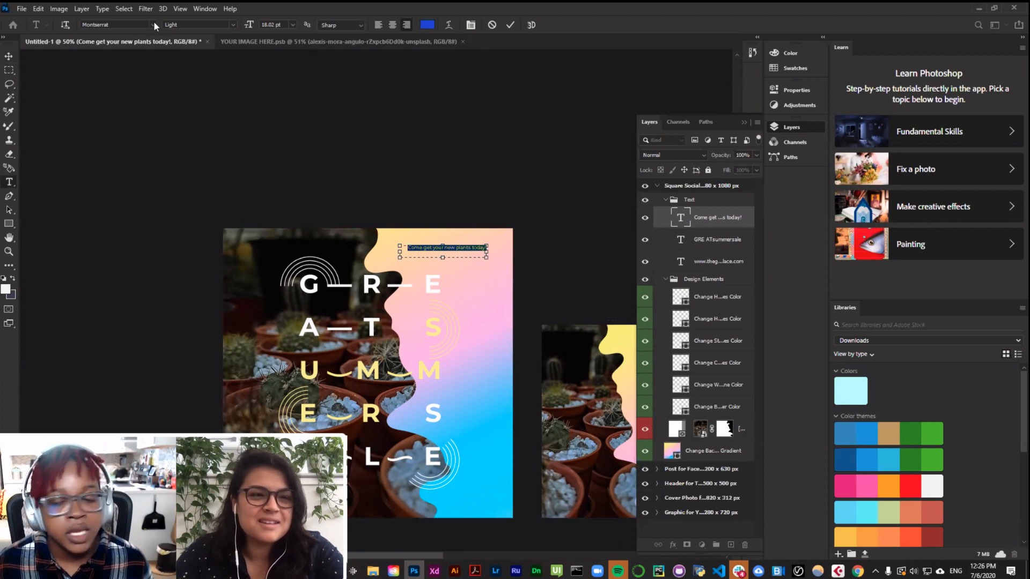
key(Escape)
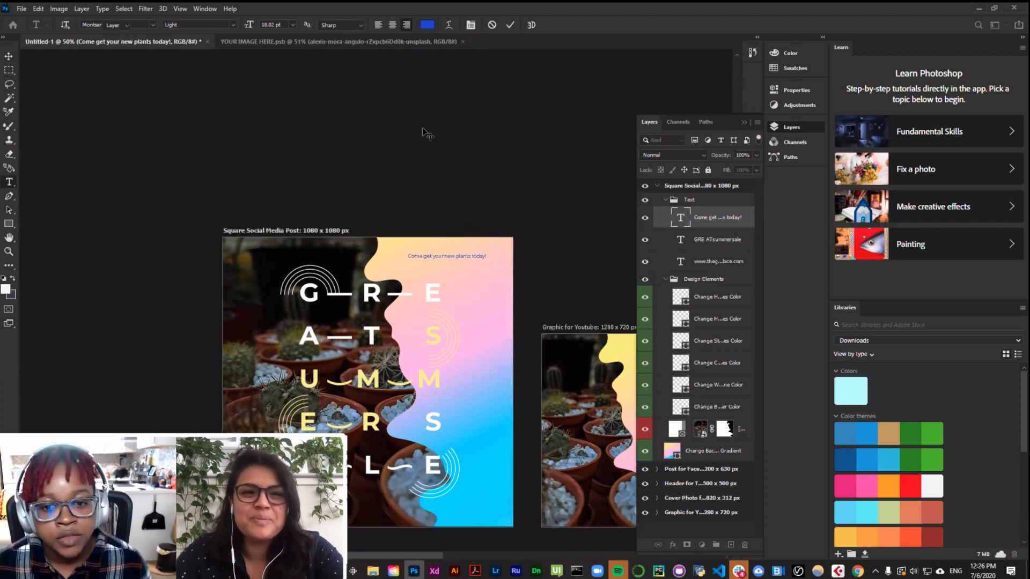
key(v)
Step: Quick-export the document as PNG into the Adobe Live folder on the desktop
scroll(524, 160, down, 1)
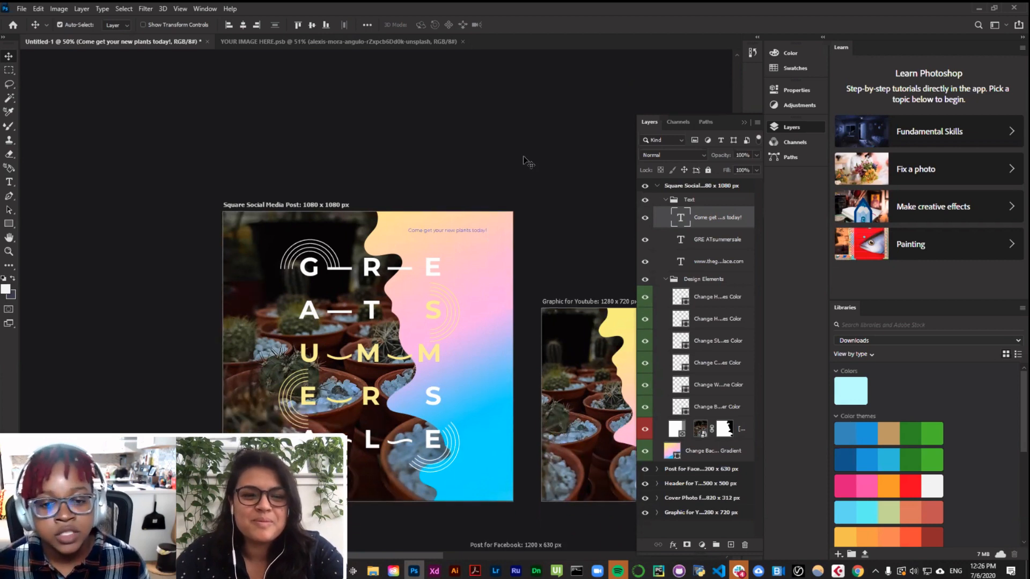
scroll(545, 184, down, 1)
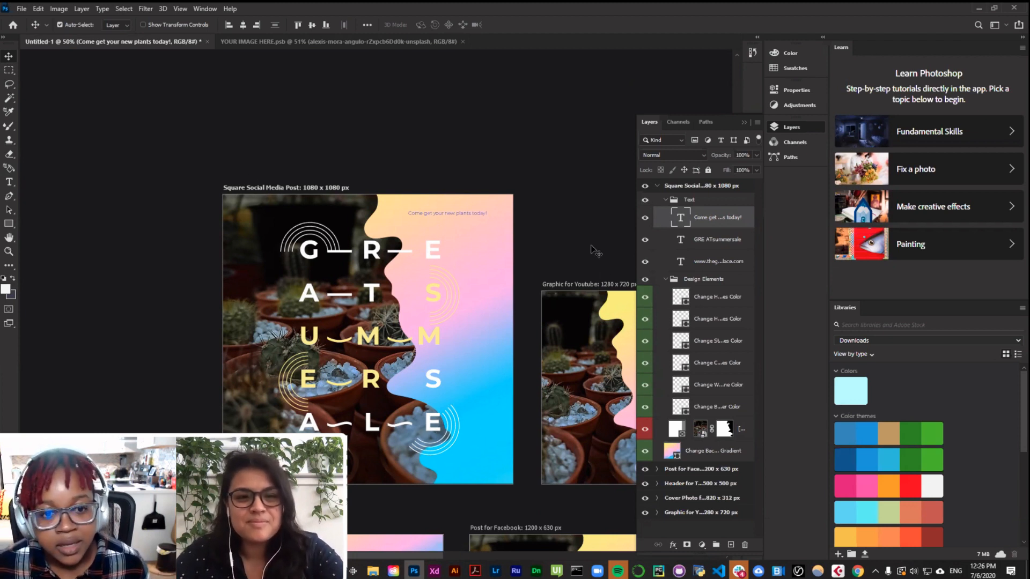
scroll(500, 194, down, 1)
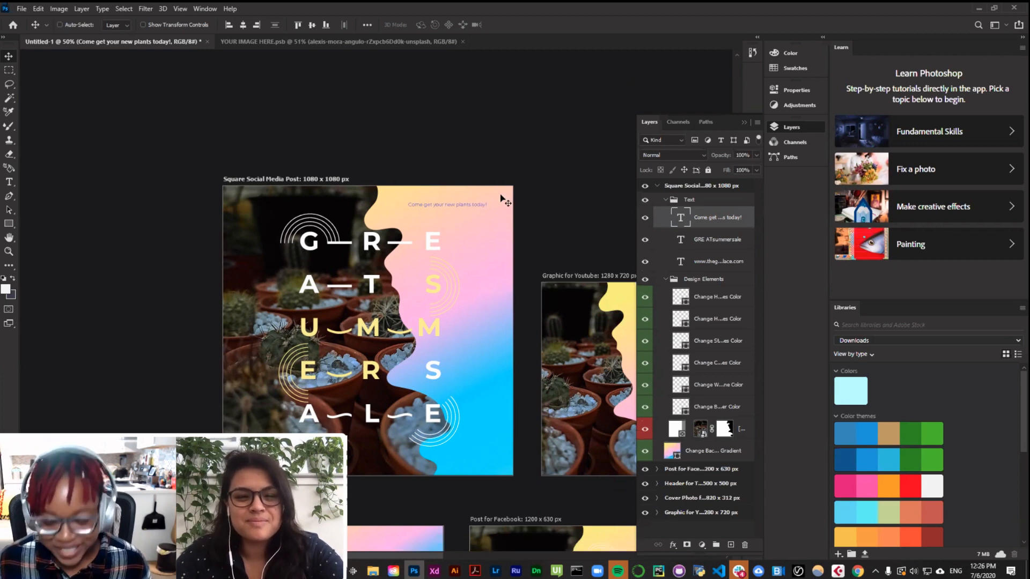
key(ctrl+plus)
scroll(563, 185, down, 1)
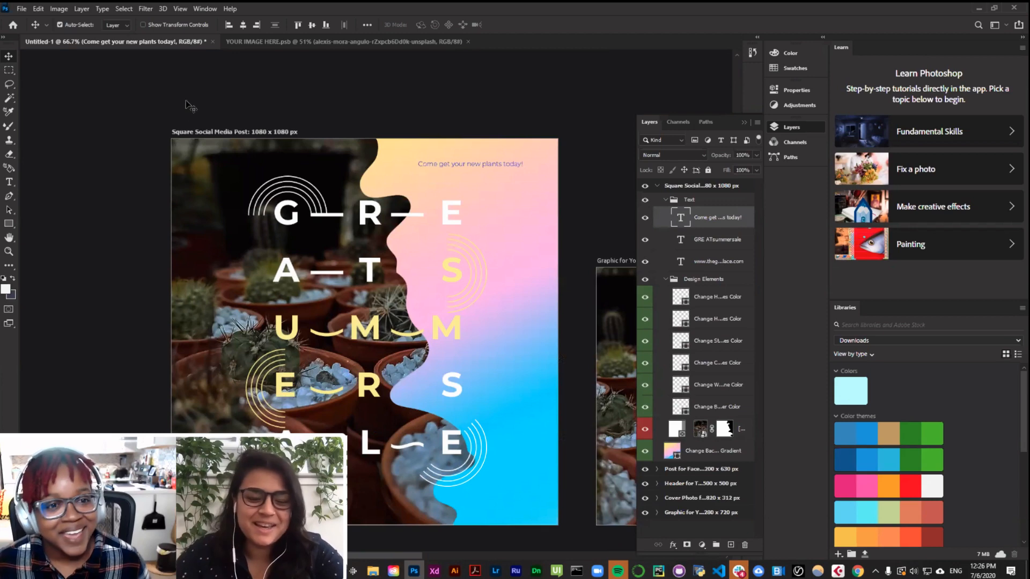
click(22, 9)
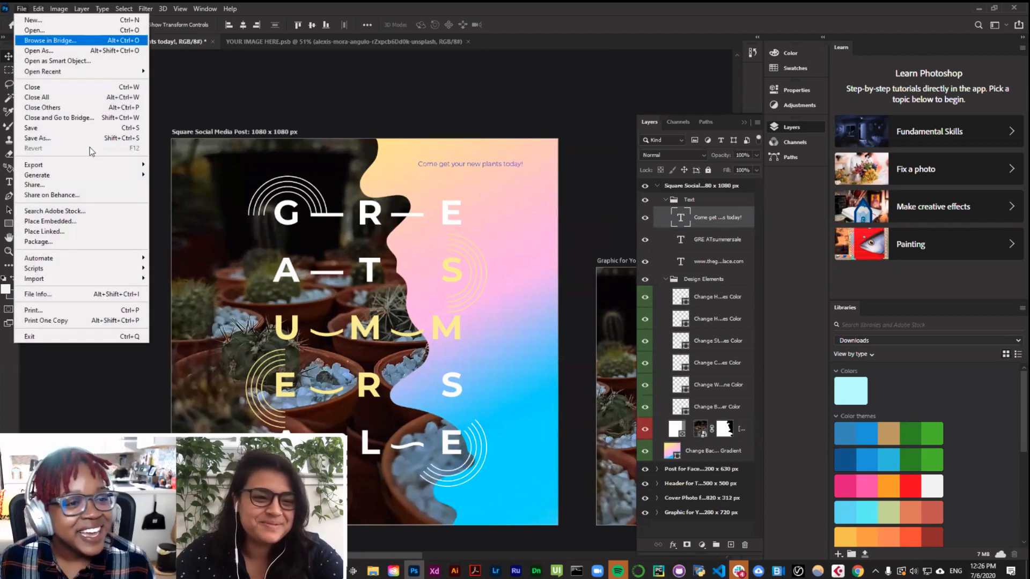
mouse_move(97, 165)
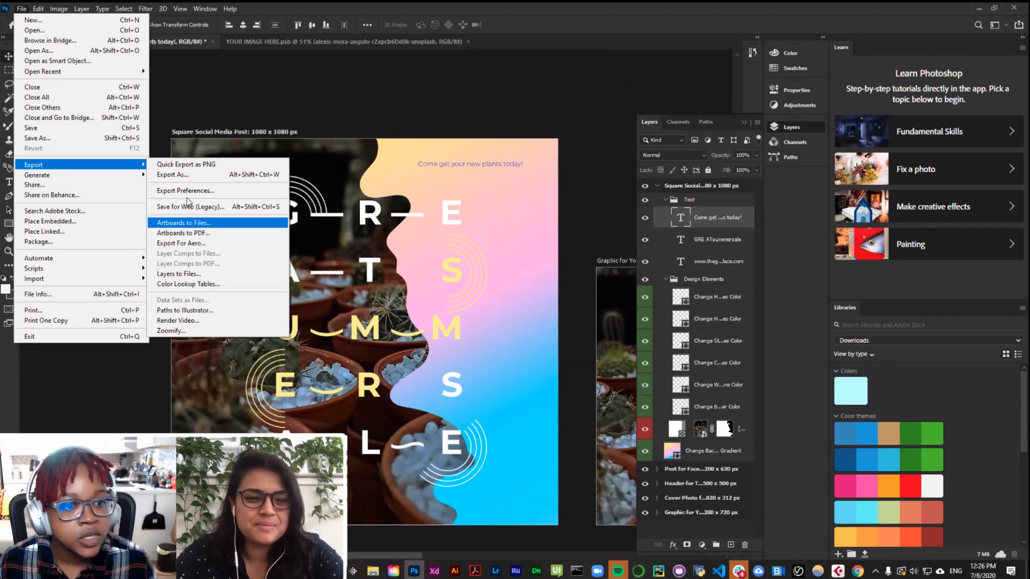
click(192, 165)
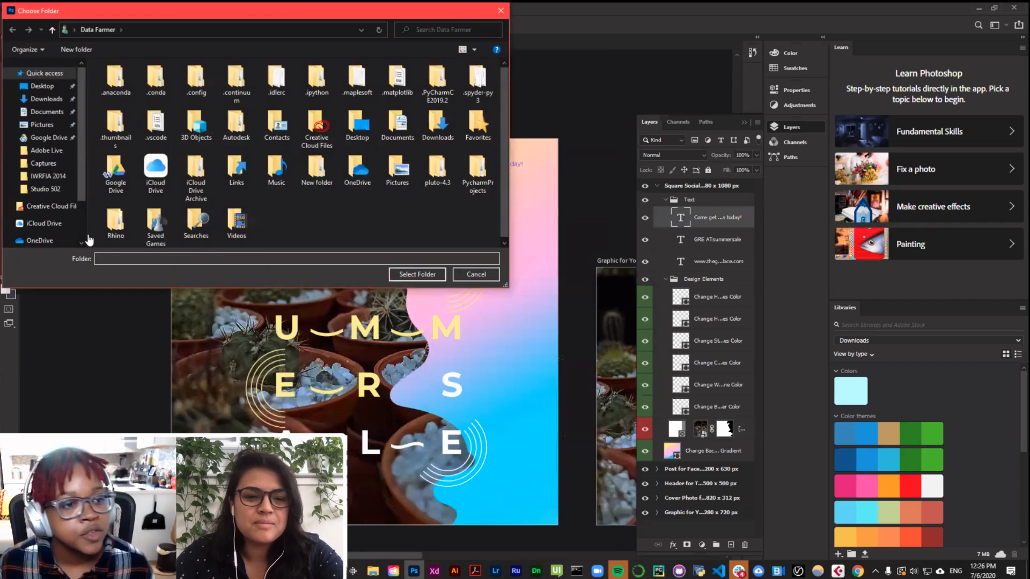
click(42, 86)
click(47, 151)
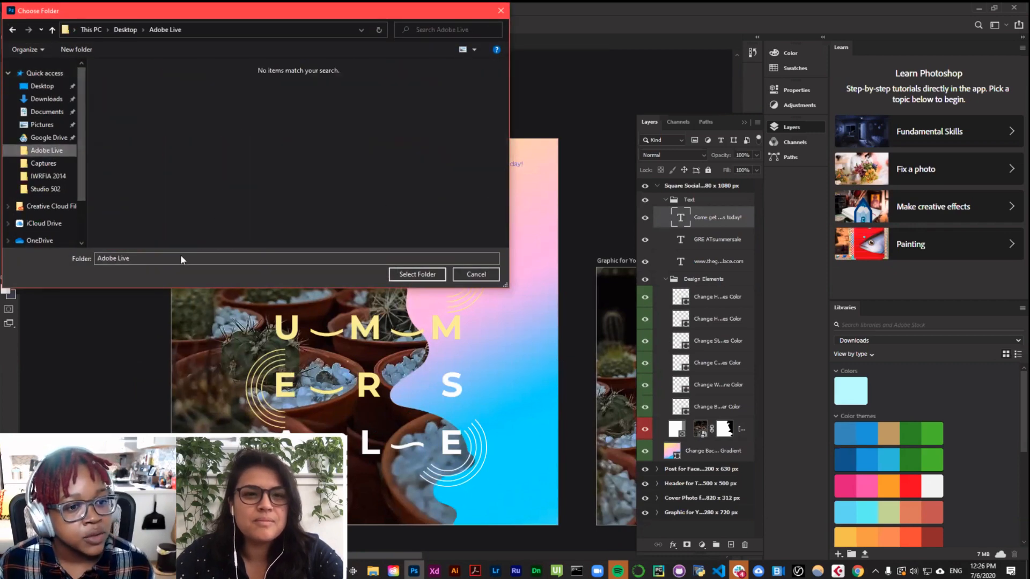
click(411, 274)
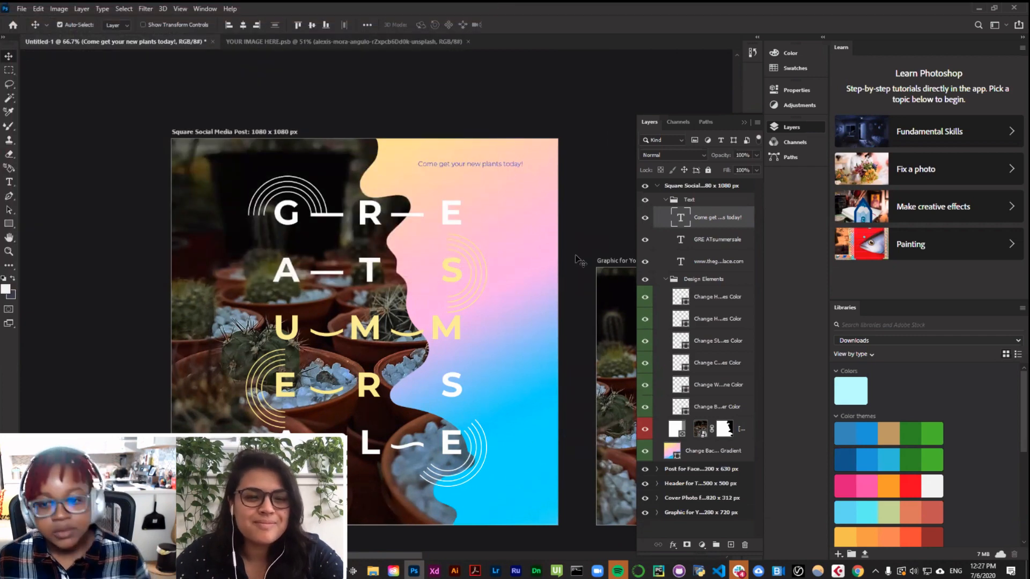
Step: Hide the square artboard's three text layers, the Design Elements group, the masked cactus photo and the background gradient
click(245, 132)
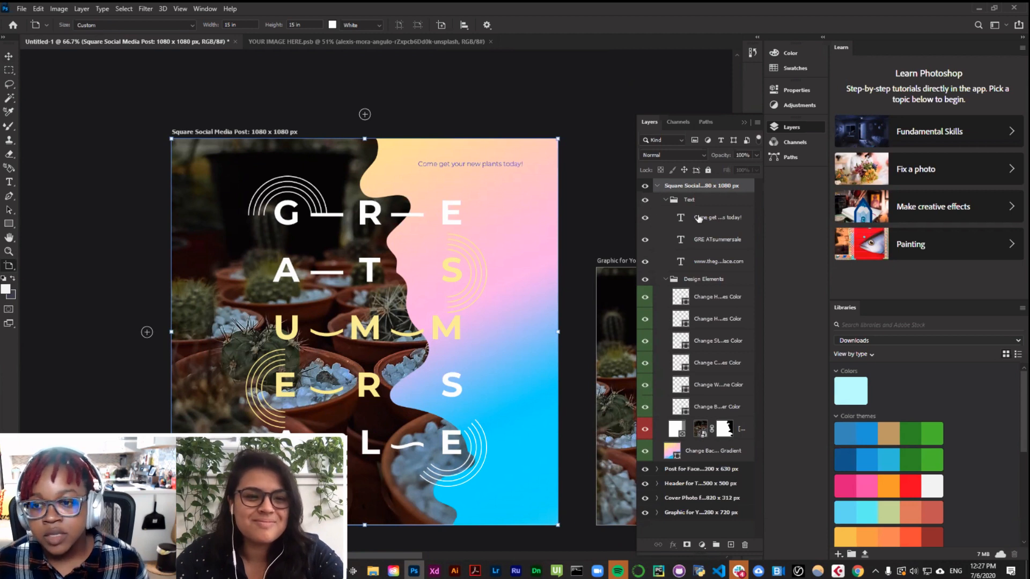
click(646, 218)
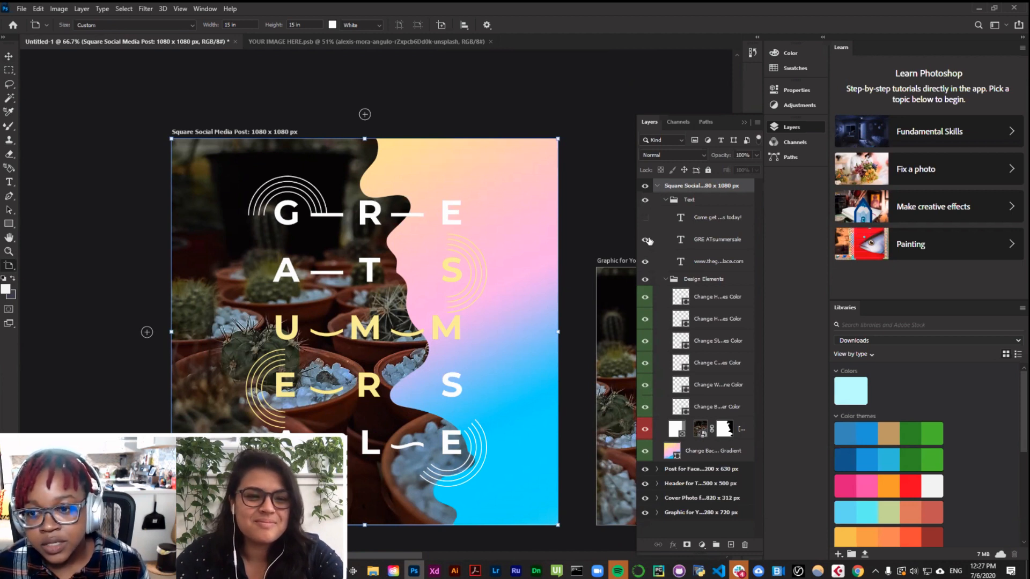
click(645, 239)
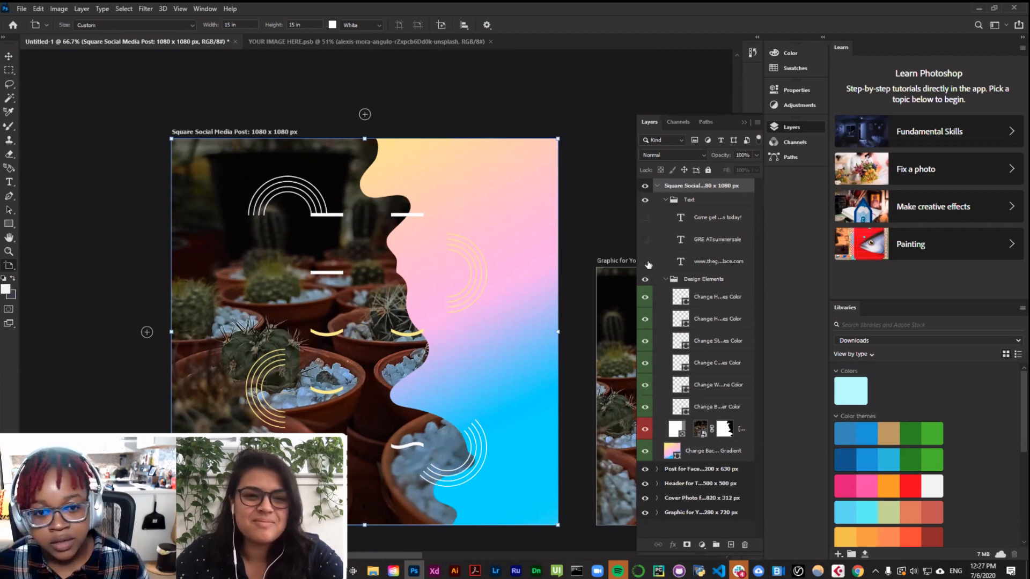
click(645, 261)
click(645, 280)
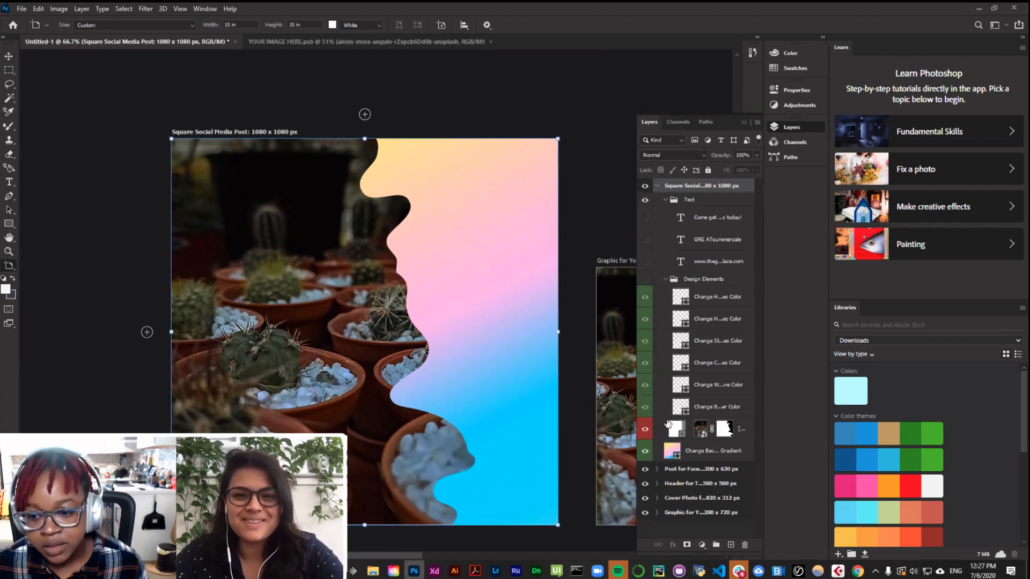
click(646, 430)
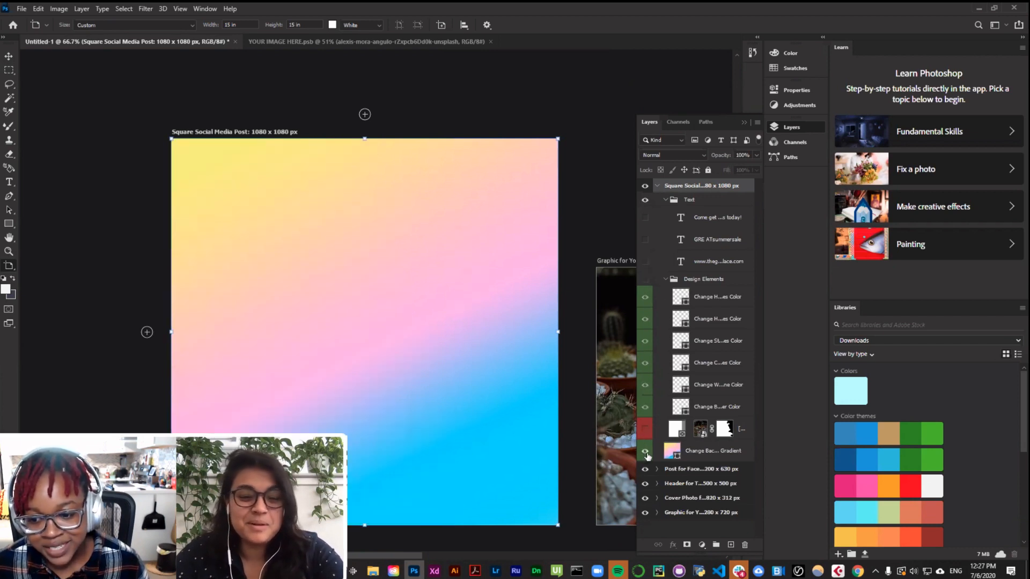
click(645, 451)
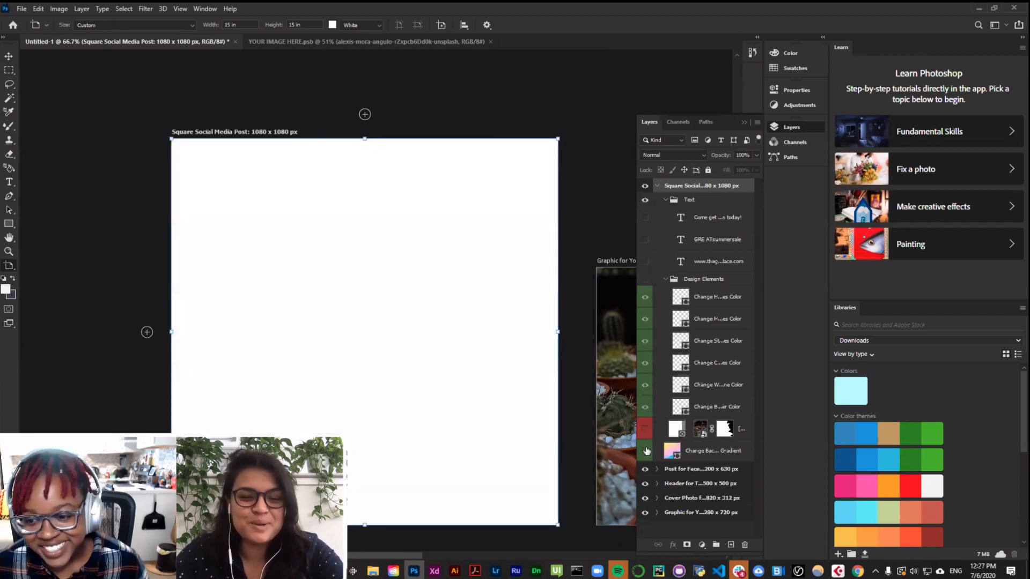
Step: Show the square artboard's Design Elements group and background gradient again
click(645, 408)
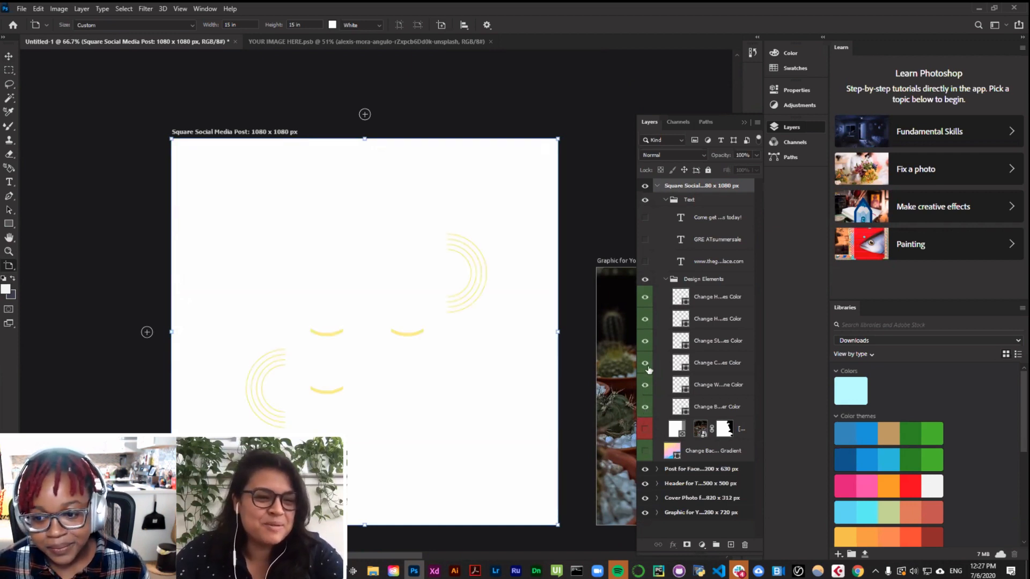
click(645, 280)
click(645, 279)
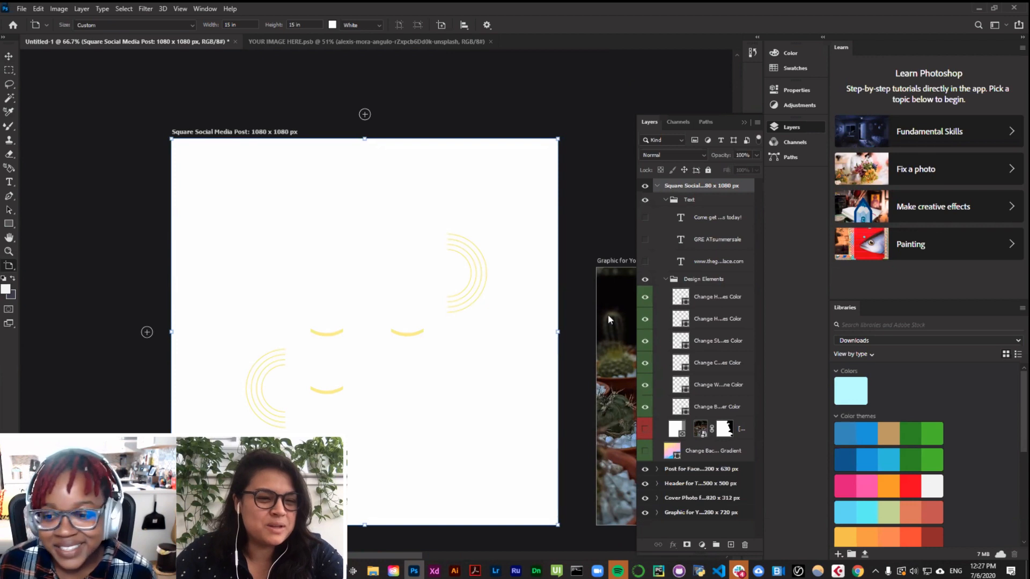
click(645, 320)
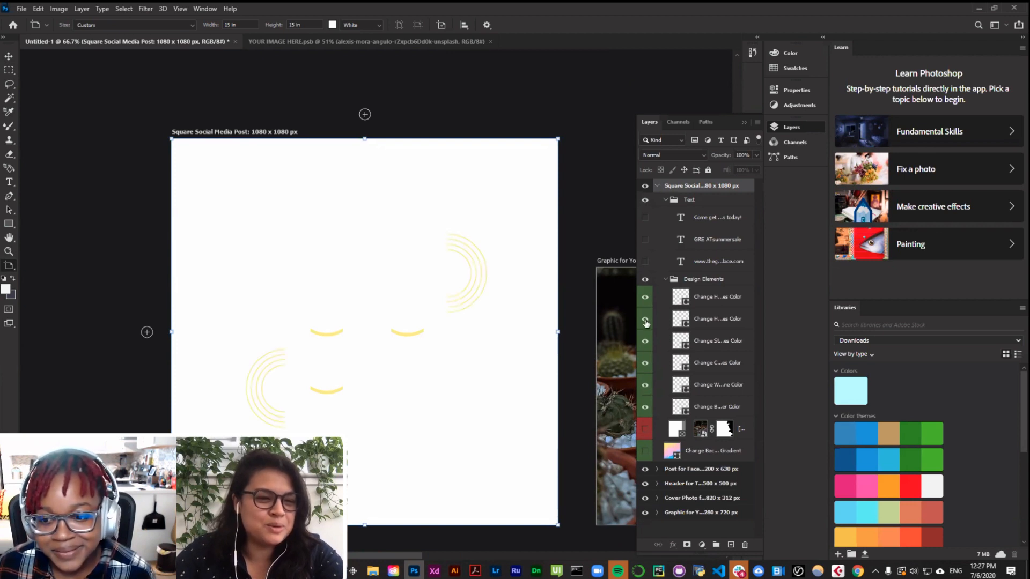
click(645, 408)
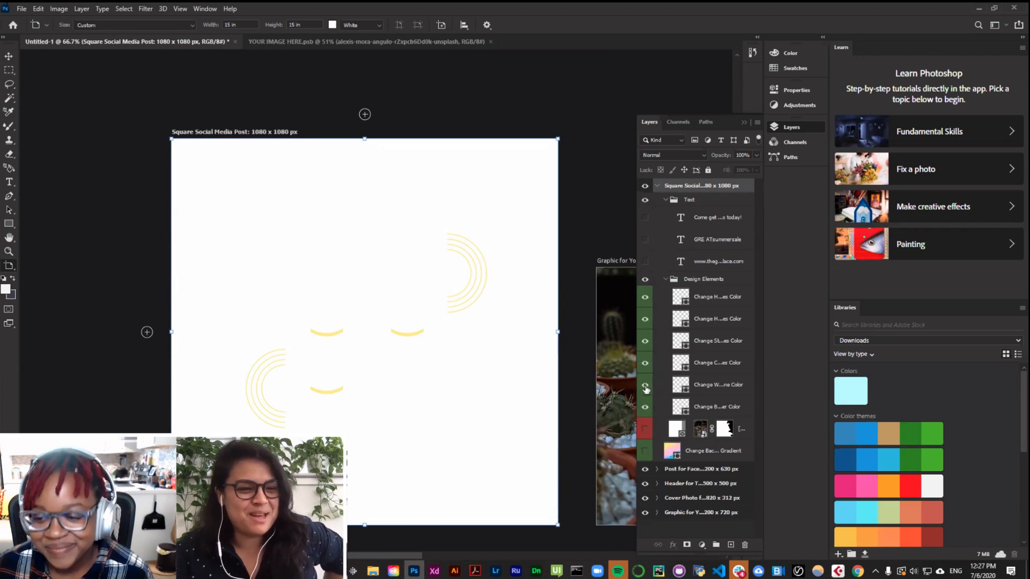
click(645, 452)
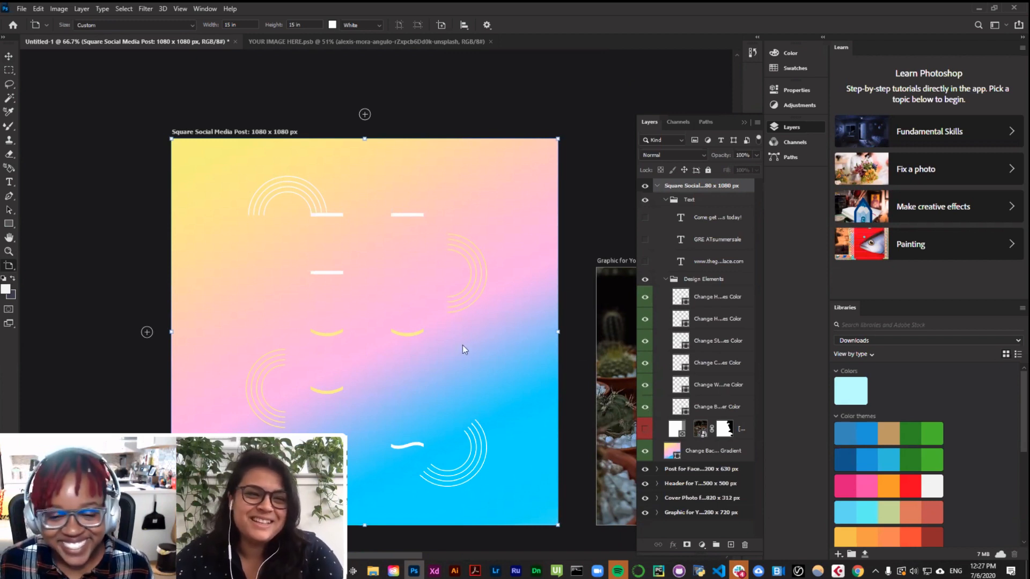
Step: Toggle the two uppermost Design Elements layers off and on to identify which arcs each one contains
click(644, 297)
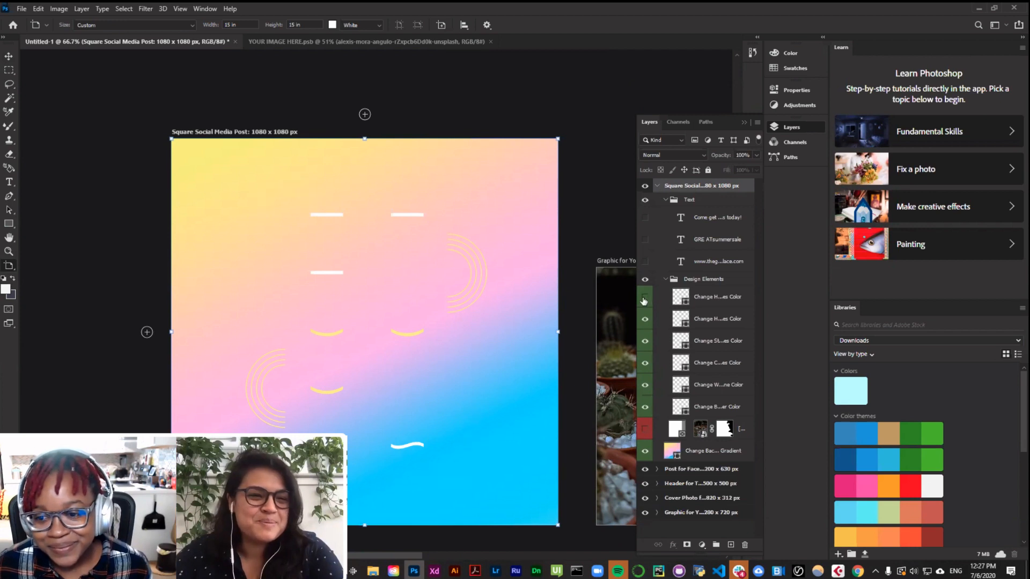
click(645, 298)
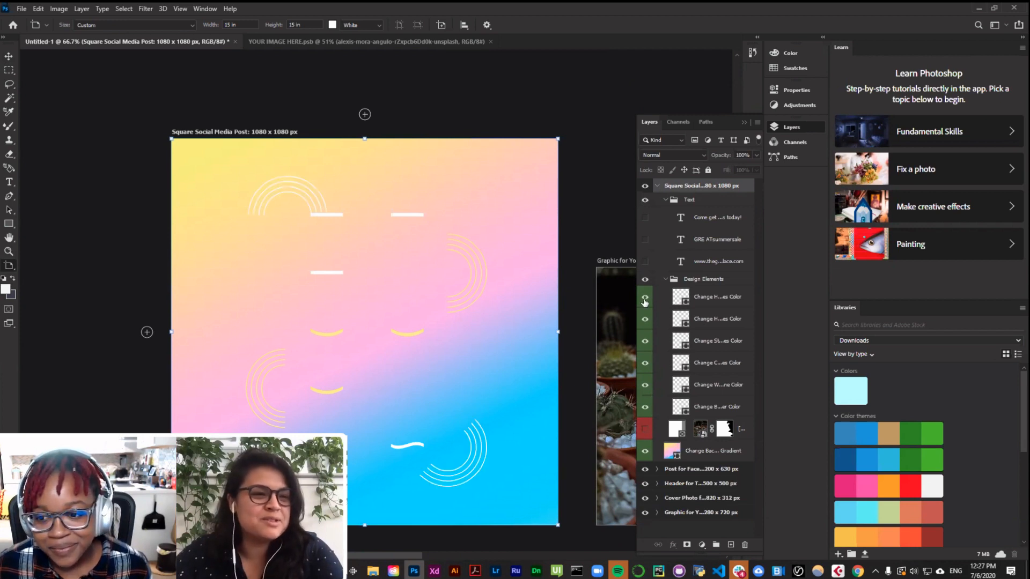
click(645, 320)
click(645, 320)
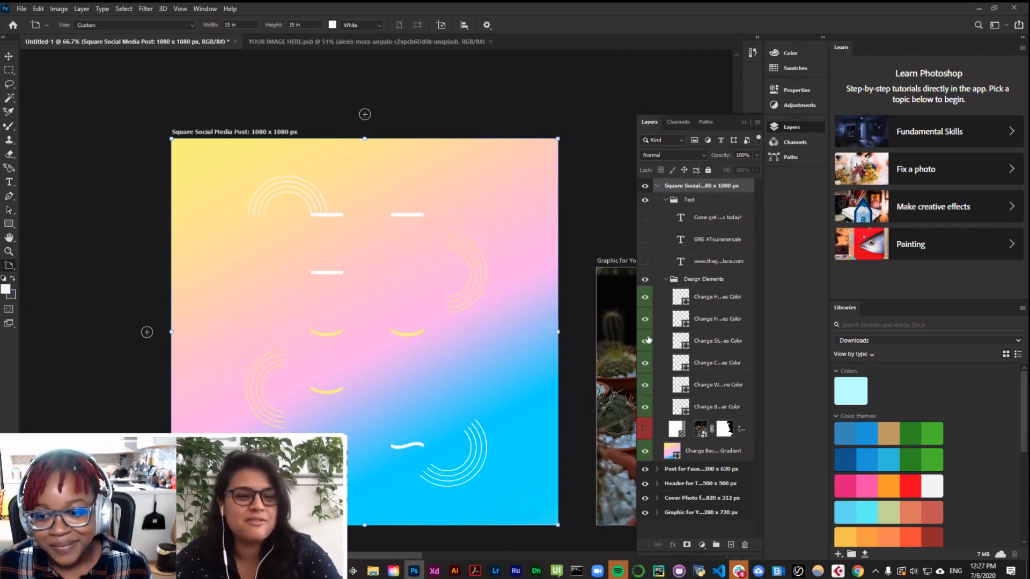
Step: Hide the straight, curved and wavy line layers in the Design Elements group, leaving the concentric arcs
click(645, 342)
click(645, 342)
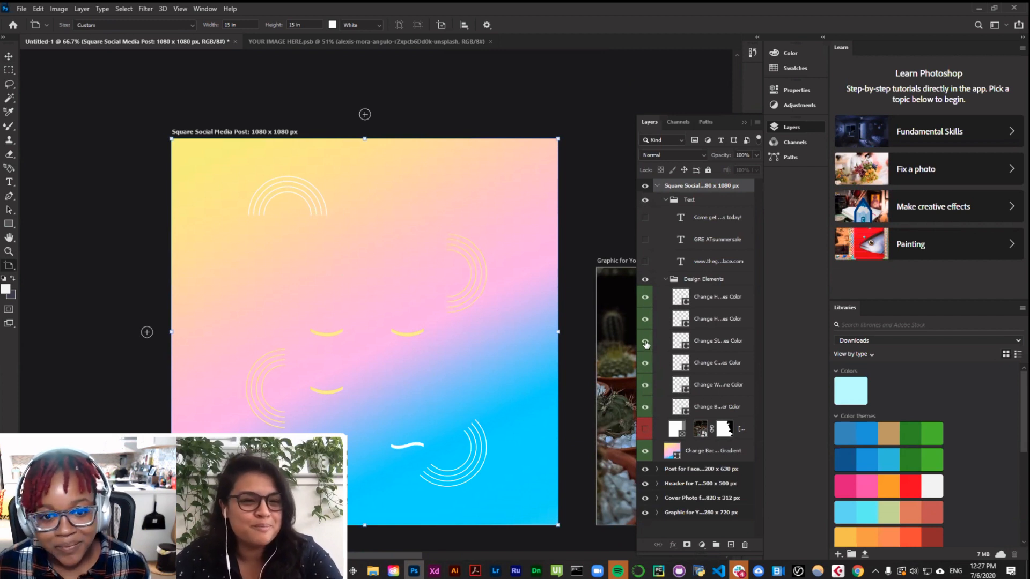
click(645, 342)
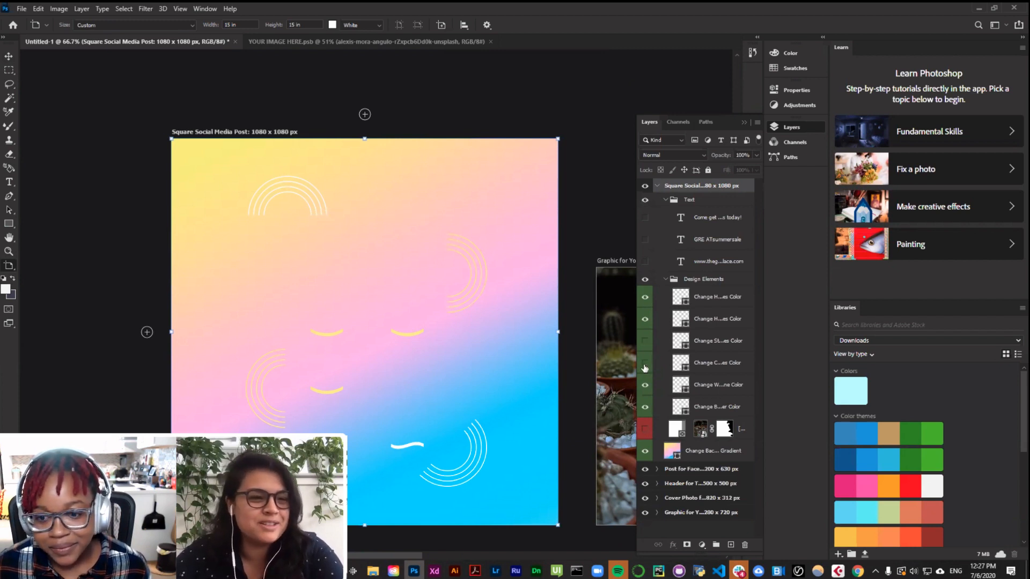
click(646, 363)
click(645, 386)
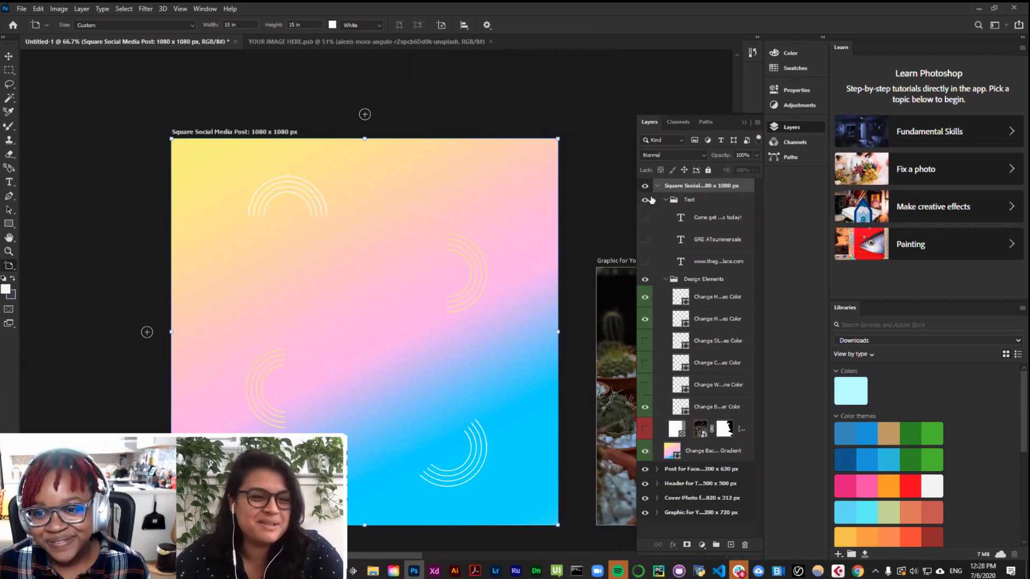
Step: Hide the background gradient and the lowest Design Elements layer, keeping the cactus photo hidden and the arcs shown
click(645, 280)
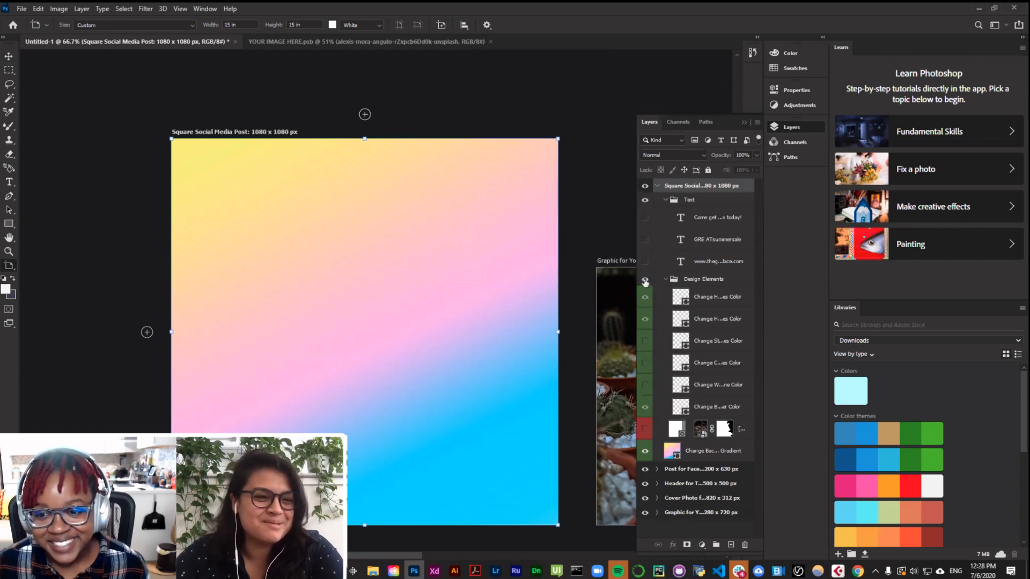
click(645, 280)
click(645, 450)
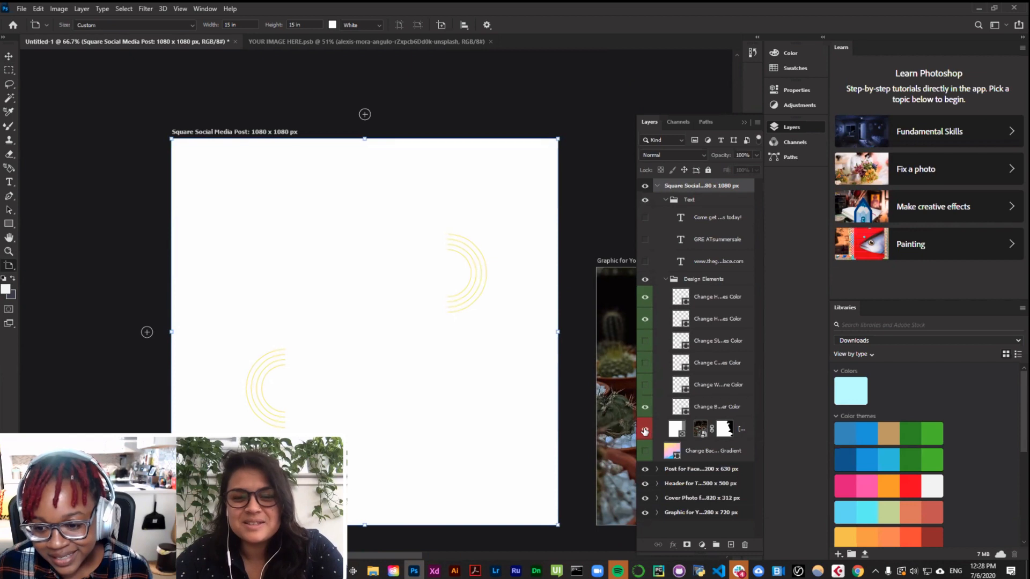
click(645, 429)
click(645, 429)
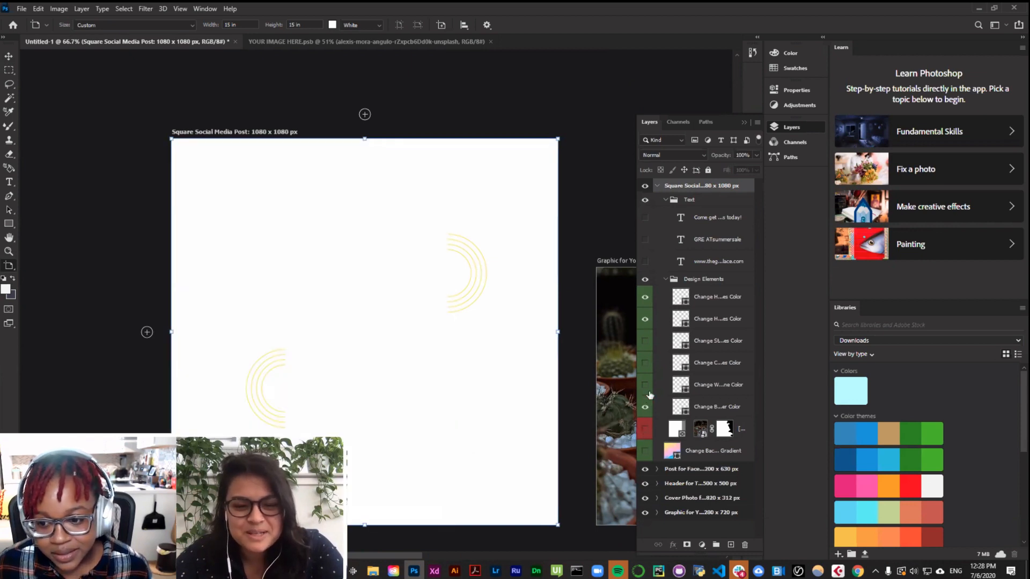
click(645, 452)
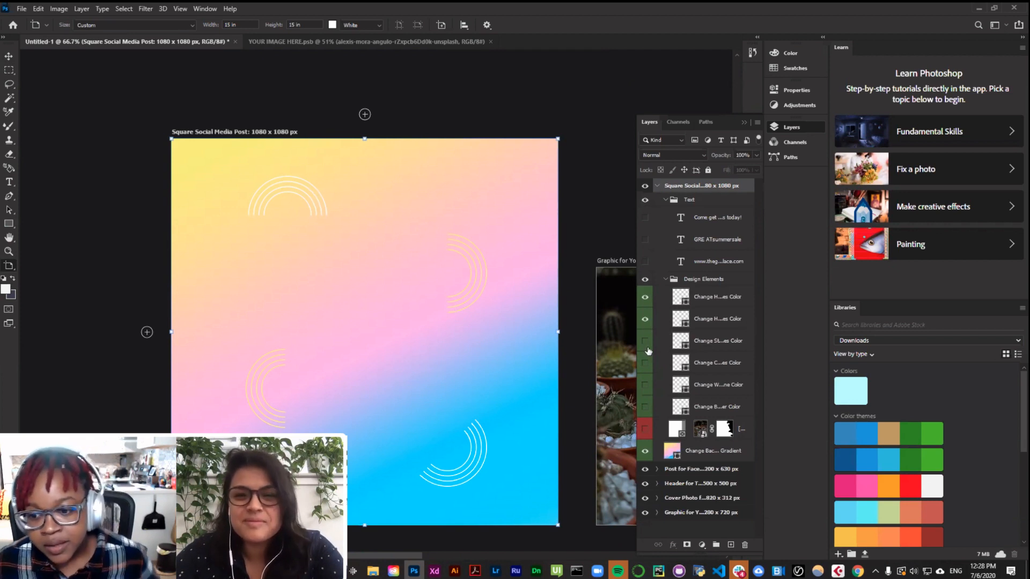
click(645, 452)
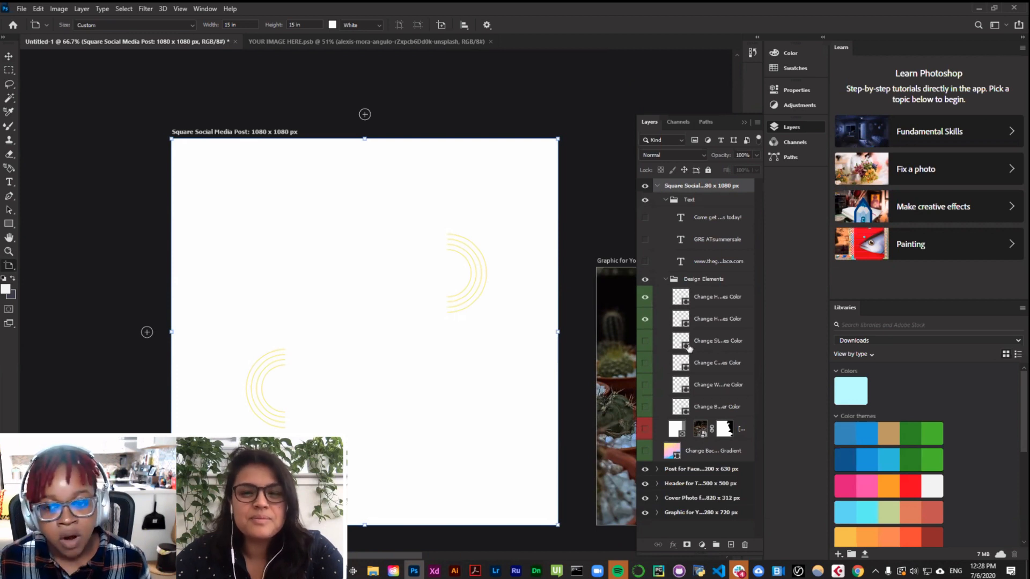
Step: Quick-export the two visible arc layers as PNG into the Adobe Live folder, and turn the square artboard's background gradient back on
click(715, 305)
shift+click(712, 323)
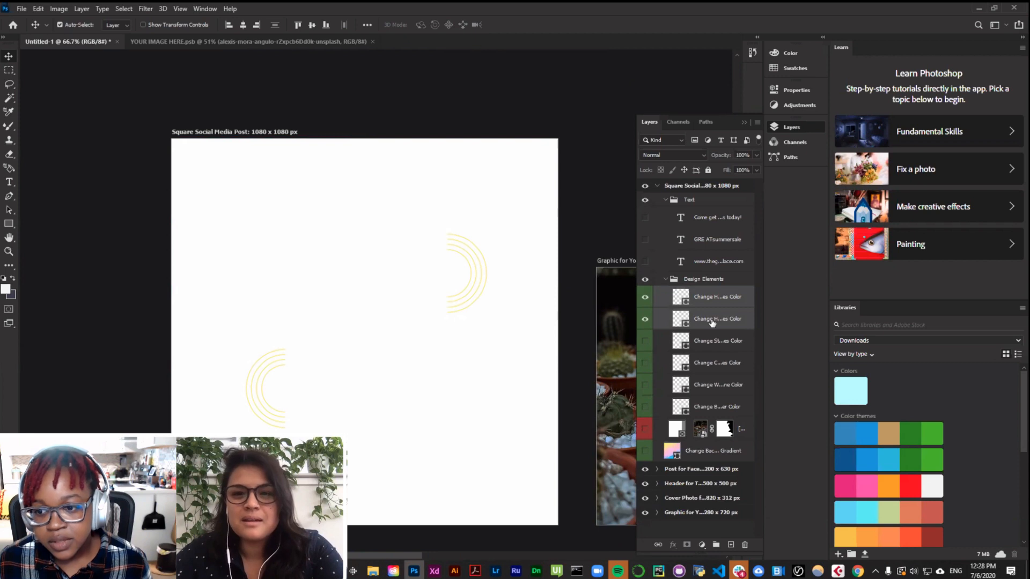
click(22, 9)
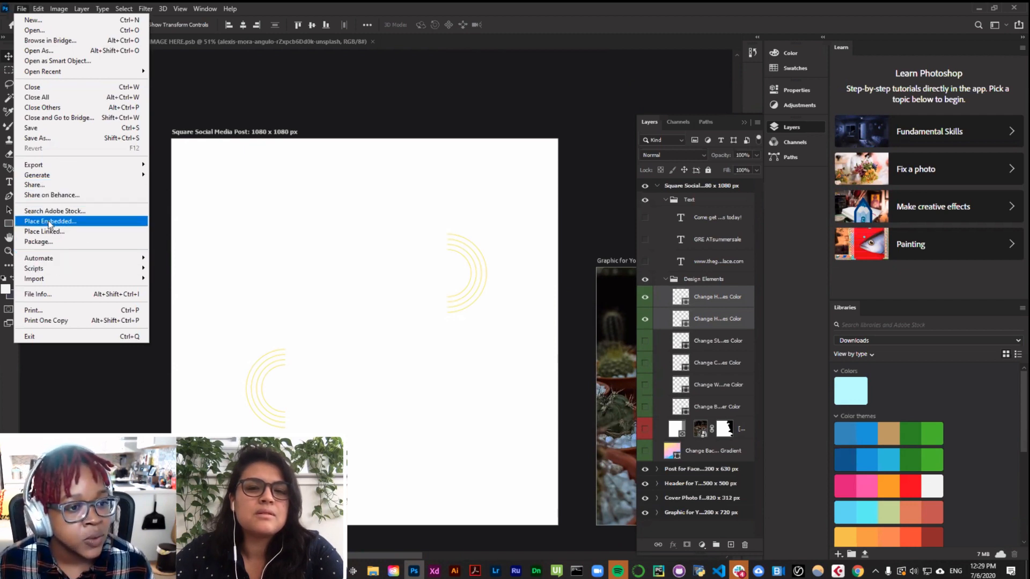
mouse_move(48, 167)
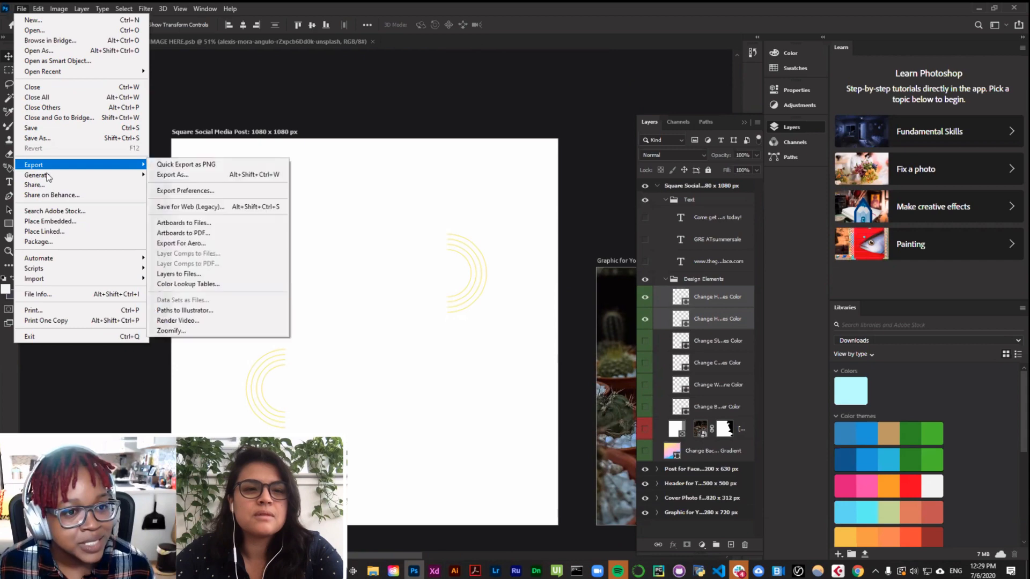
click(182, 163)
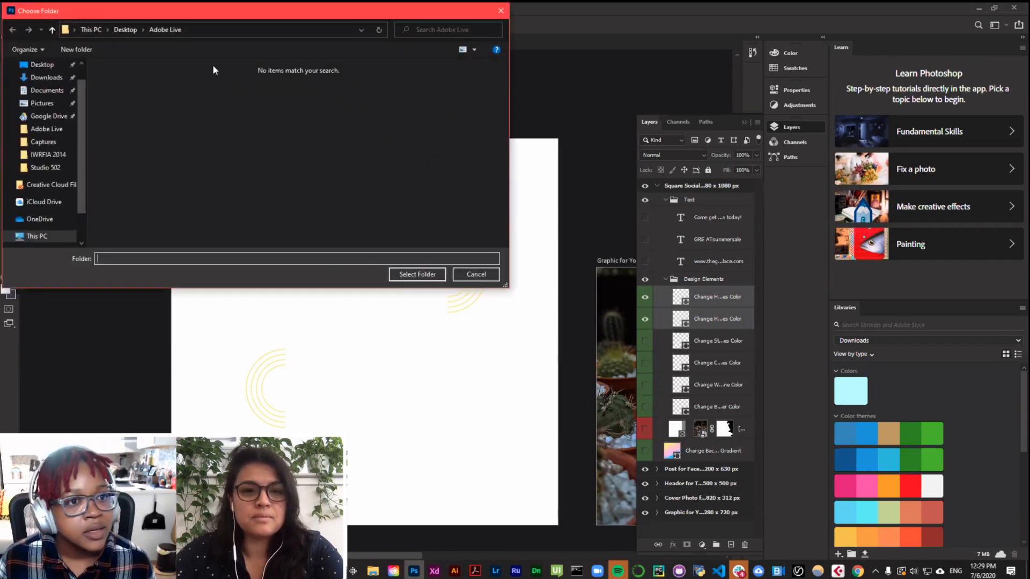
click(168, 31)
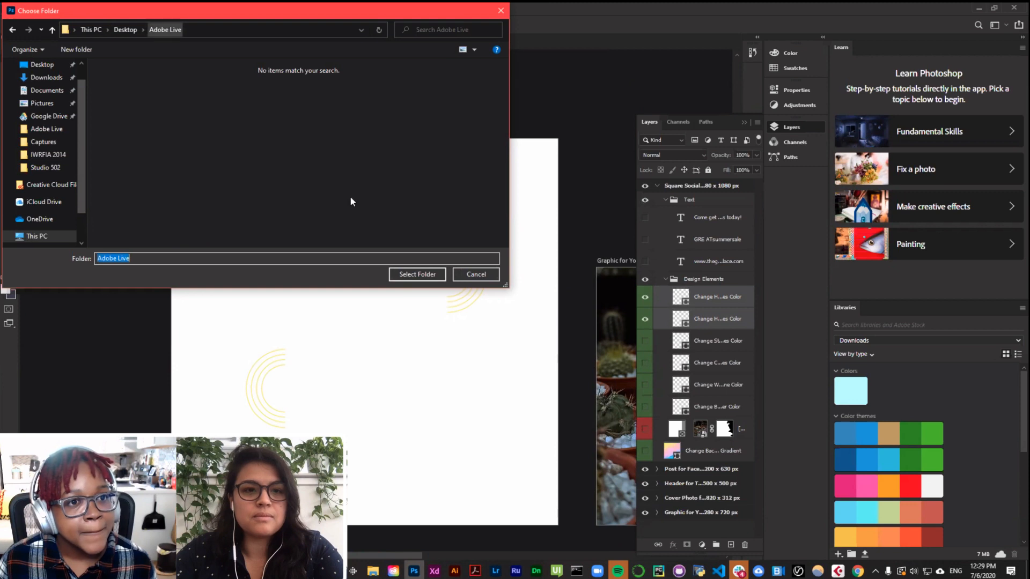
click(434, 276)
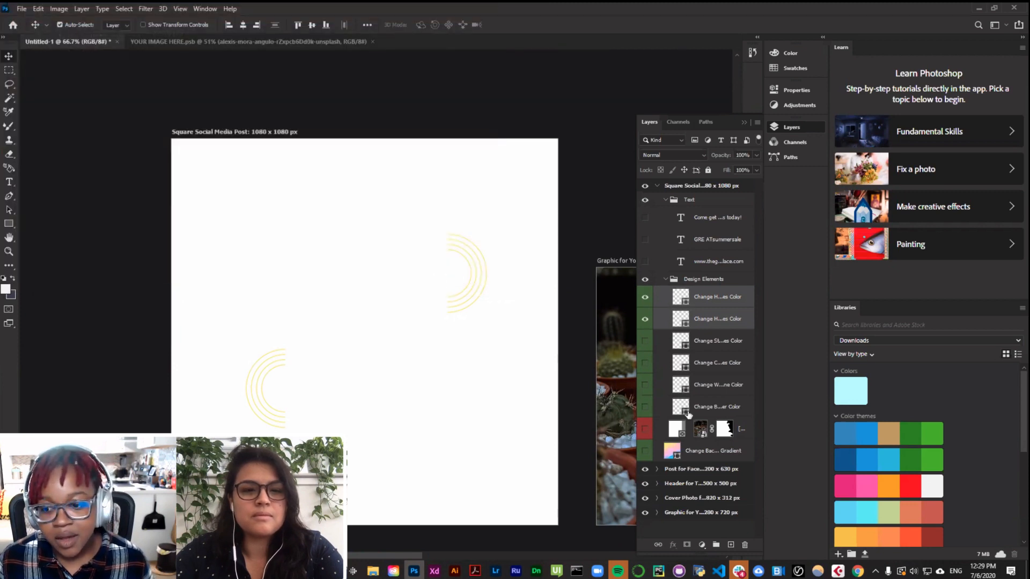
click(645, 451)
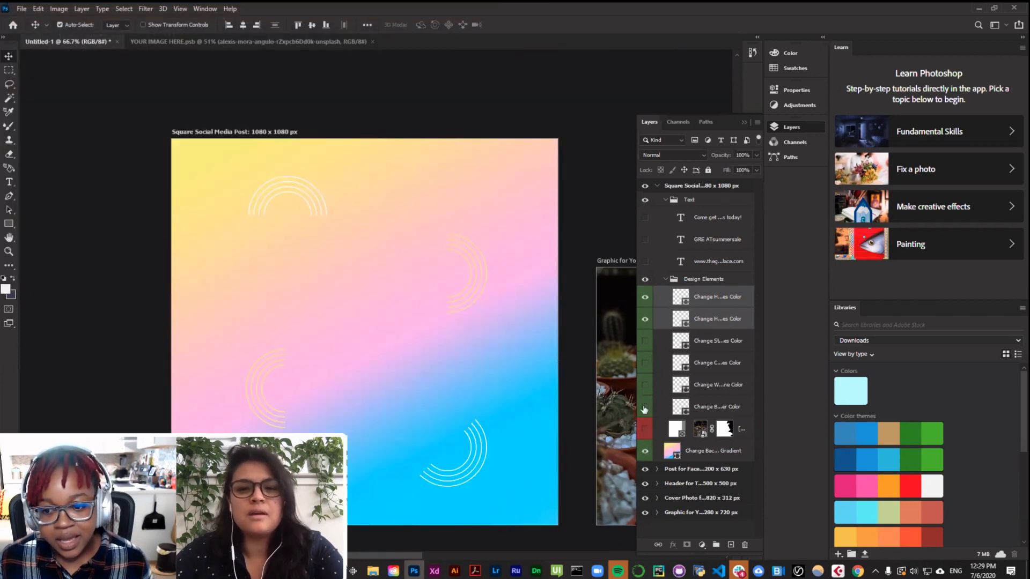
Step: Switch to File Explorer and inspect the exported square post and YouTube graphic PNGs in the Adobe Live folder
click(980, 8)
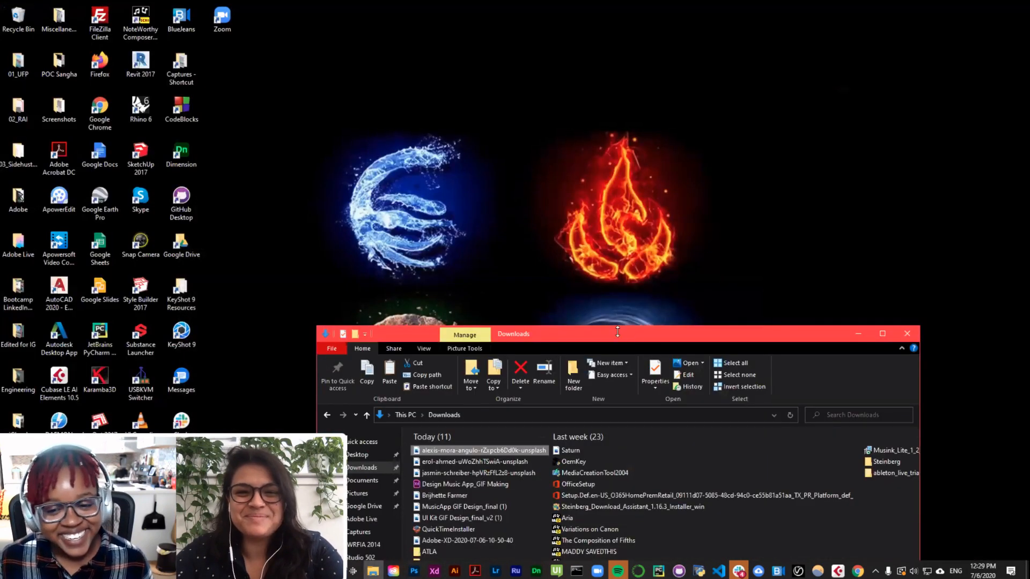
drag(617, 332, 513, 111)
click(366, 305)
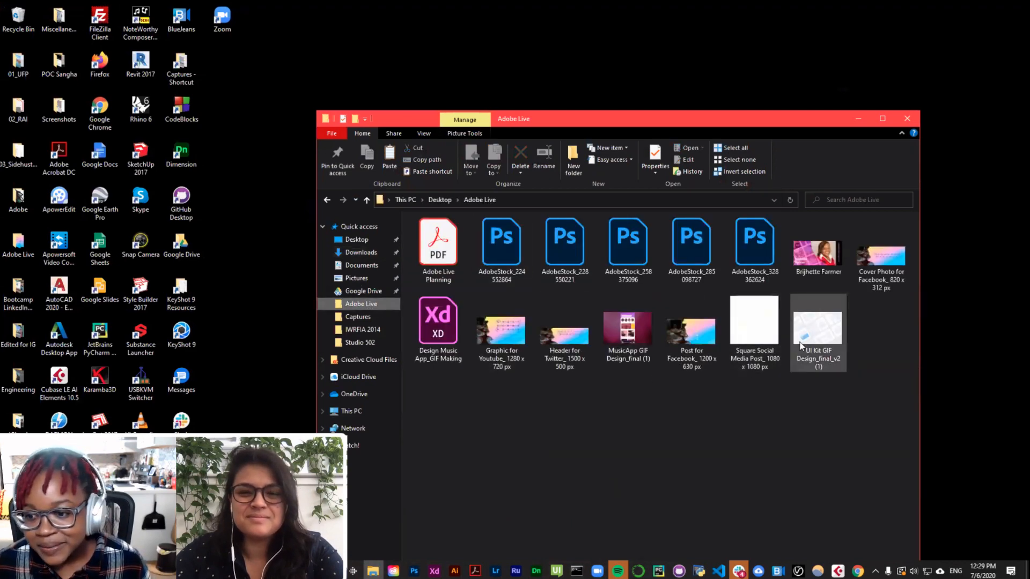
click(756, 332)
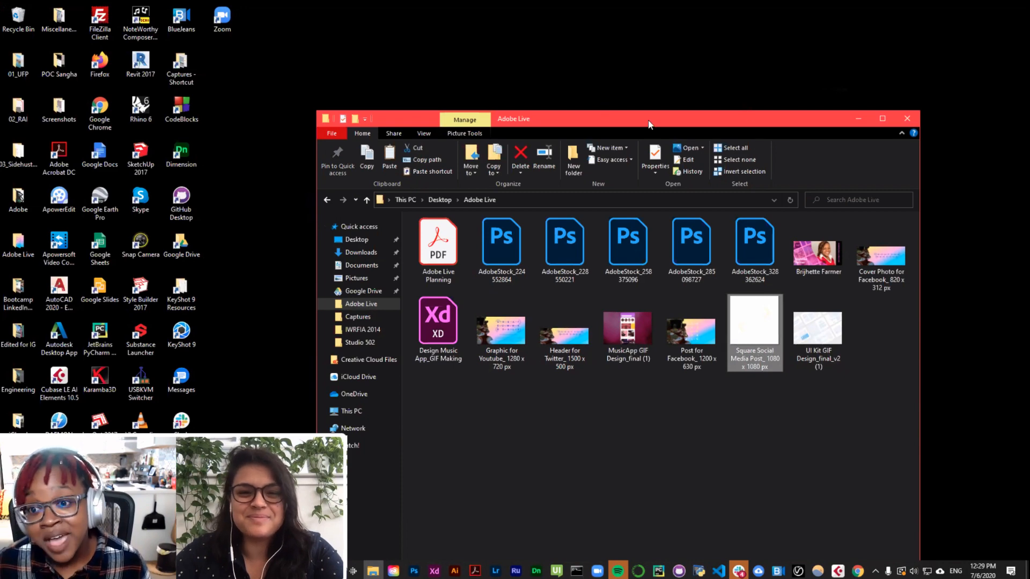
drag(648, 124, 515, 107)
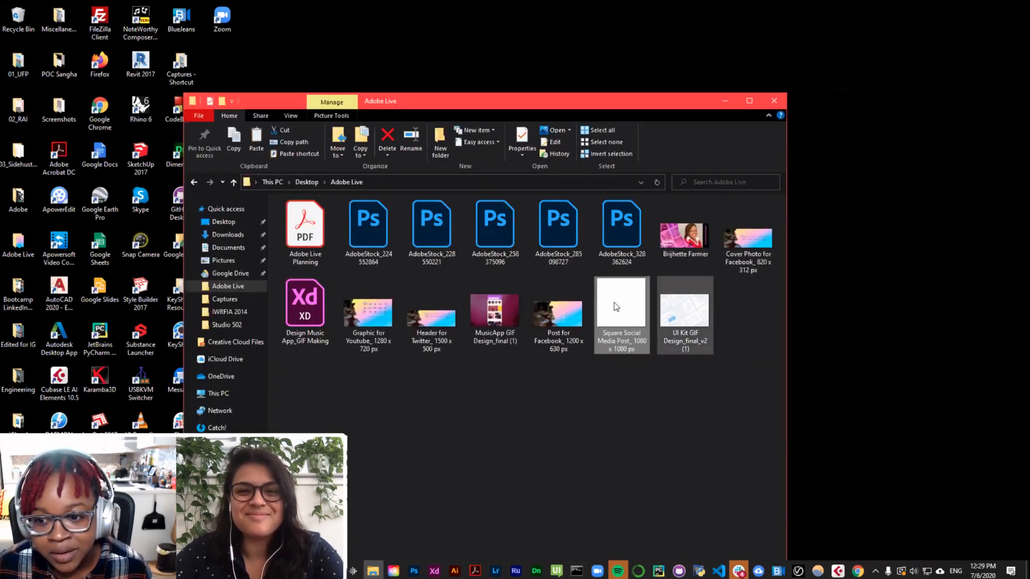
click(361, 320)
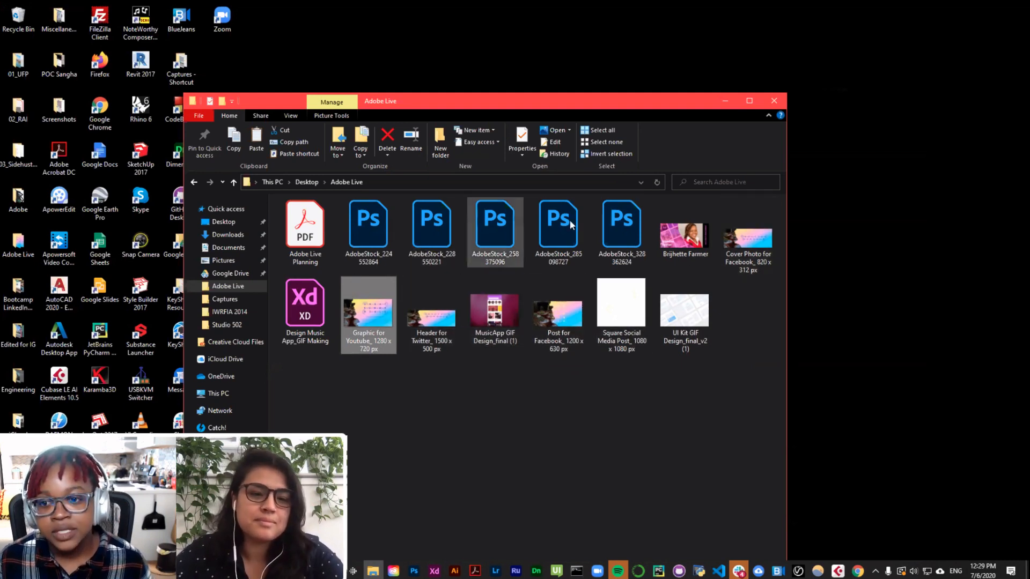
Step: Return to Photoshop and show the square artboard's cactus photo, all hidden Design Elements layers and the three text layers
click(725, 101)
click(413, 570)
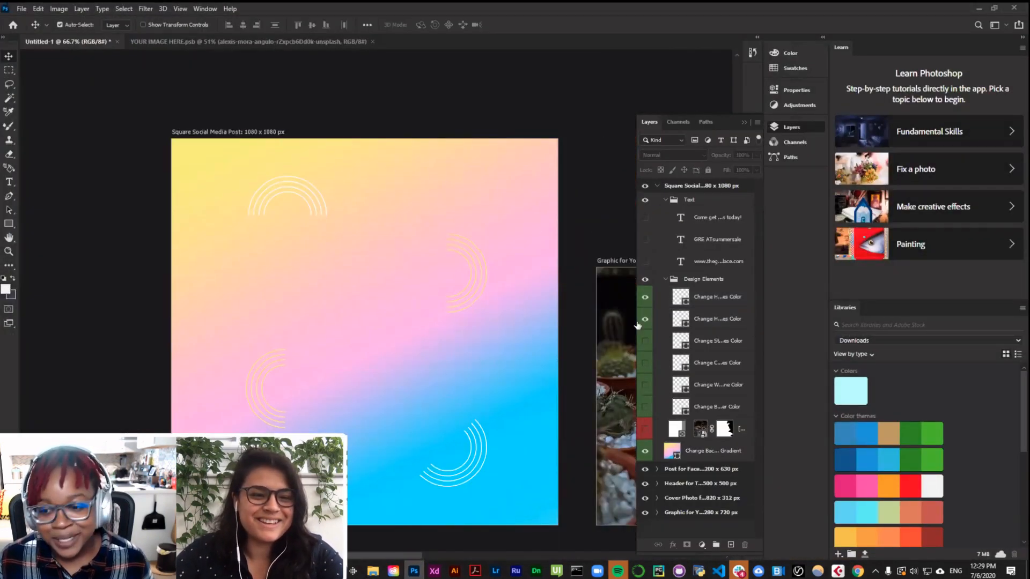
click(644, 429)
drag(647, 410, 646, 341)
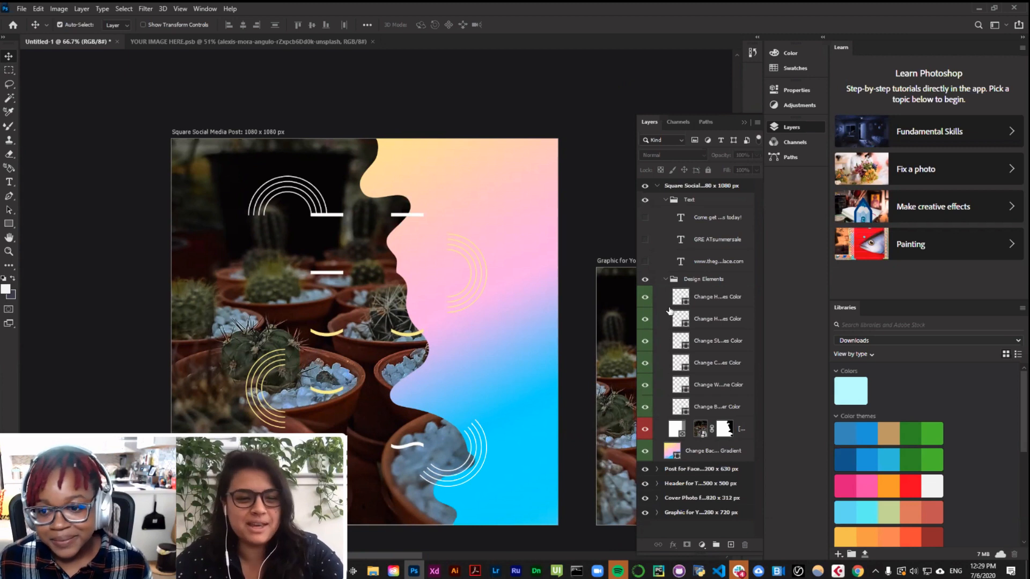
drag(647, 264, 645, 217)
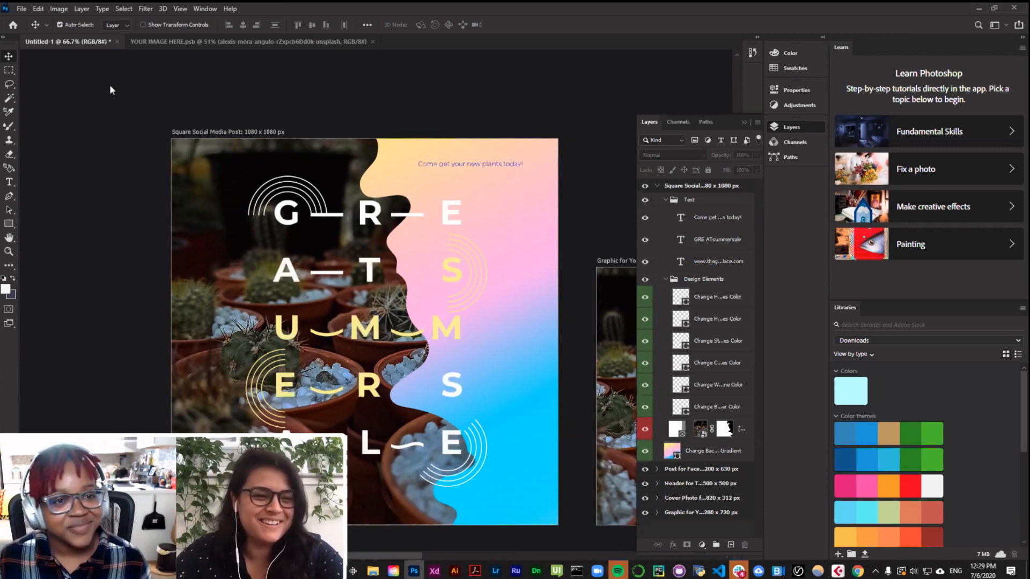
Step: Quick-export the complete Square Social Media Post artboard as PNG into the Adobe Live folder
click(206, 130)
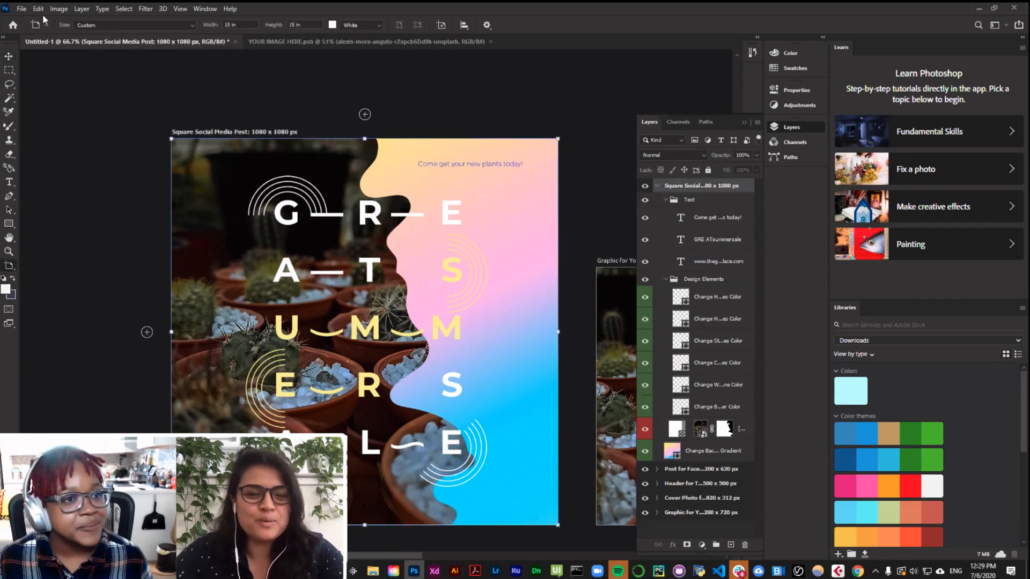
click(22, 8)
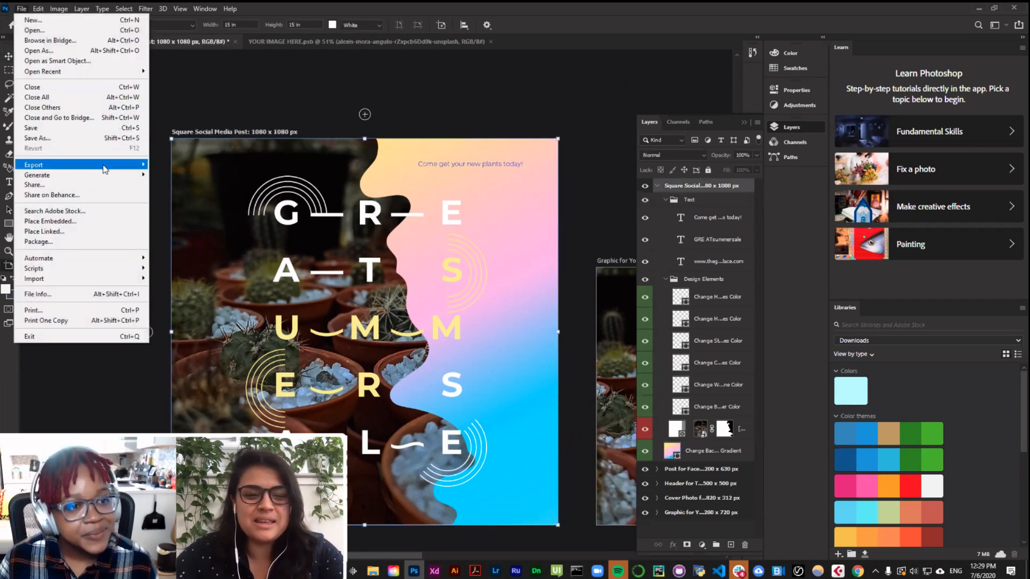
mouse_move(141, 170)
click(183, 164)
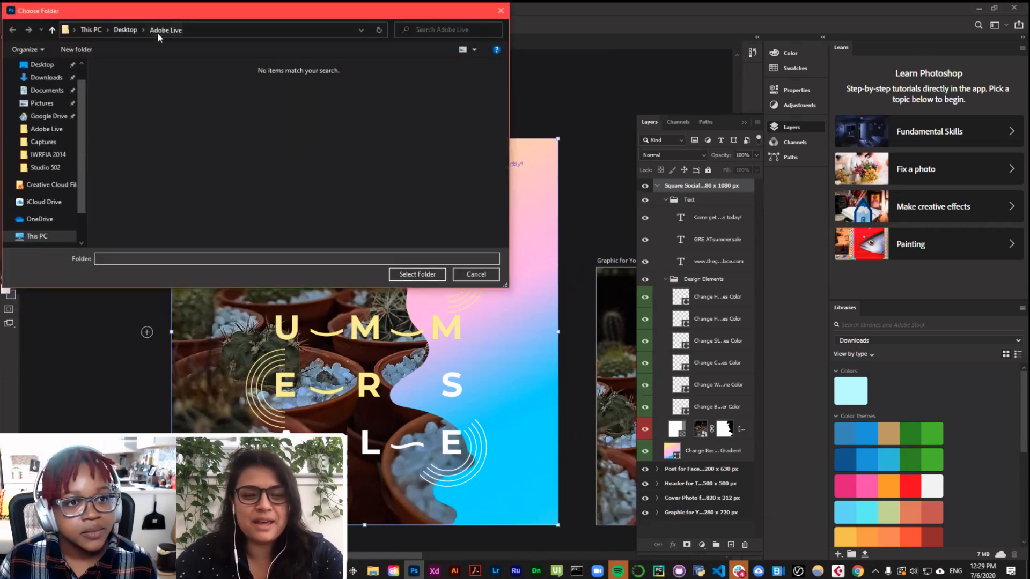
click(439, 273)
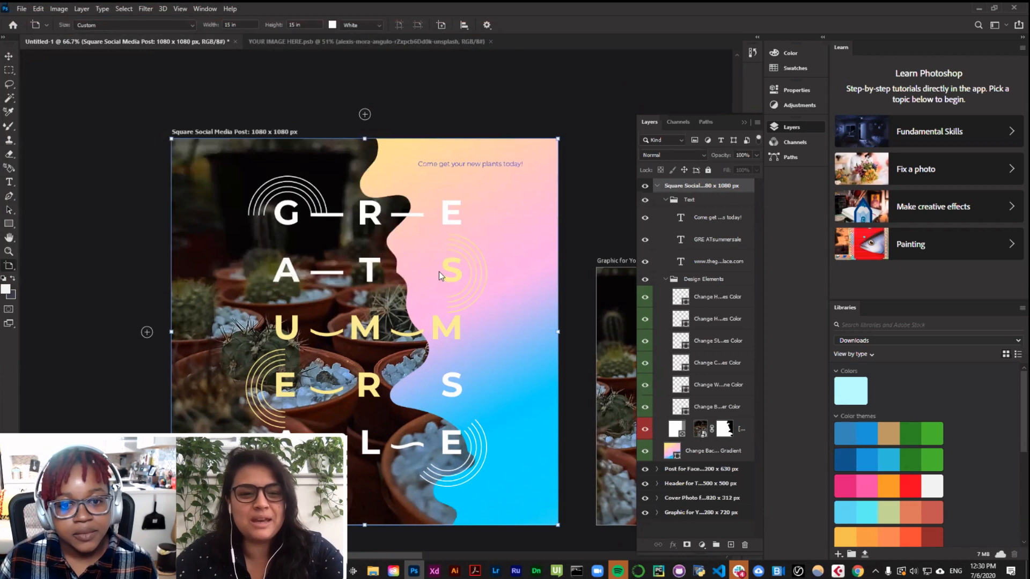
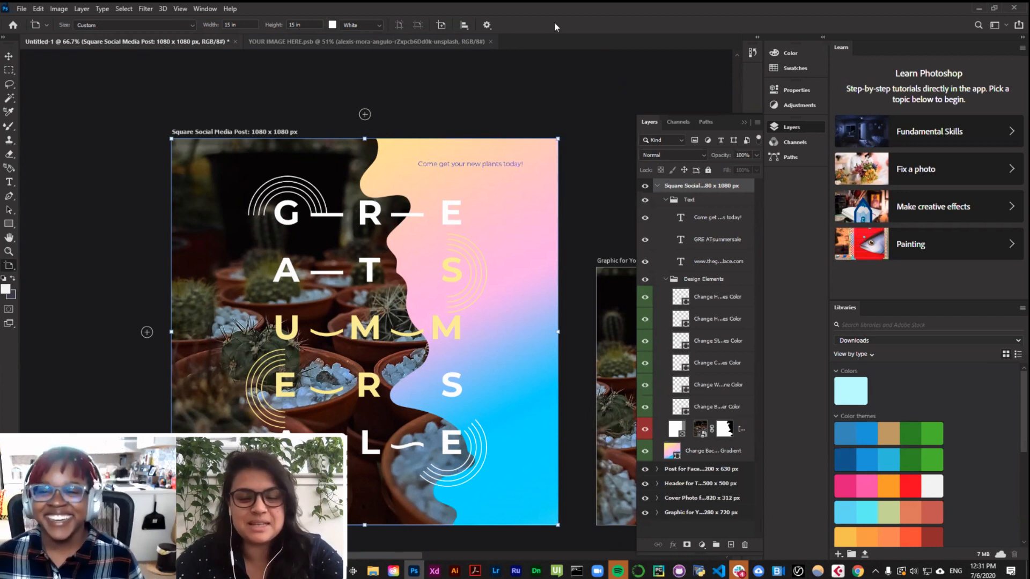
Step: Switch to Adobe XD and delete the iPhone X/XS/11 artboard, keeping only the blank Artboard – 1
click(980, 8)
click(434, 571)
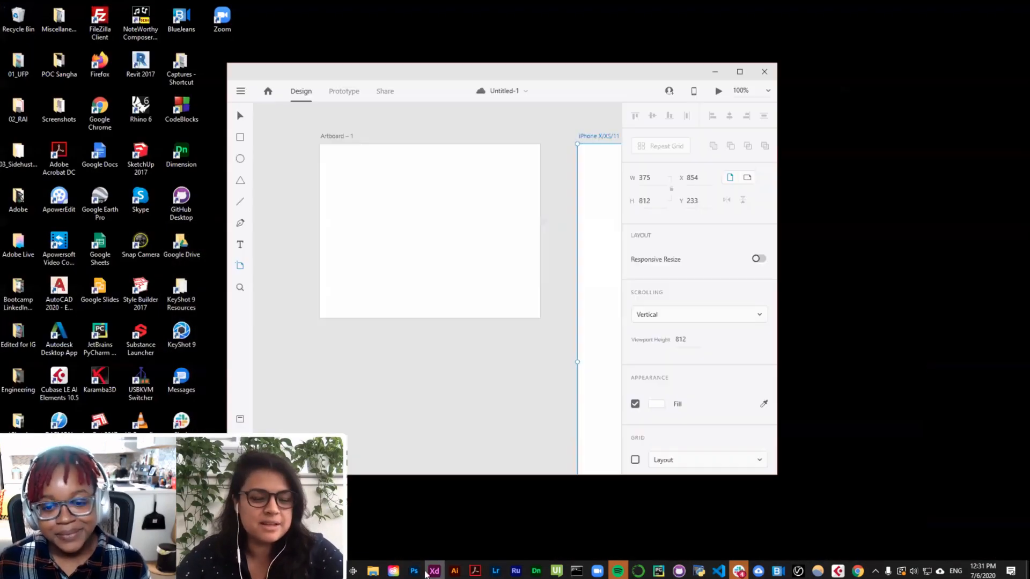
drag(664, 77, 691, 102)
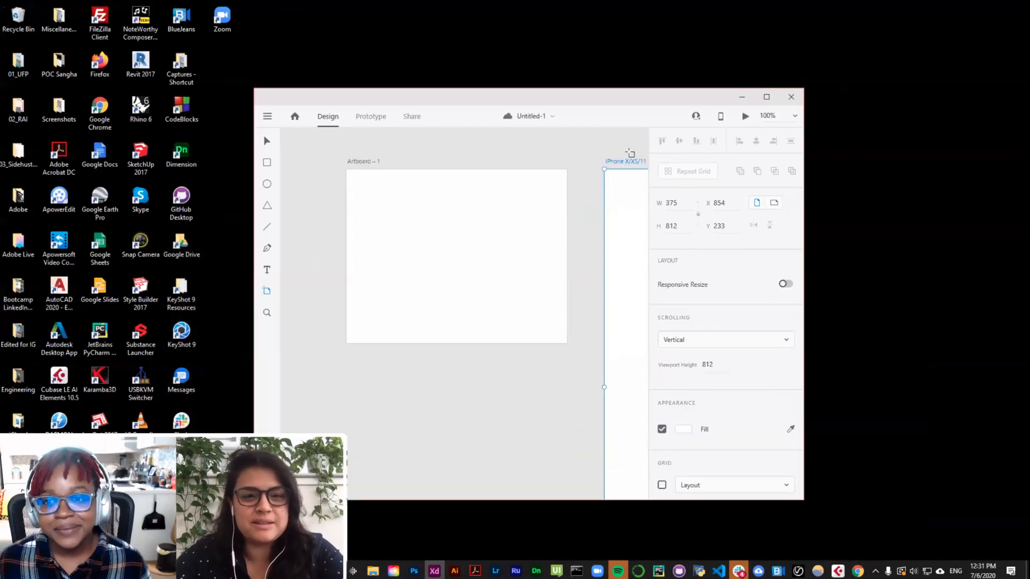
key(Delete)
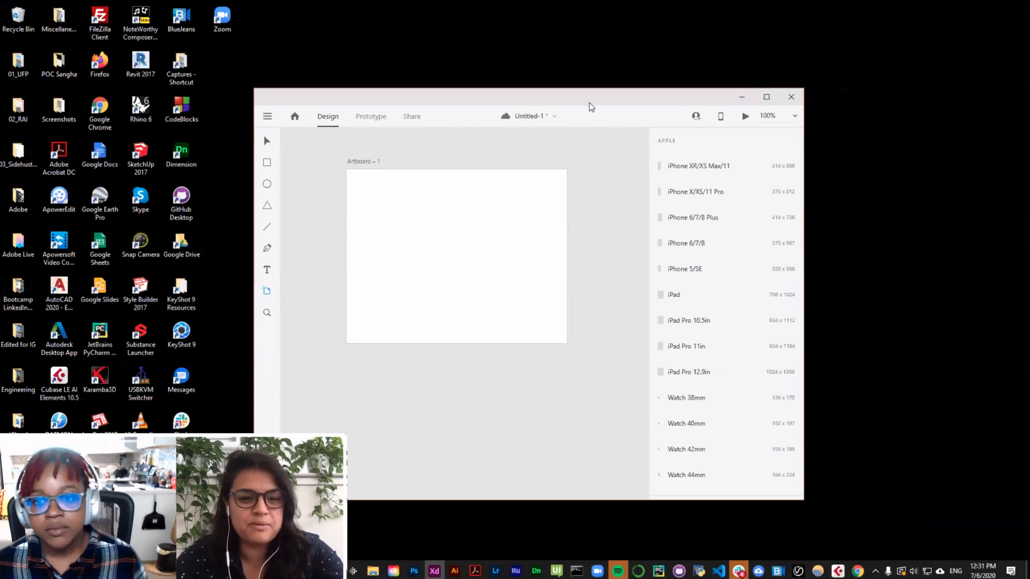
drag(579, 98, 561, 97)
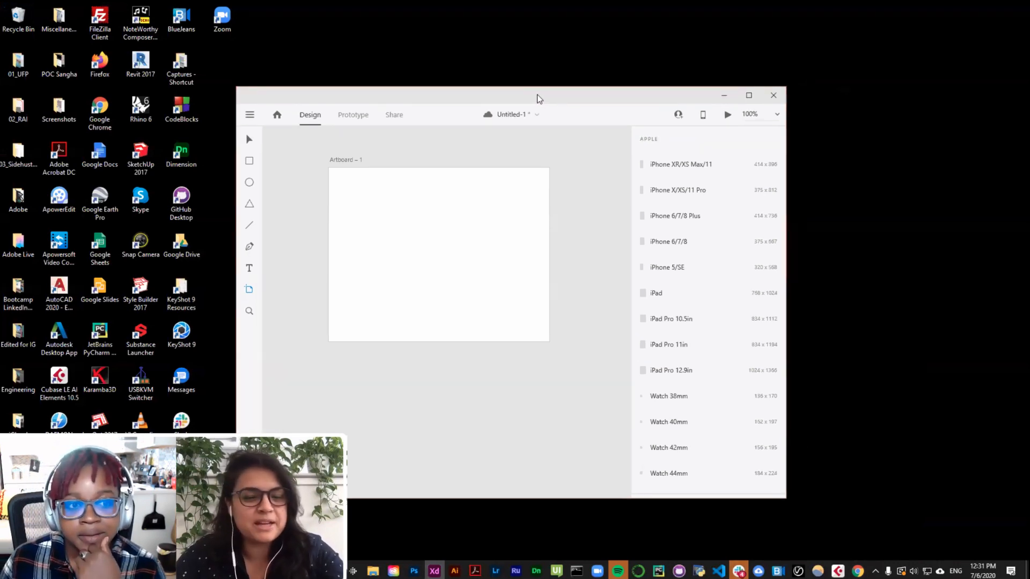
drag(539, 98, 651, 84)
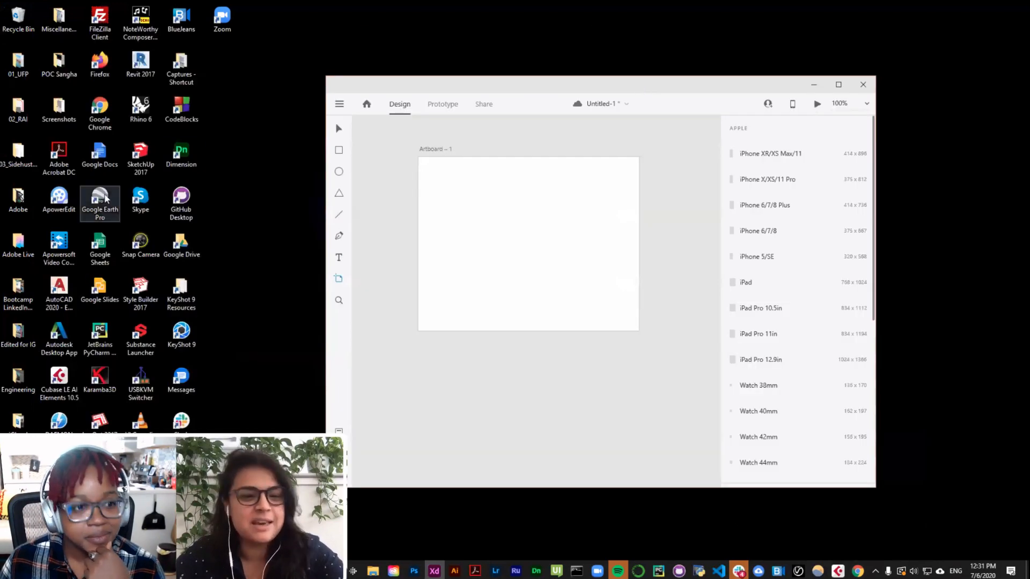
Step: Open the Adobe Live folder from the desktop and view the exported Square Social Media Post PNG
double_click(10, 248)
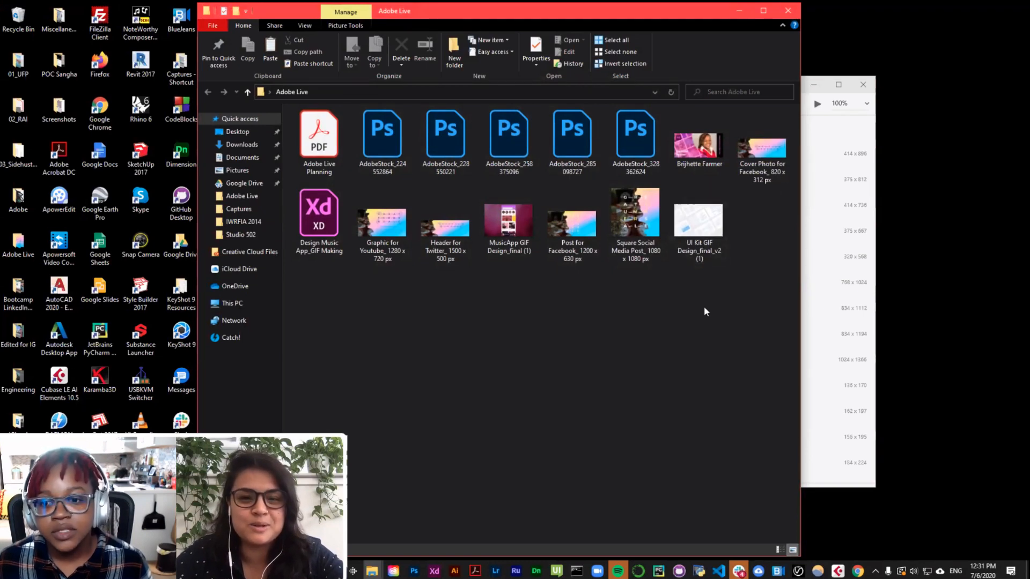
click(635, 204)
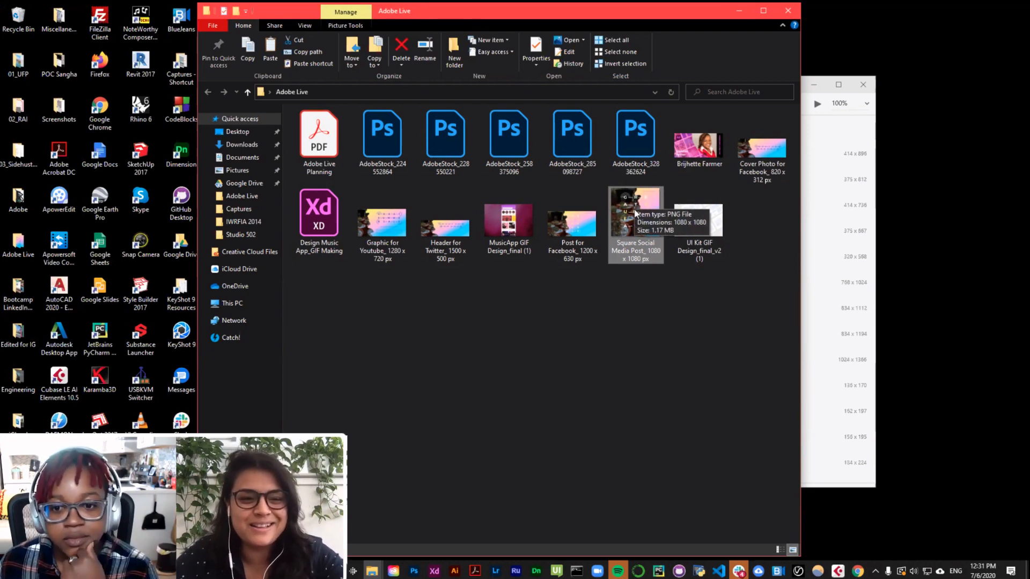
double_click(633, 202)
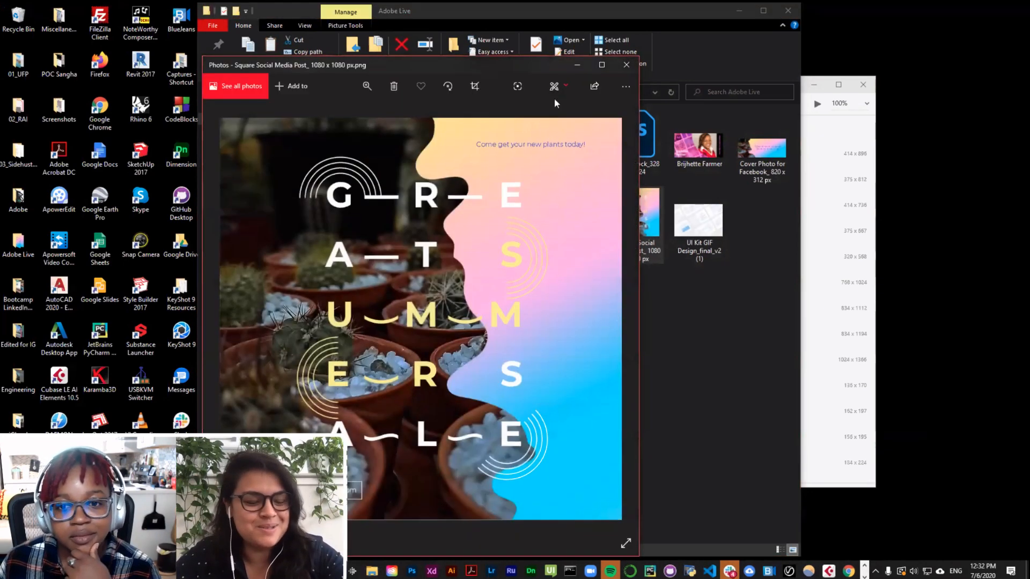
drag(574, 68, 640, 65)
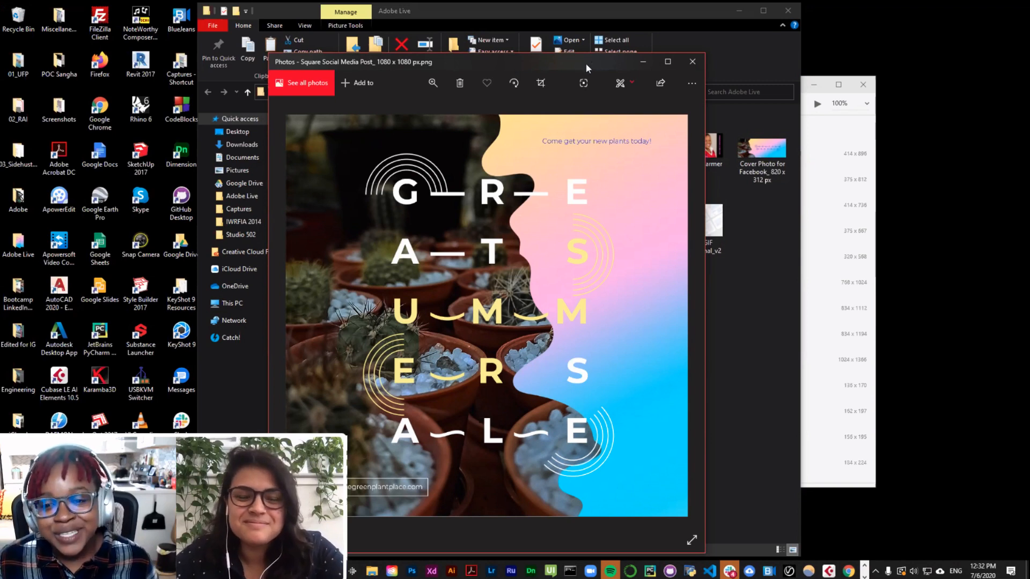
drag(585, 63, 591, 55)
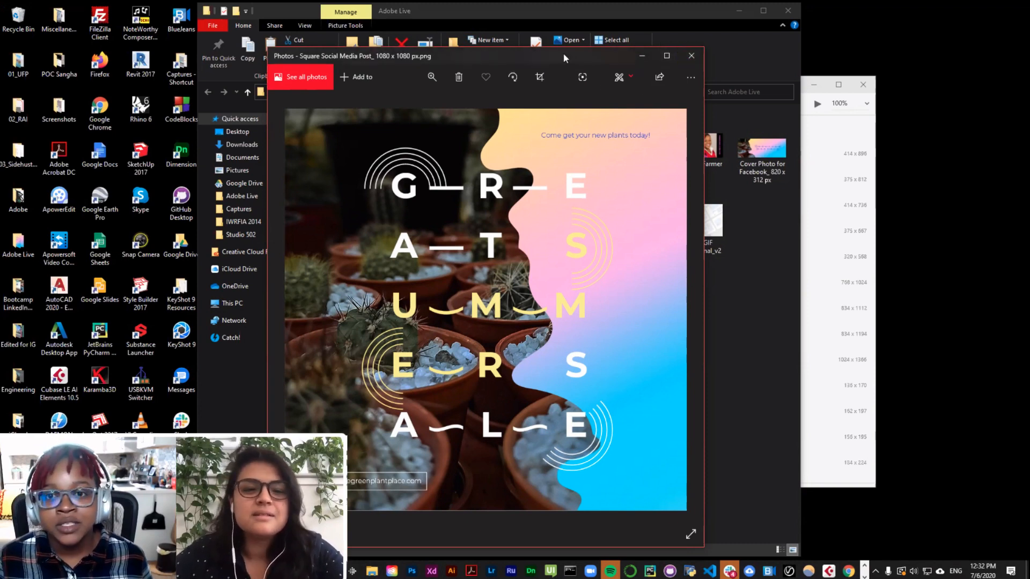
drag(563, 53, 521, 53)
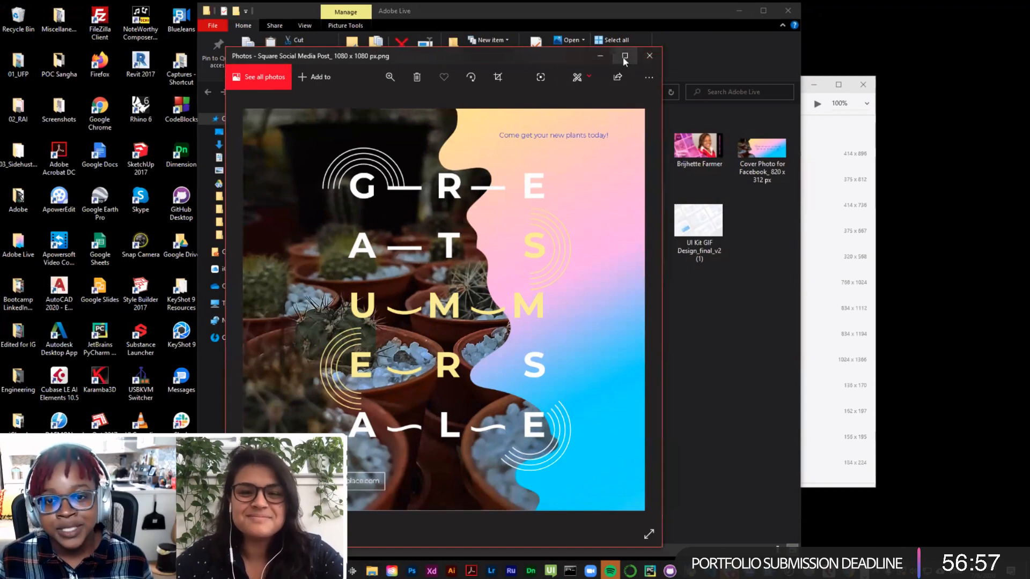
click(649, 56)
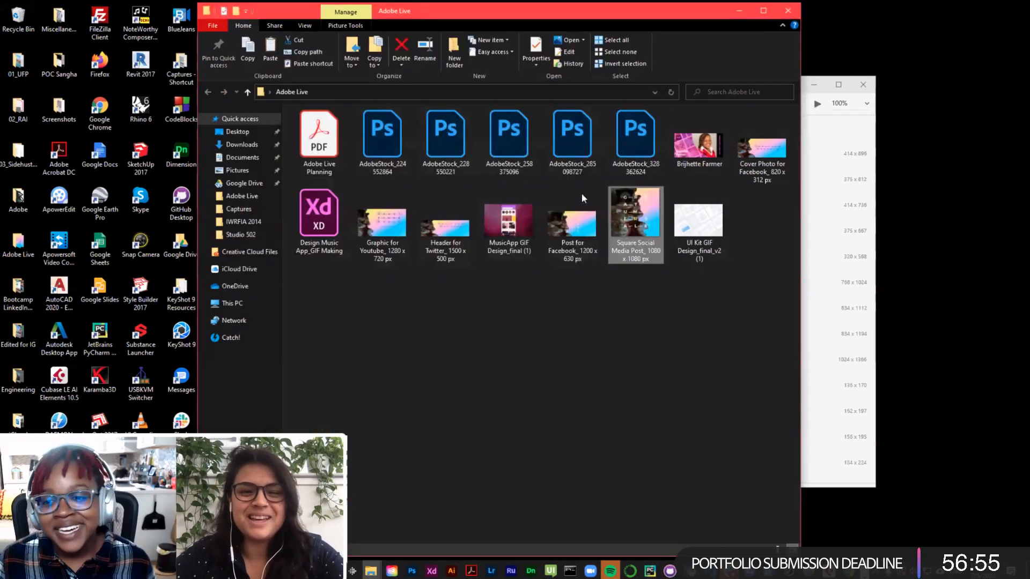
Step: View the exported Post for Facebook PNG from the Adobe Live folder and close the image viewer
double_click(577, 226)
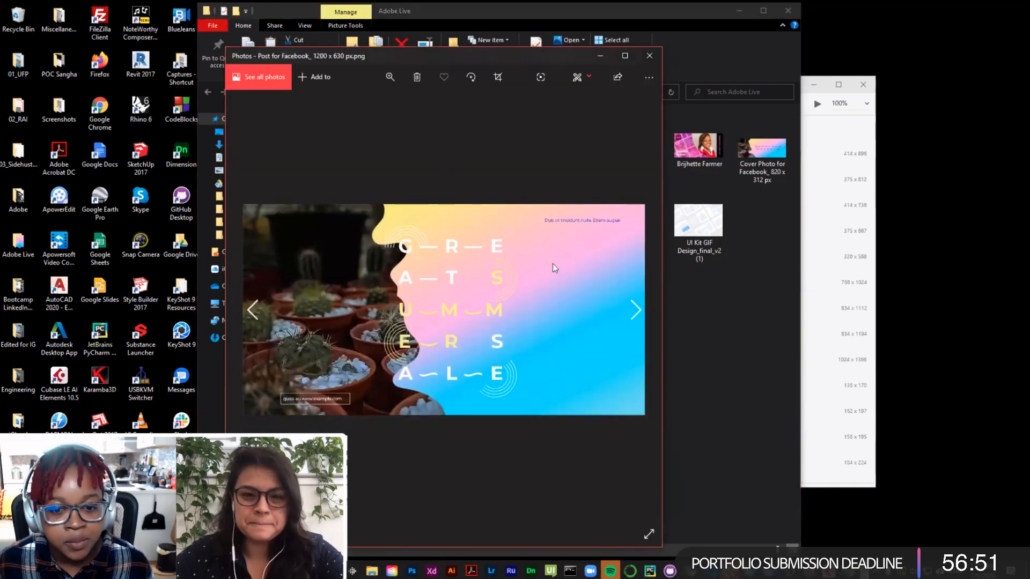
click(649, 56)
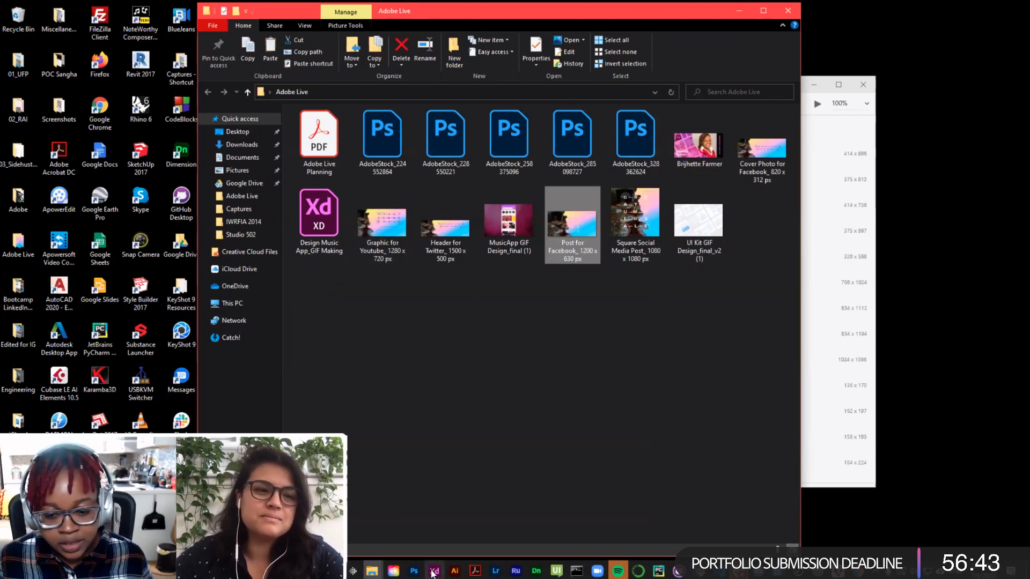
Step: Switch to Adobe XD, delete the blank Artboard – 1 and close the untitled document without saving
mouse_move(434, 573)
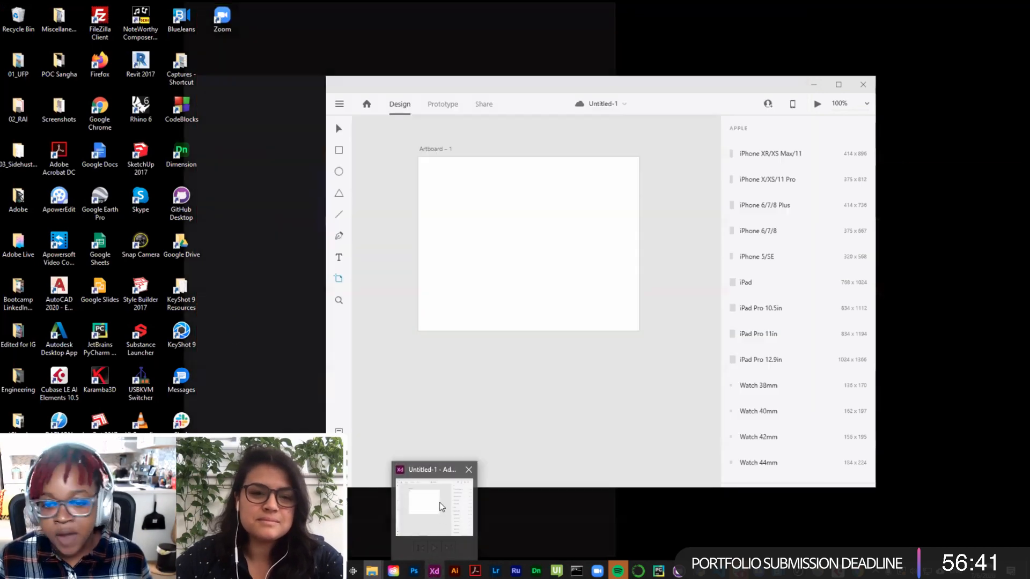
click(440, 503)
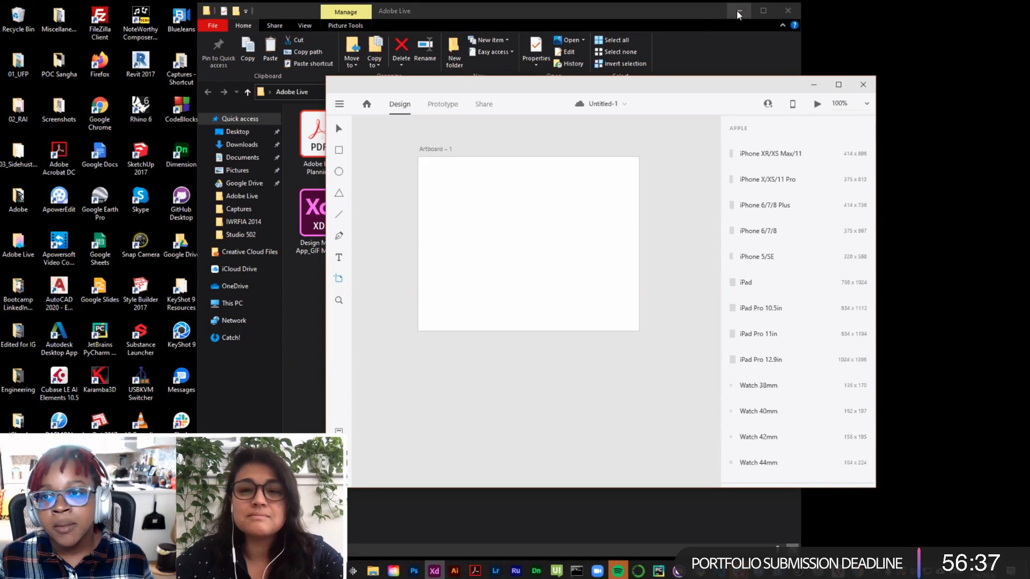
double_click(695, 86)
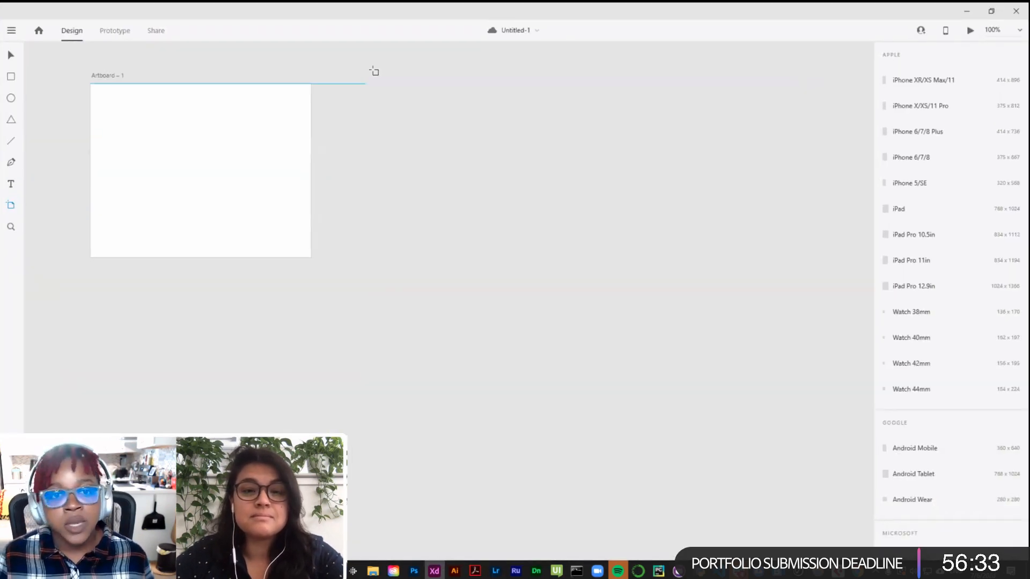
click(106, 77)
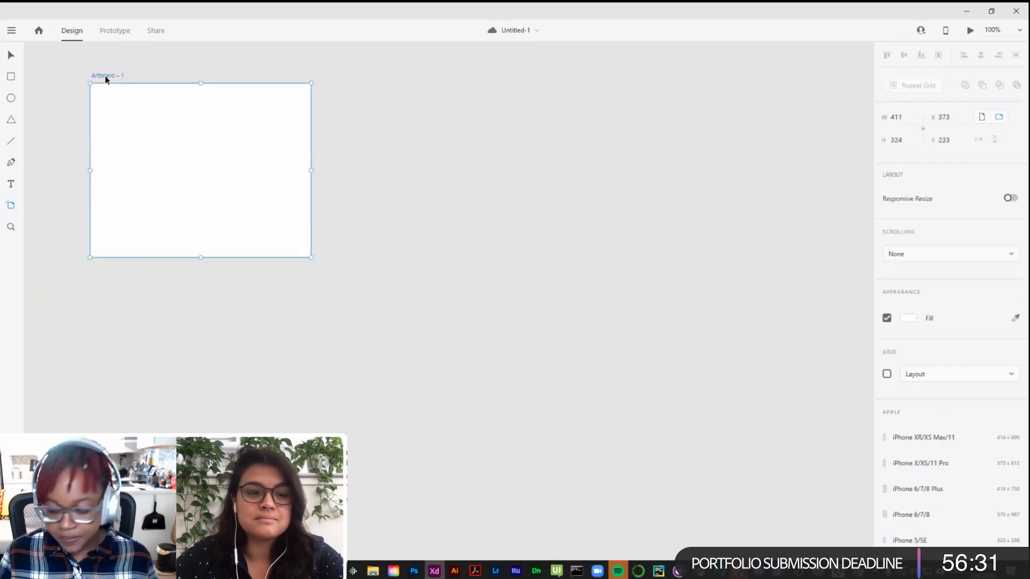
key(Delete)
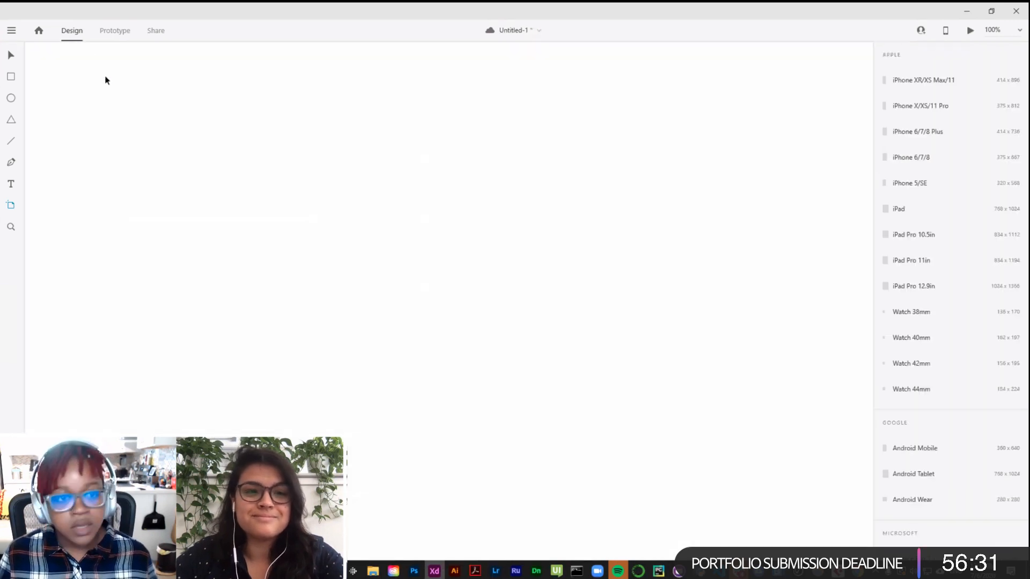
click(1022, 10)
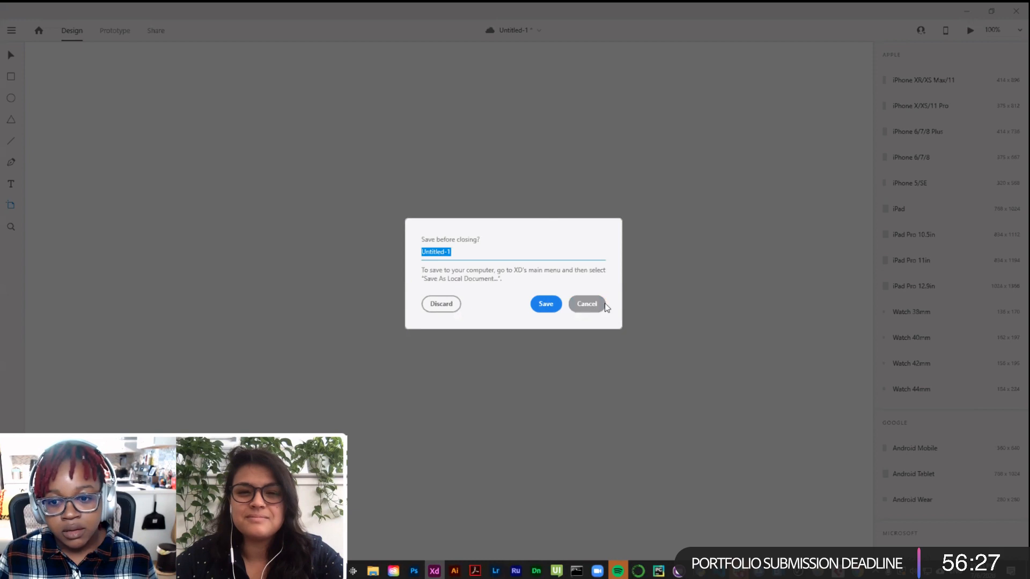
click(587, 304)
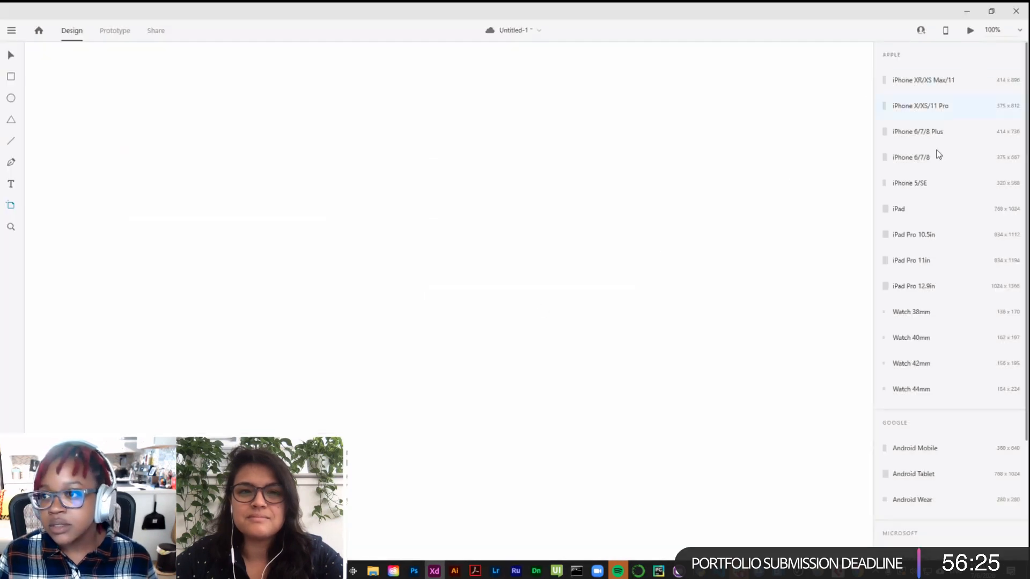
click(1016, 11)
click(445, 305)
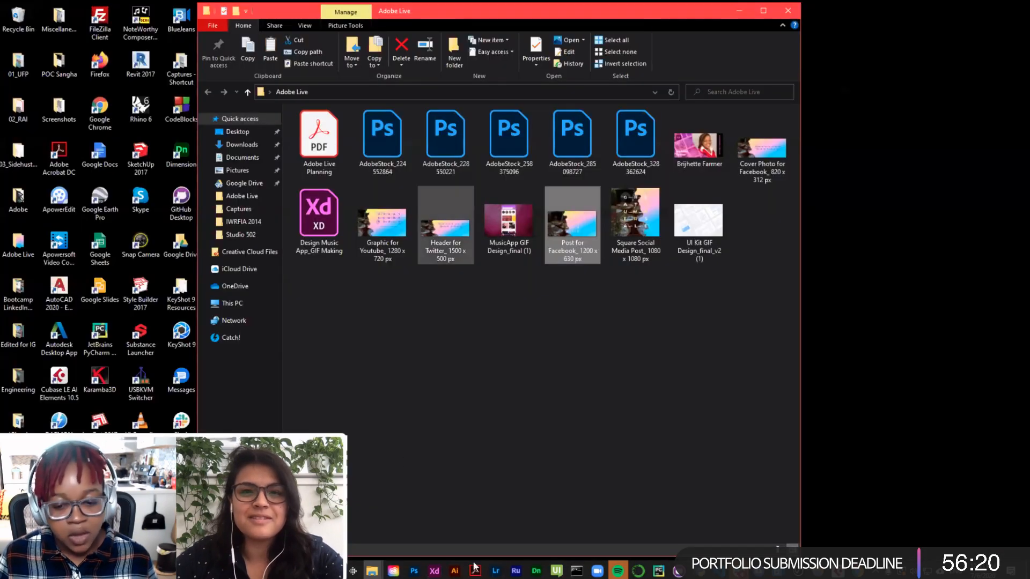
Step: Reopen Adobe XD and maximize its home window
click(434, 570)
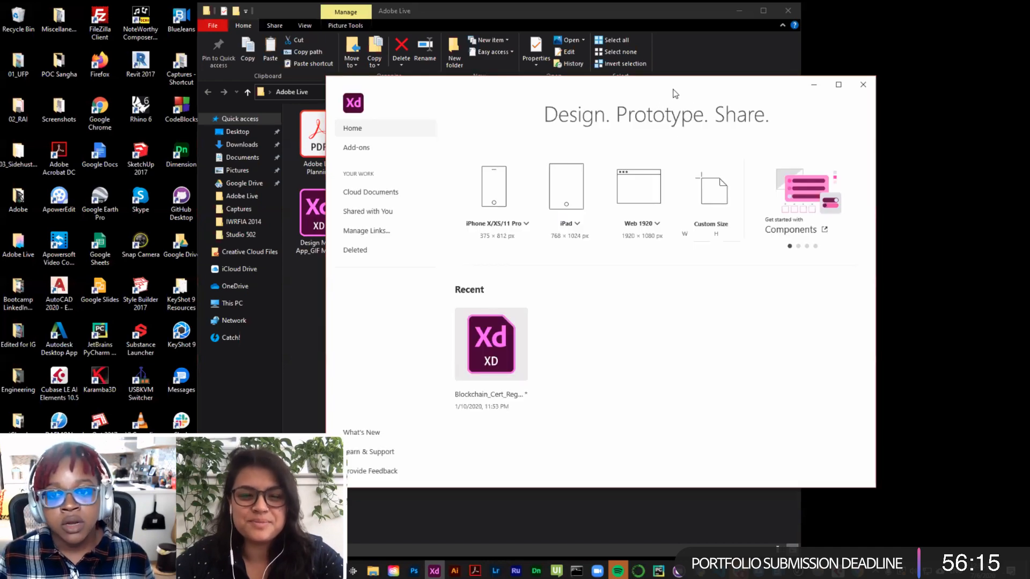
drag(673, 92, 572, 85)
click(723, 74)
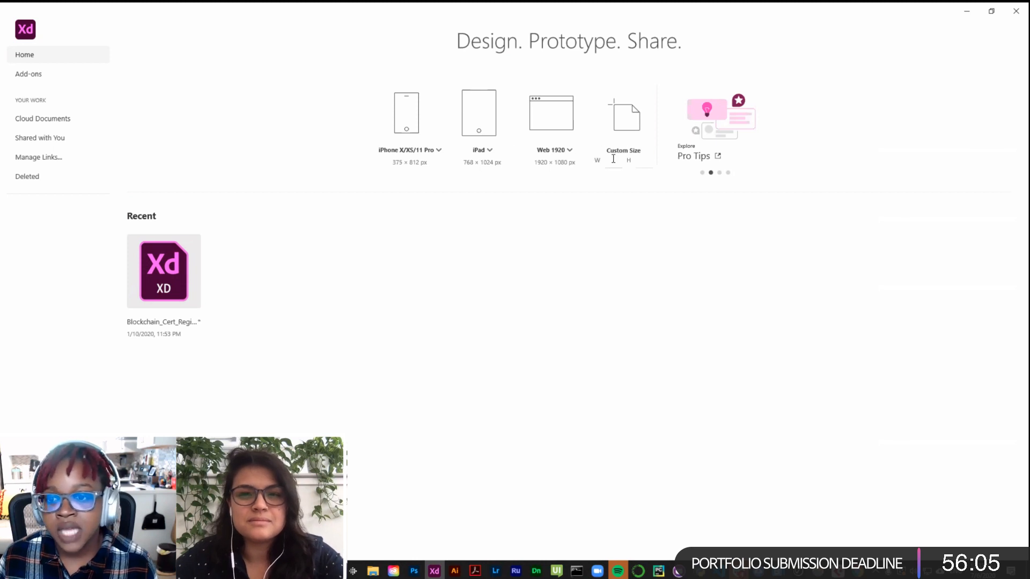
Step: Check the square artboard's pixel size in Photoshop and create a custom 1080 × 1080 document in Adobe XD
click(414, 570)
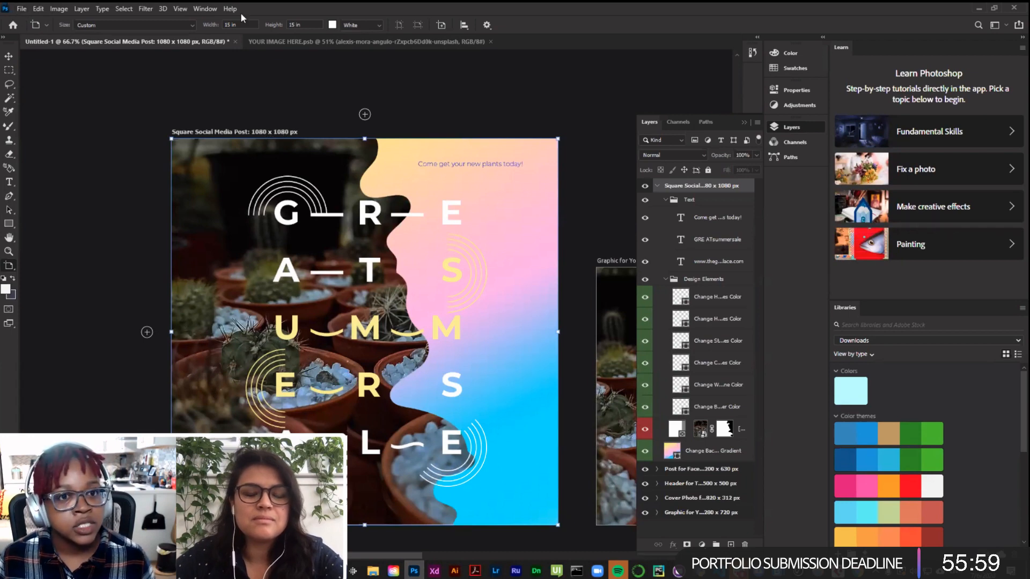
double_click(278, 11)
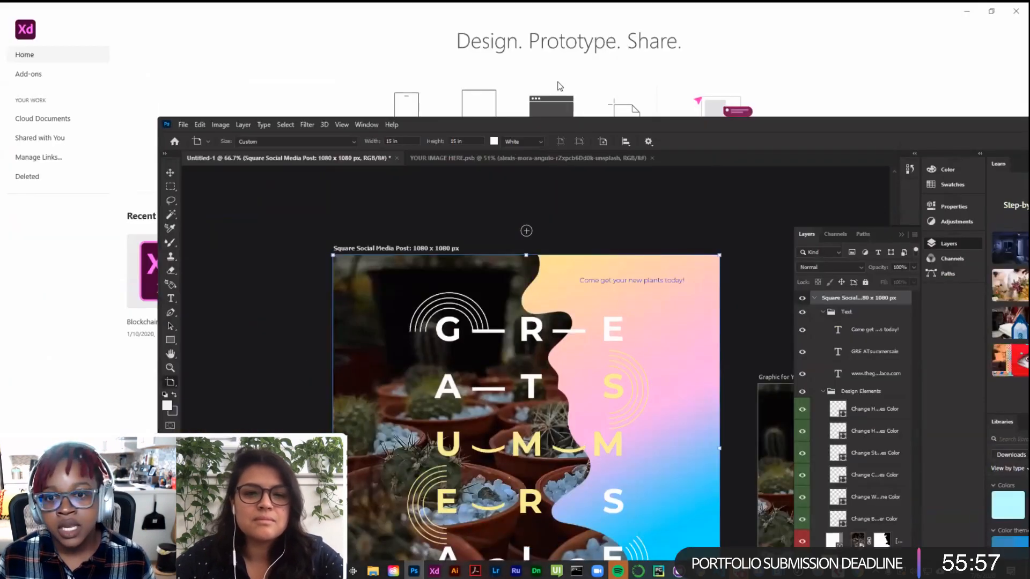
click(276, 111)
click(617, 161)
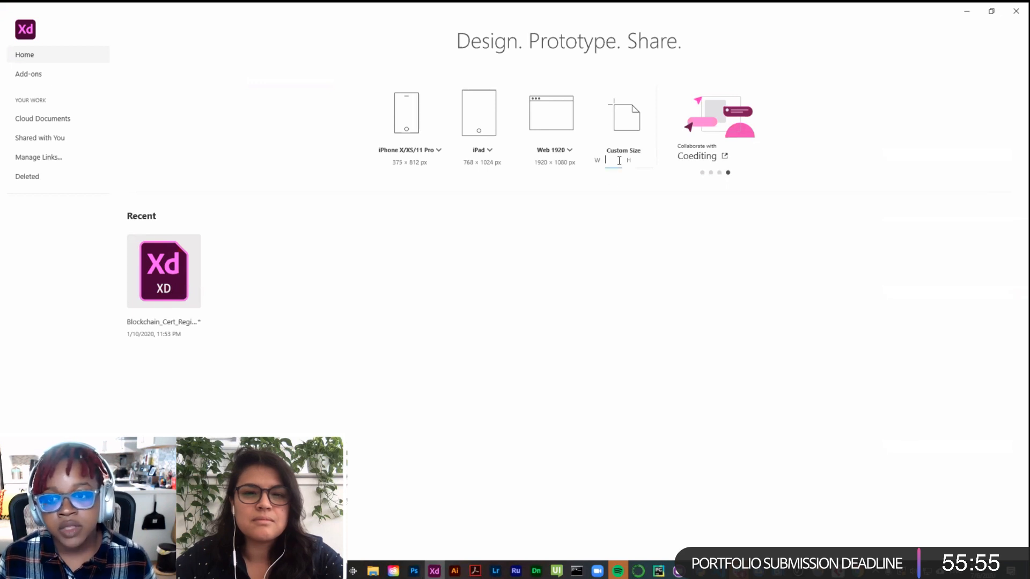
text(1080)
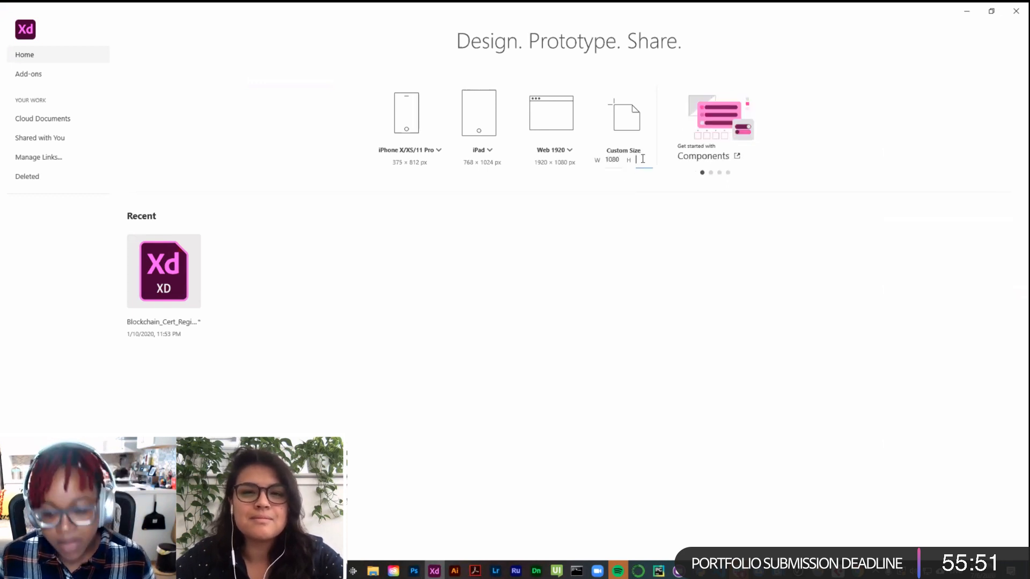
click(642, 158)
text(1080)
key(Return)
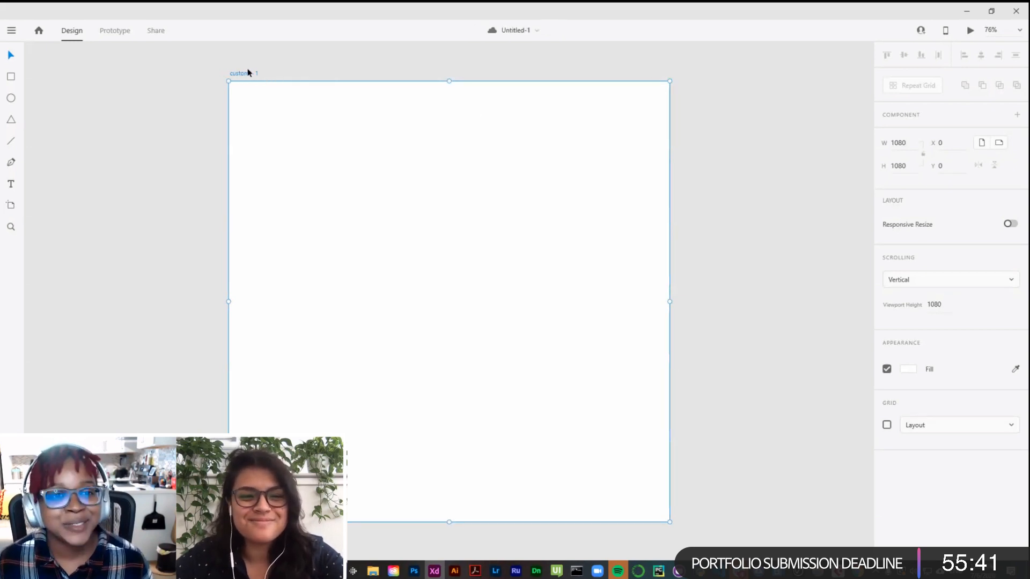
click(660, 73)
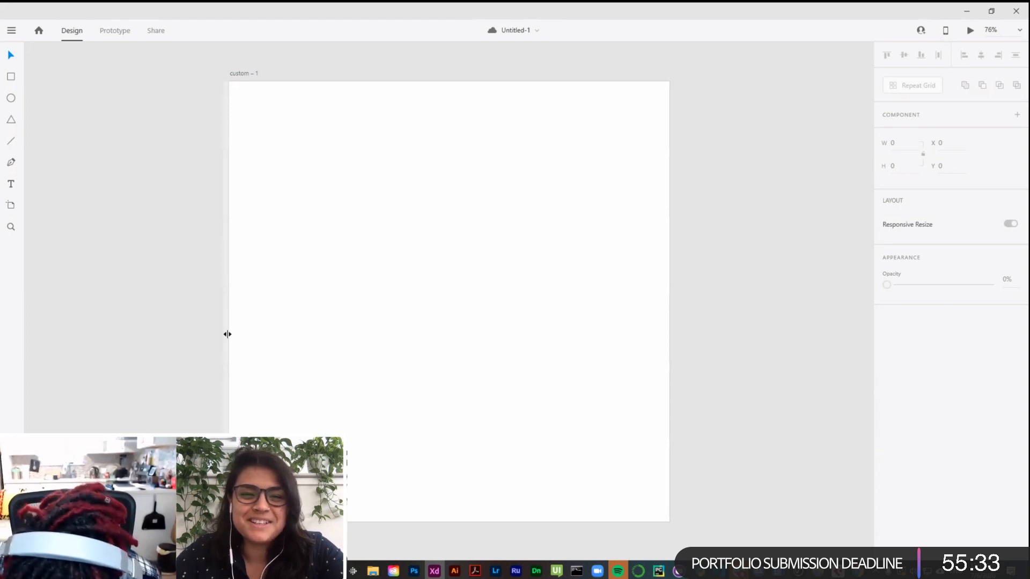
key(ctrl+minus)
key(ctrl+minus)
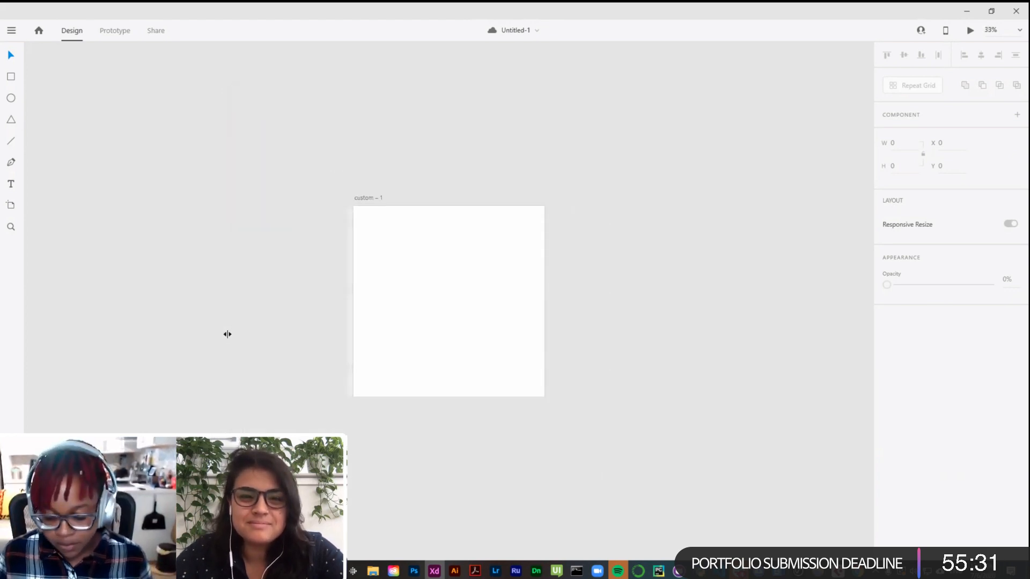
key(ctrl+minus)
key(ctrl+plus)
key(ctrl+plus)
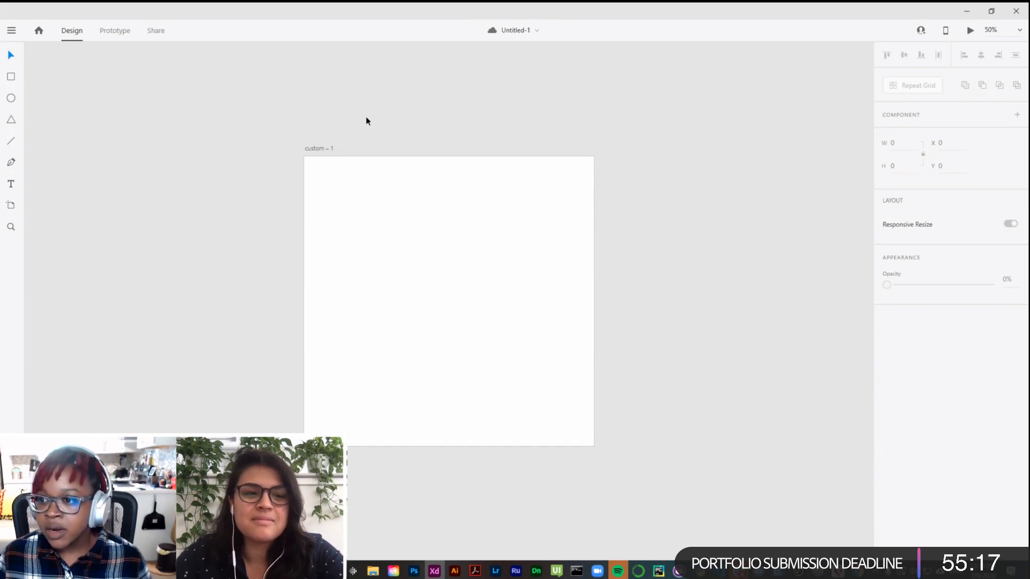
scroll(549, 340, up, 1)
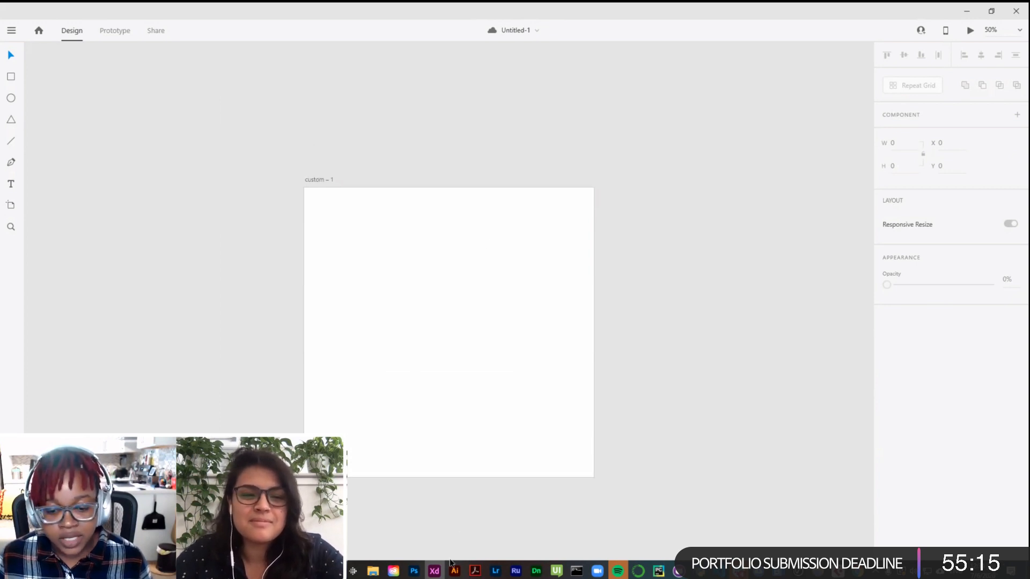
Step: Switch to Photoshop and maximize its window with the Square Social Media Post artboard in view
click(419, 575)
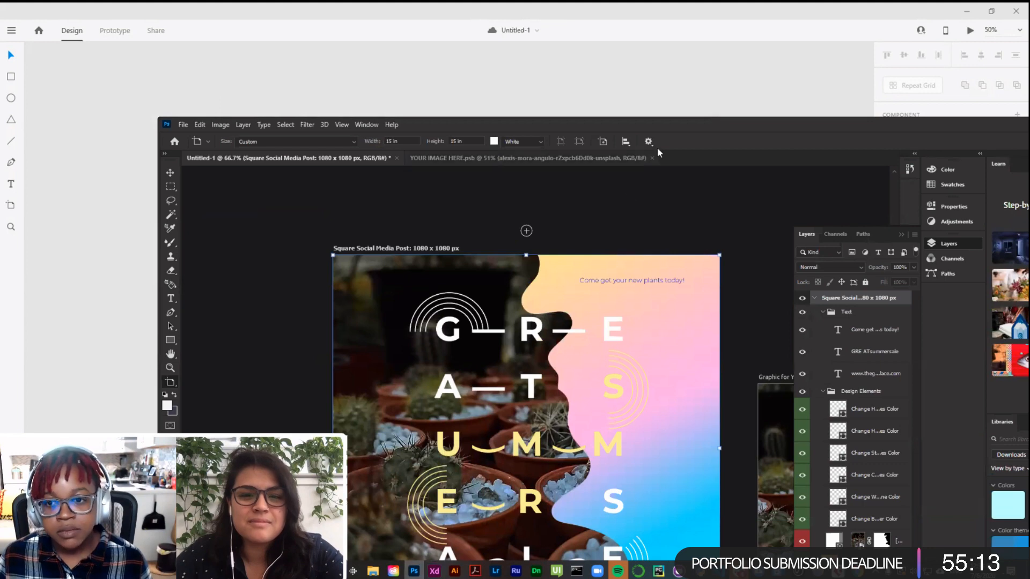
drag(660, 121, 600, 39)
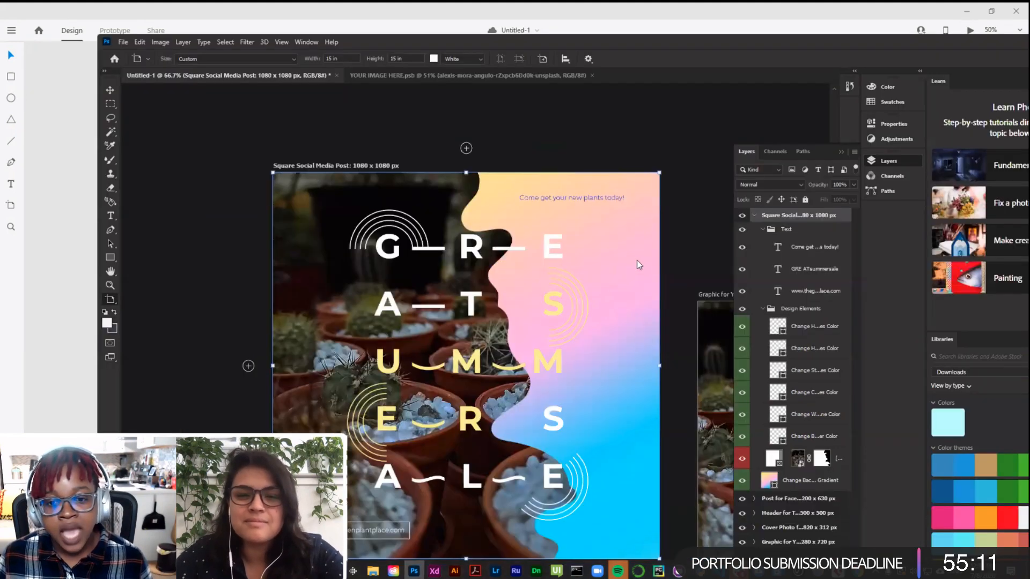
scroll(636, 260, down, 1)
scroll(637, 261, down, 1)
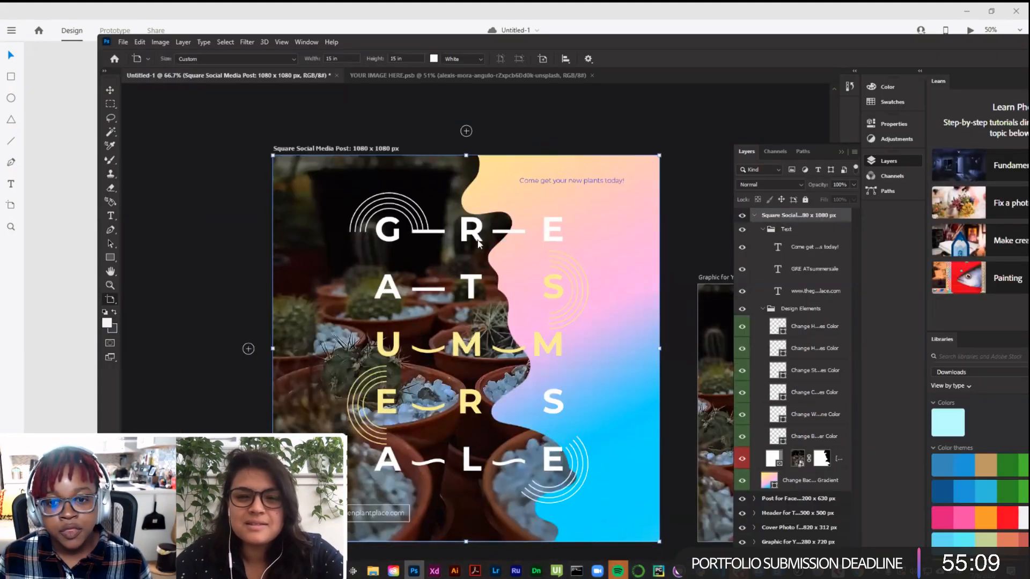
double_click(616, 37)
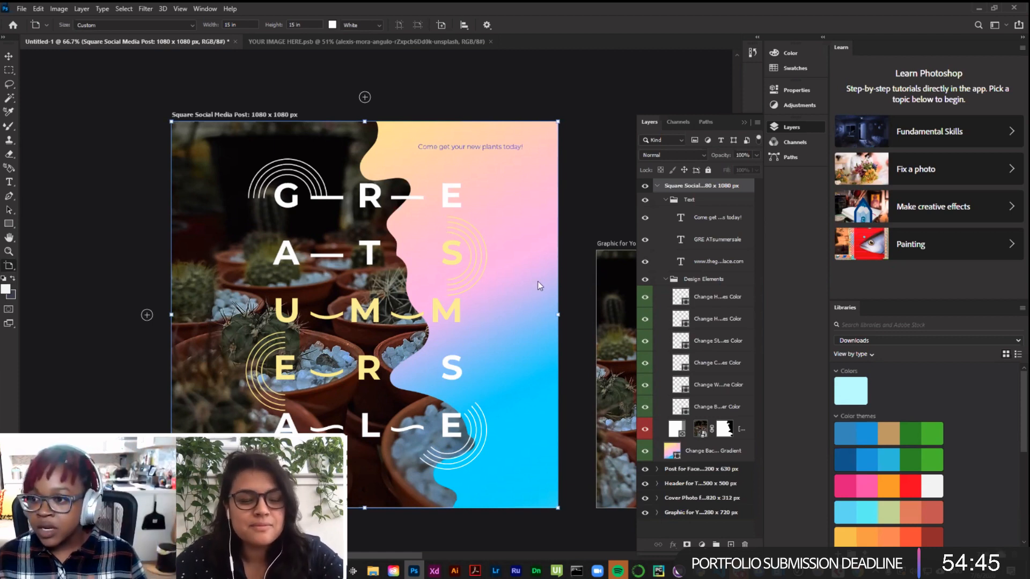
scroll(516, 266, up, 1)
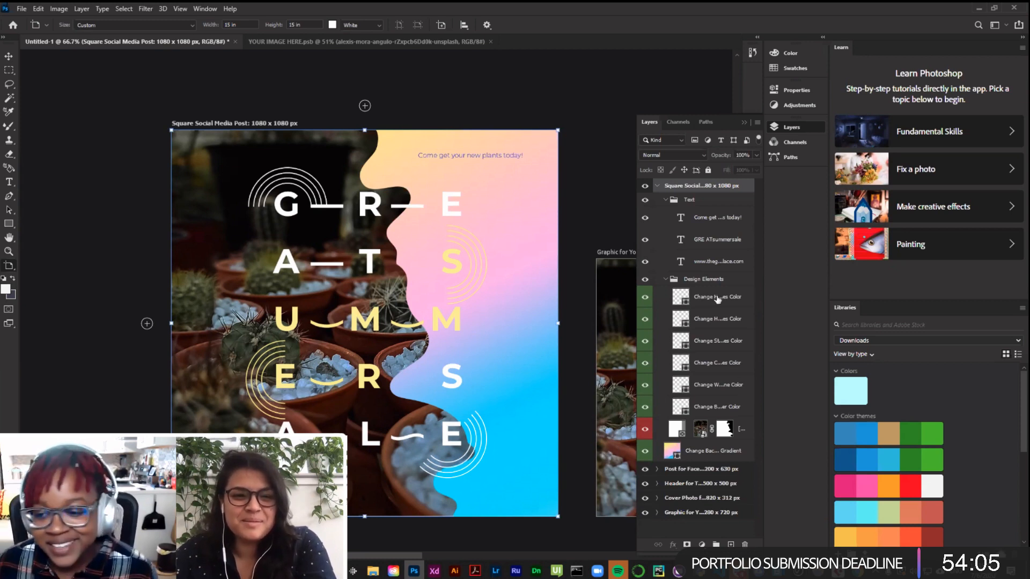
Step: Hide the yellow half-circle strokes layer and toggle other Design Elements layers off and on to identify them
click(646, 320)
click(645, 364)
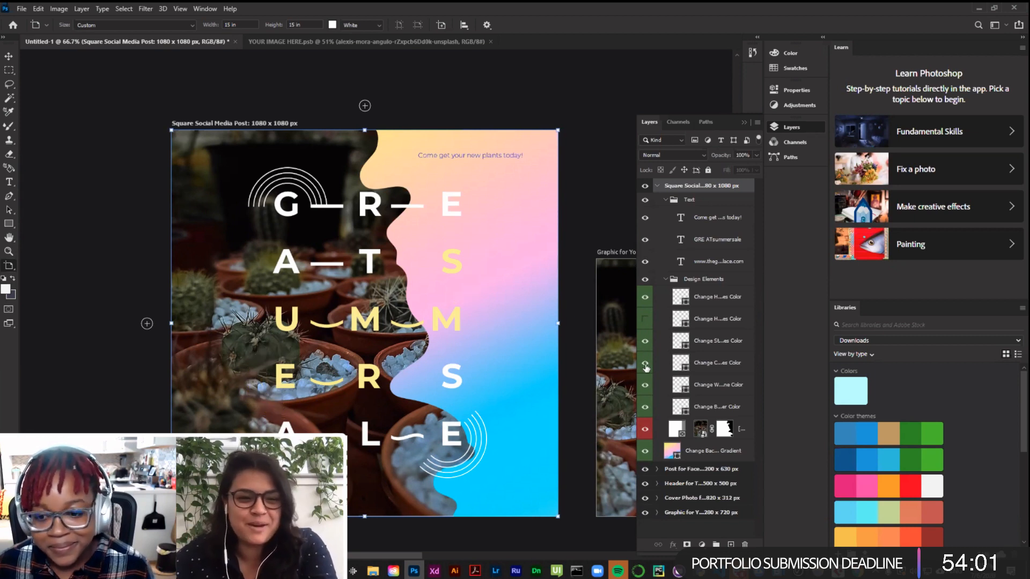
click(646, 367)
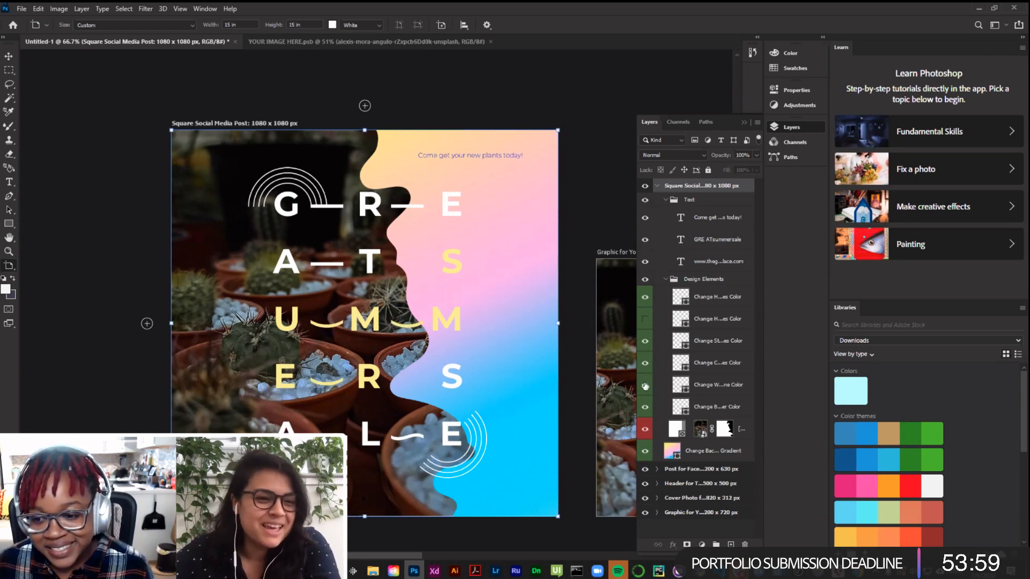
click(645, 385)
click(645, 407)
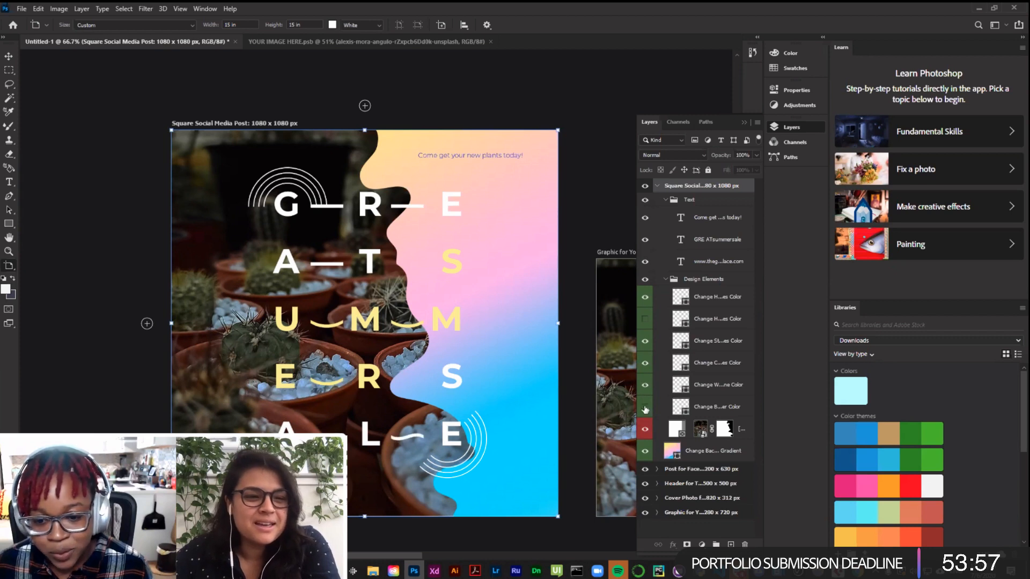
click(645, 299)
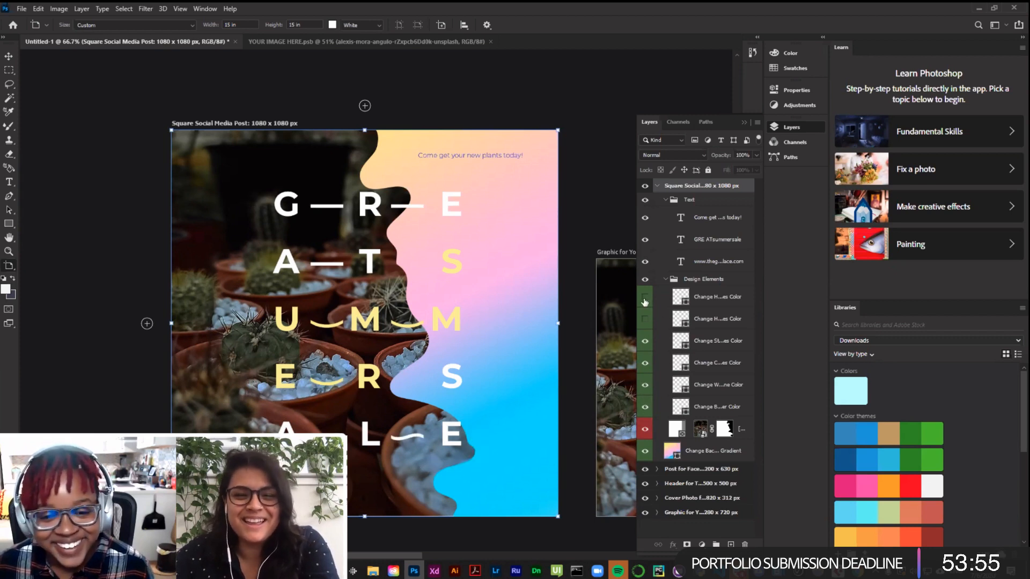
click(646, 299)
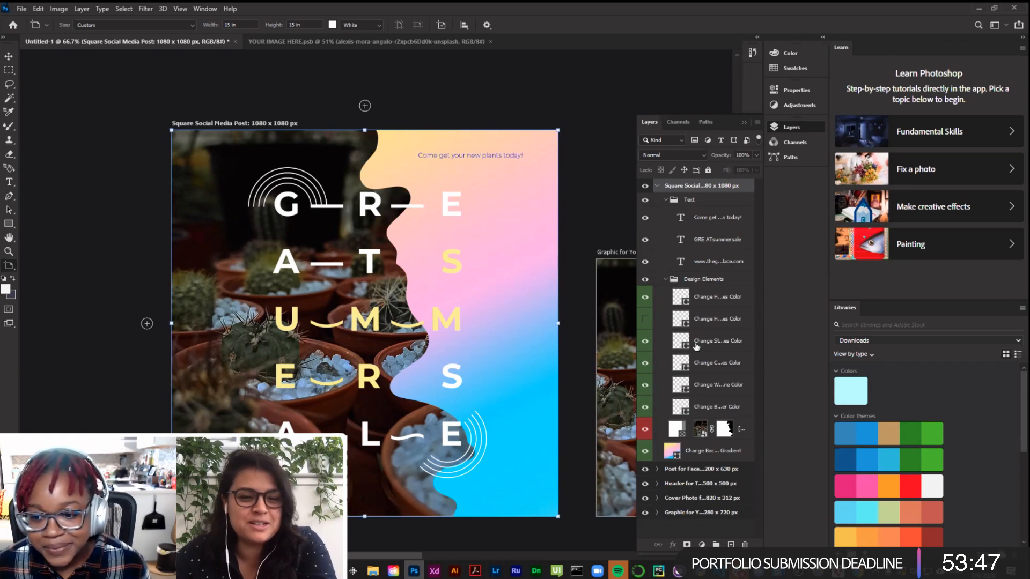
click(646, 319)
click(646, 298)
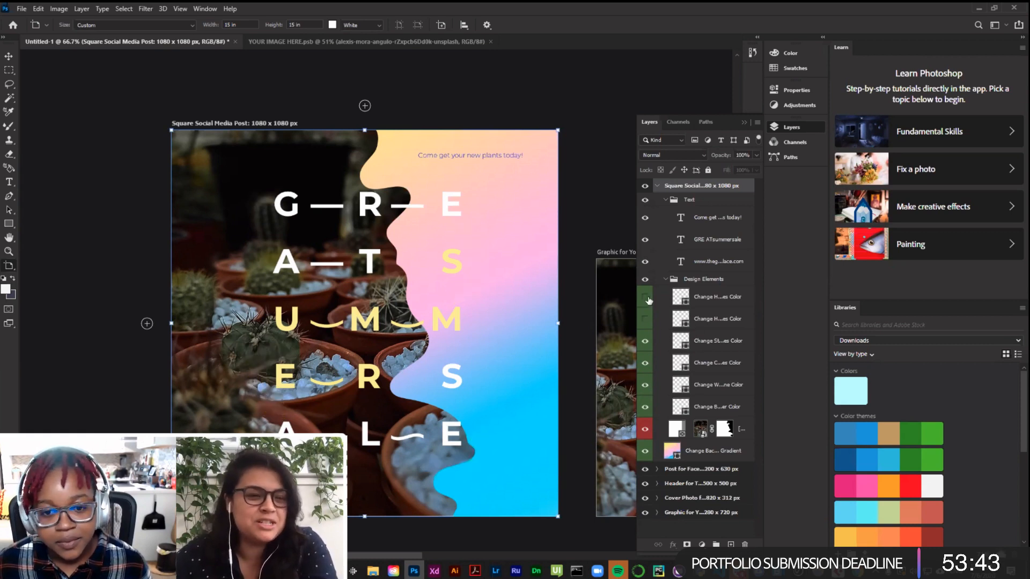
click(646, 298)
click(713, 302)
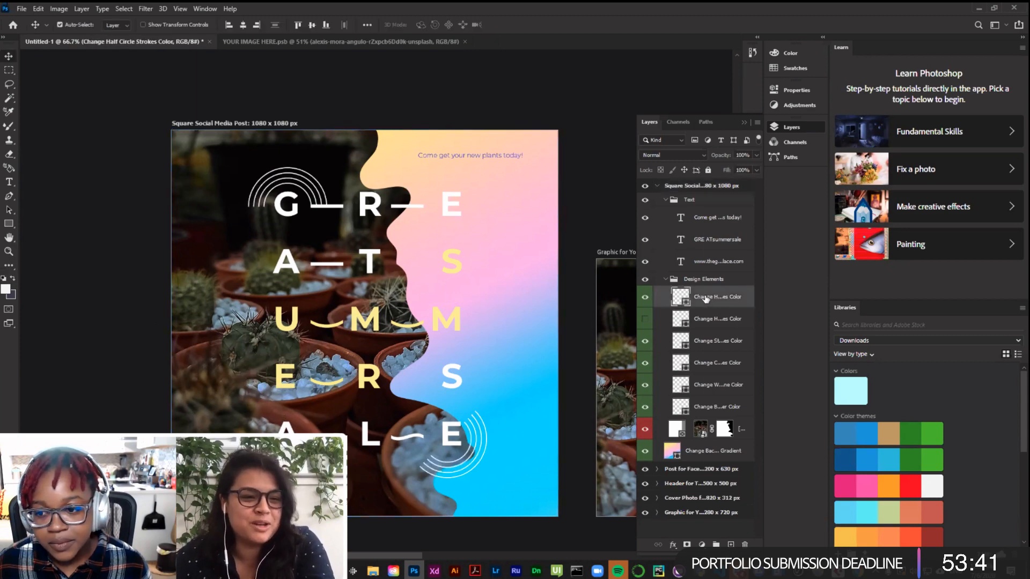
right_click(707, 301)
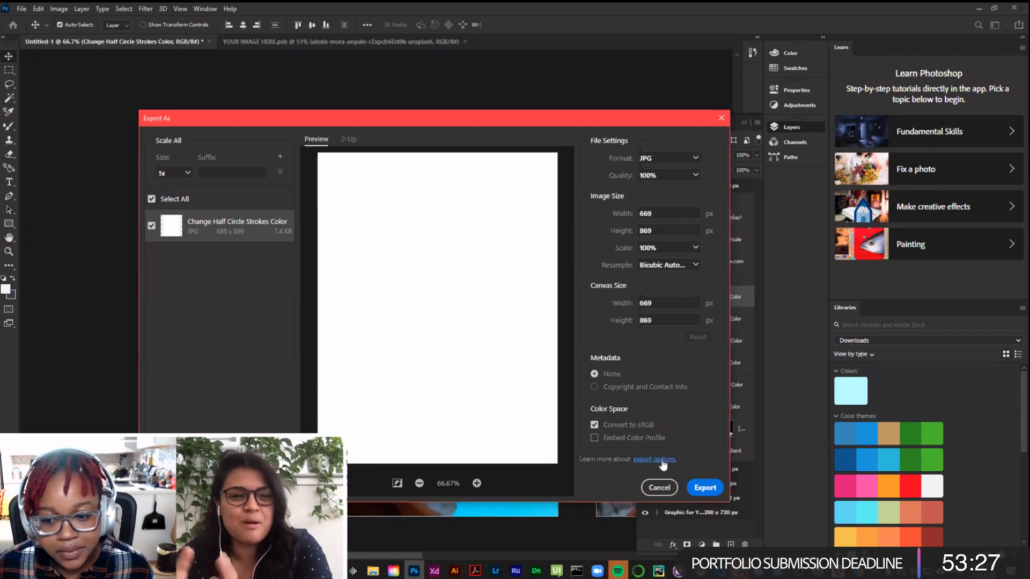
click(658, 488)
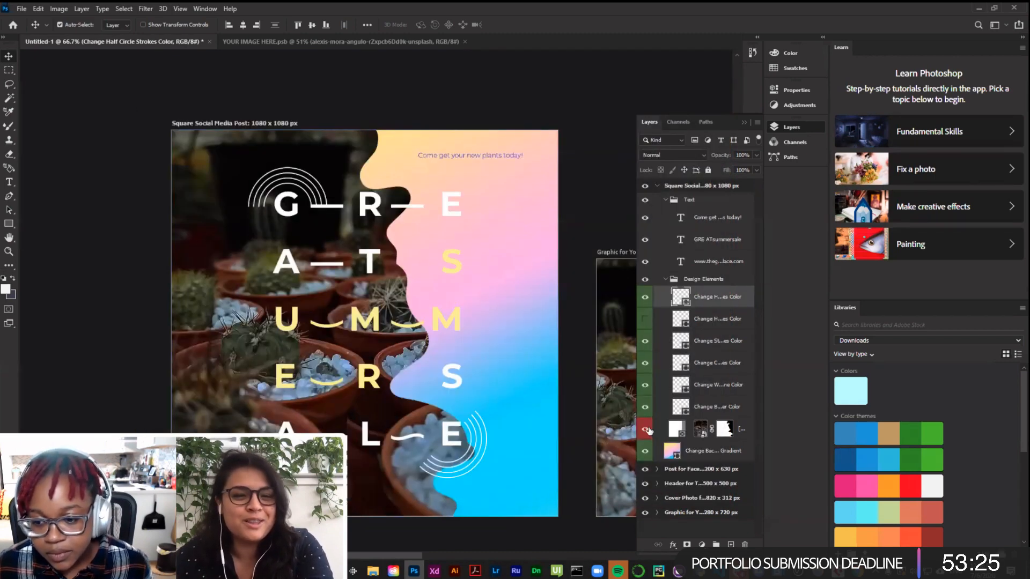
Step: Hide the cactus photo, the background gradient and the remaining line and stroke layers below the yellow half-circle strokes
click(645, 432)
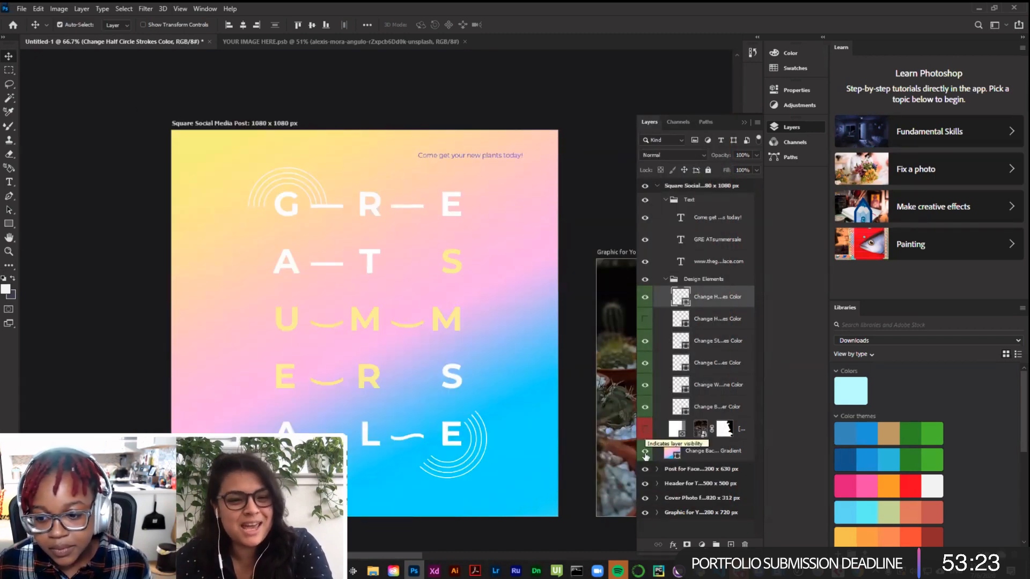
click(645, 450)
drag(643, 409, 646, 344)
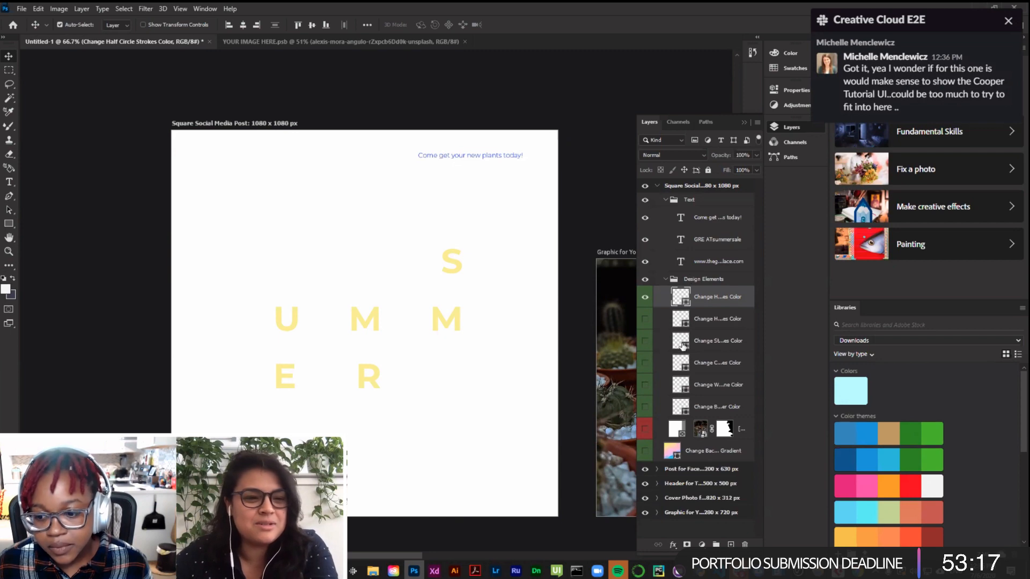
Step: Check the cactus photo frame layer's available commands and delete the layer from the square artboard
click(678, 431)
right_click(683, 435)
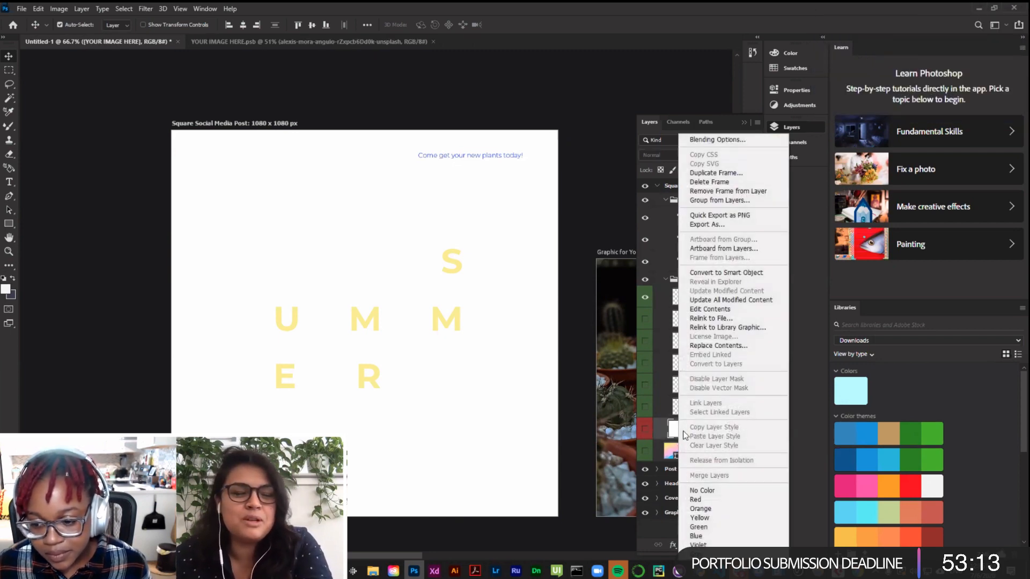
key(Escape)
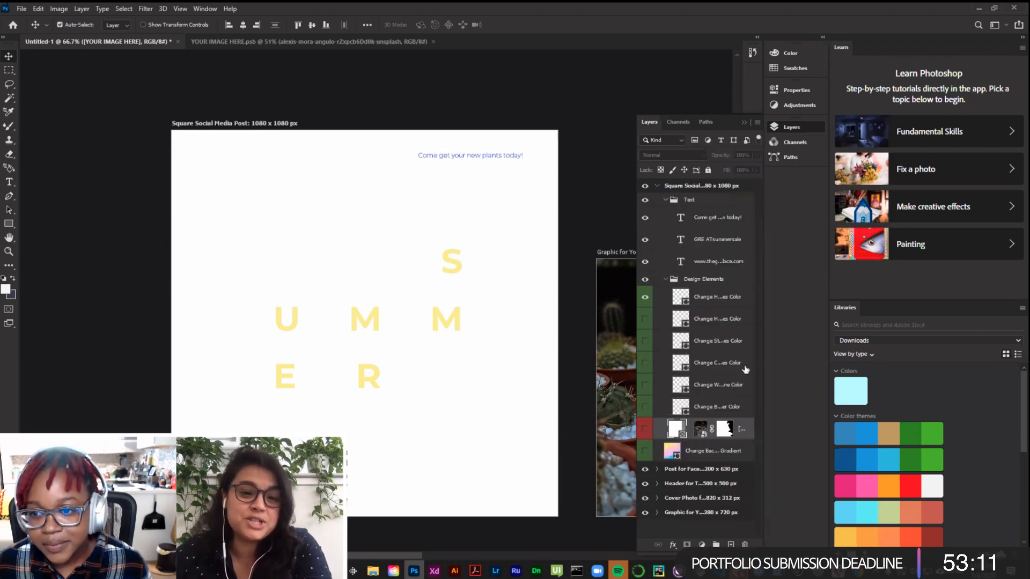
click(743, 432)
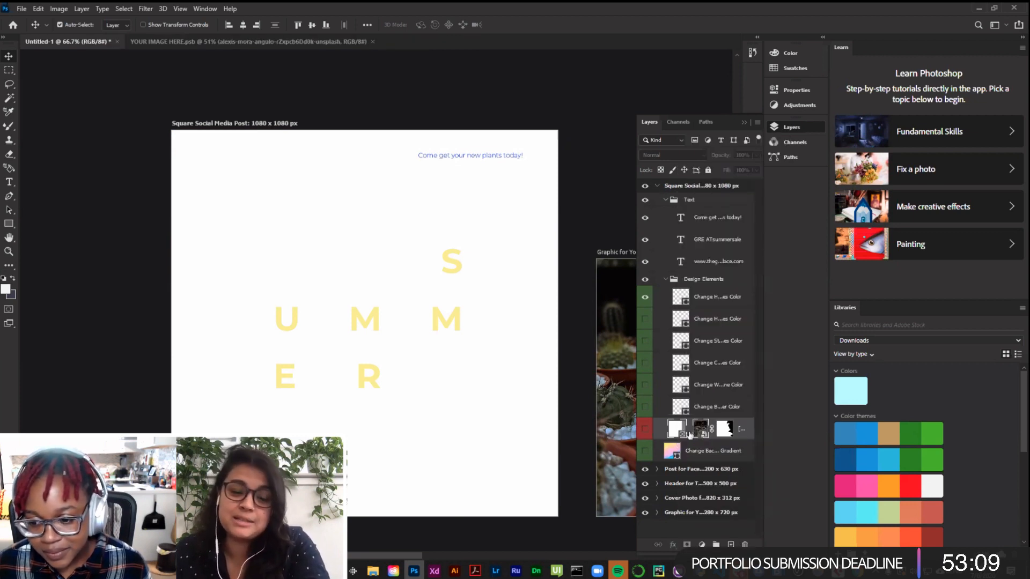
key(Delete)
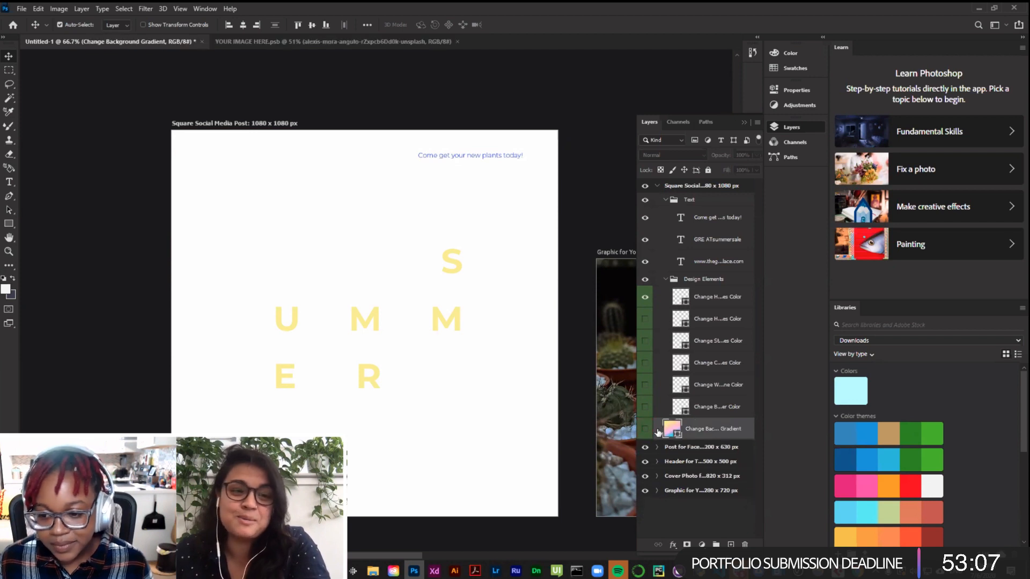
Step: Try showing the yellow half-circle and line layers, and undo back to before the photo frame layer's deletion
click(646, 318)
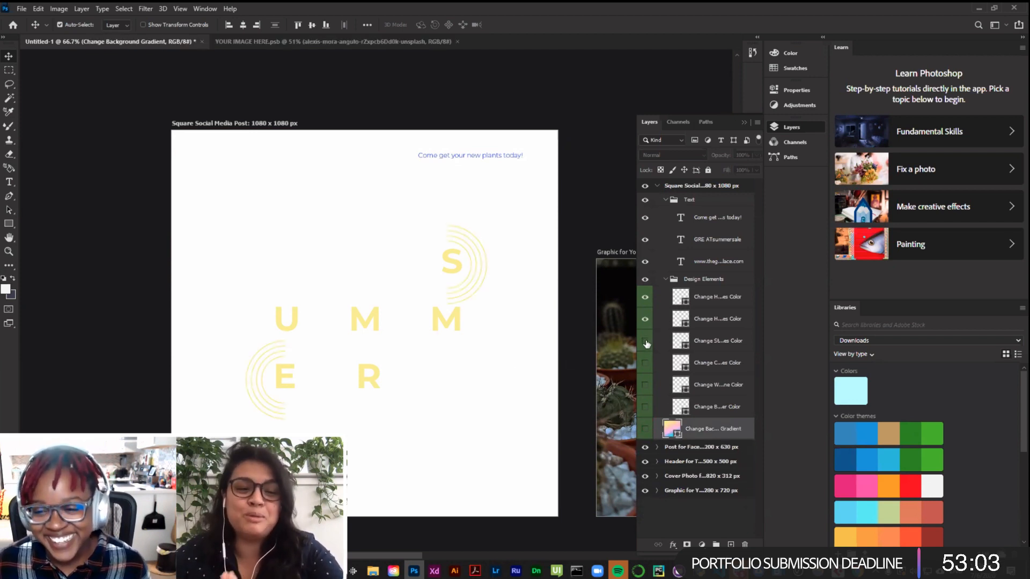
click(646, 365)
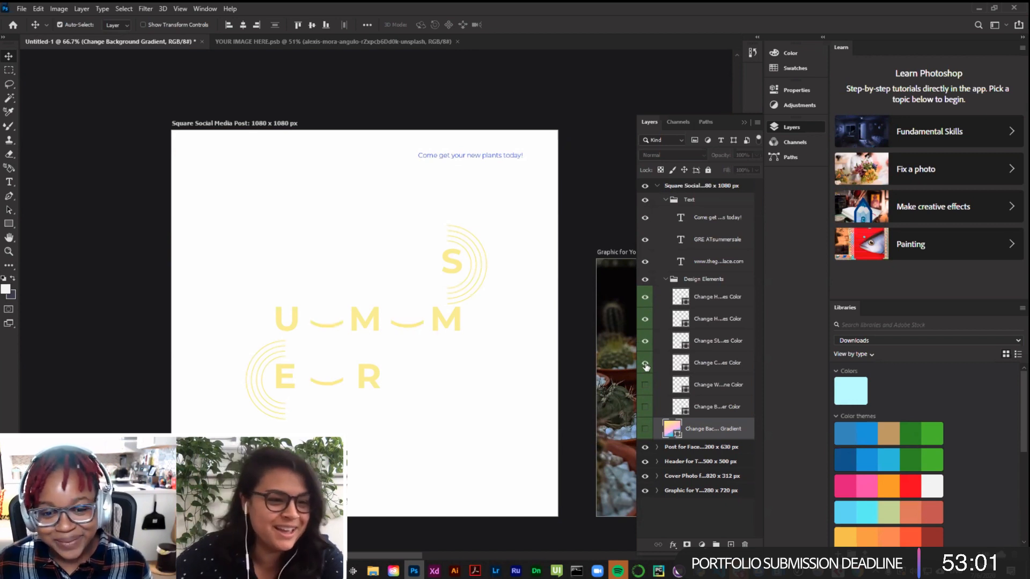
key(ctrl+z)
key(ctrl+z)
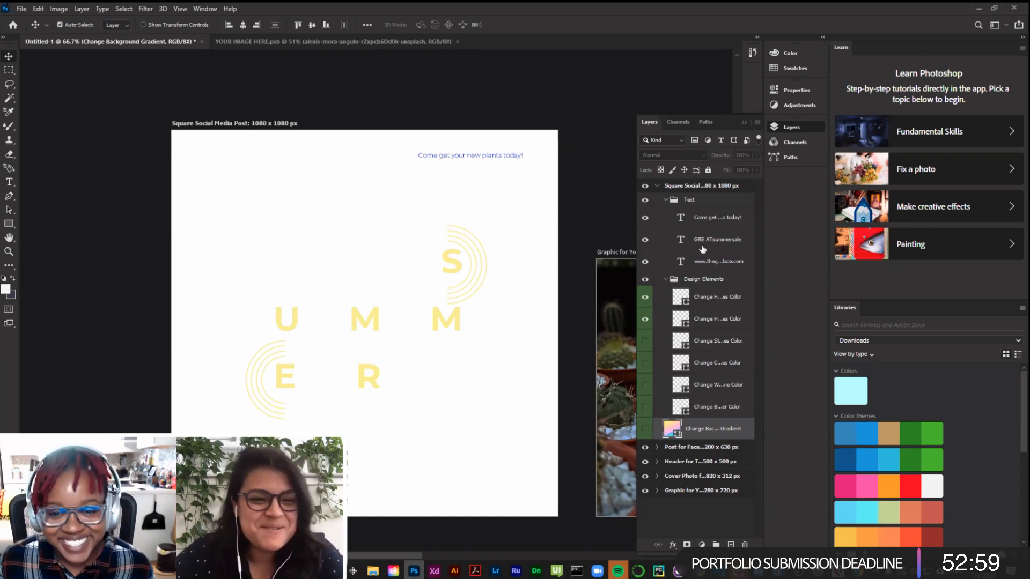
key(ctrl+z)
key(ctrl+z)
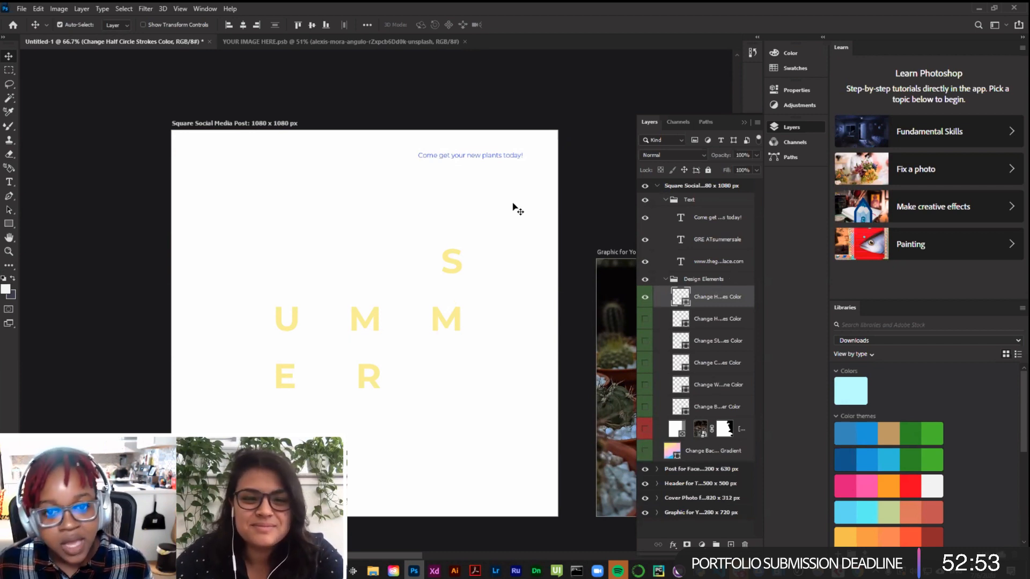
Step: Show all hidden Design Elements layers again, including the yellow half-circle strokes, background gradient and cactus photo
drag(649, 409, 646, 320)
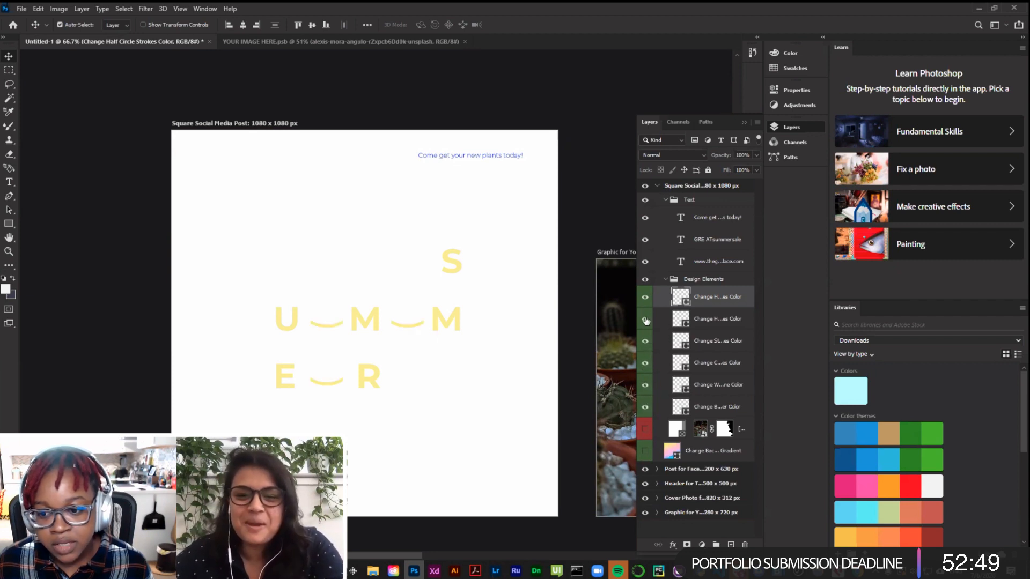
mouse_move(500, 385)
mouse_down()
mouse_move(476, 394)
mouse_move(484, 388)
mouse_up()
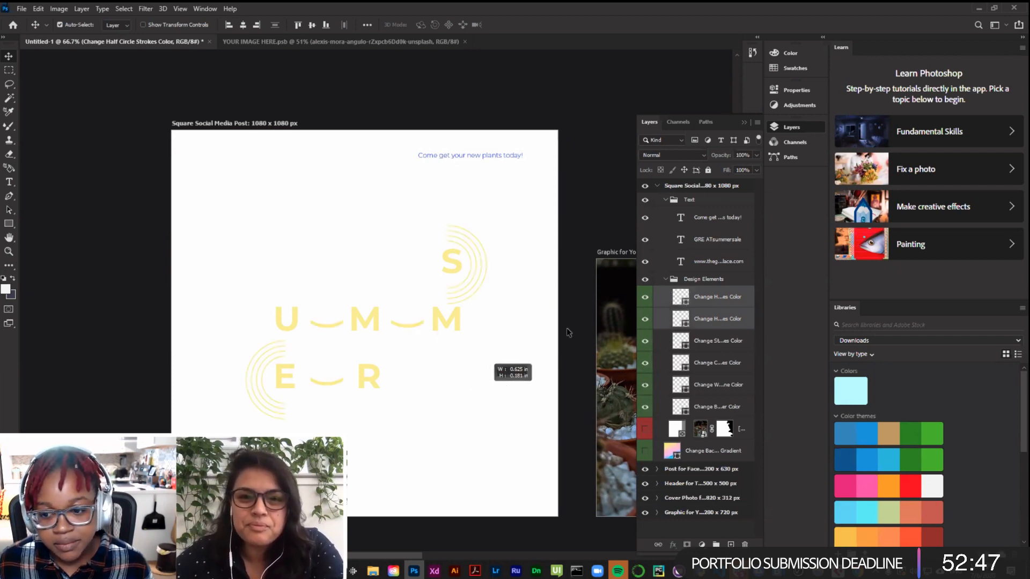
click(645, 452)
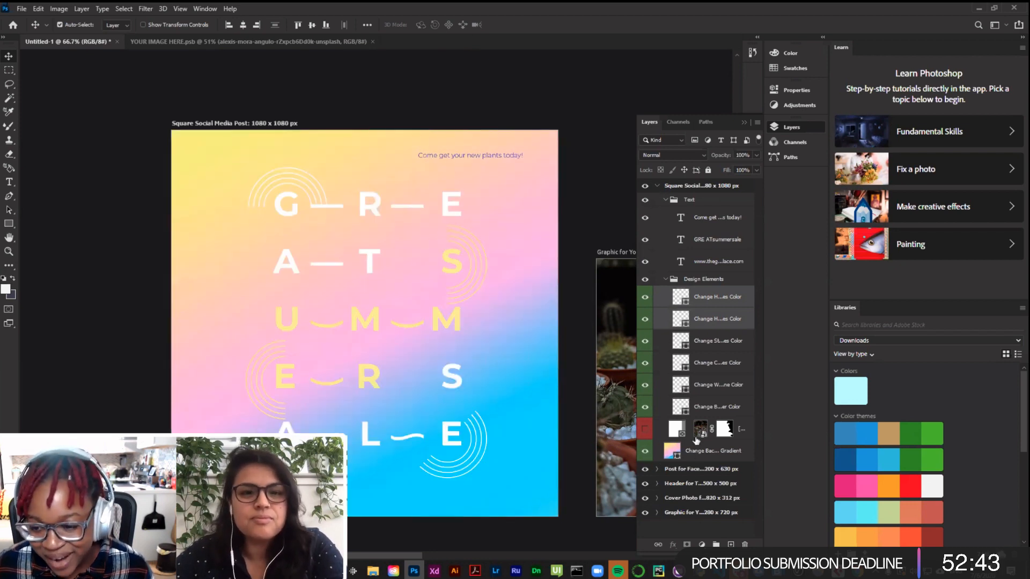
click(672, 429)
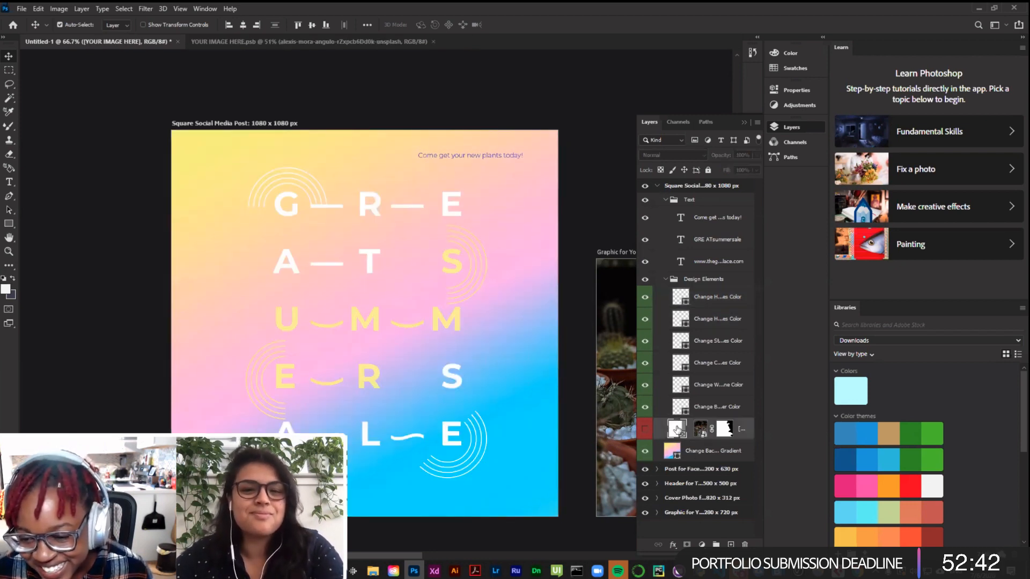
click(645, 430)
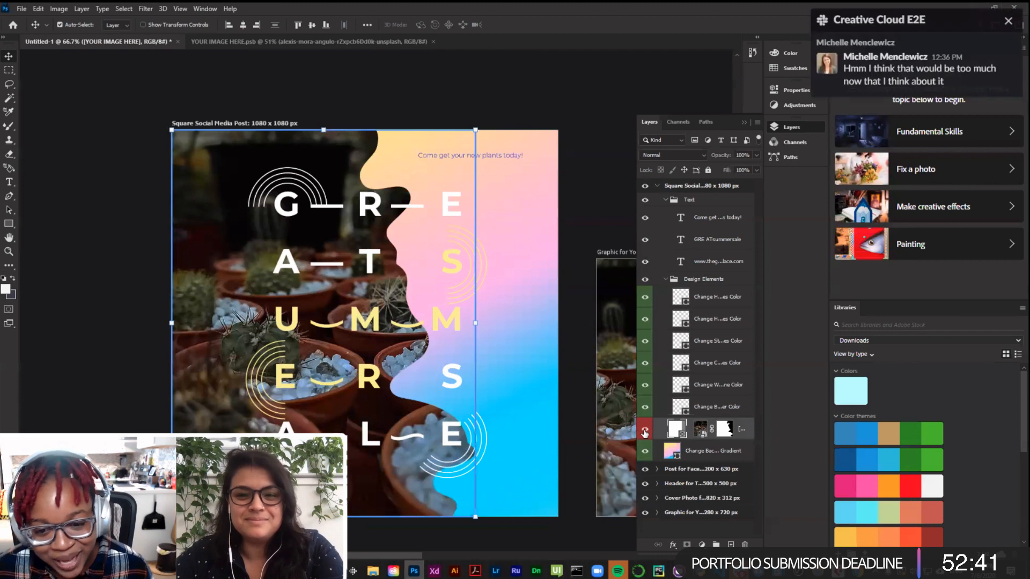
Step: Select the cactus photo layer's mask and review its layer mask options
click(723, 430)
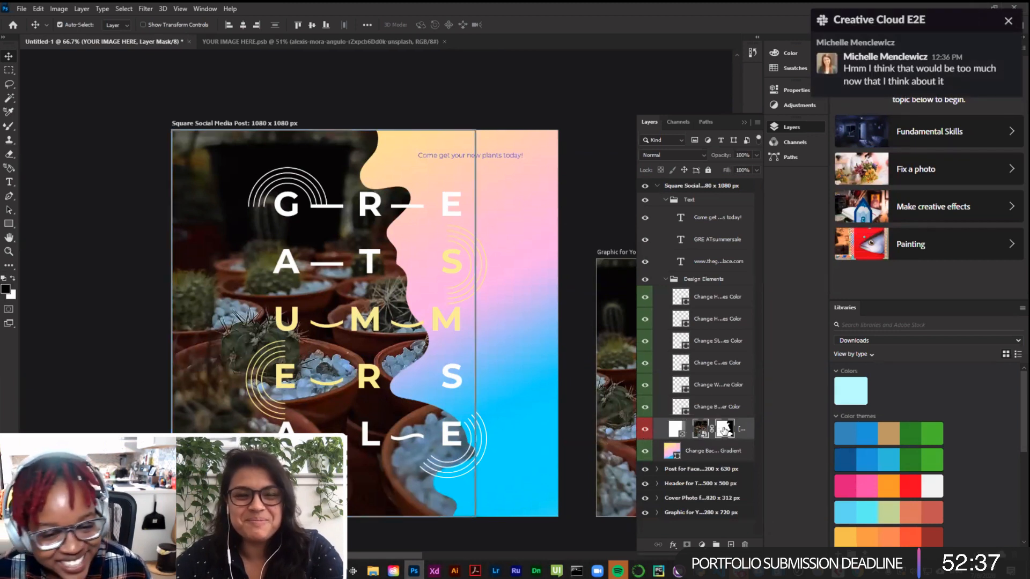
right_click(724, 431)
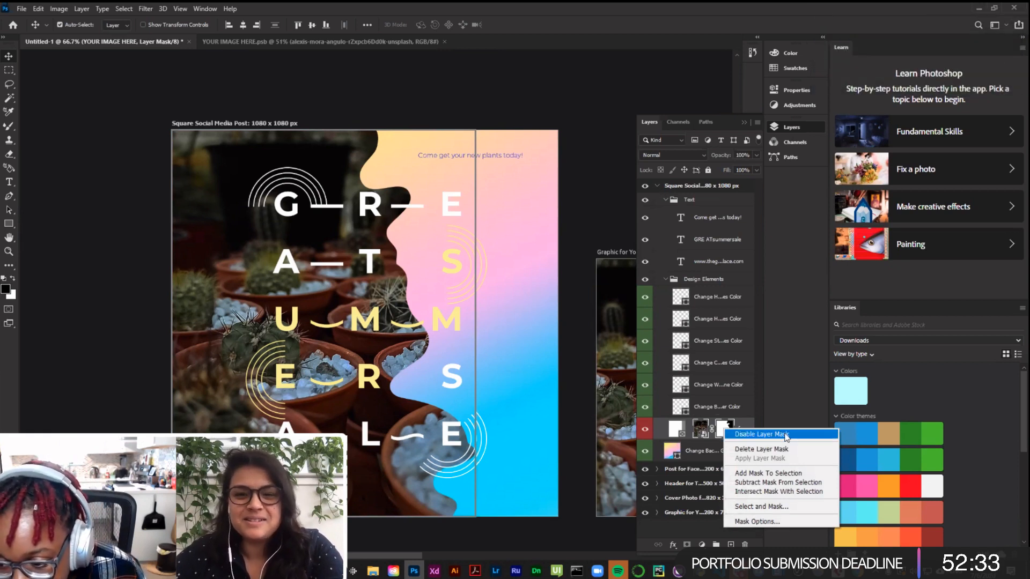
click(761, 450)
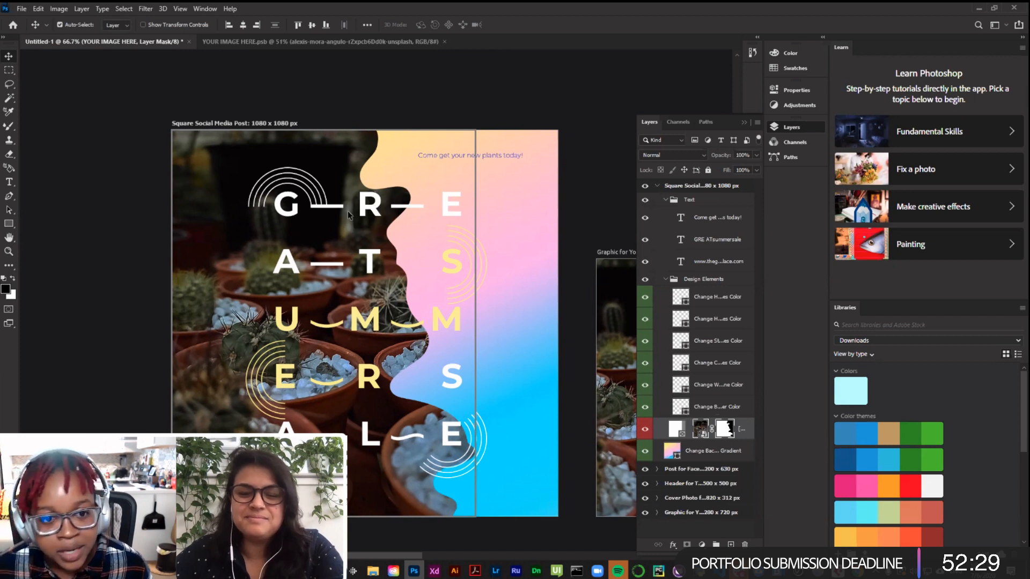
Step: Toggle the white and yellow half-circle strokes layers off and on to identify each one
click(646, 298)
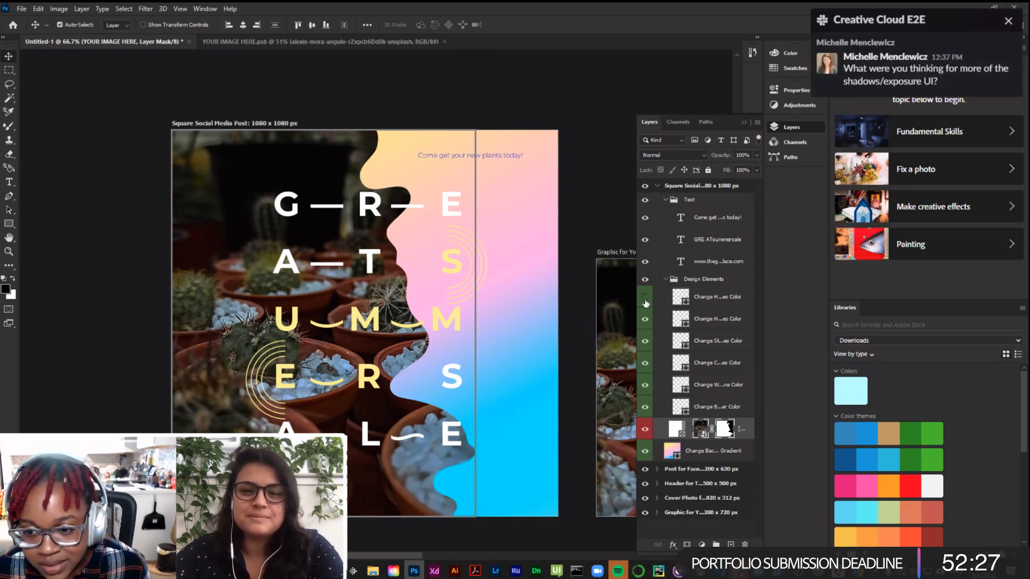
click(646, 297)
click(646, 319)
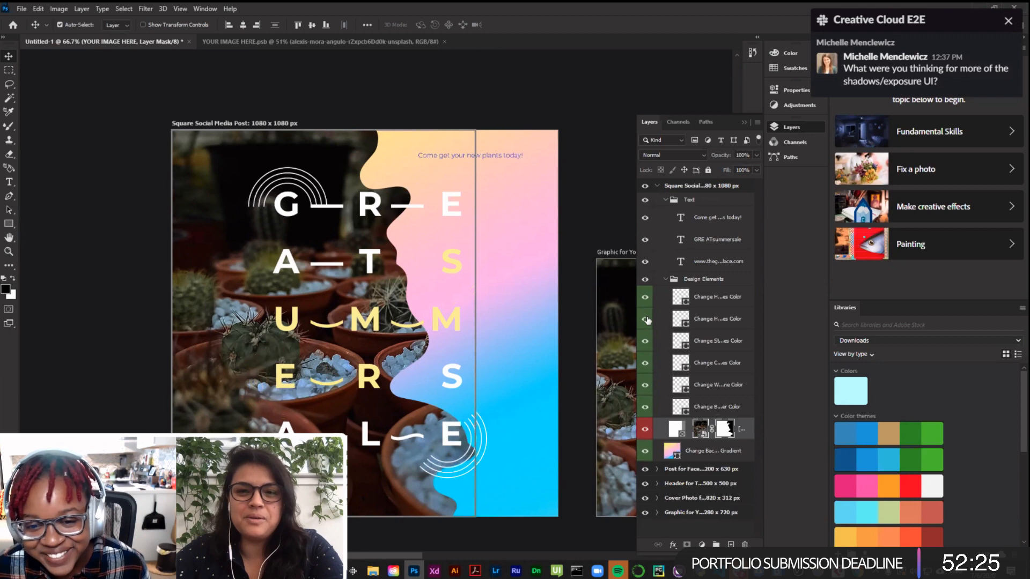
click(646, 319)
click(646, 298)
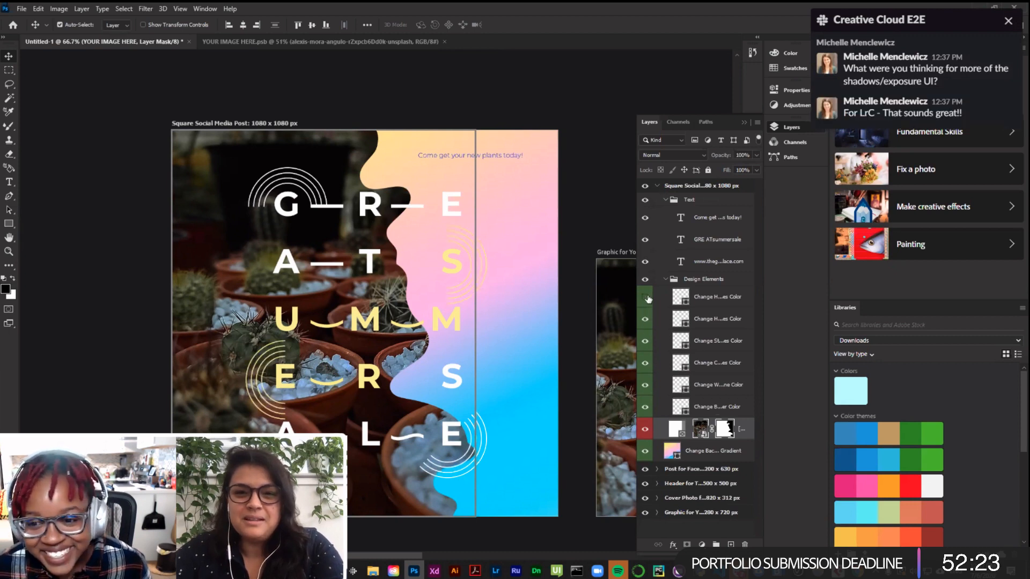
click(645, 298)
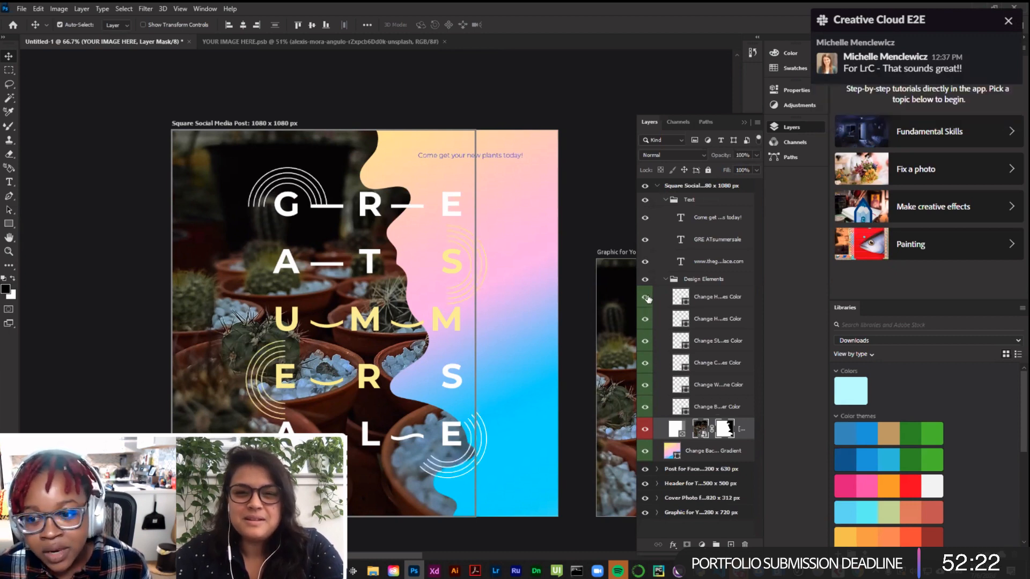
Step: Examine the export and conversion commands and the fill color of the white half-circle strokes layer
click(713, 297)
right_click(714, 298)
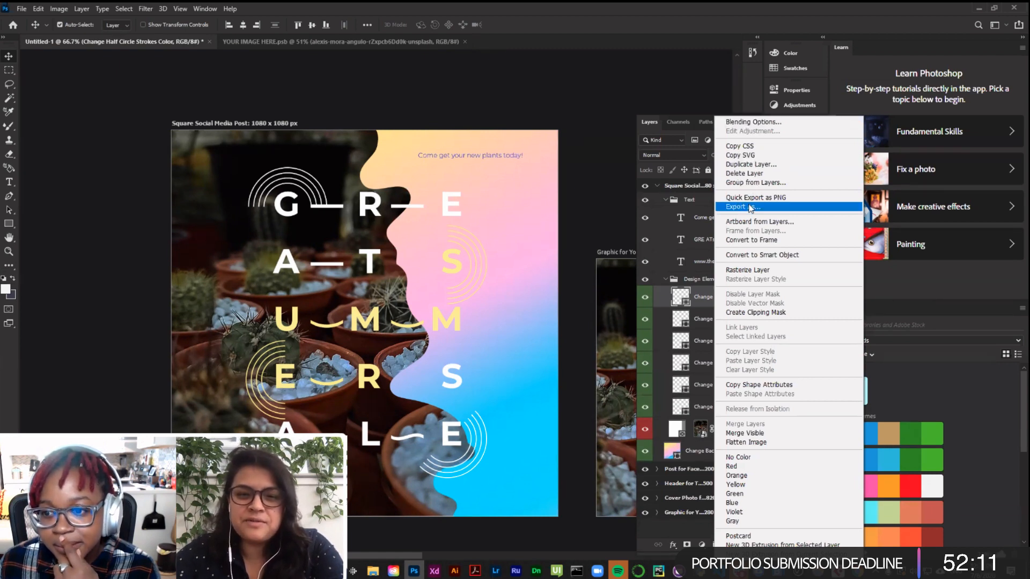
click(686, 295)
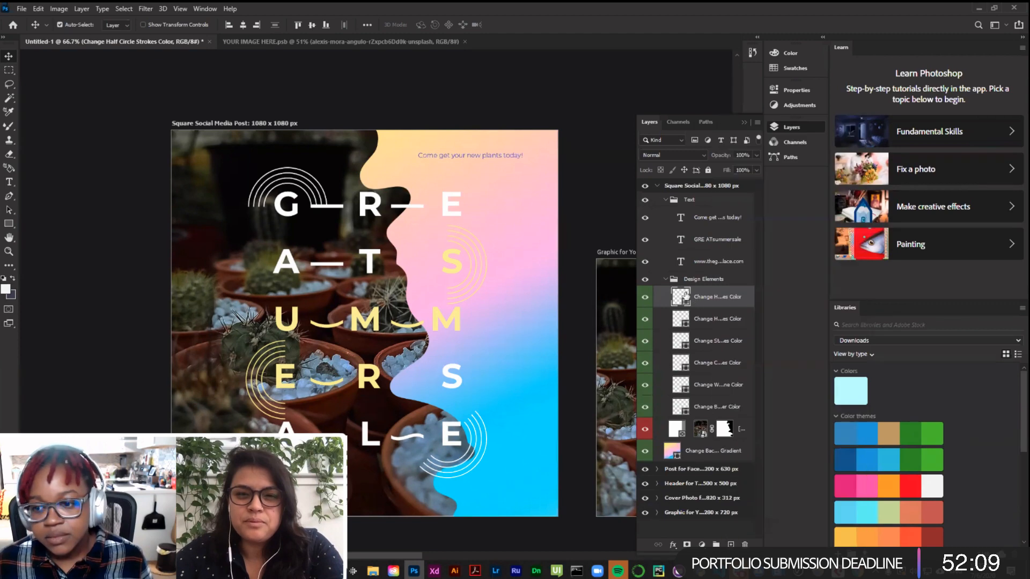
double_click(679, 294)
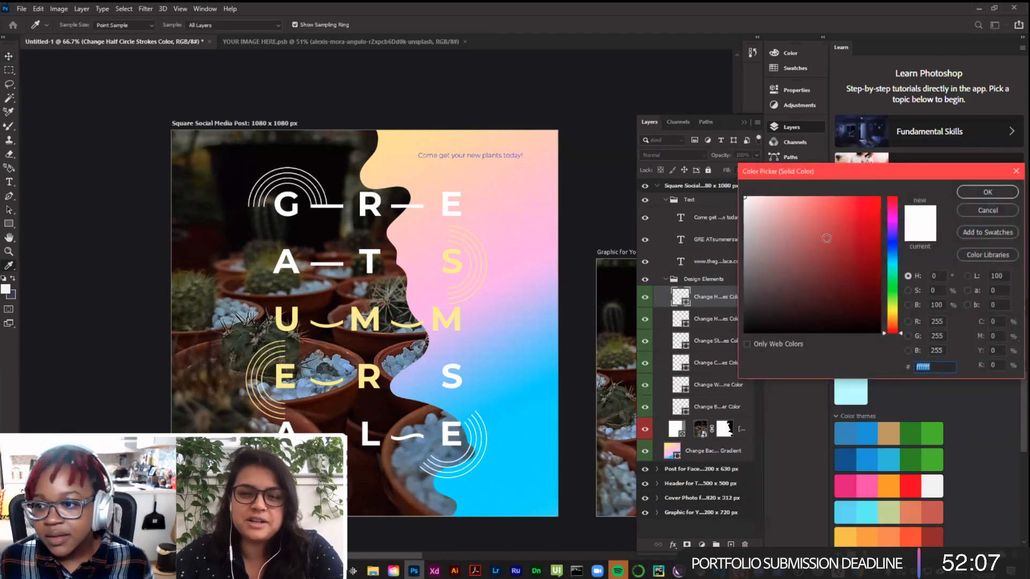
drag(795, 175, 459, 220)
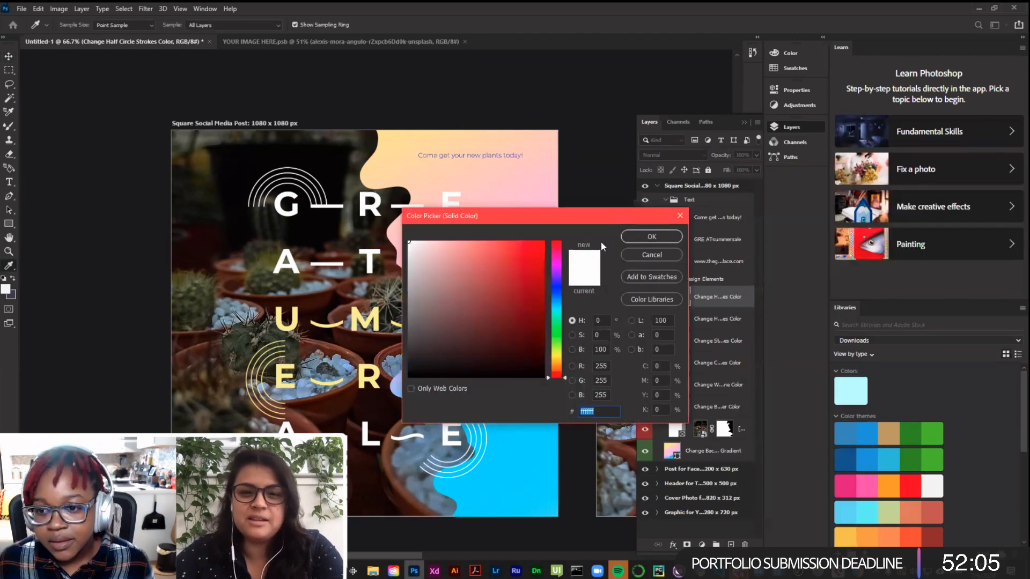
click(649, 256)
right_click(712, 300)
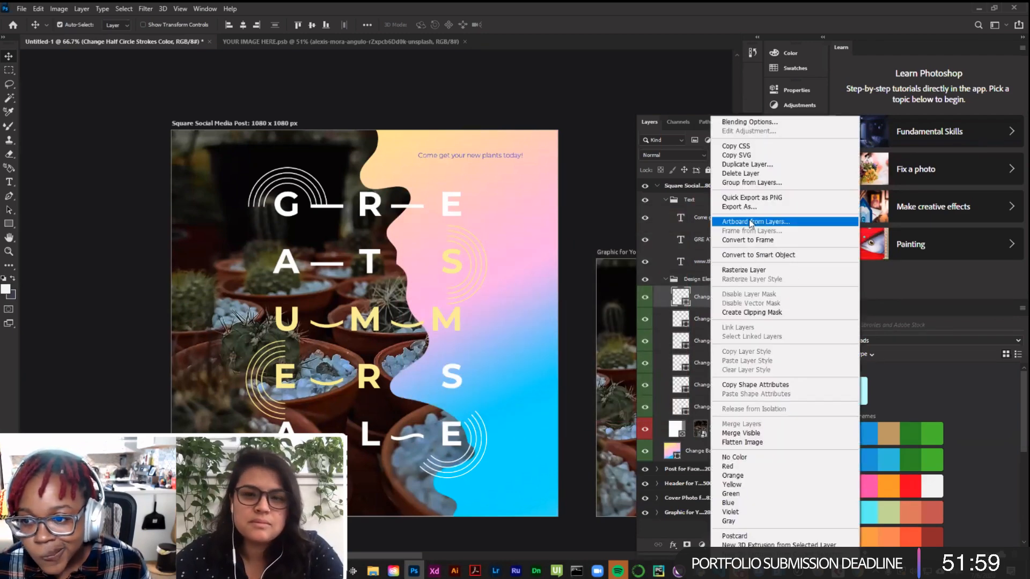
key(Escape)
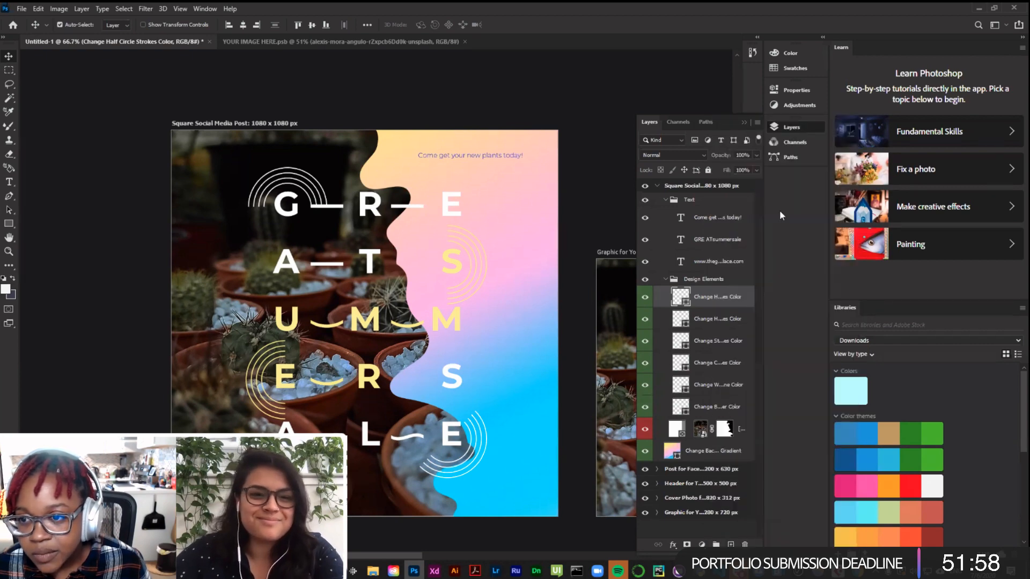
double_click(680, 296)
click(644, 256)
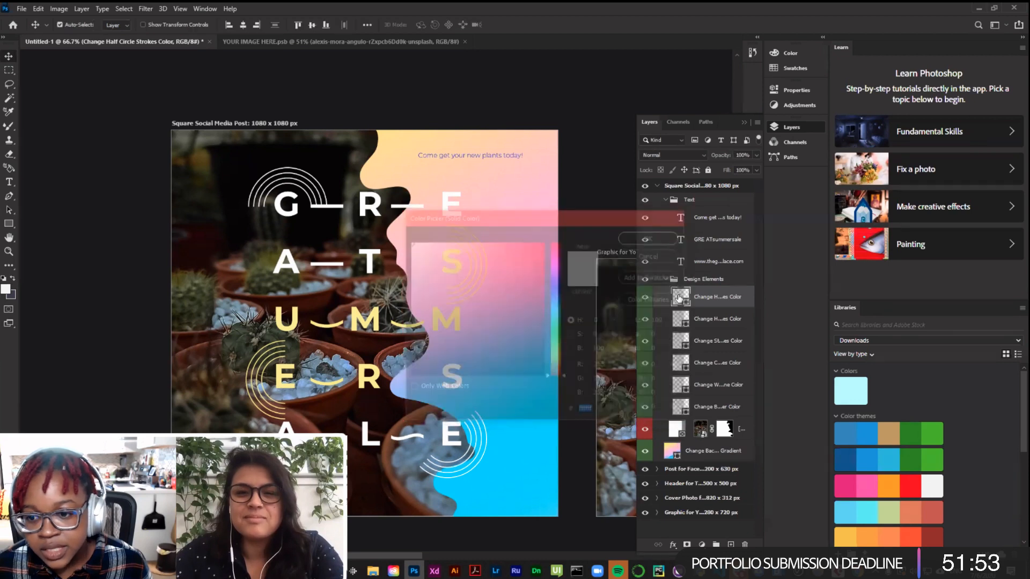
double_click(713, 297)
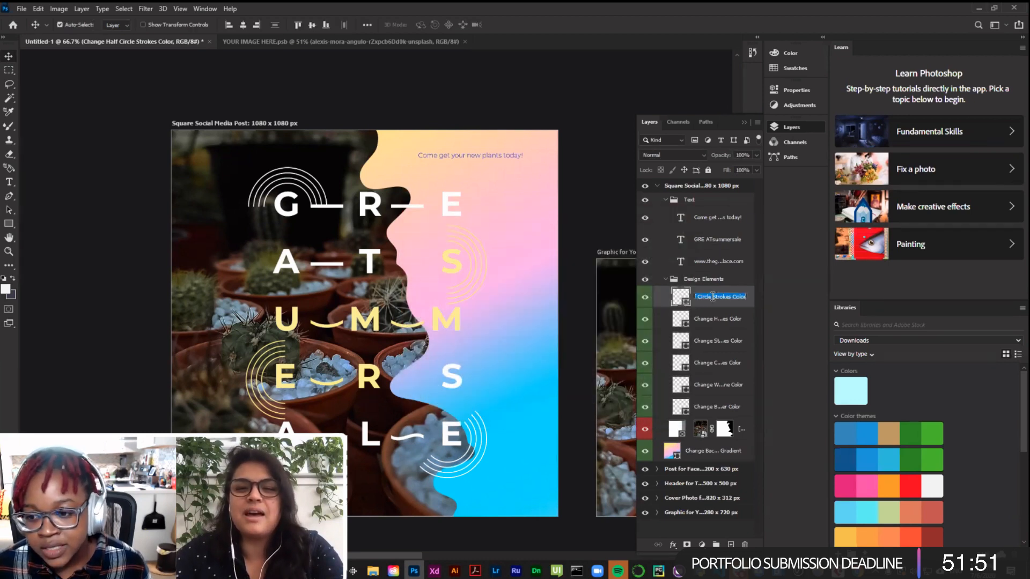
click(686, 299)
click(645, 298)
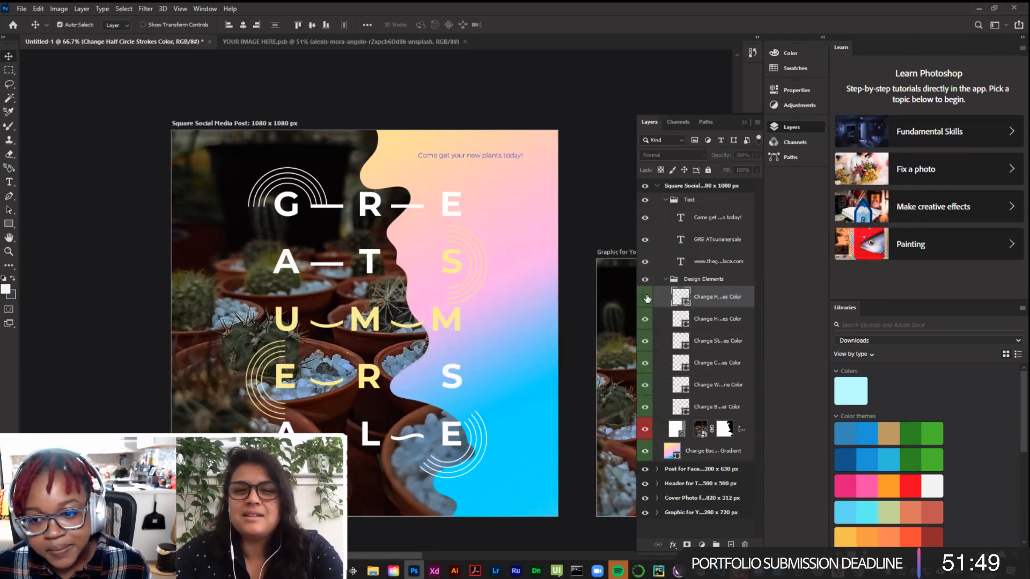
click(645, 298)
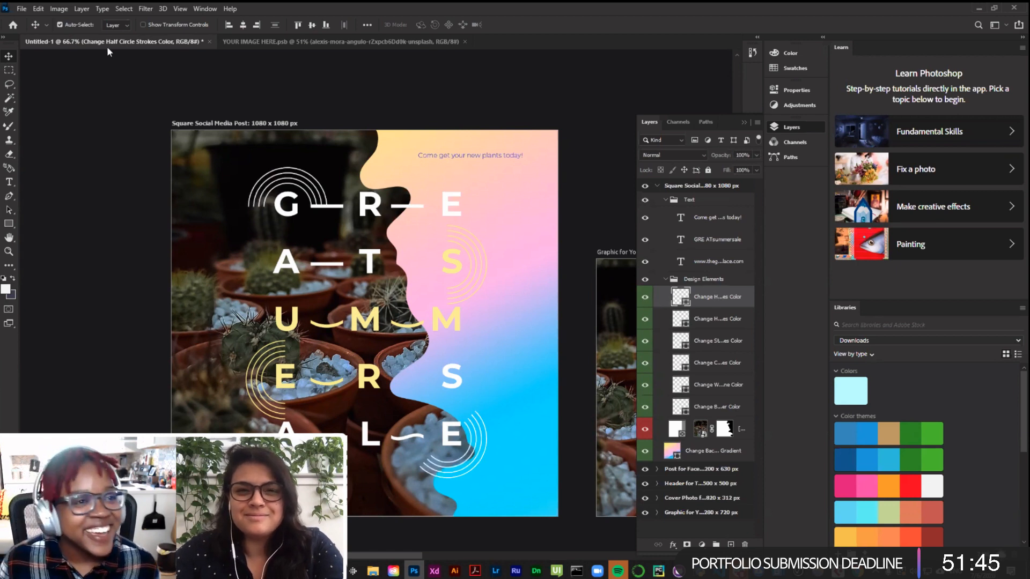
Step: Start exporting the document's layers to files and choose the Adobe Live folder on the Desktop as destination
click(22, 7)
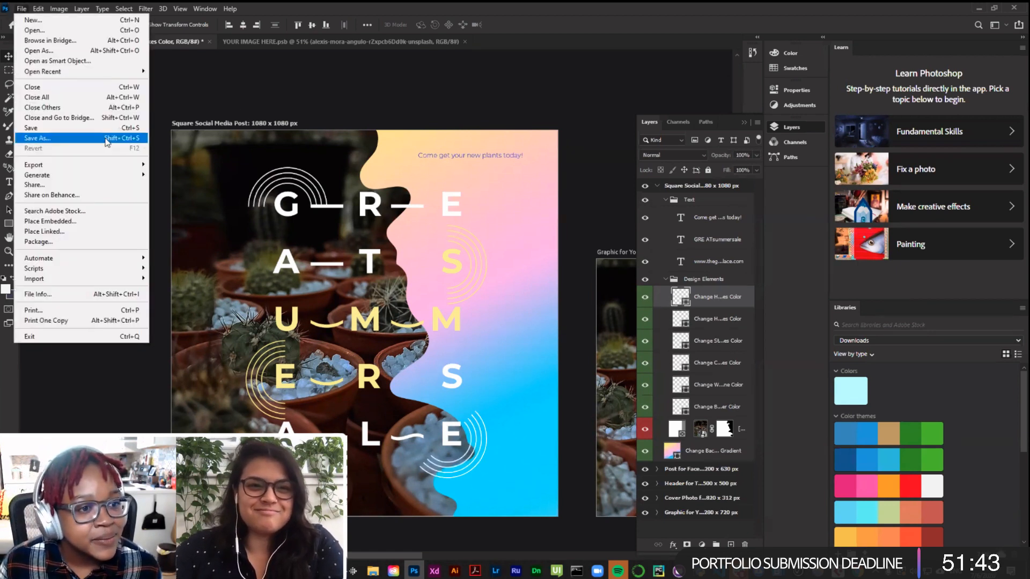
mouse_move(118, 171)
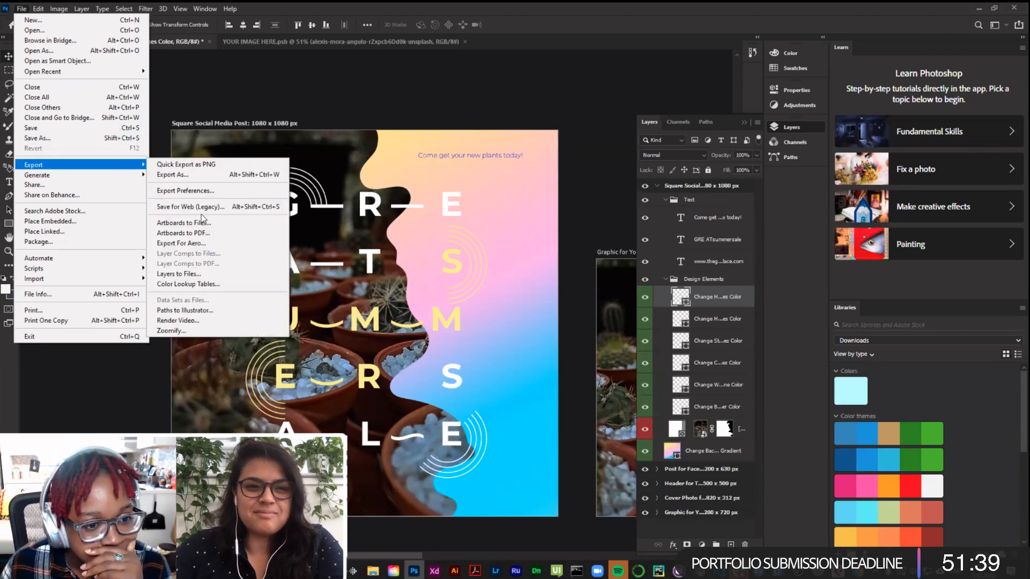
click(199, 276)
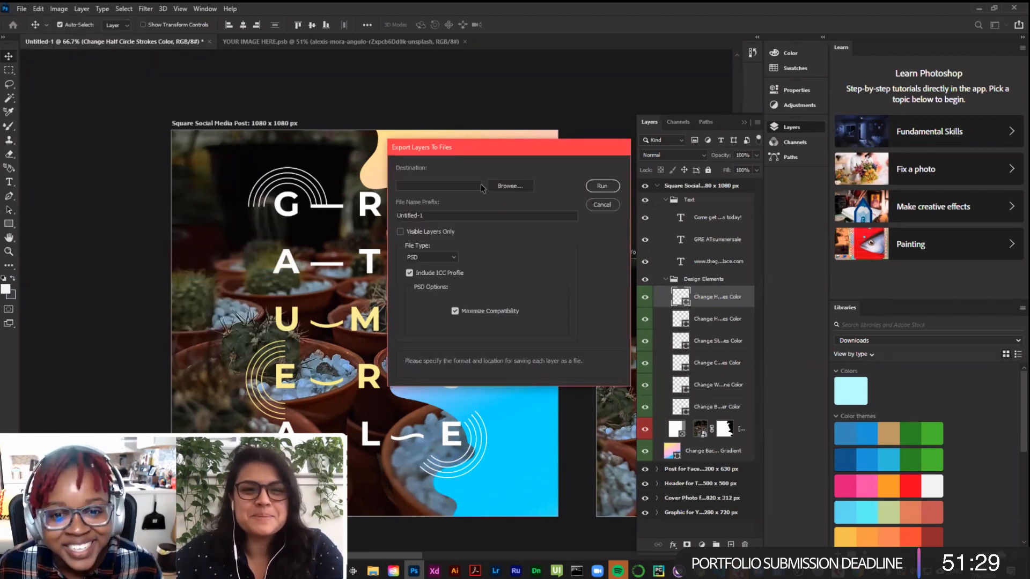
click(510, 186)
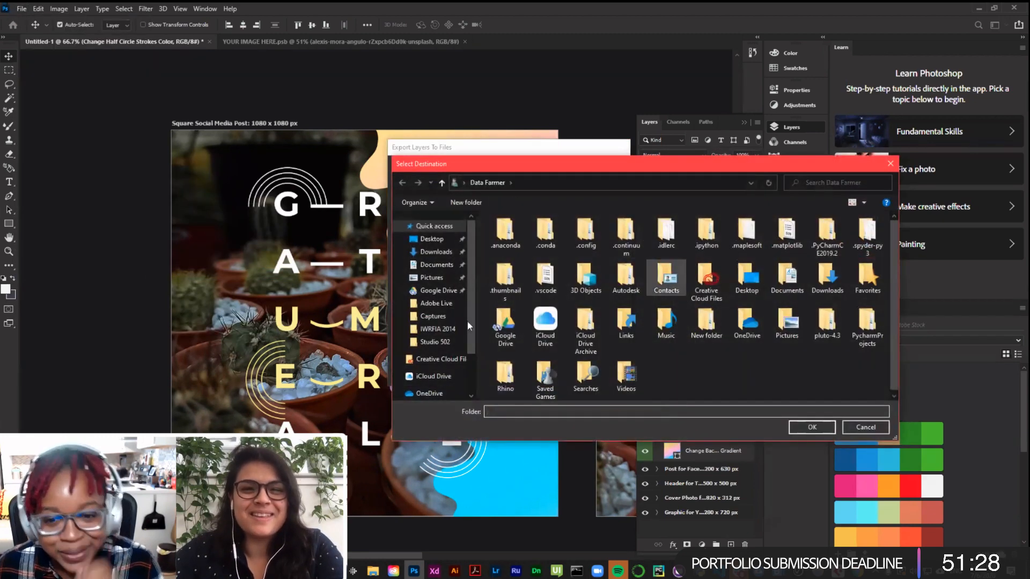
click(436, 303)
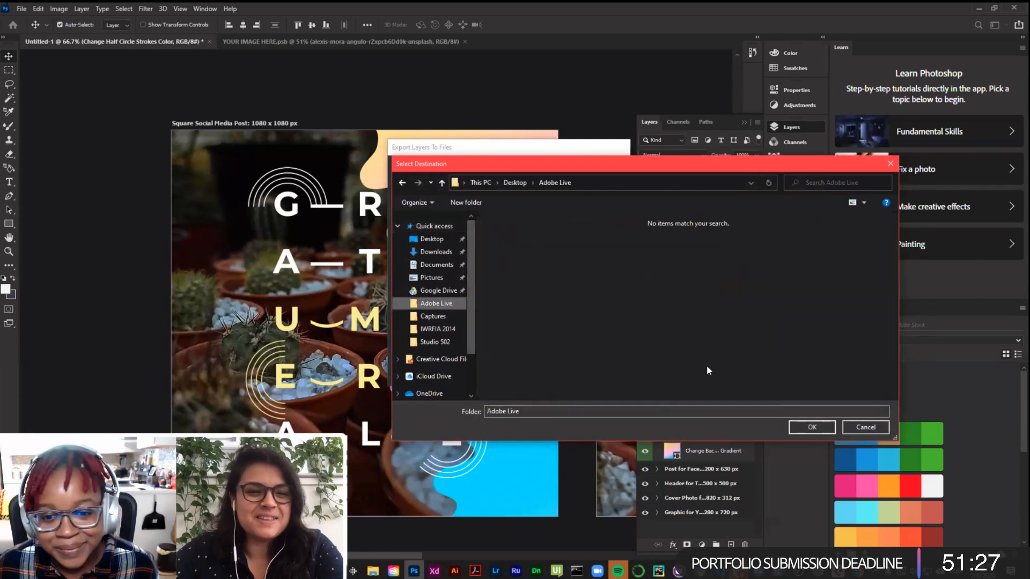
click(812, 427)
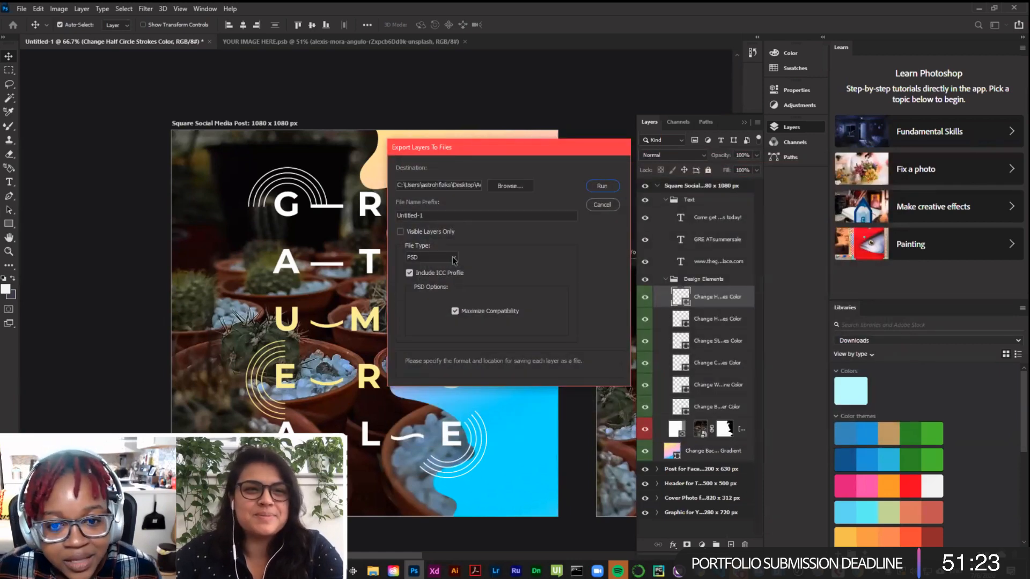
Step: Export only the visible layers as PNG-24 files with transparency and trimmed layers
click(429, 258)
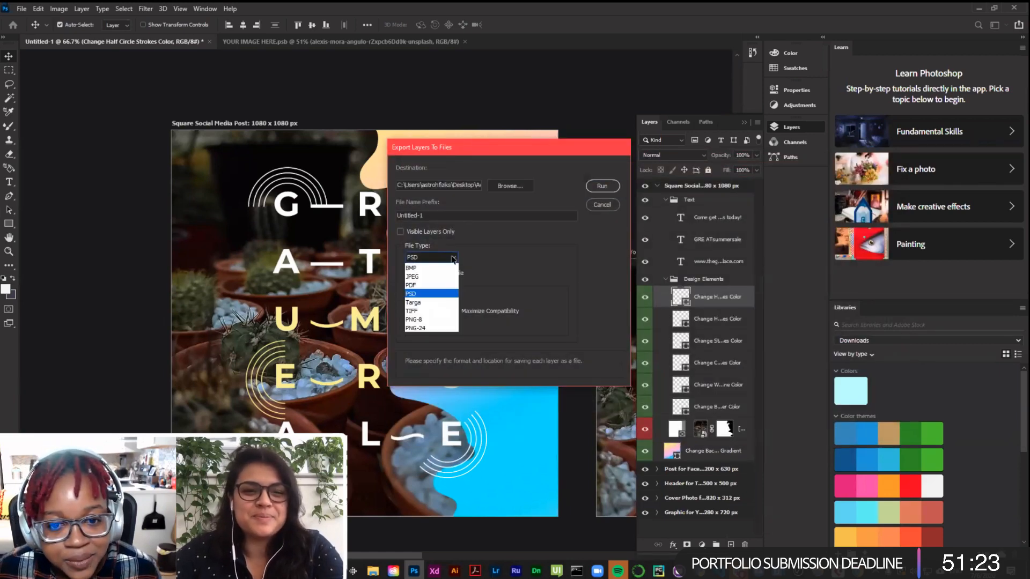
click(418, 327)
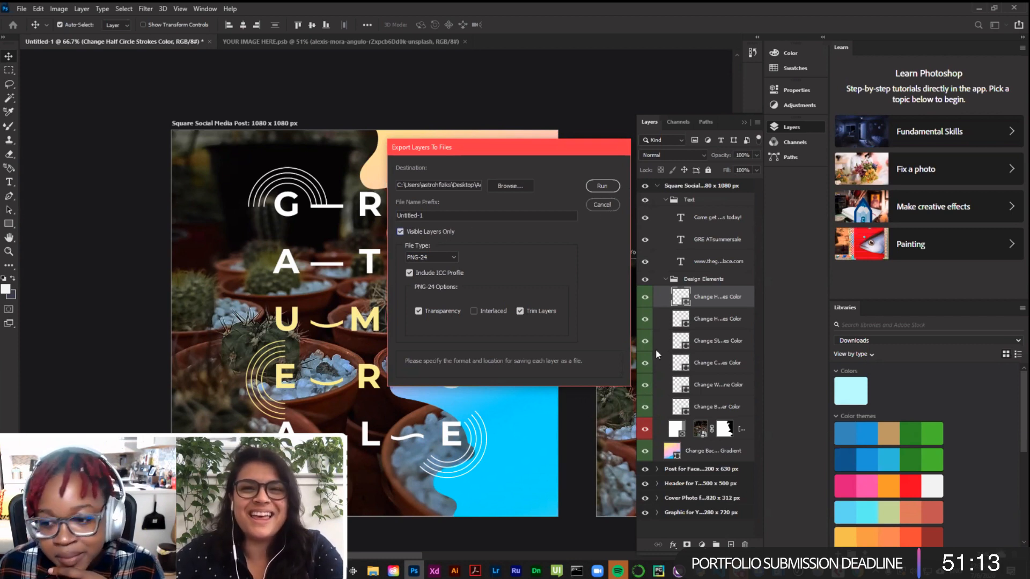
click(602, 186)
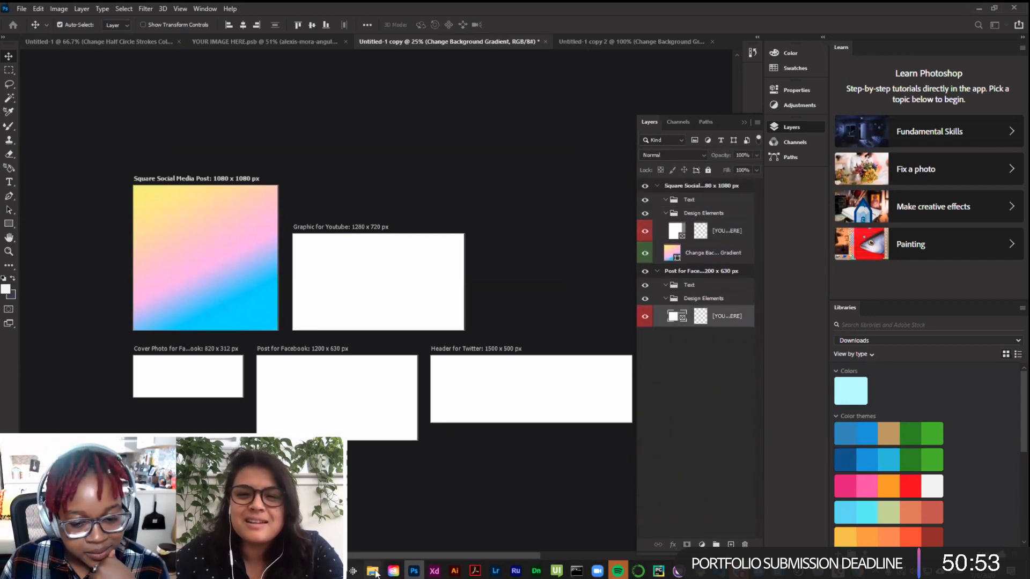
Step: Check the Adobe Live folder for the exported background gradient file
mouse_move(376, 572)
click(398, 522)
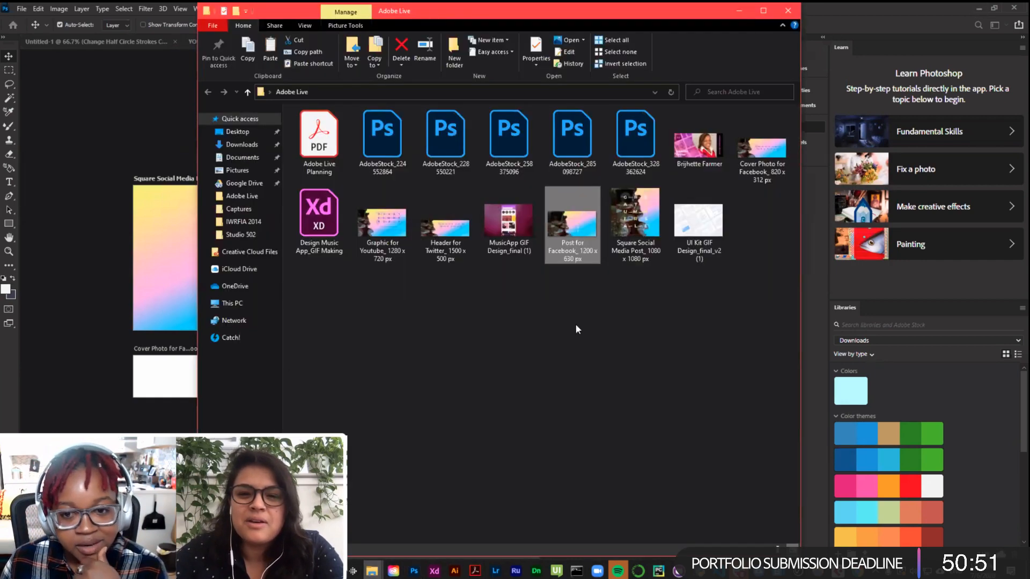
click(619, 368)
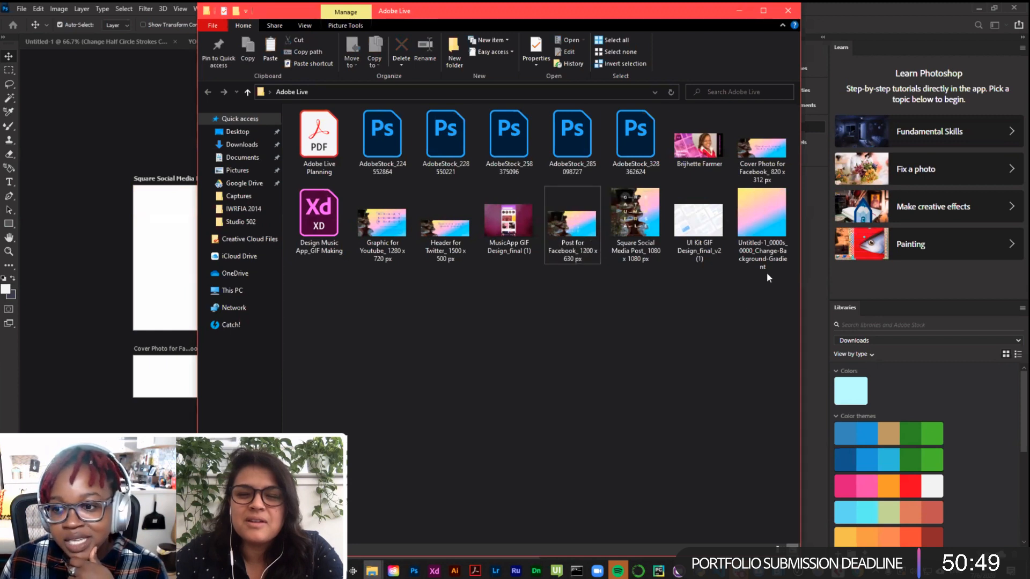
click(766, 217)
click(709, 324)
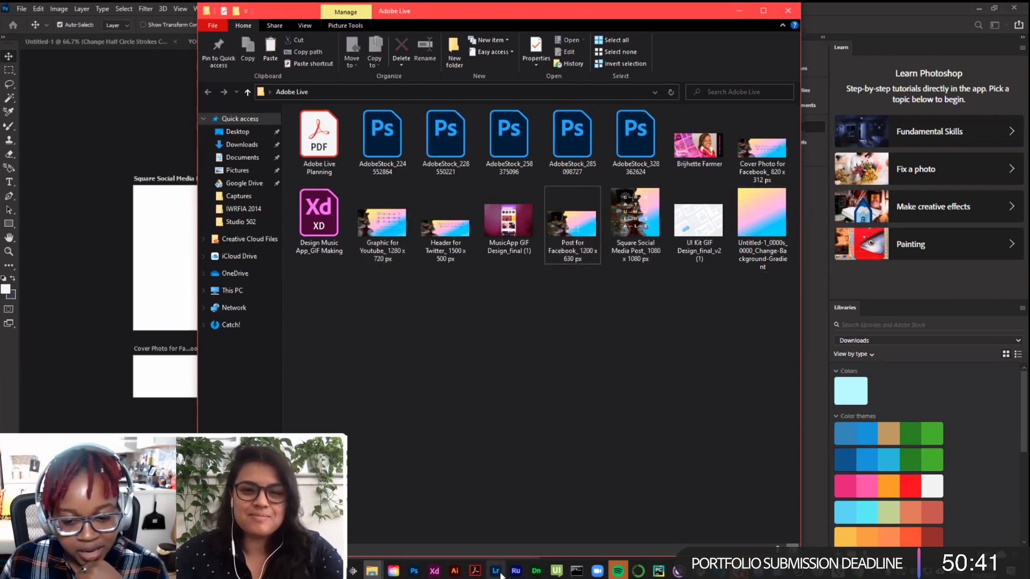
Step: Switch back to Photoshop and check the progress of the running layer export
click(414, 571)
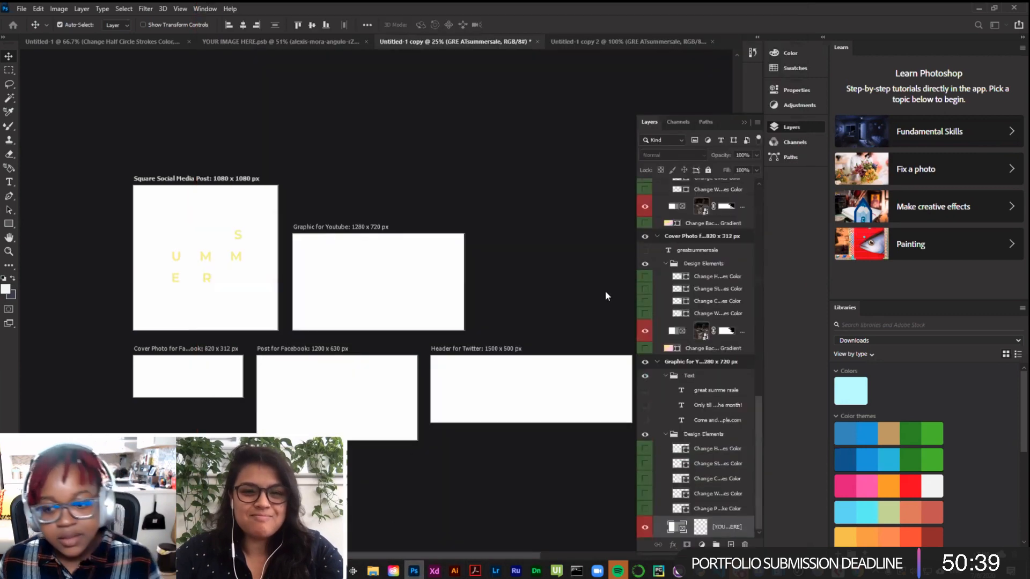
scroll(674, 245, up, 2)
scroll(674, 245, up, 5)
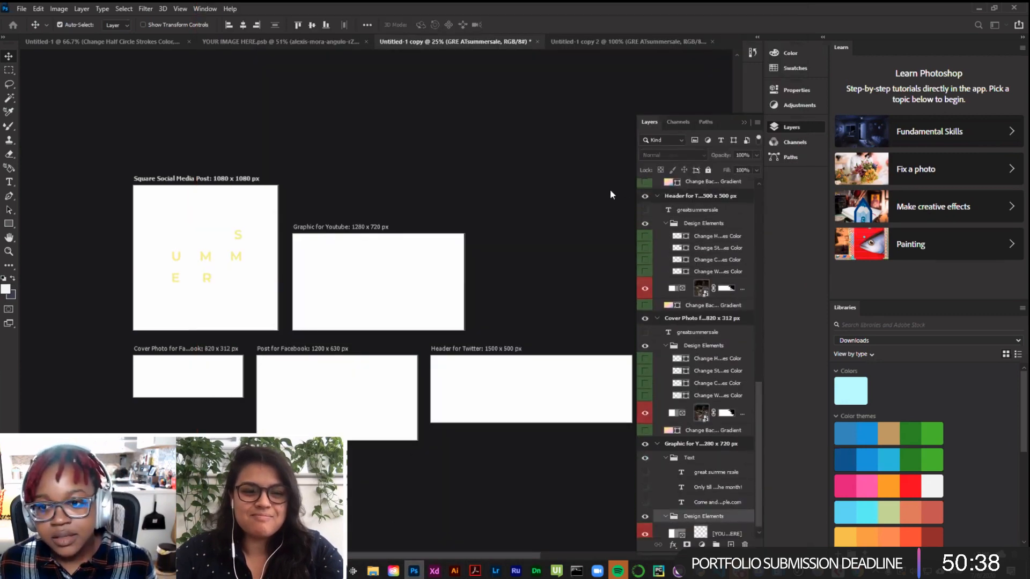
click(194, 179)
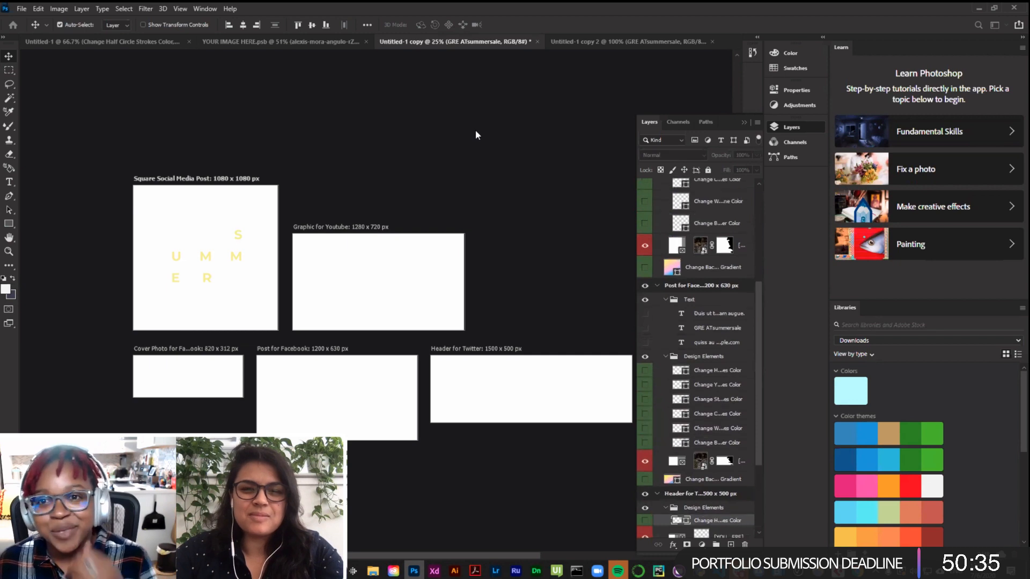
key(ctrl+z)
key(ctrl+z)
key(ctrl+z)
key(ctrl+z)
key(ctrl+z)
key(ctrl+z)
key(ctrl+z)
key(ctrl+z)
key(ctrl+z)
key(ctrl+z)
key(ctrl+z)
key(ctrl+z)
key(ctrl+z)
key(ctrl+z)
key(ctrl+z)
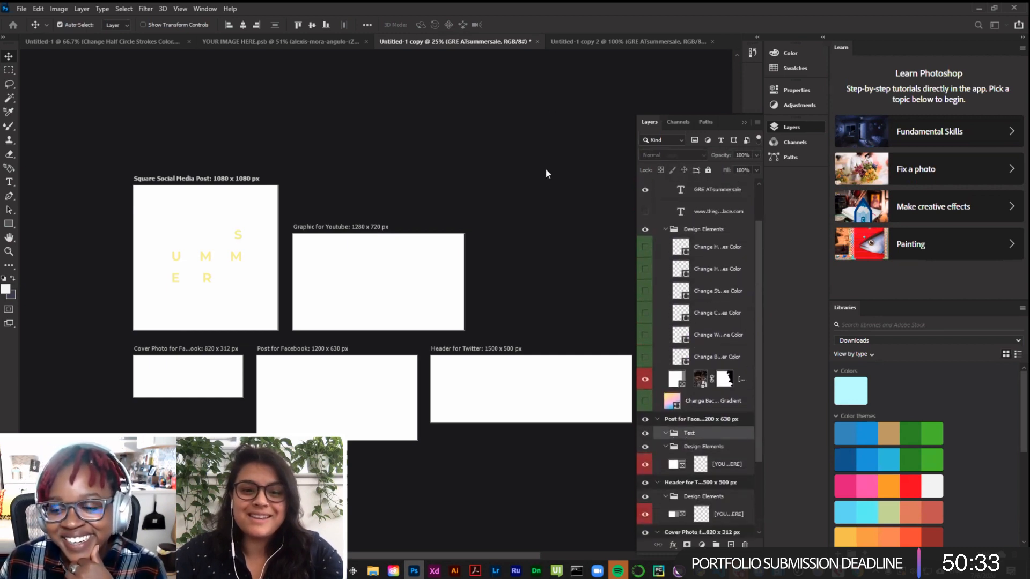
key(ctrl+z)
key(ctrl+z)
key(ctrl+z)
key(ctrl+z)
key(ctrl+z)
key(ctrl+z)
key(ctrl+z)
key(ctrl+z)
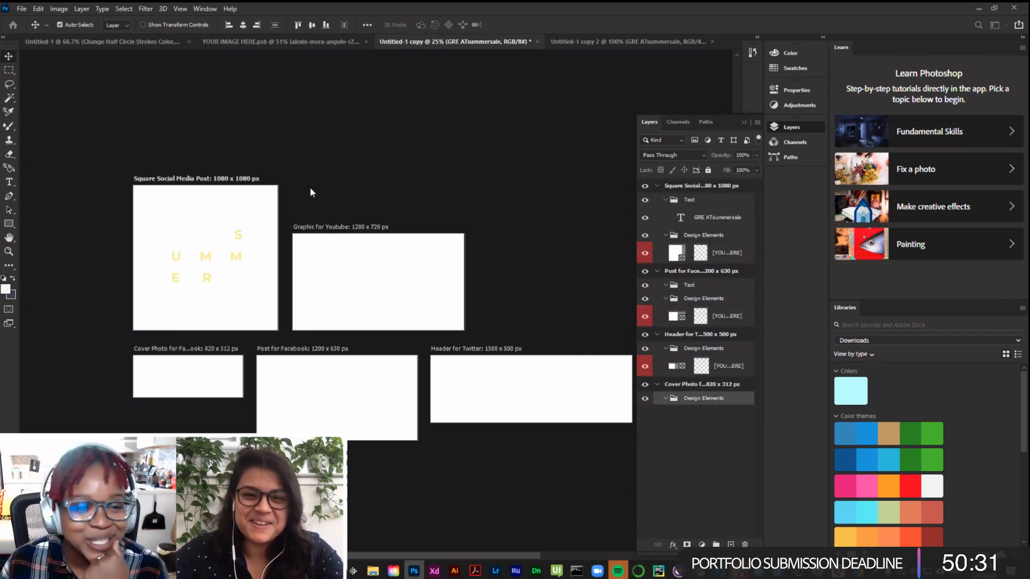
key(ctrl+z)
key(ctrl+z)
key(ctrl+z)
key(ctrl+z)
key(ctrl+z)
key(ctrl+z)
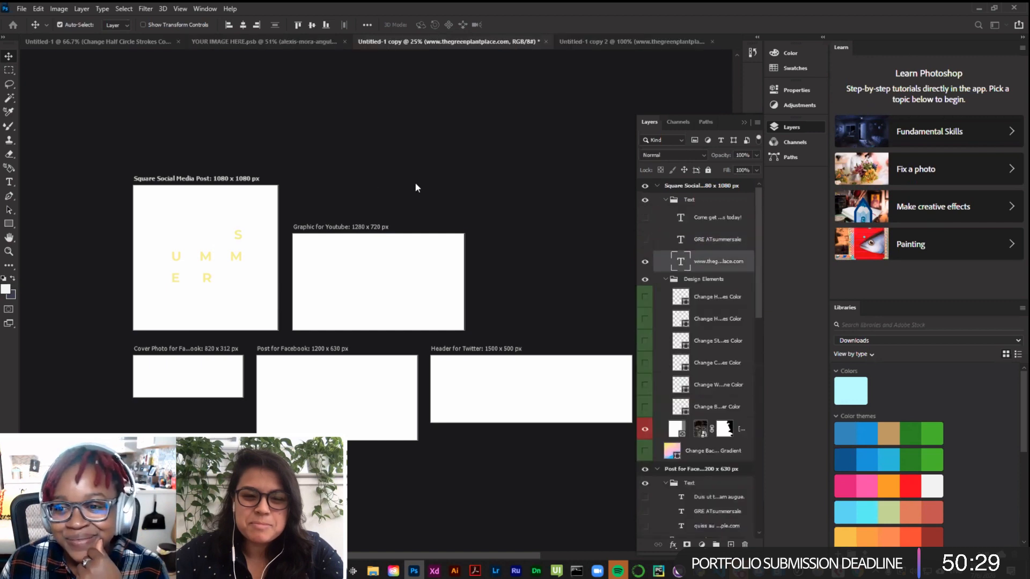
key(ctrl+z)
key(ctrl+z)
key(ctrl+z)
key(ctrl+z)
key(ctrl+z)
key(ctrl+z)
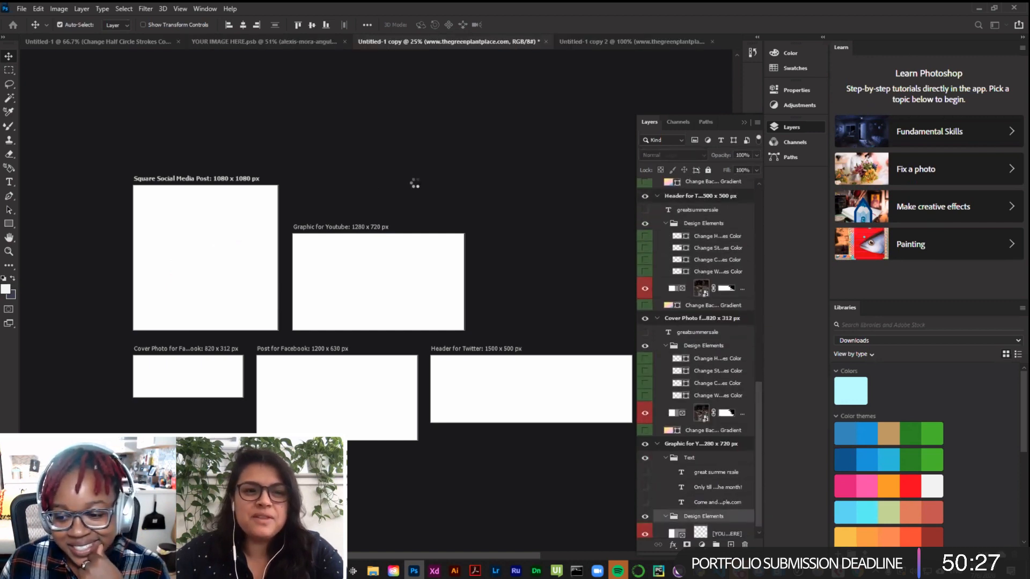
key(ctrl+z)
key(ctrl+z)
key(ctrl+z)
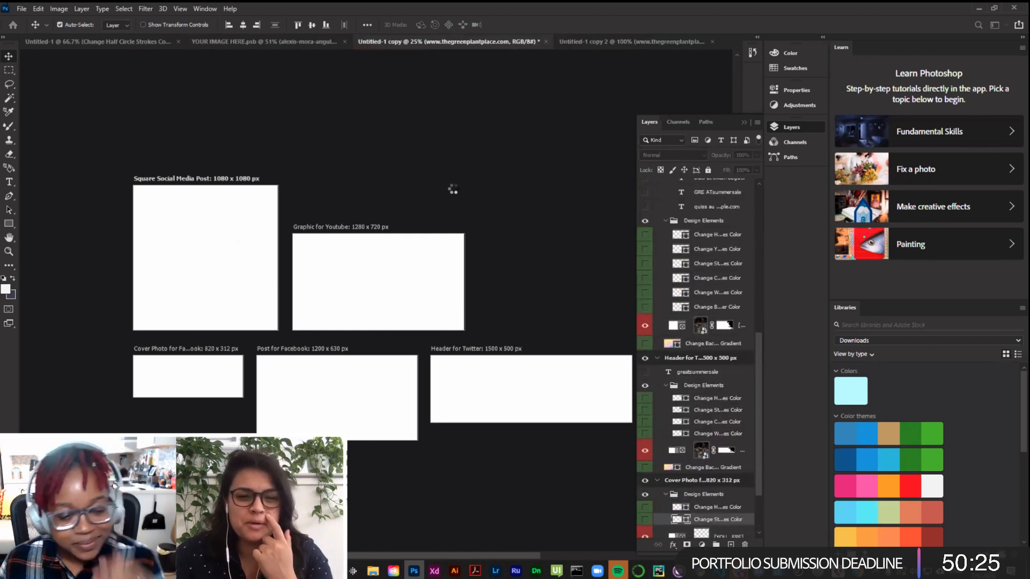
key(ctrl+z)
key(ctrl+z)
key(ctrl+z)
key(ctrl+z)
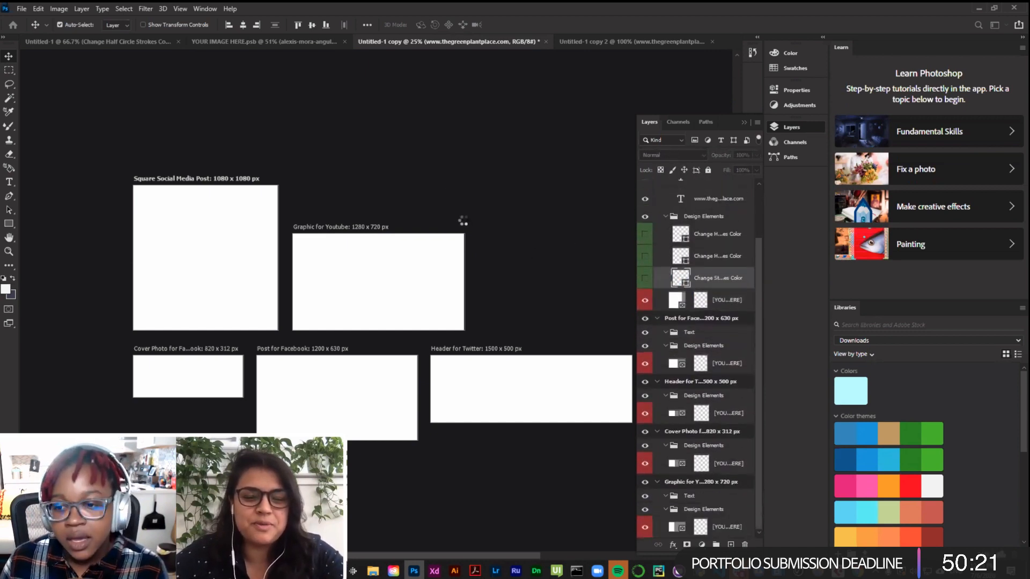
key(ctrl+z)
key(ctrl+z)
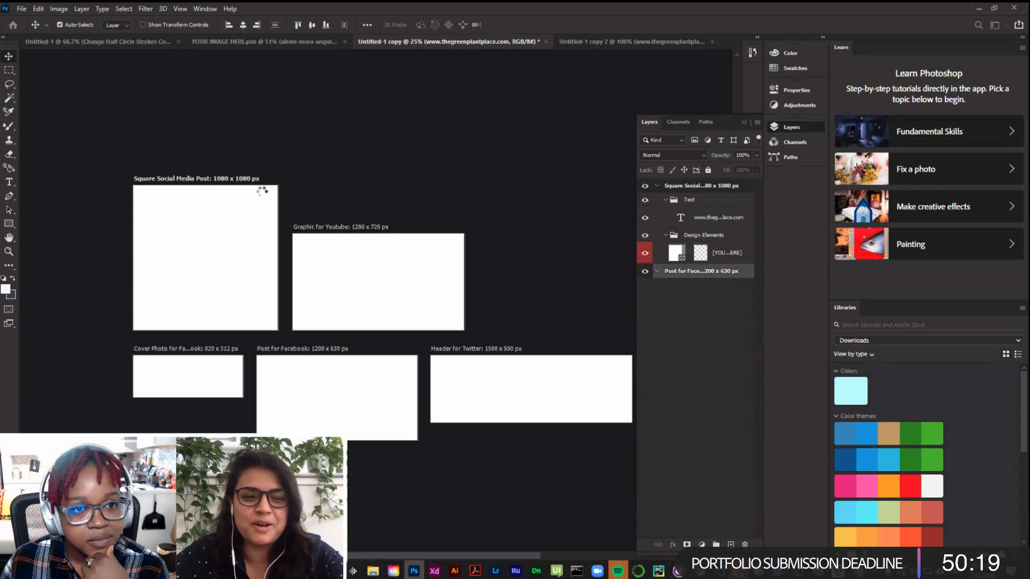
key(ctrl+z)
key(ctrl+z)
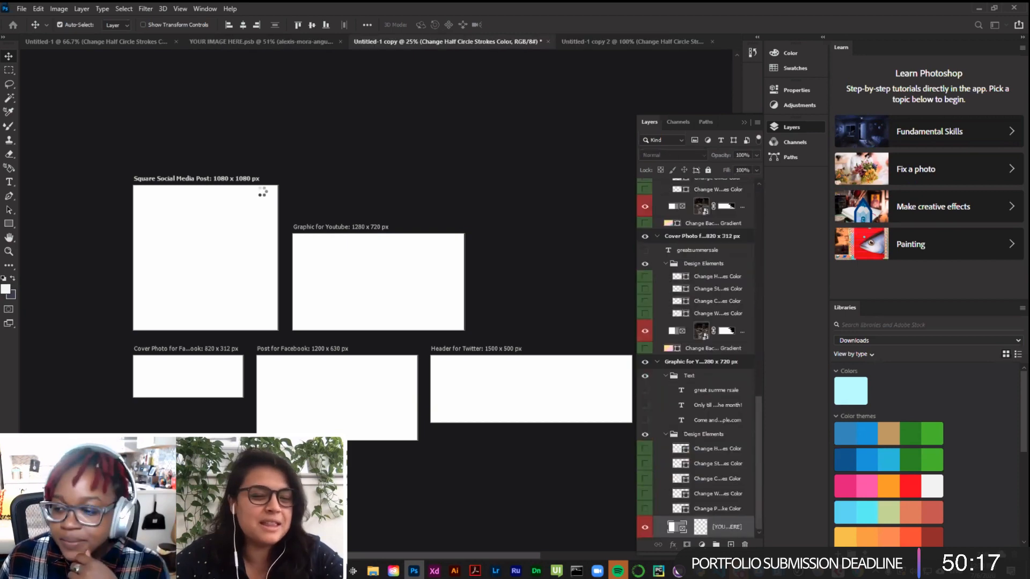
key(ctrl+z)
key(ctrl+z)
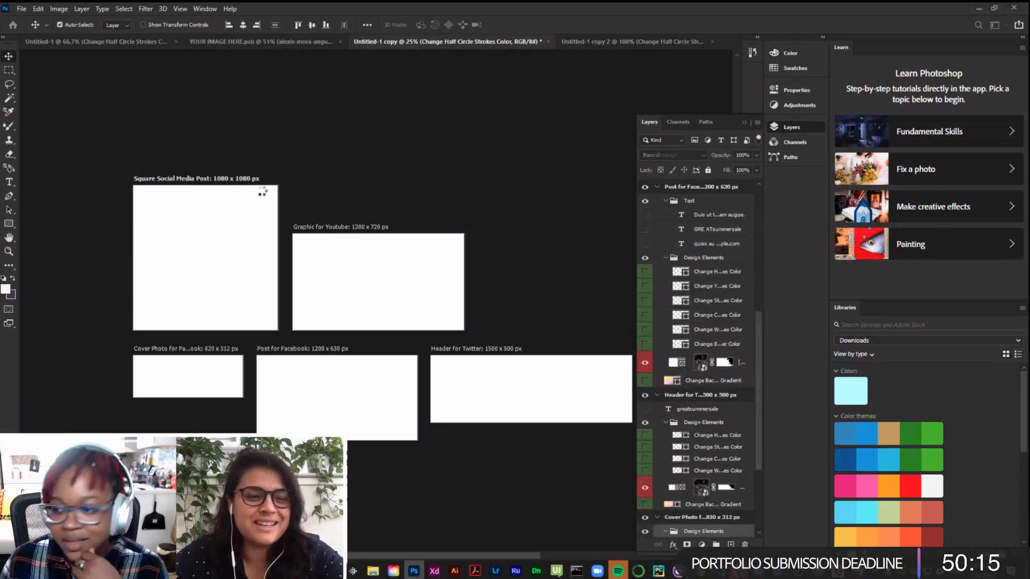
key(ctrl+z)
key(ctrl+z)
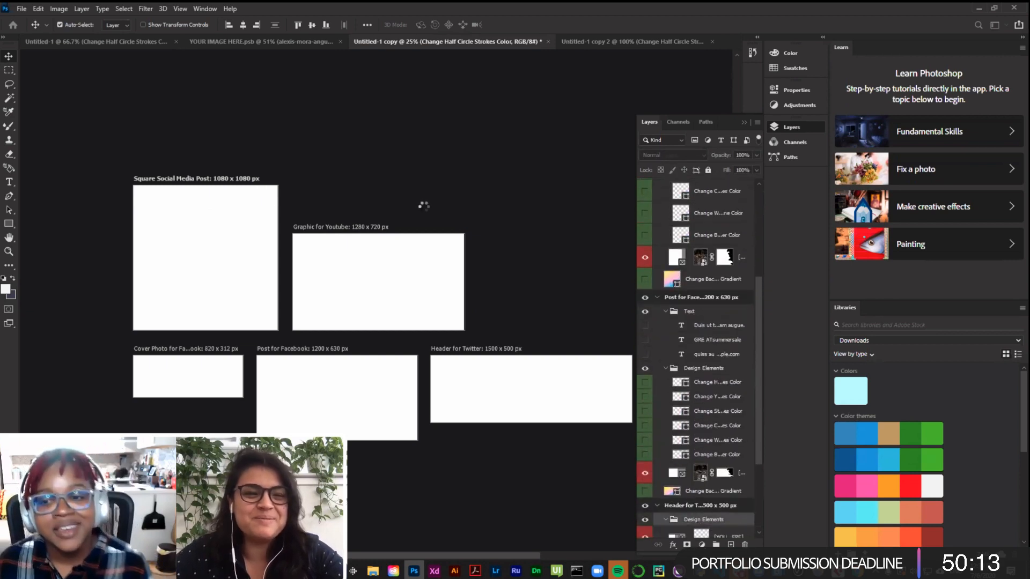
key(ctrl+z)
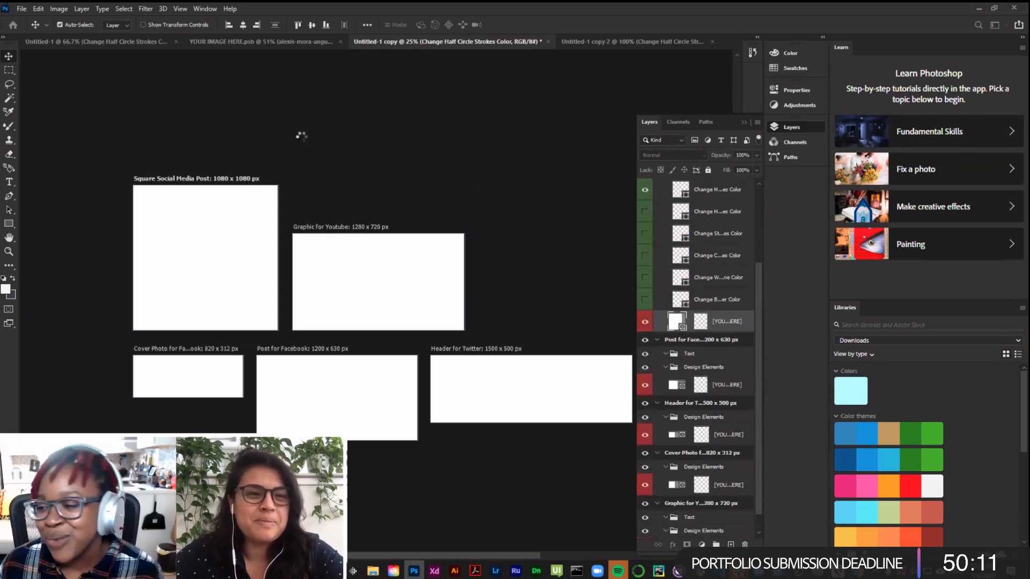
key(ctrl+z)
key(ctrl+z)
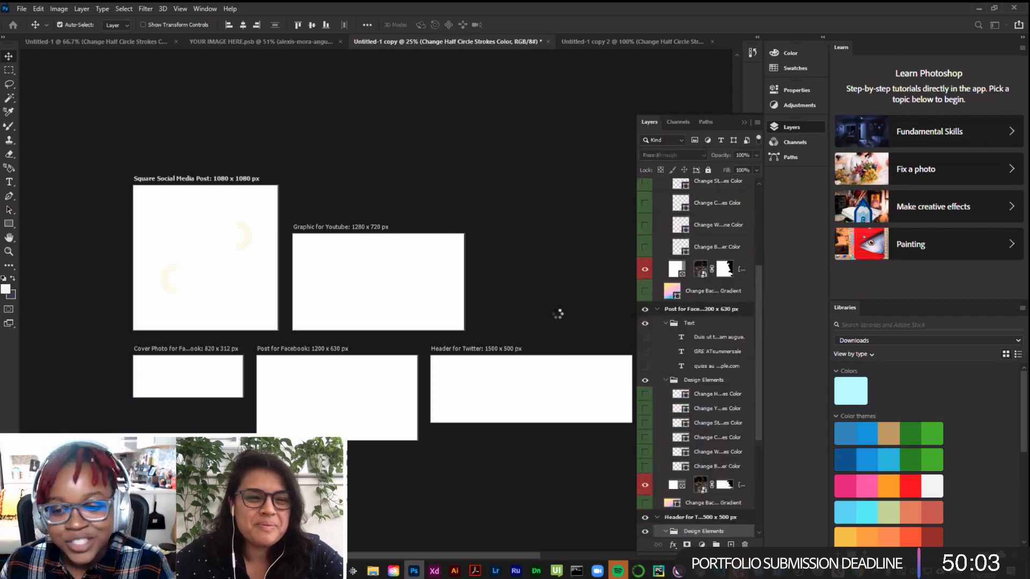
Step: Switch to Adobe XD and duplicate the blank 1080 × 1080 artboard beside the original
click(435, 573)
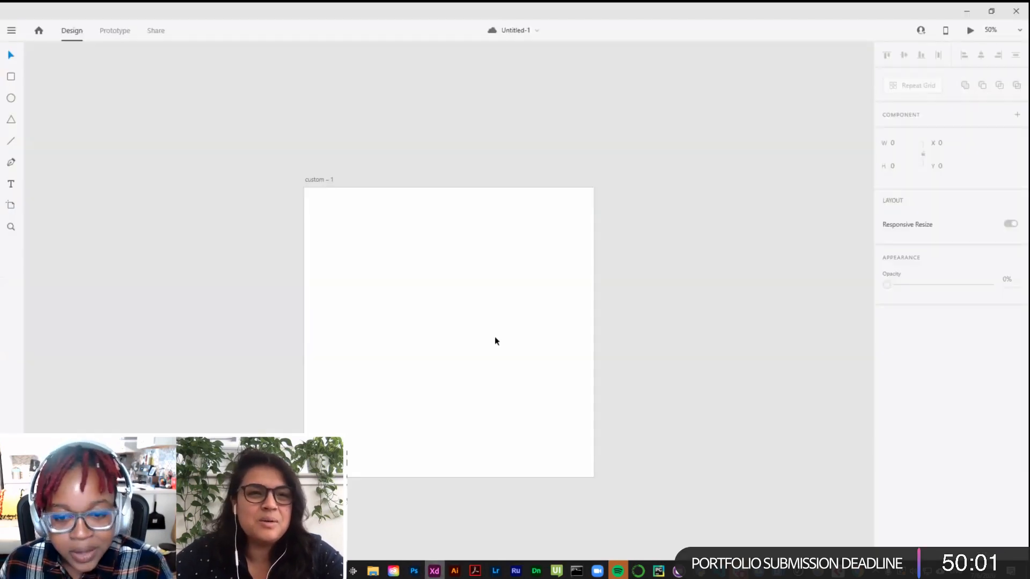
click(314, 180)
key(ctrl+0)
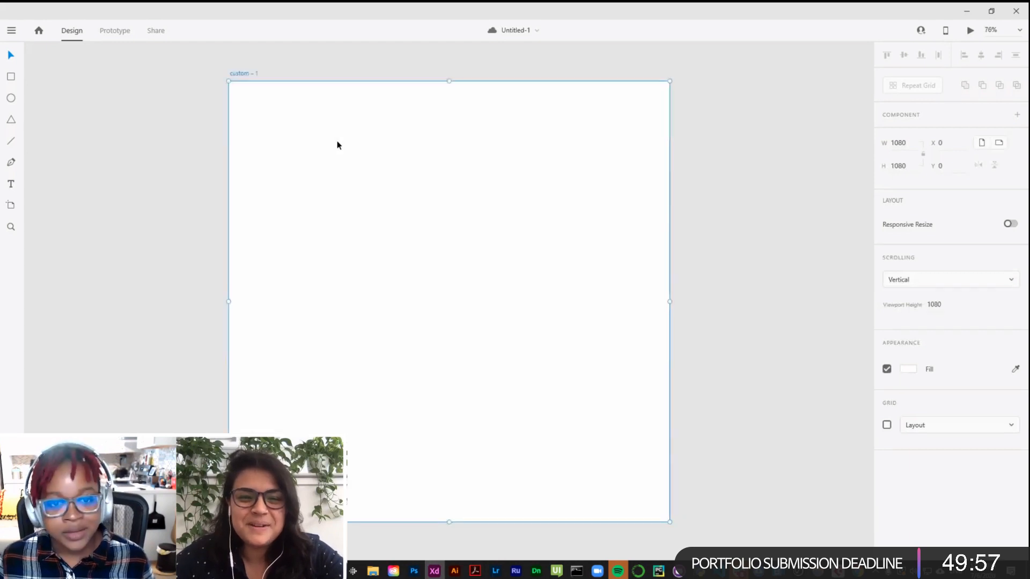
drag(243, 77, 724, 95)
click(678, 69)
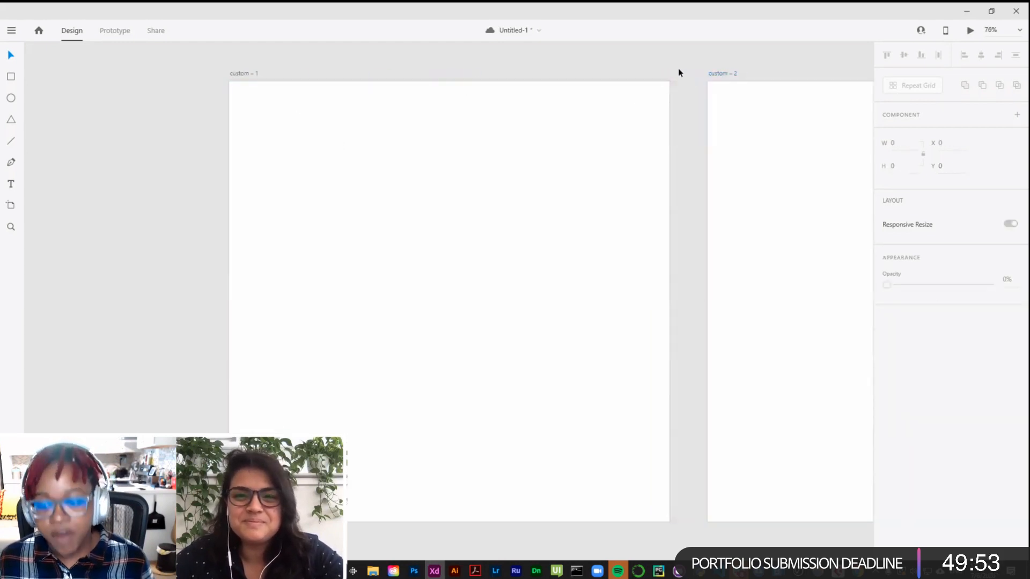
key(ctrl+0)
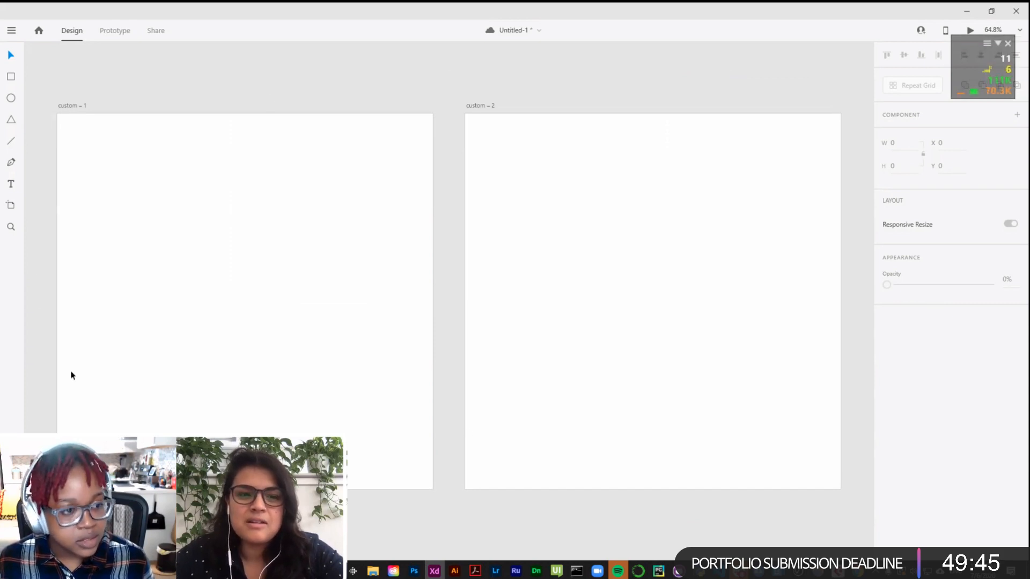
click(13, 31)
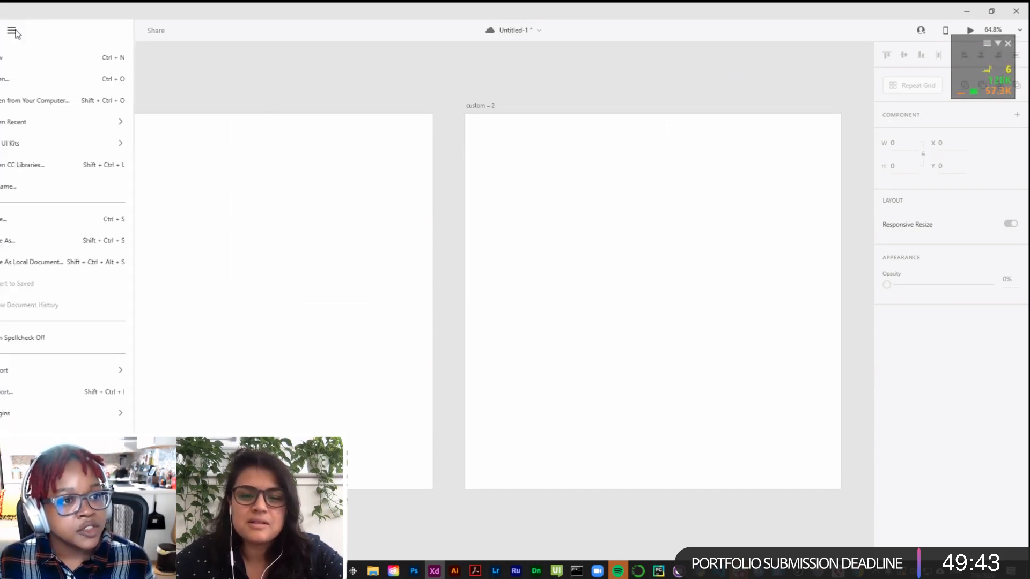
mouse_move(55, 371)
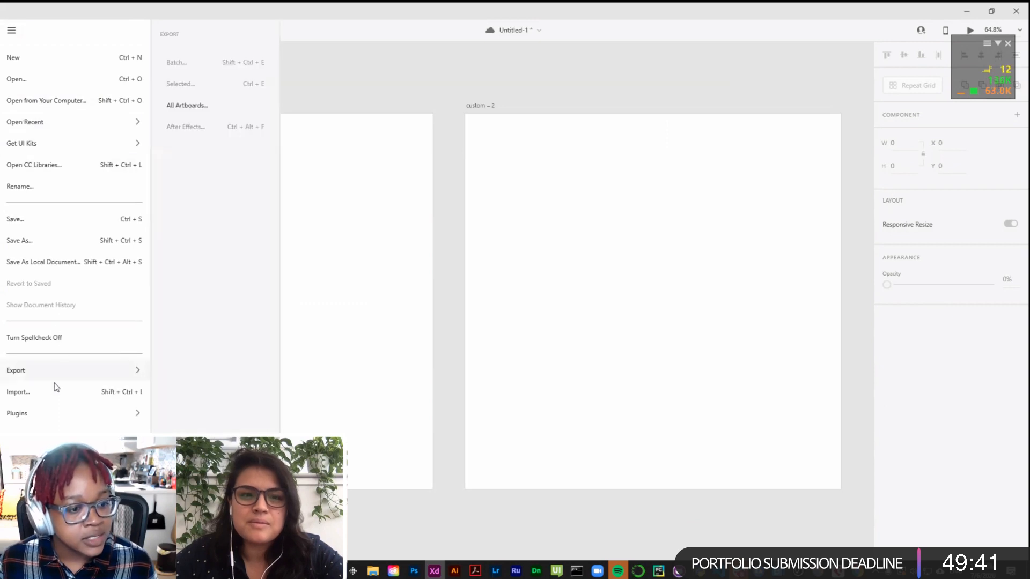
click(355, 95)
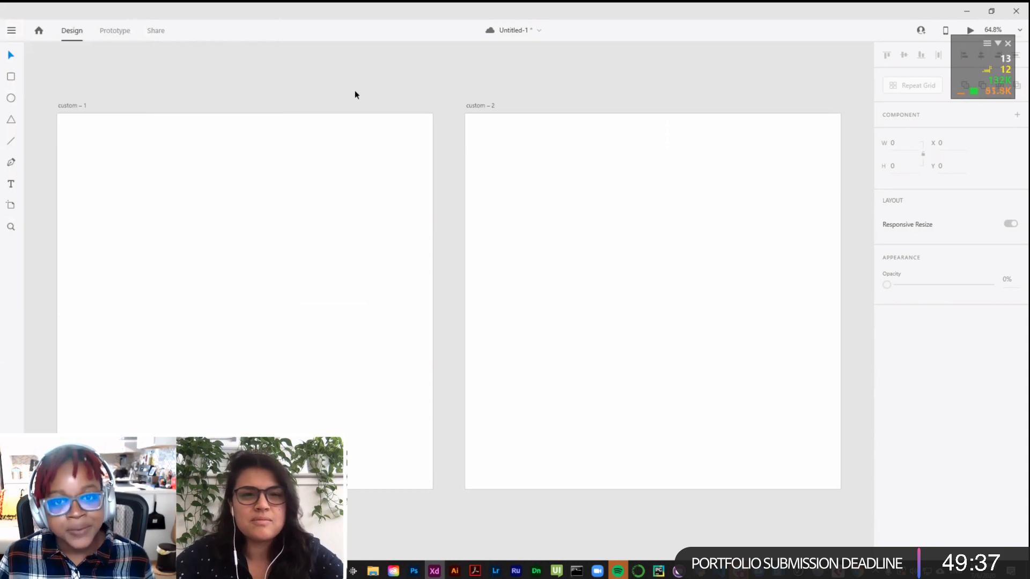
Step: Duplicate the blank artboard twice more to make a row of four, and select all four artboards
drag(600, 78, 382, 79)
click(247, 118)
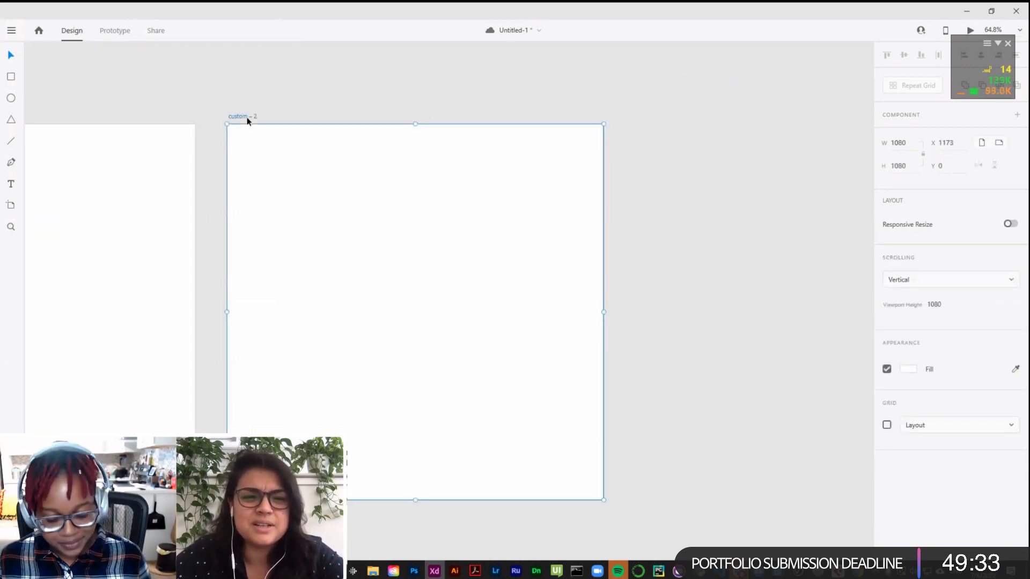
drag(247, 119, 659, 118)
click(703, 101)
drag(748, 96, 262, 120)
click(166, 142)
drag(165, 142, 569, 131)
click(575, 114)
key(ctrl+0)
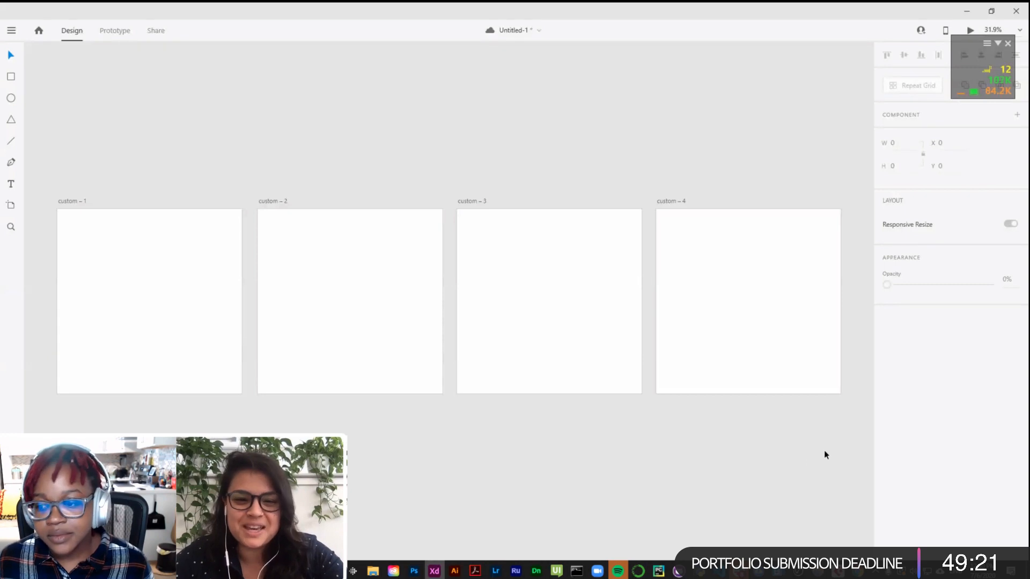
drag(823, 453, 102, 58)
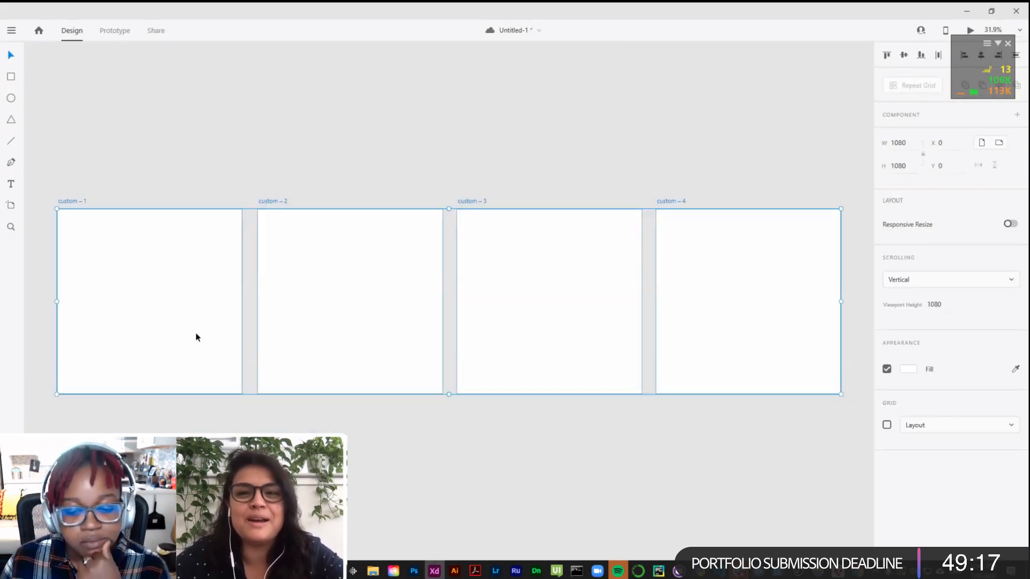
Step: Check which layer files have been exported so far in the Adobe Live folder, and return to the XD artboards
mouse_move(372, 571)
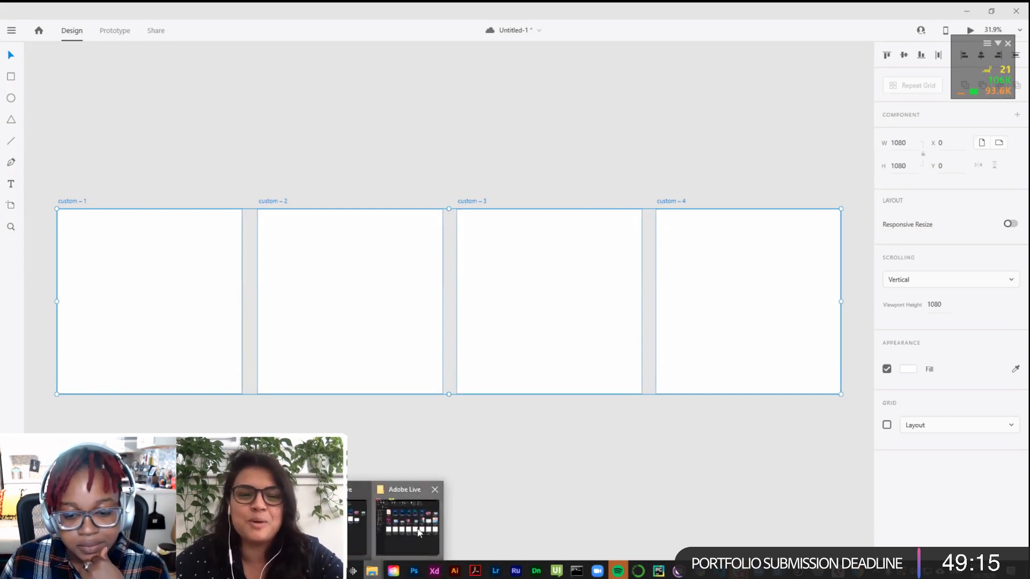
click(428, 522)
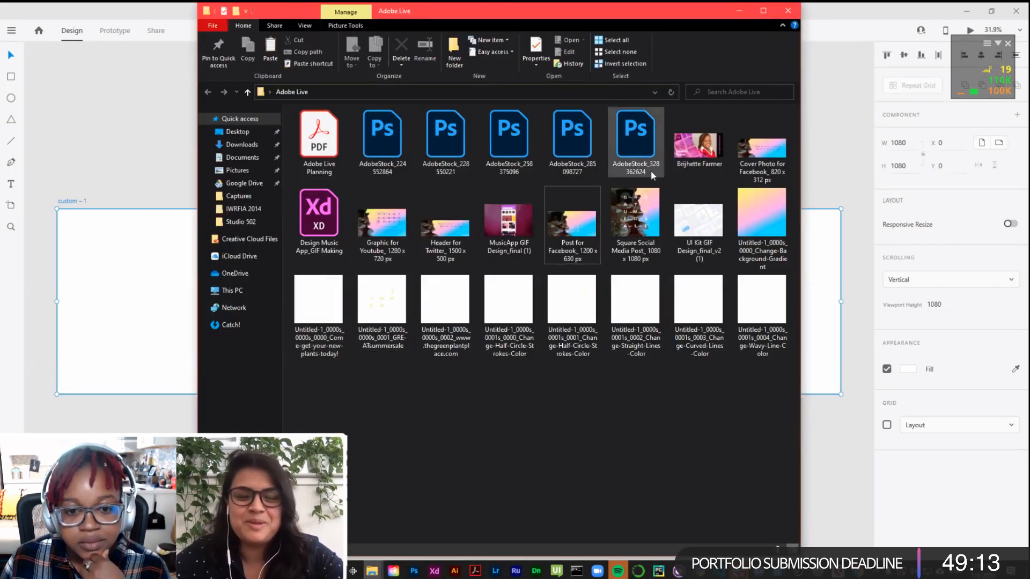
click(741, 13)
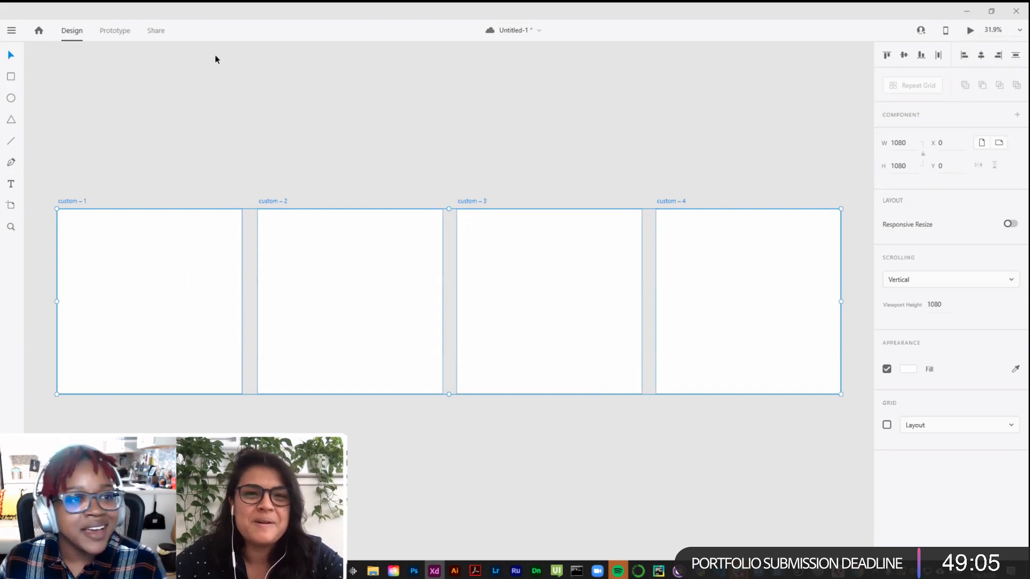
Step: Save the document, then open Rename It's Rename Selected Layers for the four artboards, agreeing to the plugin's analytics request
key(ctrl+s)
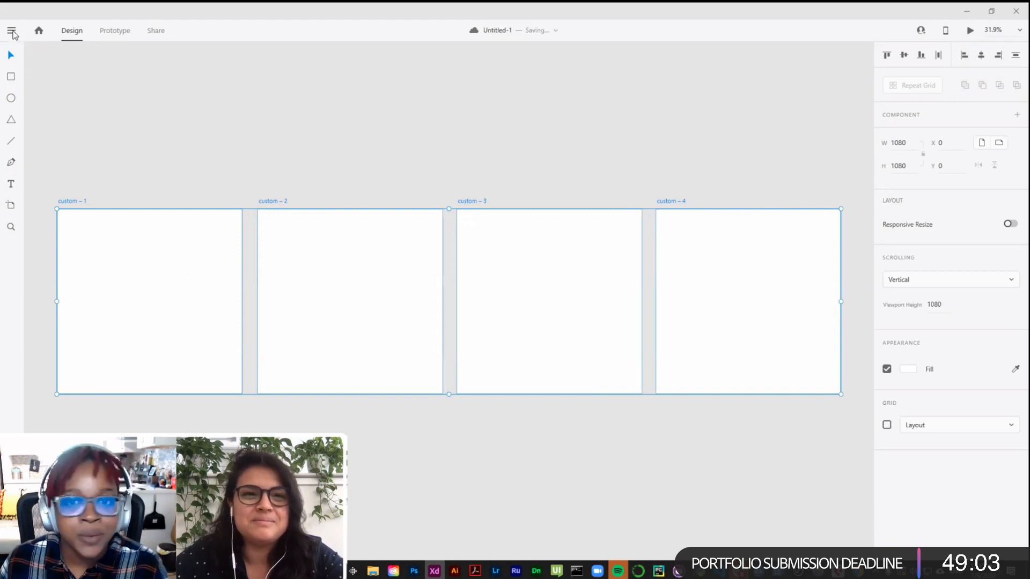
click(11, 31)
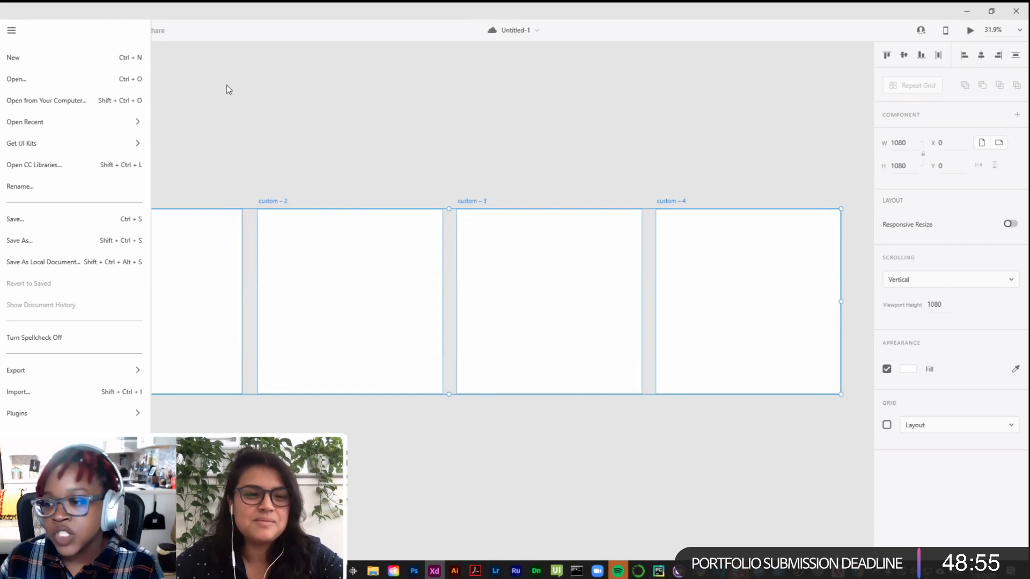
mouse_move(108, 370)
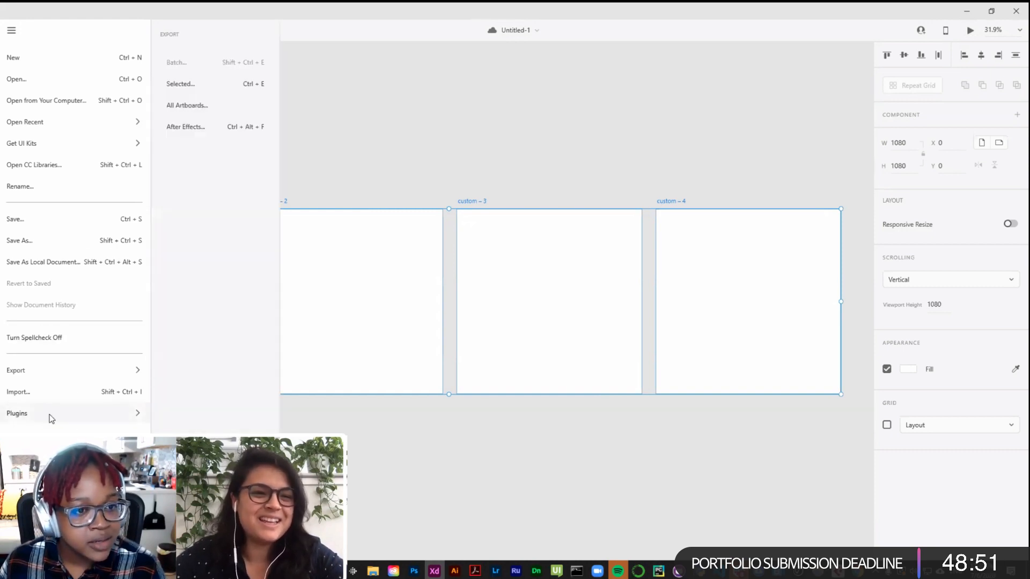
mouse_move(51, 419)
mouse_move(190, 65)
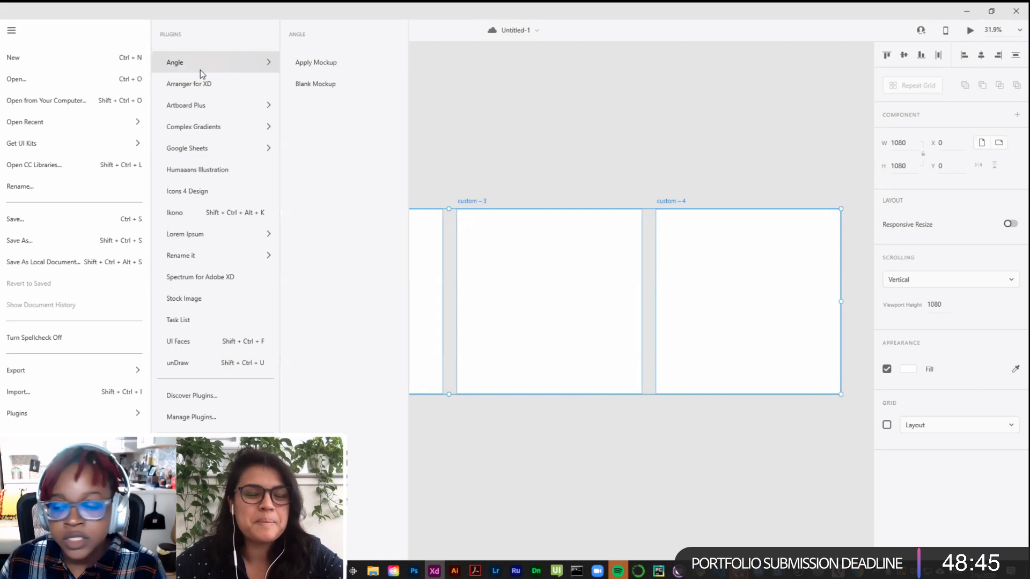
mouse_move(187, 258)
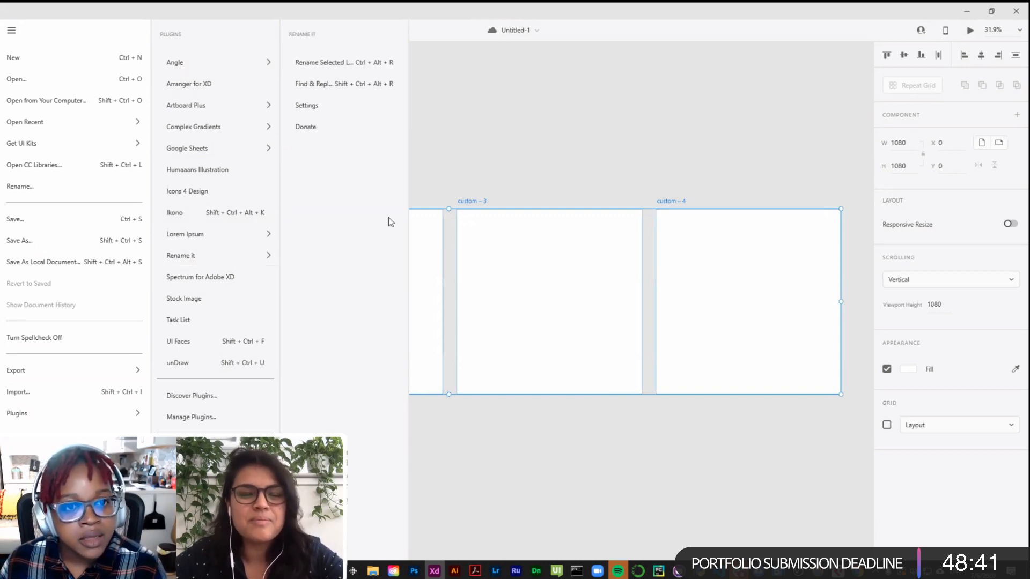
click(359, 61)
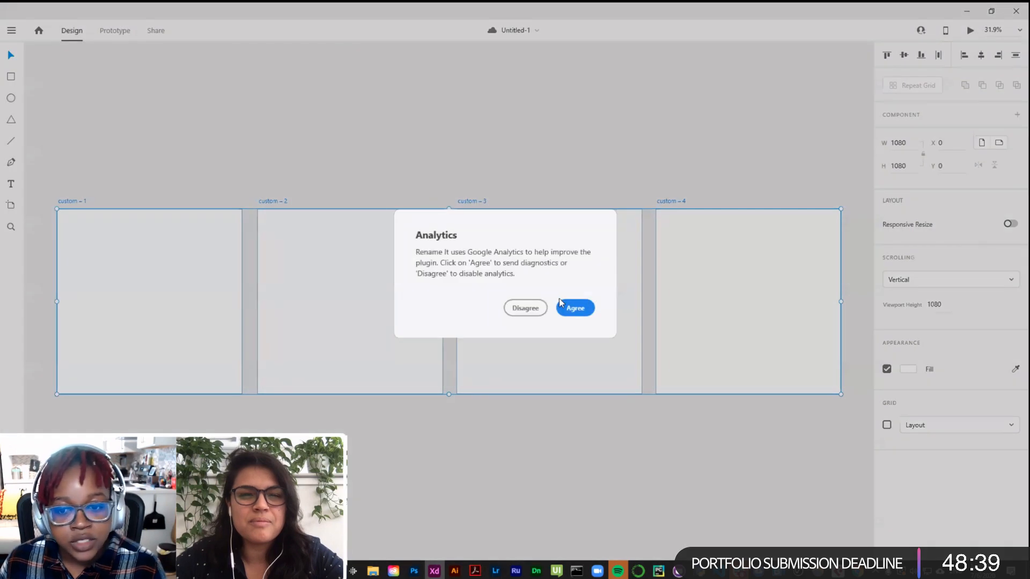
click(573, 306)
click(495, 176)
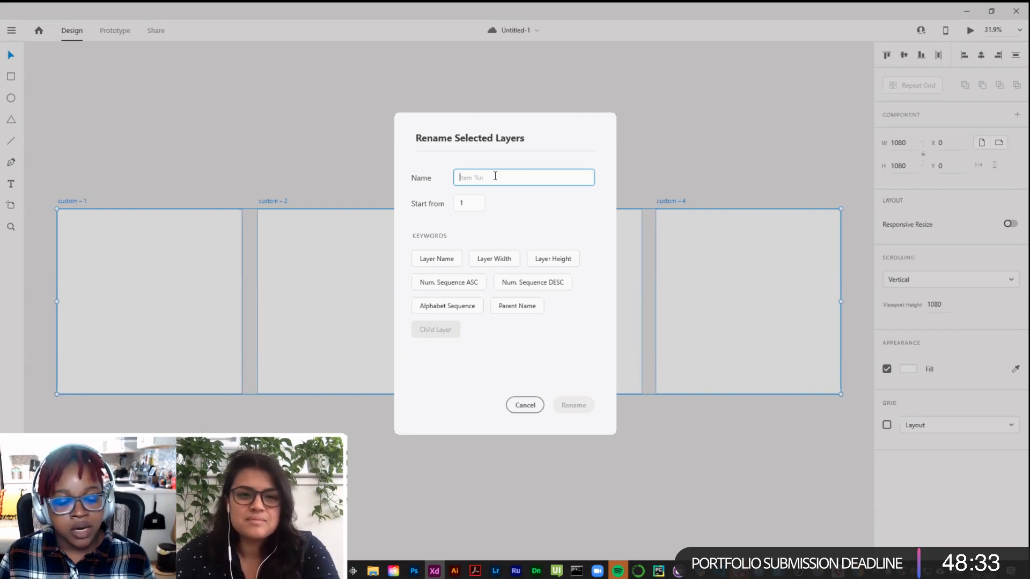
text(Summer Ale)
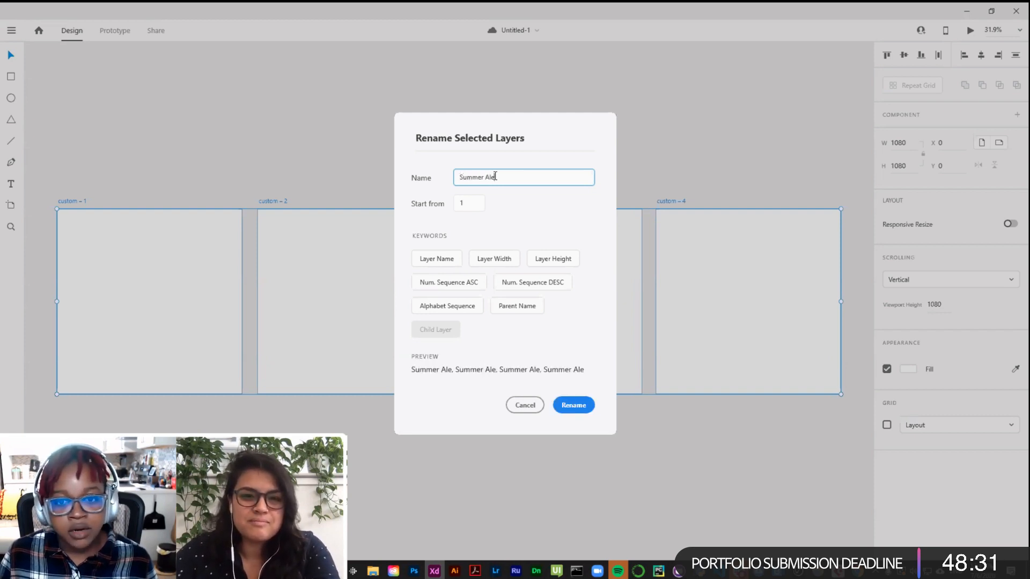
key(BackSpace)
key(BackSpace)
key(BackSpace)
key(BackSpace)
key(BackSpace)
key(BackSpace)
key(BackSpace)
key(BackSpace)
key(BackSpace)
Step: Rename the four selected artboards "Plant Summer Sale" followed by an ascending number sequence starting from 1
text(Pla)
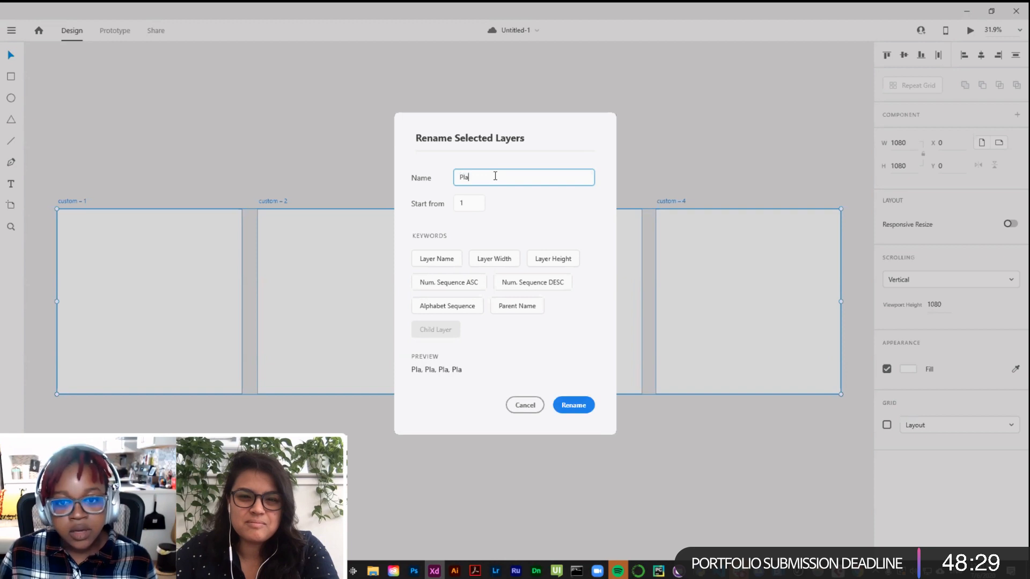
text(nt Summer sa)
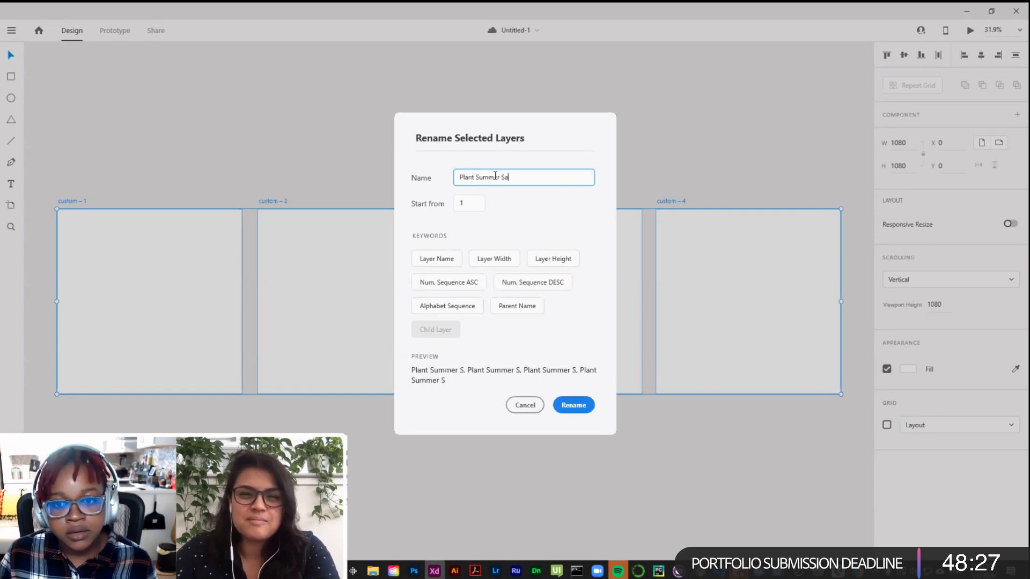
text(le)
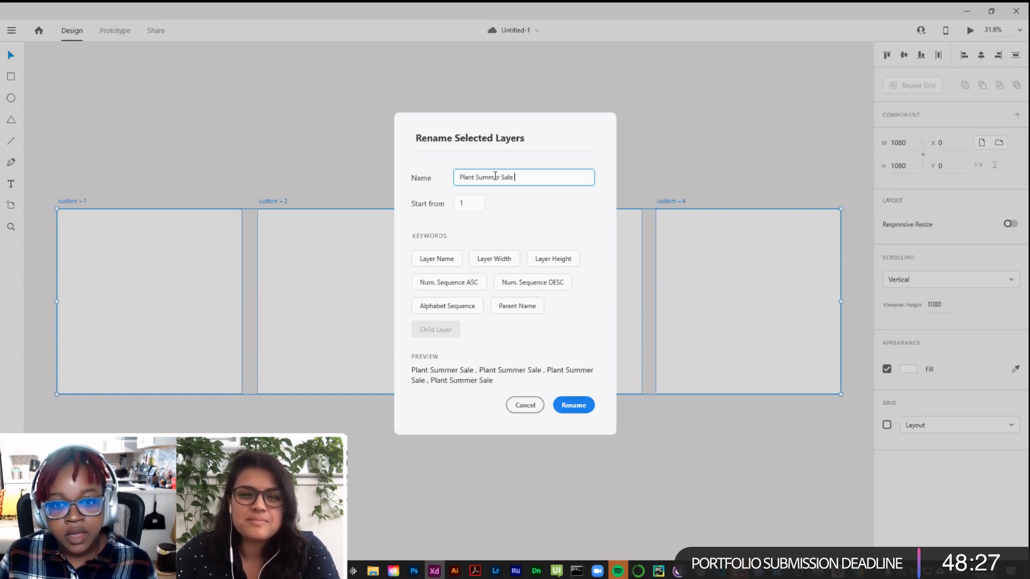
click(466, 286)
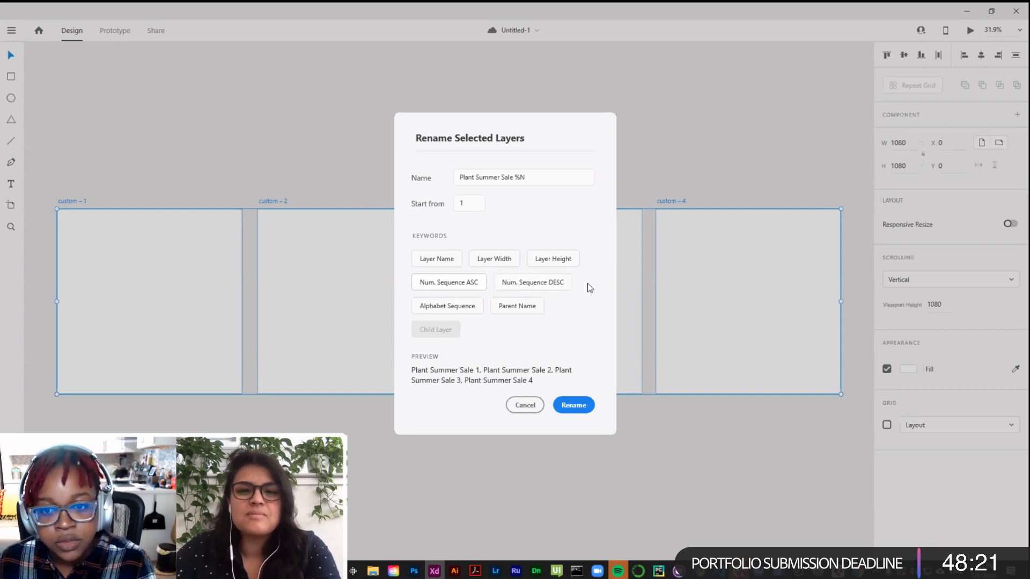
click(586, 410)
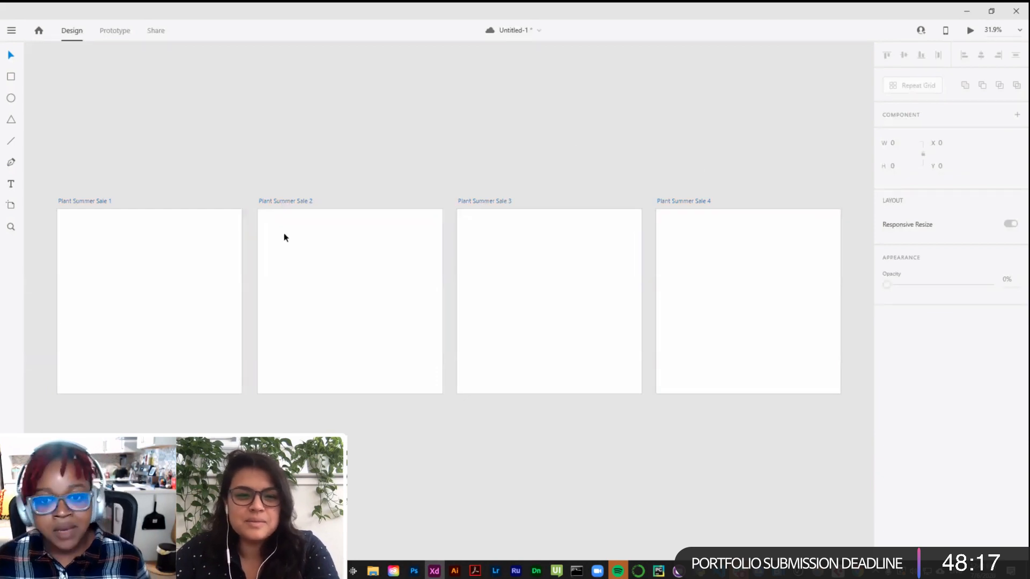
click(83, 201)
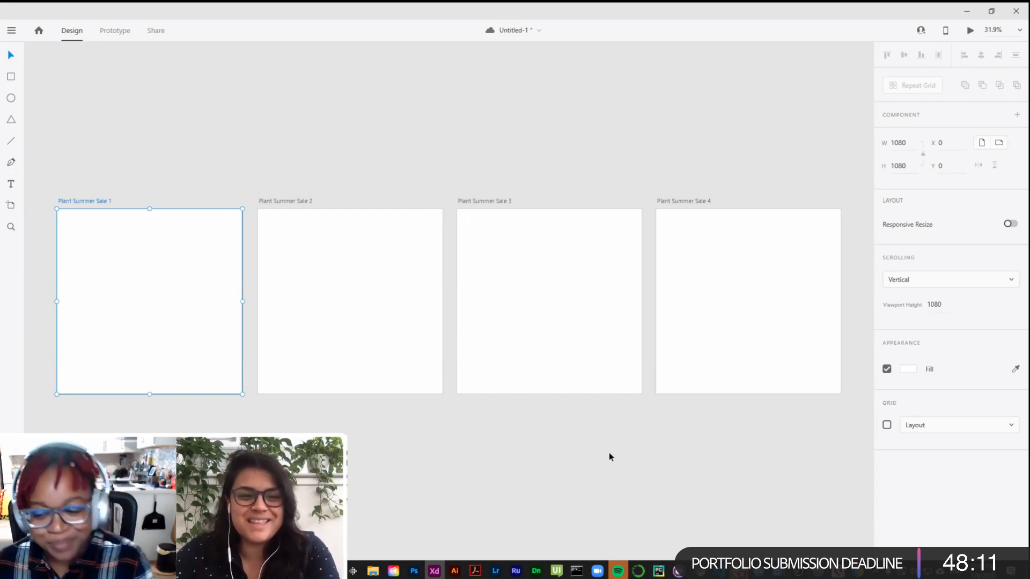
click(428, 161)
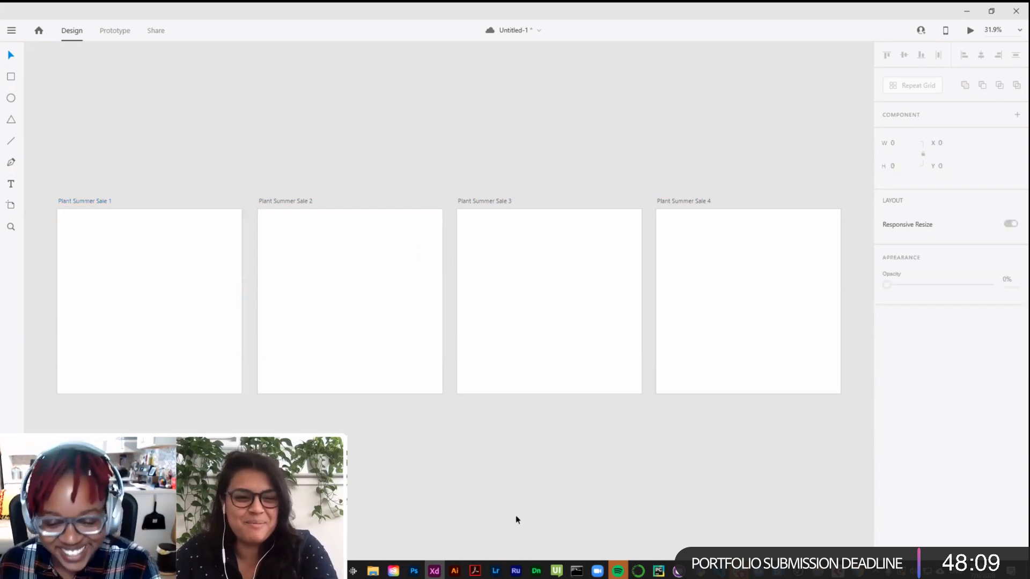
click(413, 571)
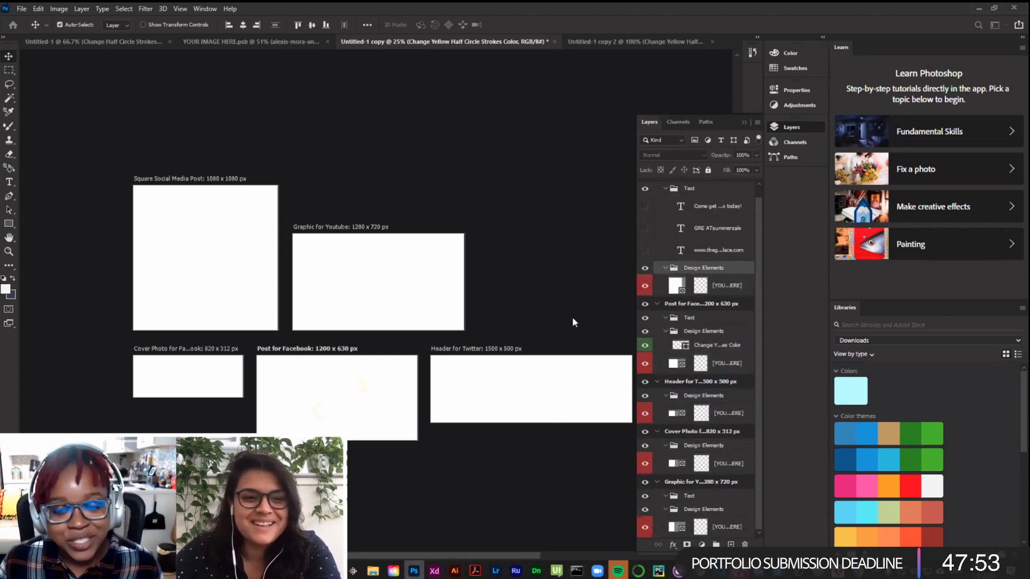
click(436, 573)
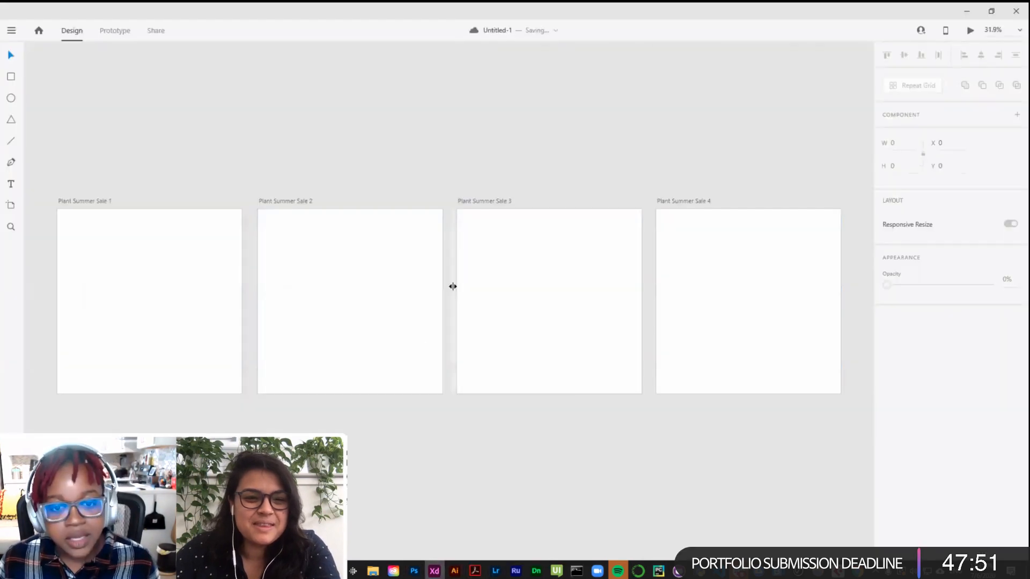
drag(365, 154, 424, 125)
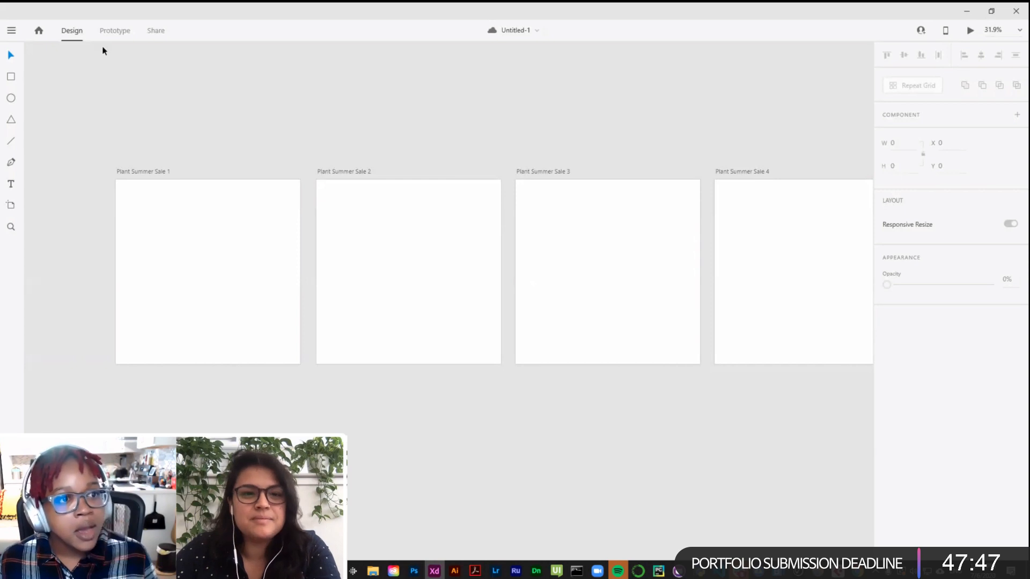
click(12, 31)
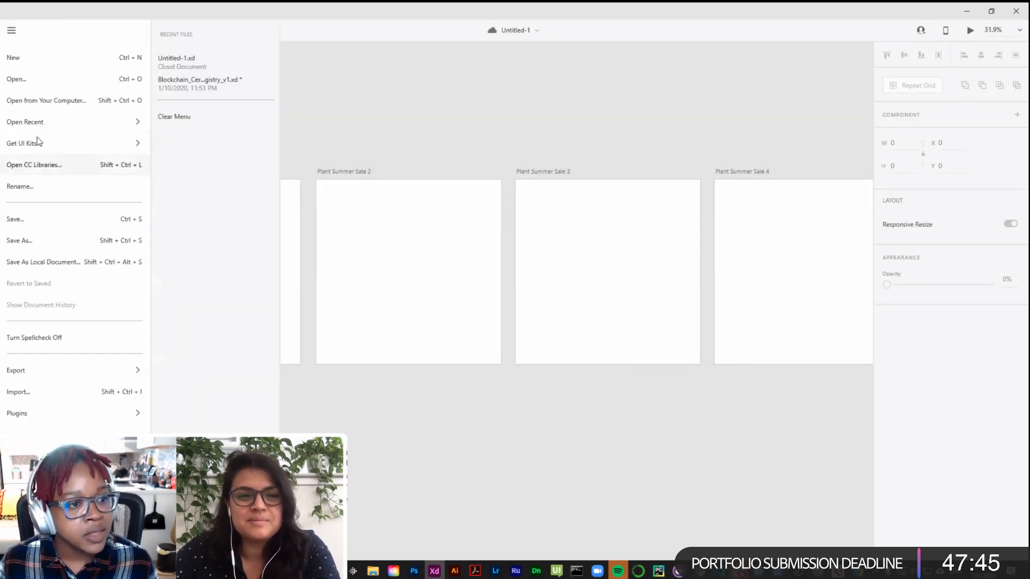
click(349, 116)
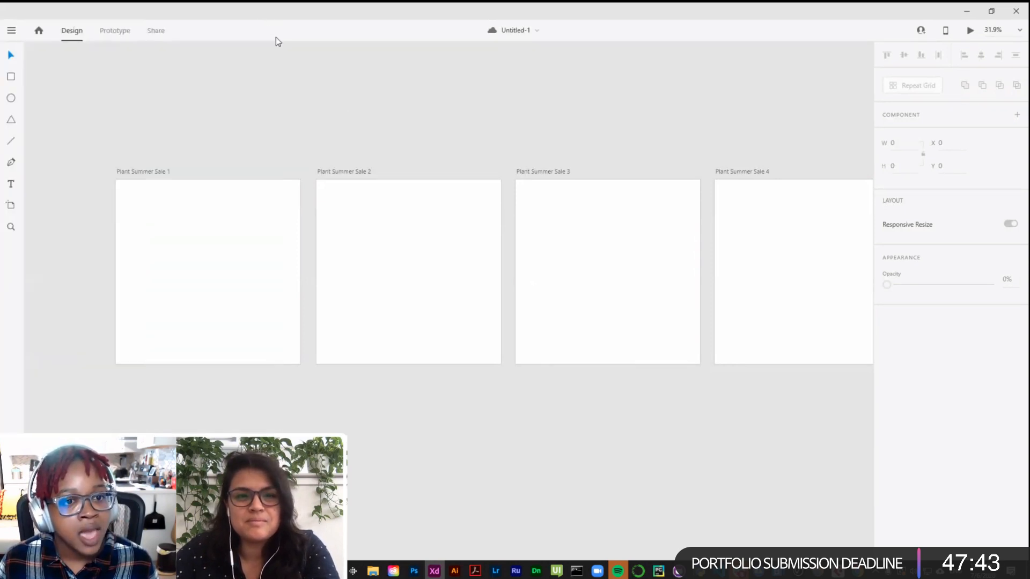
Step: Shrink the XD window and bring up the Adobe Live folder in File Explorer beside the artboards
drag(276, 37, 431, 155)
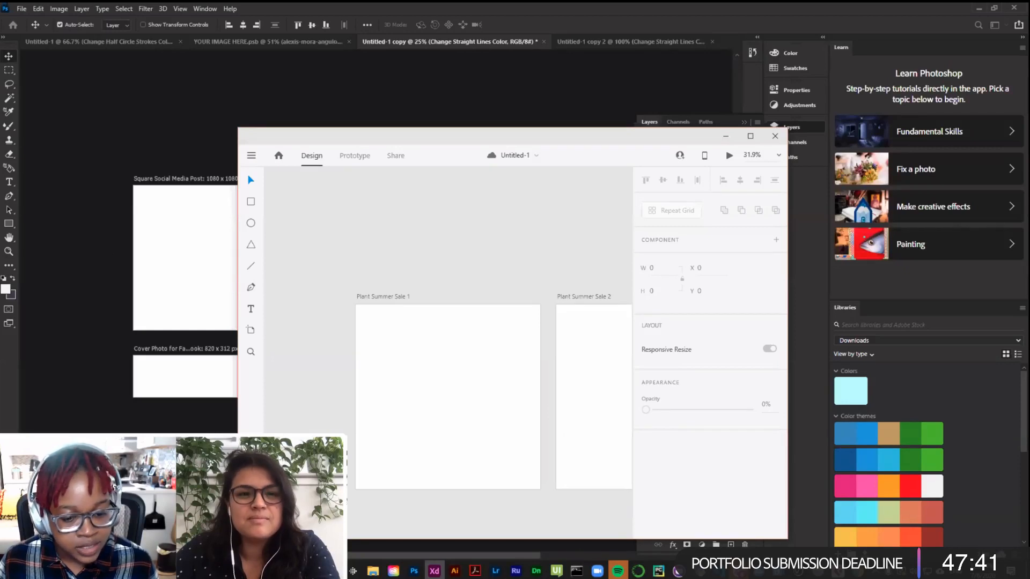
mouse_move(370, 573)
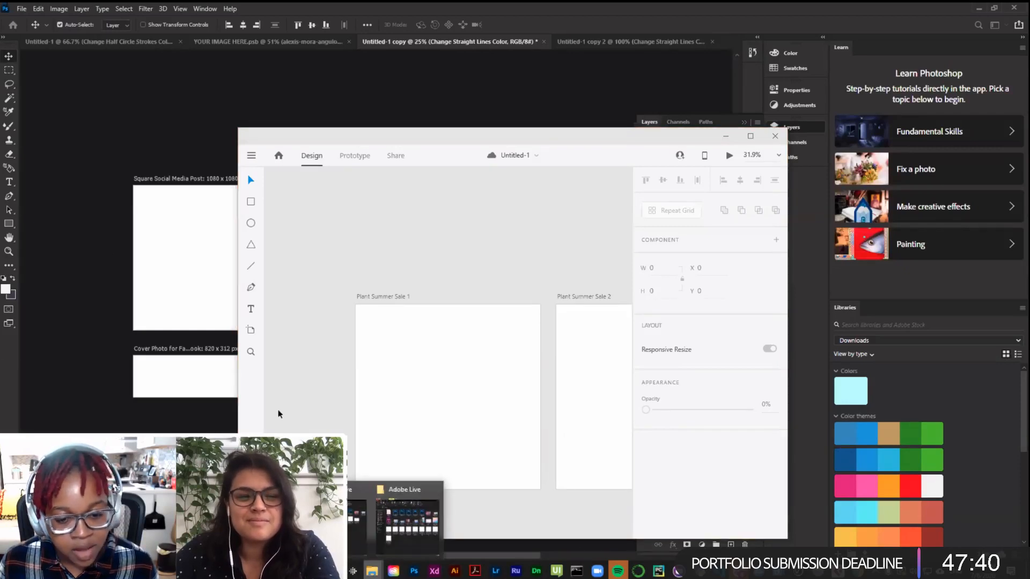
click(395, 531)
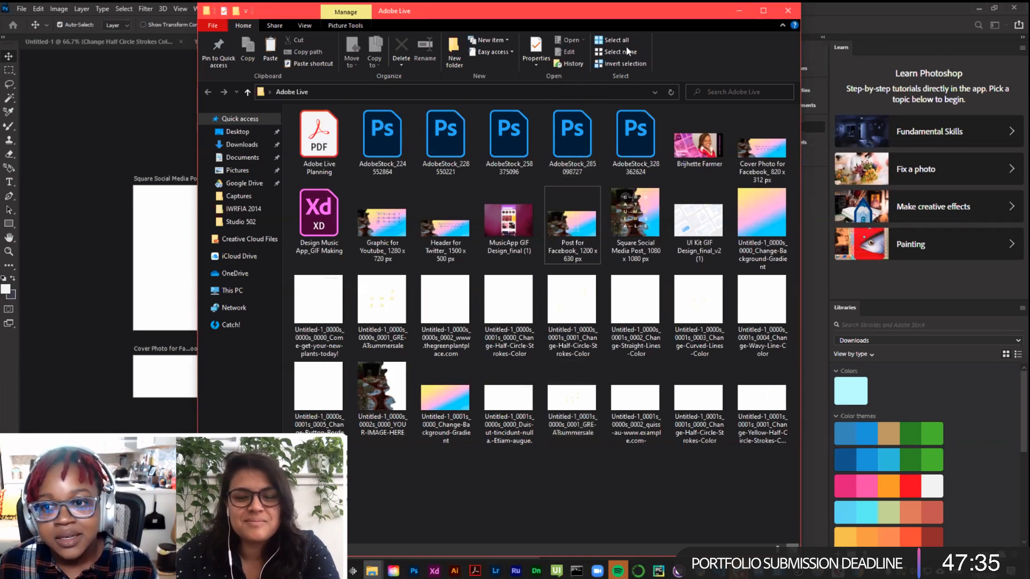
drag(564, 10, 166, 69)
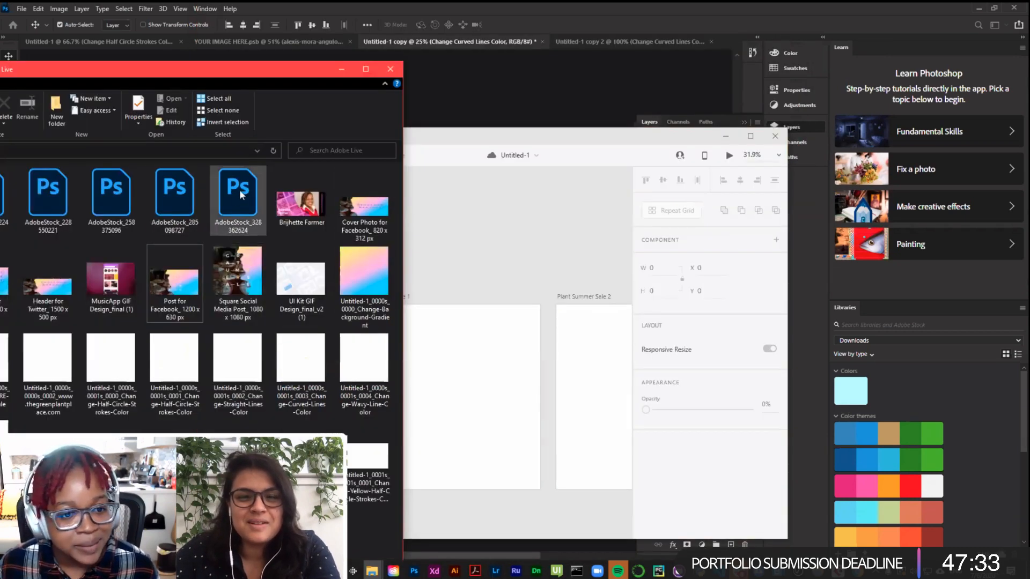
Step: Import the 1080 x 1080 px Square Social Media Post image into Plant Summer Sale 1 and align it to fill the artboard
drag(248, 280, 477, 378)
click(510, 263)
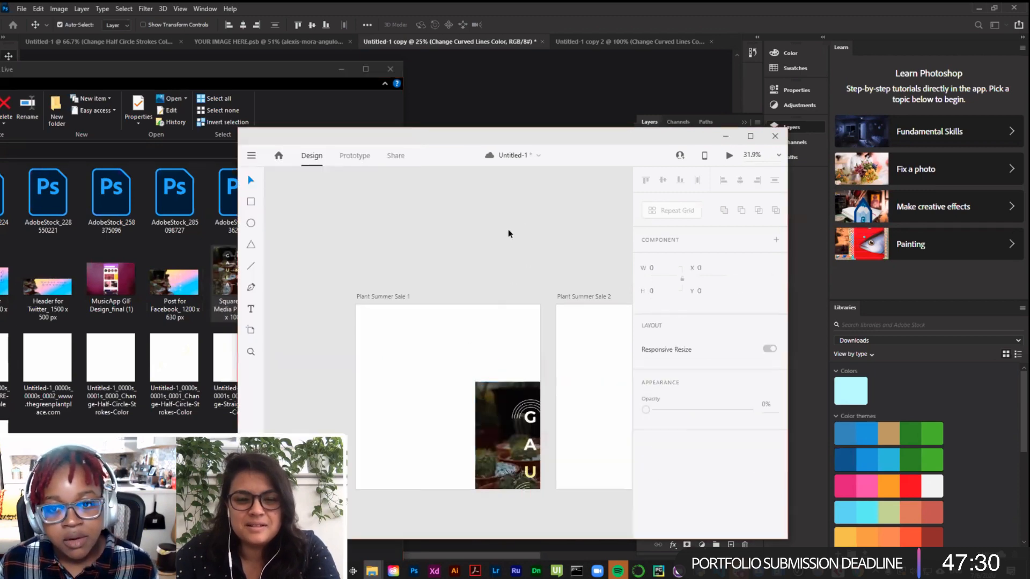
double_click(545, 133)
drag(263, 283, 149, 210)
click(249, 130)
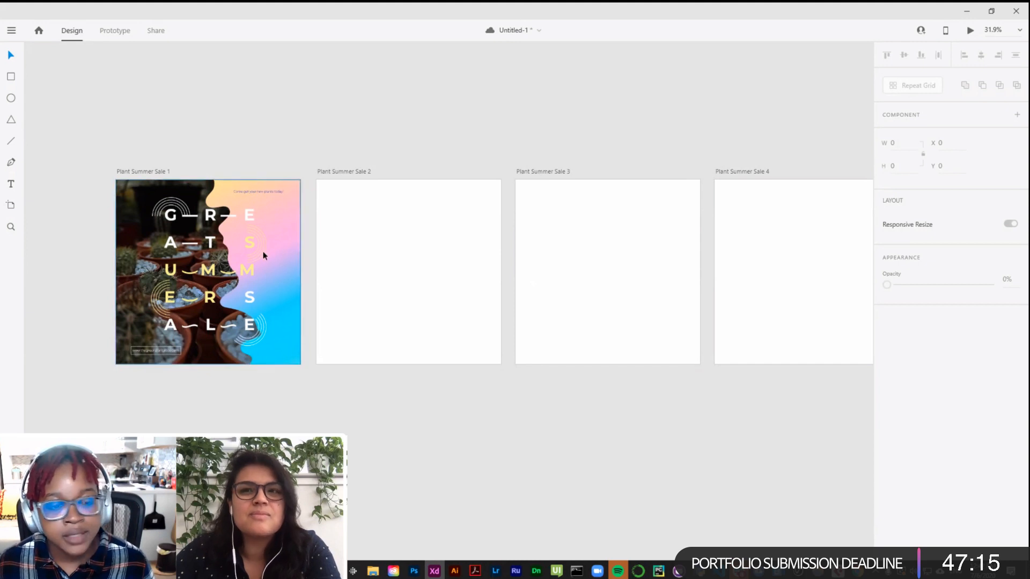
Step: Duplicate the Square Social Media Post image onto Plant Summer Sale 2, aligned with the artboard's edges
click(146, 197)
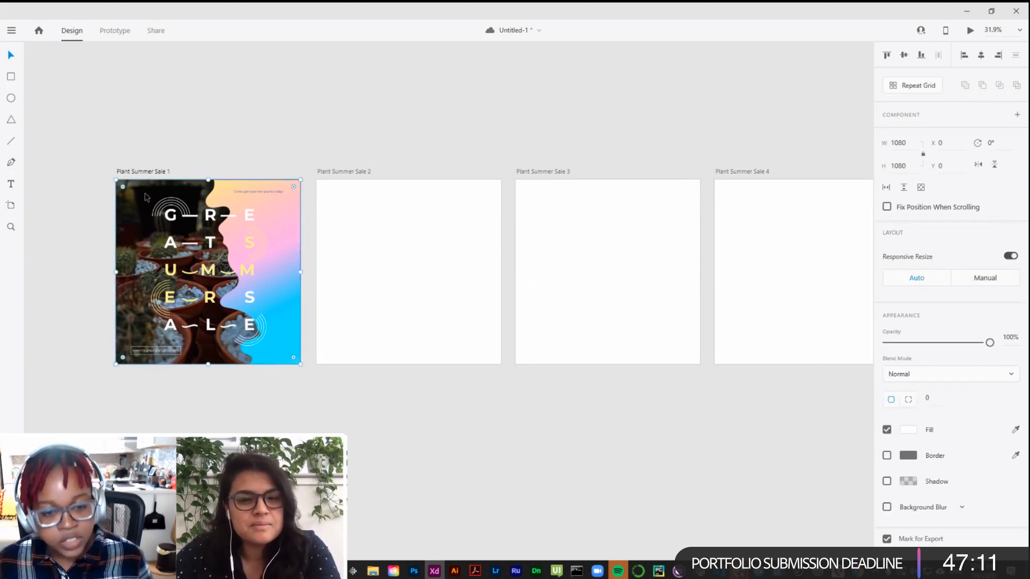
drag(145, 197, 367, 173)
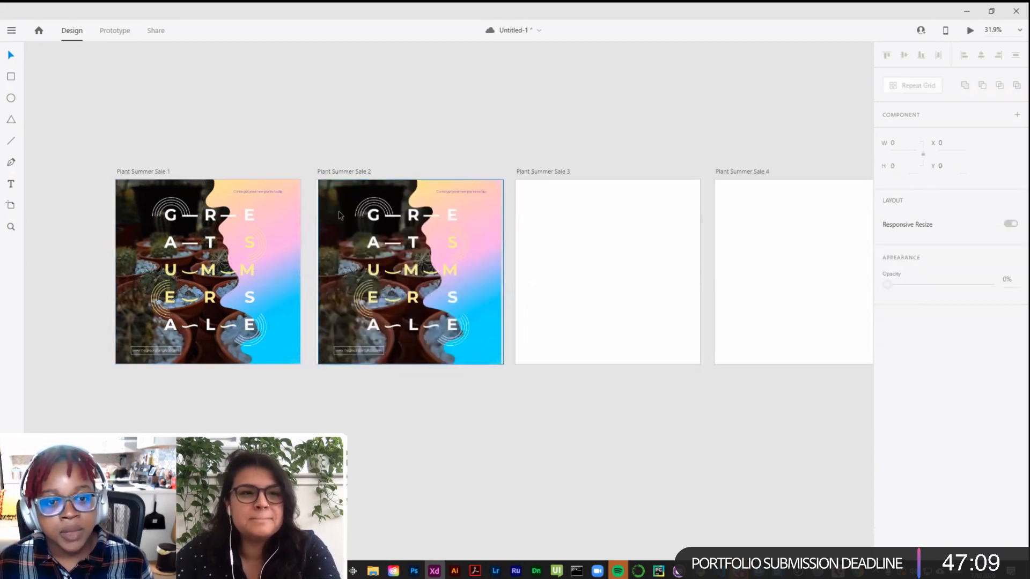
click(375, 127)
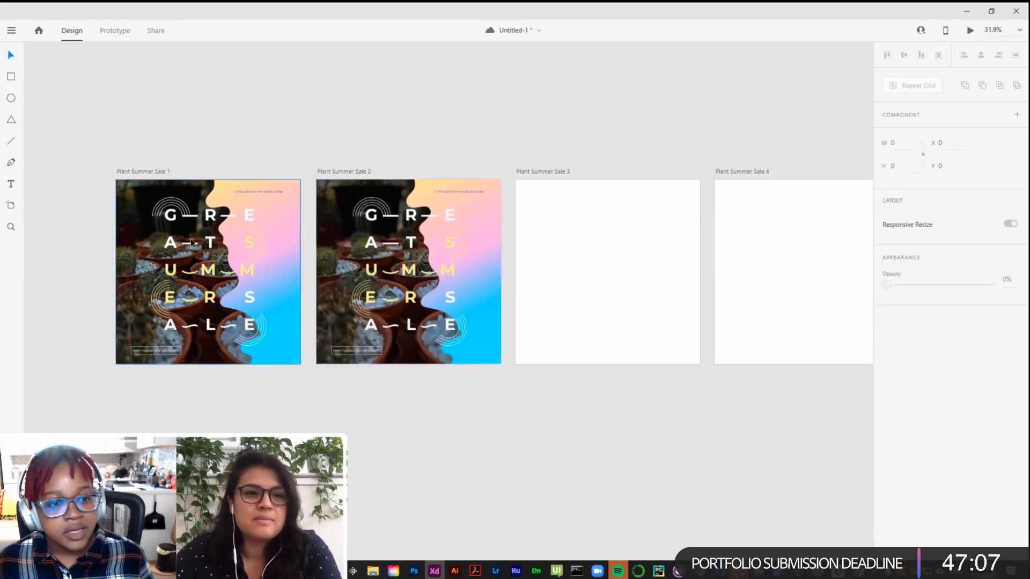
click(456, 234)
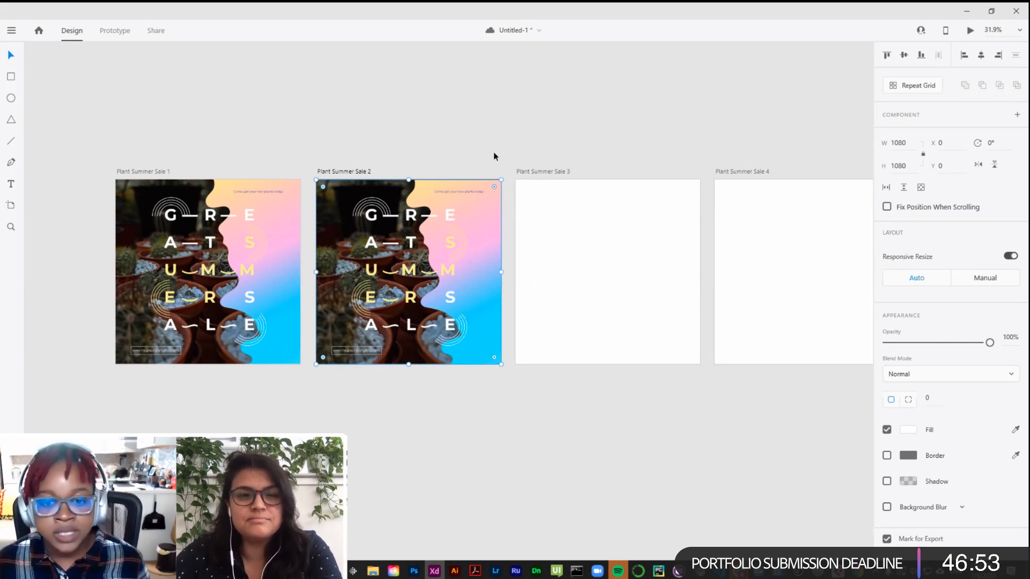
click(491, 120)
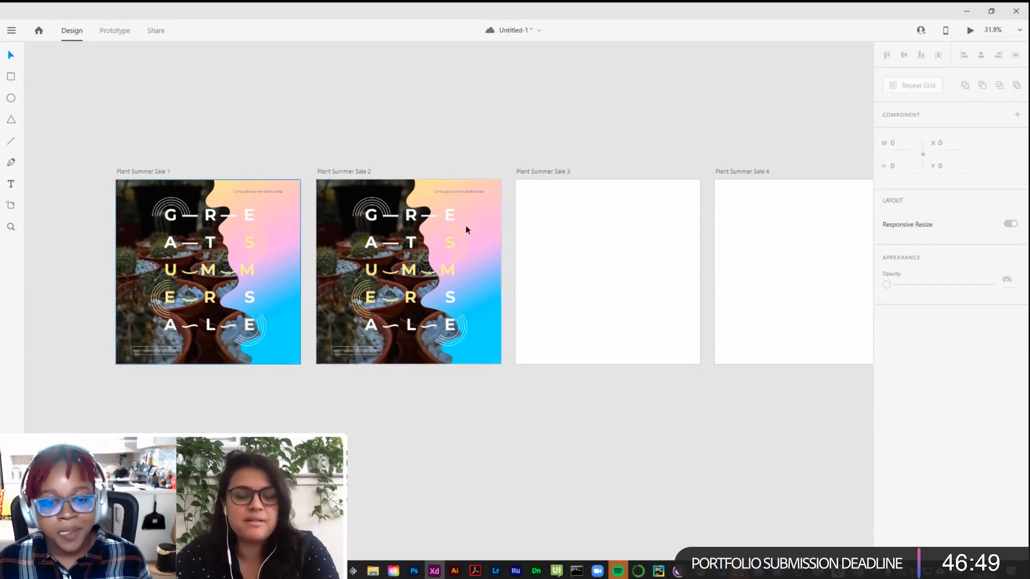
click(386, 186)
right_click(385, 183)
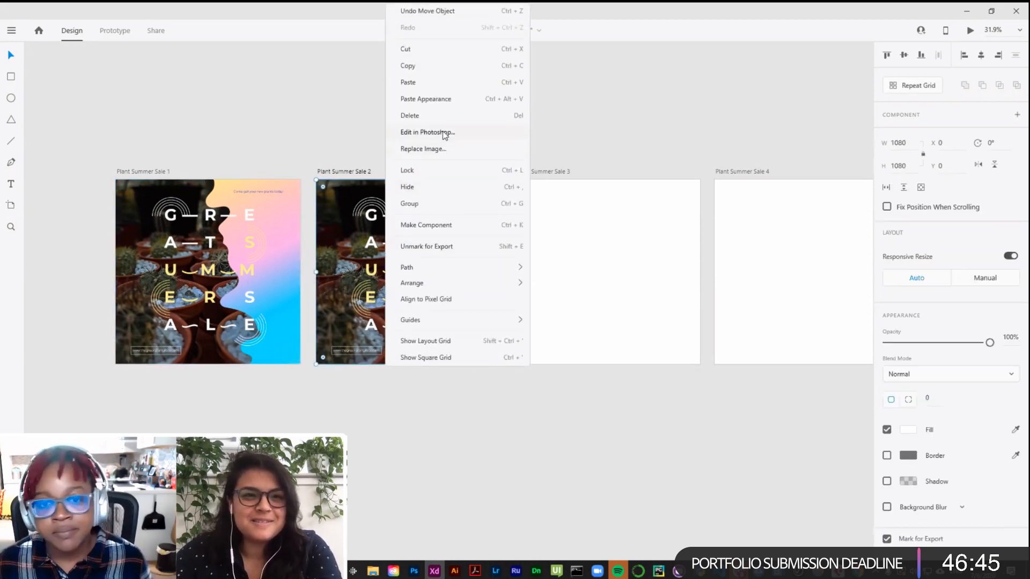
click(469, 421)
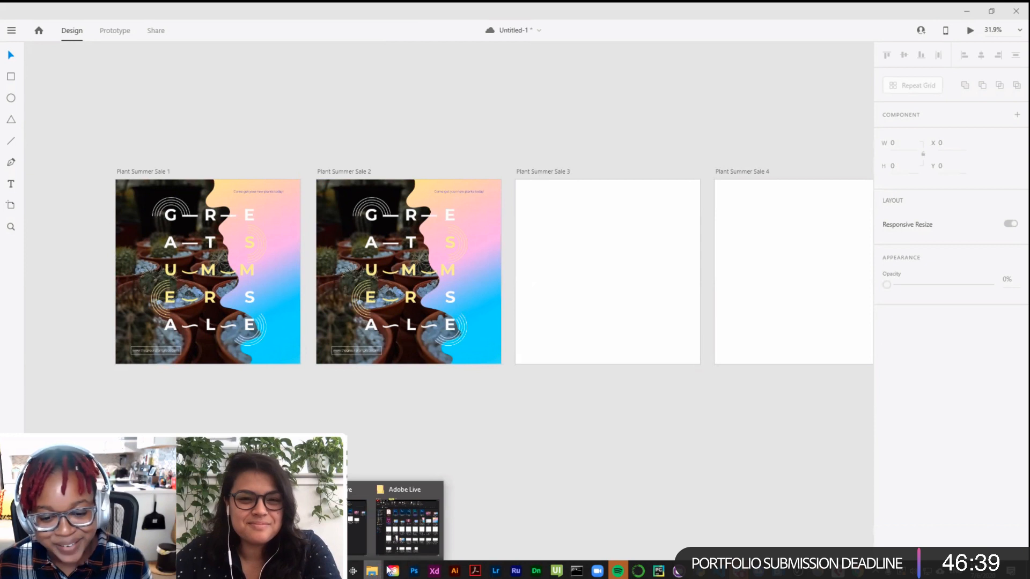
click(413, 509)
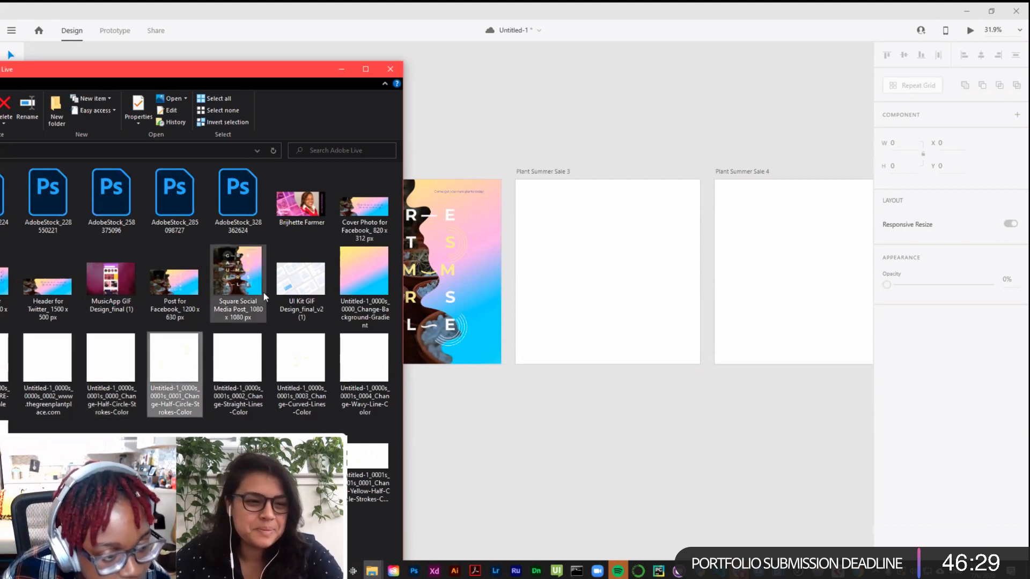
drag(300, 73, 483, 66)
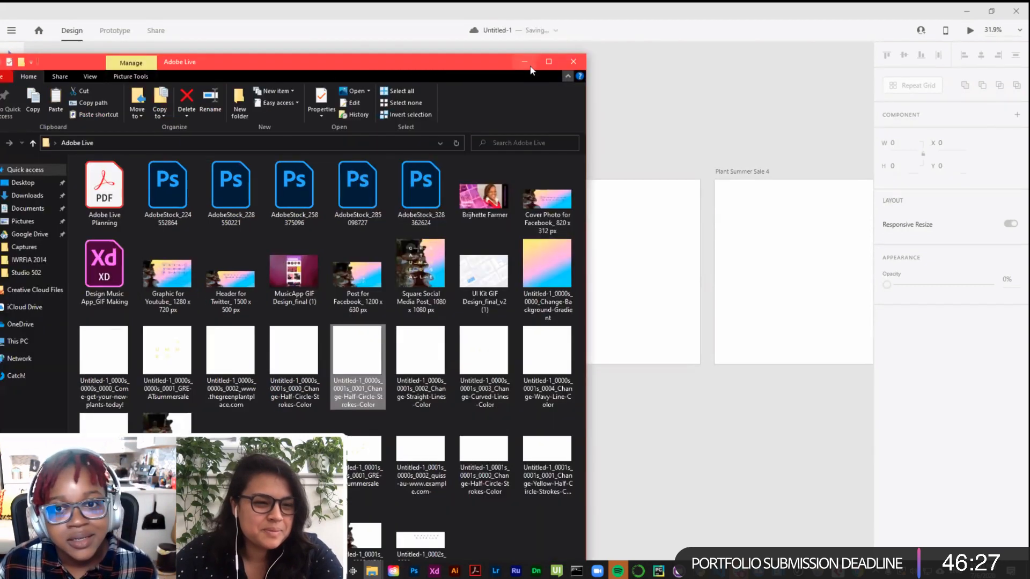
click(522, 64)
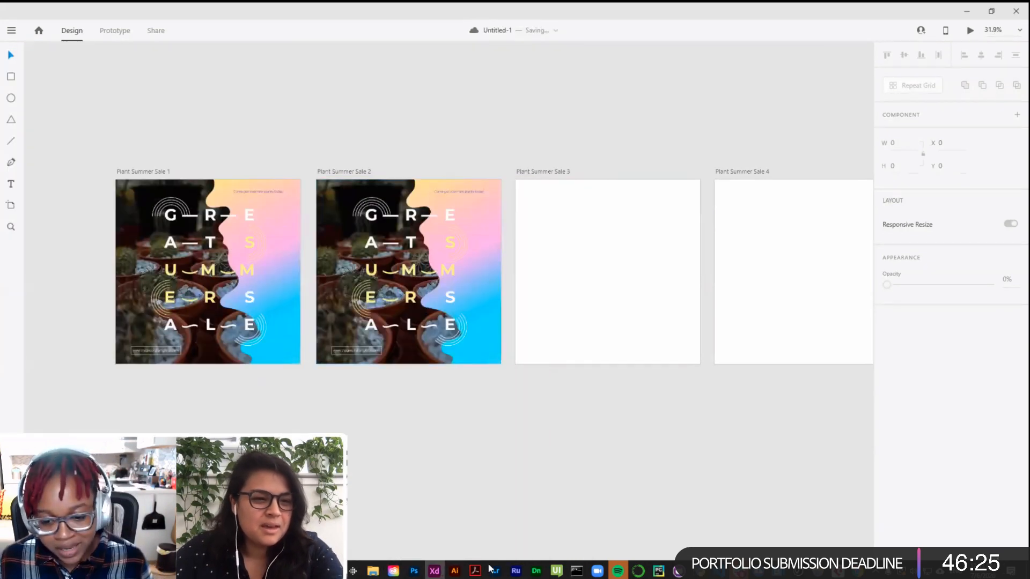
key(alt+Tab)
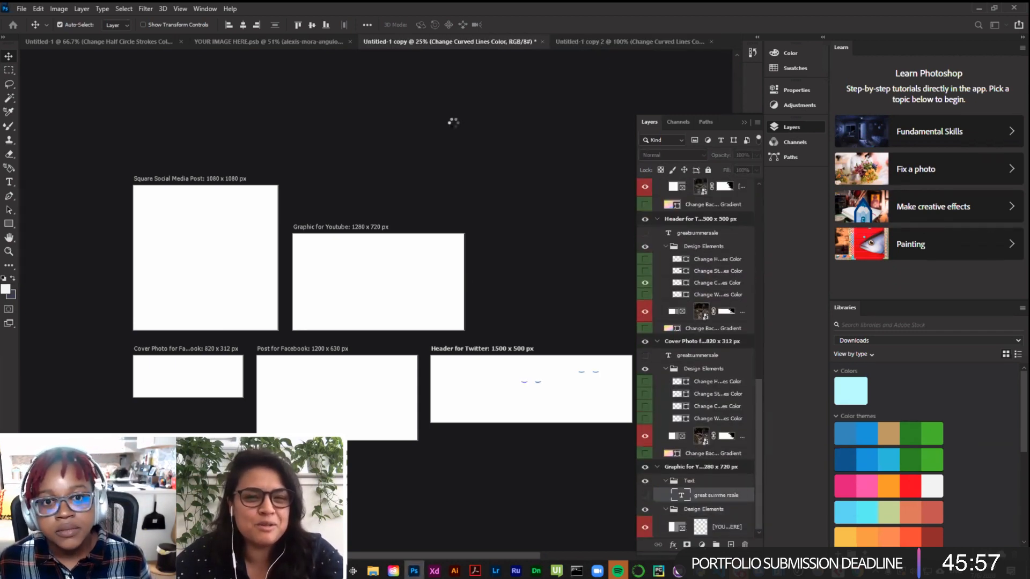
key(super+shift+s)
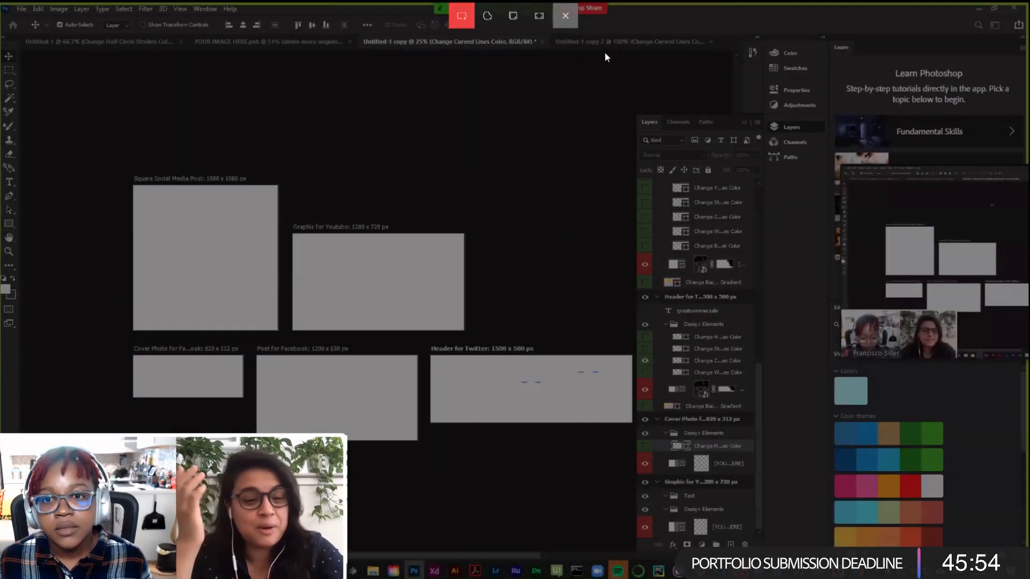
click(565, 15)
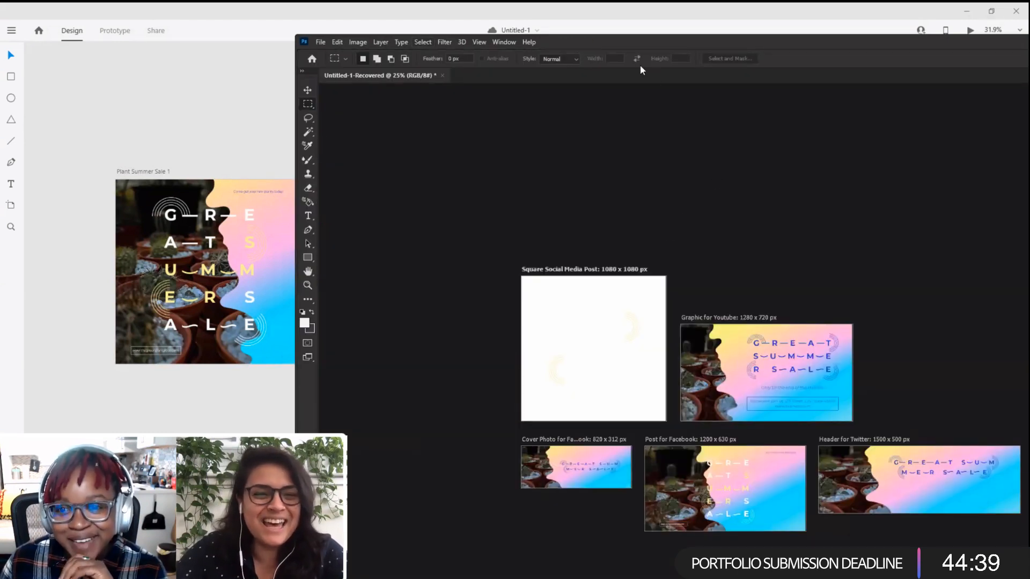
Step: Maximize Photoshop's recovered document and list the Square Social Media Post artboard's layers in an enlarged layer list
double_click(605, 41)
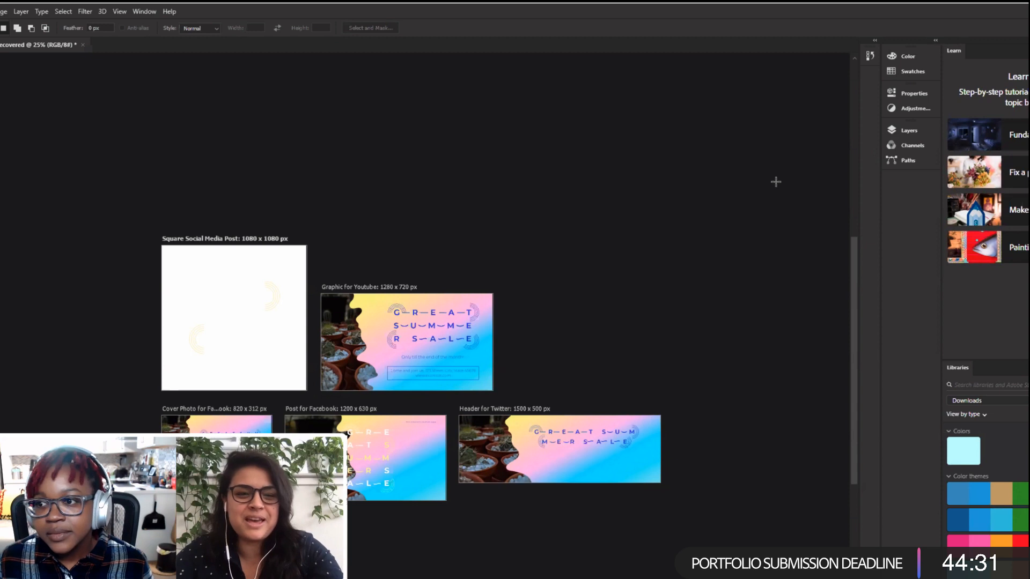
key(F7)
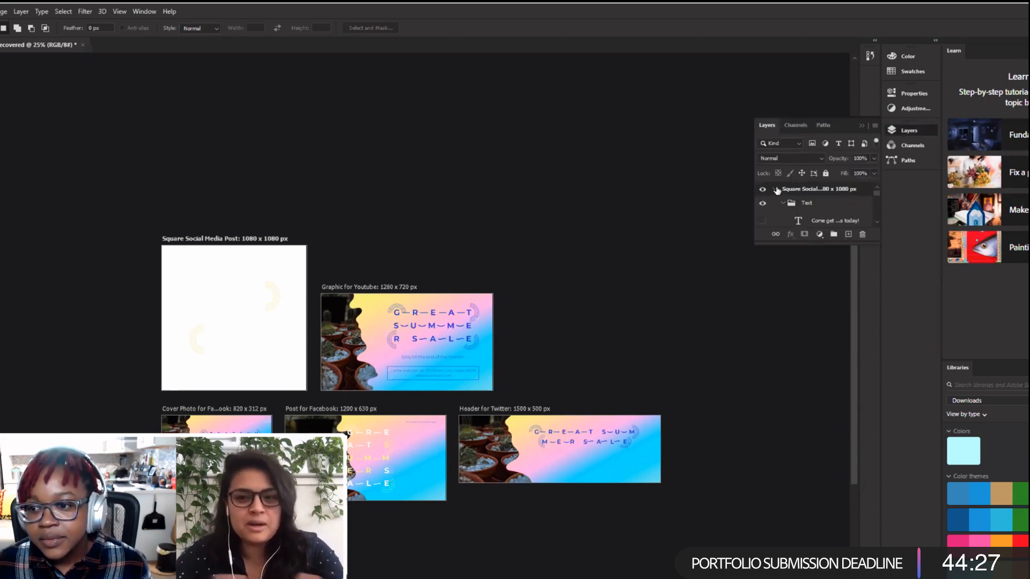
click(774, 190)
drag(819, 245, 798, 514)
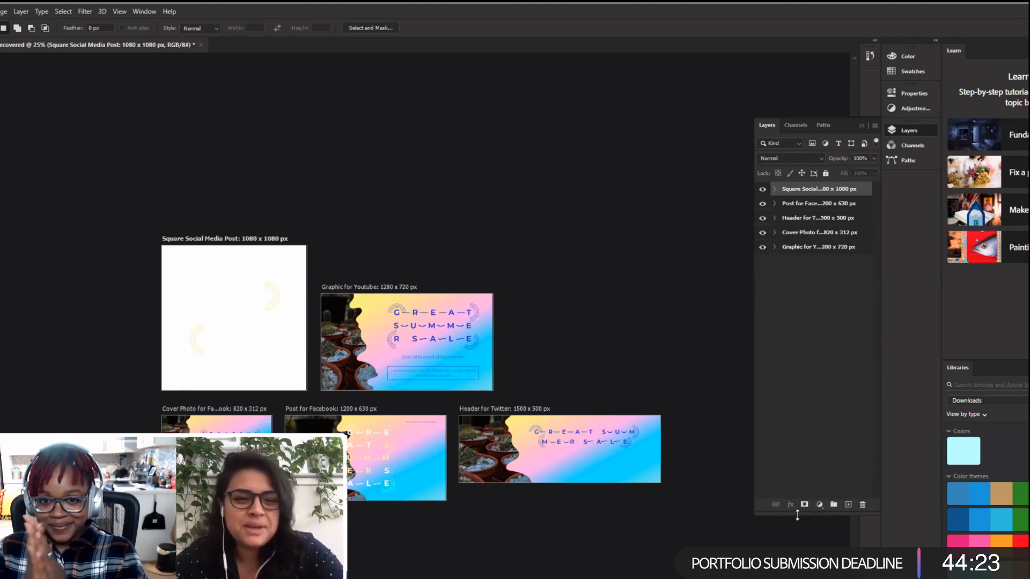
click(775, 190)
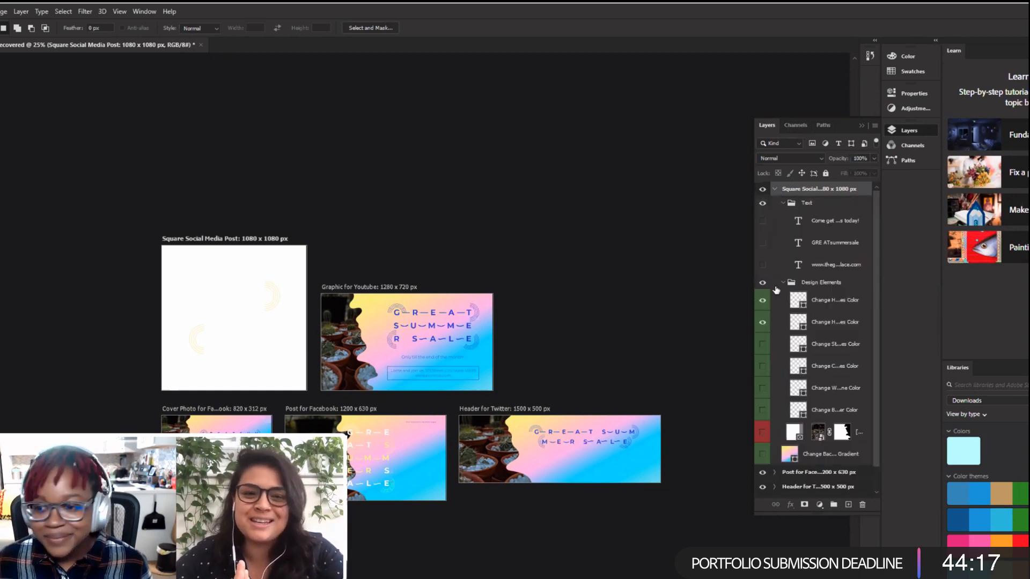
Step: Show the Square Social Media Post's background gradient, plant image, button border, wavy-line, curved-line and straight-line layers
click(762, 454)
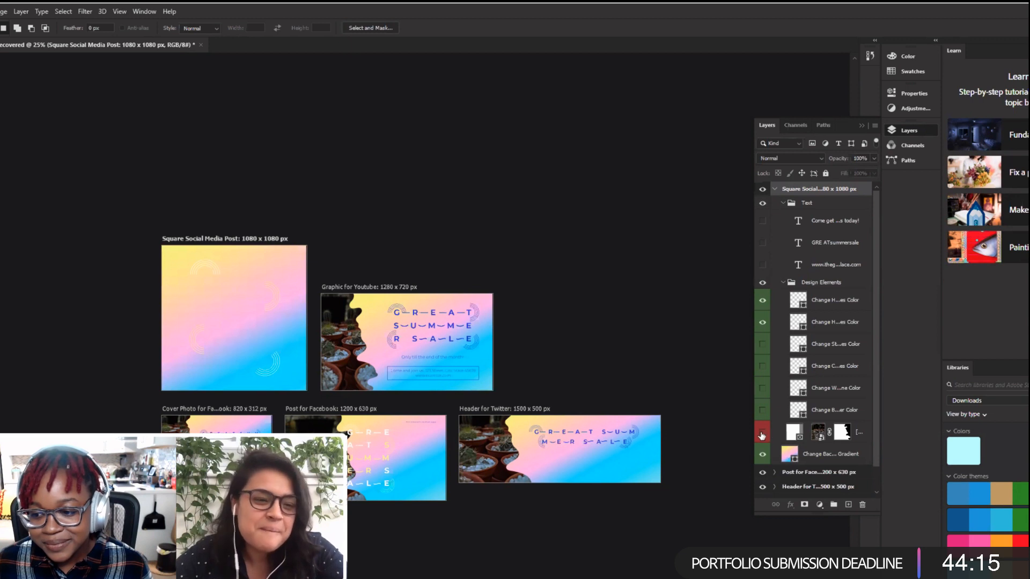
click(762, 433)
click(762, 410)
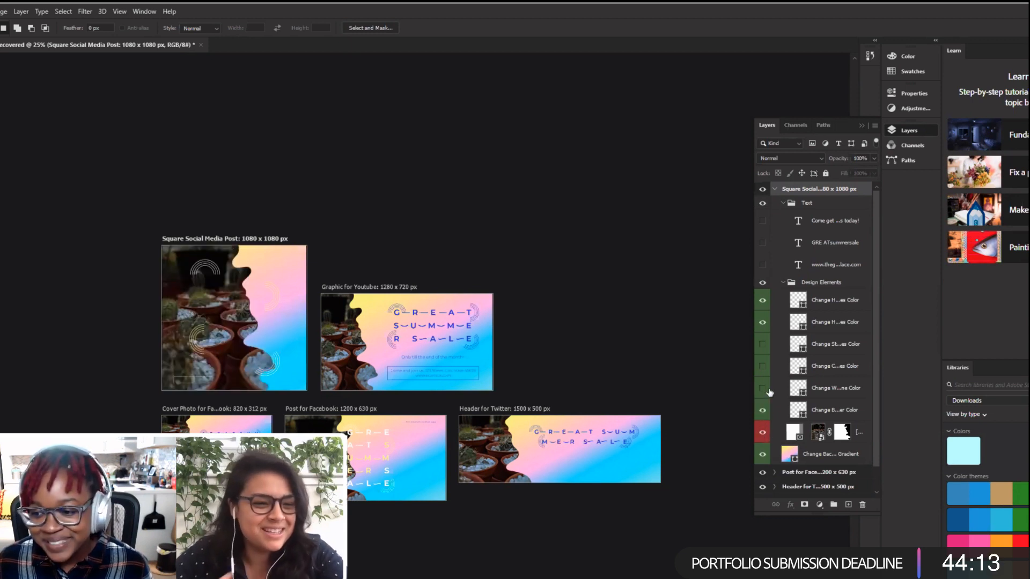
click(762, 365)
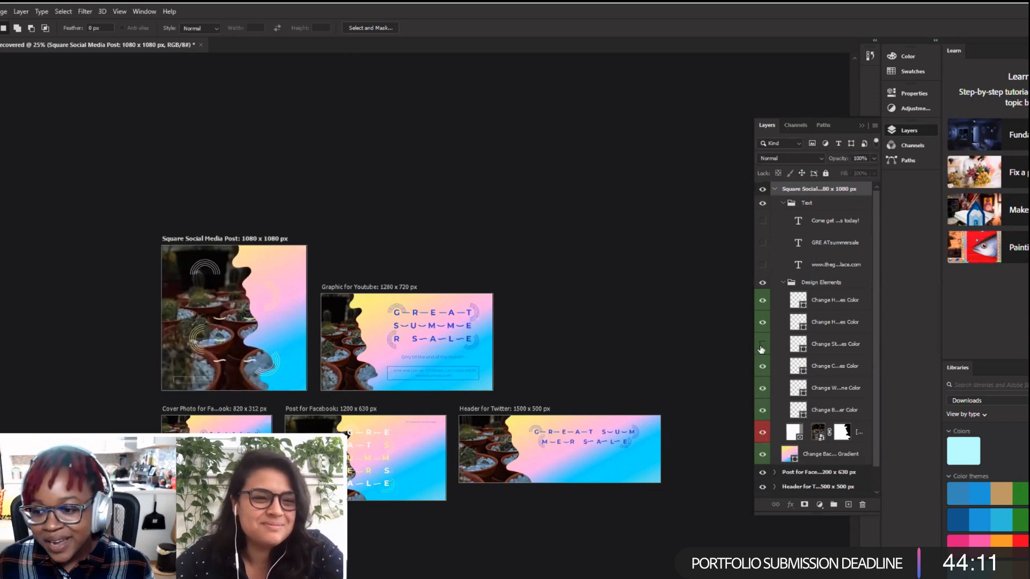
click(762, 344)
Step: Hide both half-circle stroke layers of the Square Social Media Post and show its three text layers
click(763, 324)
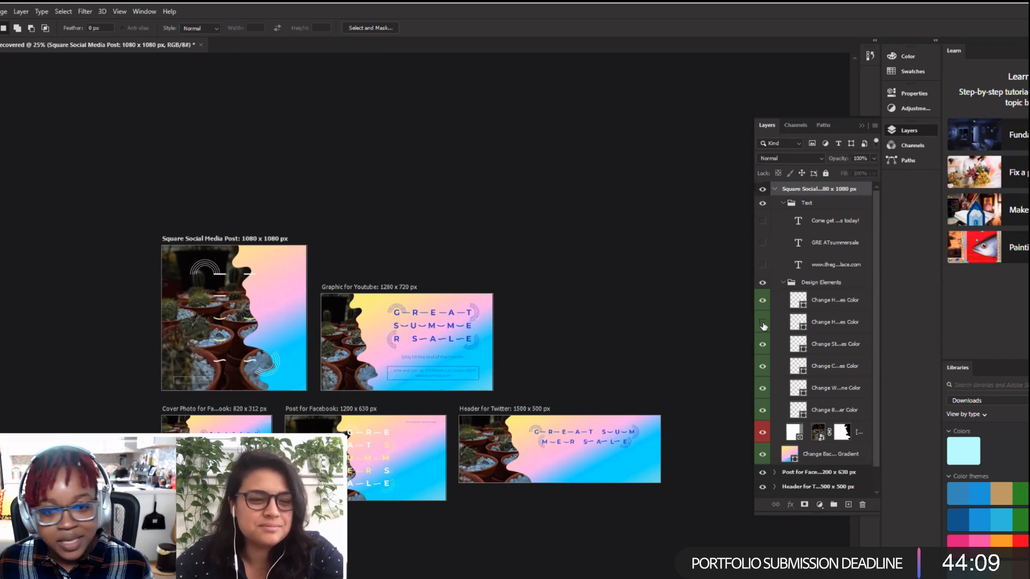
click(763, 302)
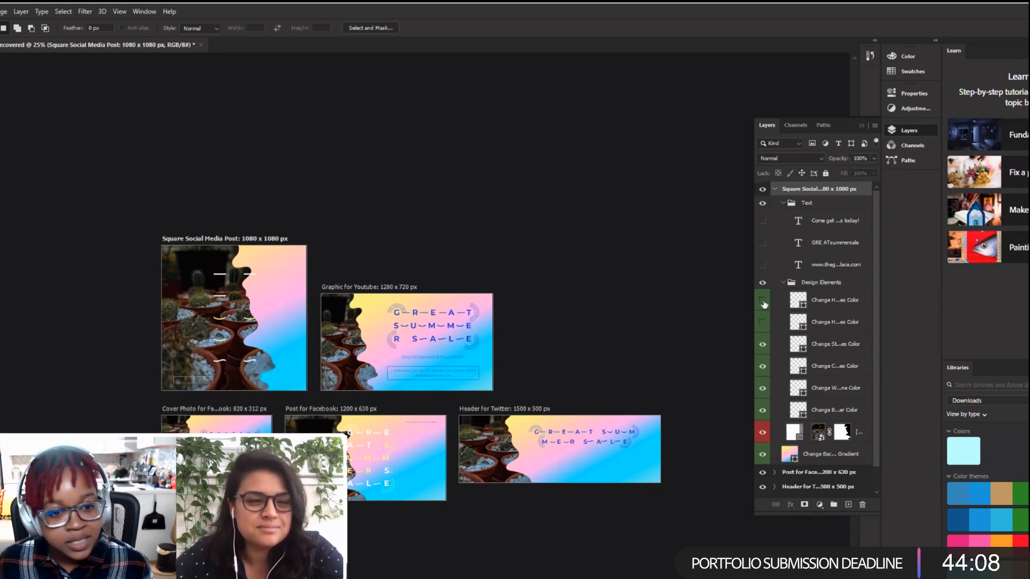
click(763, 265)
click(763, 242)
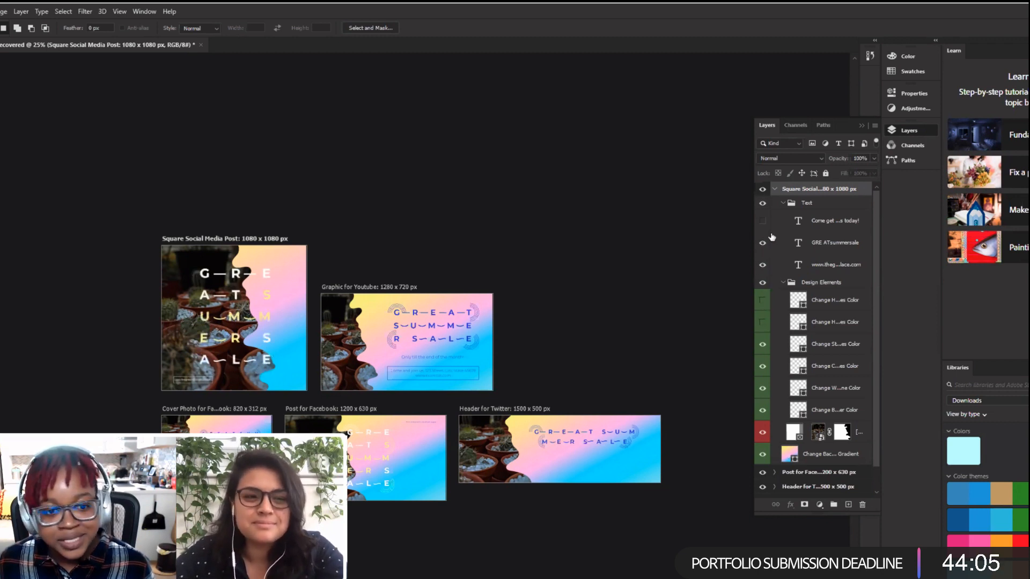
click(763, 221)
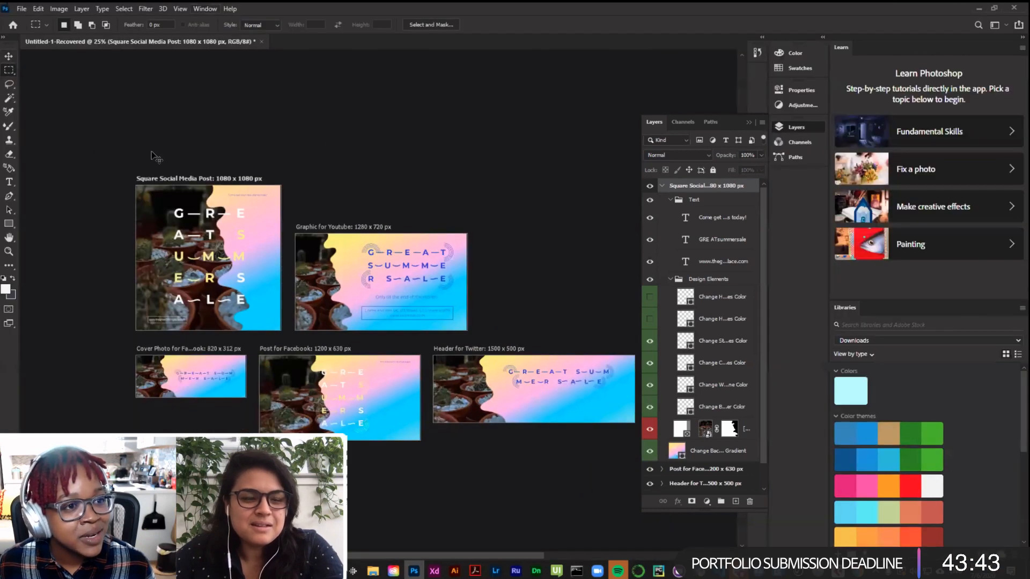
Step: Select the Square Social Media Post artboard and export it to the Adobe Live folder
key(v)
key(shift+v)
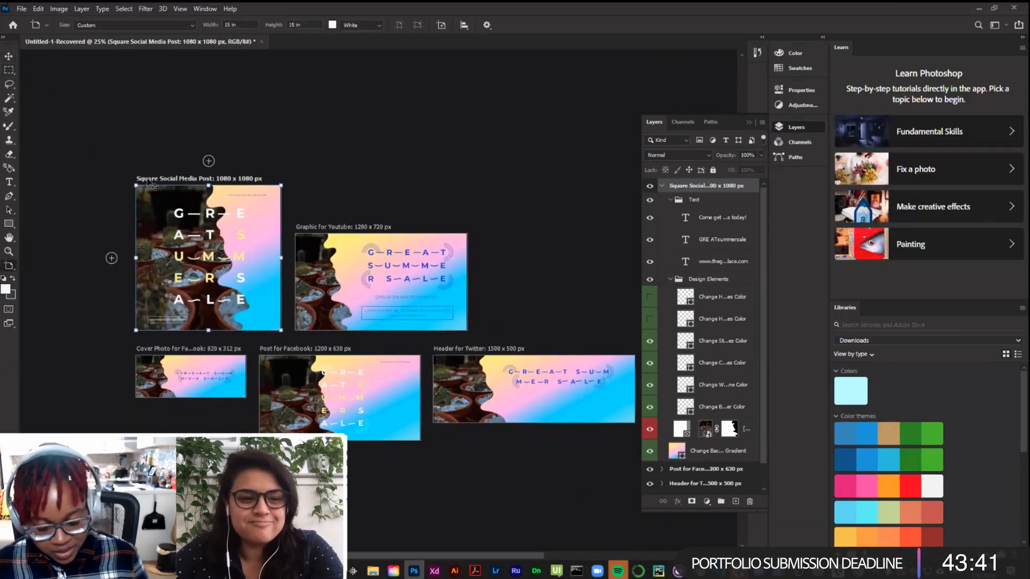
click(22, 9)
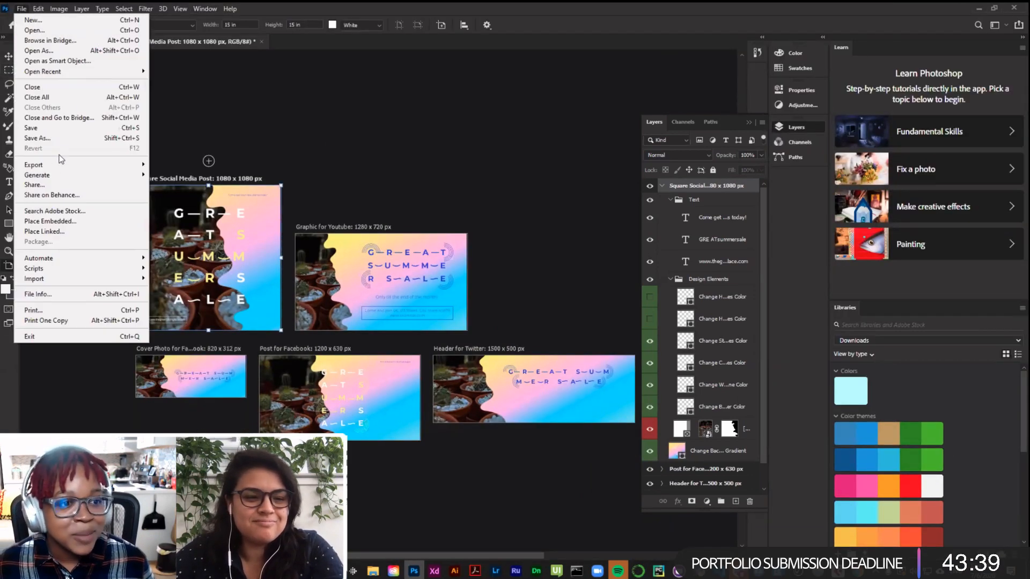
click(185, 167)
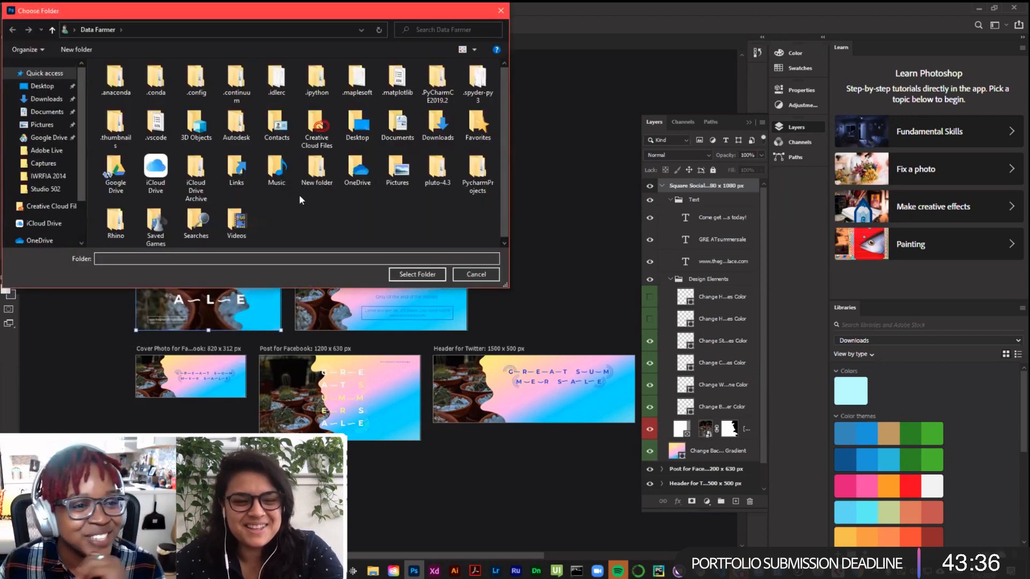
click(46, 150)
click(401, 275)
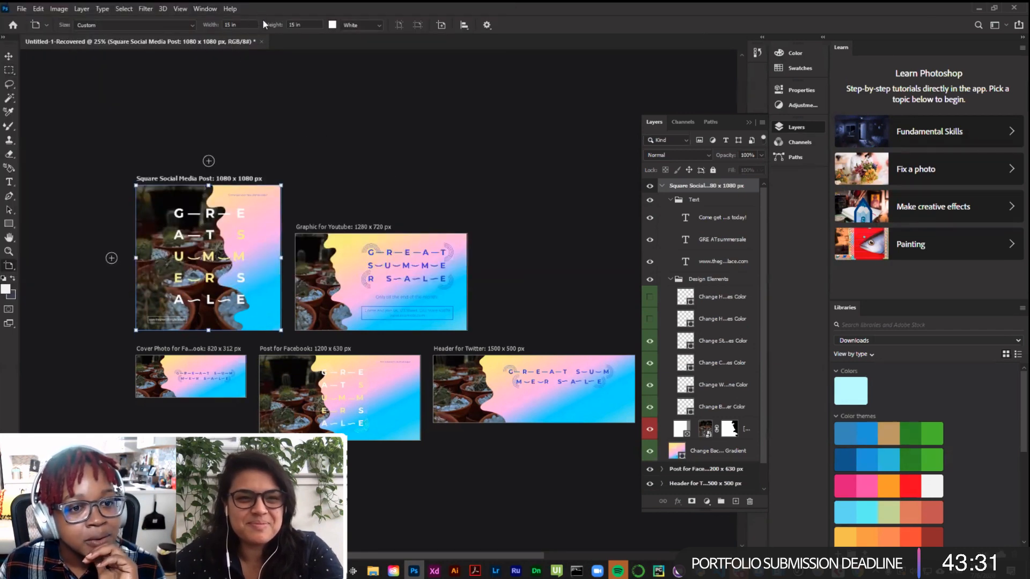
Step: Move Photoshop out of the way, return to Adobe XD and delete the image from Plant Summer Sale 2
drag(316, 10, 256, 180)
drag(958, 167, 828, 209)
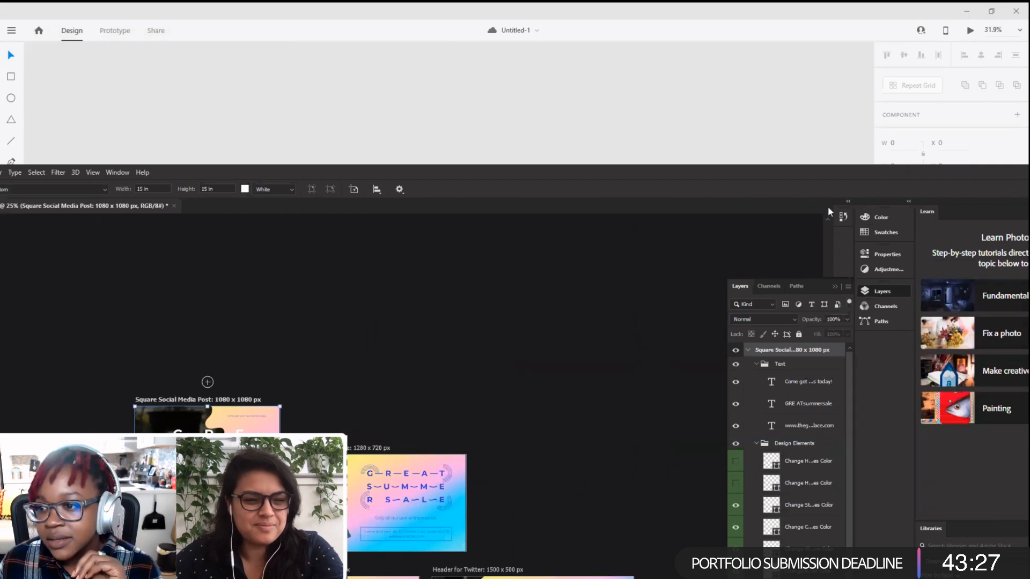
click(846, 199)
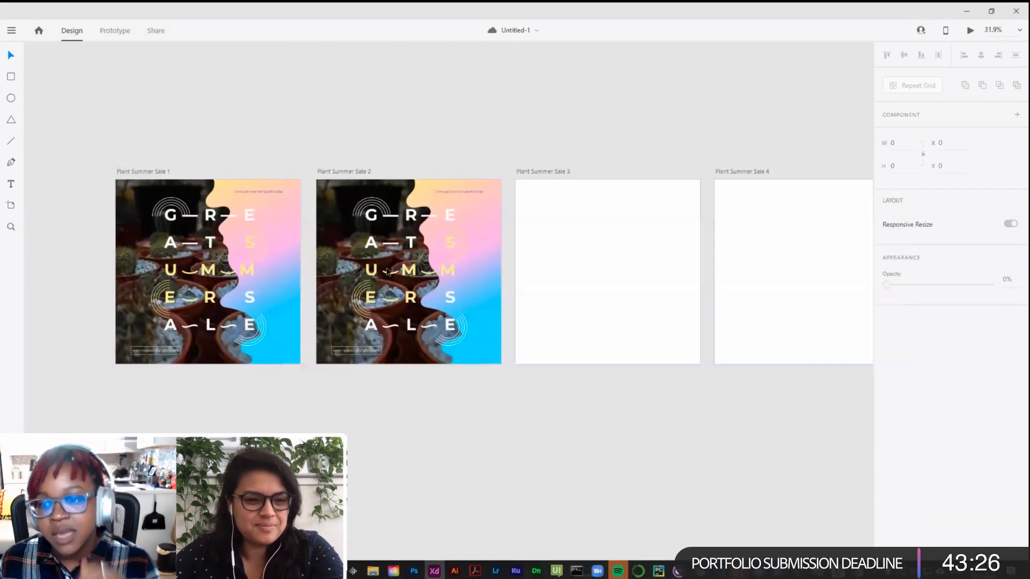
click(417, 316)
key(Delete)
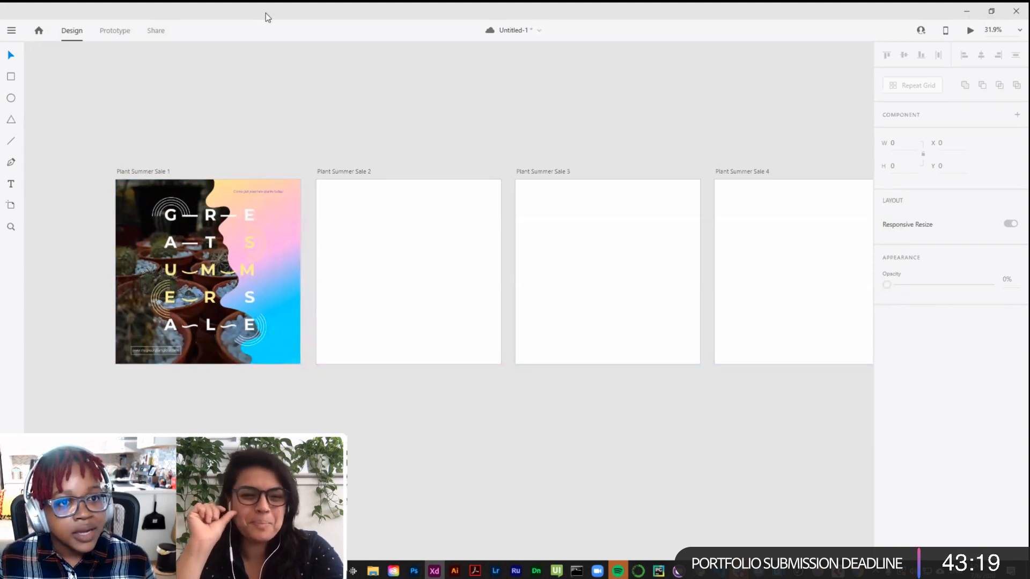
Step: Shrink the XD window, open the Adobe Live folder from the desktop and snap it to half the screen
key(super+Down)
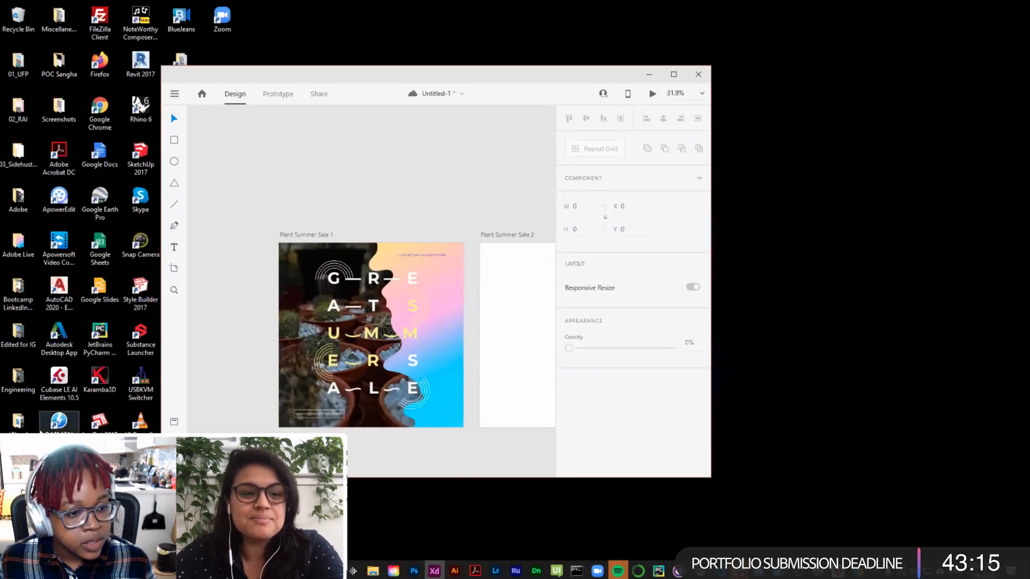
double_click(23, 234)
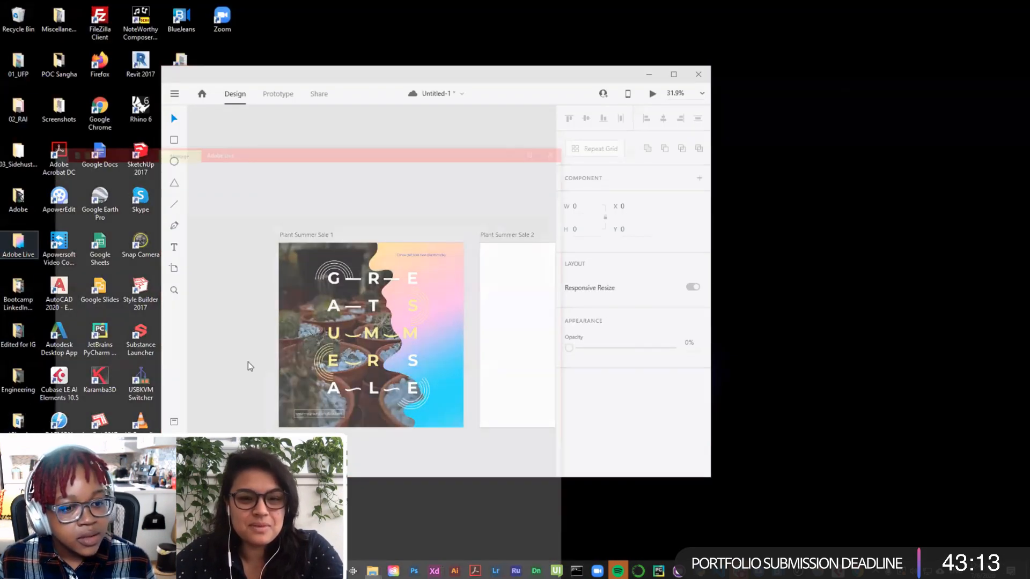
scroll(336, 276, down, 1)
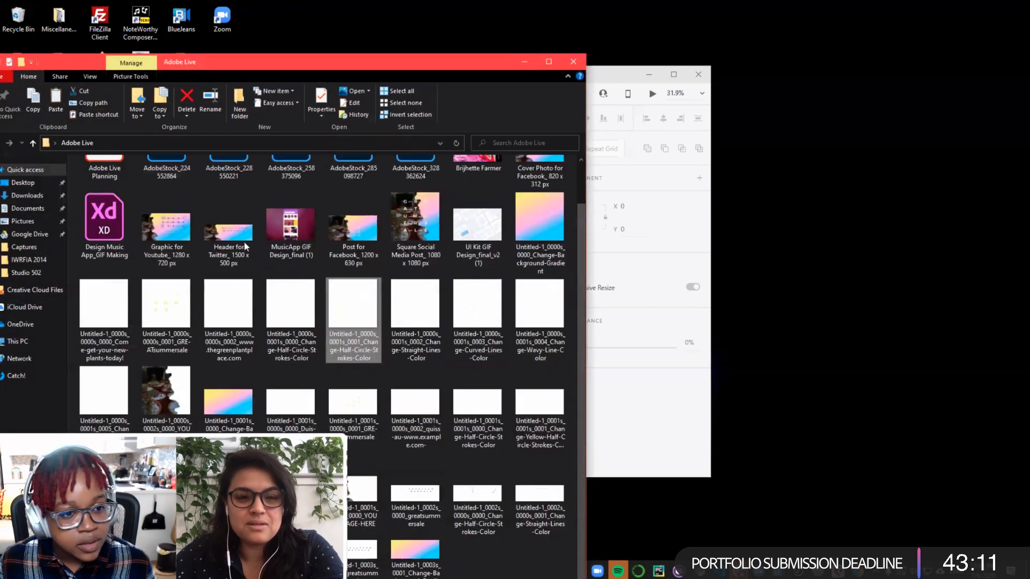
scroll(303, 258, up, 1)
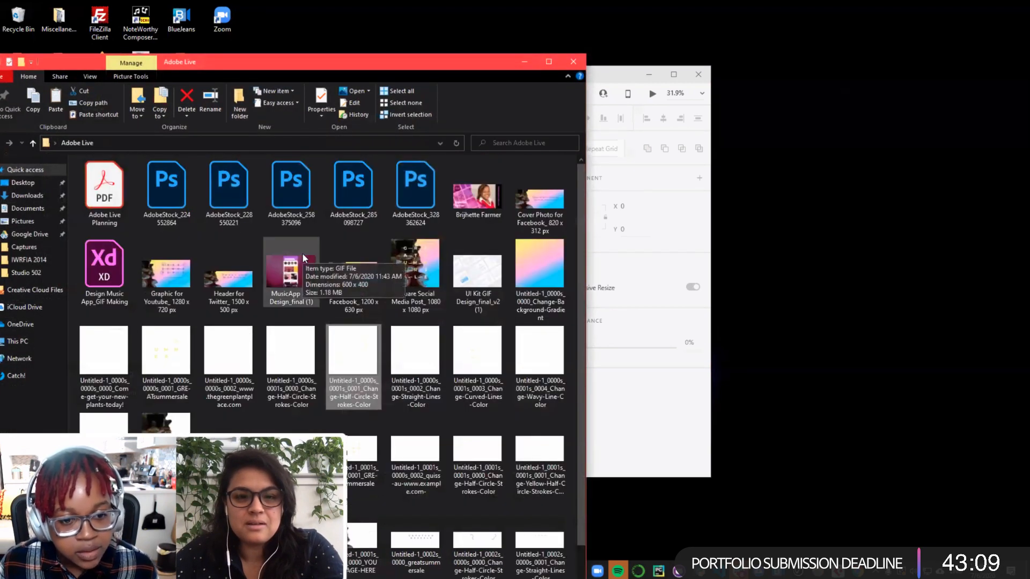
click(417, 279)
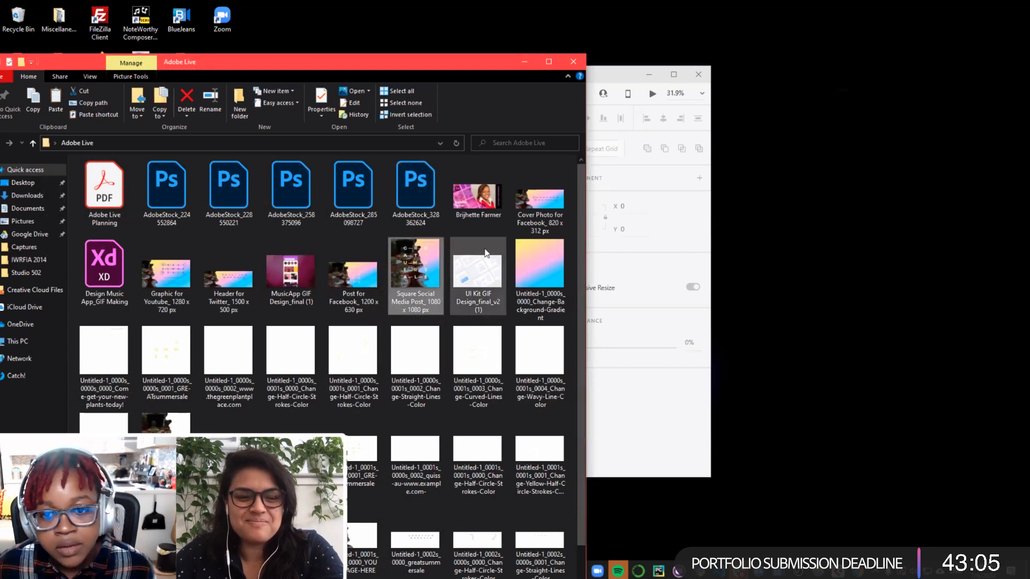
drag(423, 276, 654, 419)
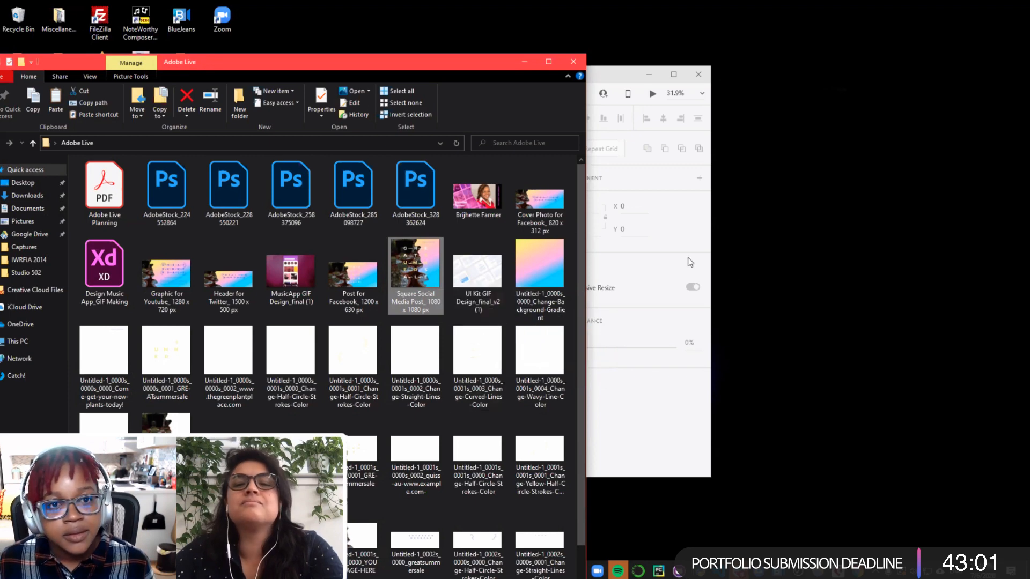
key(super+Left)
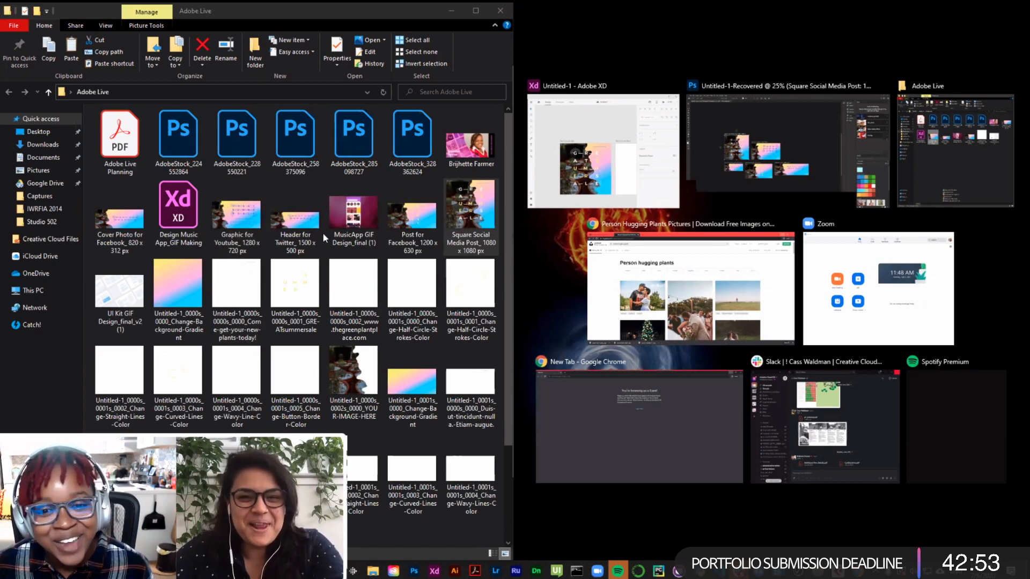
Step: Import the re-exported Square Social Media Post 1080 x 1080 px image into Plant Summer Sale 2 and align it to fill the artboard
click(470, 214)
drag(619, 262, 529, 239)
click(528, 205)
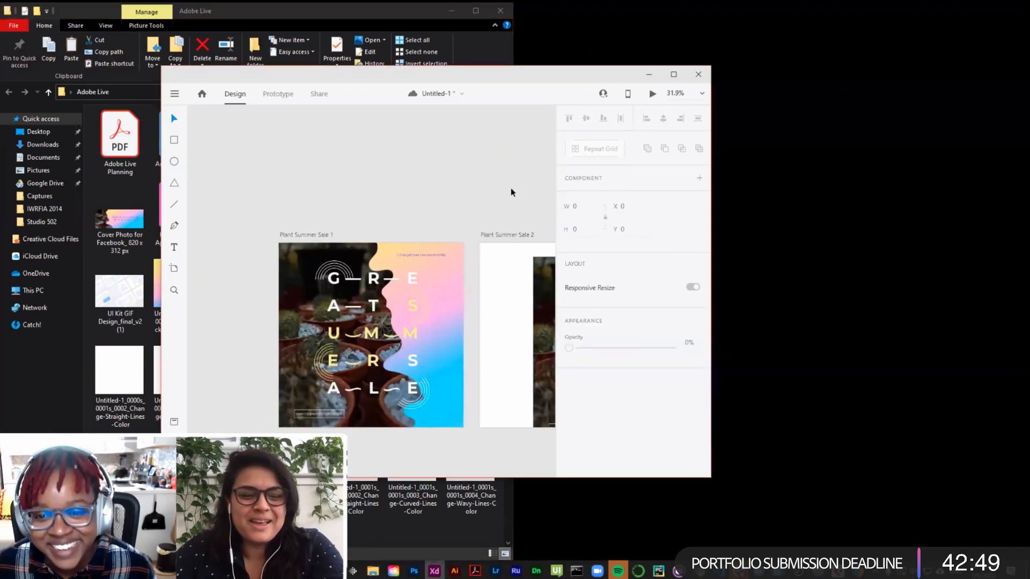
double_click(552, 78)
drag(411, 276, 358, 266)
click(508, 153)
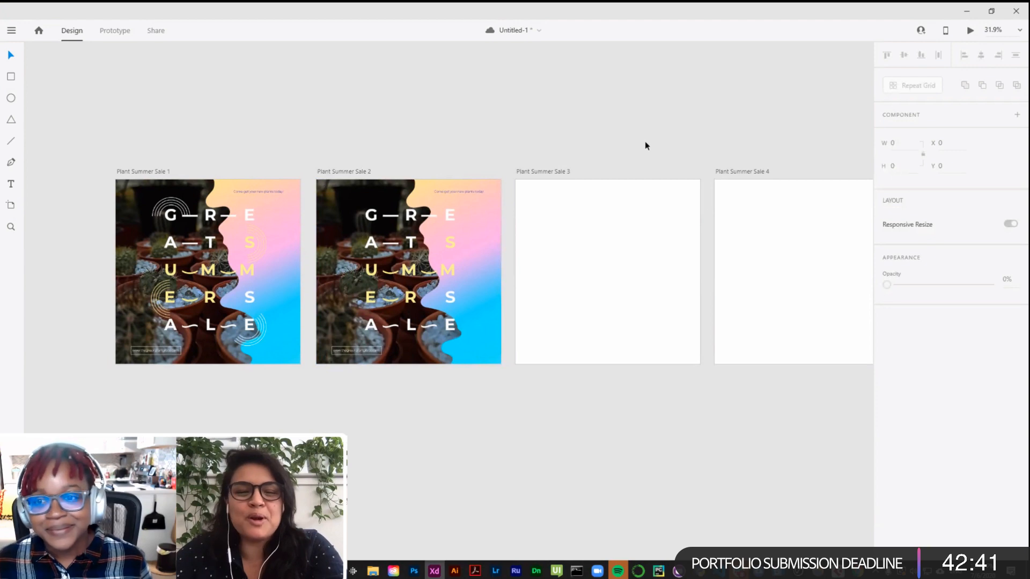
Step: Compare the Plant Summer Sale 1 and Plant Summer Sale 2 designs up close
key(ctrl+plus)
key(ctrl+plus)
key(ctrl+plus)
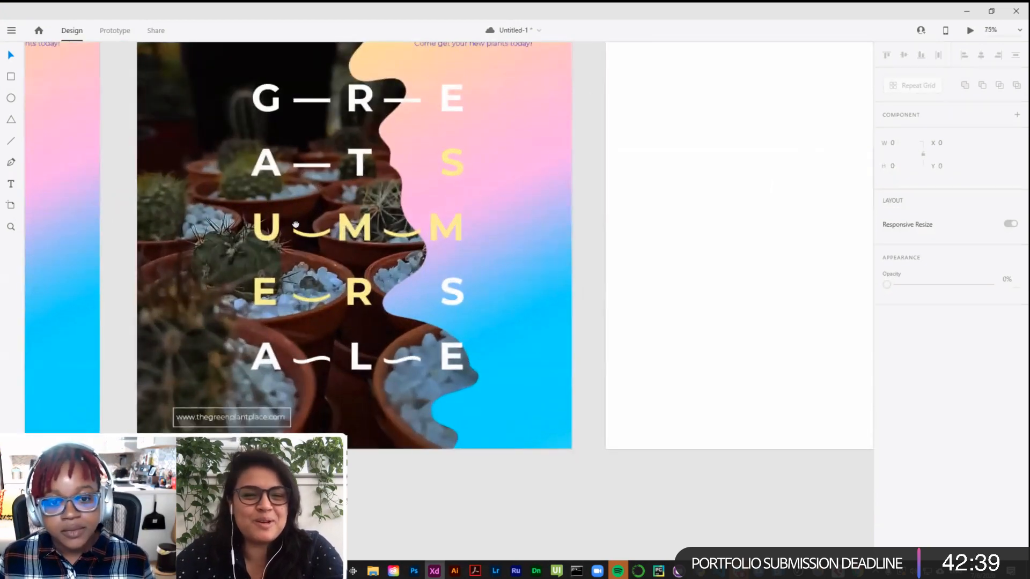
drag(295, 224, 719, 310)
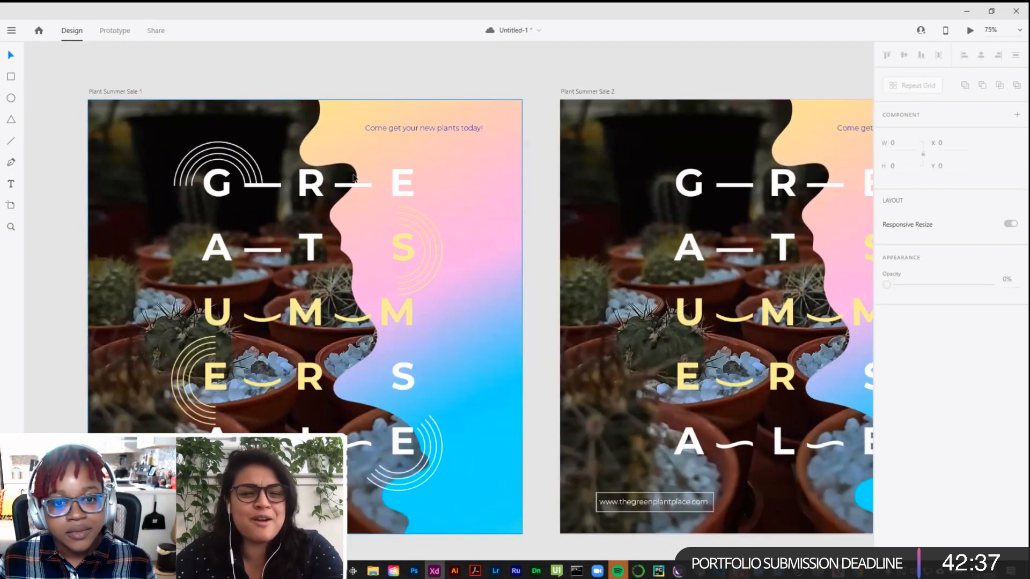
click(361, 172)
right_click(362, 172)
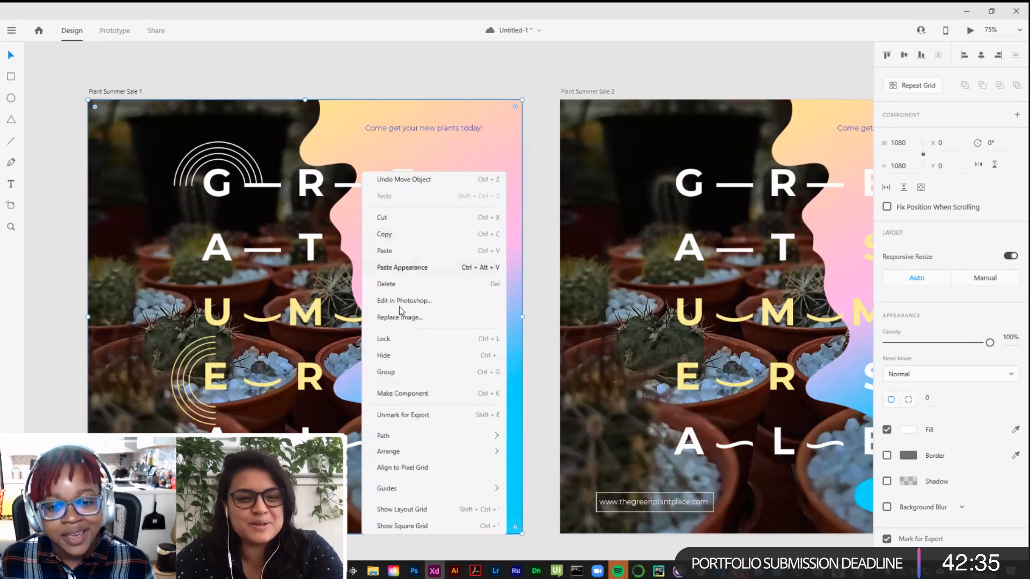
click(477, 77)
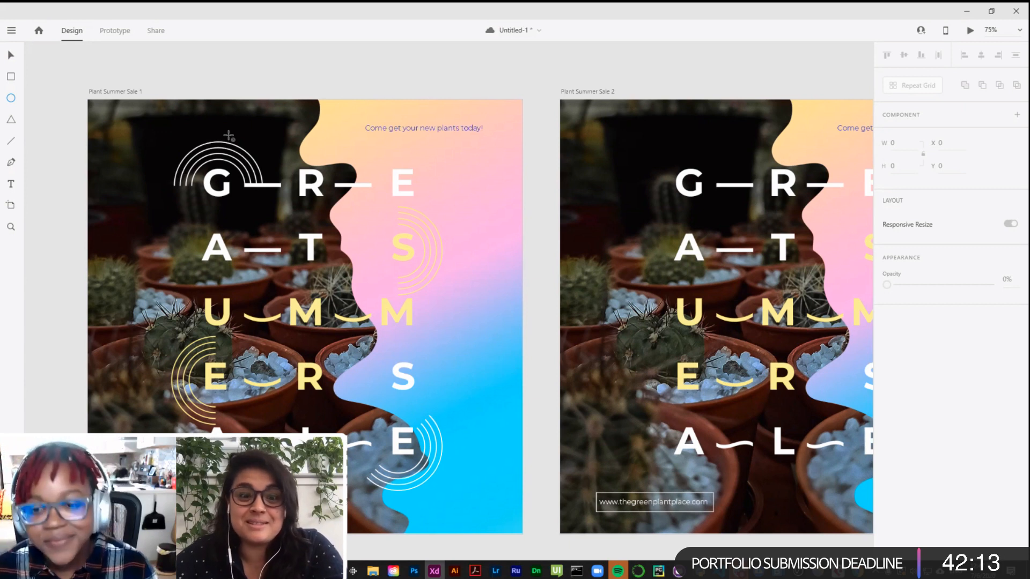
Step: Save the document and draw a circle about 224 px wide over the arcs around the letter G in Plant Summer Sale 1
key(ctrl+s)
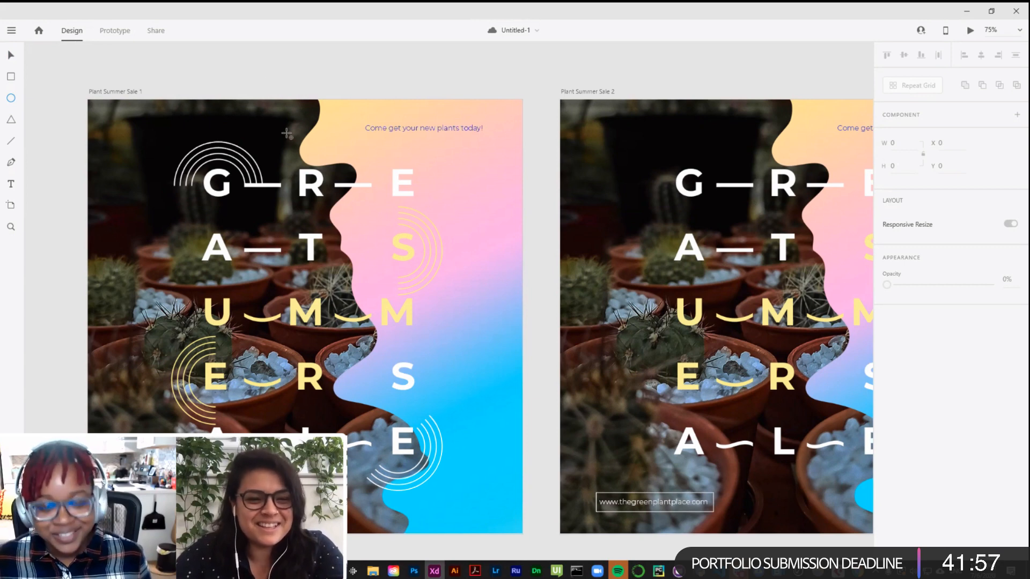
key(ctrl+minus)
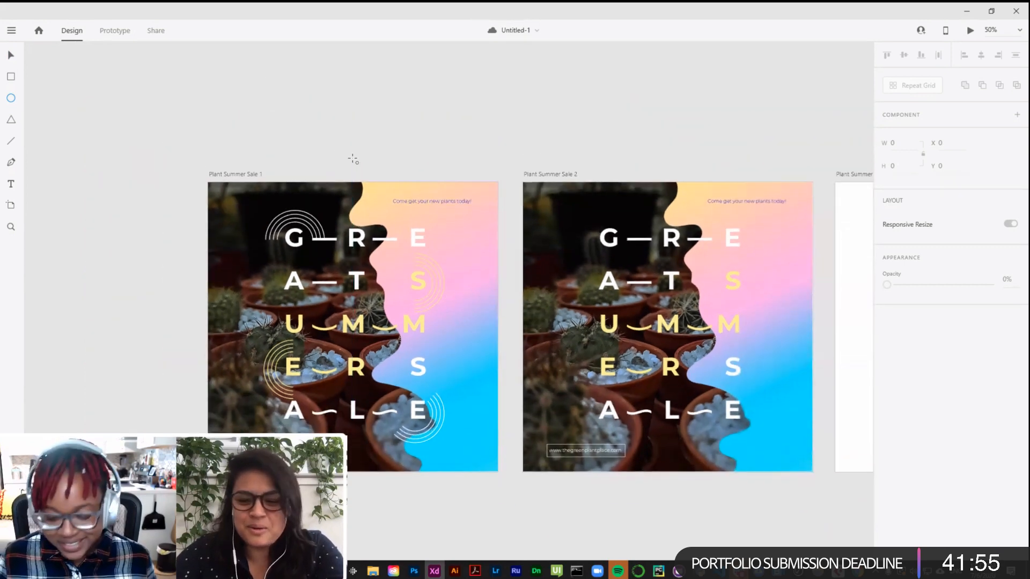
key(ctrl+plus)
key(ctrl+plus)
drag(448, 296, 644, 425)
mouse_move(398, 306)
mouse_down()
mouse_move(241, 289)
mouse_move(168, 267)
mouse_move(76, 202)
mouse_move(69, 186)
mouse_up()
click(344, 239)
key(v)
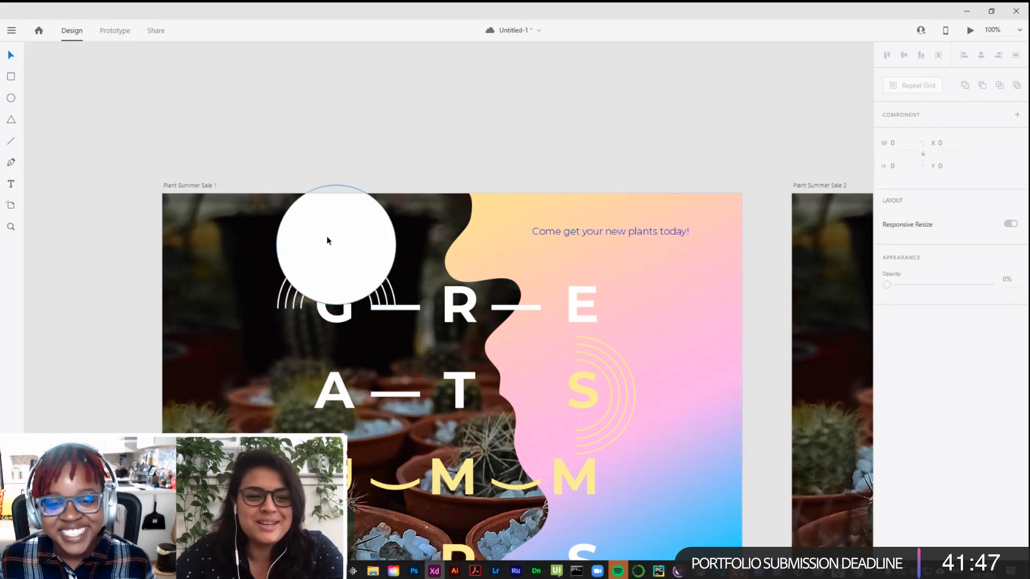
drag(326, 237, 328, 308)
drag(323, 300, 327, 301)
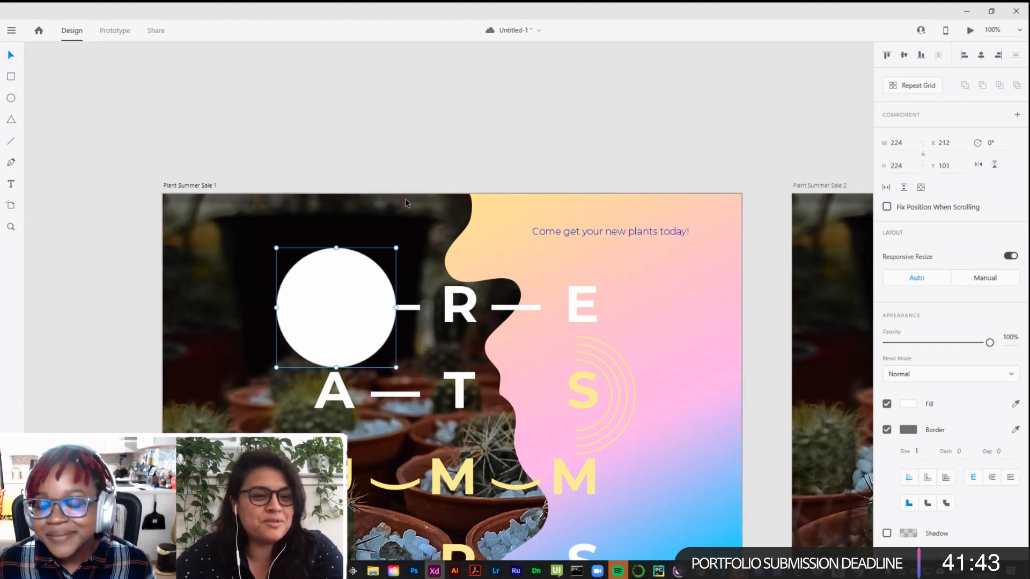
Step: Set the circle's border colour to #FFFFFF and turn off its fill
click(908, 432)
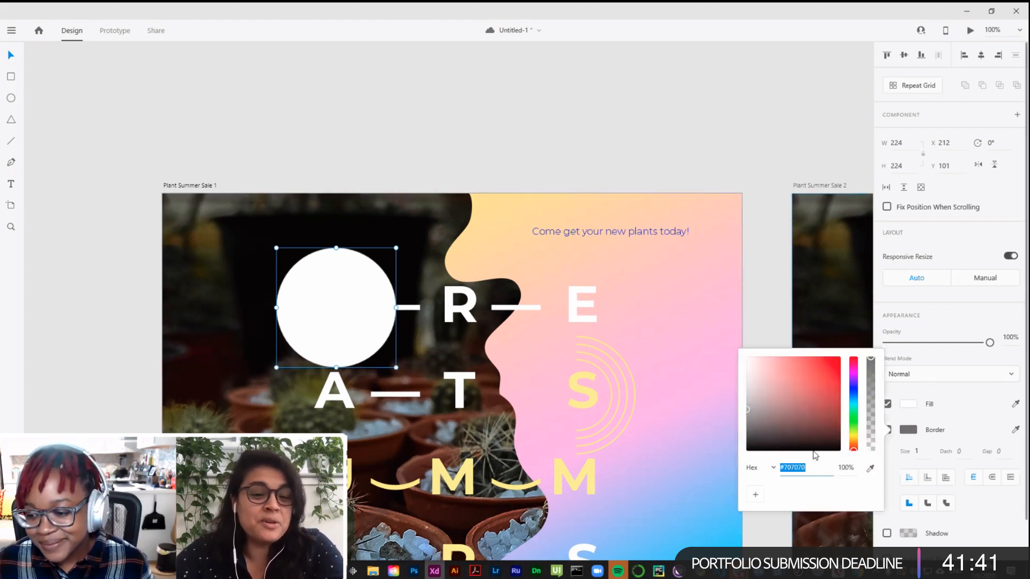
text(ffffff)
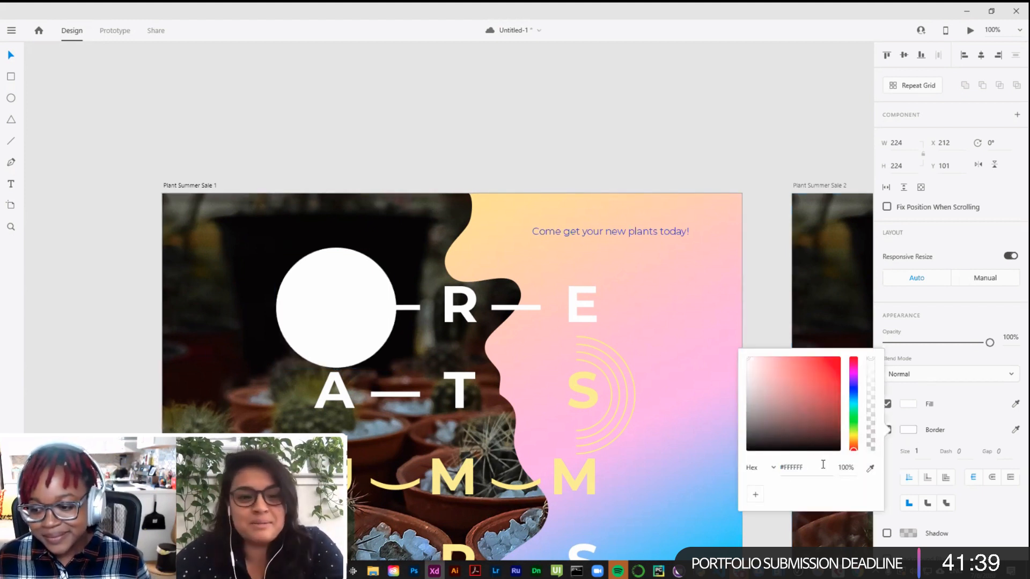
key(Return)
click(941, 405)
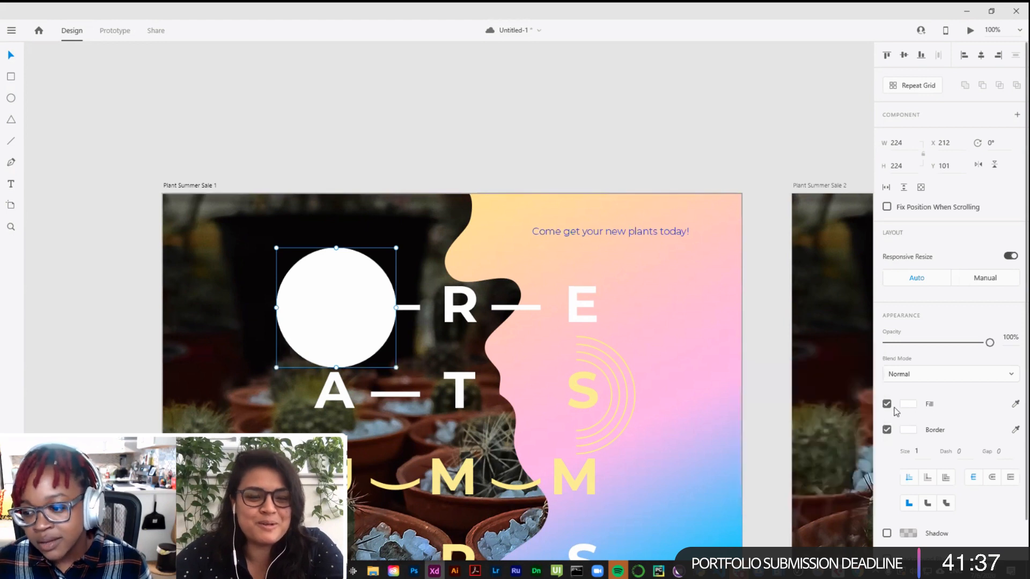
click(886, 405)
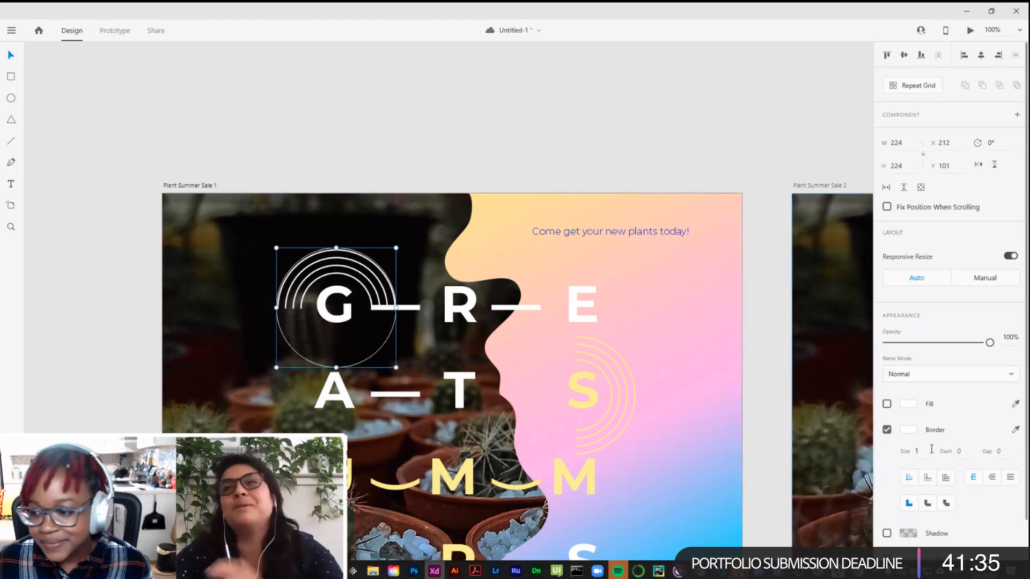
Step: Set the circle's border size to 3 and deselect it
text(2)
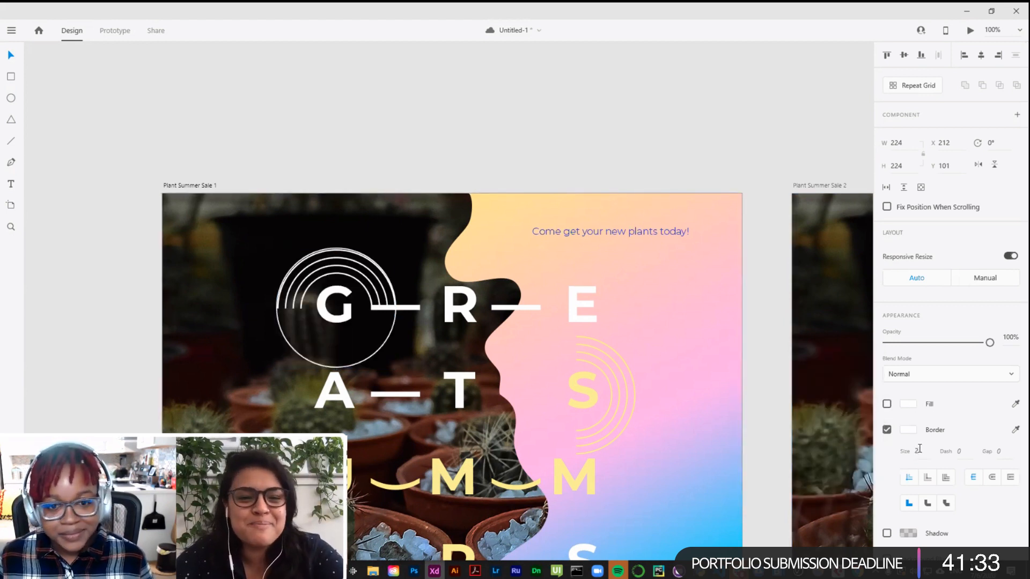
key(Return)
text(3)
key(Return)
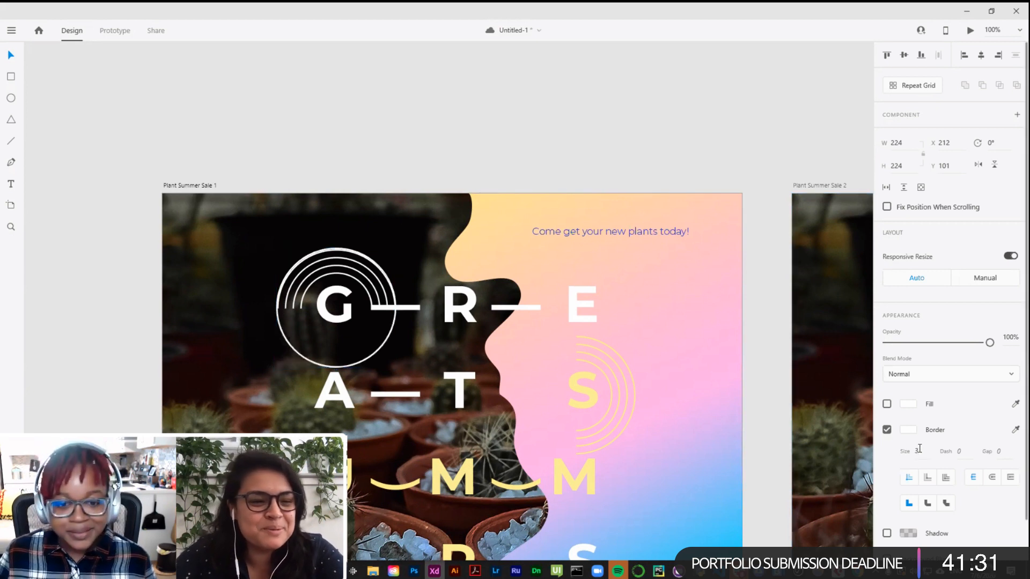
click(441, 198)
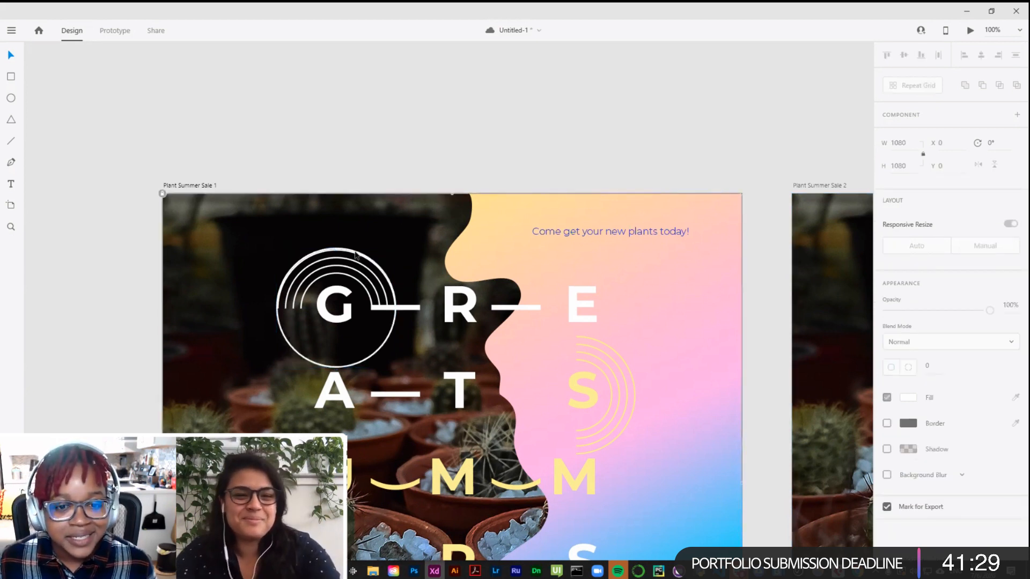
Step: Nudge the circle to X 212, Y 103 so it lines up with the outer arc around the letter G
drag(354, 250, 354, 253)
click(395, 223)
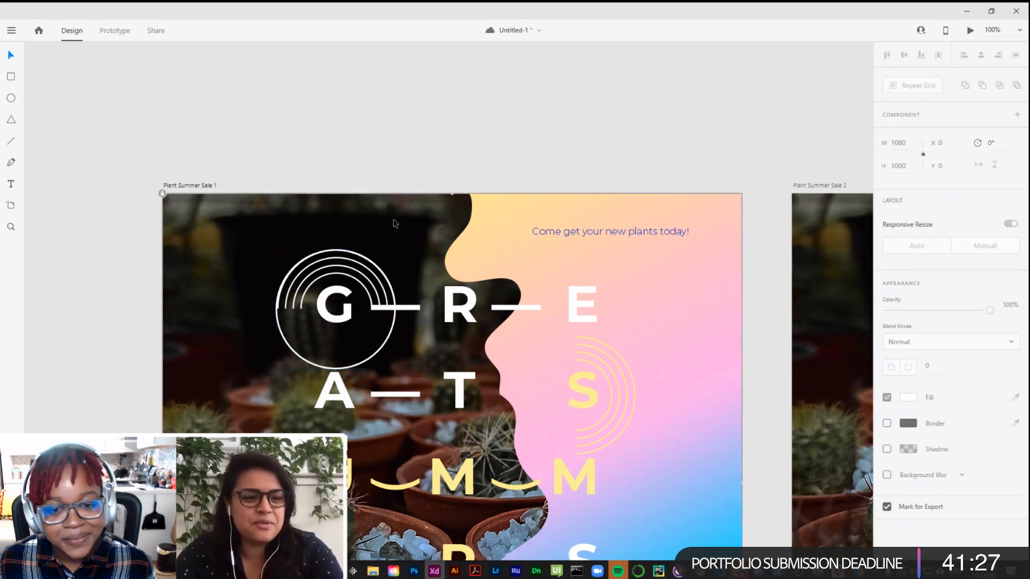
click(368, 263)
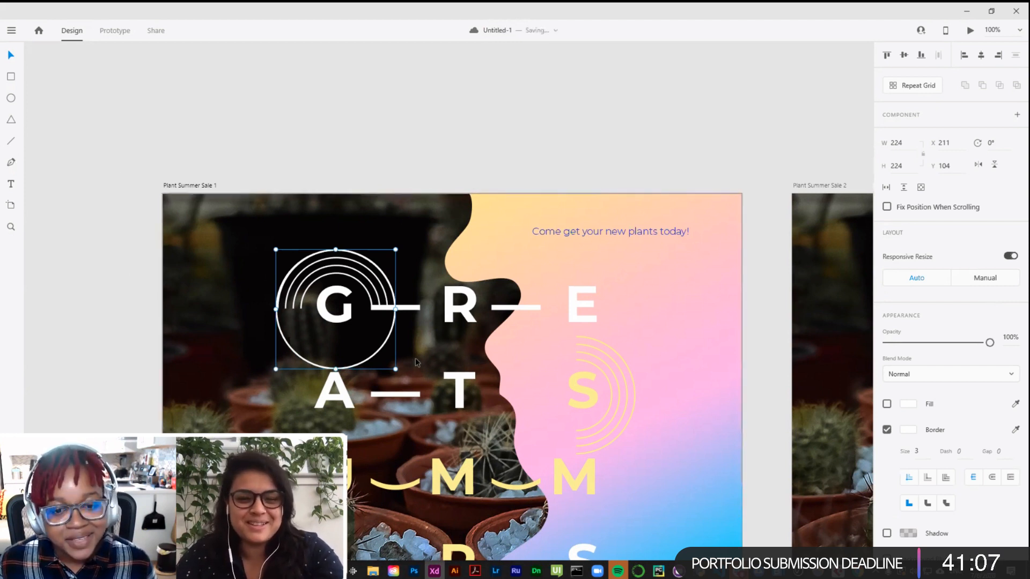
click(452, 224)
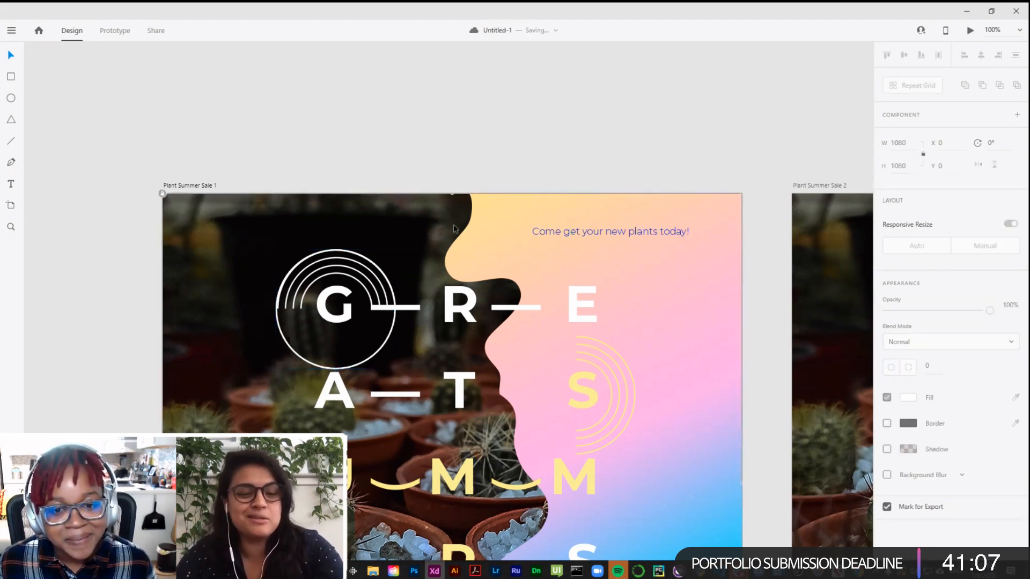
click(350, 252)
drag(349, 253, 350, 252)
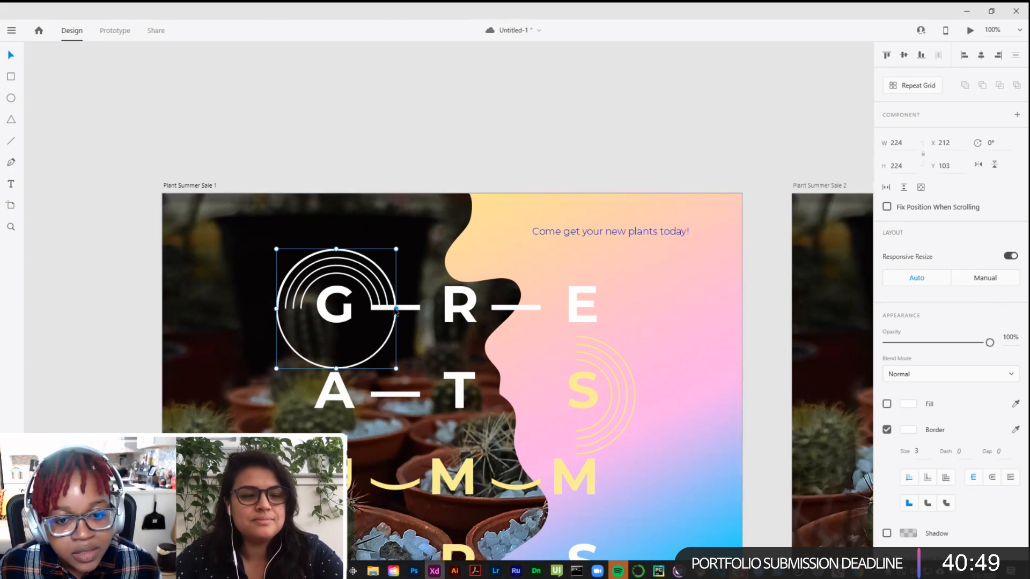
Step: Try to reduce the circle to a half circle by deleting its bottom anchor point, and undo the change
double_click(377, 268)
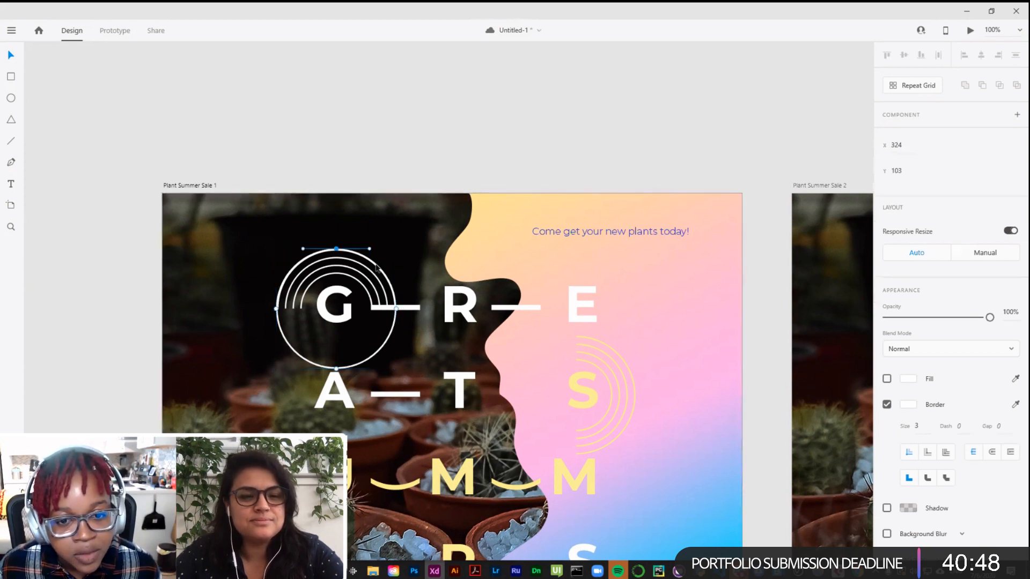
click(396, 310)
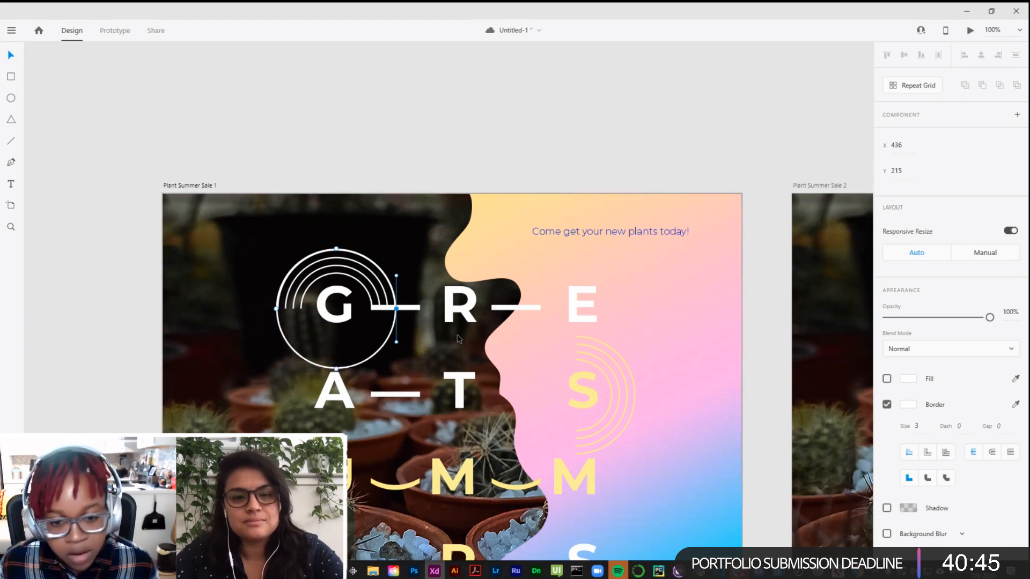
click(336, 369)
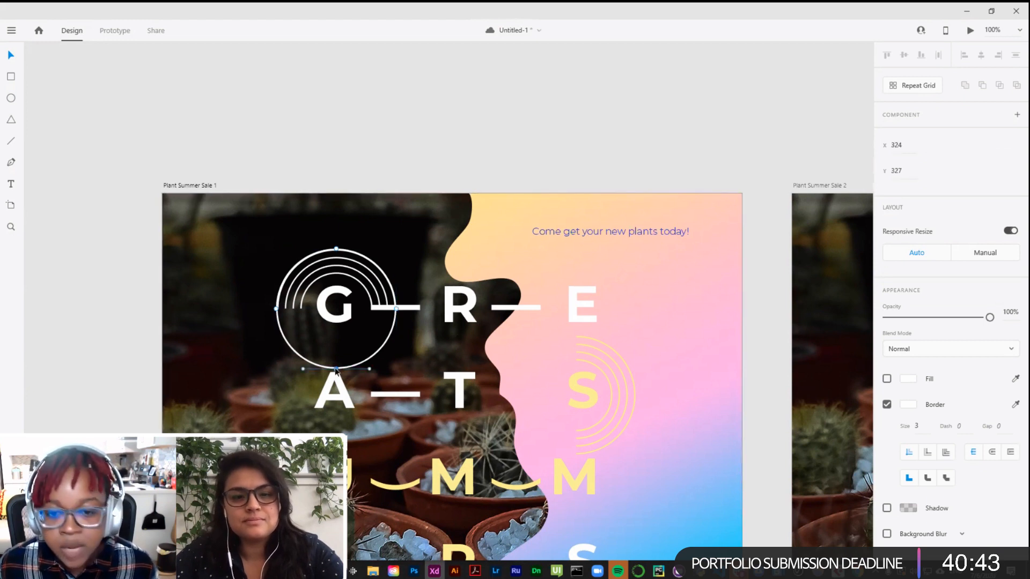
key(Delete)
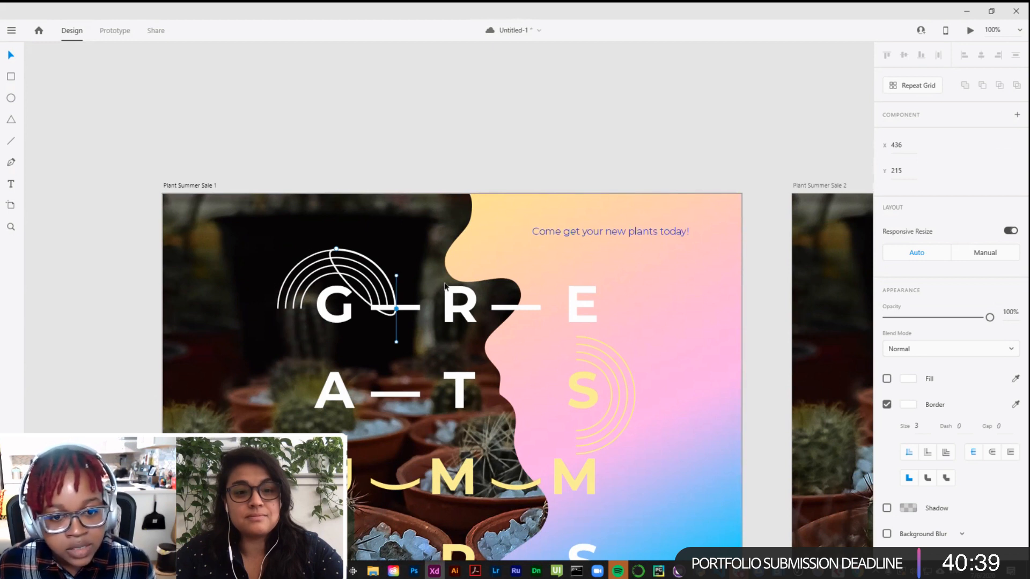
key(Escape)
key(ctrl+z)
click(421, 214)
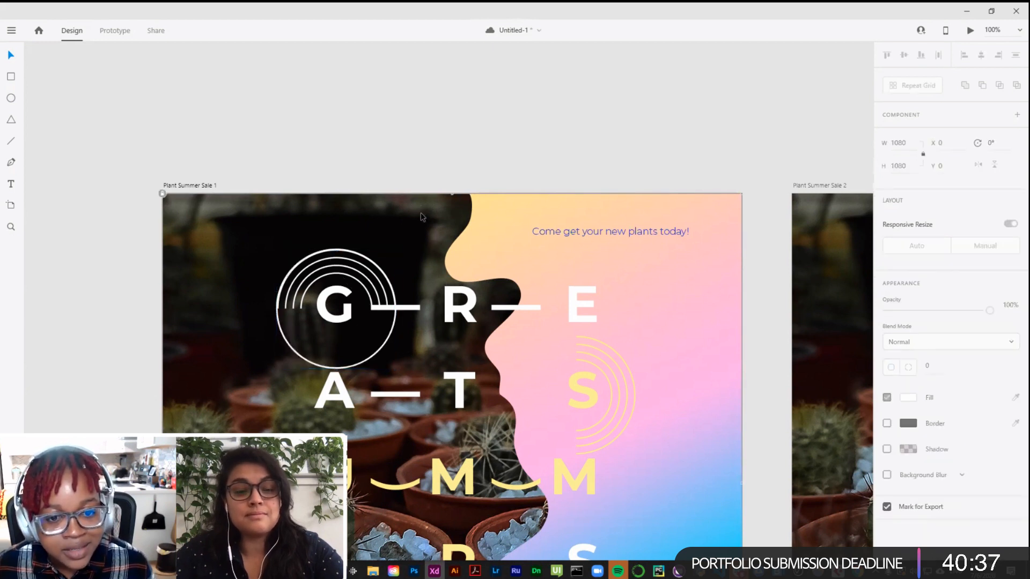
Step: Duplicate the circle over the letter R and scale the copy to about 172 x 172
click(336, 253)
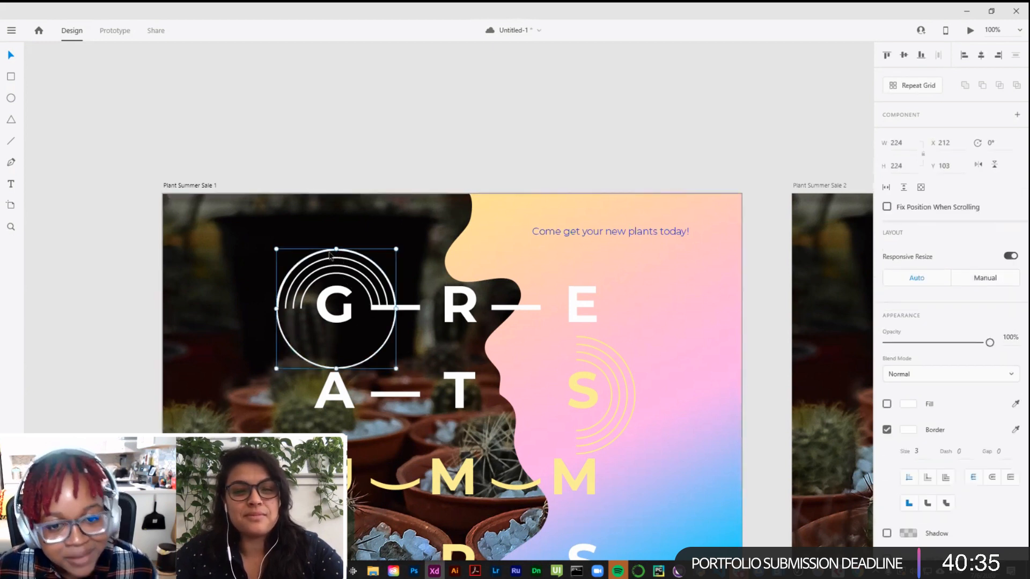
drag(322, 254, 460, 263)
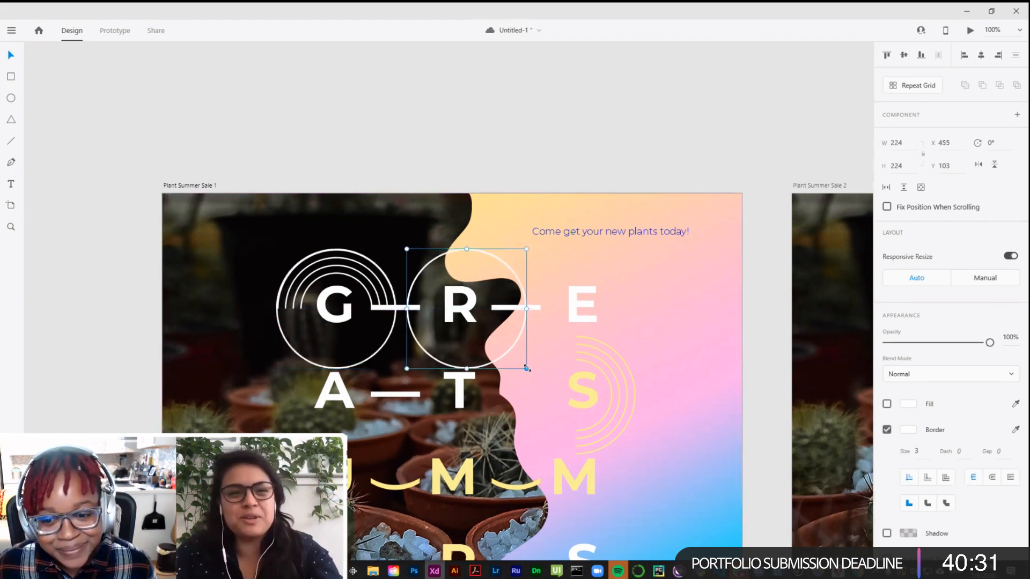
drag(525, 369, 496, 340)
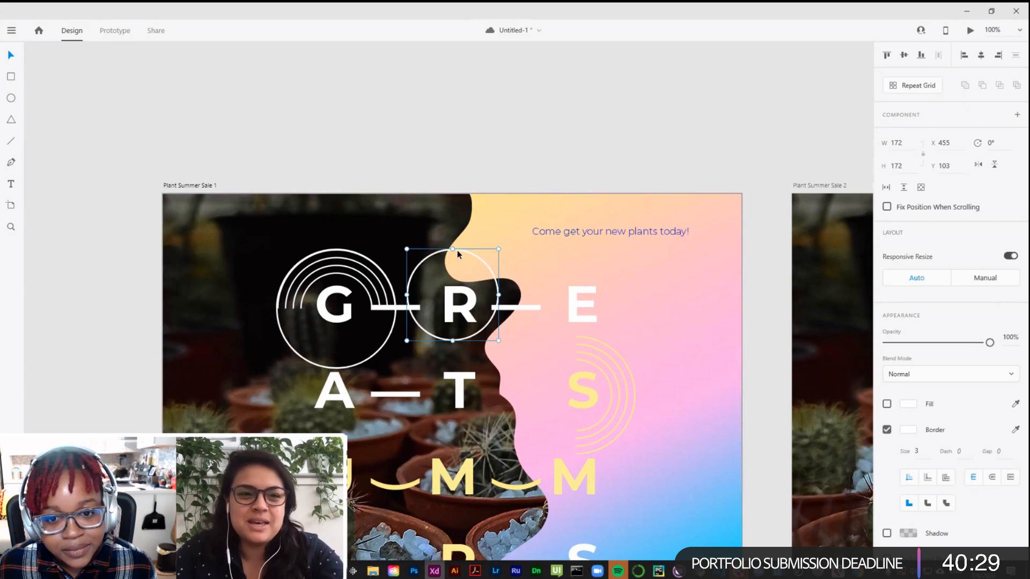
Step: Try to trace the lower half of the circle around the letter G with a curved Pen path between its side anchor points
click(376, 262)
click(376, 262)
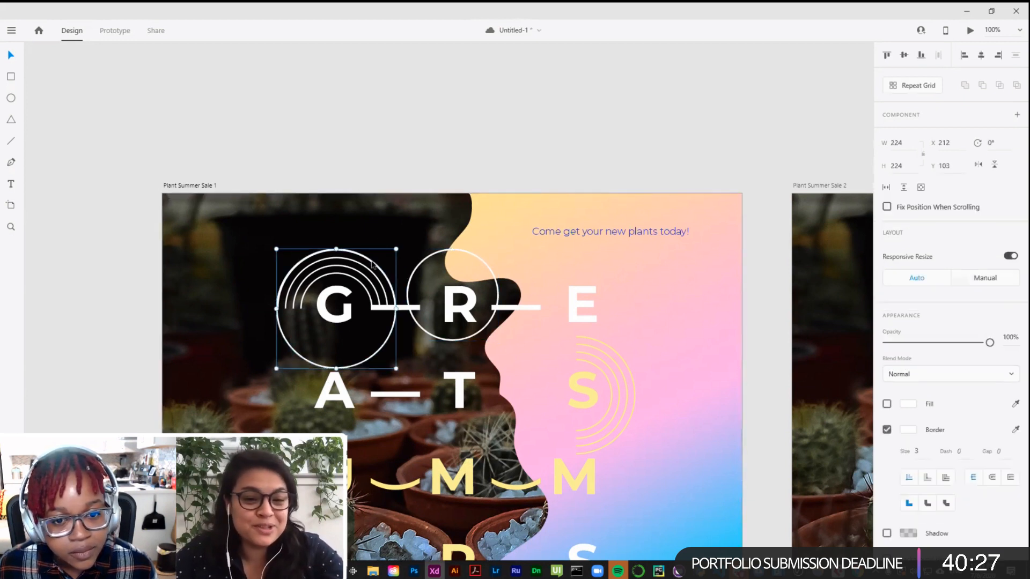
click(352, 255)
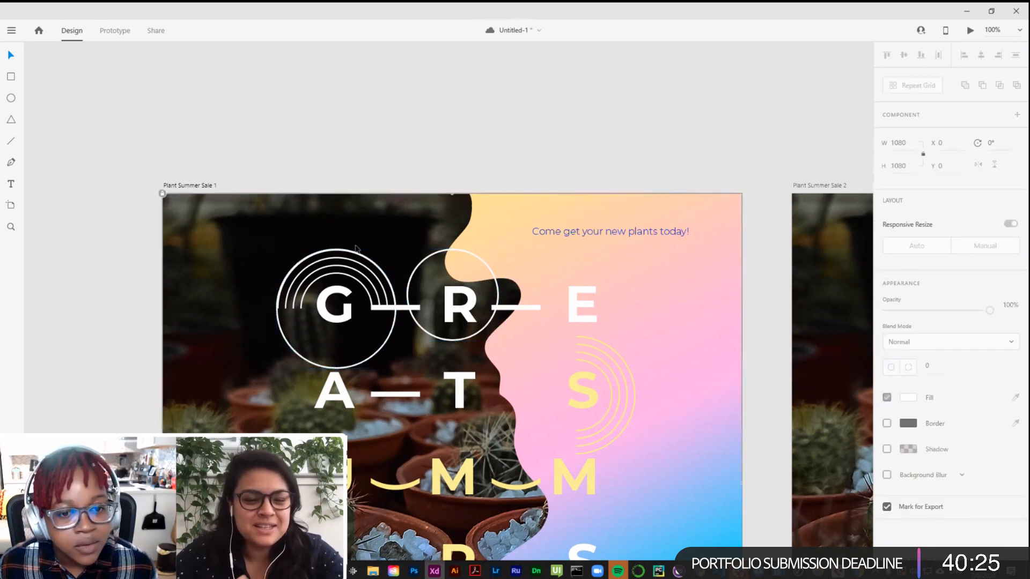
click(353, 252)
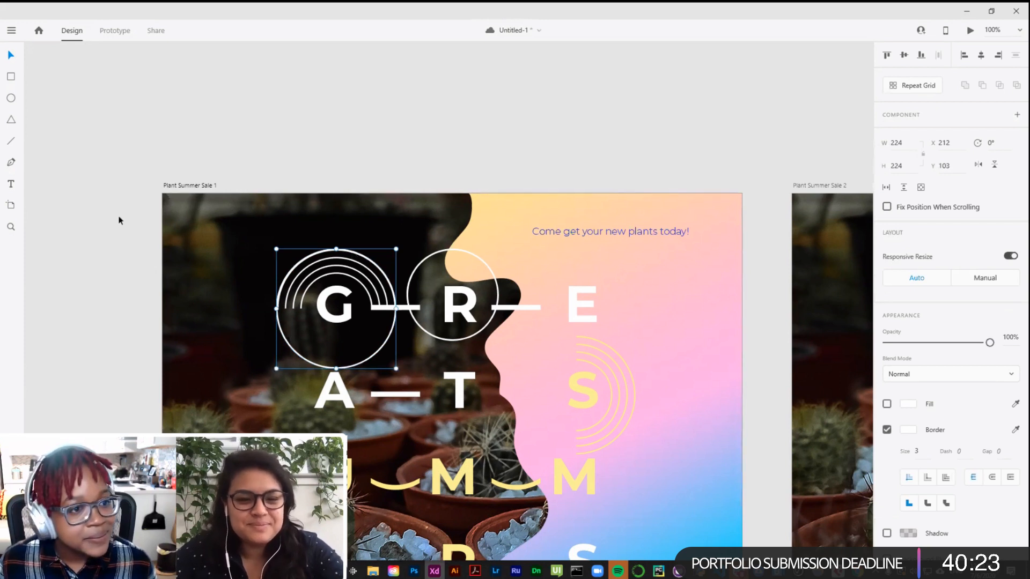
click(21, 168)
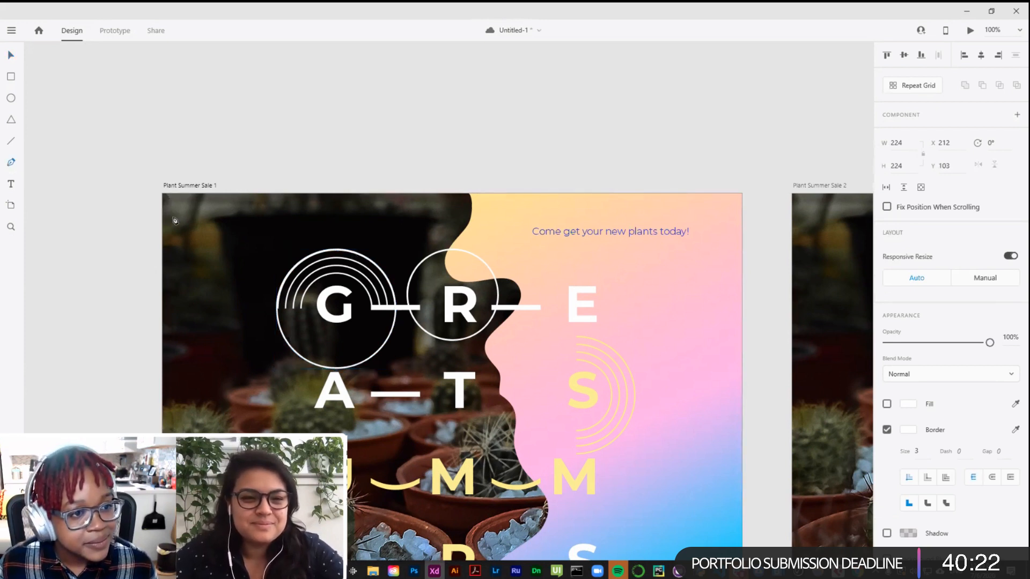
click(397, 310)
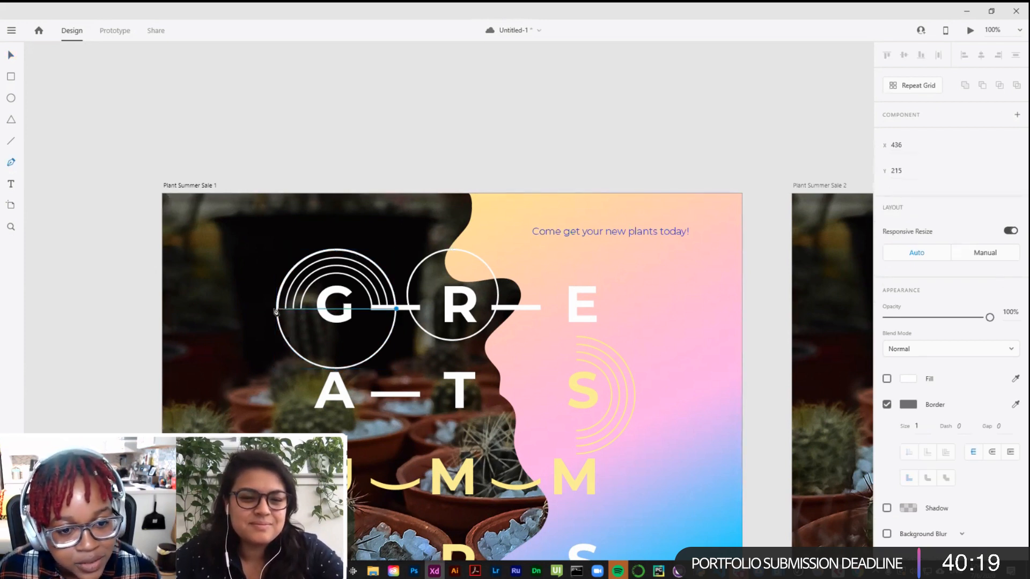
drag(312, 309, 287, 263)
key(ctrl+z)
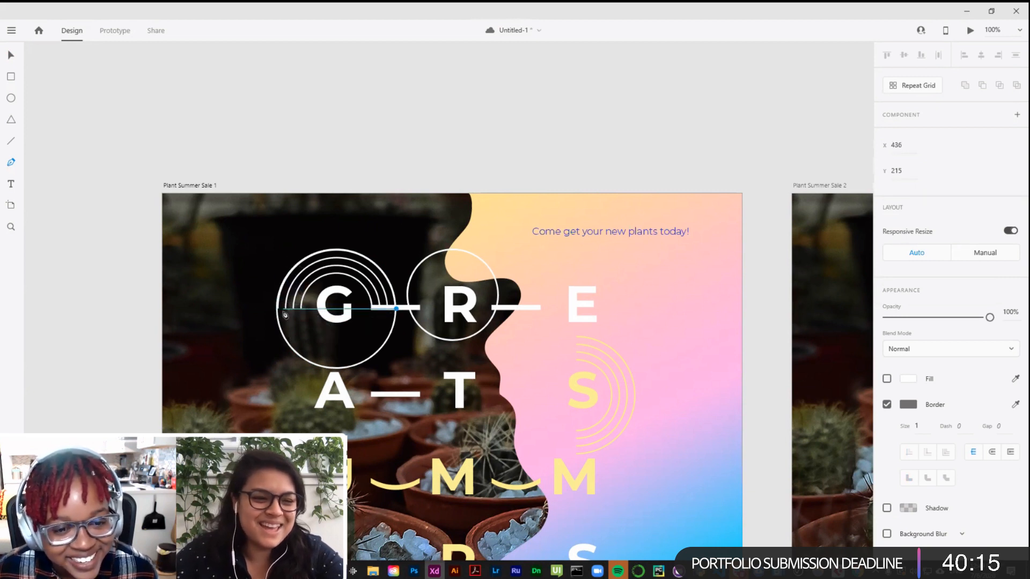
drag(276, 309, 216, 207)
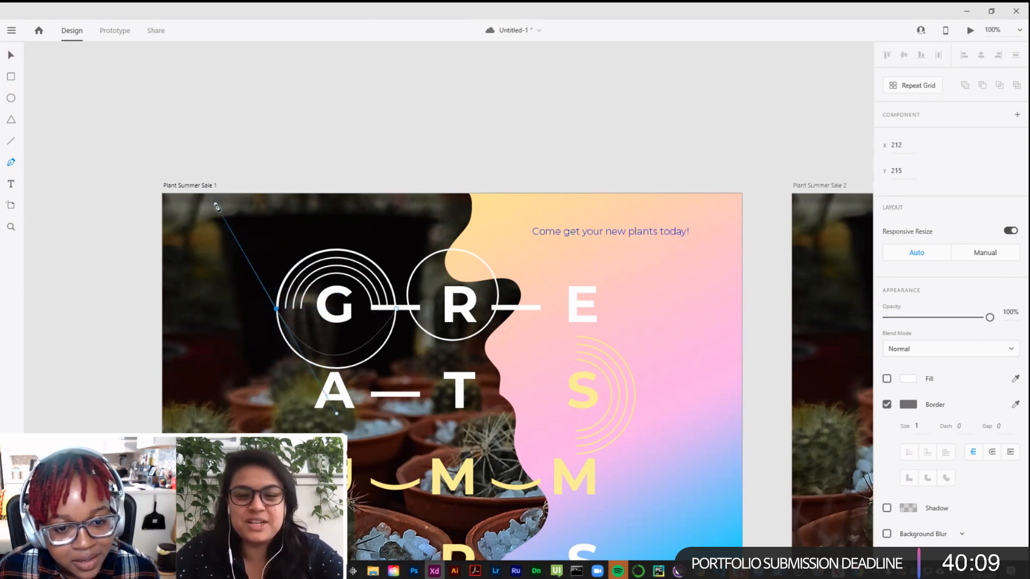
key(Escape)
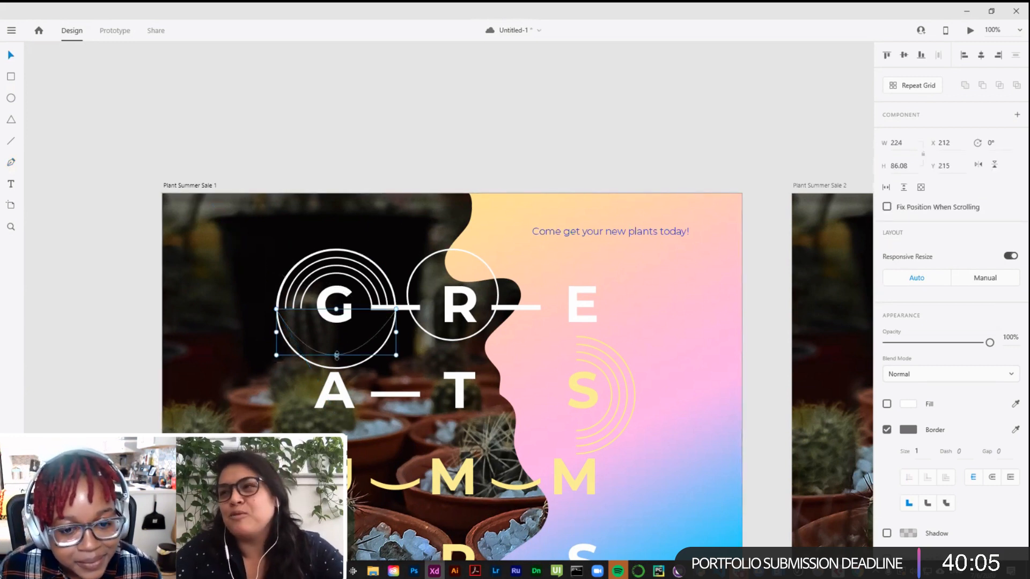
Step: Try to stretch the curved path to the circle's bottom edge, and reselect the circle around the letter G
drag(337, 356, 333, 367)
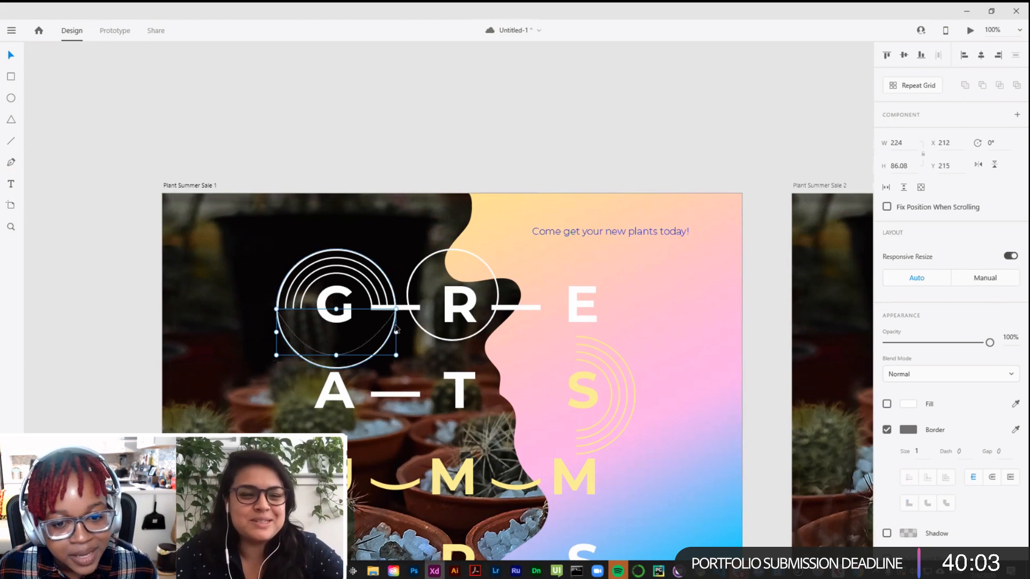
key(Escape)
click(371, 358)
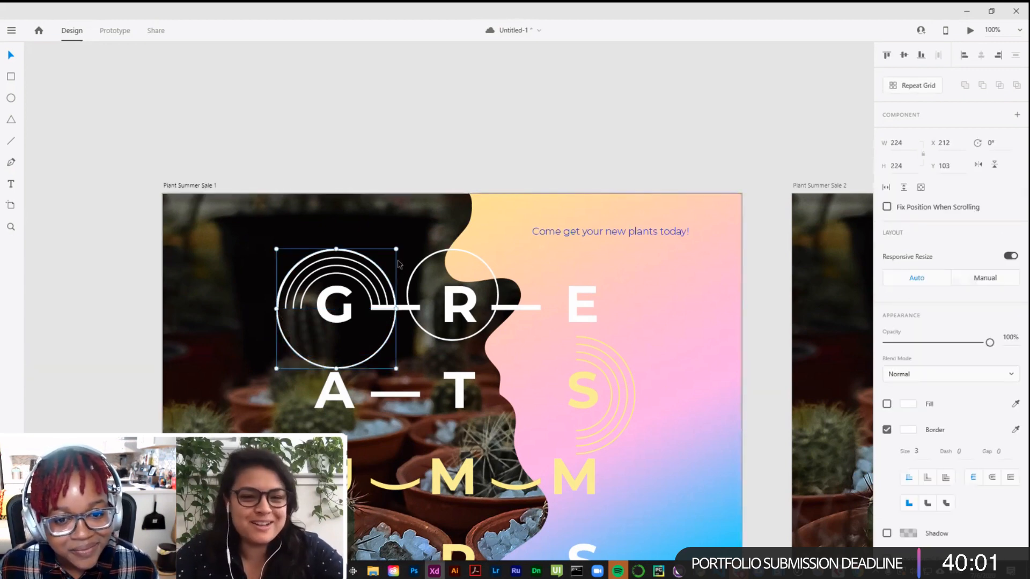
Step: Try to trace the innermost arc above the letter G with a curved Pen path between the arc's ends
click(403, 241)
key(ctrl+plus)
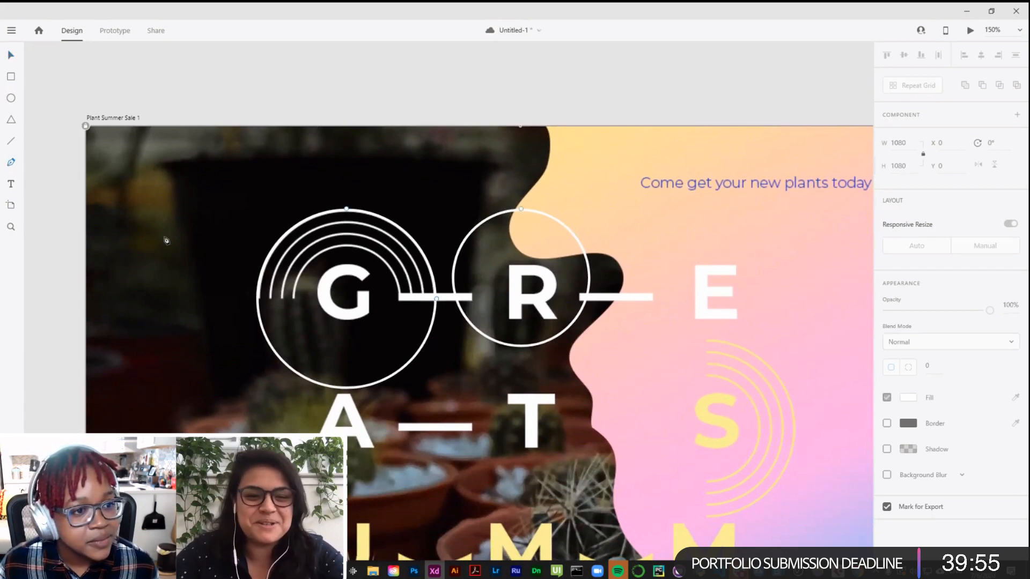
click(412, 296)
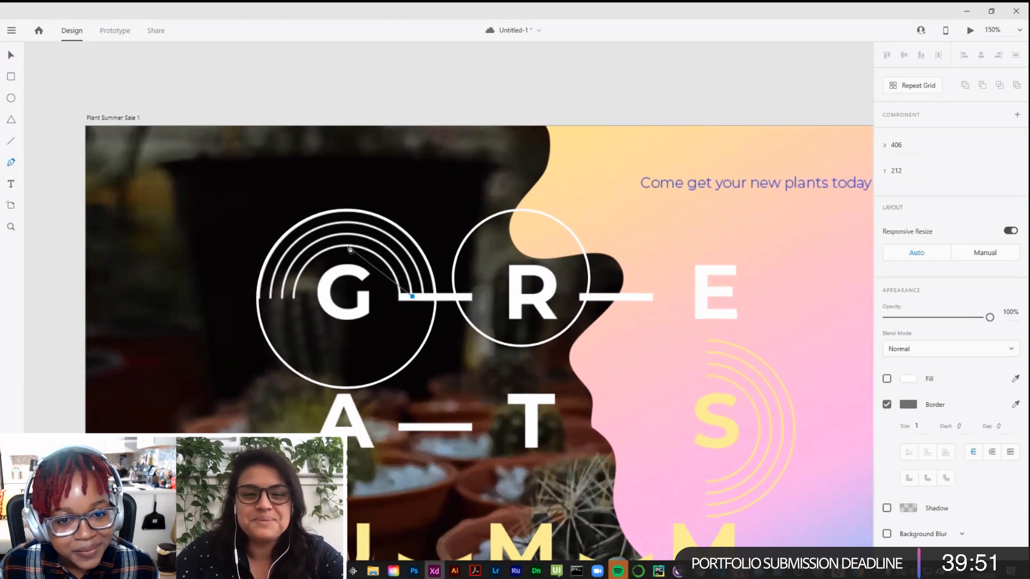
drag(355, 238, 250, 354)
key(ctrl+z)
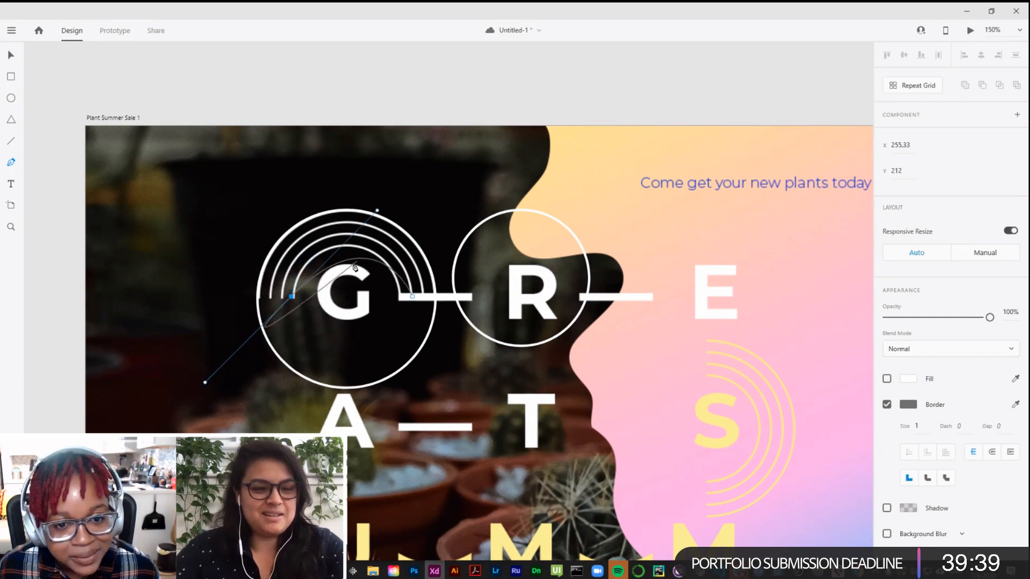
key(Escape)
drag(358, 254, 327, 254)
key(Escape)
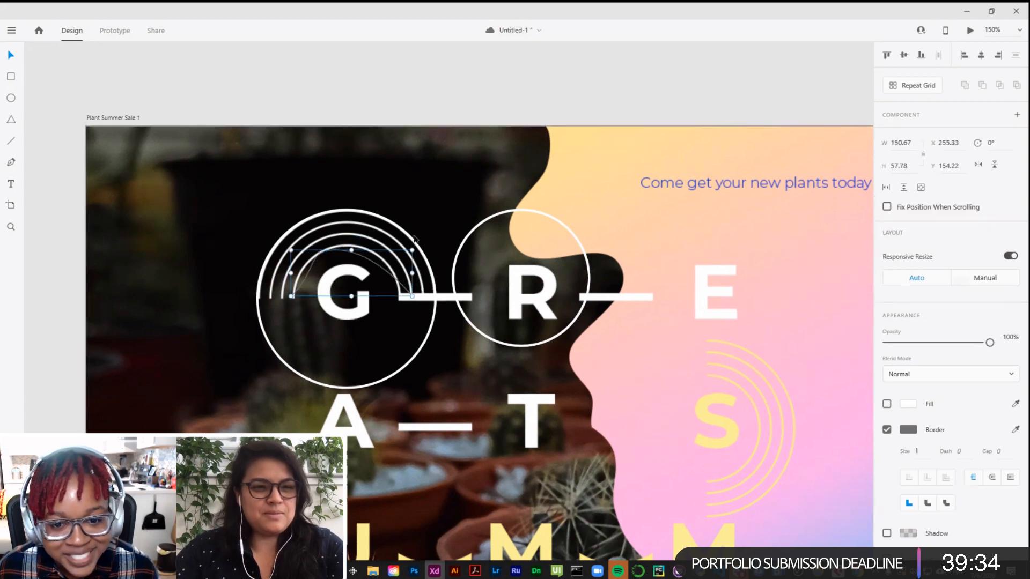
Step: Try to fit the curved path to the innermost arc by adding and moving an anchor point, and delete the path
key(Escape)
double_click(363, 256)
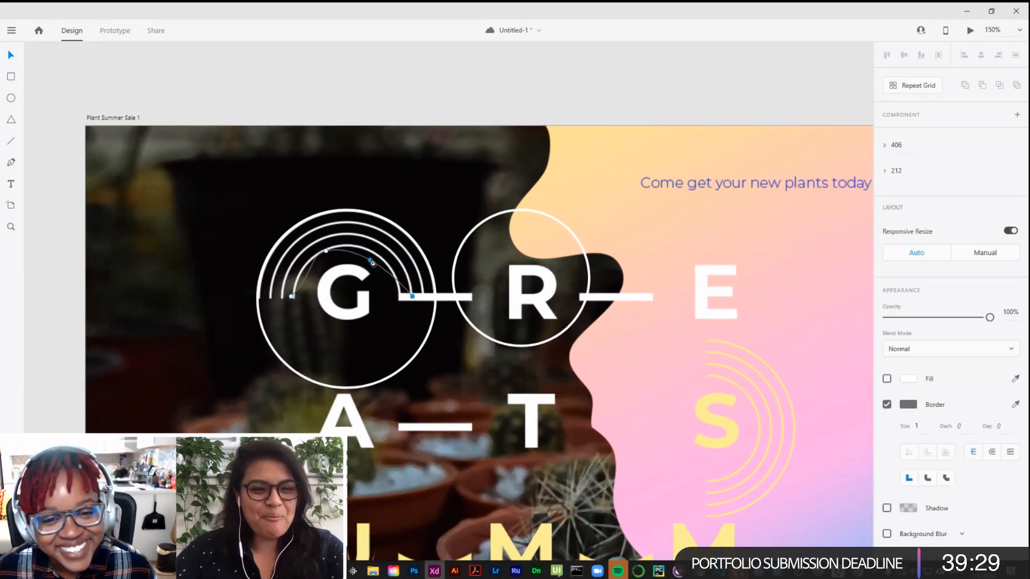
drag(369, 259, 375, 252)
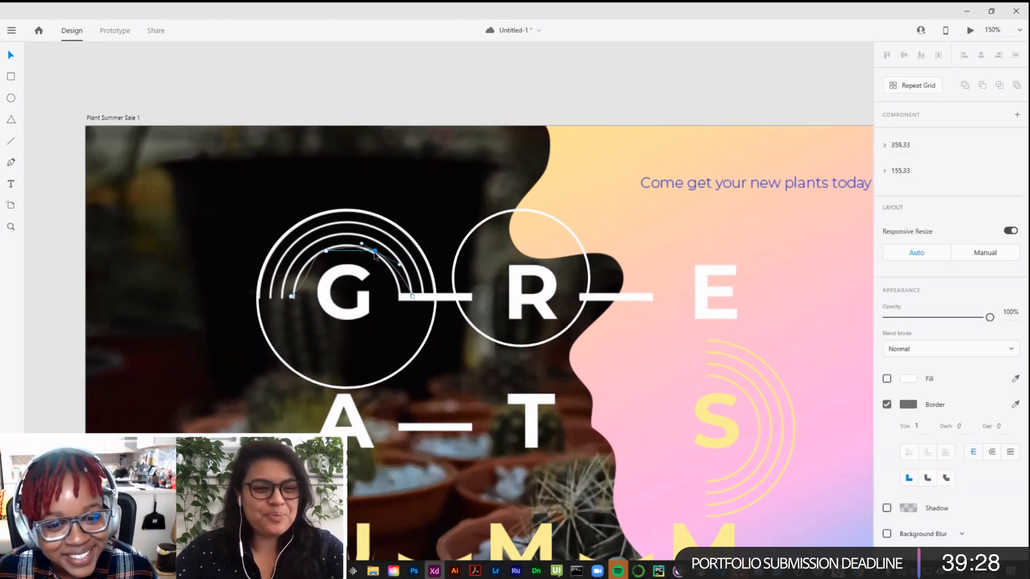
click(436, 245)
click(401, 277)
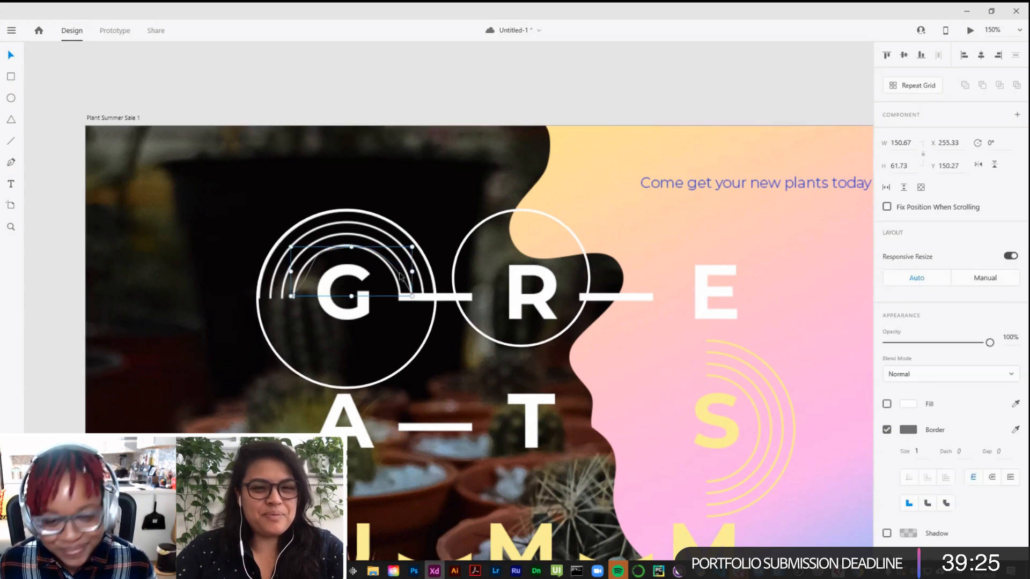
key(Delete)
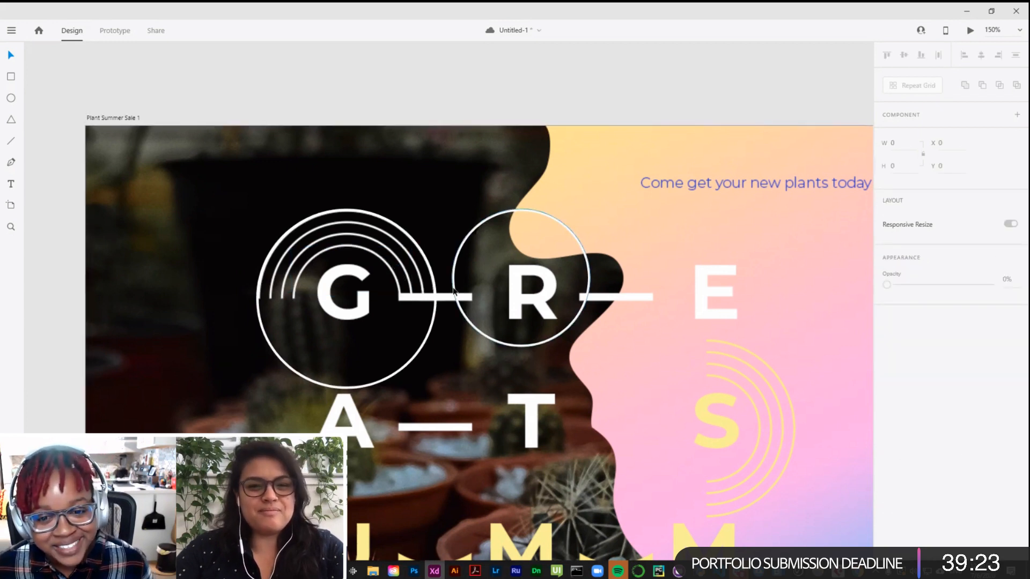
Step: Move the circle from the letter R onto the letter G and scale it to about 186 x 186
drag(451, 288, 270, 306)
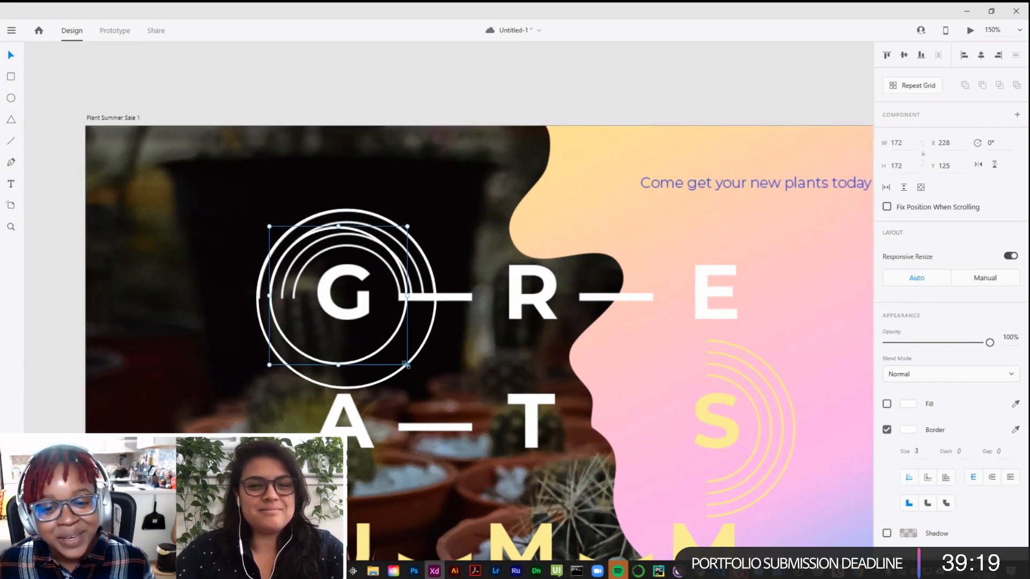
drag(412, 366, 425, 376)
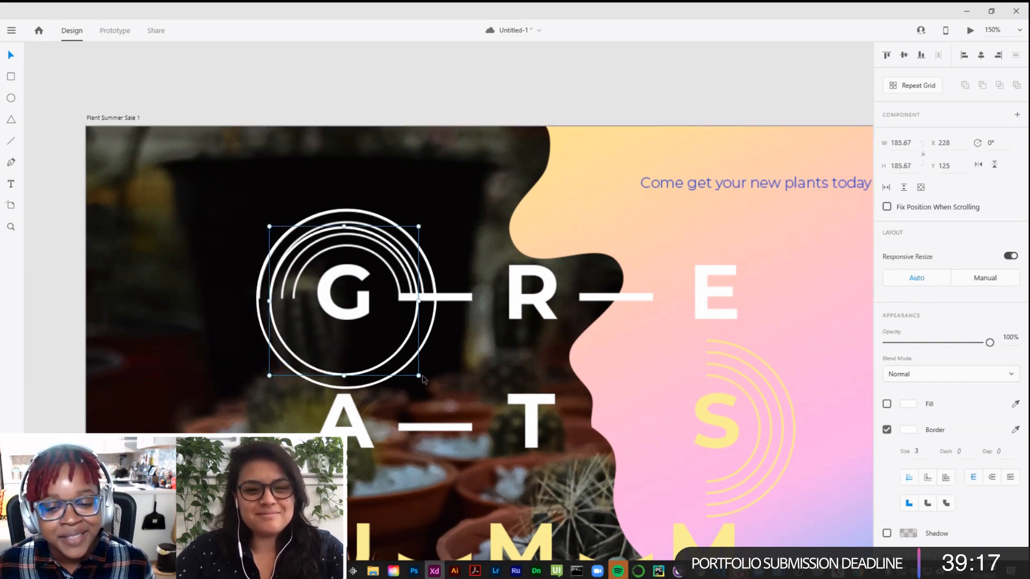
key(Escape)
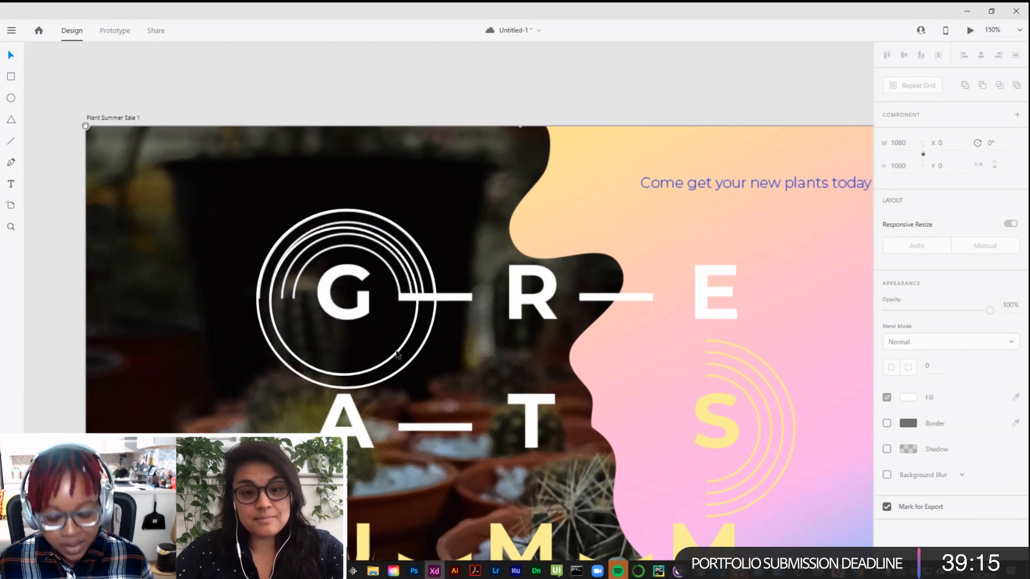
Step: Duplicate the 186 px circle and scale the copy down around the letter G as the innermost ring
click(379, 368)
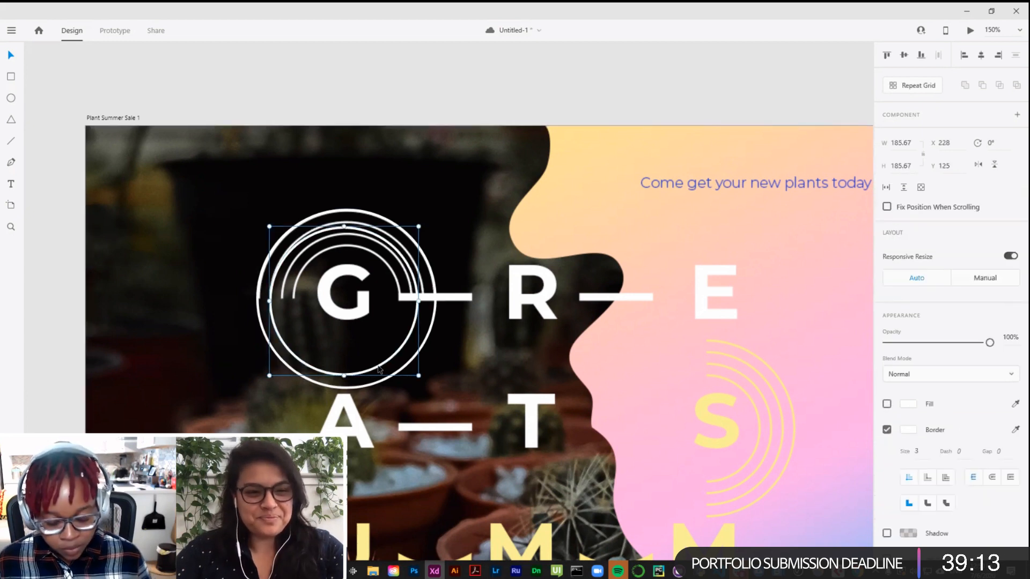
drag(380, 368, 583, 374)
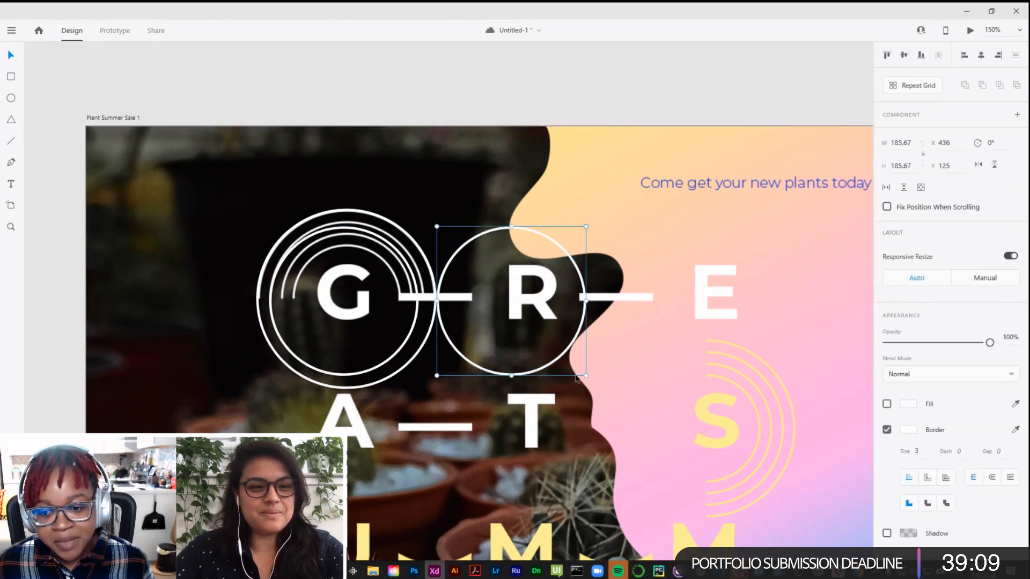
drag(586, 376, 350, 358)
click(455, 409)
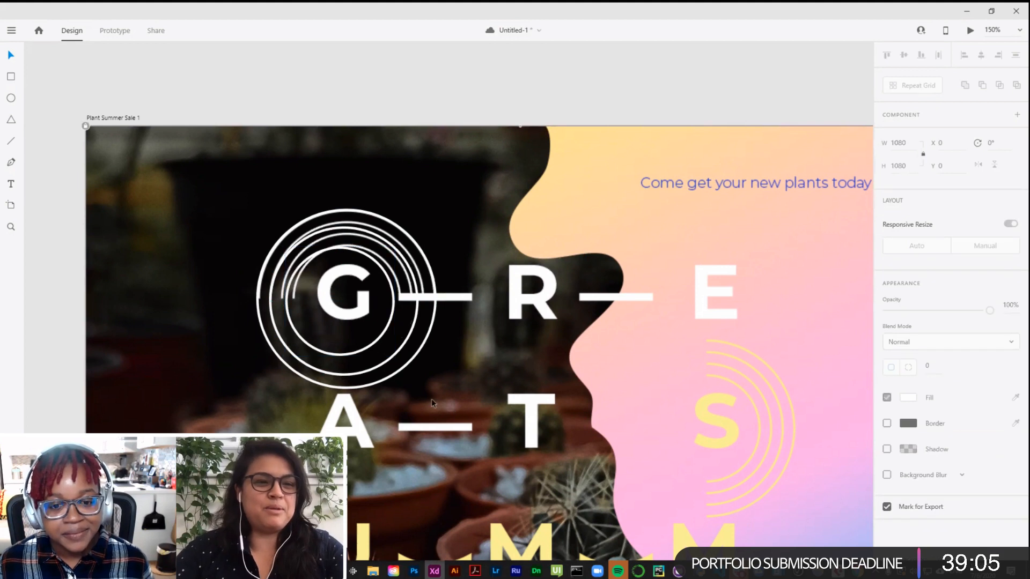
Step: Center-align the three circles around the letter G and move them to the artboard's upper-left corner, at about X 19, Y 38
drag(455, 410, 247, 210)
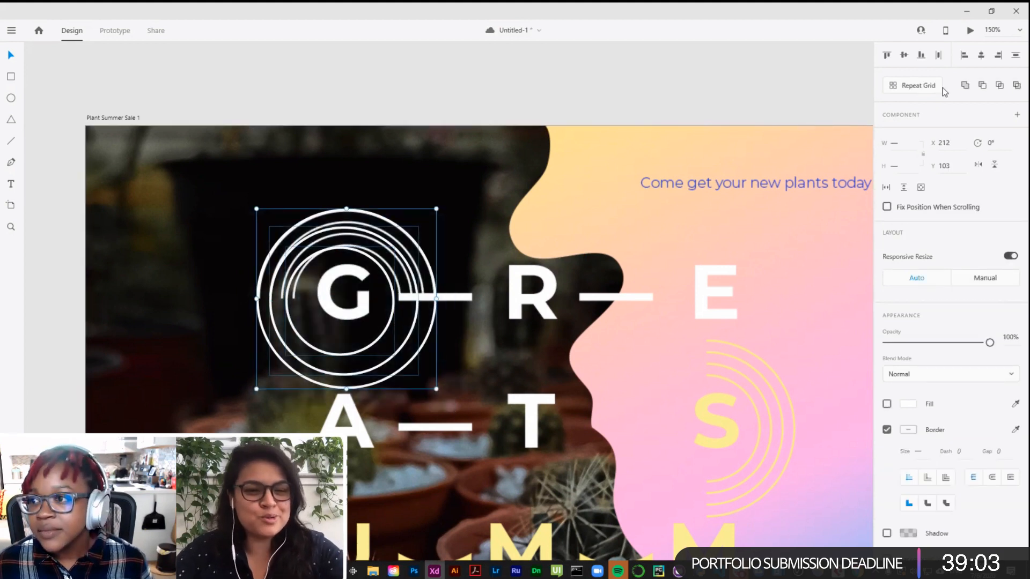
click(904, 56)
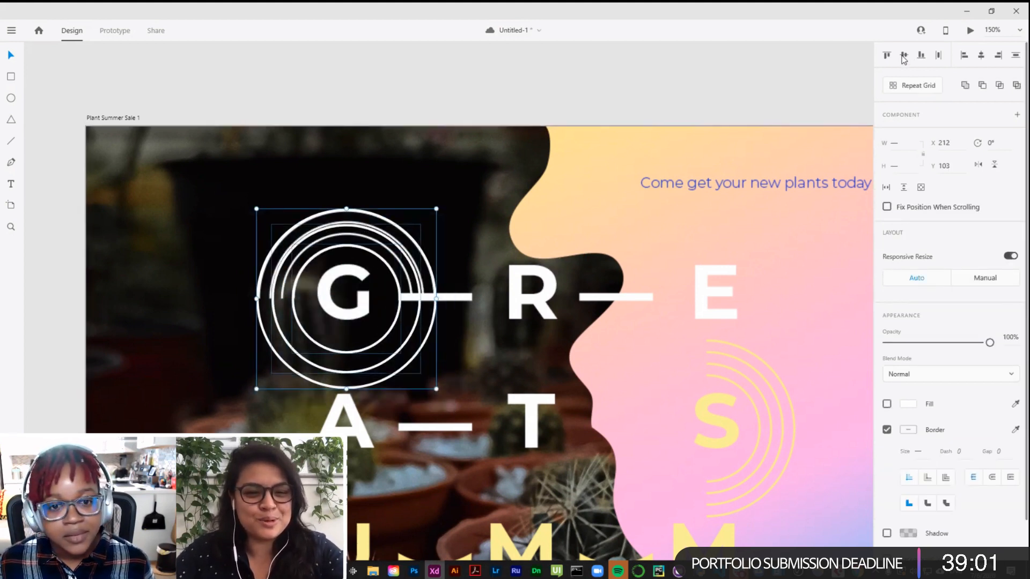
click(480, 395)
drag(455, 414, 193, 215)
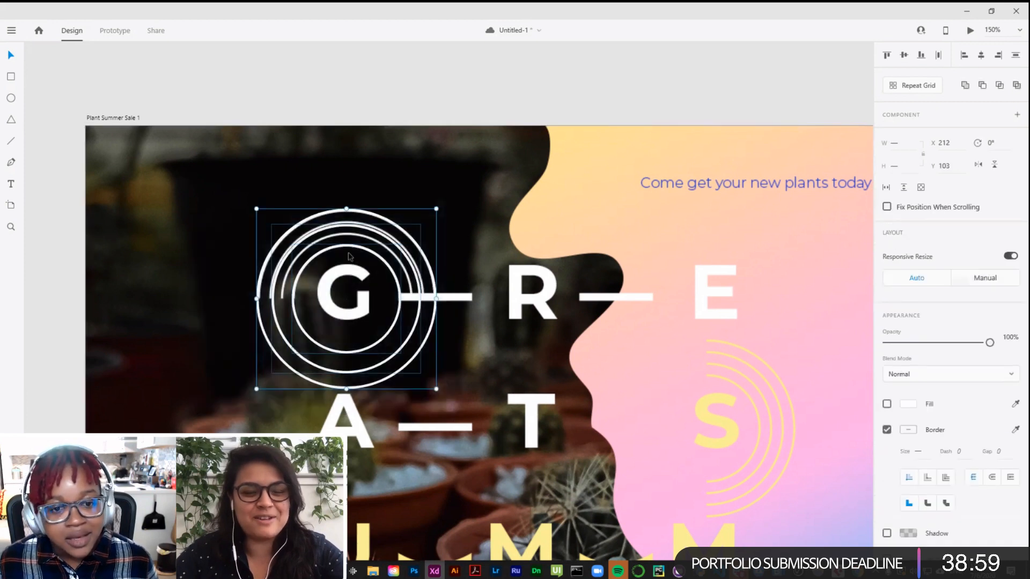
drag(349, 256, 188, 198)
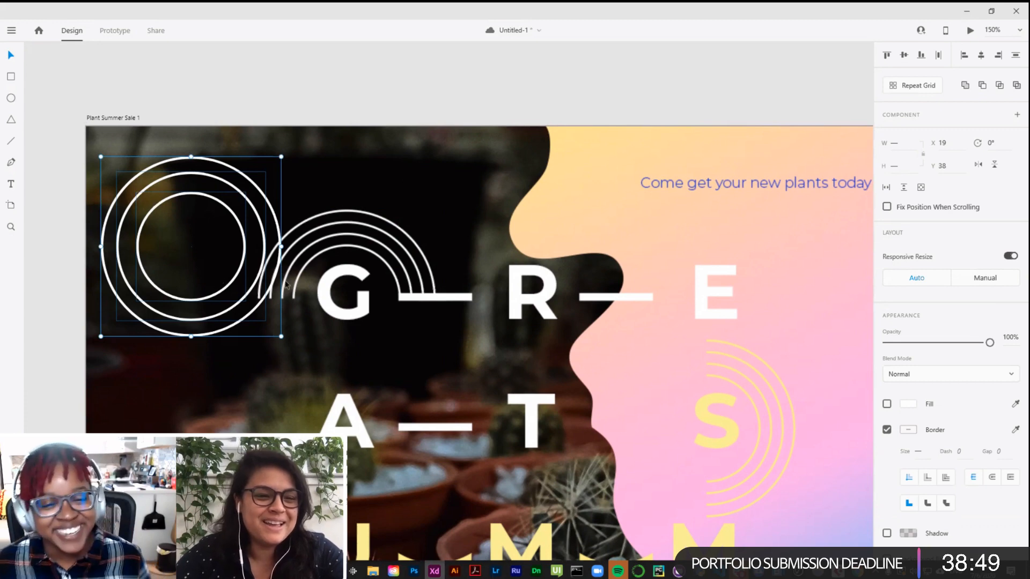
Step: Scale the innermost circle to about 139 x 139 and center-align the three circles again
key(ctrl+minus)
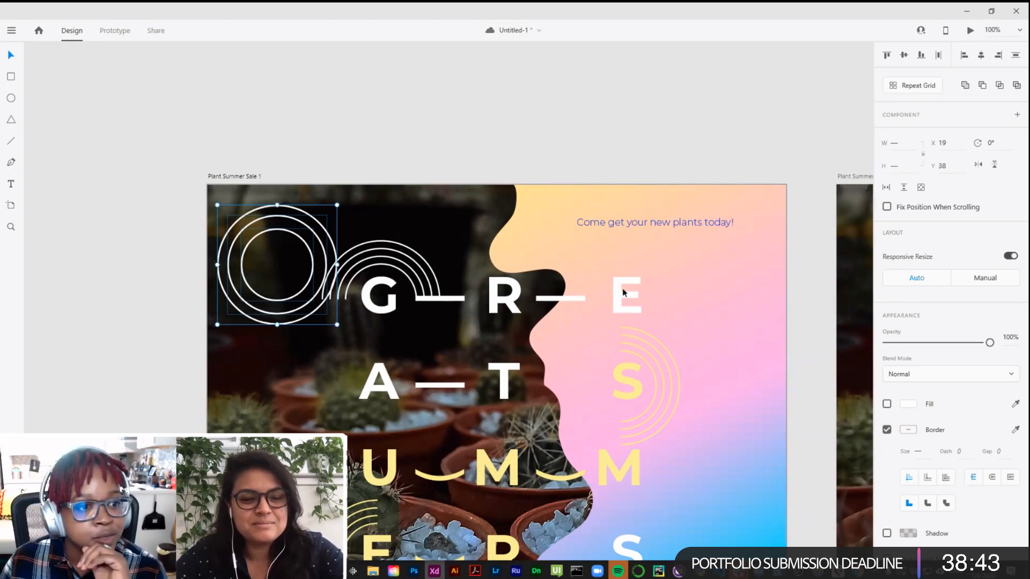
click(389, 314)
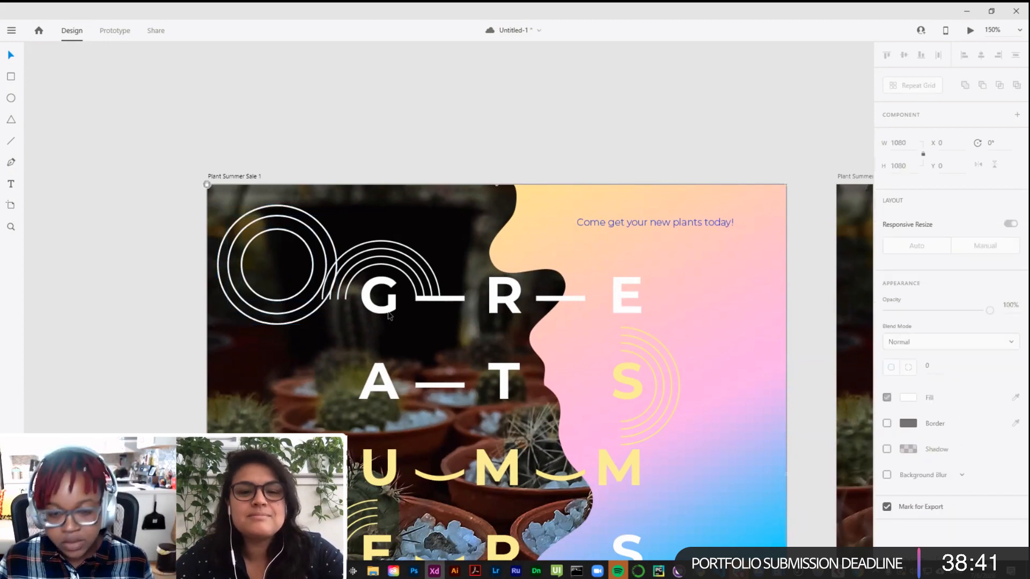
key(ctrl+plus)
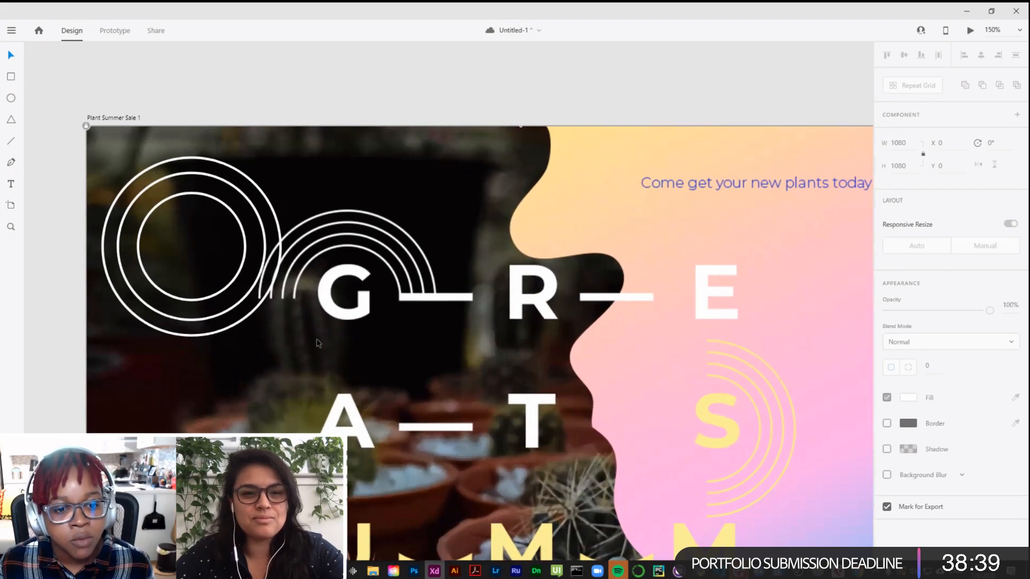
click(205, 303)
double_click(206, 303)
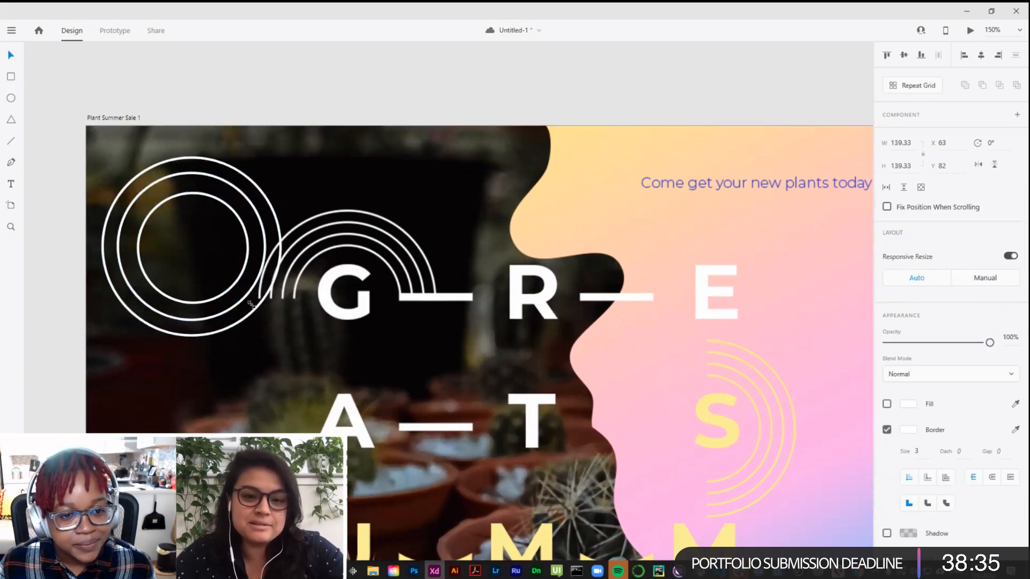
drag(275, 353, 148, 137)
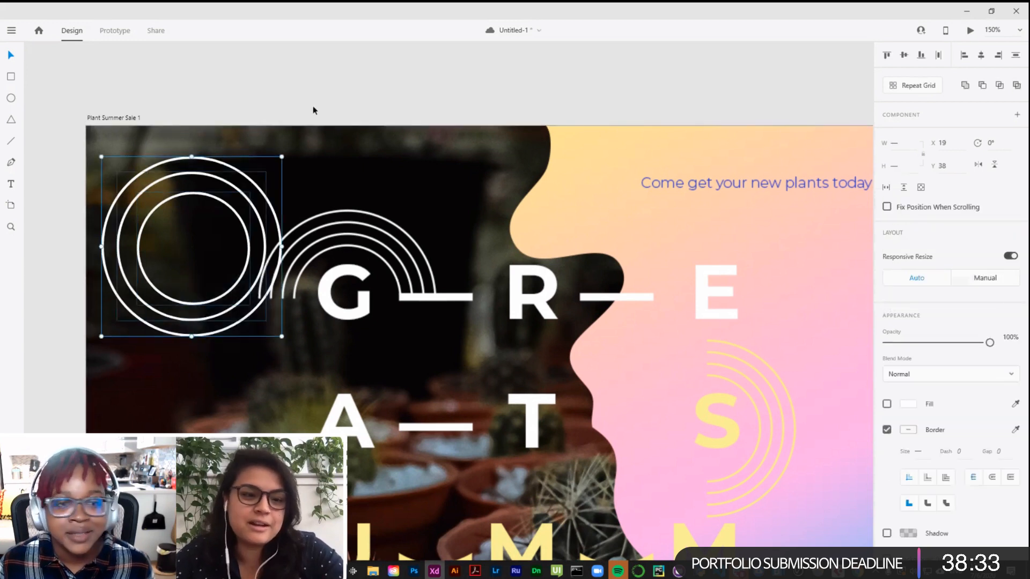
click(981, 55)
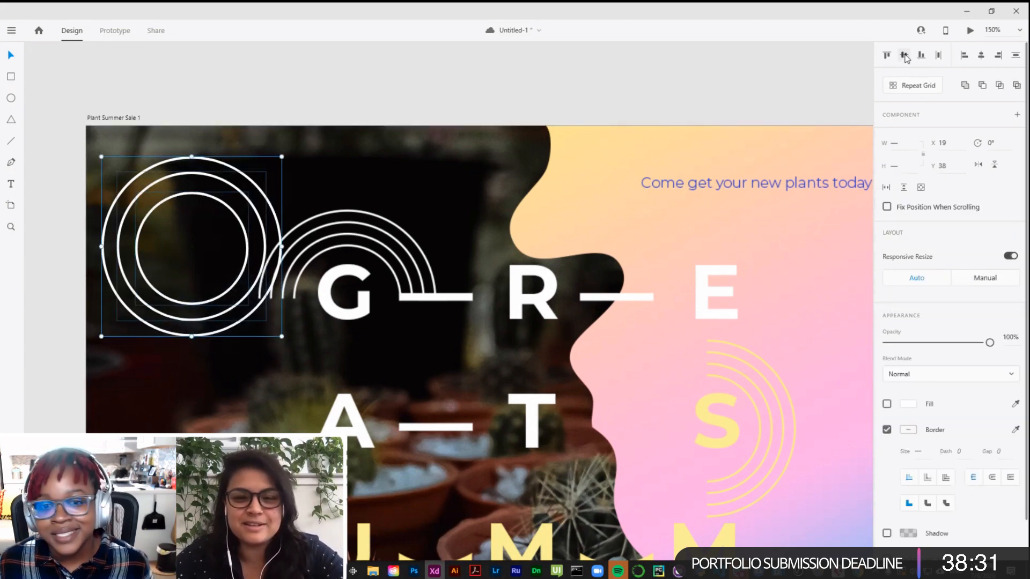
Step: Move the three circles back around the letter G, at about X 209, Y 103, and group them
drag(266, 358, 171, 238)
drag(197, 197, 354, 240)
drag(348, 242, 349, 248)
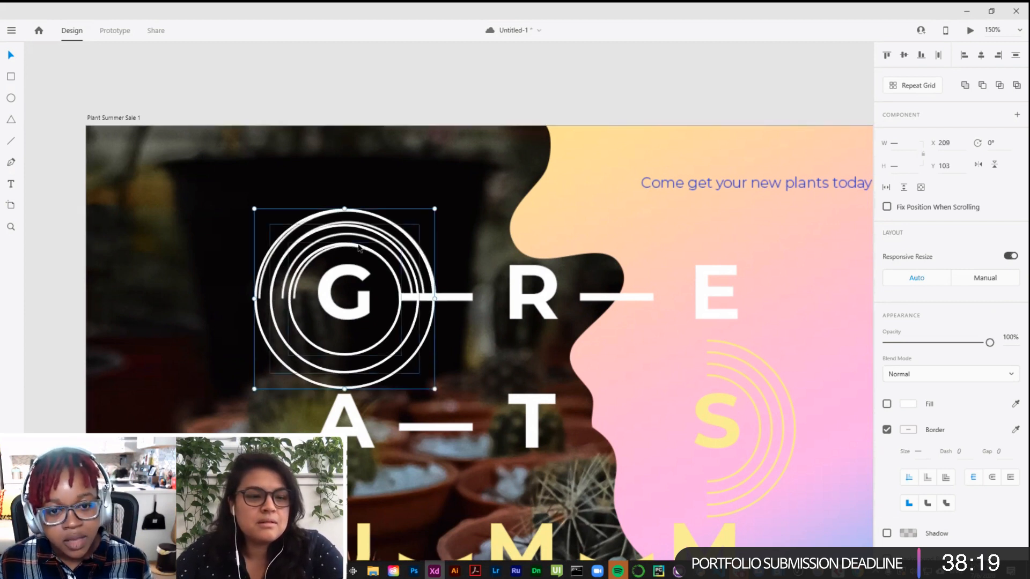
right_click(361, 226)
click(381, 171)
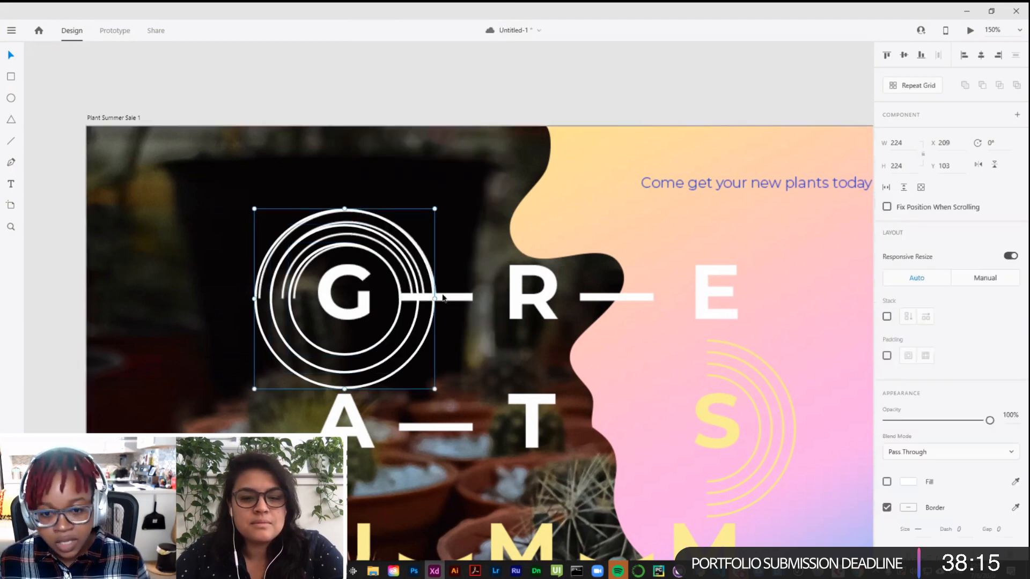
Step: Duplicate the circle group and place the copy around the yellow letter S, at about X 657, Y 263
click(373, 344)
drag(373, 349, 464, 365)
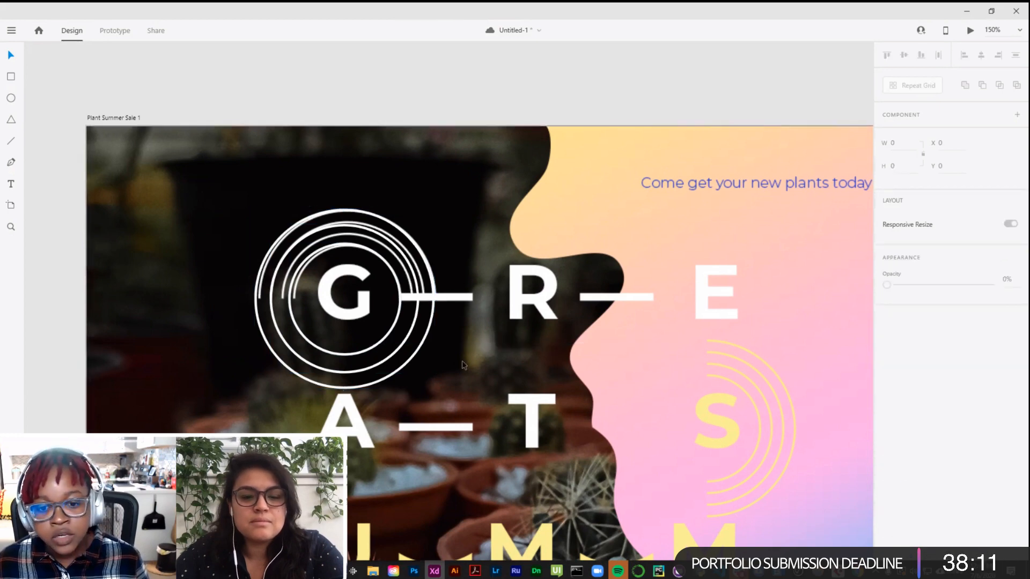
key(ctrl+minus)
key(ctrl+minus)
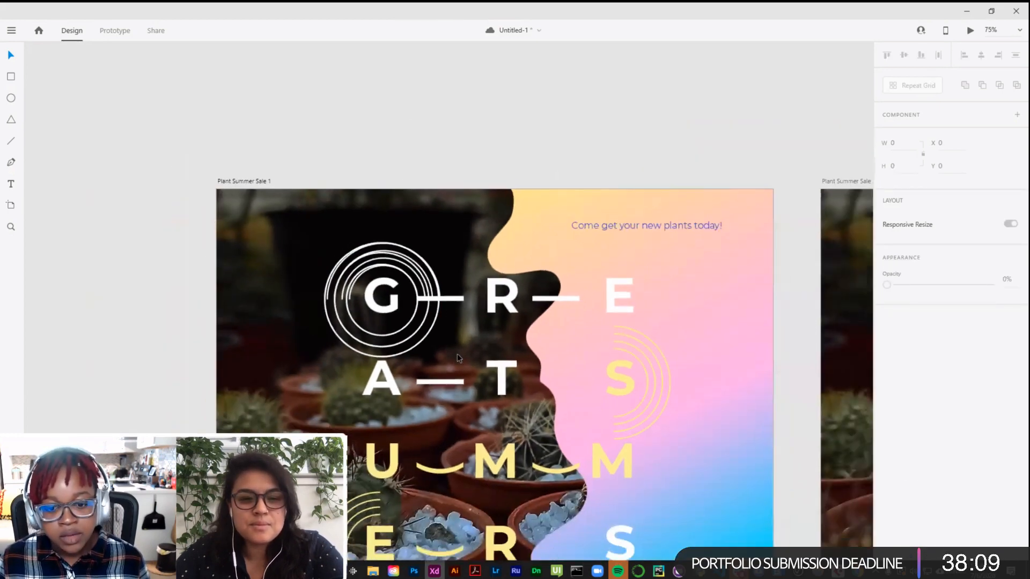
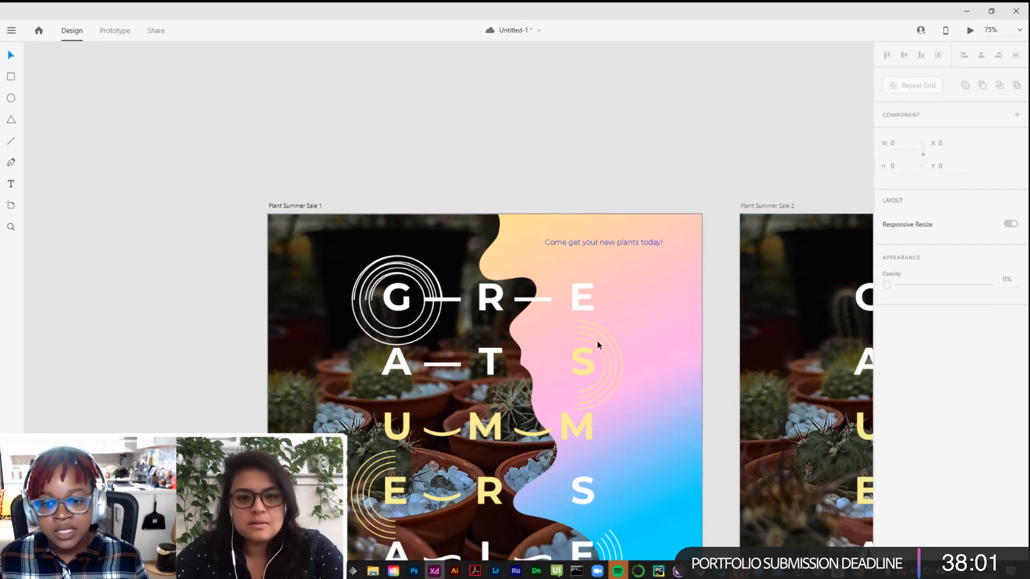
click(391, 330)
drag(391, 330, 457, 435)
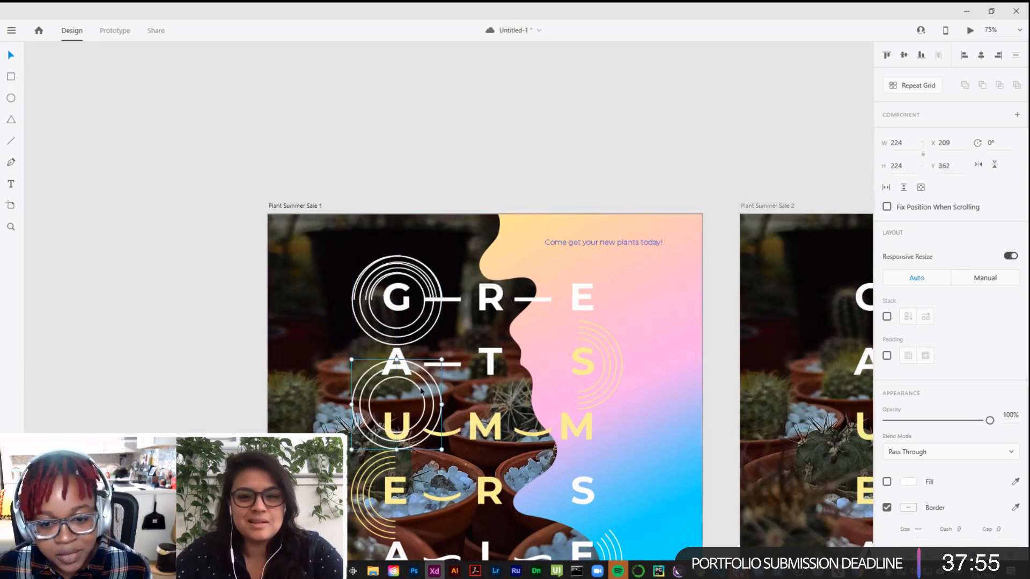
drag(419, 388, 600, 349)
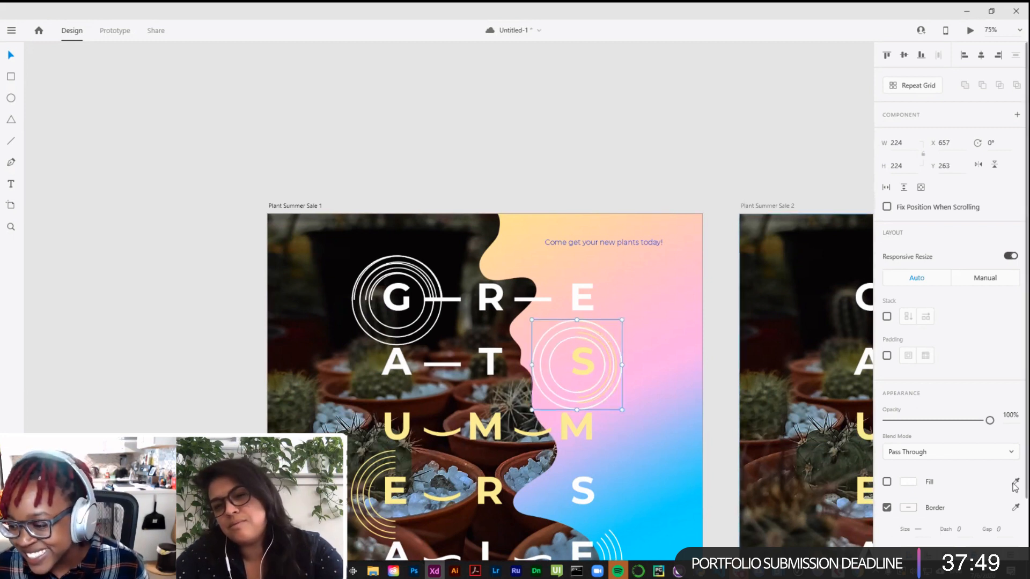
Step: Set the copied circle group's border to the yellow sampled from the letter S
click(1014, 507)
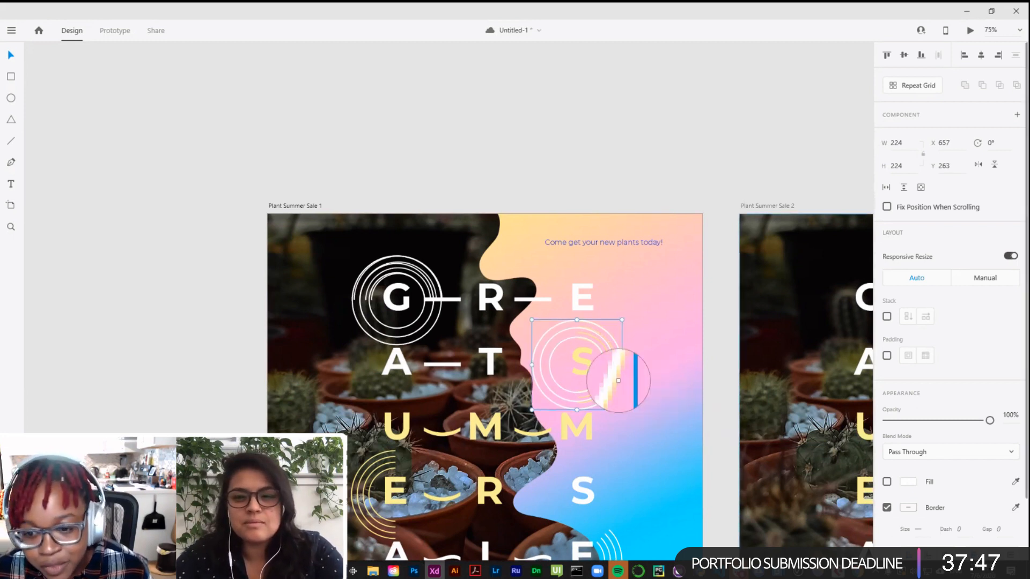
click(585, 374)
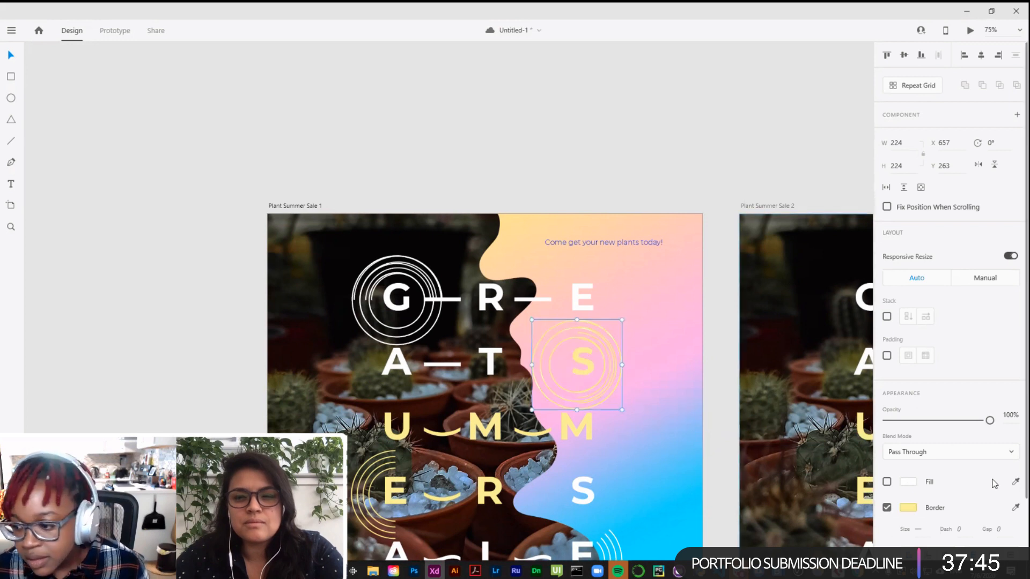
scroll(716, 341, down, 1)
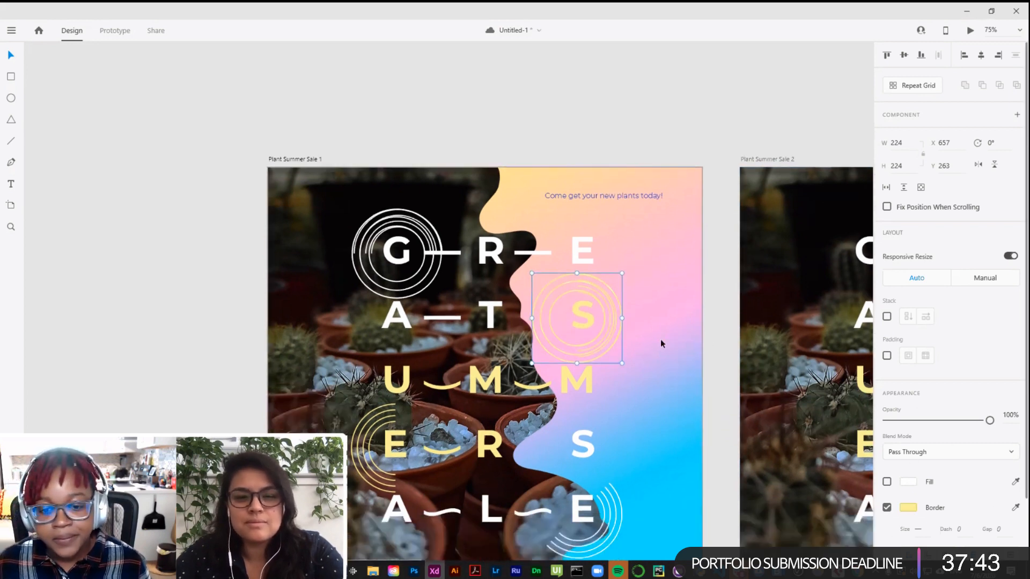
Step: Move the yellow circle group straight down around the white letter S in the fourth row, to about Y 586
click(662, 342)
click(561, 340)
drag(561, 340, 457, 456)
key(Down)
key(Down)
key(Down)
key(Down)
key(Down)
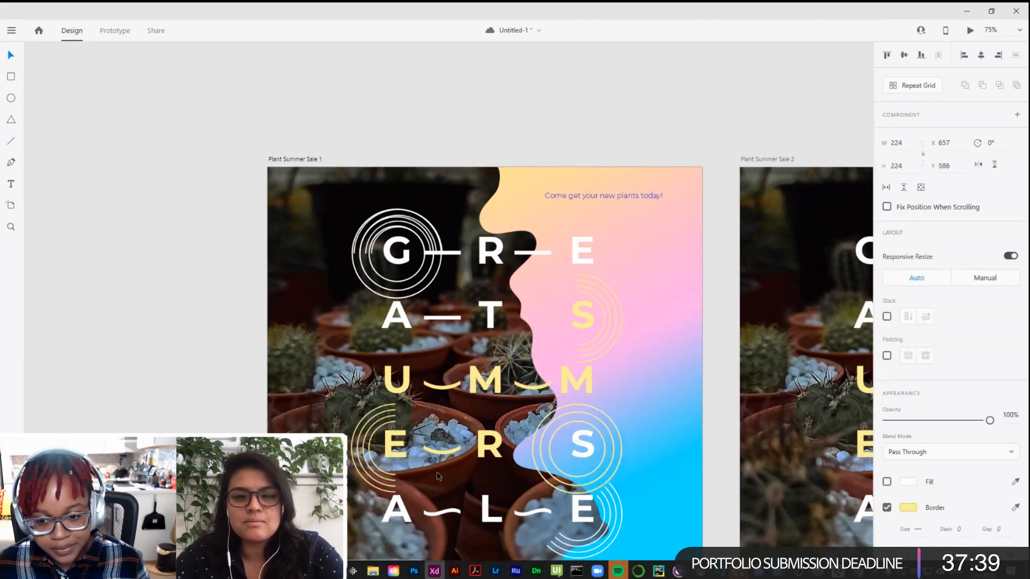
Step: Try to nudge the yellow circle group up to Y 567 around the white fourth-row S, and undo its move from the second row
key(Up)
key(Up)
key(Up)
key(Up)
key(Up)
key(Up)
key(Up)
key(Up)
key(Up)
key(Up)
key(Up)
key(Up)
key(Up)
key(Up)
key(Up)
key(Up)
key(Up)
key(Up)
key(Up)
key(Up)
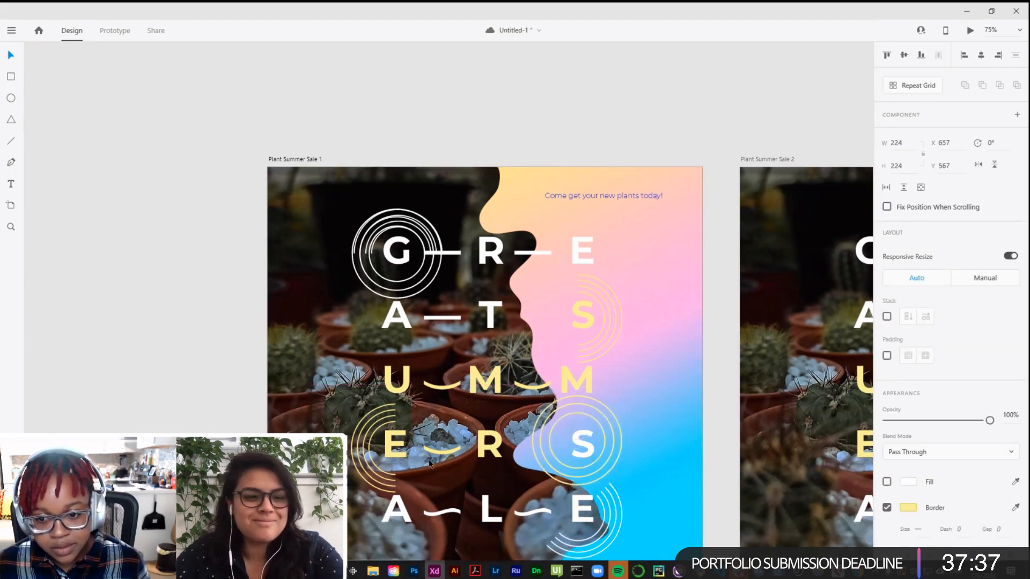
key(ctrl+z)
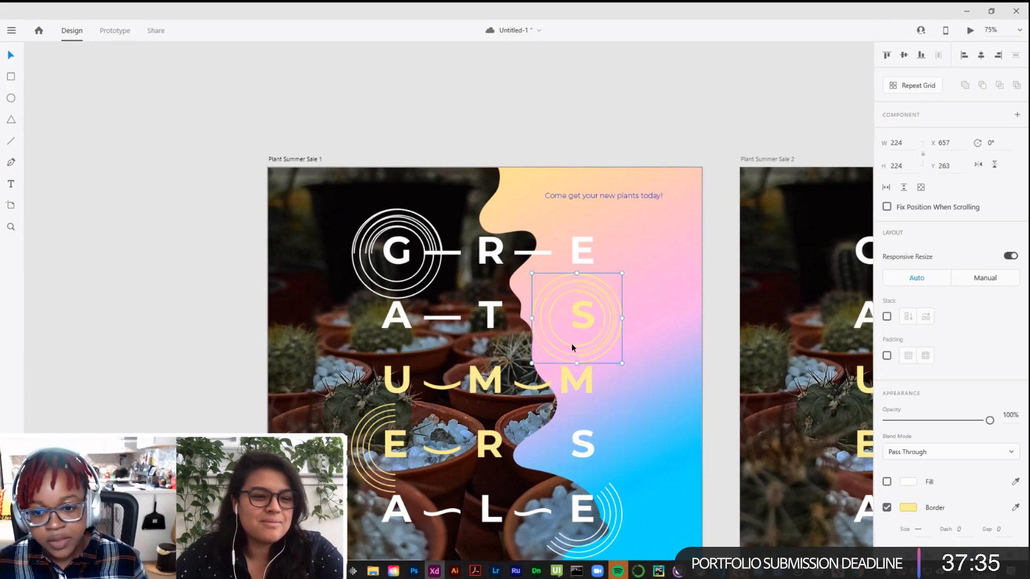
Step: Duplicate the yellow circle group from the second-row S and place the copy around the yellow E, at X 209, Y 586
drag(571, 345, 560, 438)
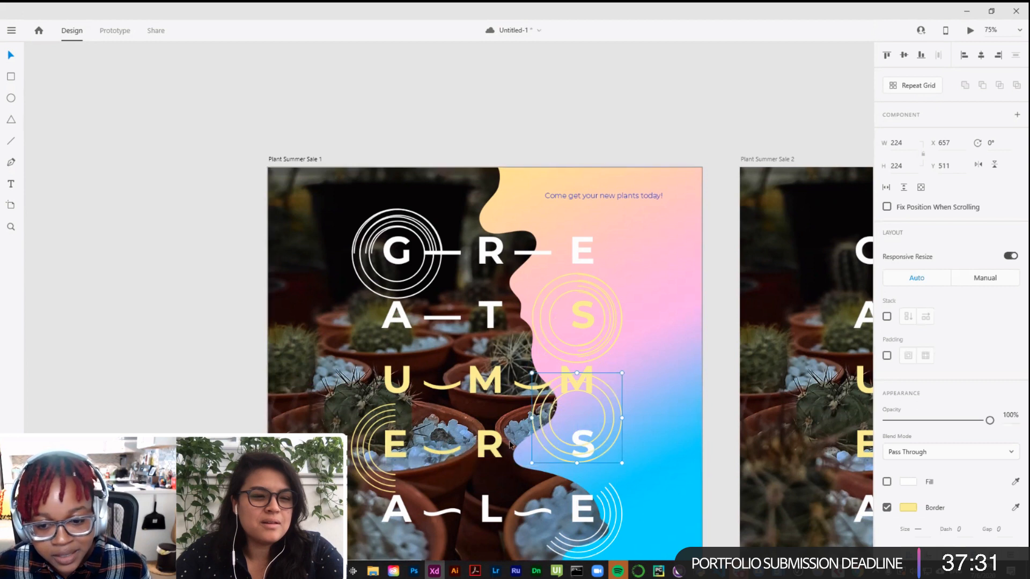
click(649, 413)
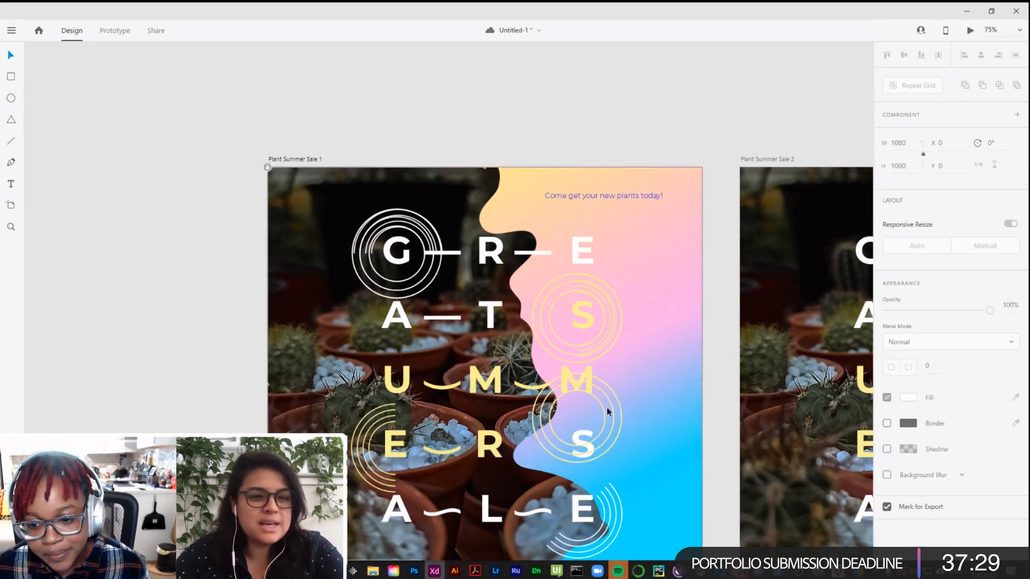
drag(613, 404, 430, 436)
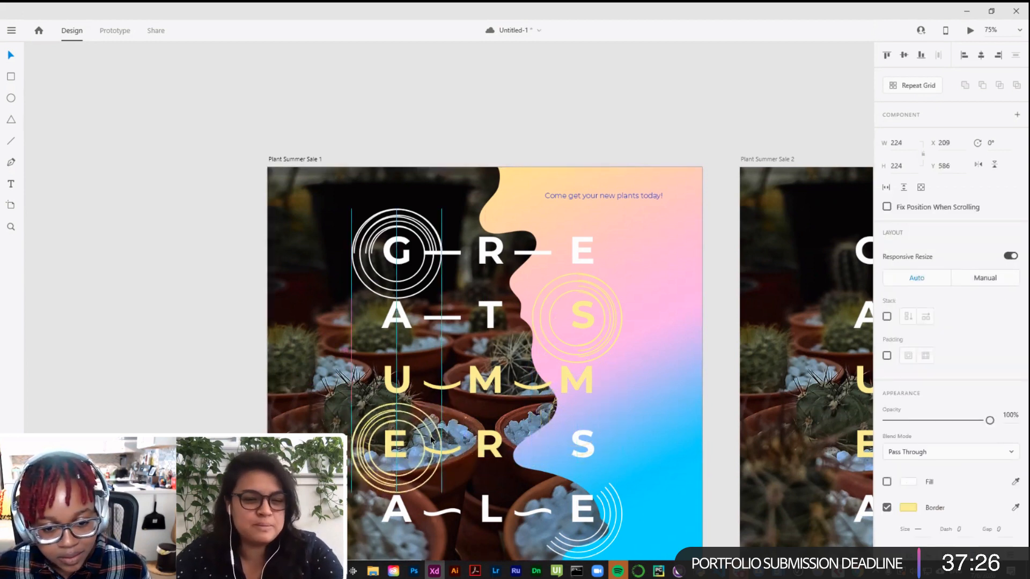
click(654, 385)
scroll(546, 303, down, 2)
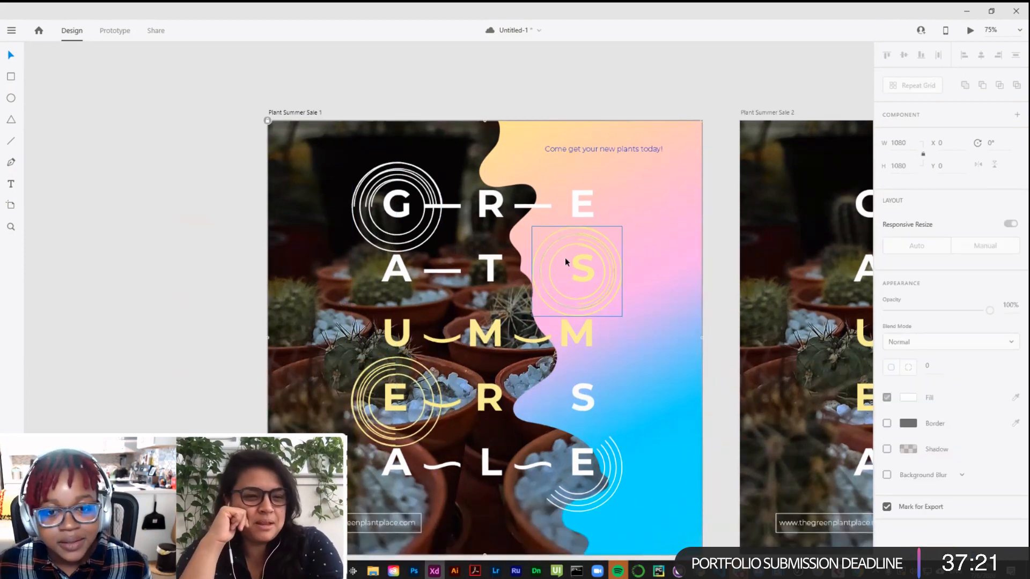
Step: Duplicate the white circle group to the left of the letter G, at X -15, Y 103, and ungroup the copy
click(420, 228)
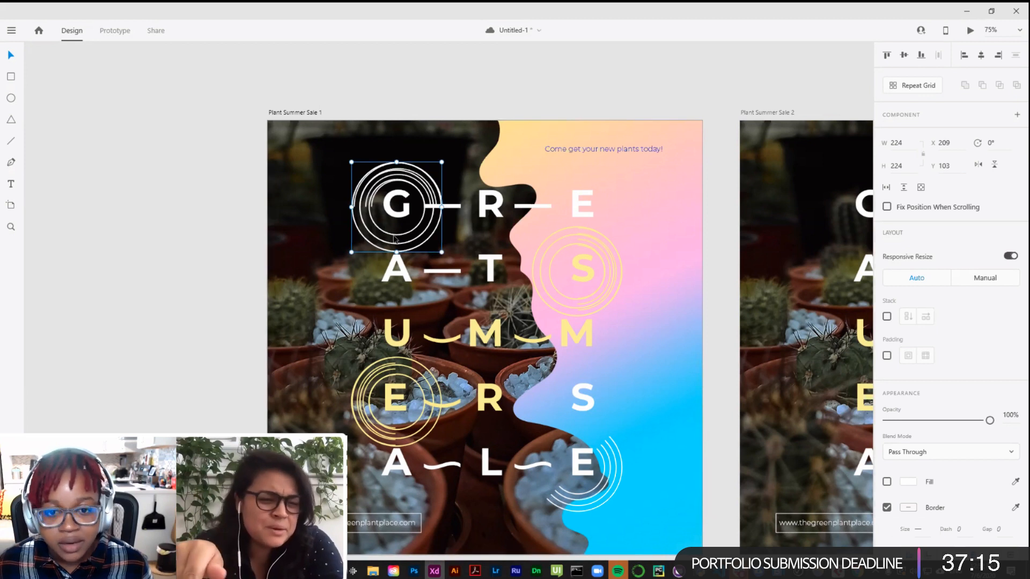
drag(393, 237, 304, 241)
click(329, 154)
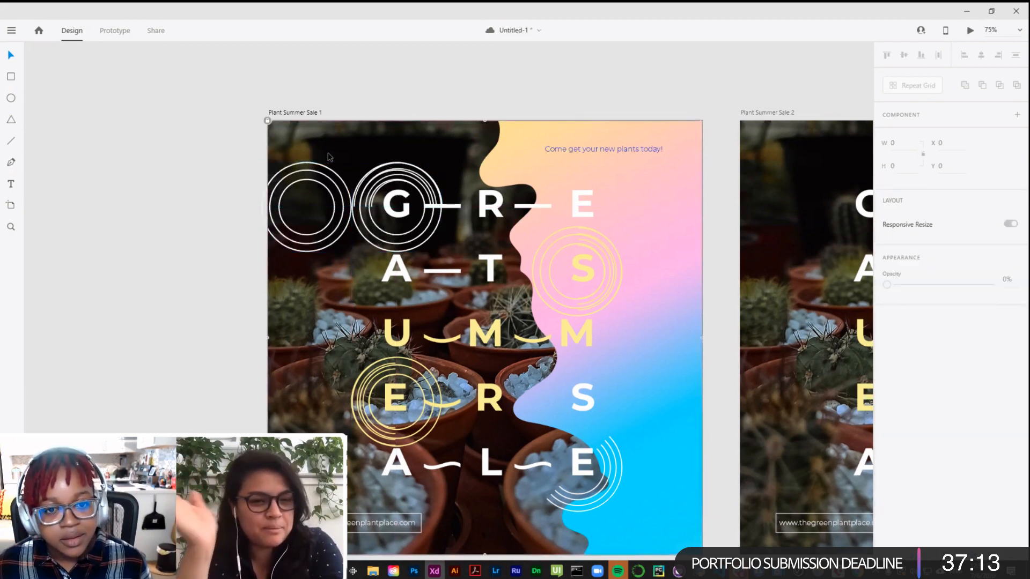
click(303, 159)
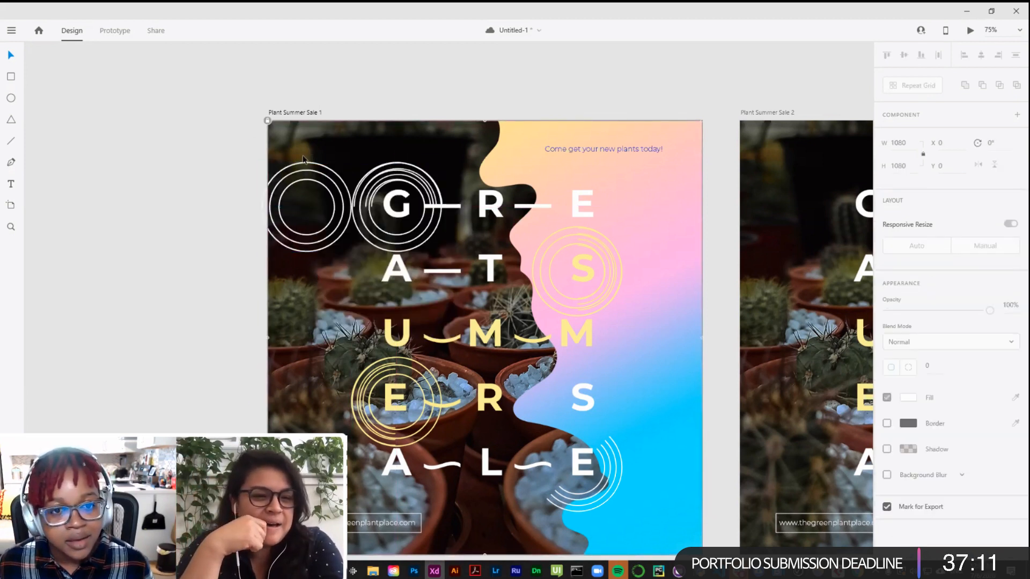
click(306, 163)
right_click(308, 163)
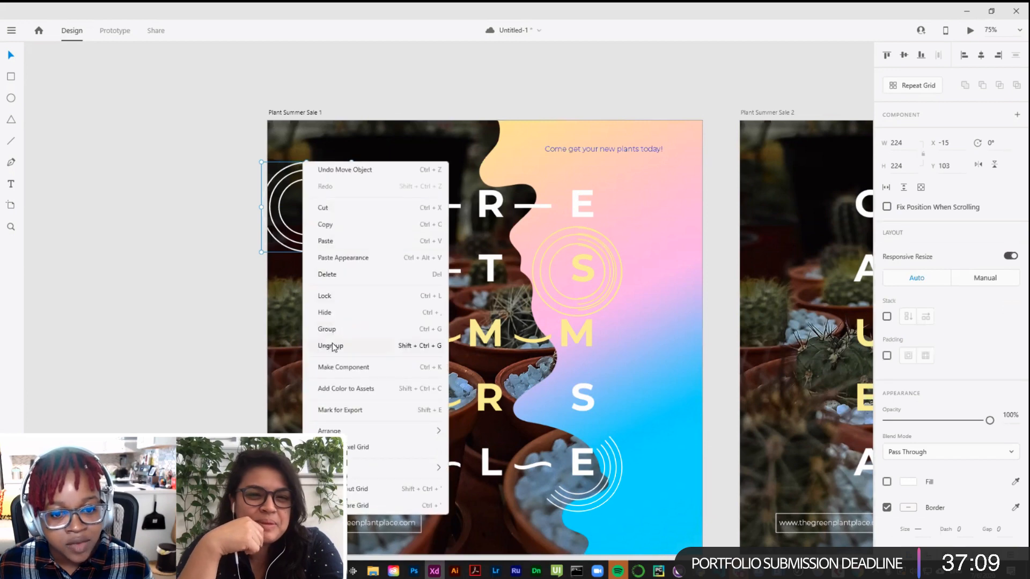
click(332, 346)
Step: Delete the middle and inner circles of the ungrouped copy beside the letter G
key(ctrl+equal)
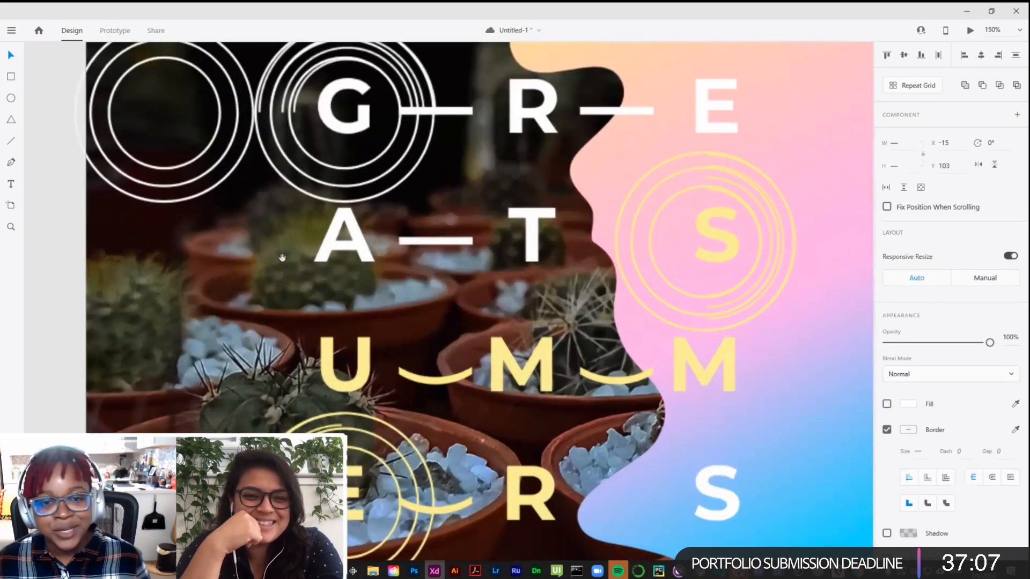
drag(282, 257, 521, 409)
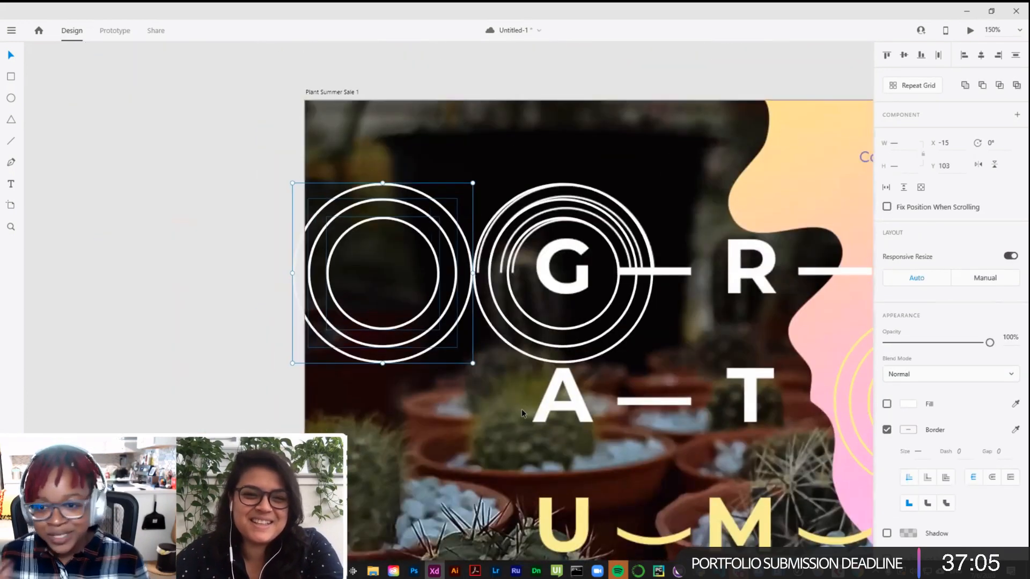
scroll(521, 408, up, 1)
click(399, 243)
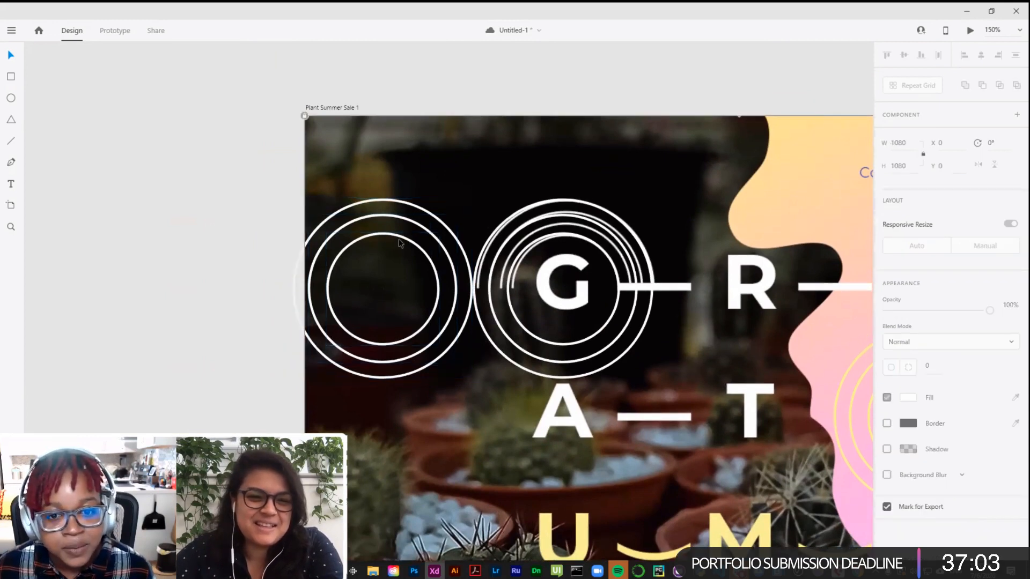
click(395, 216)
key(Delete)
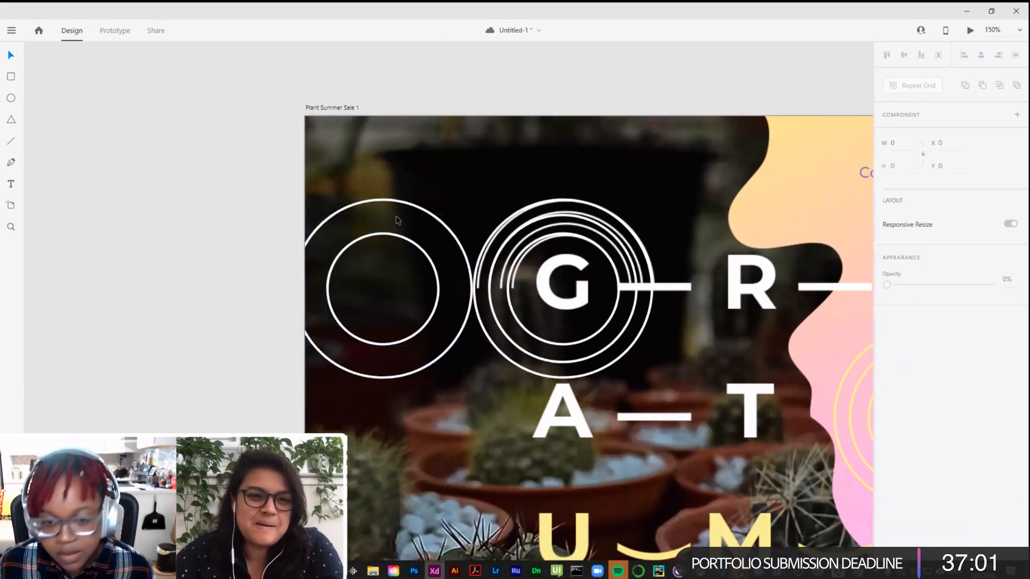
click(396, 236)
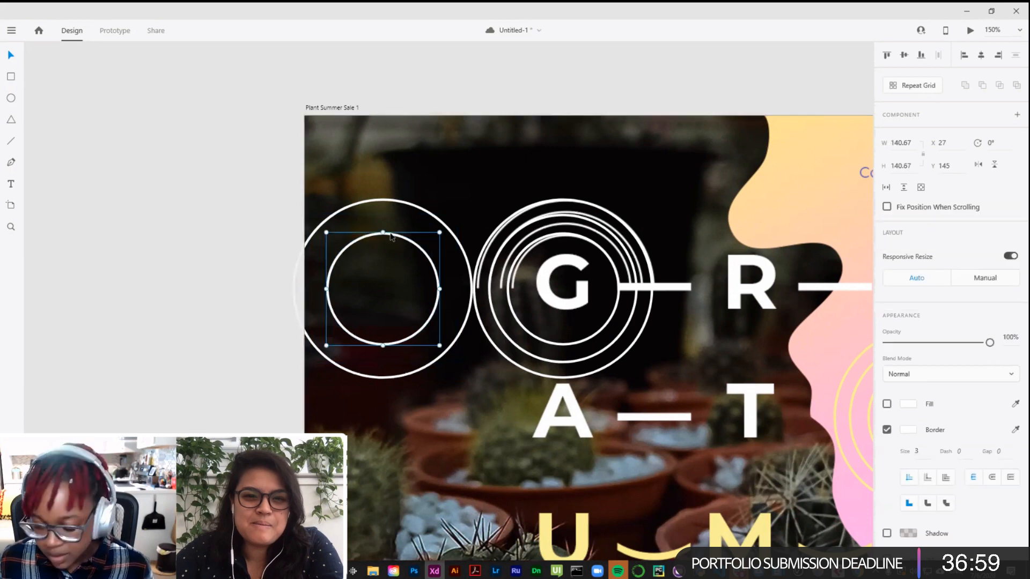
key(Delete)
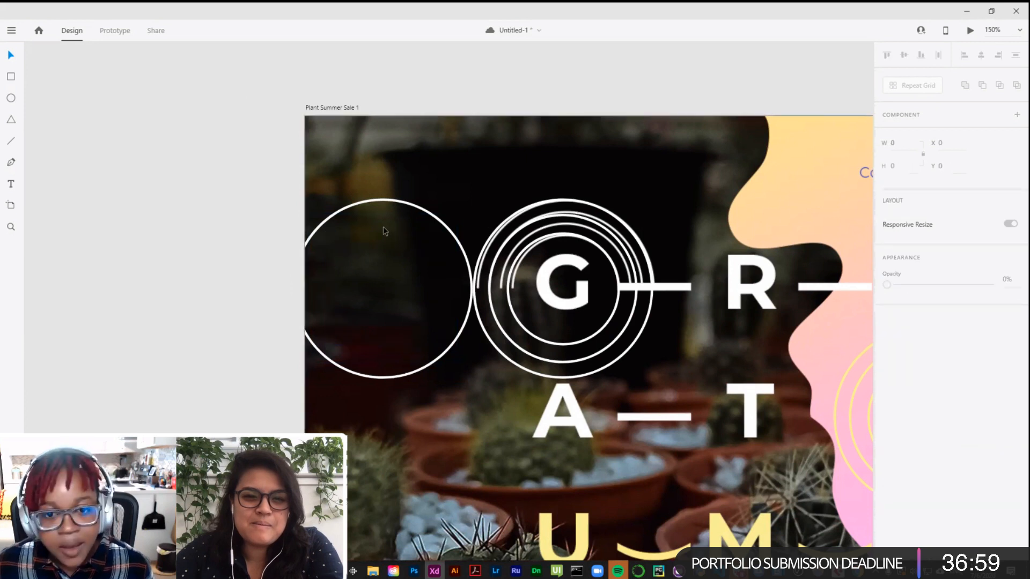
Step: Open the remaining outer circle's path by removing its upper-left segment
click(379, 200)
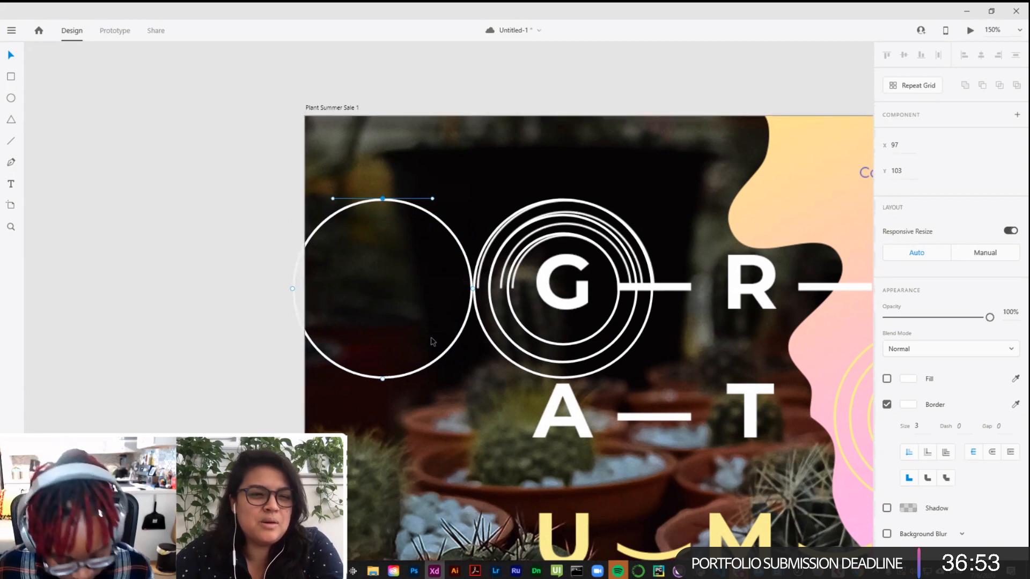
click(383, 379)
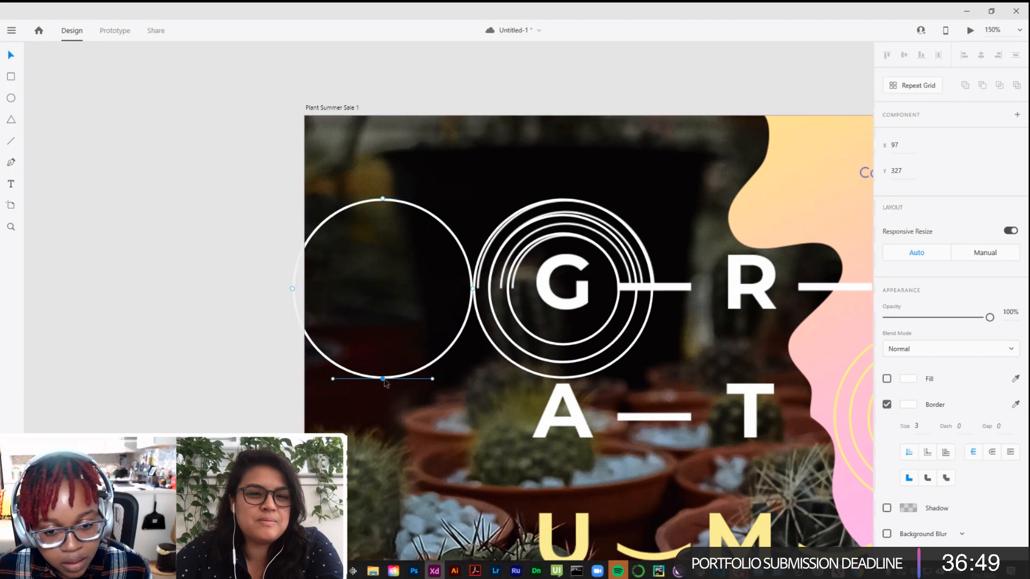
click(472, 288)
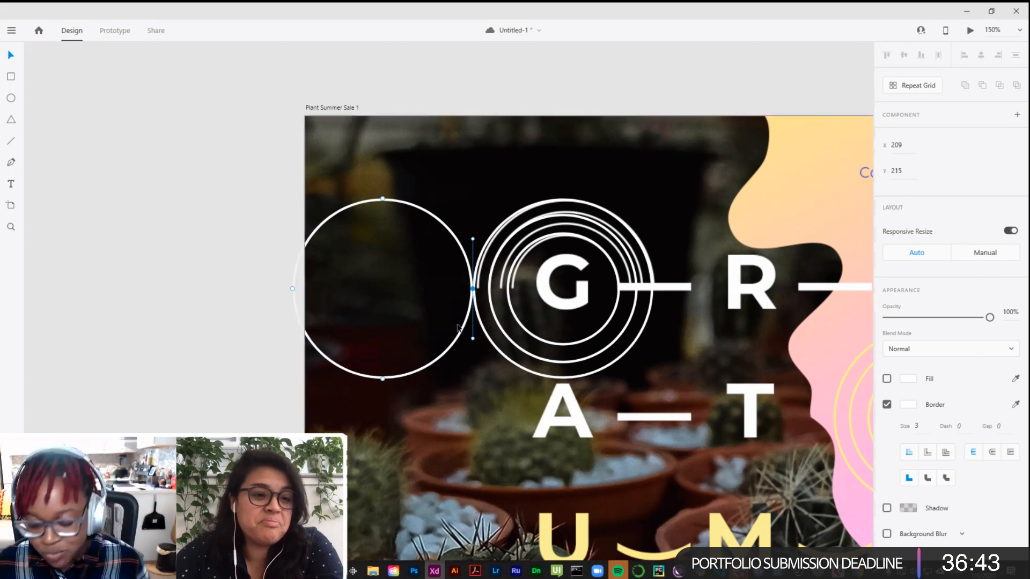
key(Delete)
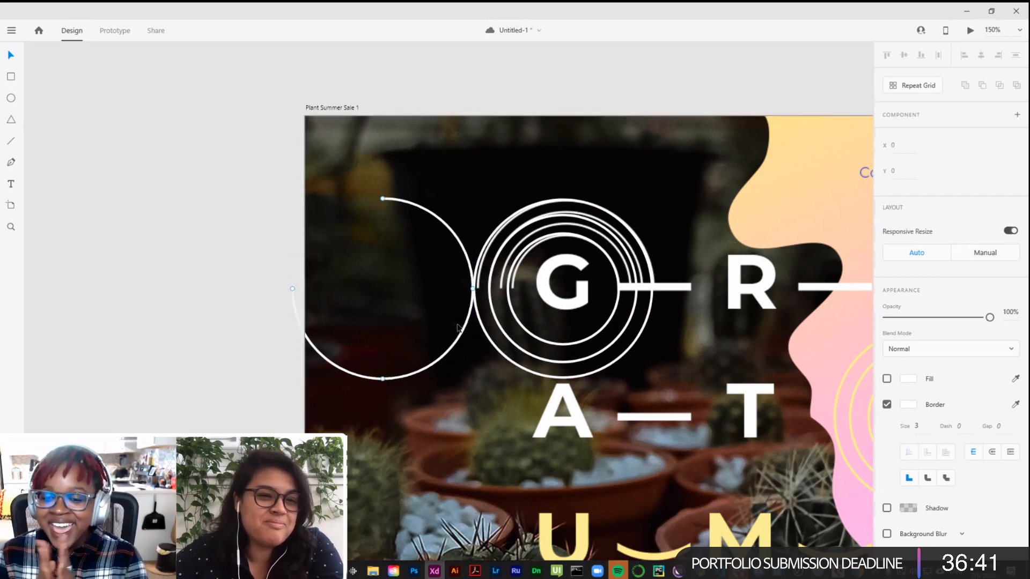
key(ctrl+z)
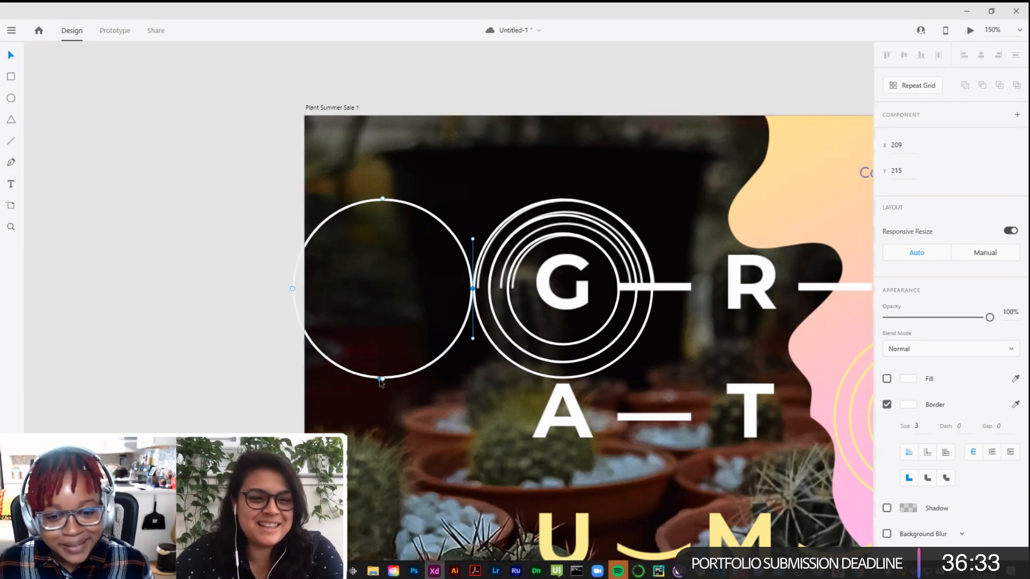
key(ctrl+shift+z)
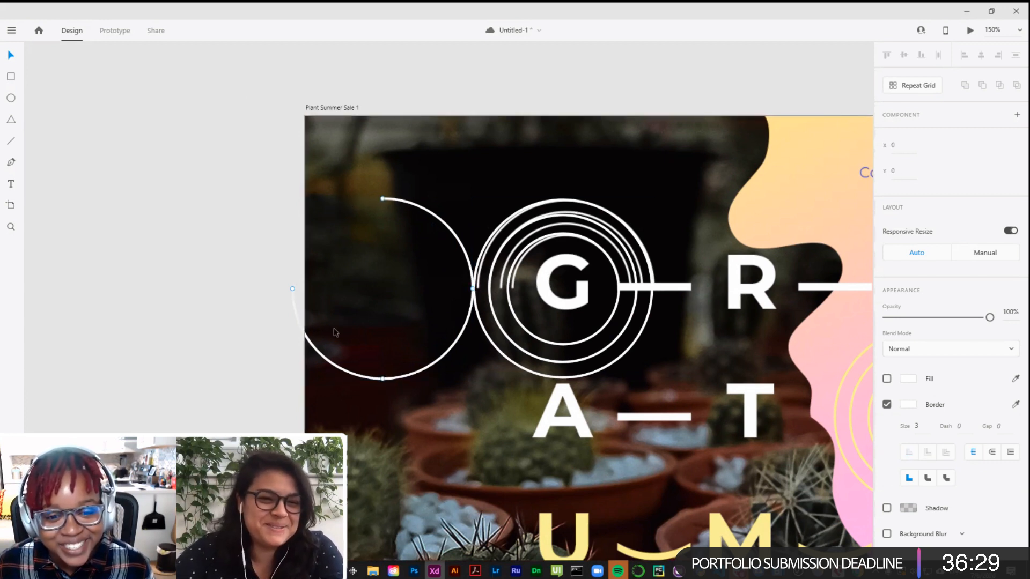
Step: Try to delete the bottom anchor point of the open circle, and undo the deletion
click(384, 382)
click(385, 381)
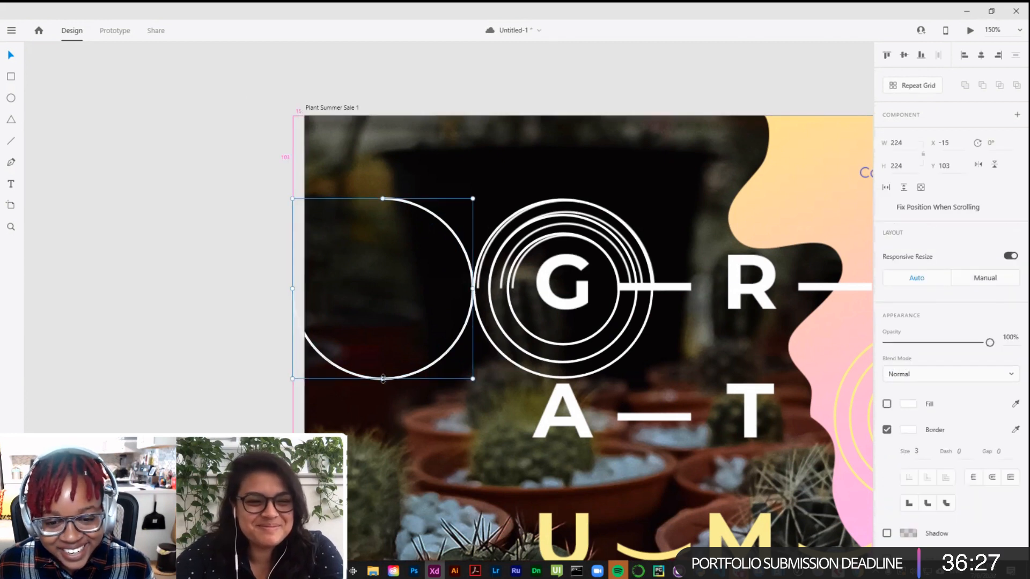
double_click(383, 380)
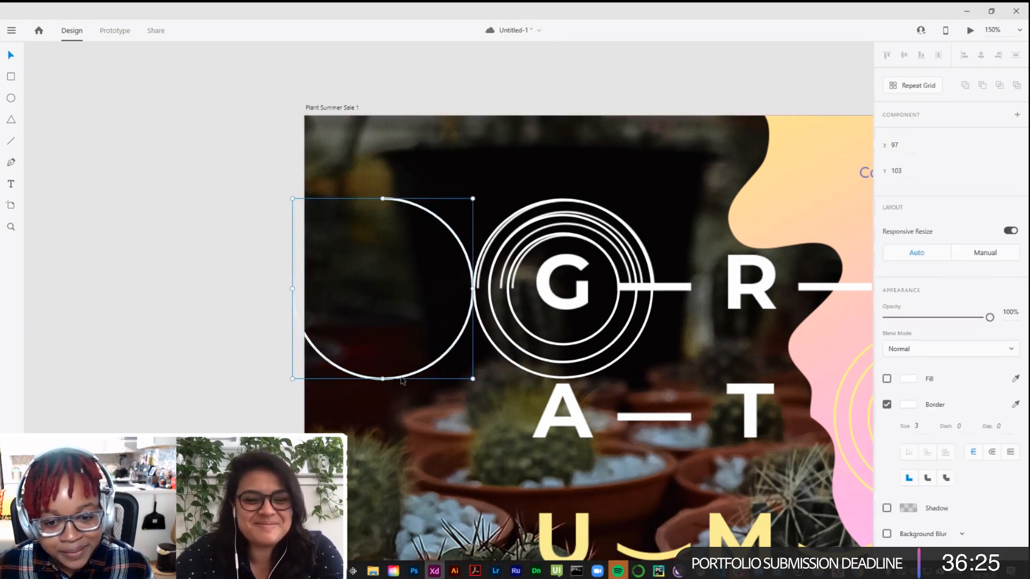
click(382, 379)
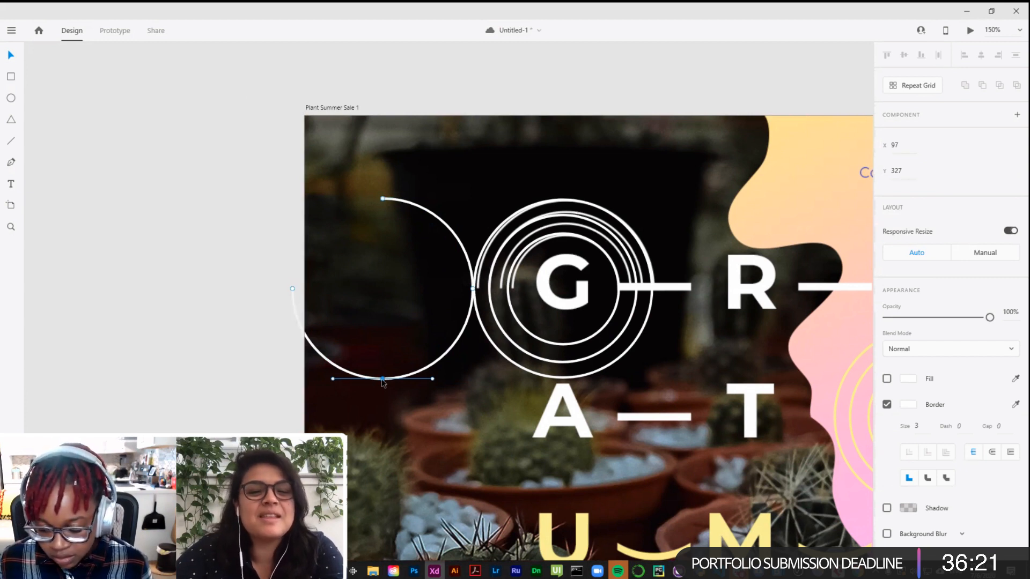
key(Delete)
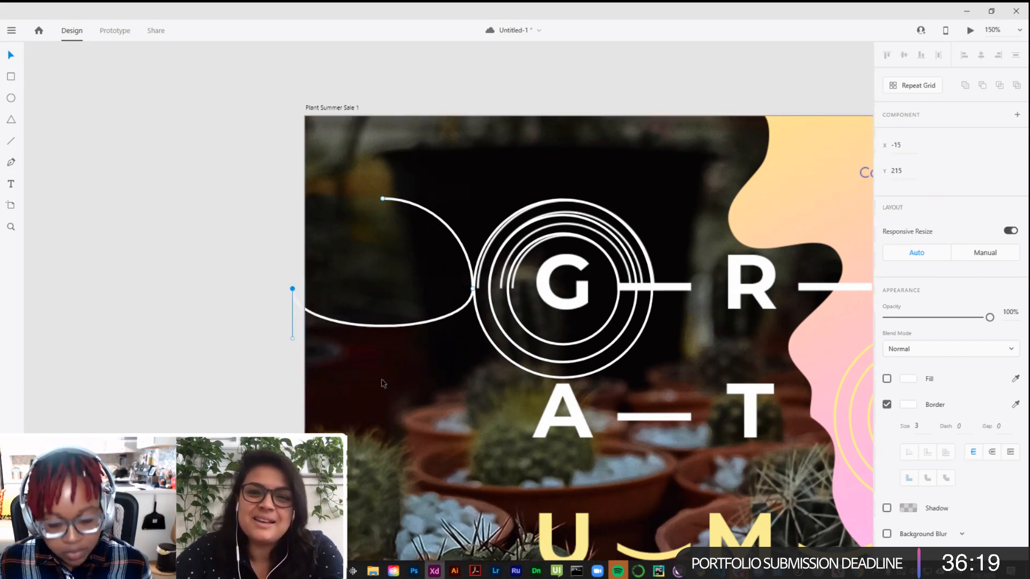
key(ctrl+z)
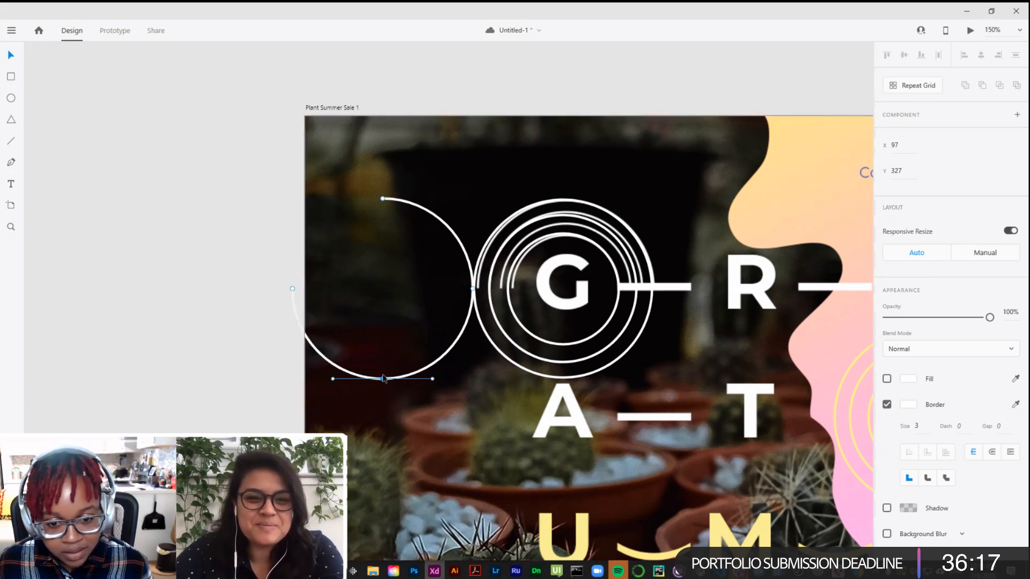
Step: Try to convert the open circle's bottom anchor into a corner point and delete it, undoing both changes
double_click(383, 379)
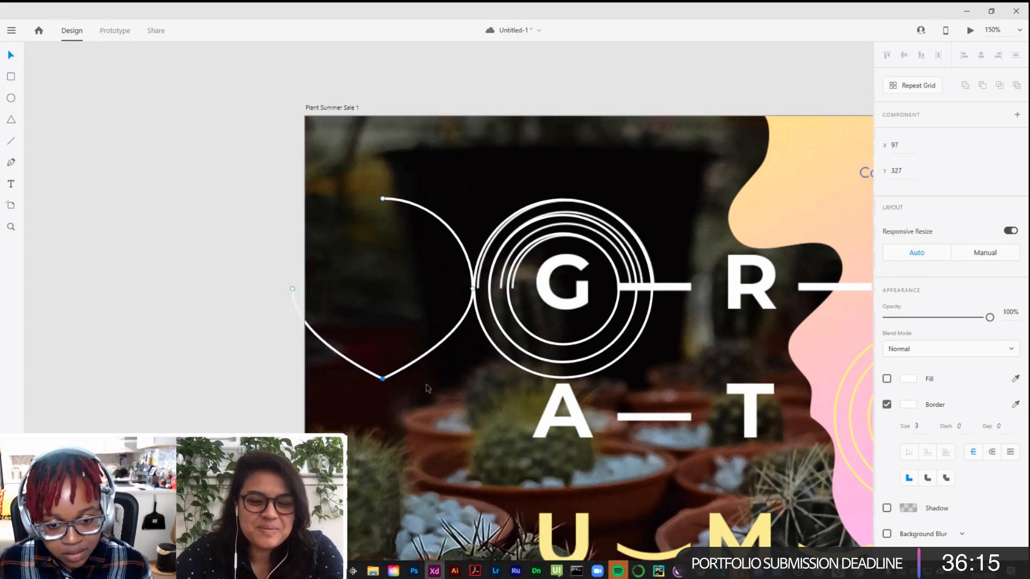
key(Delete)
key(ctrl+z)
key(ctrl+z)
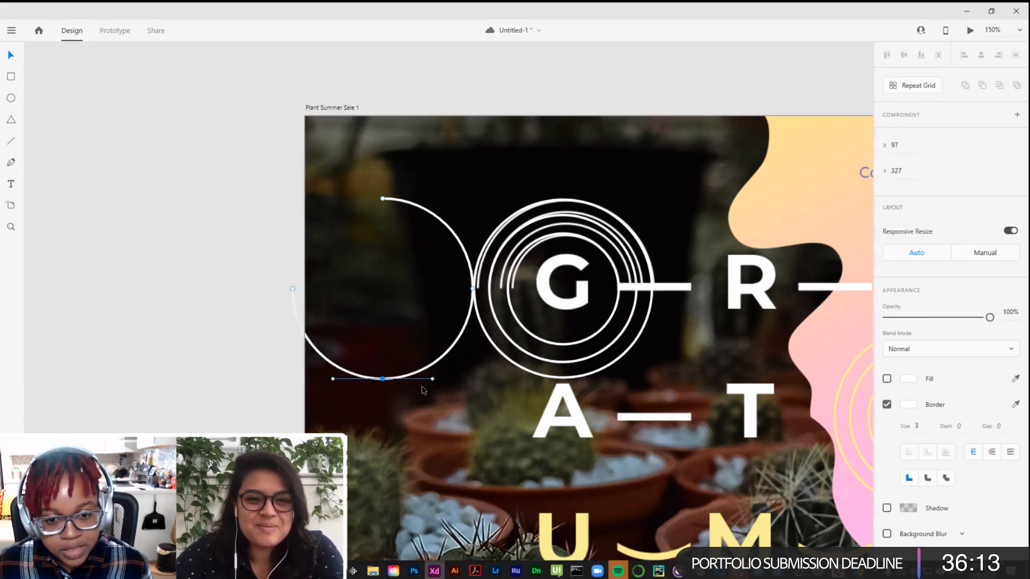
Step: Delete the open circle's leftmost anchor point to leave only its right half, and finish editing the path
click(293, 289)
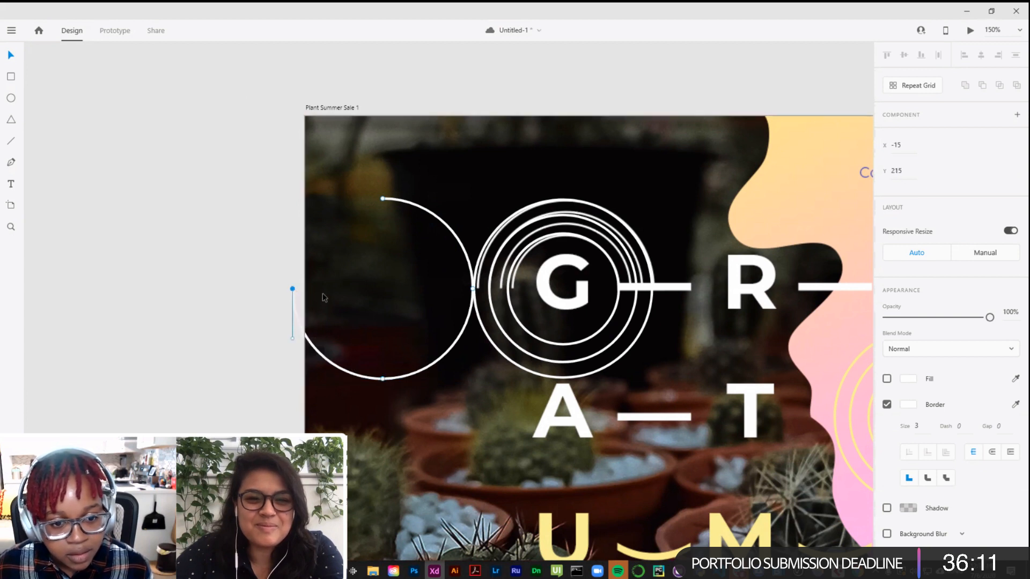
key(Delete)
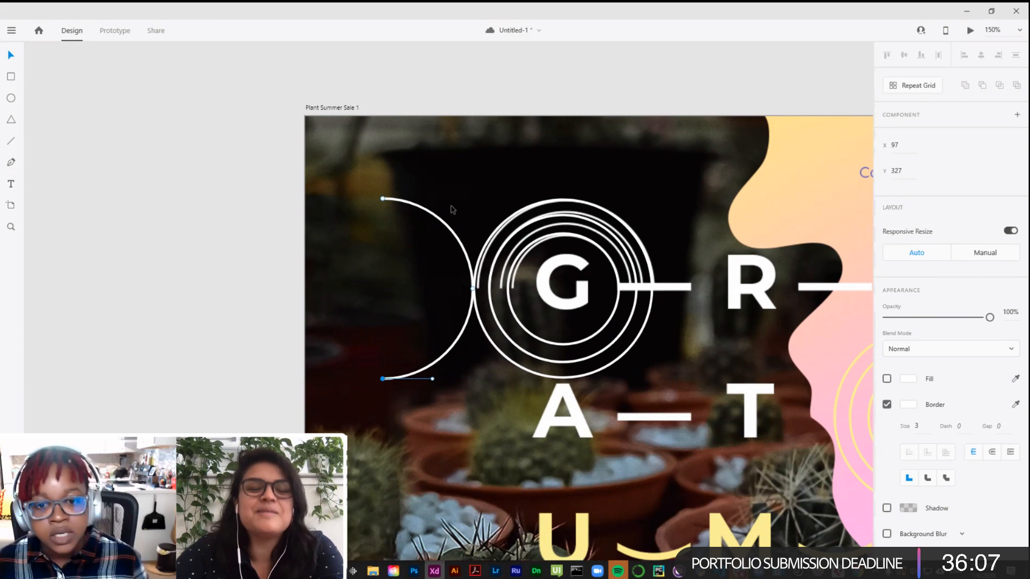
double_click(446, 170)
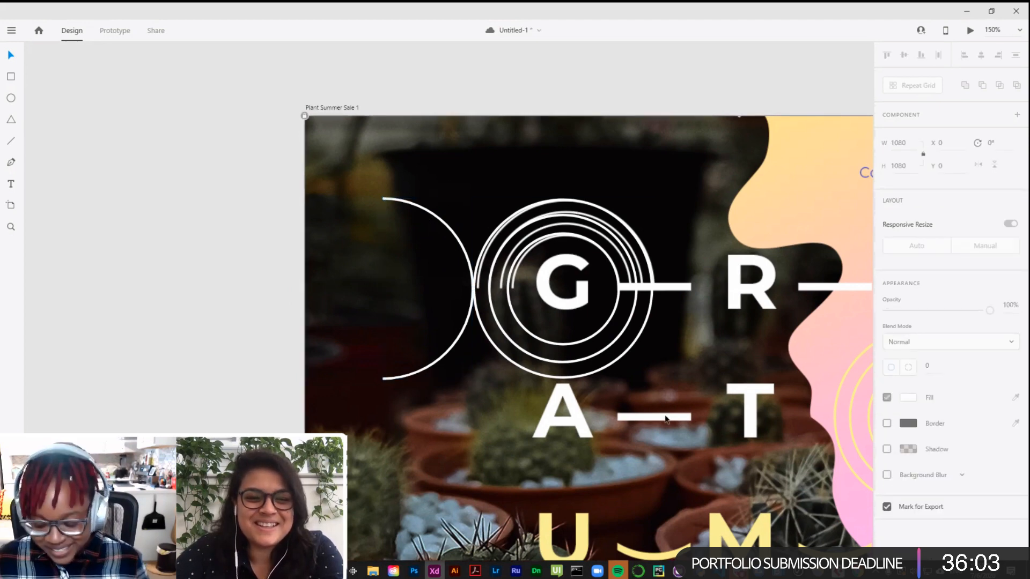
Step: Delete the white group of full circles around the letter G
key(ctrl+minus)
drag(646, 370, 572, 380)
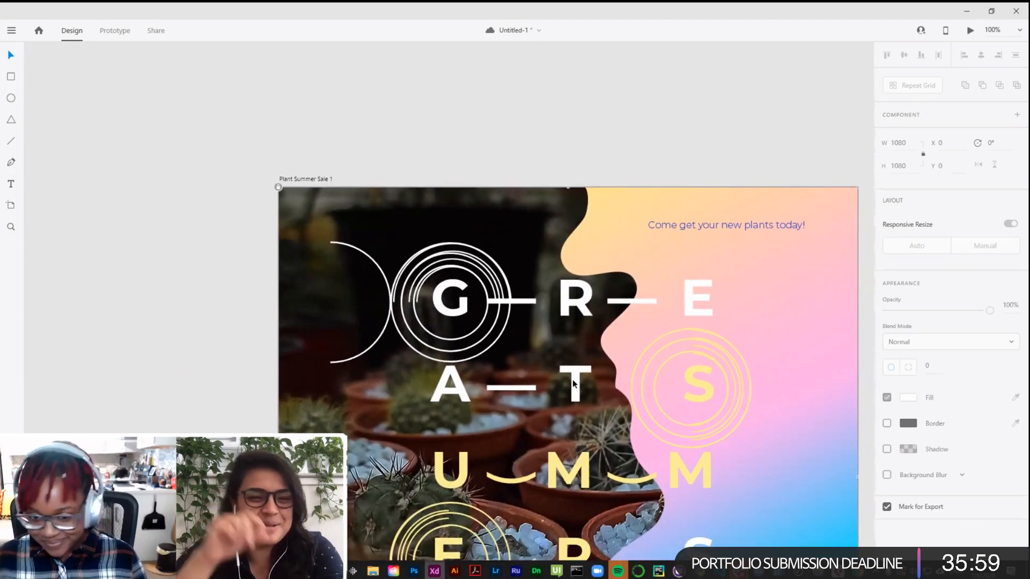
mouse_move(464, 346)
mouse_down()
mouse_move(451, 241)
mouse_move(468, 344)
mouse_move(475, 335)
mouse_move(459, 356)
mouse_up()
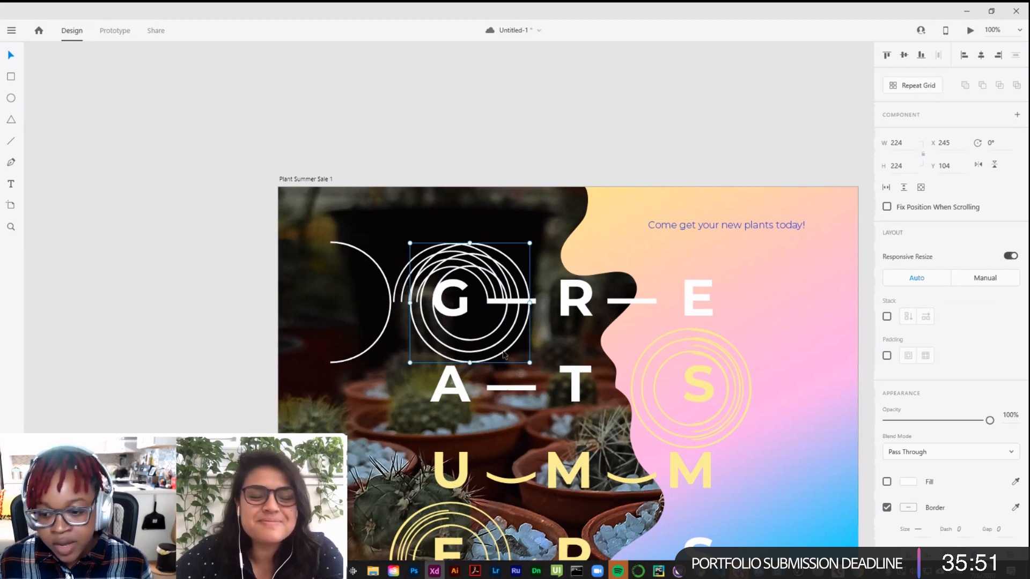
key(Delete)
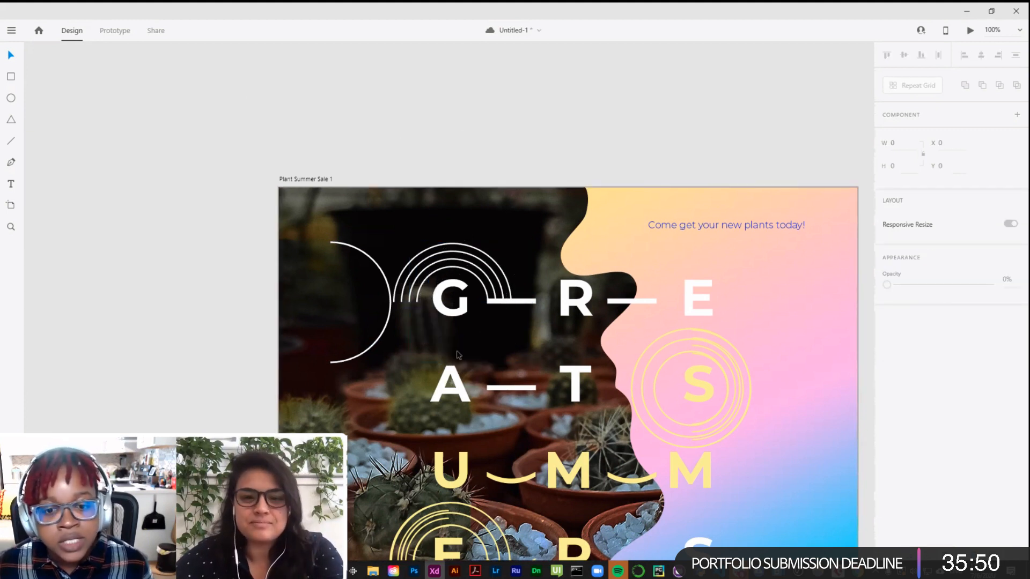
Step: Rotate the white half circle to -90° and place it as the outermost arc over the letter G
click(382, 340)
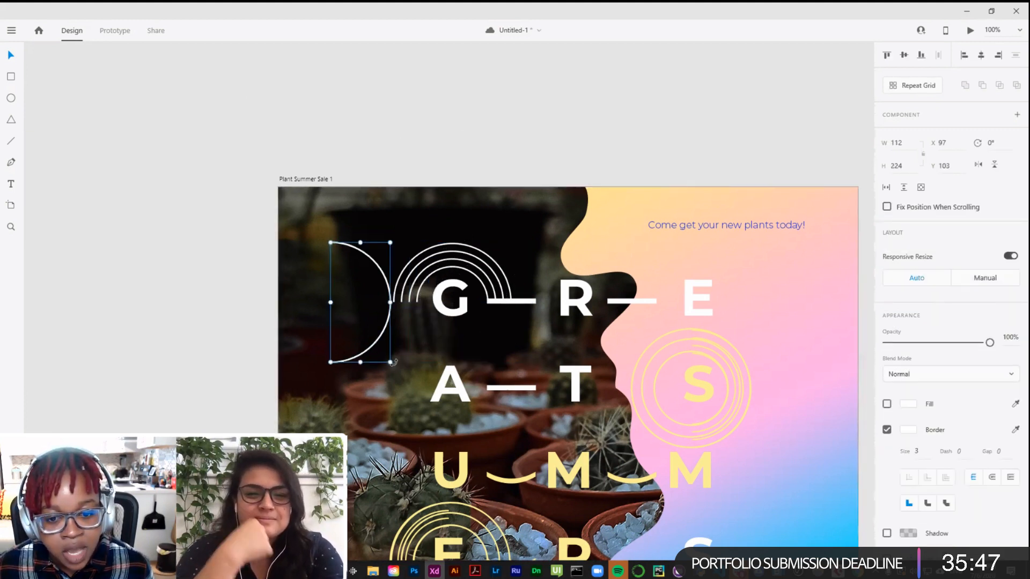
drag(406, 365, 478, 240)
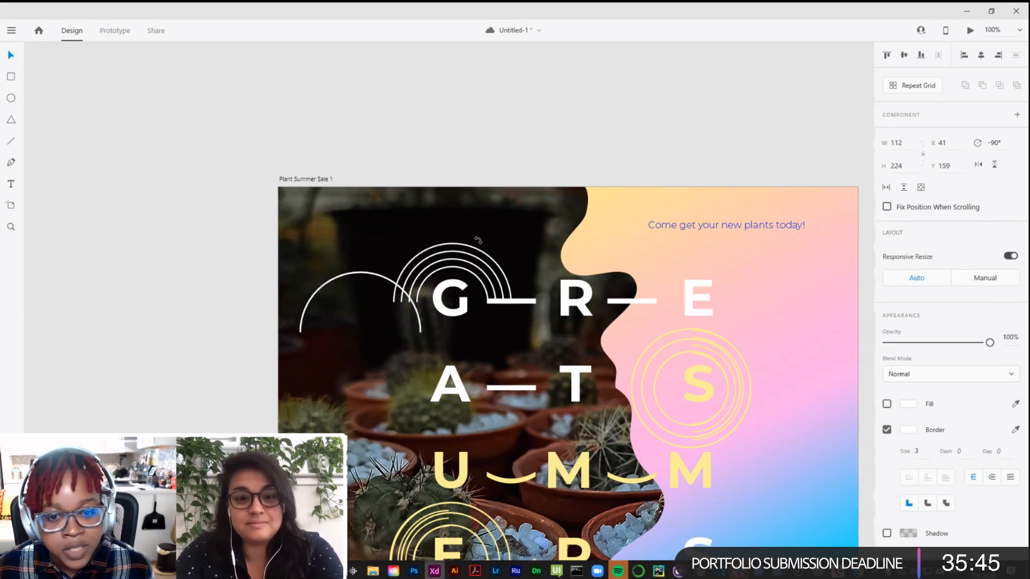
drag(376, 274, 443, 245)
click(513, 275)
click(457, 232)
click(423, 254)
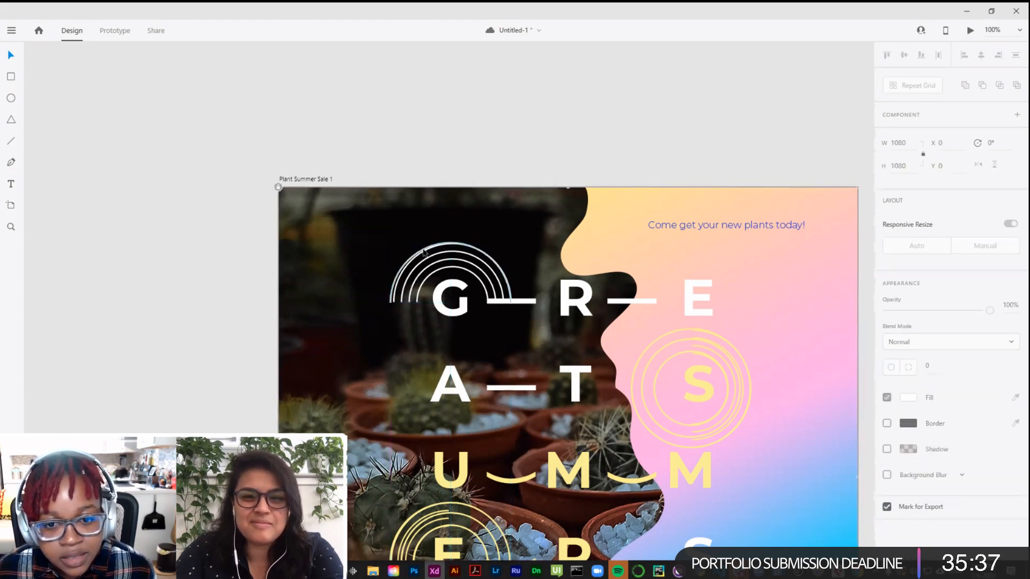
Step: Add two smaller copies of the half circle inside the outer arc, making the middle one 162 wide
mouse_move(511, 303)
mouse_down()
mouse_move(511, 334)
mouse_move(477, 317)
mouse_move(482, 280)
mouse_move(510, 319)
mouse_up()
click(461, 274)
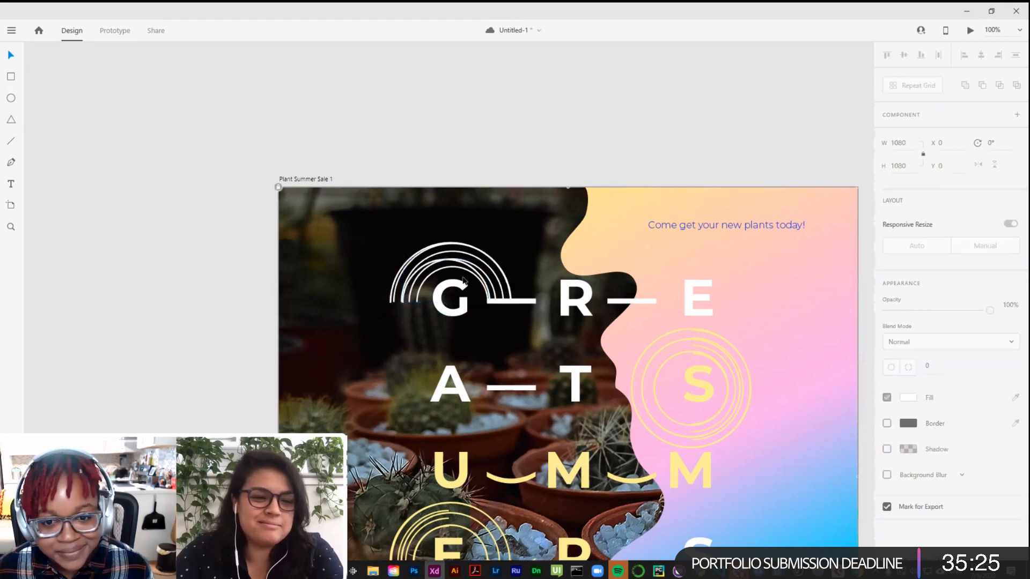
click(450, 262)
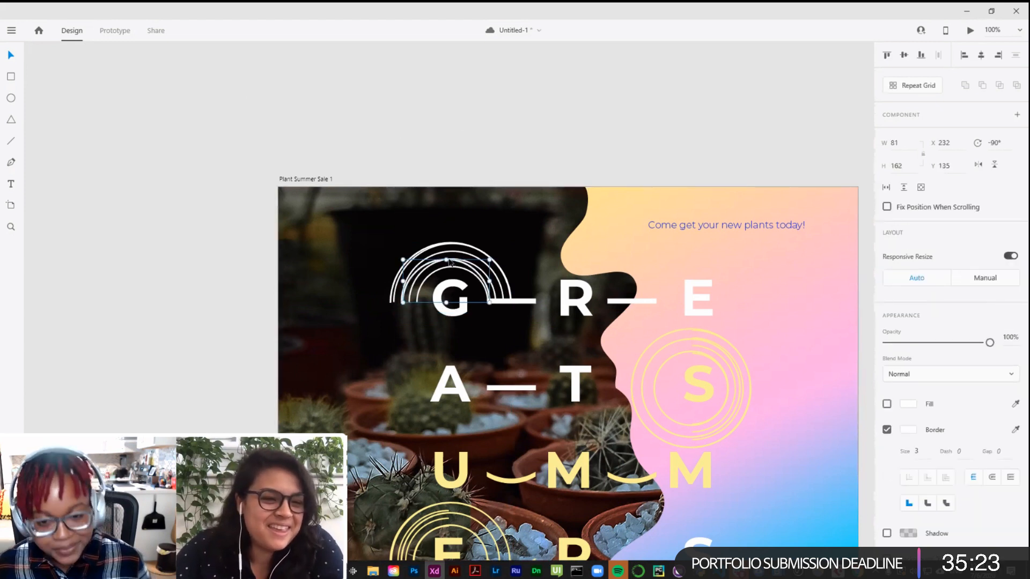
drag(451, 263, 451, 307)
drag(489, 346, 480, 291)
Step: Select the three nested half circles over the G and align their horizontal centers
click(493, 338)
click(512, 337)
drag(511, 336, 389, 227)
click(981, 55)
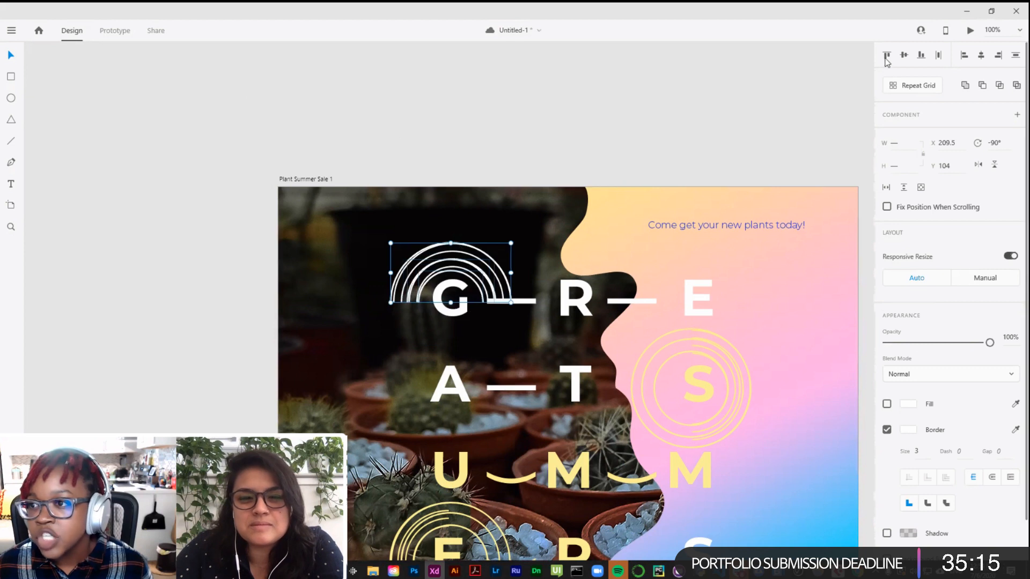
Step: Move the three half circles beside the letter A in the second row and group them
drag(429, 280, 364, 365)
click(373, 396)
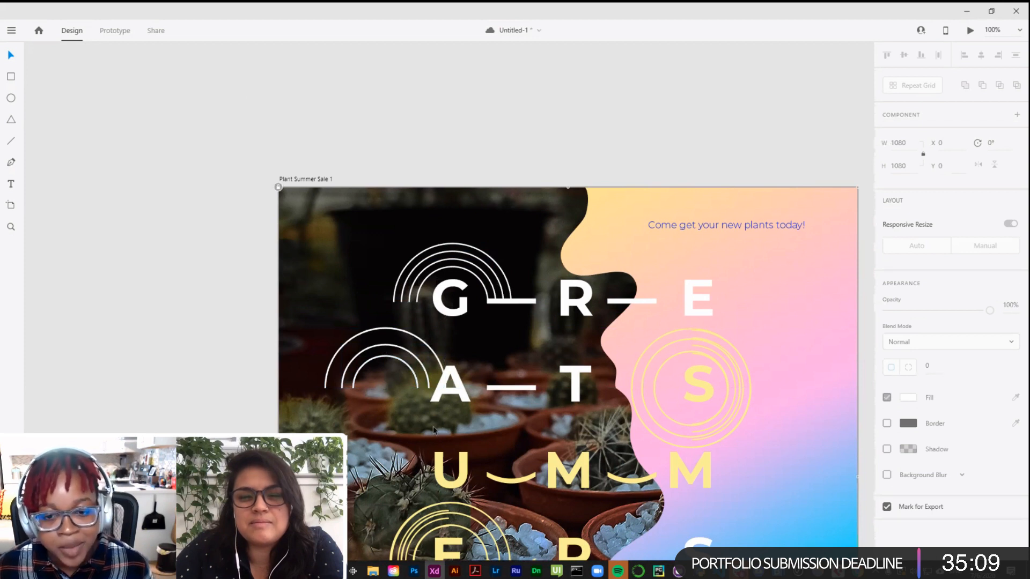
click(343, 342)
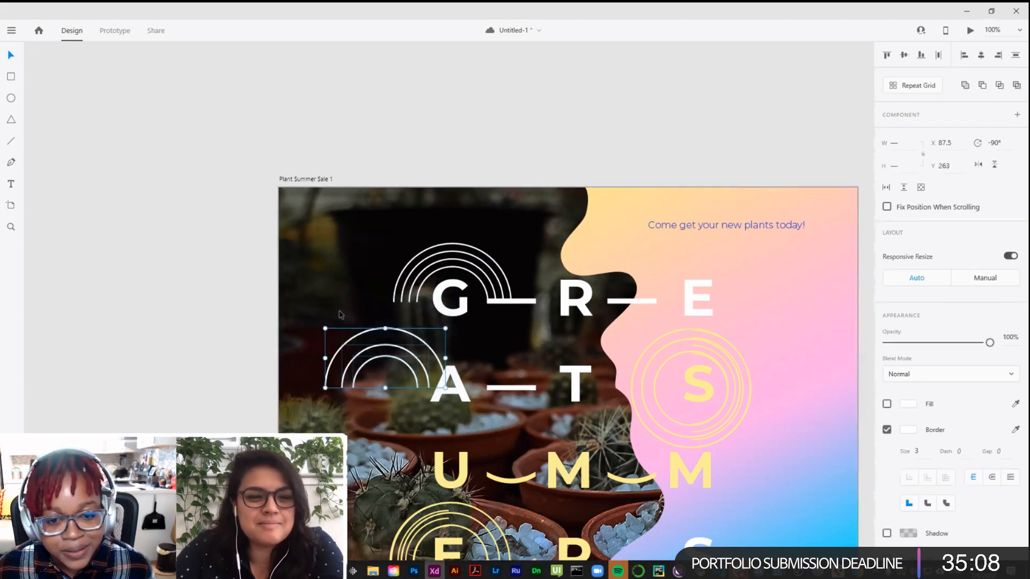
right_click(366, 339)
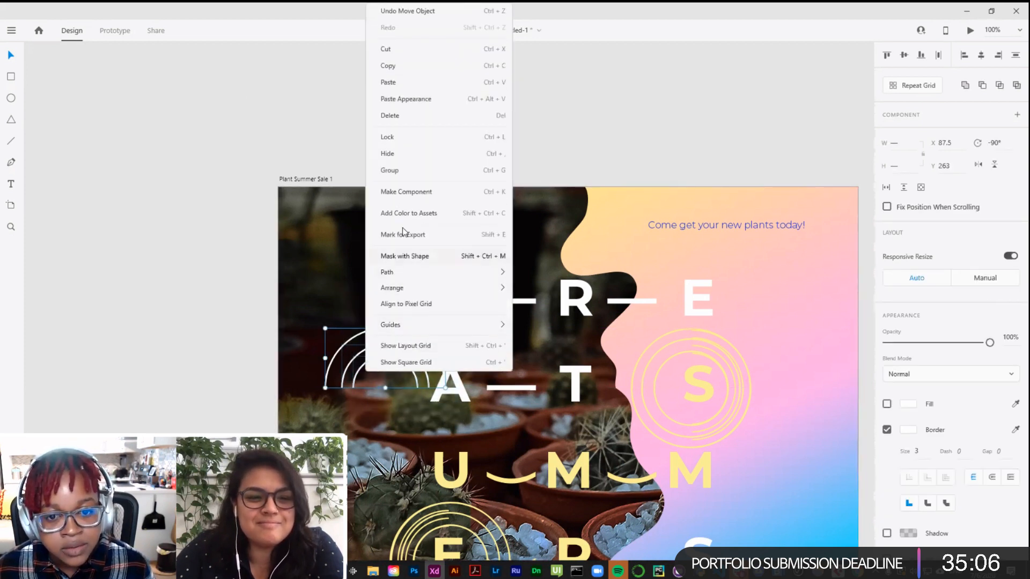
click(390, 170)
click(413, 322)
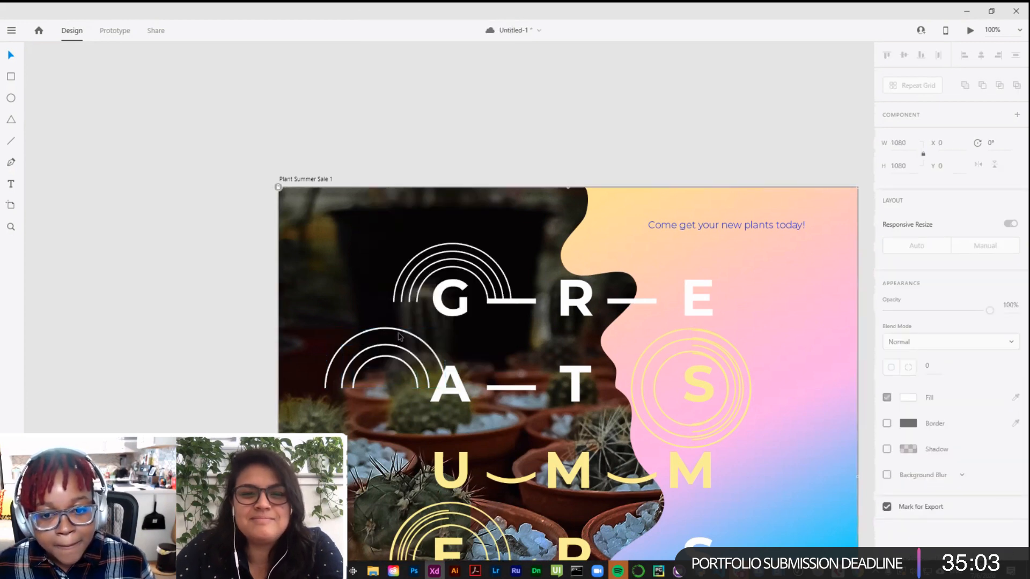
Step: Place a copy of the half-ring group beside the last letter E and rotate it to 120°
click(402, 334)
click(366, 287)
scroll(366, 287, down, 2)
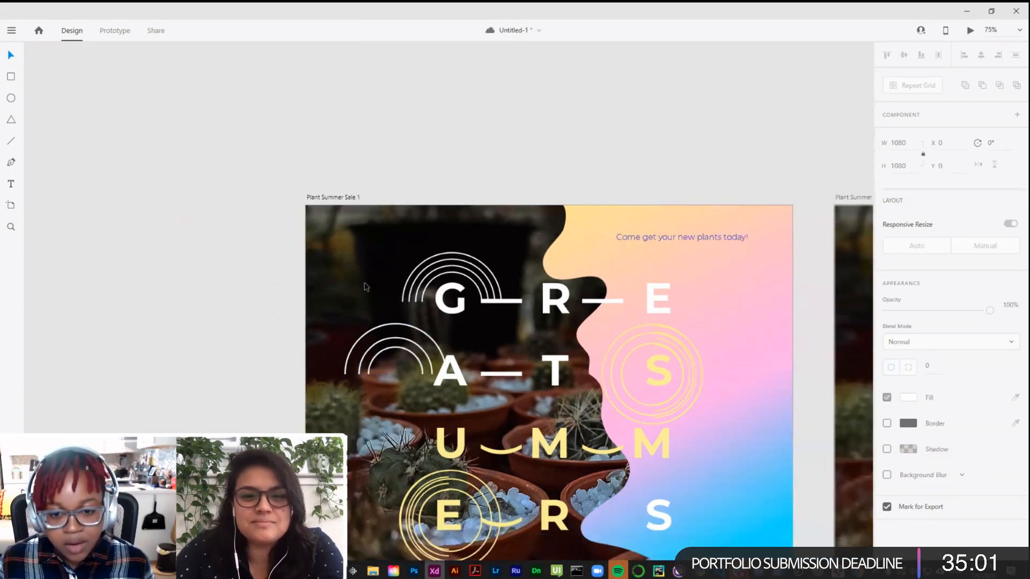
scroll(439, 216, down, 3)
scroll(484, 308, down, 2)
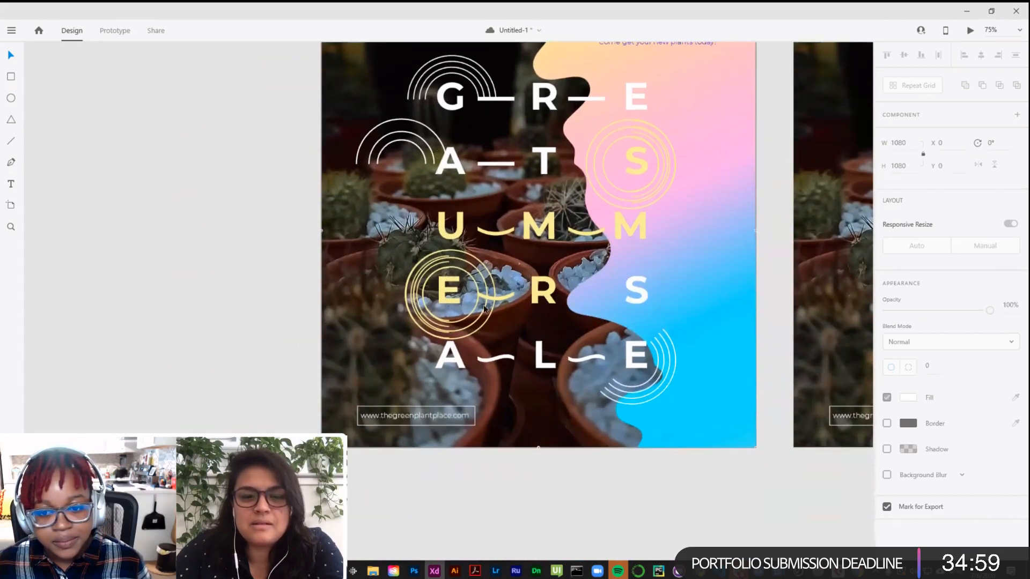
drag(426, 164, 574, 406)
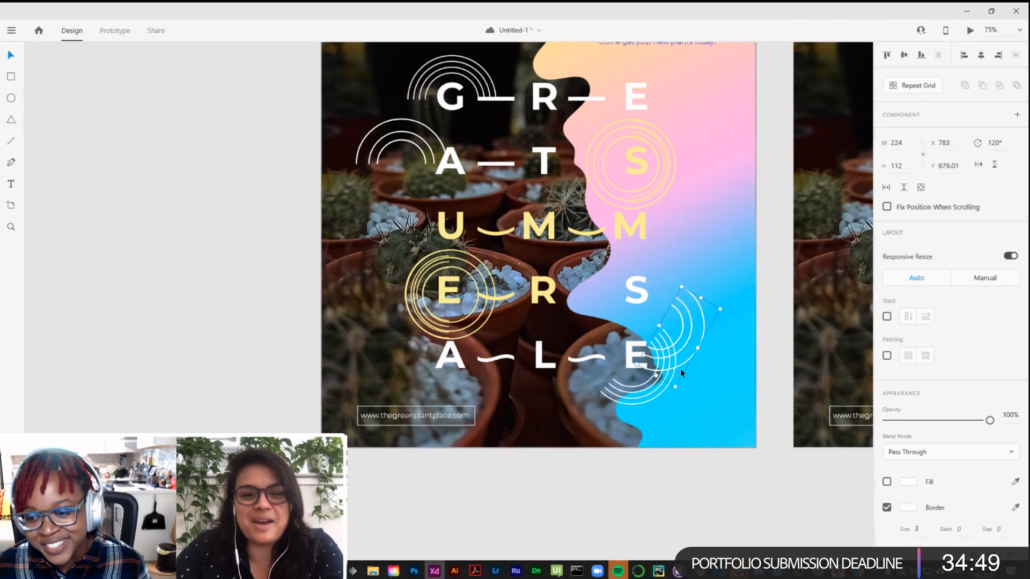
Step: Move the copied half-ring group over the arcs around the last E and set its rotation to 125°
drag(679, 365, 651, 397)
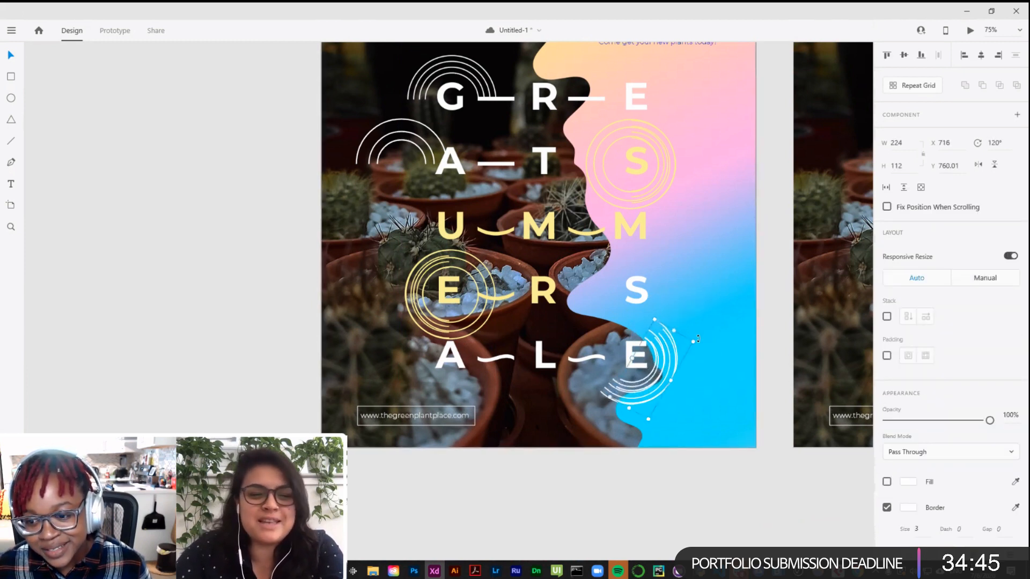
click(671, 350)
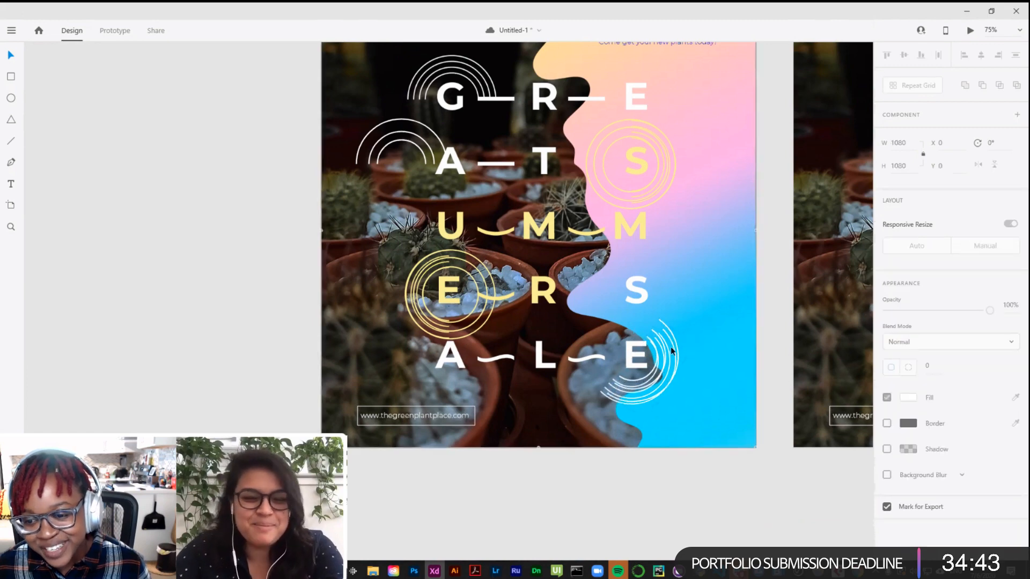
click(675, 344)
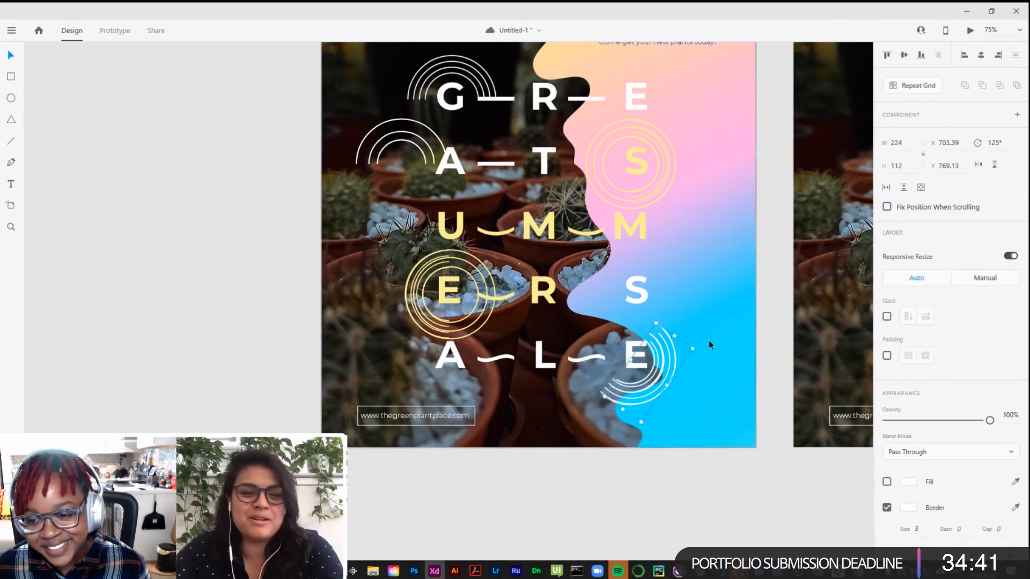
key(Escape)
Step: Move the half-ring group from beside the A onto the letter G at X 209.5, Y 104
key(ctrl+0)
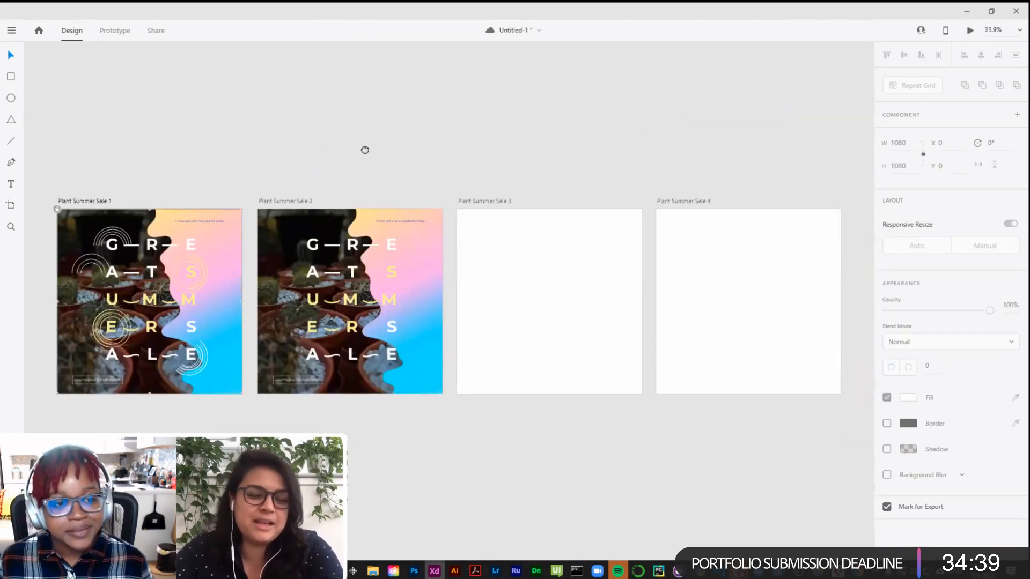
drag(365, 150, 489, 153)
click(246, 242)
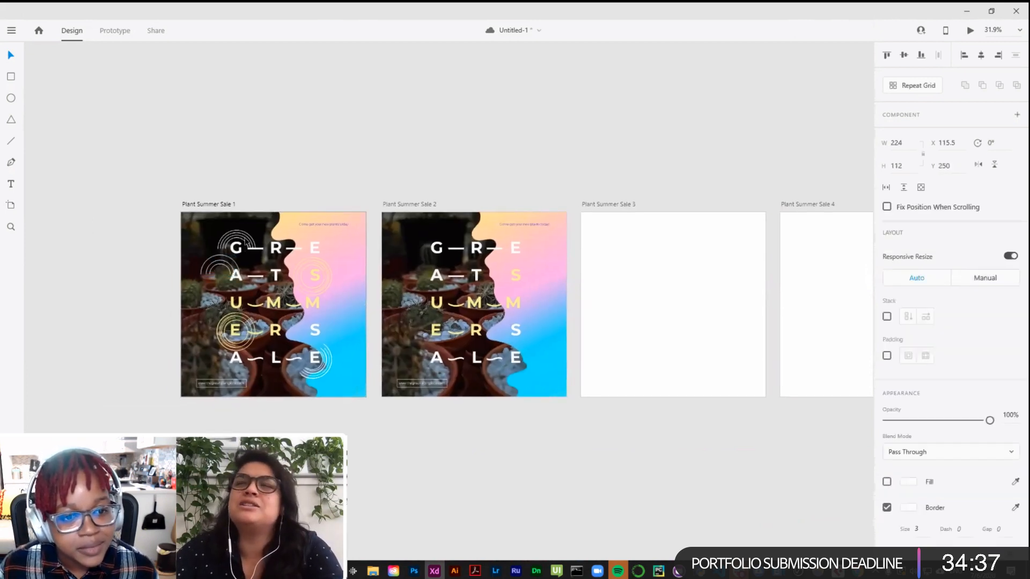
drag(245, 243, 245, 241)
click(274, 193)
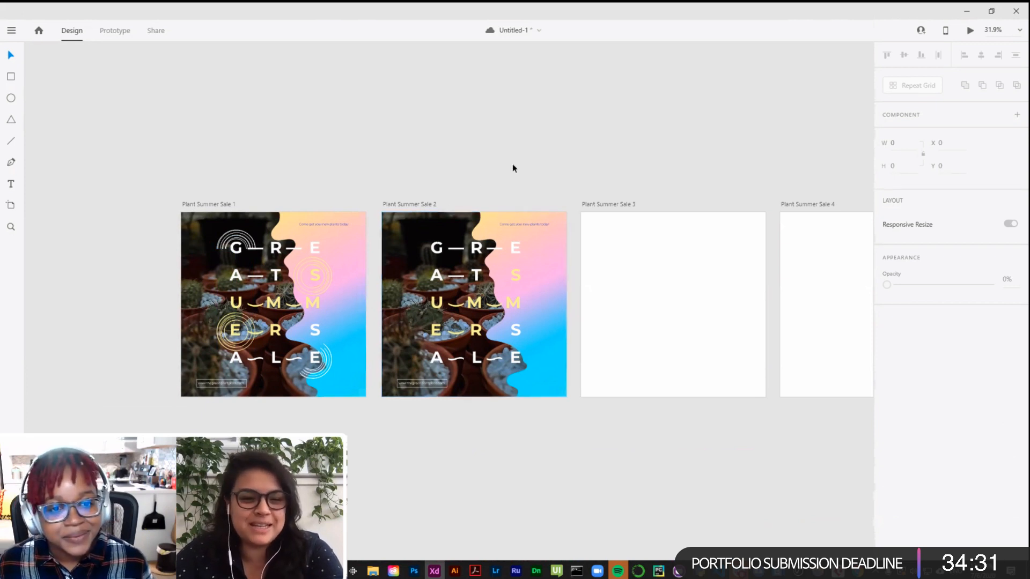
click(189, 217)
right_click(189, 221)
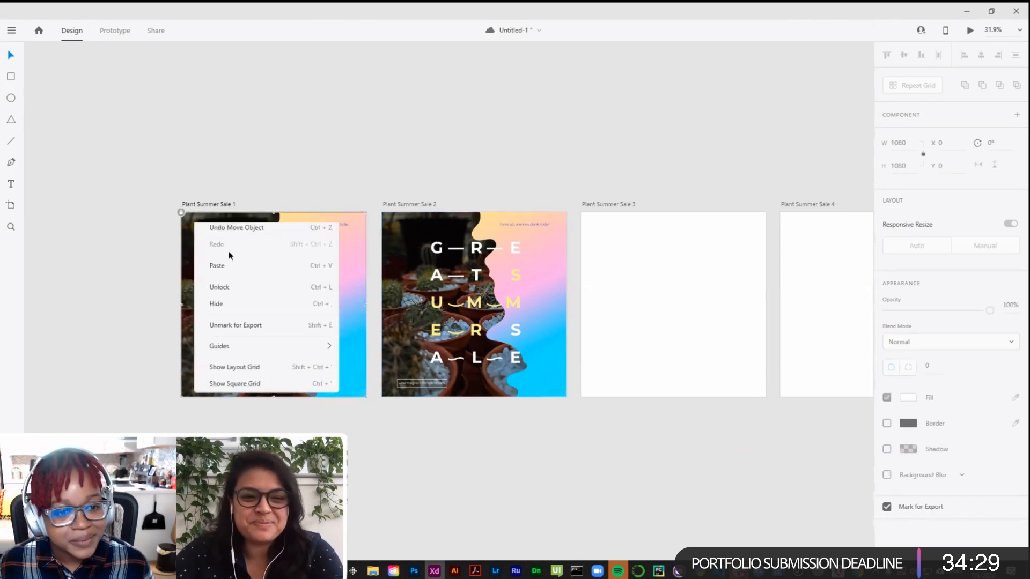
click(262, 184)
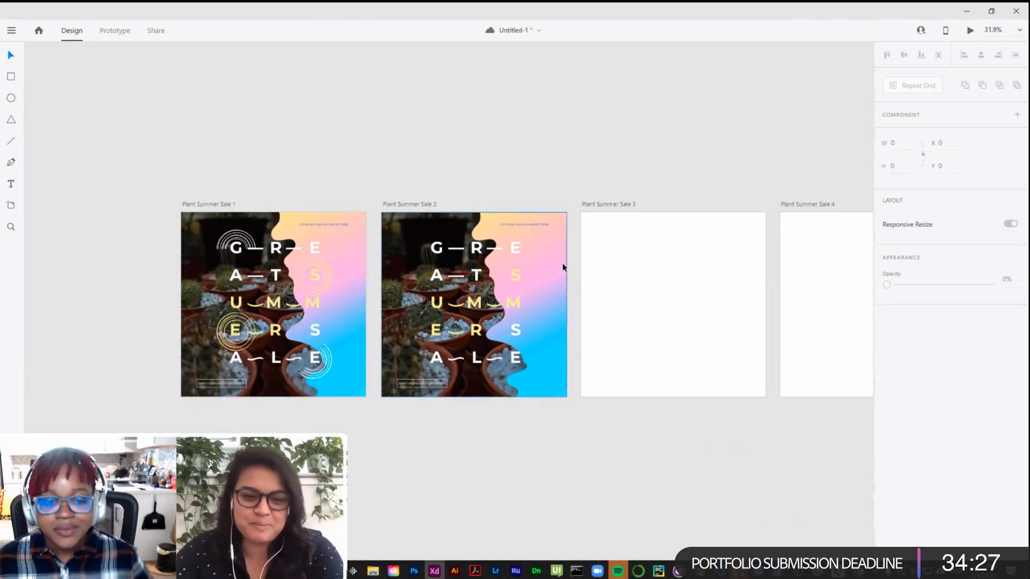
click(248, 237)
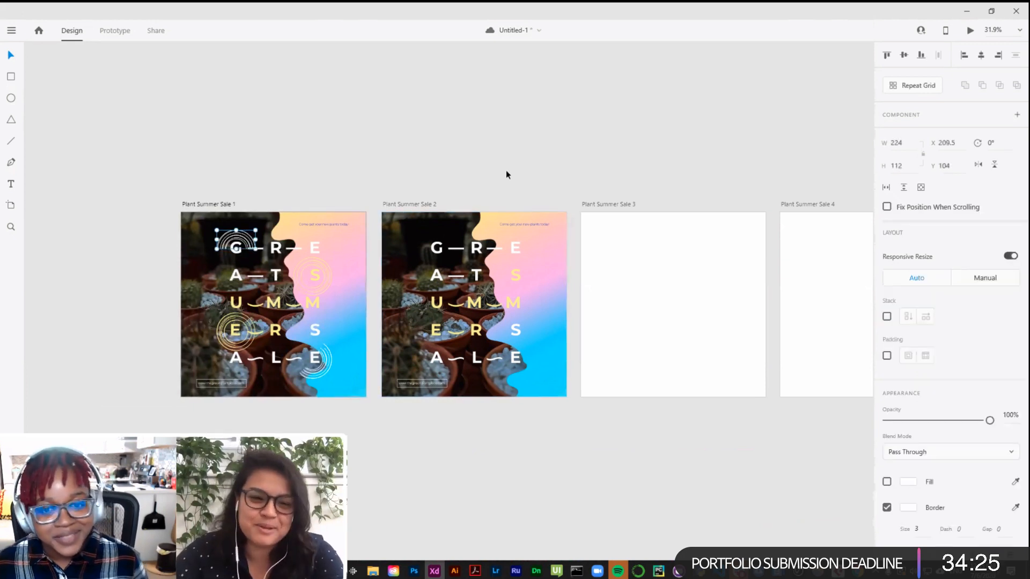
Step: Copy the full artwork image from Plant Summer Sale 2 and paste it into the Plant Summer Sale 3 artboard
scroll(506, 170, right, 5)
click(323, 224)
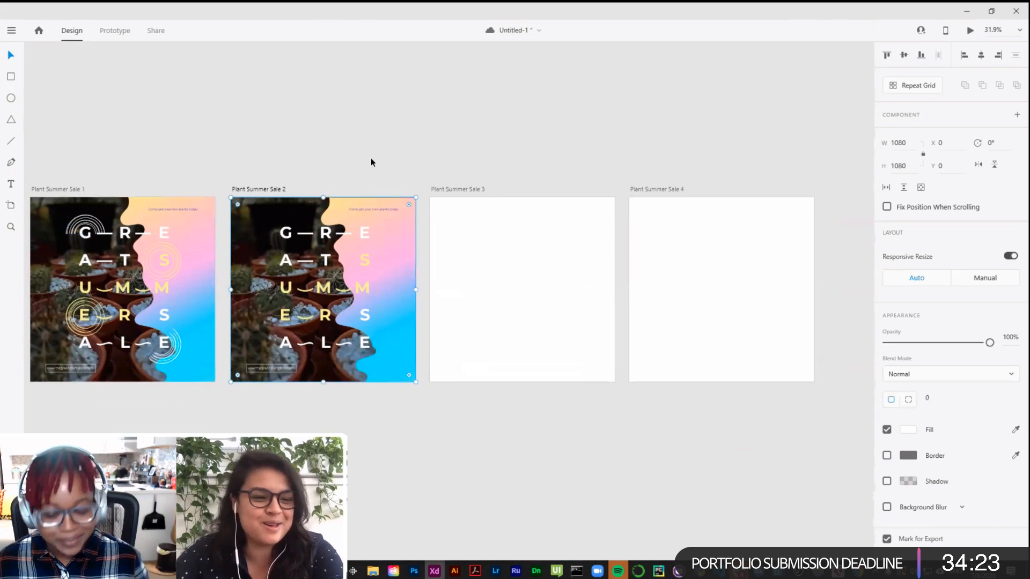
click(422, 186)
click(444, 189)
key(ctrl+v)
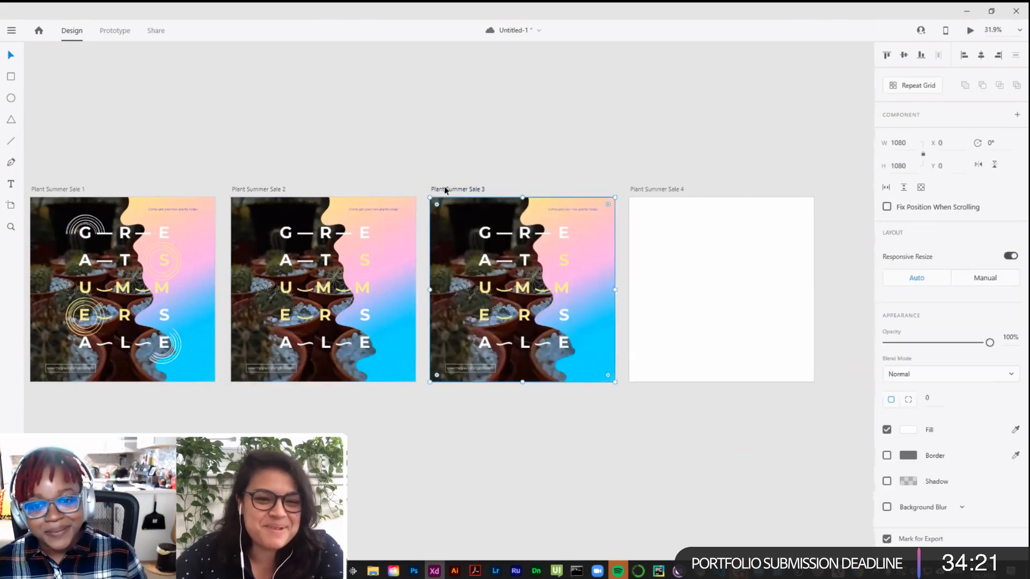
Step: Paste the same artwork image into the empty Plant Summer Sale 4 artboard
click(482, 173)
drag(413, 161, 564, 159)
click(497, 201)
key(ctrl+v)
click(358, 169)
Step: Try to copy the yellow ring group around the S in Plant Summer Sale 1 onto Plant Summer Sale 2
click(221, 227)
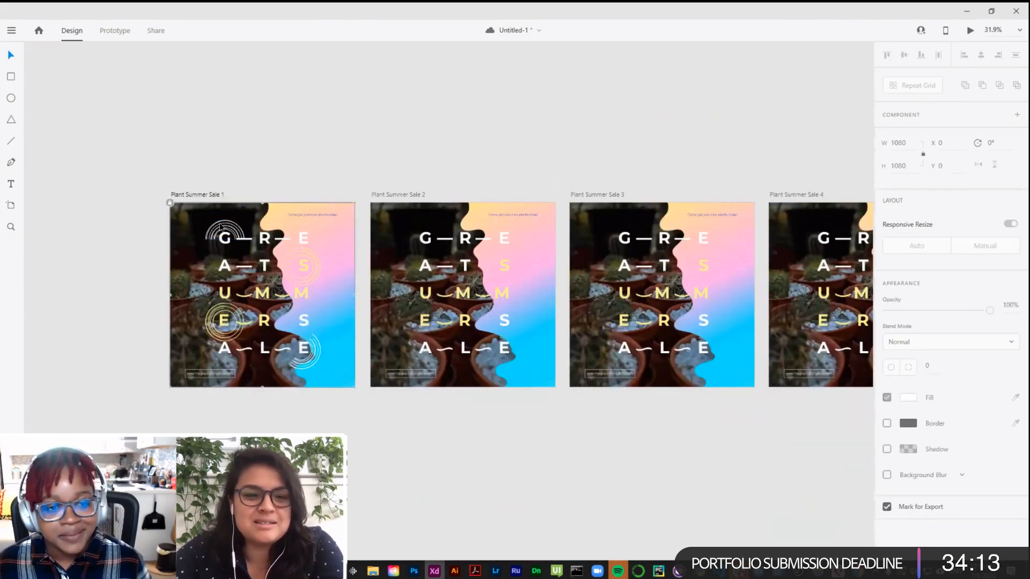
click(220, 227)
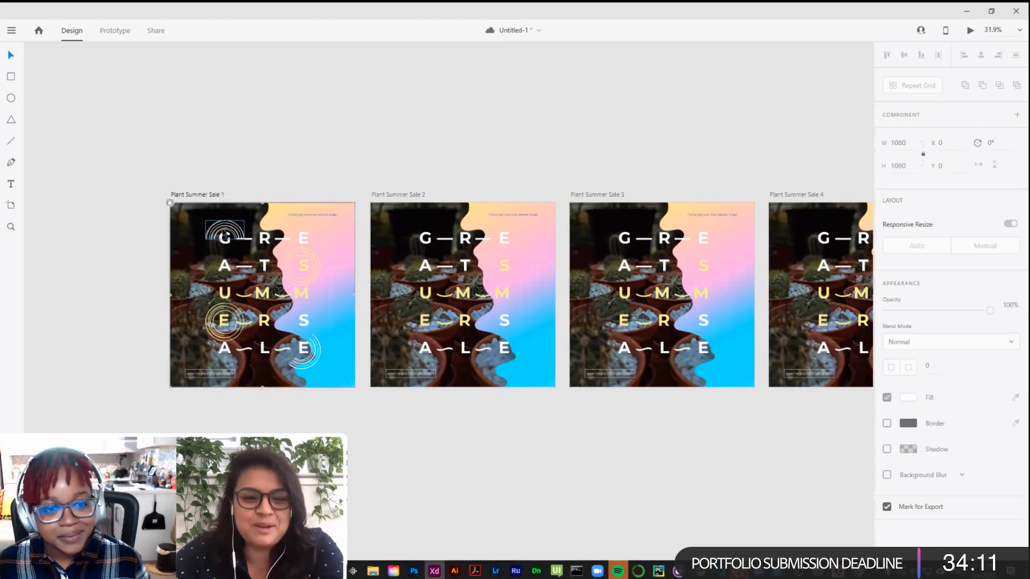
click(304, 253)
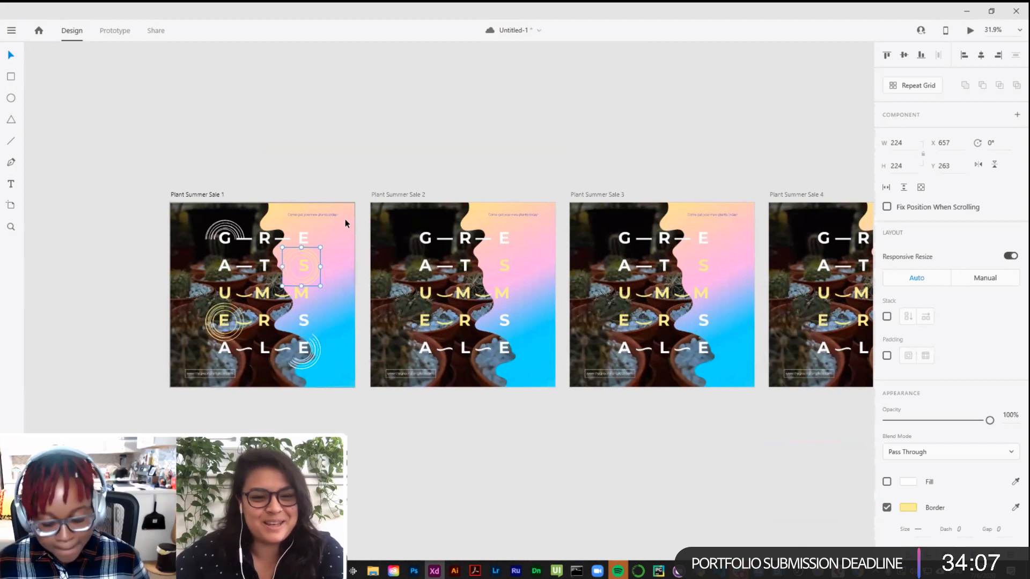
click(403, 179)
click(396, 192)
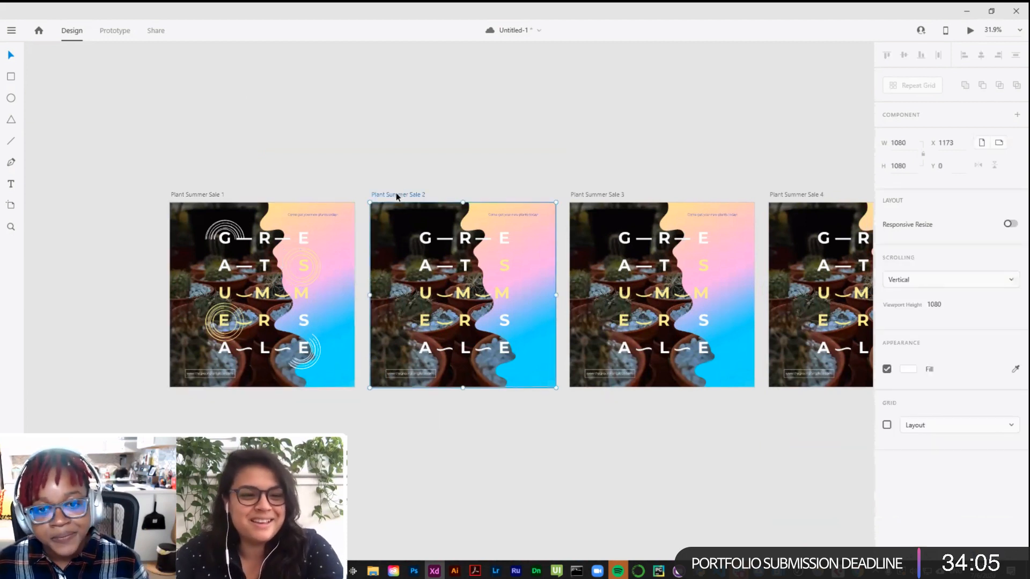
key(ctrl+v)
click(535, 174)
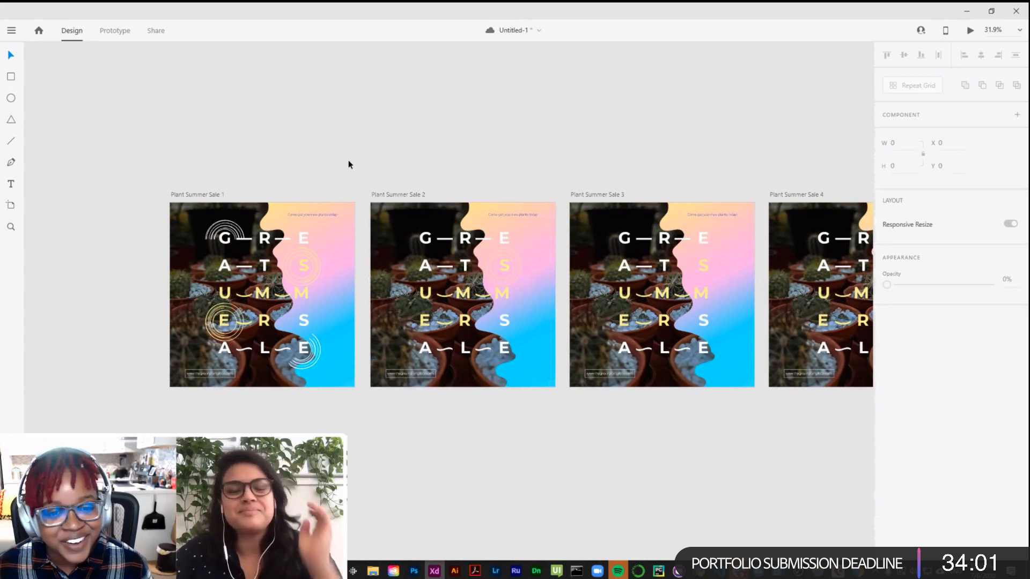
Step: Reposition the yellow ring group around the S in Plant Summer Sale 1 to X 671, Y 257
key(ctrl+plus)
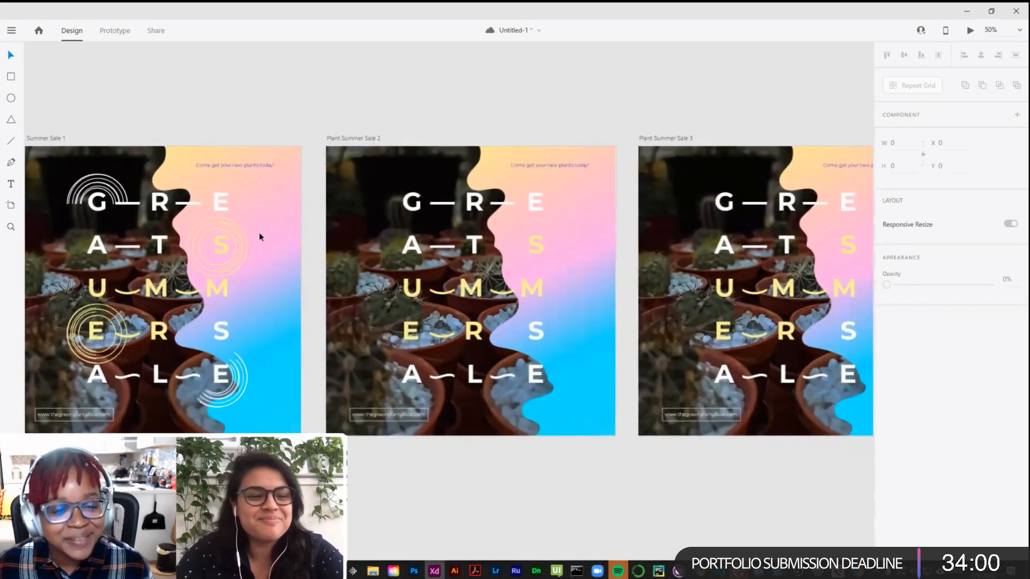
click(215, 268)
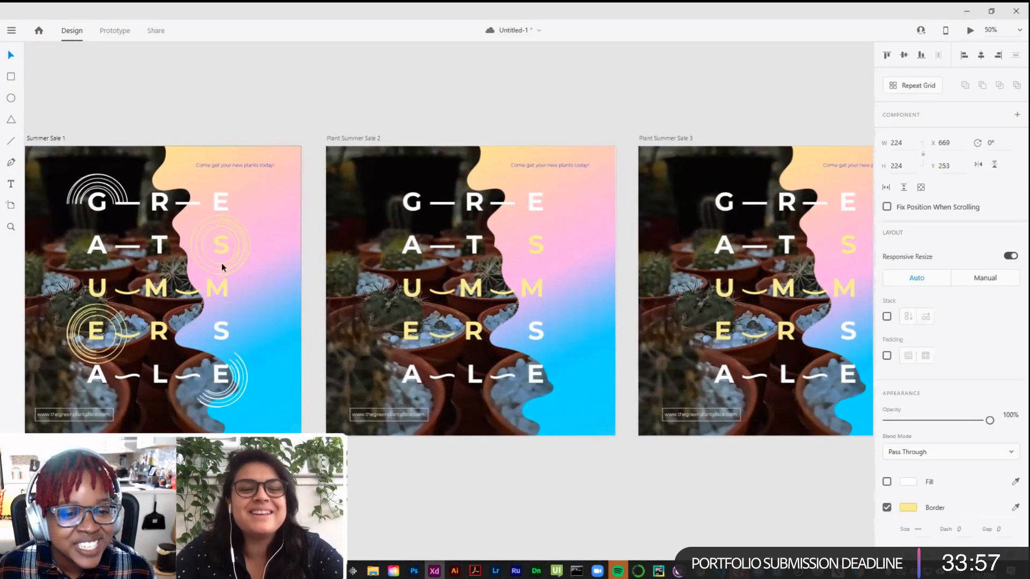
drag(222, 264, 223, 266)
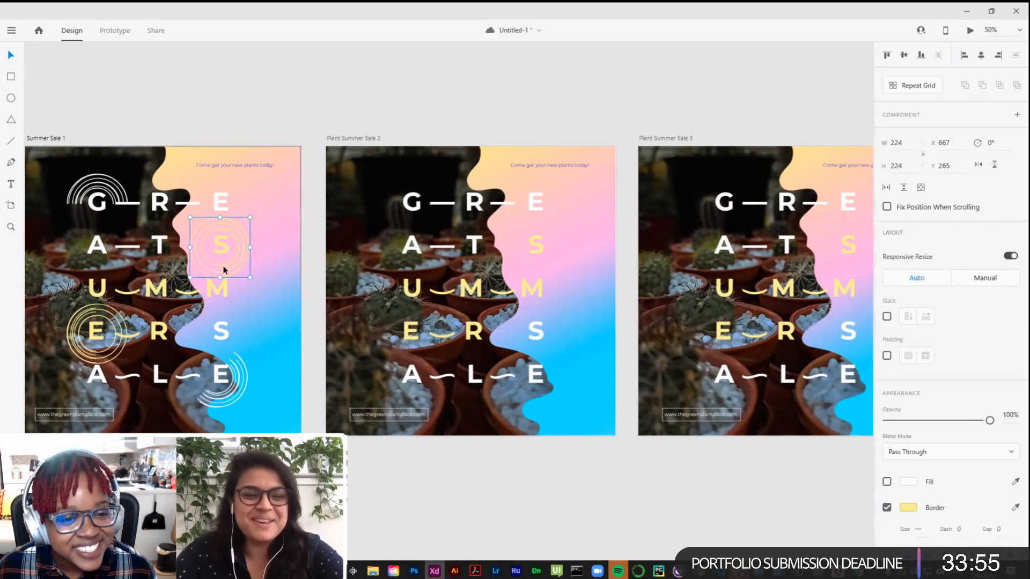
click(230, 262)
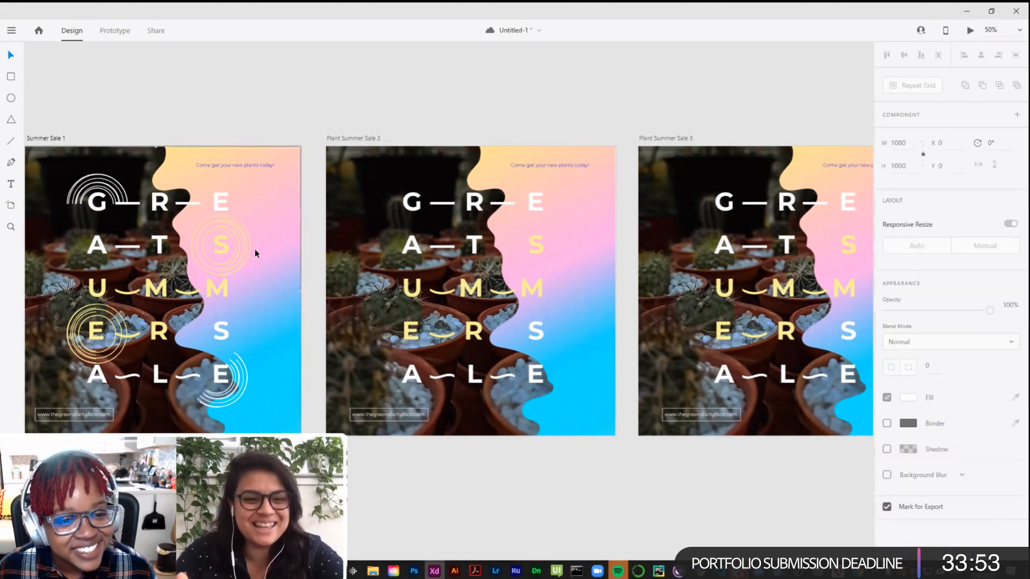
click(236, 234)
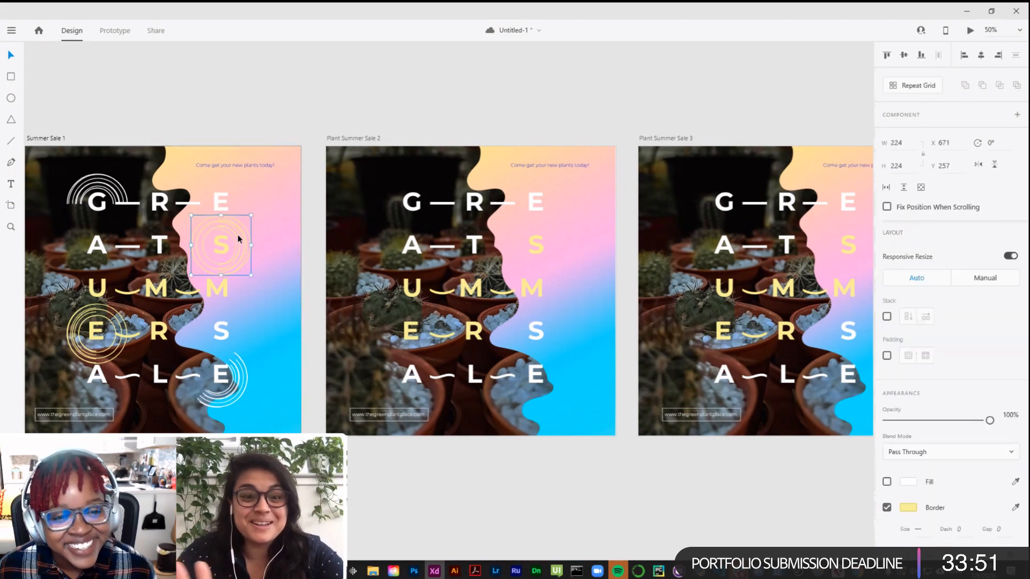
click(353, 126)
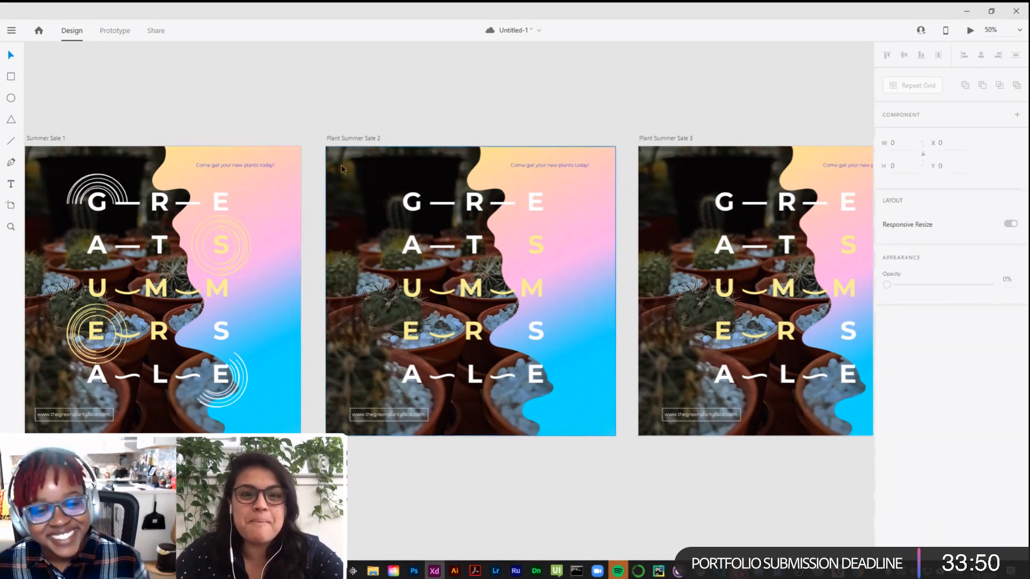
Step: Cut the yellow ring group around the S in Plant Summer Sale 1 and paste it into Plant Summer Sale 2
click(207, 219)
click(298, 143)
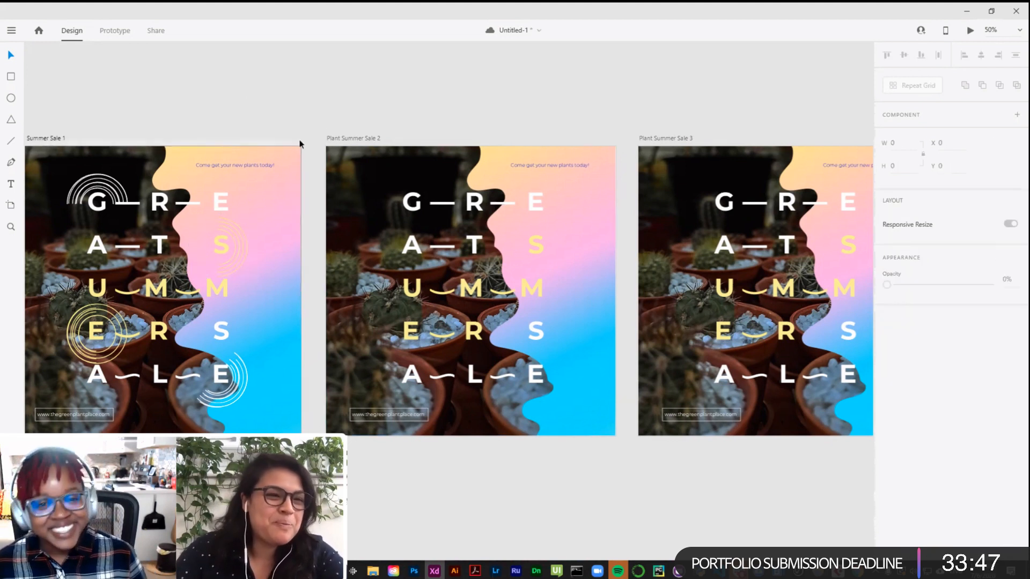
click(336, 139)
key(ctrl+v)
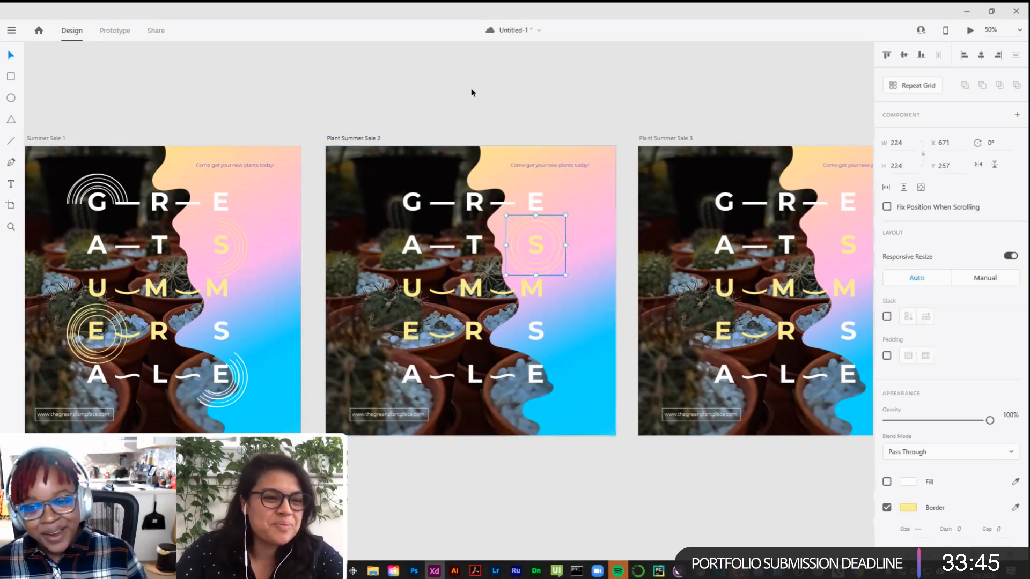
click(512, 98)
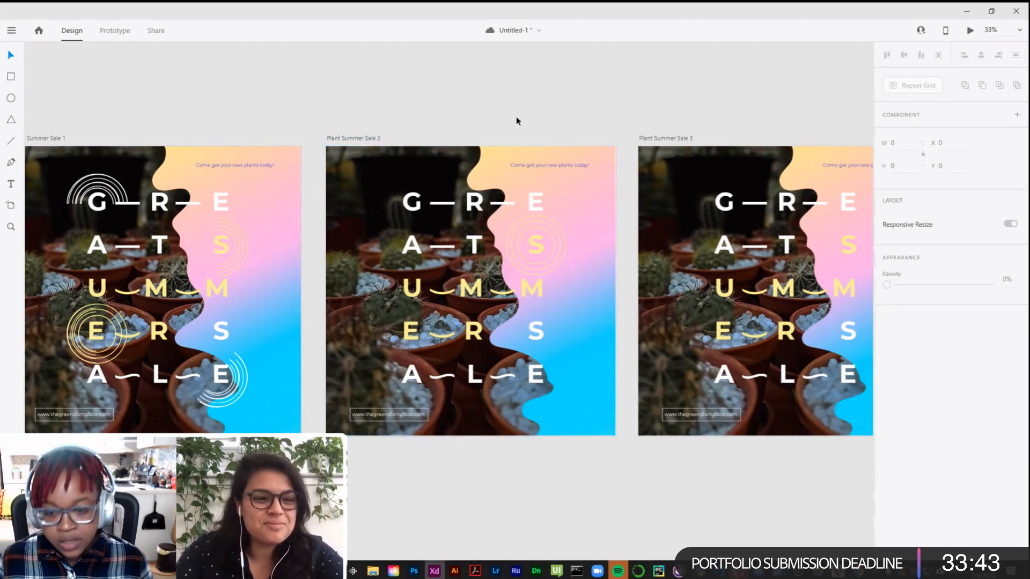
Step: Copy the yellow ring group around the E of SUMMER in Plant Summer Sale 1 and paste it into Plant Summer Sale 3
key(ctrl+minus)
drag(457, 138, 371, 126)
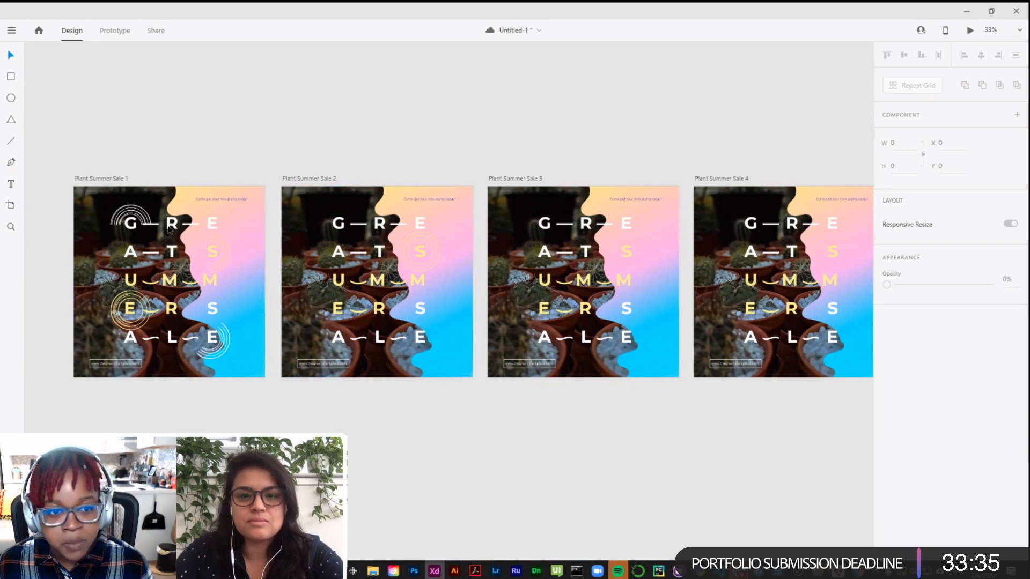
click(139, 296)
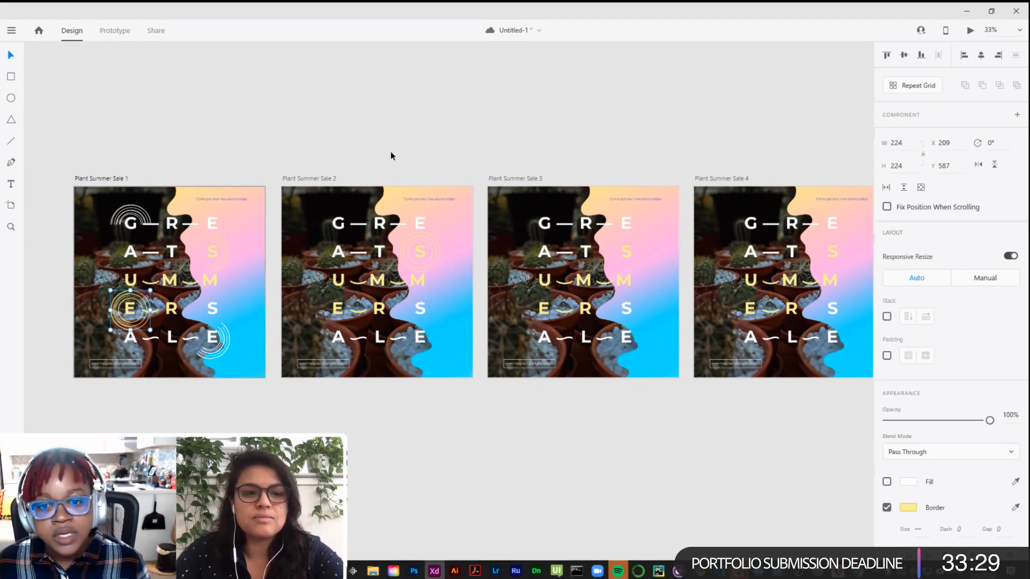
scroll(472, 183, up, 1)
click(497, 196)
key(ctrl+v)
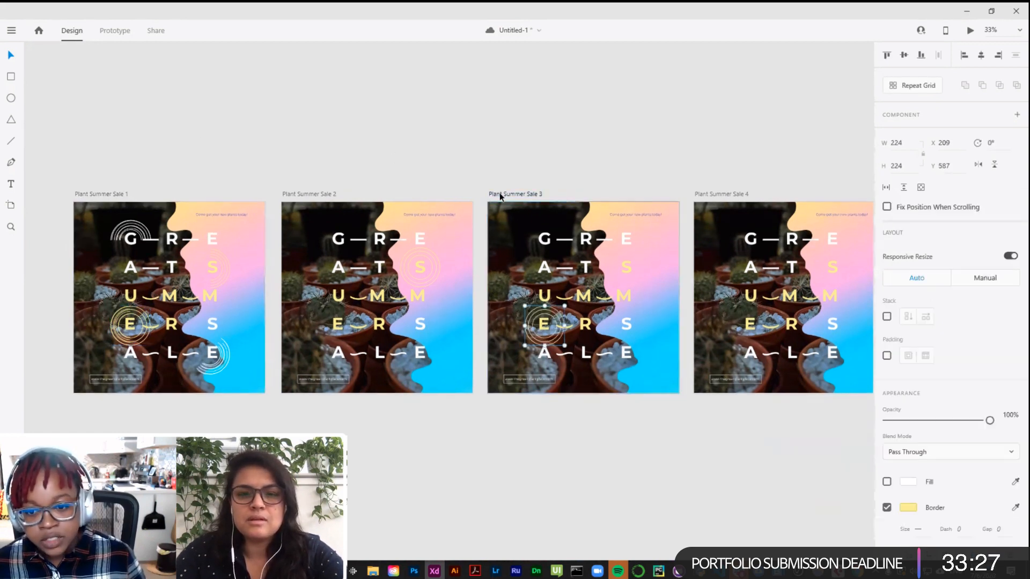
click(551, 149)
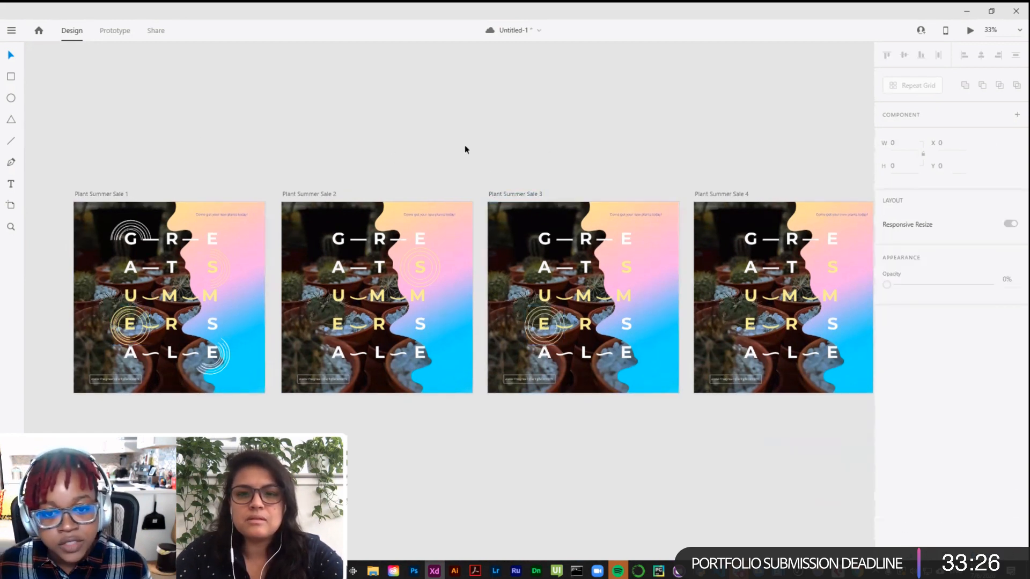
Step: Copy the white arc group around the final E in Plant Summer Sale 1 into Plant Summer Sale 4
click(228, 362)
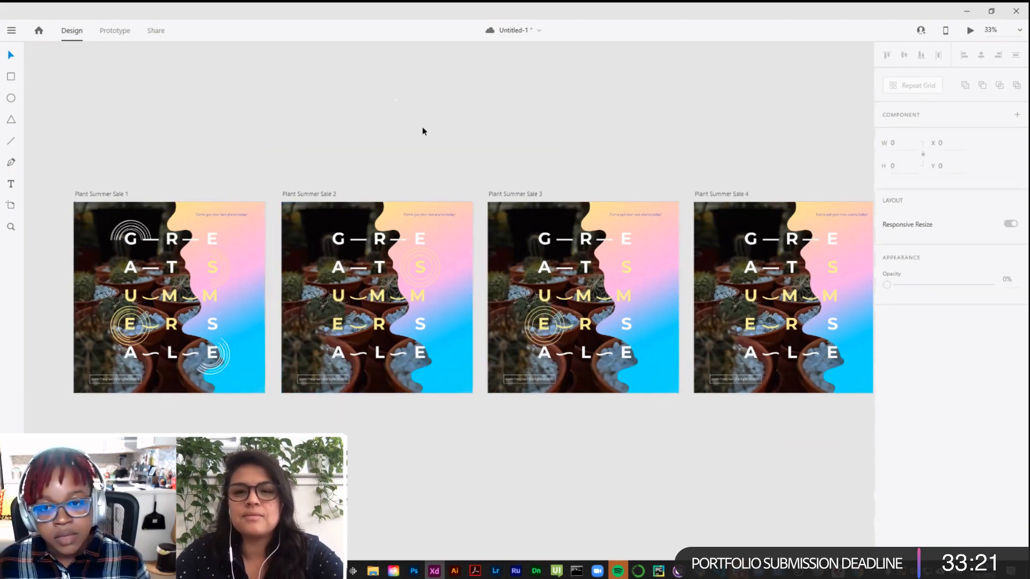
drag(423, 130, 287, 154)
click(537, 165)
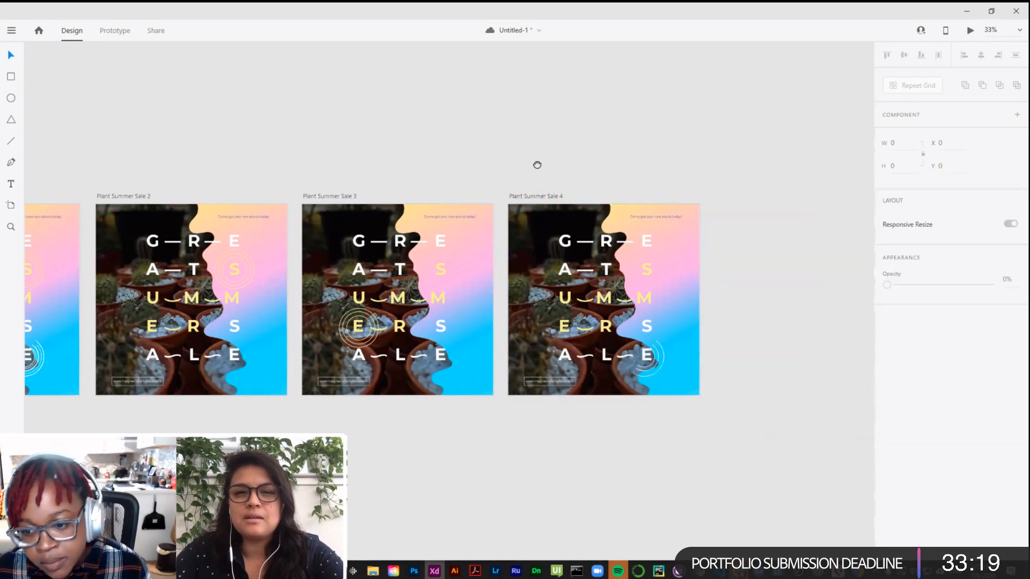
scroll(449, 198, left, 5)
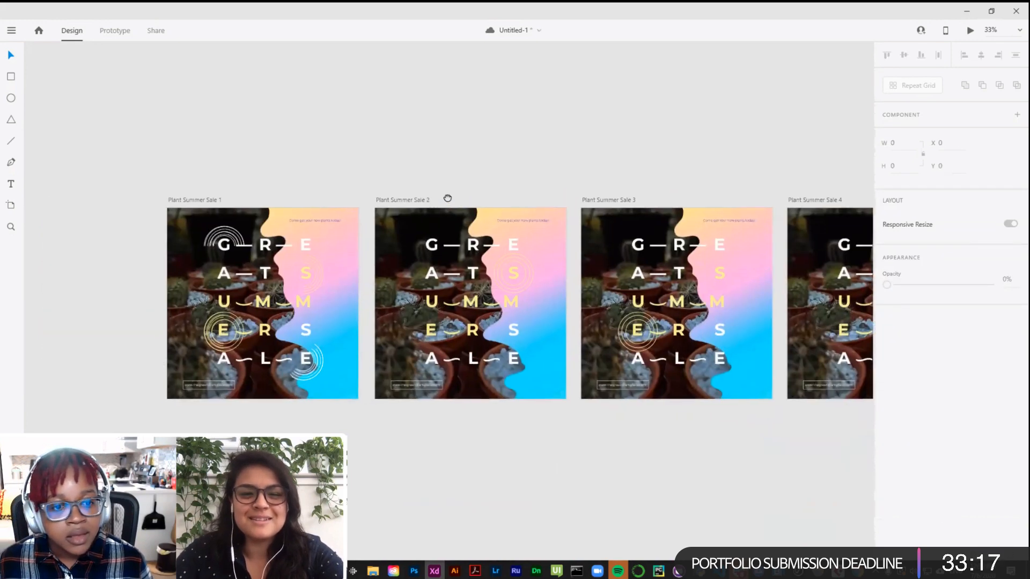
key(ctrl+v)
key(ctrl+z)
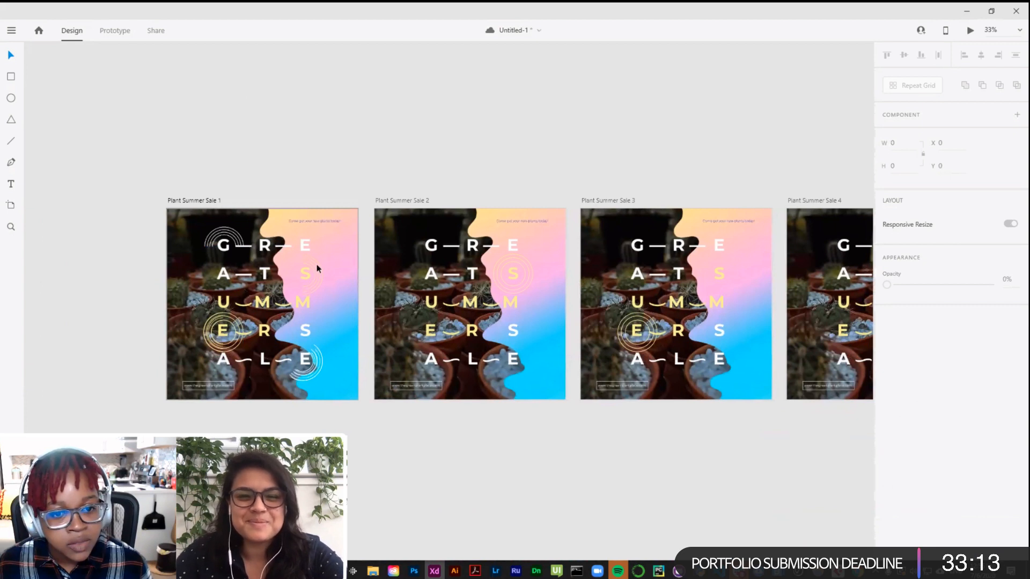
key(ctrl+z)
key(ctrl+z)
key(ctrl+z)
key(ctrl+z)
Step: Delete the yellow ring group around the E of SUMMER and the white arcs around the final E from Plant Summer Sale 1
click(235, 321)
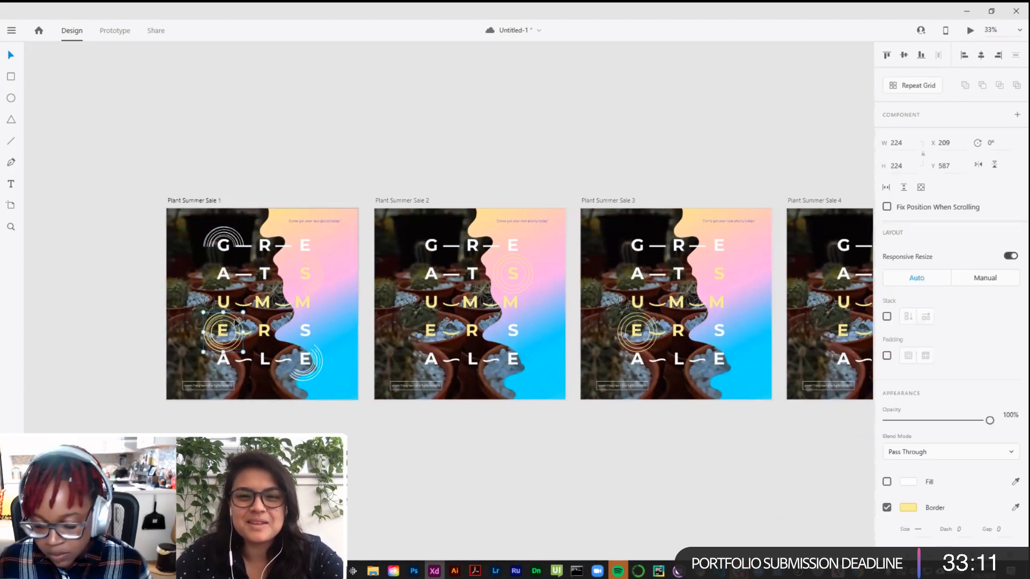
key(Delete)
click(309, 374)
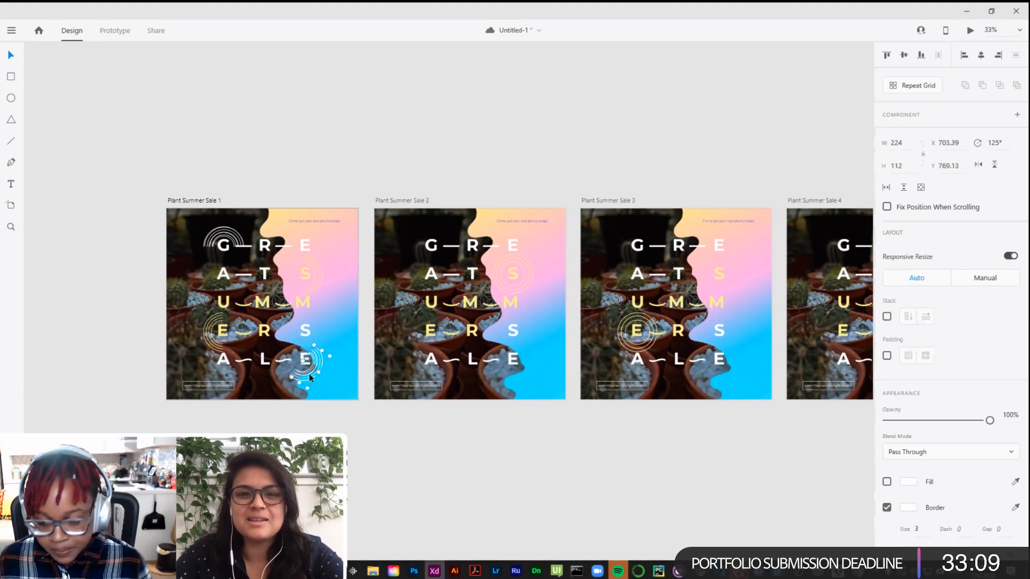
key(Delete)
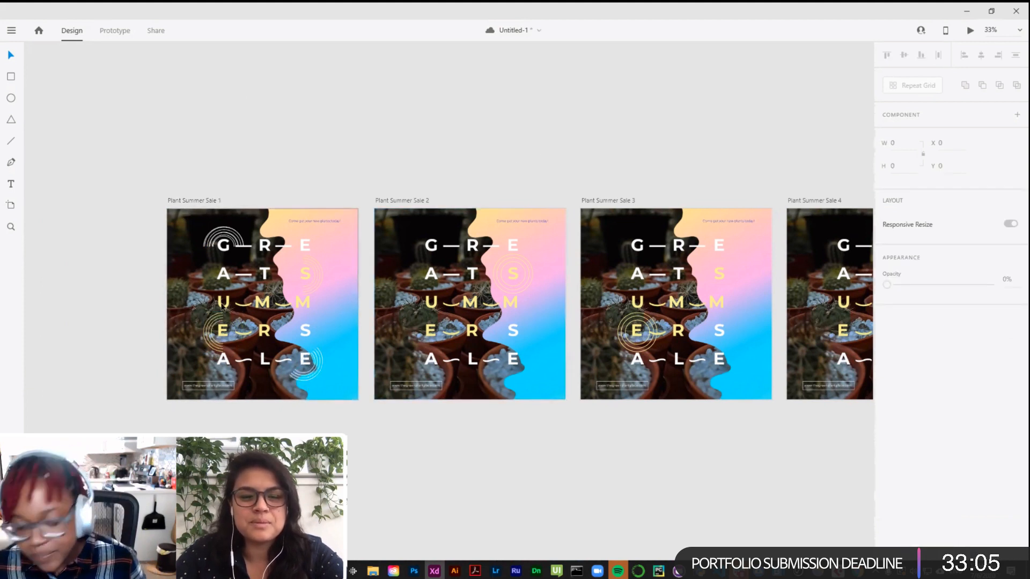
Step: Replace the artwork image in Plant Summer Sale 1 with a copy of the image from Plant Summer Sale 2
click(194, 221)
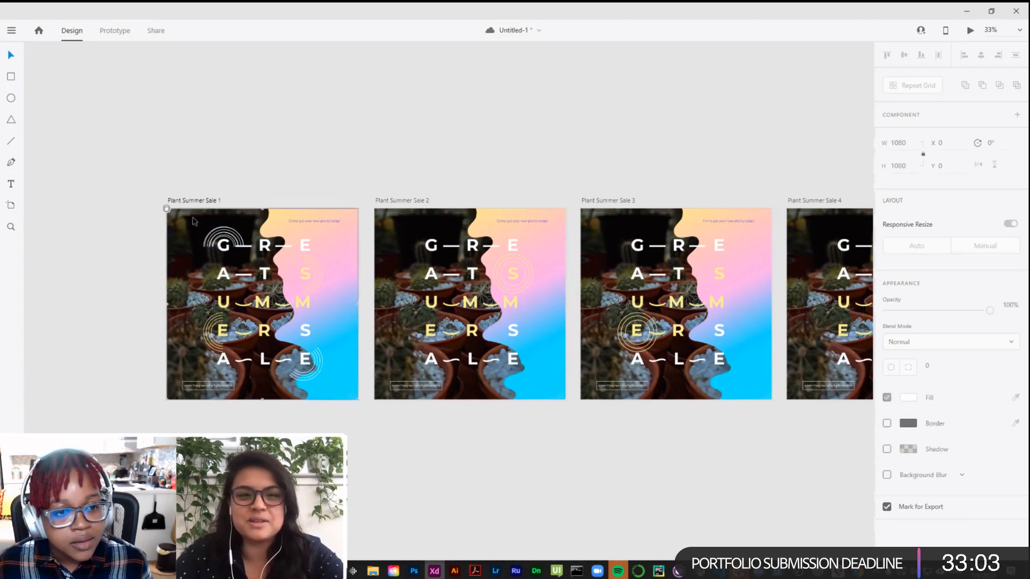
key(ctrl+a)
key(Delete)
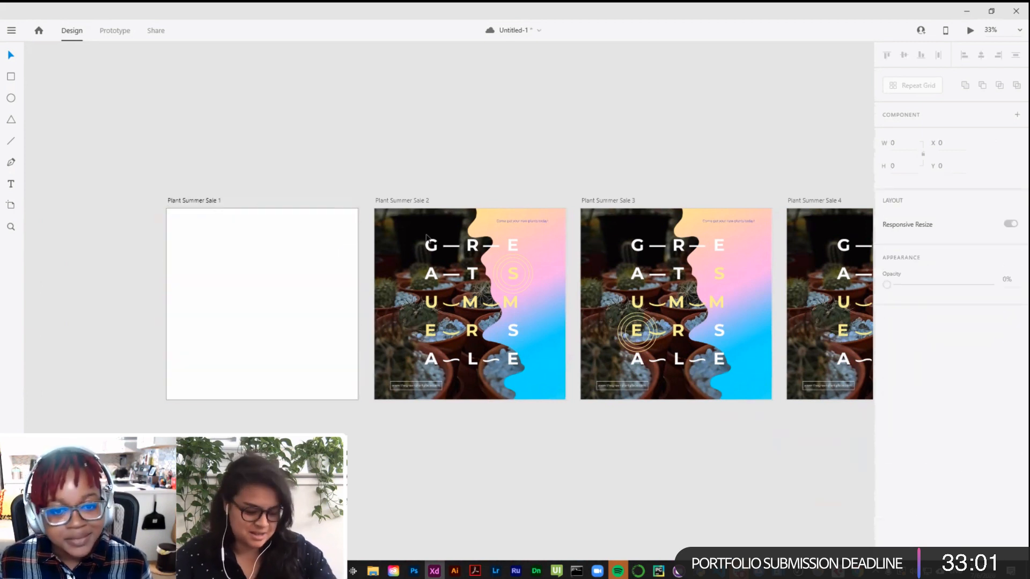
click(411, 220)
key(ctrl+c)
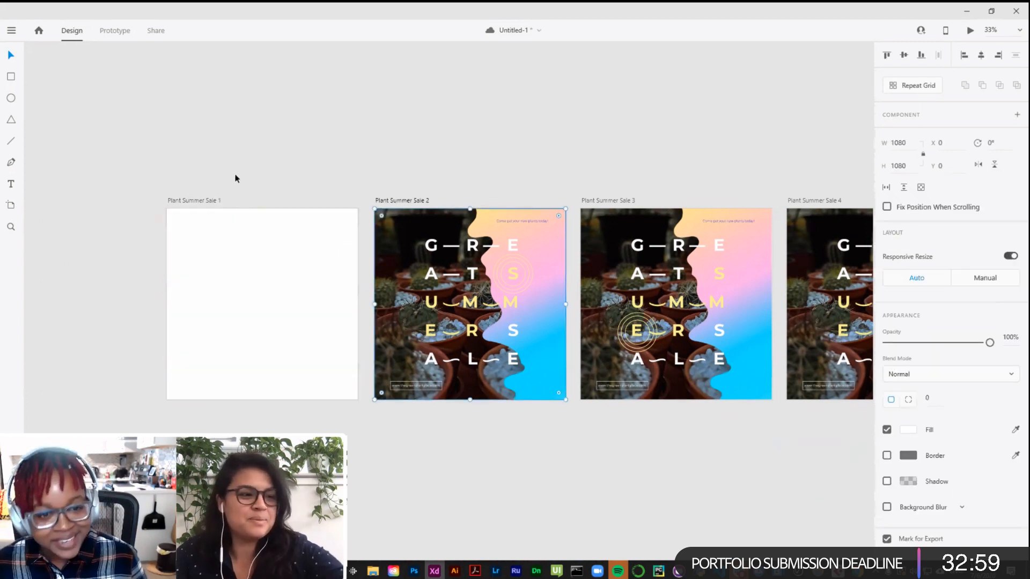
click(205, 200)
key(ctrl+v)
click(276, 155)
Step: Send the pasted artwork image in Plant Summer Sale 1 to the back, behind the white arcs around the G
click(233, 241)
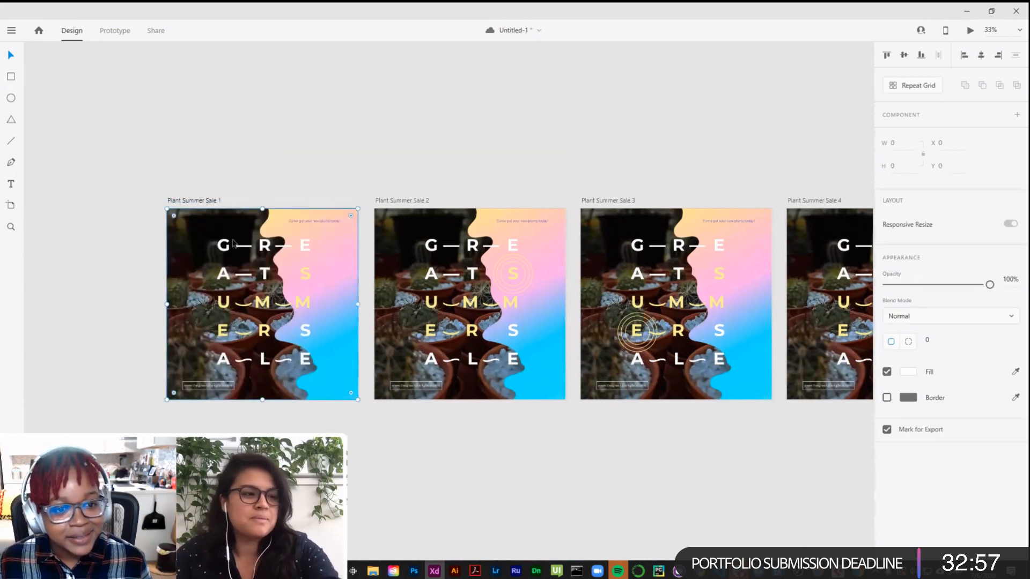
right_click(233, 242)
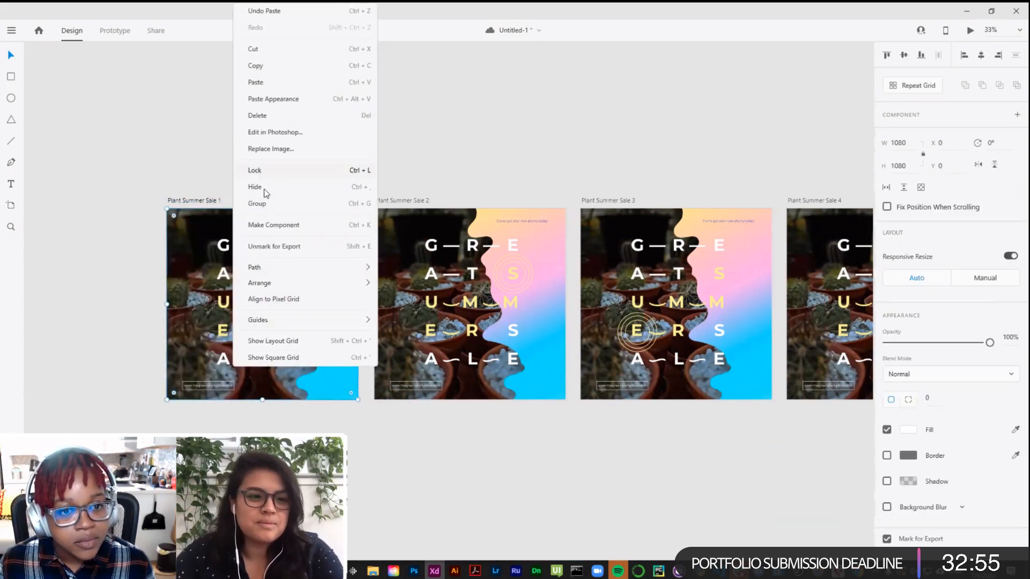
mouse_move(322, 283)
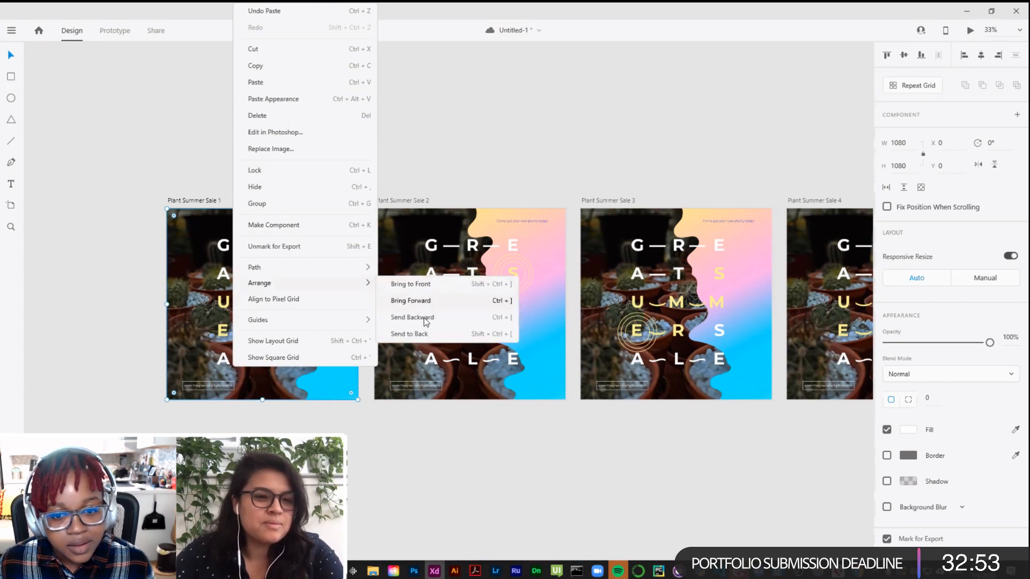
click(415, 333)
click(305, 167)
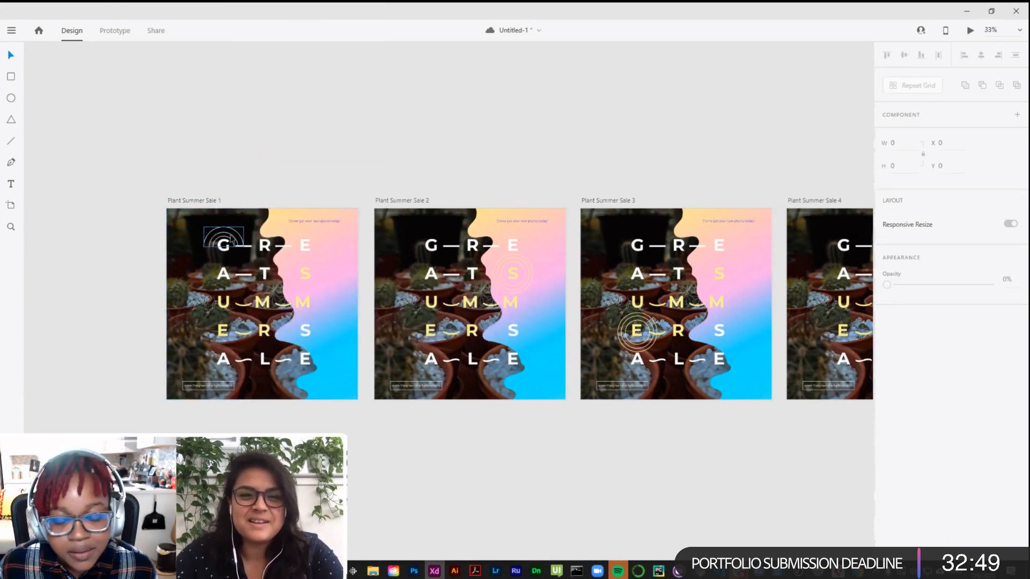
Step: Check the ring placement in Plant Summer Sale 1 and compare it across all four artboards
click(231, 236)
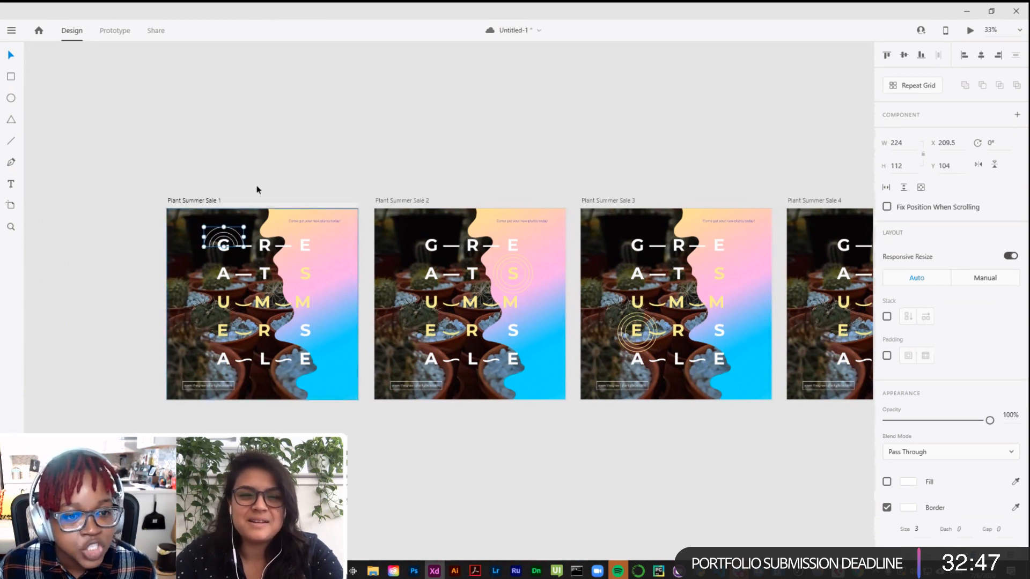
click(284, 178)
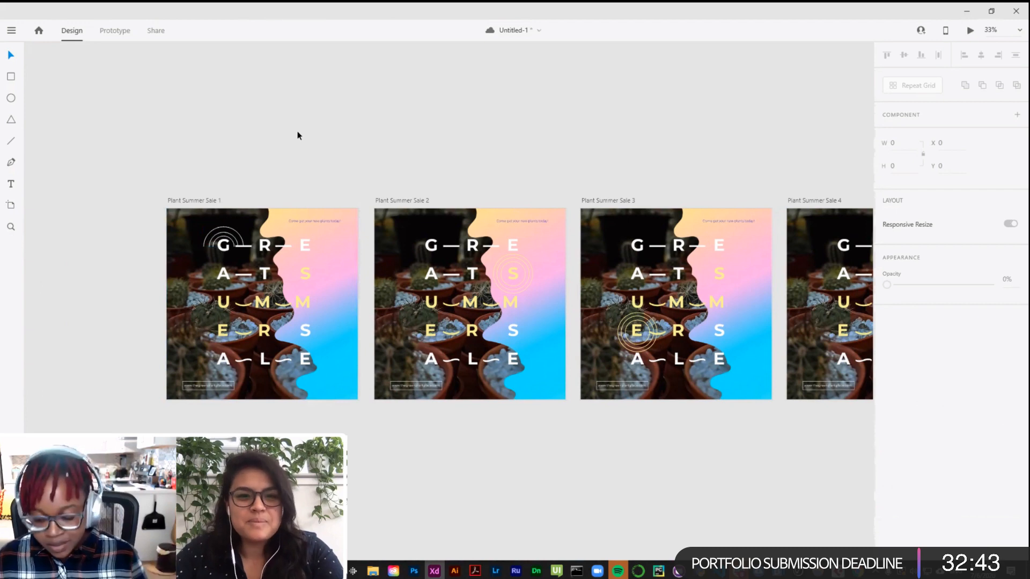
key(ctrl+minus)
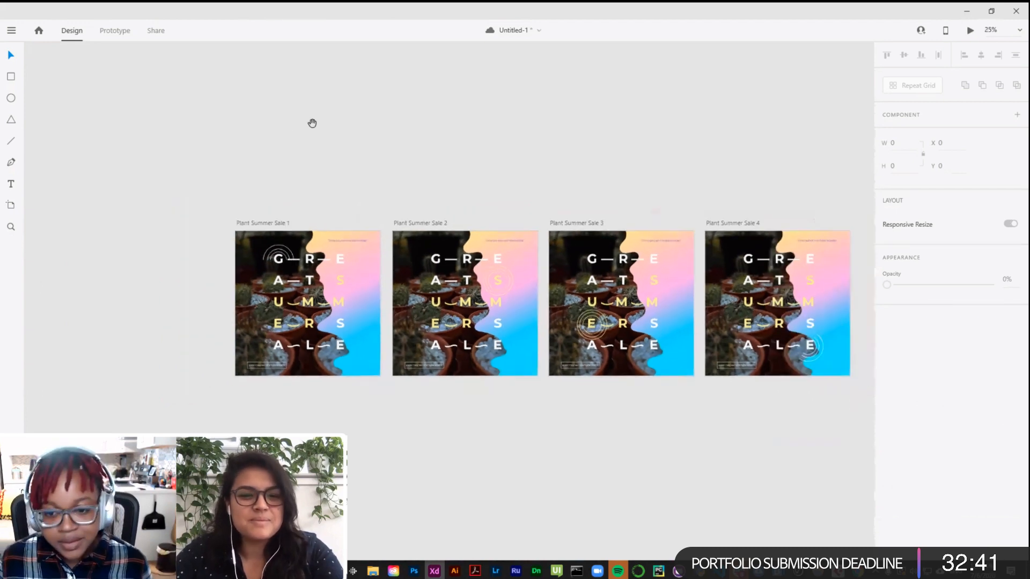
drag(349, 80, 259, 115)
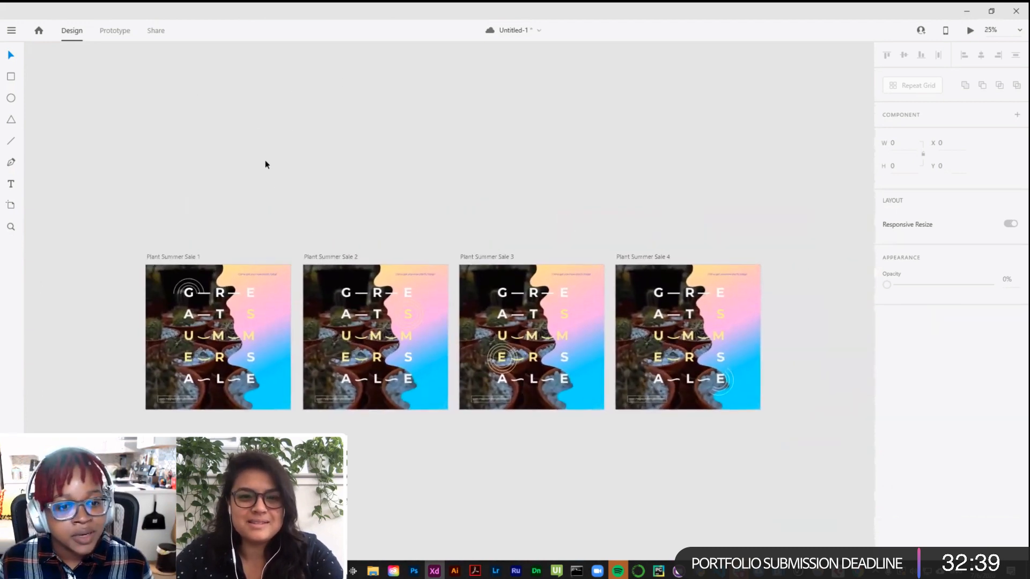
scroll(265, 160, down, 2)
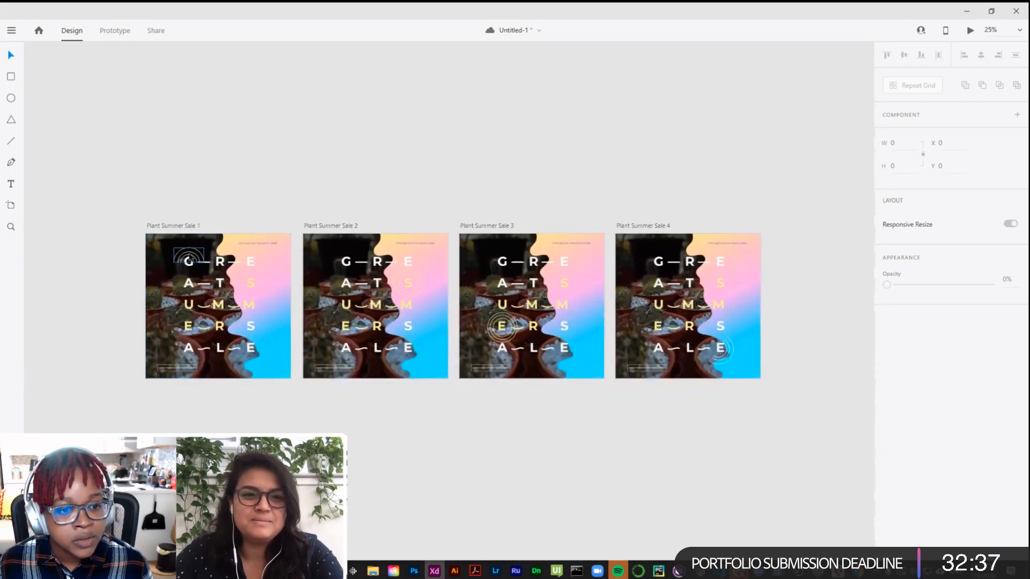
click(188, 228)
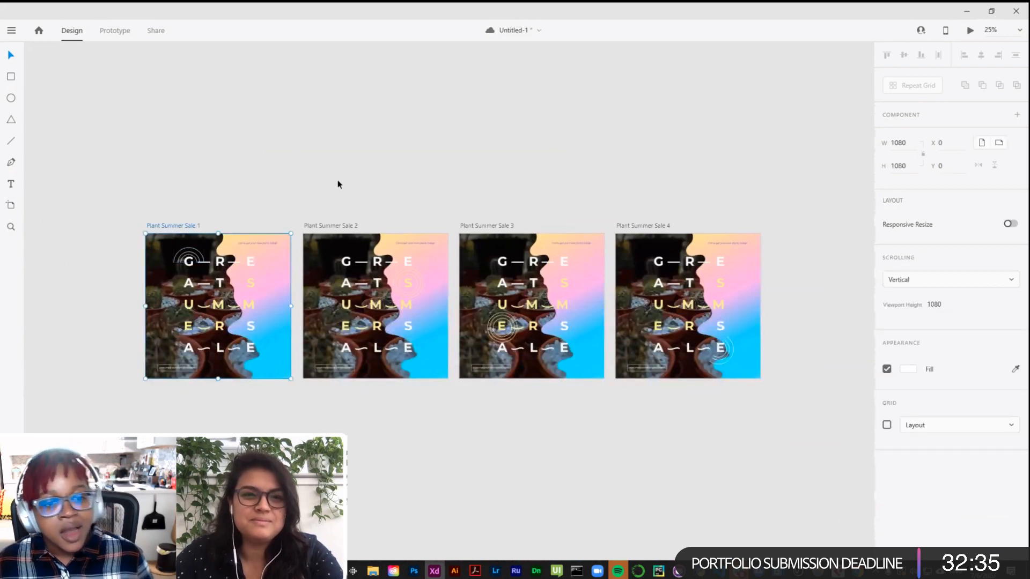
click(276, 230)
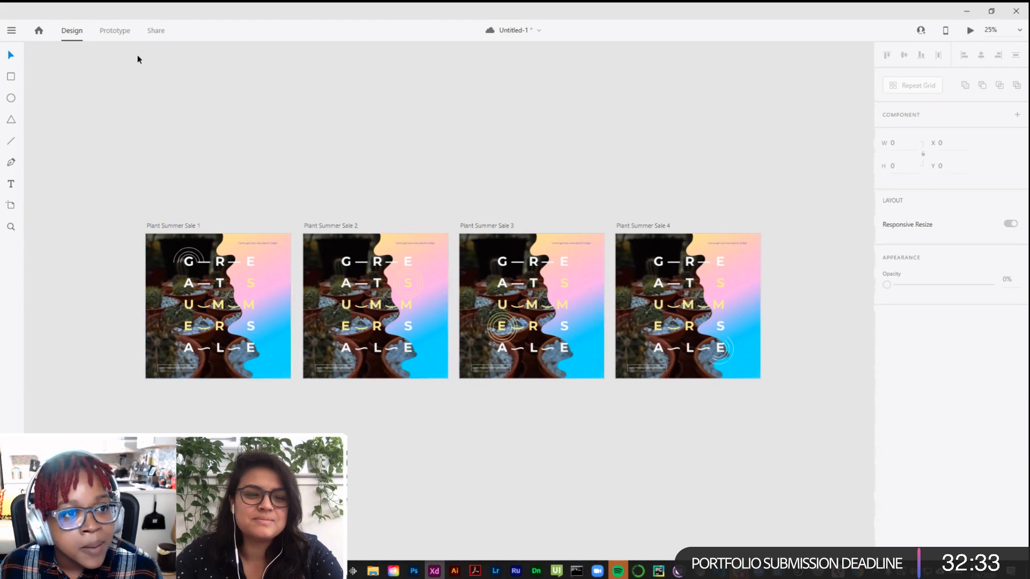
Step: Switch to Prototype mode and link the Plant Summer Sale 1 artboard to Plant Summer Sale 2
click(118, 32)
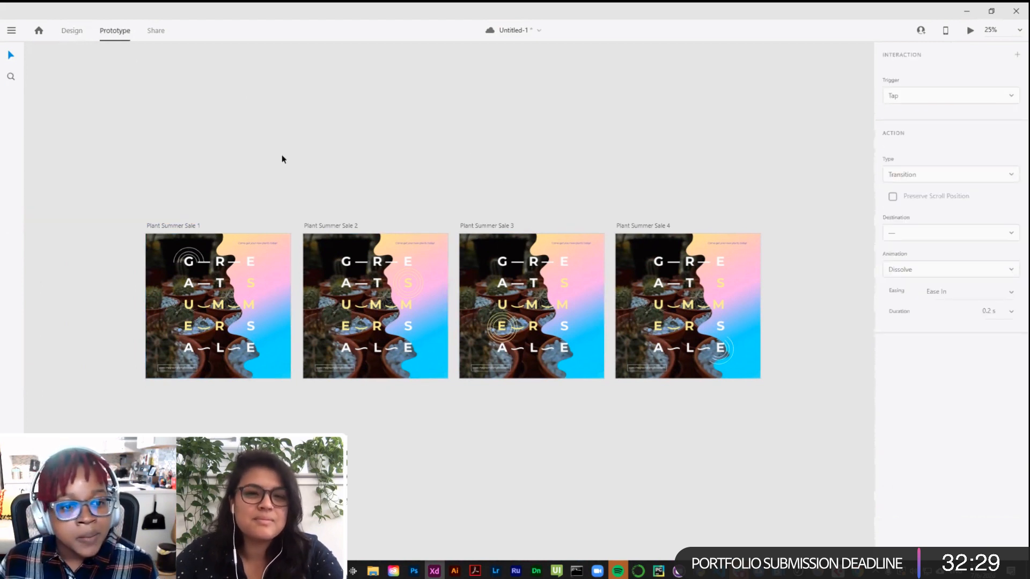
click(181, 226)
click(233, 176)
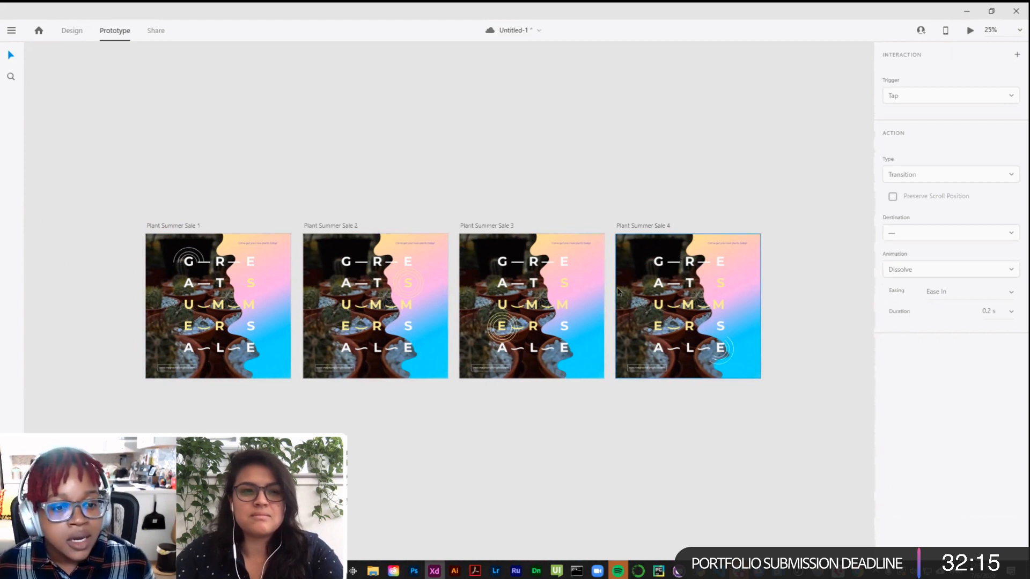
click(198, 225)
drag(290, 296, 330, 295)
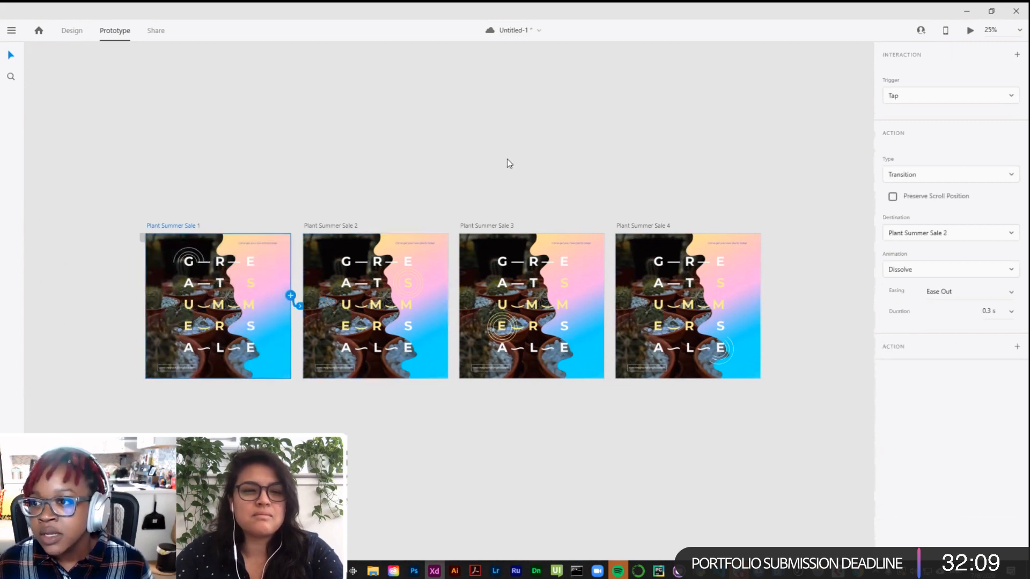
Step: Set the trigger of the Plant Summer Sale 1 interaction to Time with a 4 s delay
click(908, 101)
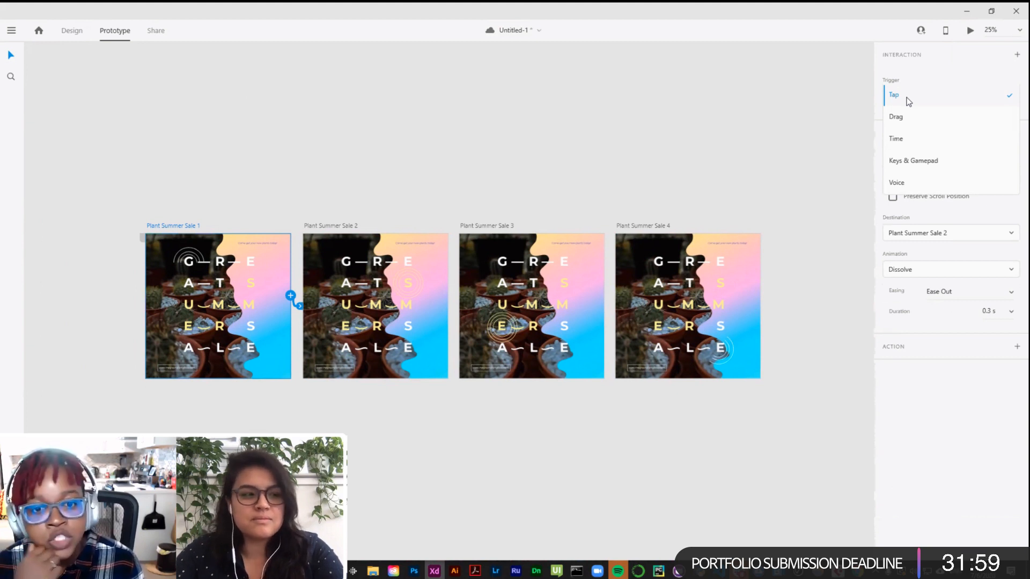
click(924, 138)
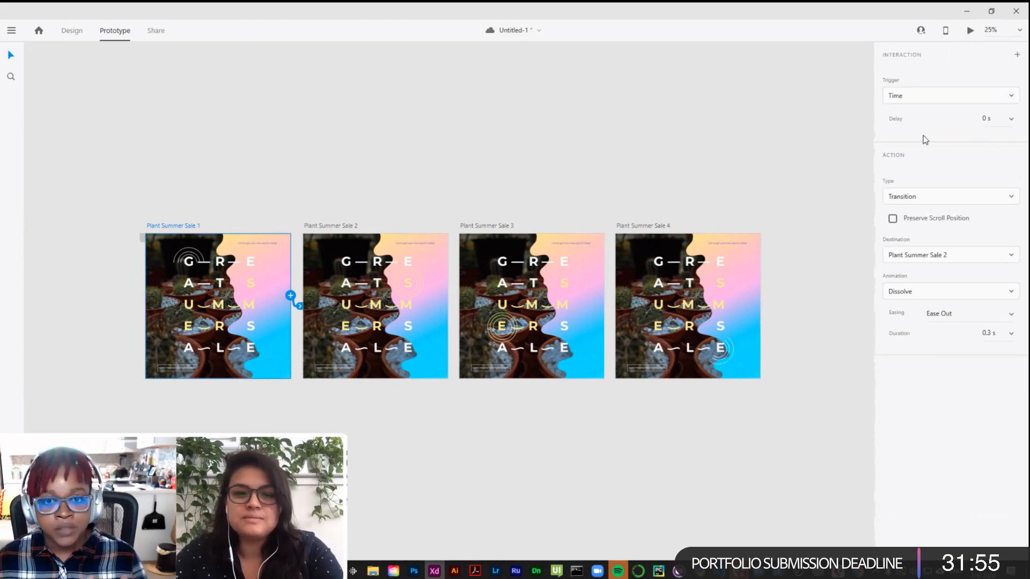
click(990, 118)
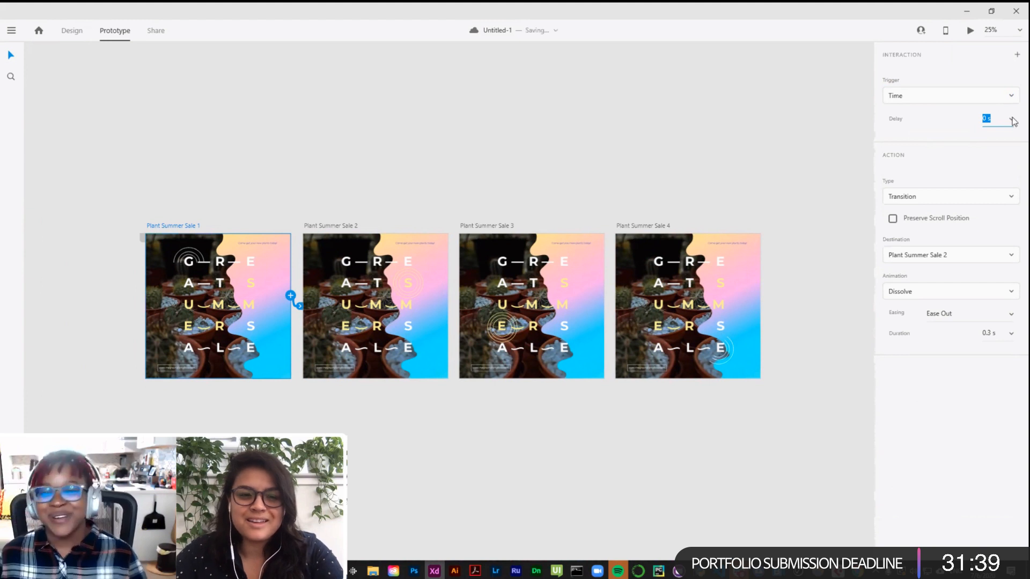
text(4)
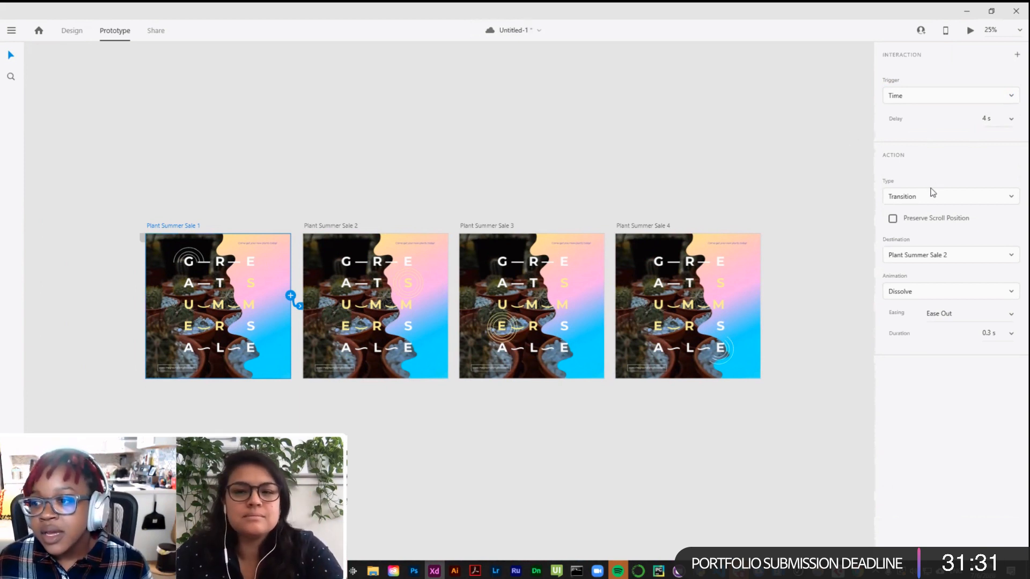
Step: Keep the Plant Summer Sale 1 interaction as a Transition and set its easing to Ease In-Out and duration to 1 s
click(919, 201)
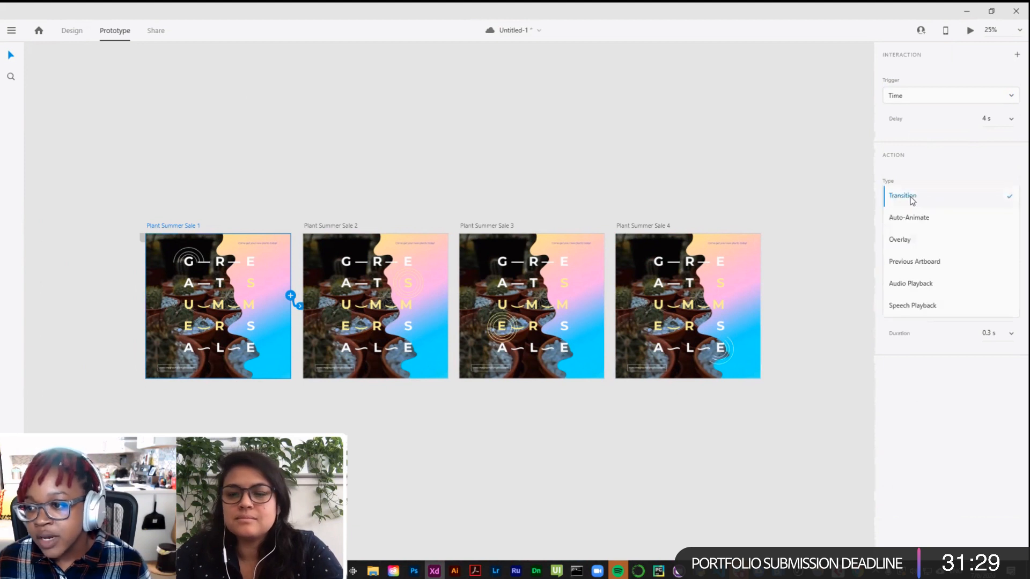
click(920, 204)
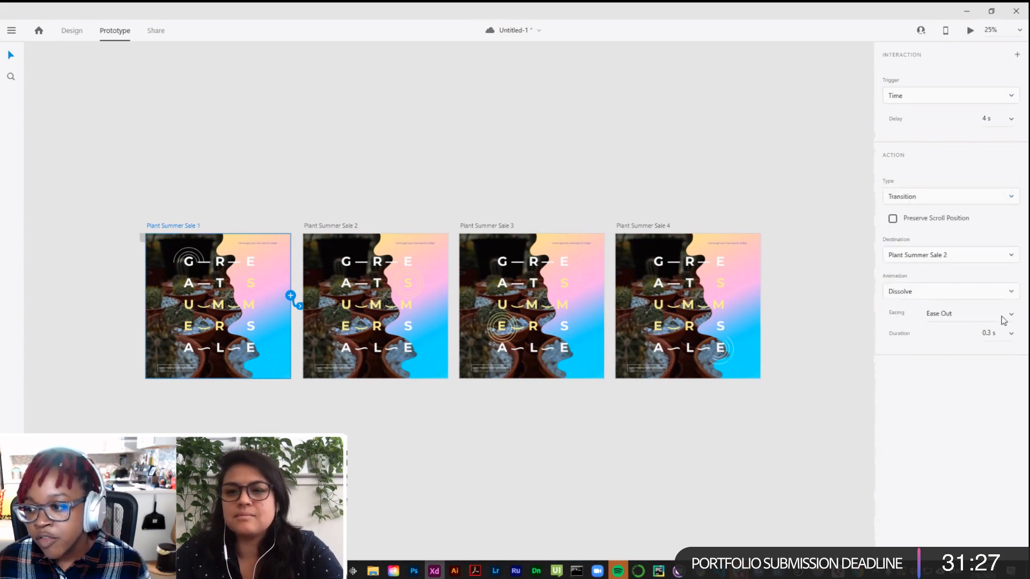
click(1010, 317)
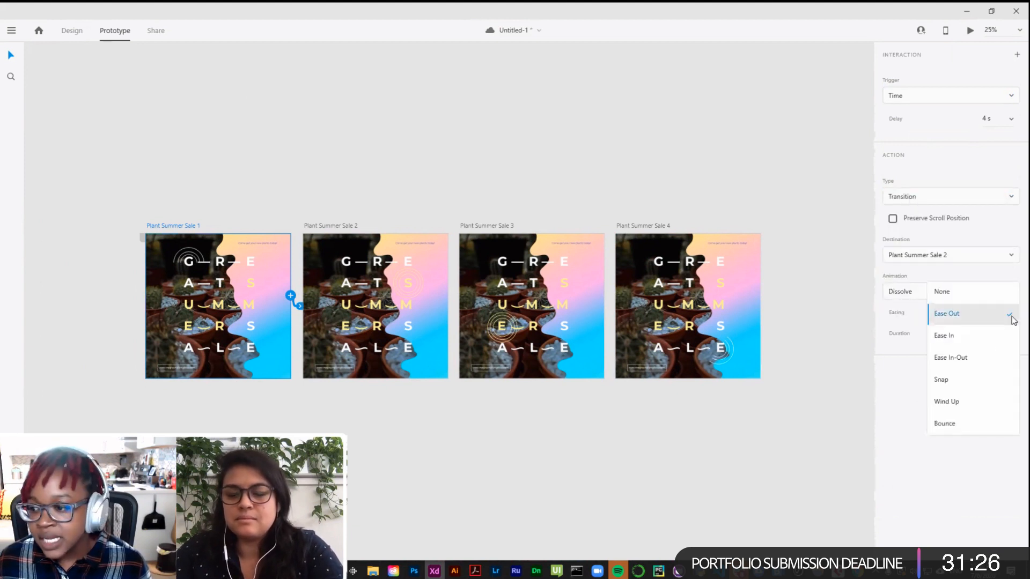
click(970, 360)
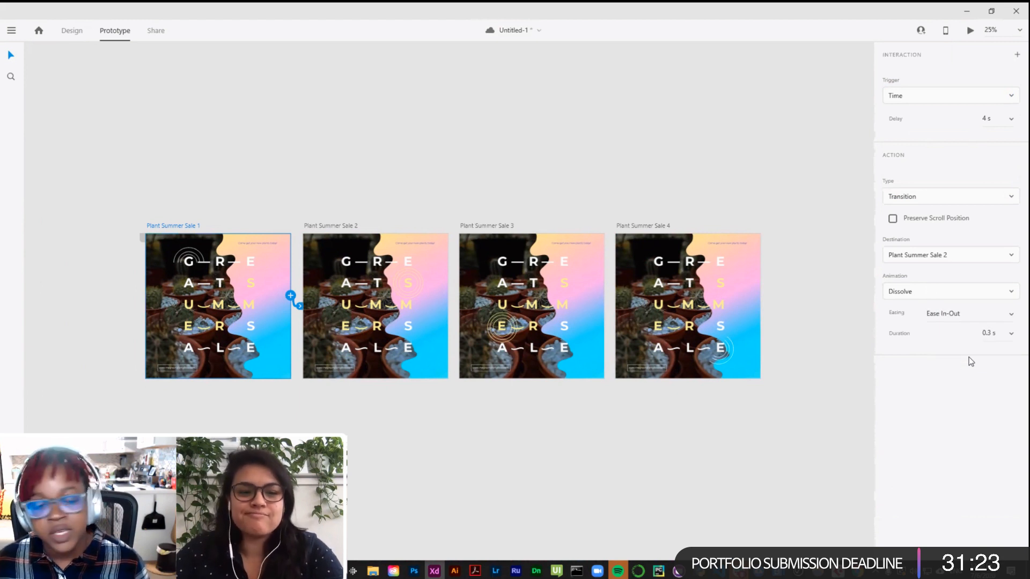
click(1011, 334)
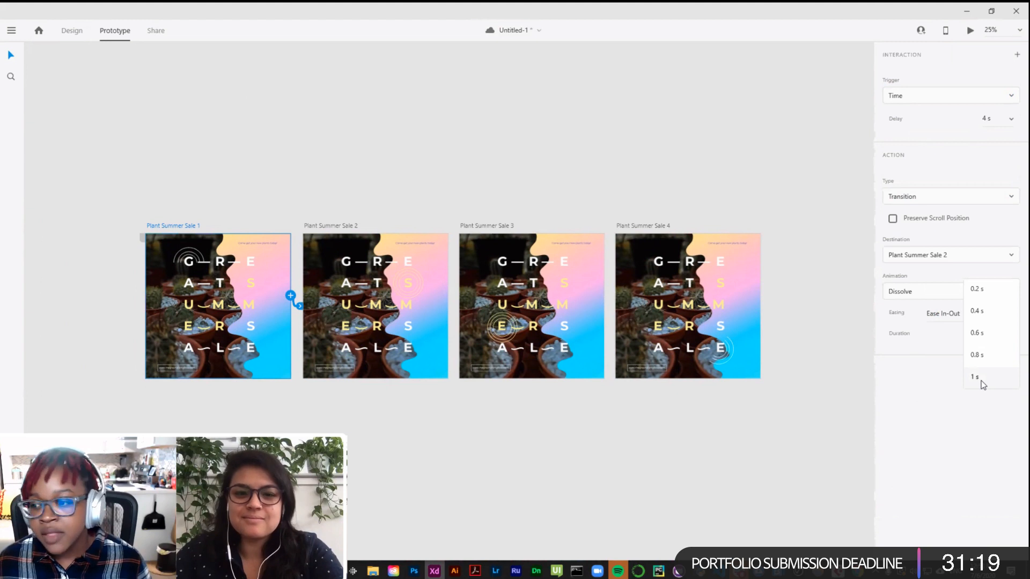
click(983, 379)
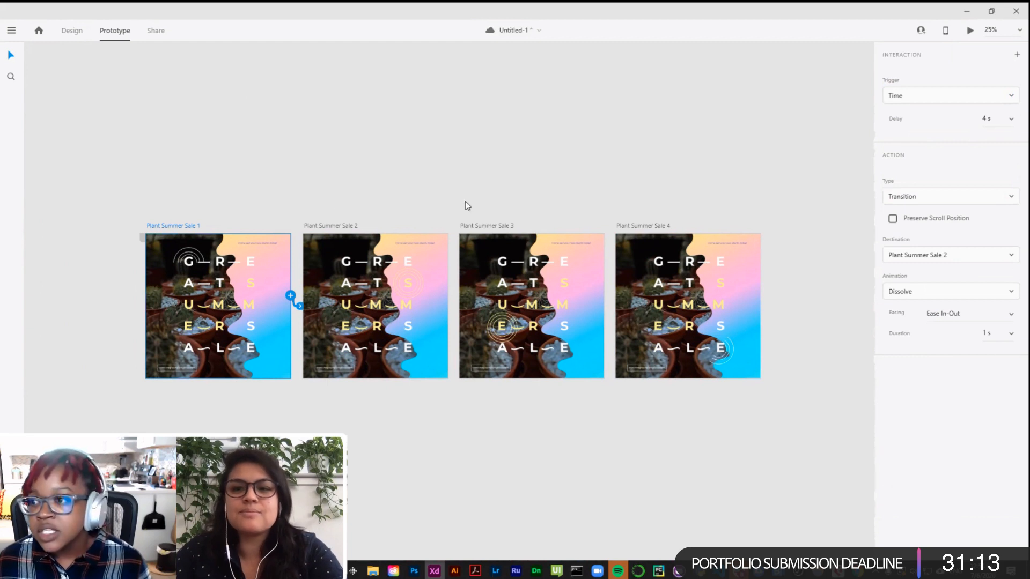
Step: Link Plant Summer Sale 2 to Plant Summer Sale 3 with a 1 s delay, and link Plant Summer Sale 3 to Plant Summer Sale 4
click(338, 225)
drag(469, 296, 483, 298)
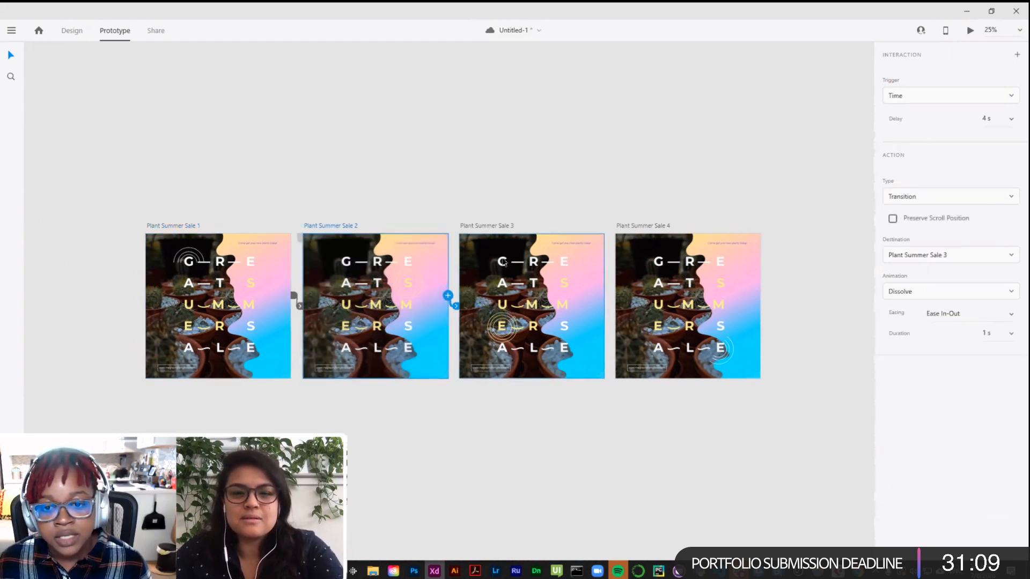
click(987, 120)
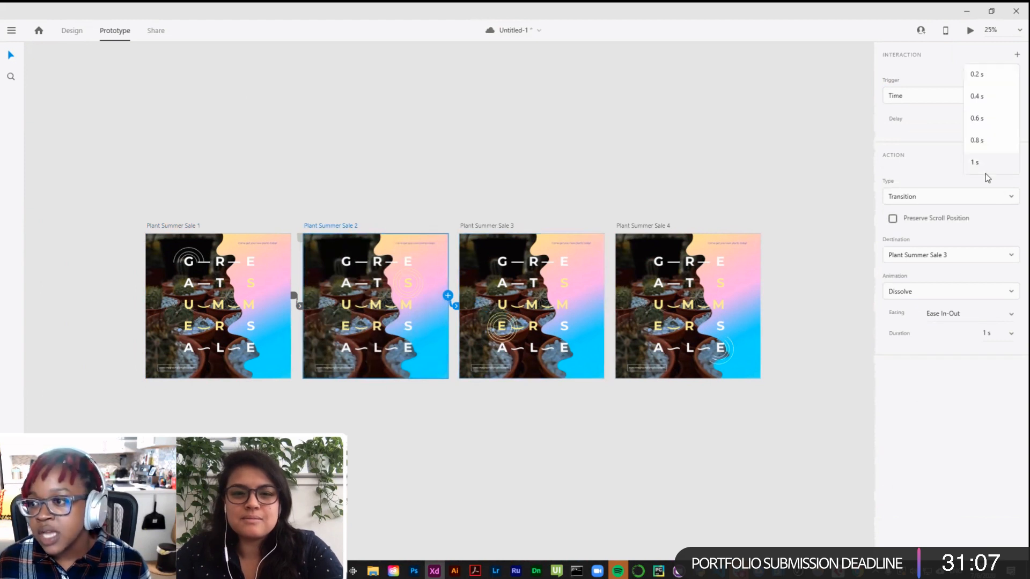
click(984, 172)
click(580, 288)
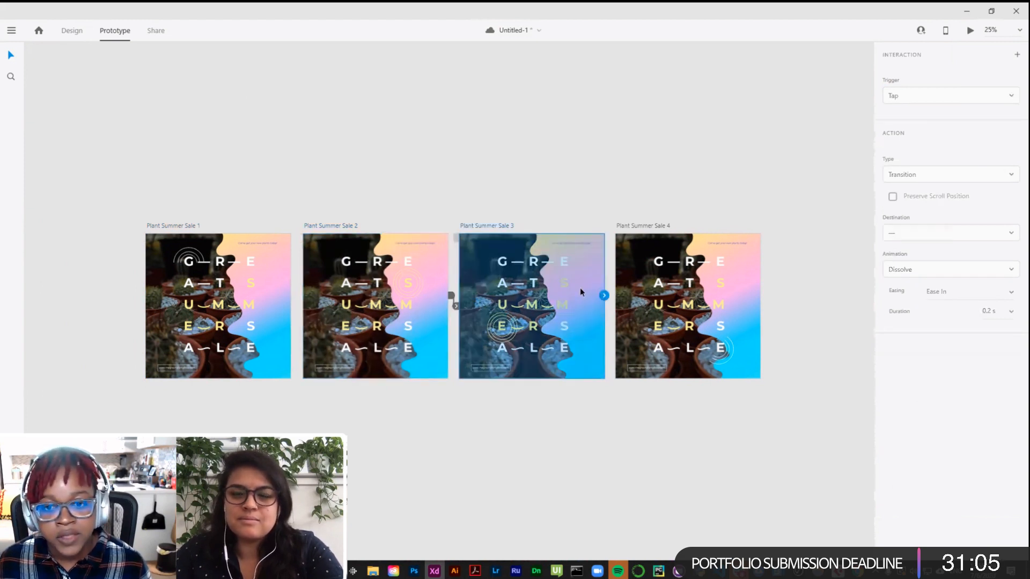
drag(599, 297, 717, 233)
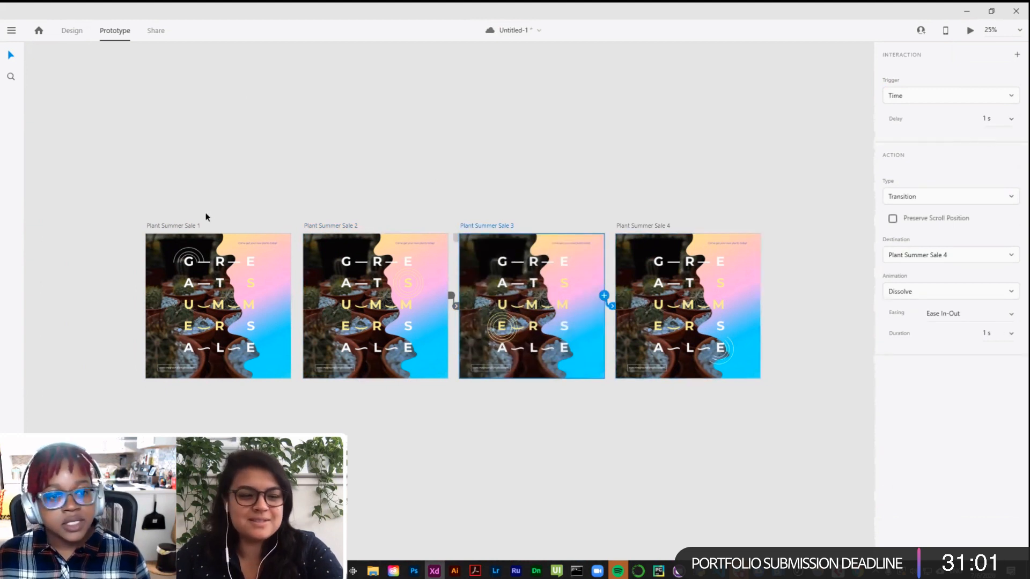
Step: Review the Plant Summer Sale 1 interaction and inspect the layers of the ring groups in the first two artboards
click(198, 228)
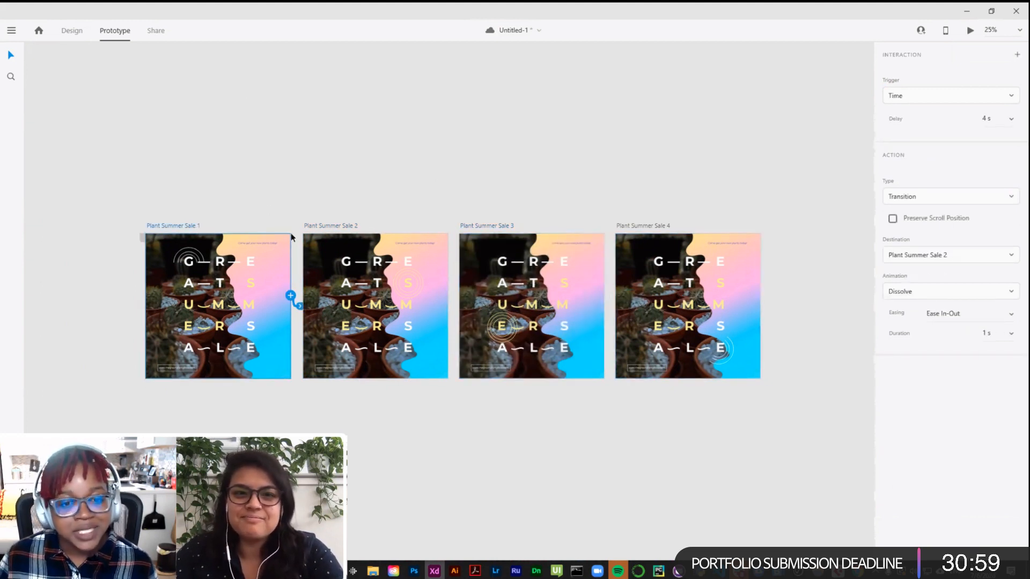
click(269, 155)
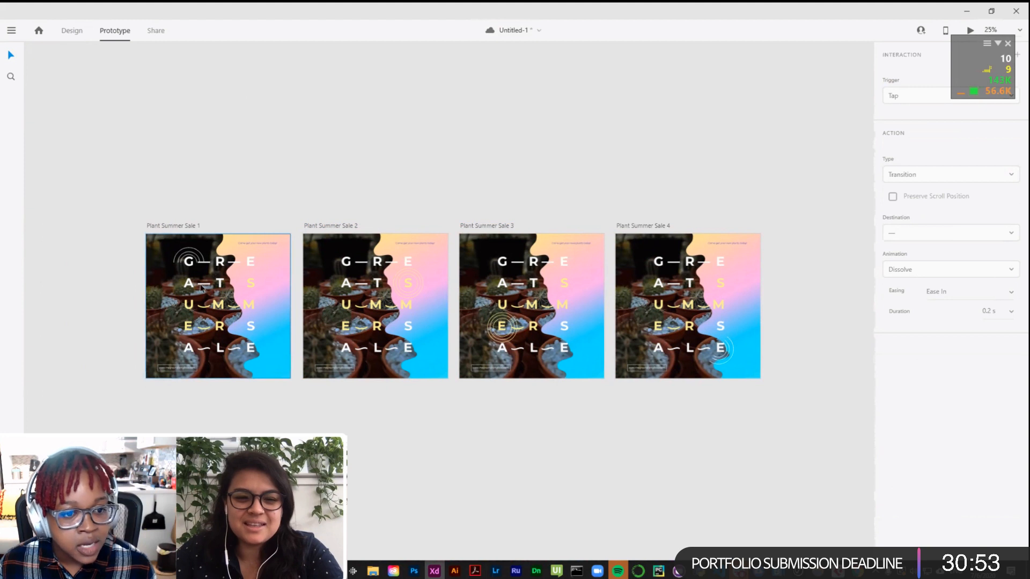
click(189, 256)
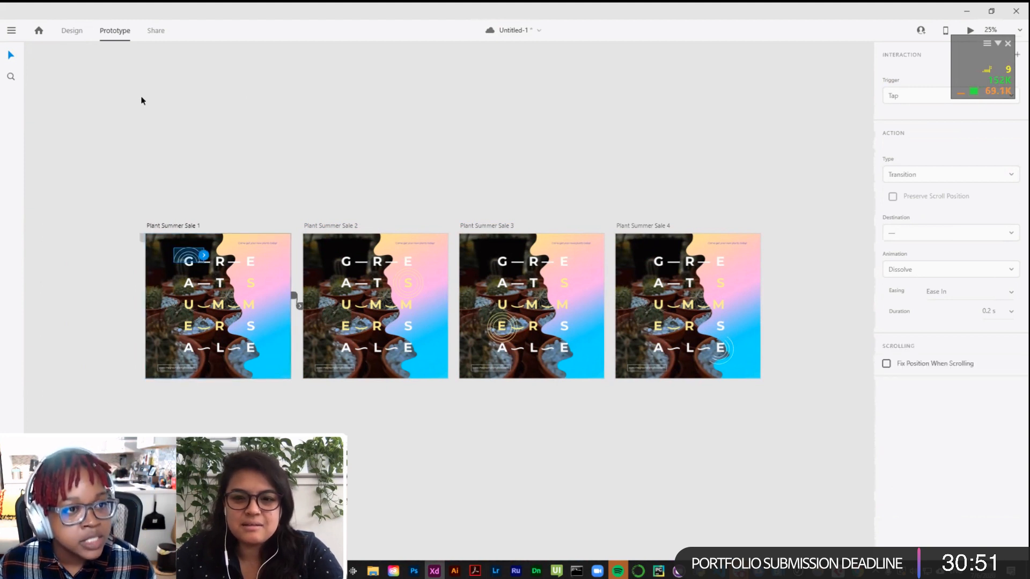
click(72, 31)
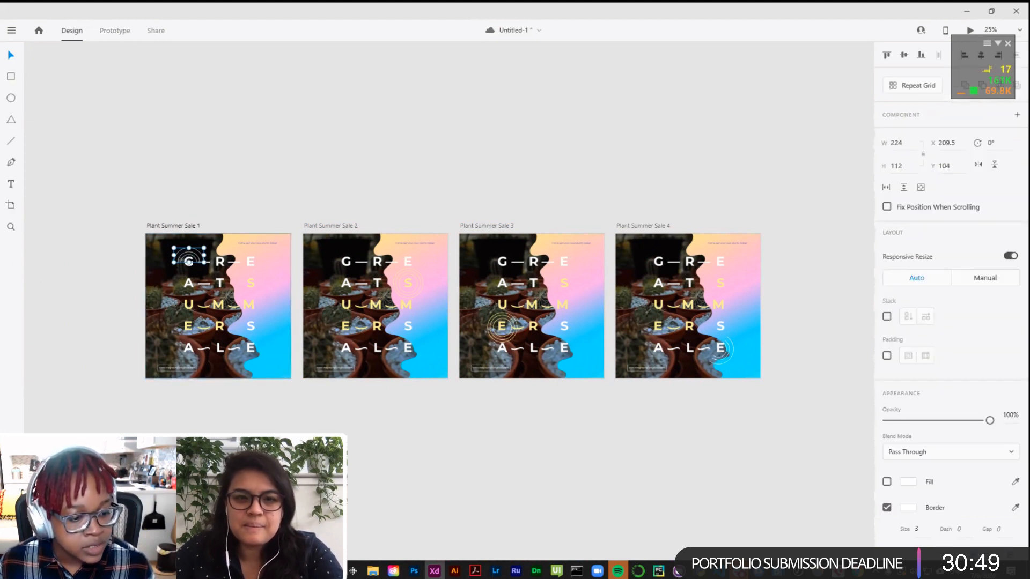
key(ctrl+y)
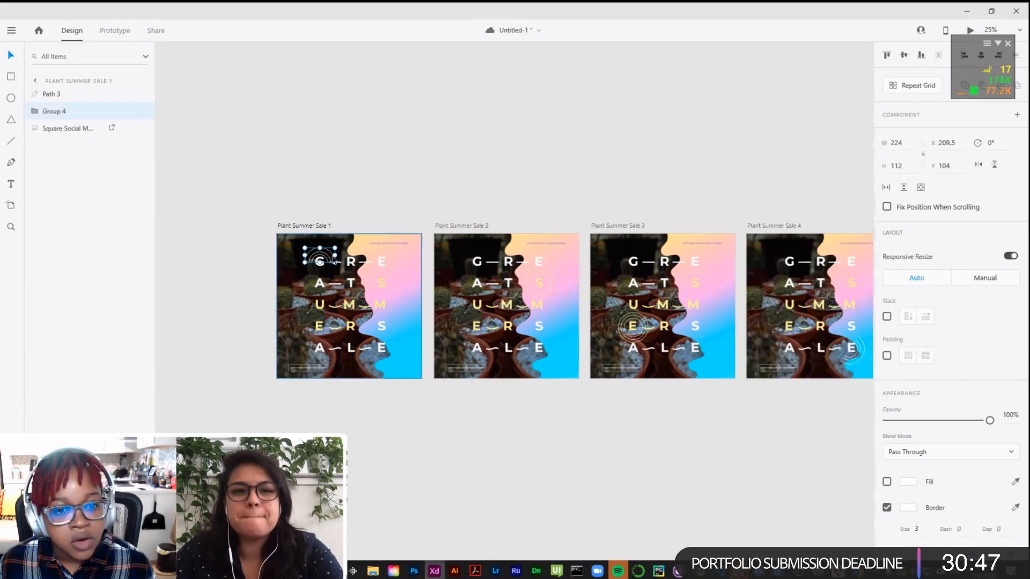
click(533, 277)
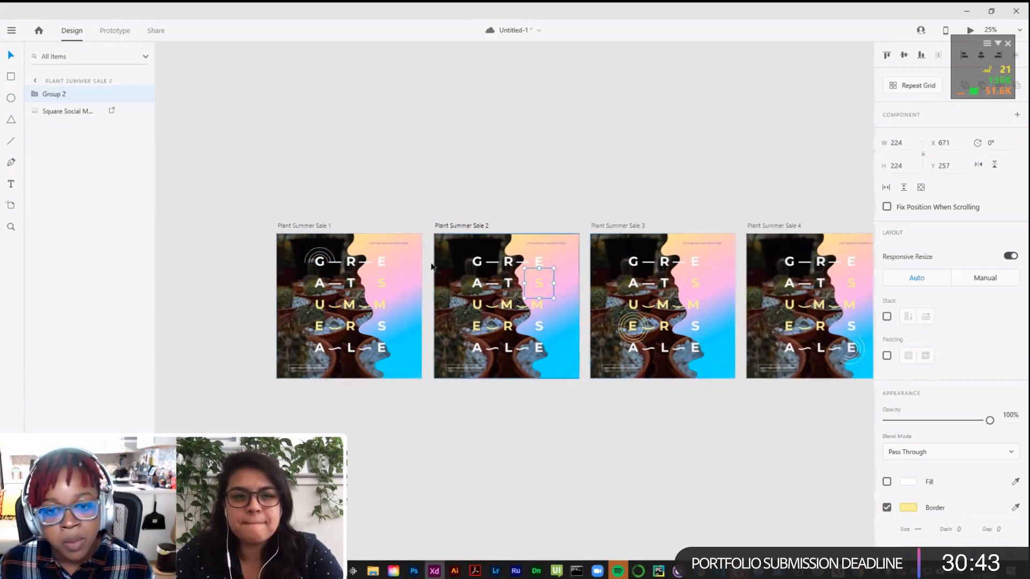
click(332, 256)
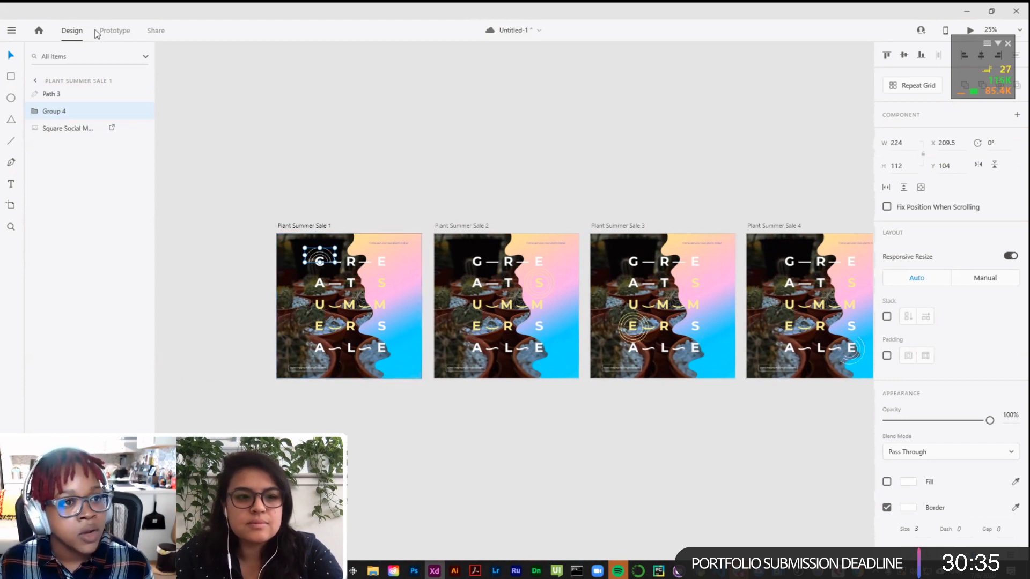
Step: Return to Prototype mode, make Plant Summer Sale 1 the home artboard, and play the linked sequence in a preview
click(115, 31)
drag(331, 167, 281, 168)
click(223, 240)
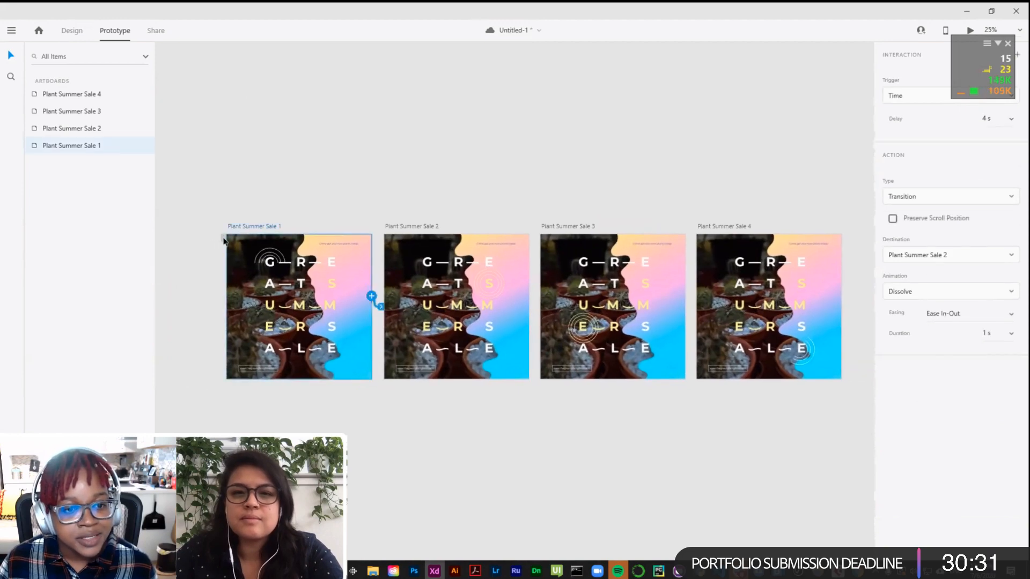
click(434, 177)
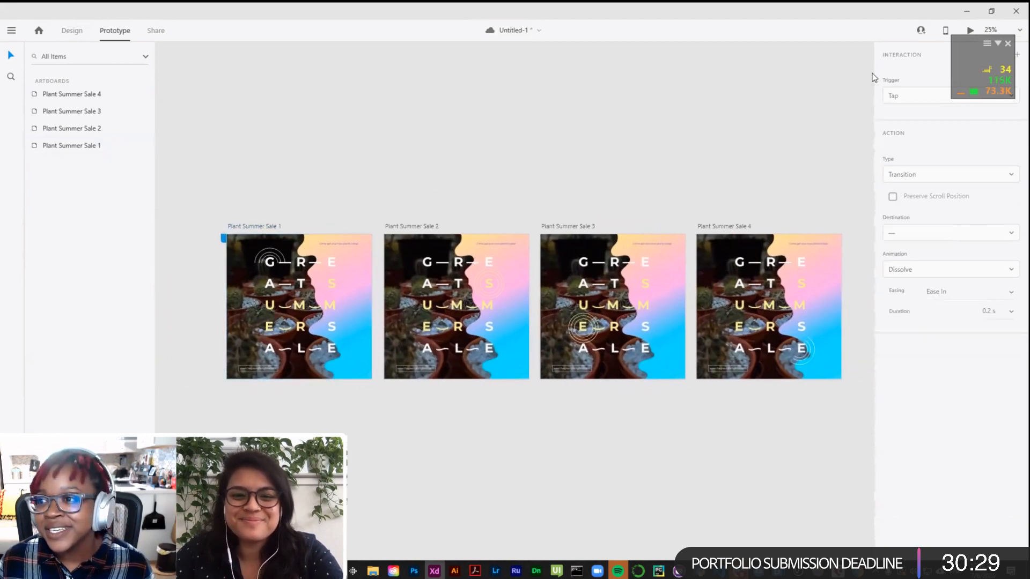
click(969, 30)
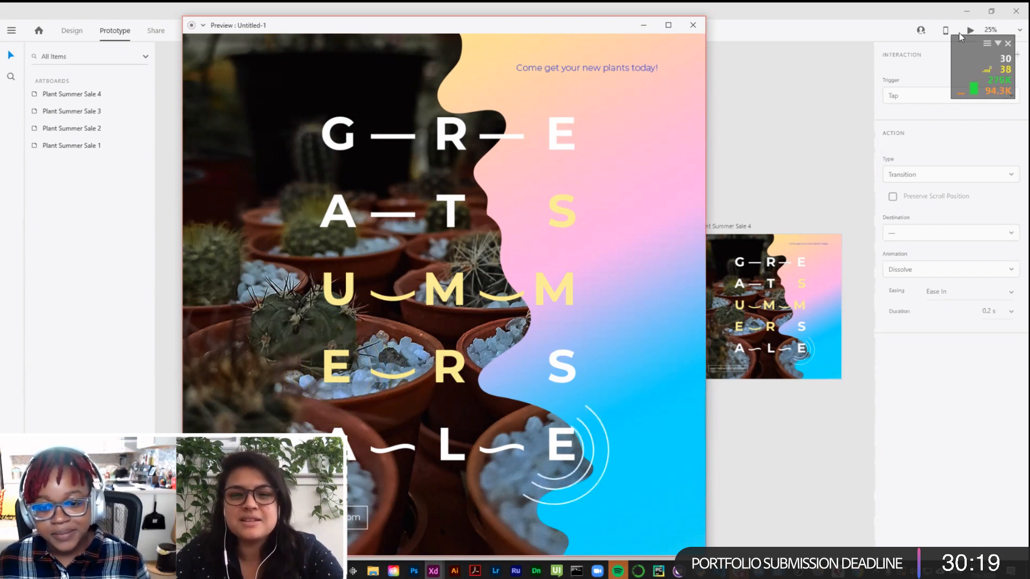
click(693, 26)
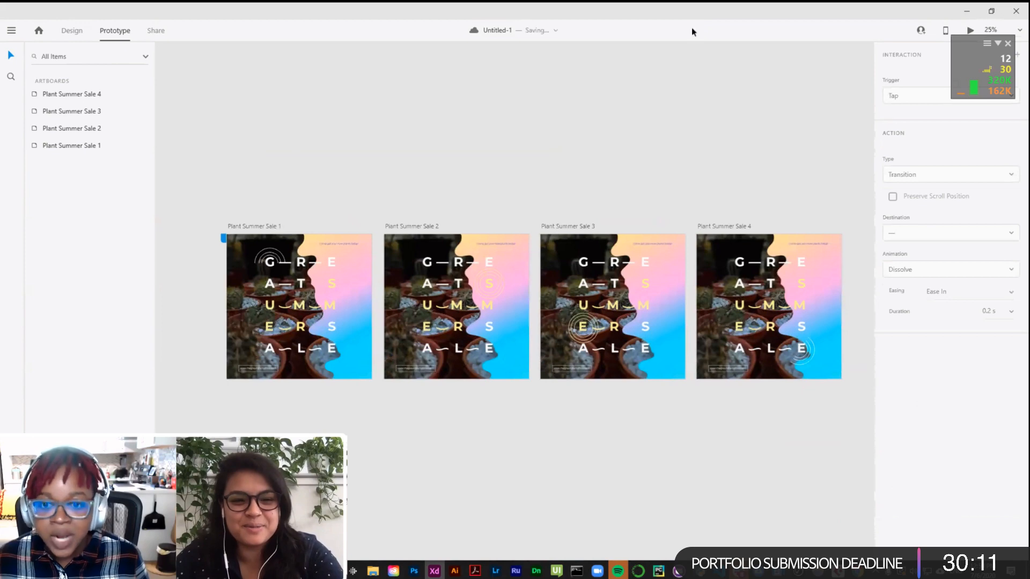
Step: Set the border size of the white arc group around the G in Plant Summer Sale 1 to 10 in Design mode
key(ctrl+equal)
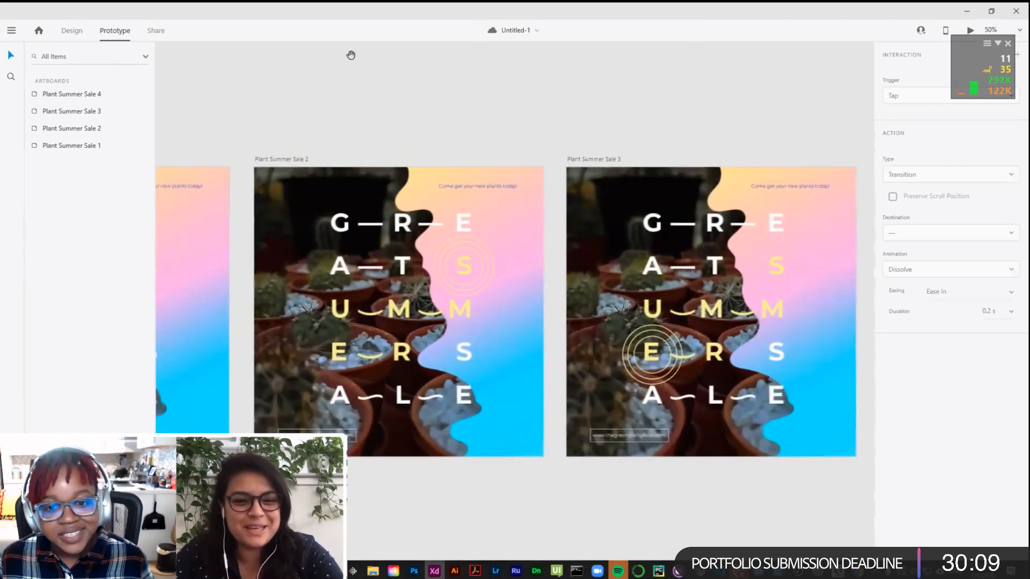
drag(432, 110, 674, 96)
drag(448, 129, 504, 129)
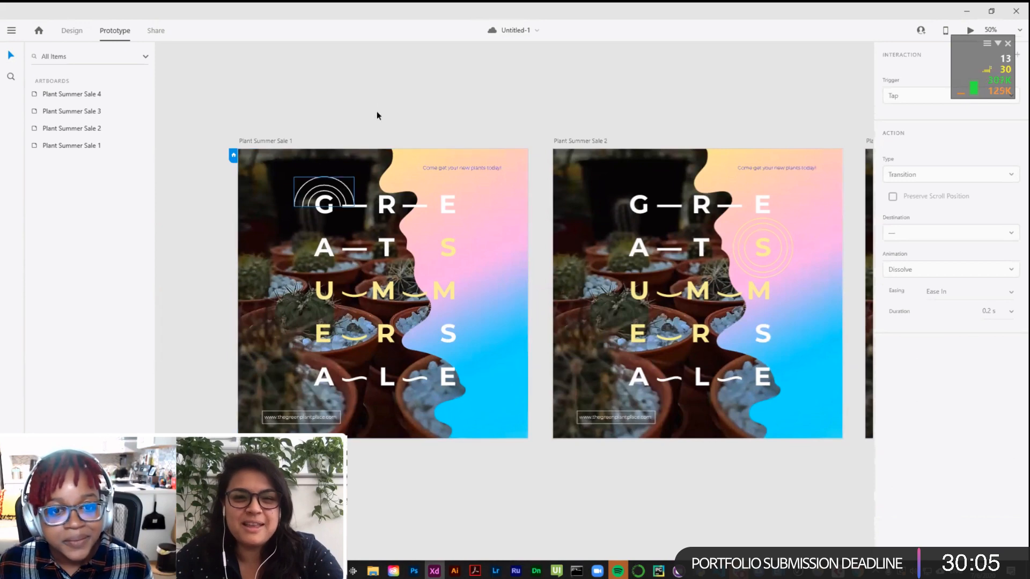
click(345, 187)
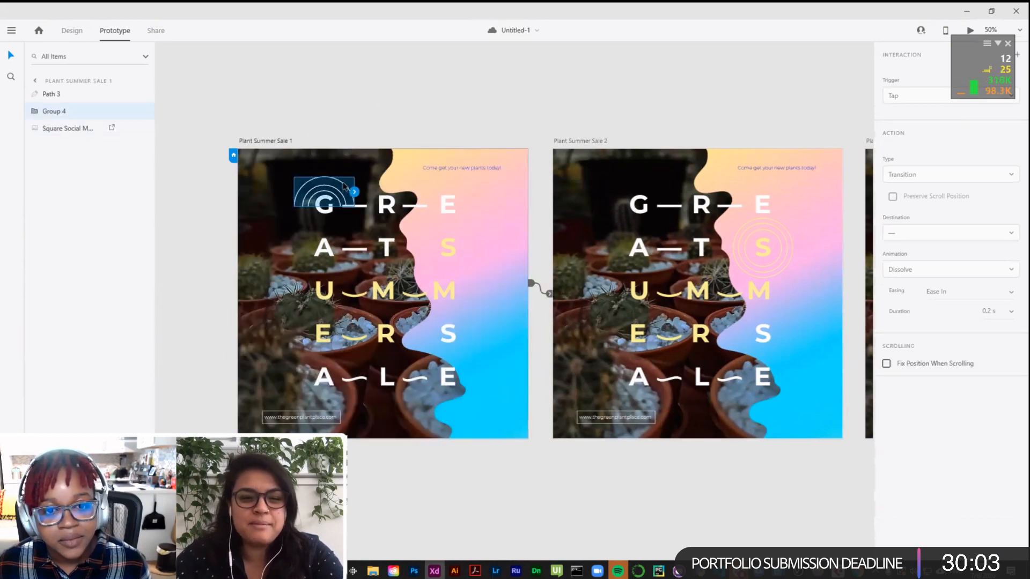
click(74, 31)
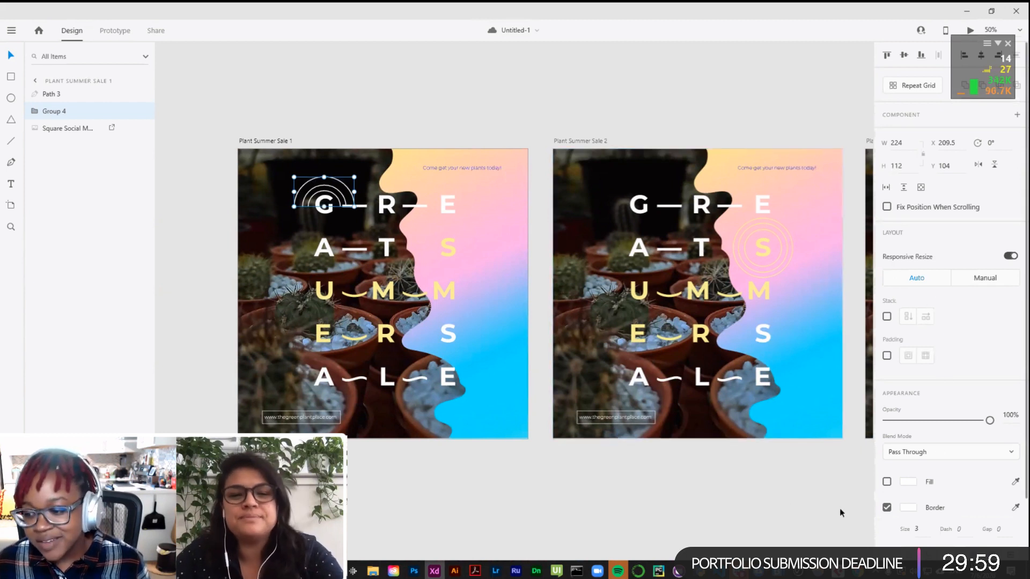
text(10)
key(Return)
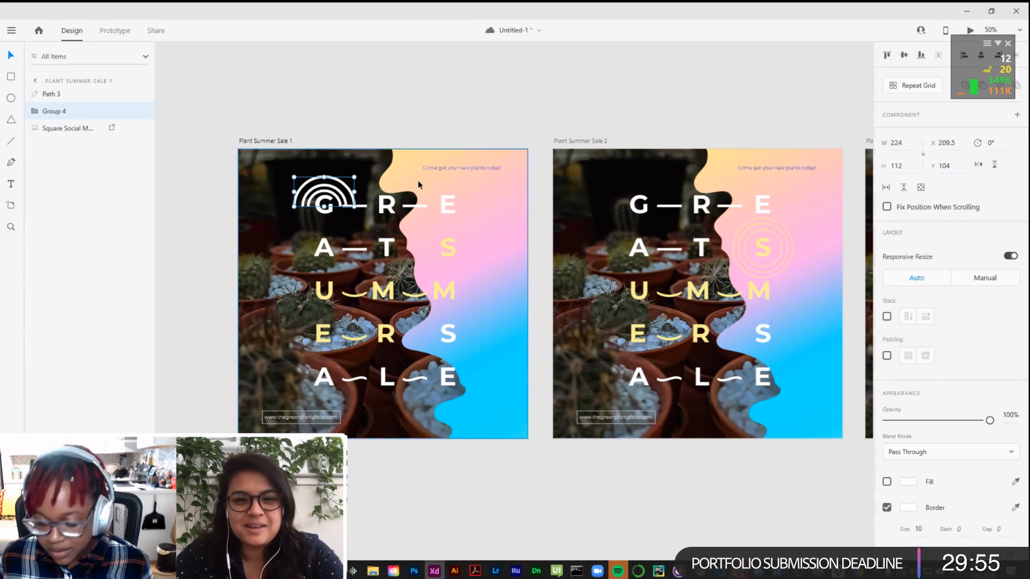
Step: Nudge the white arc group 6 px to the right and enlarge it outward from its upper-left corner to 244 × 122
key(Right)
key(Right)
key(Right)
key(Right)
key(Right)
key(Right)
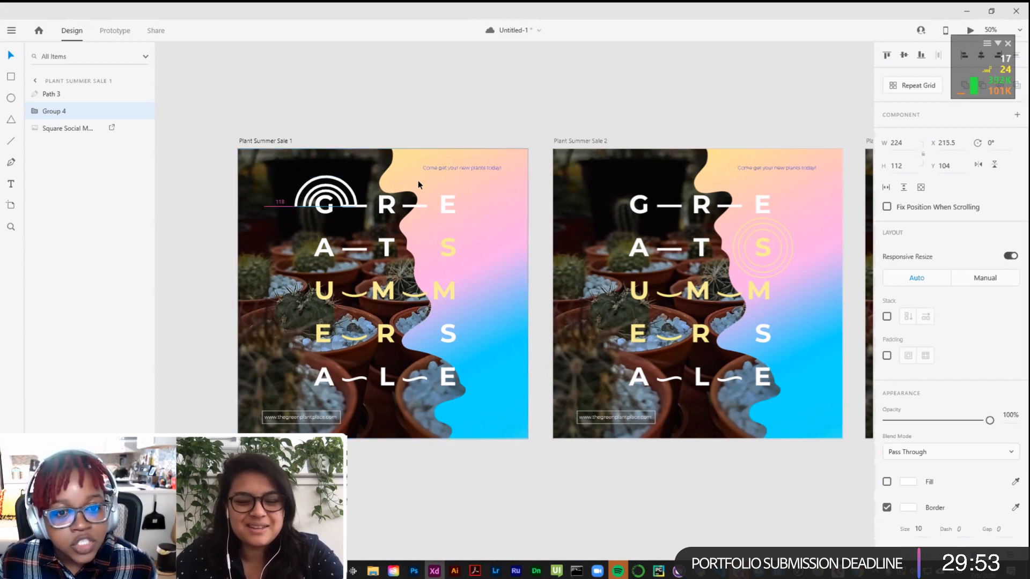
drag(294, 175, 289, 173)
click(366, 131)
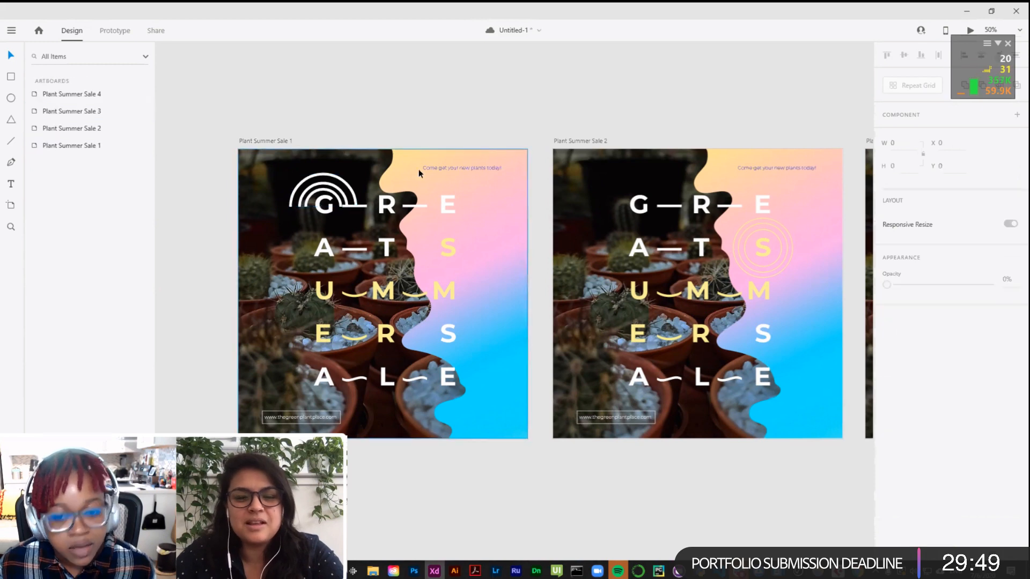
Step: Shift the arcs slightly right, scale them up to about 261 × 131, and widen their right side slightly over the dash beside the G
key(ctrl+equal)
key(ctrl+equal)
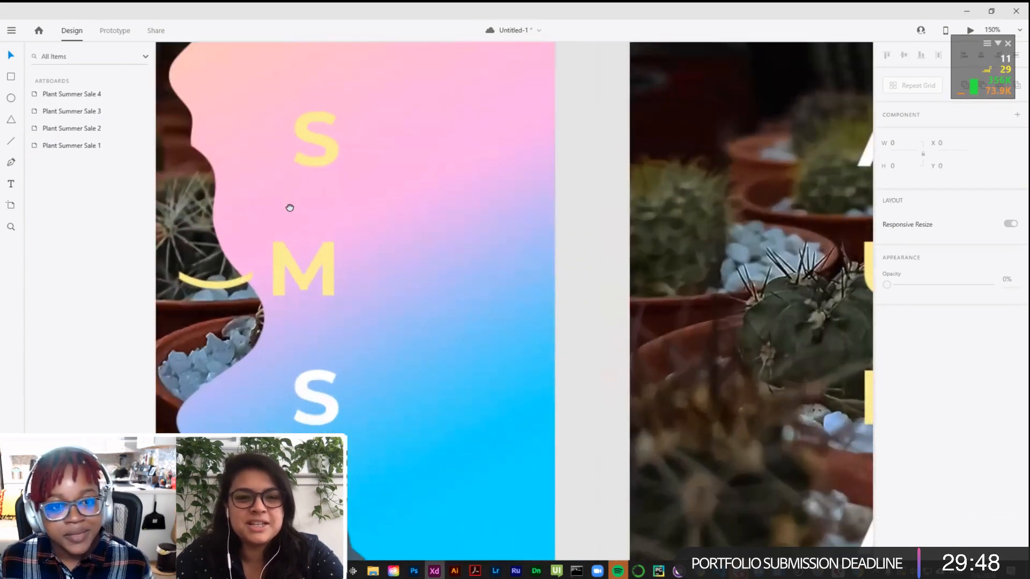
drag(289, 208, 705, 429)
click(452, 227)
drag(452, 227, 459, 227)
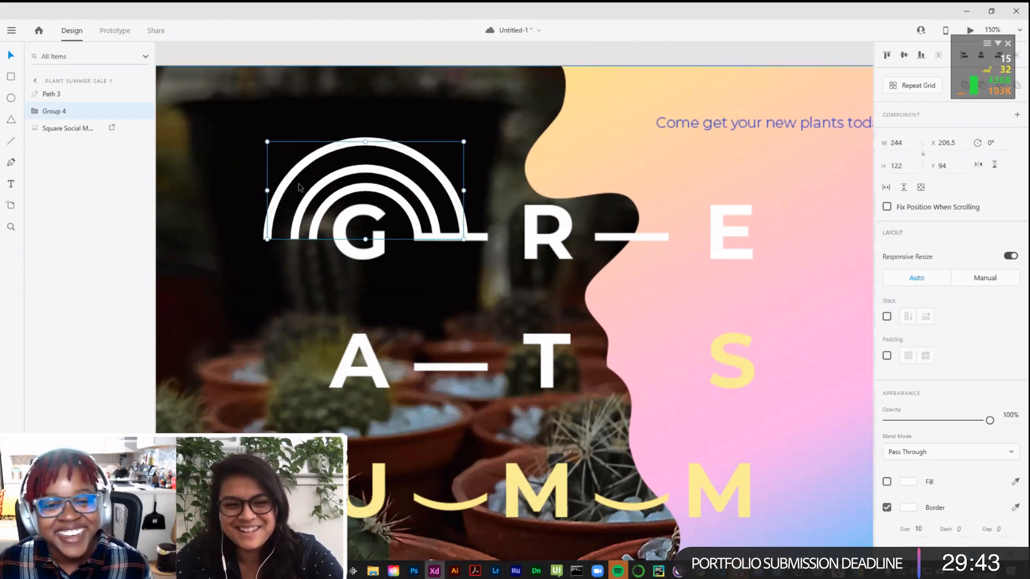
drag(267, 141, 253, 134)
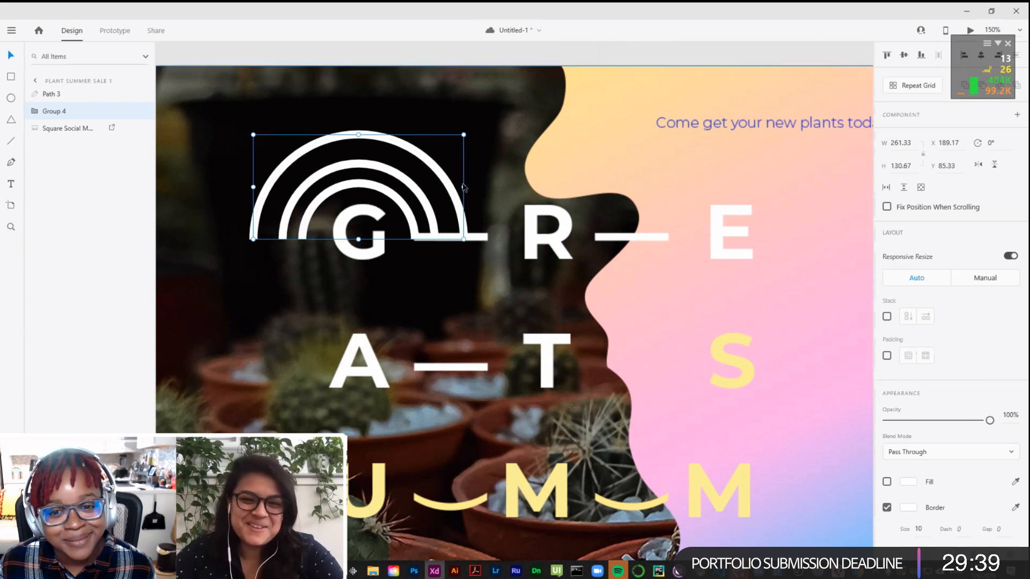
drag(463, 188, 470, 186)
click(494, 108)
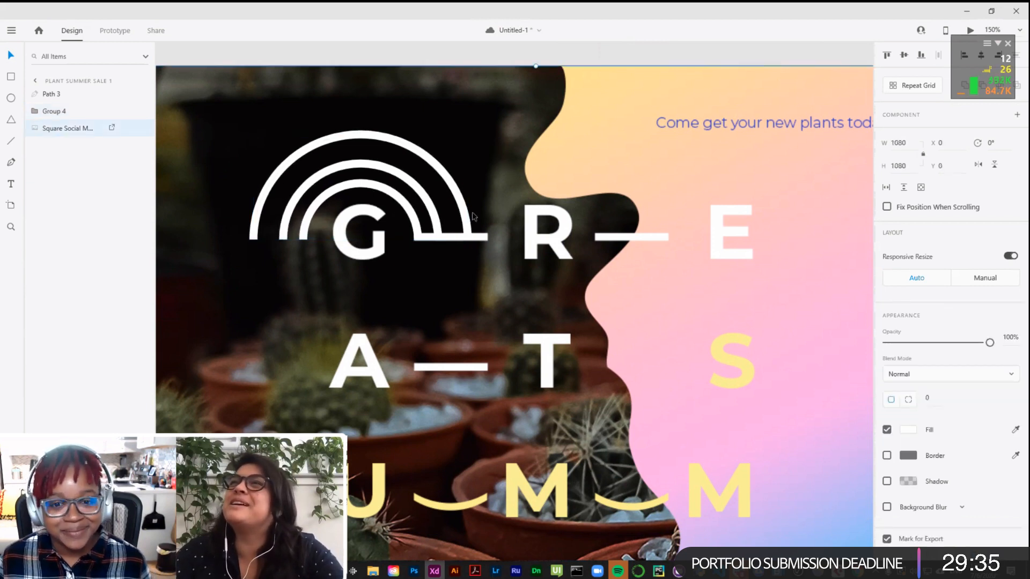
Step: Lock the background image on the Plant Summer Sale 2 artboard
key(ctrl+minus)
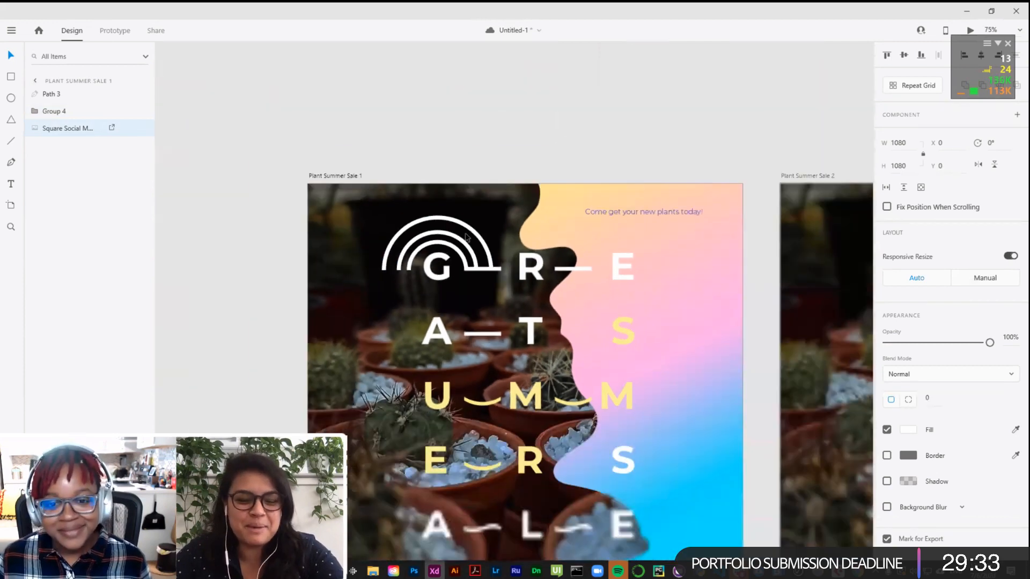
drag(465, 162, 331, 109)
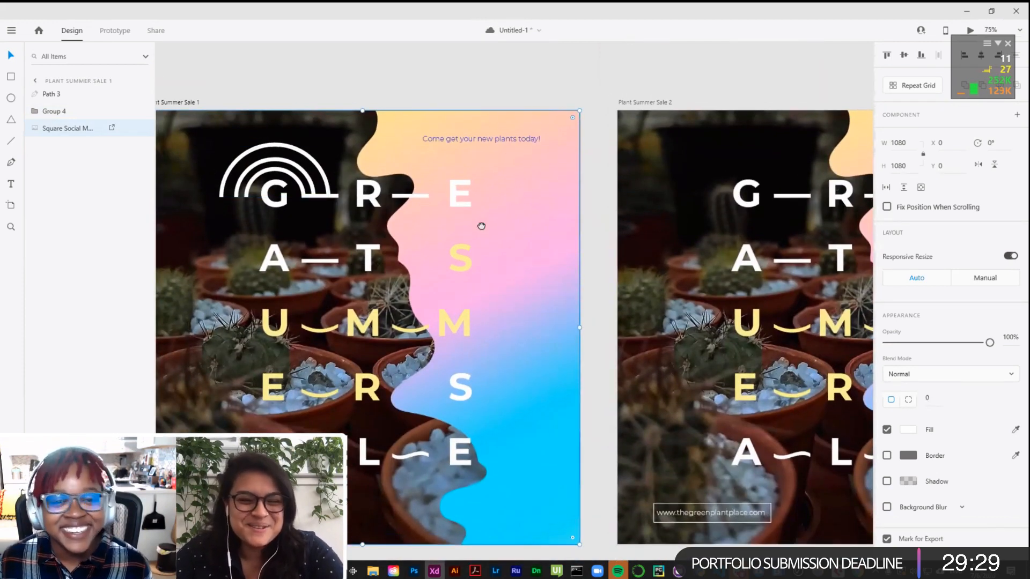
scroll(478, 222, right, 10)
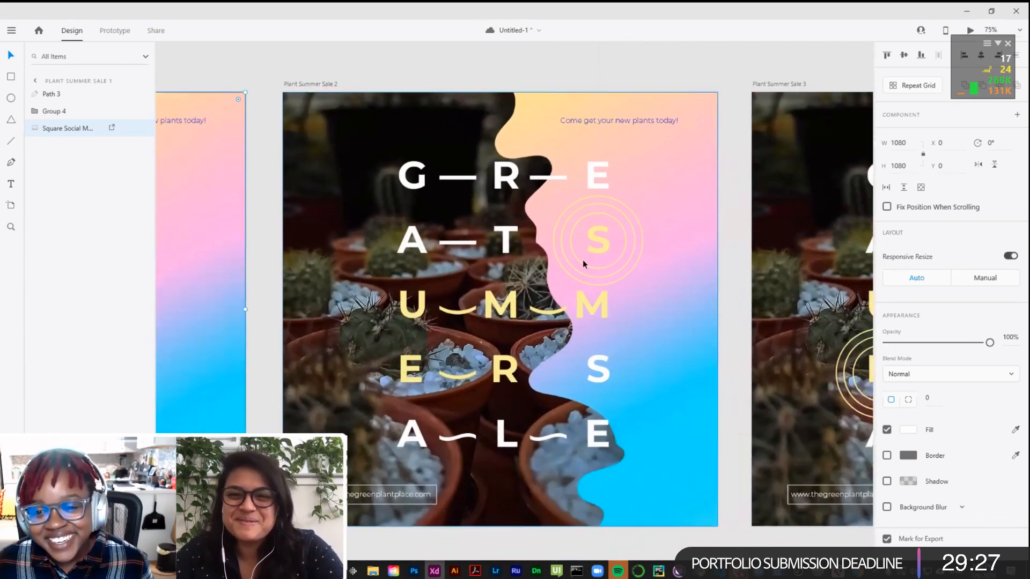
click(579, 263)
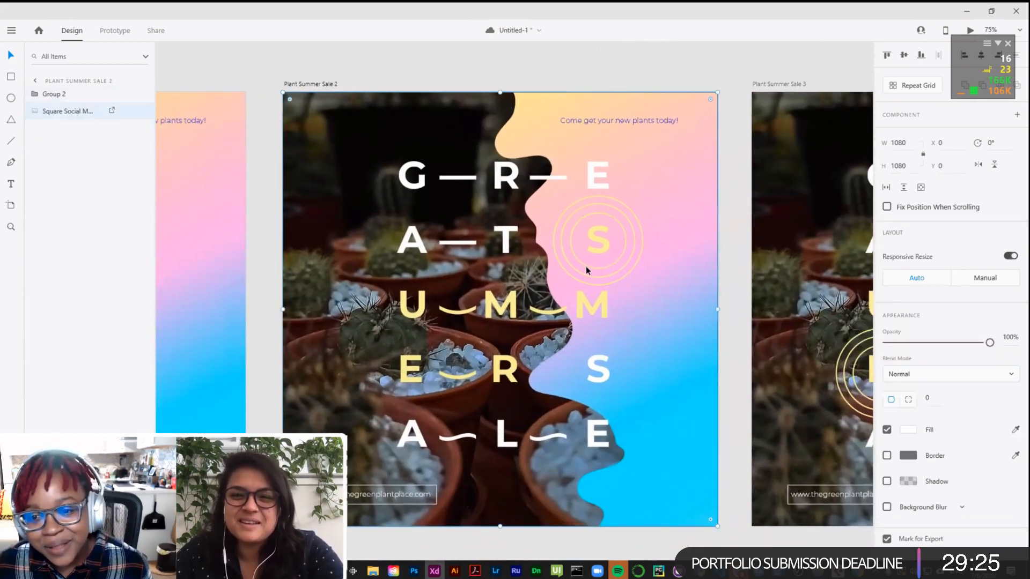
drag(588, 267, 681, 278)
key(Delete)
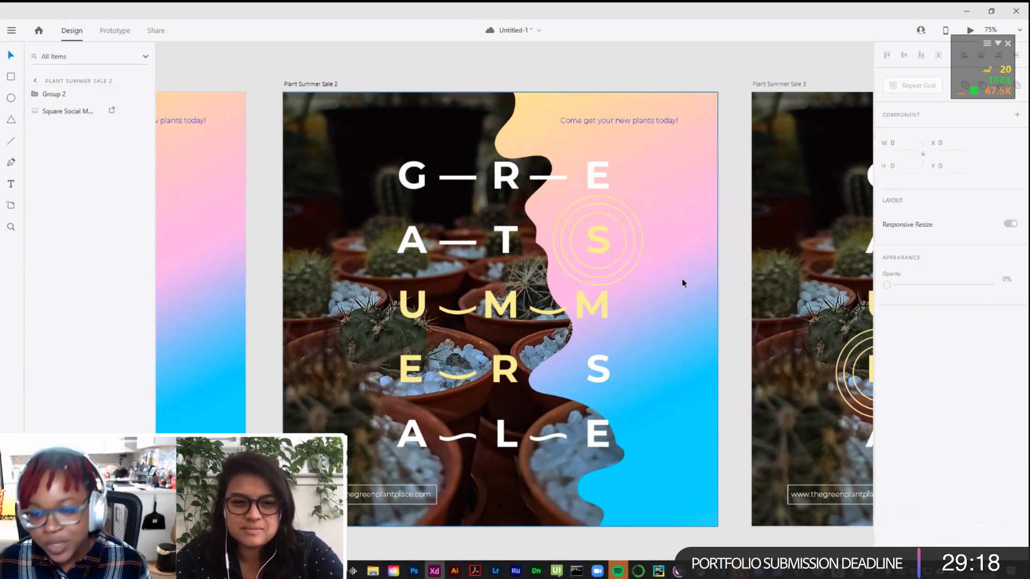
click(628, 269)
click(735, 269)
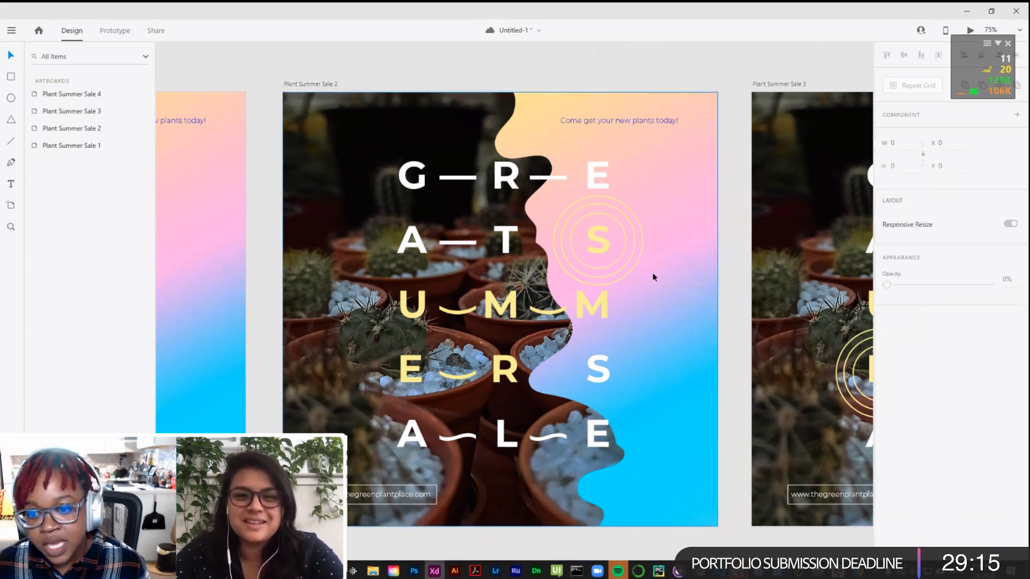
click(663, 285)
right_click(662, 285)
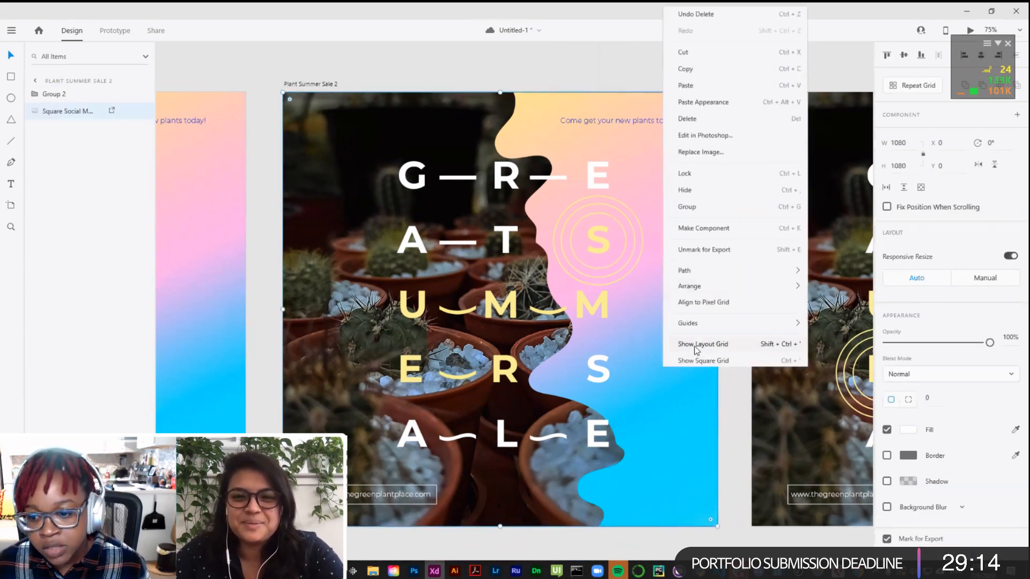
click(692, 170)
click(729, 292)
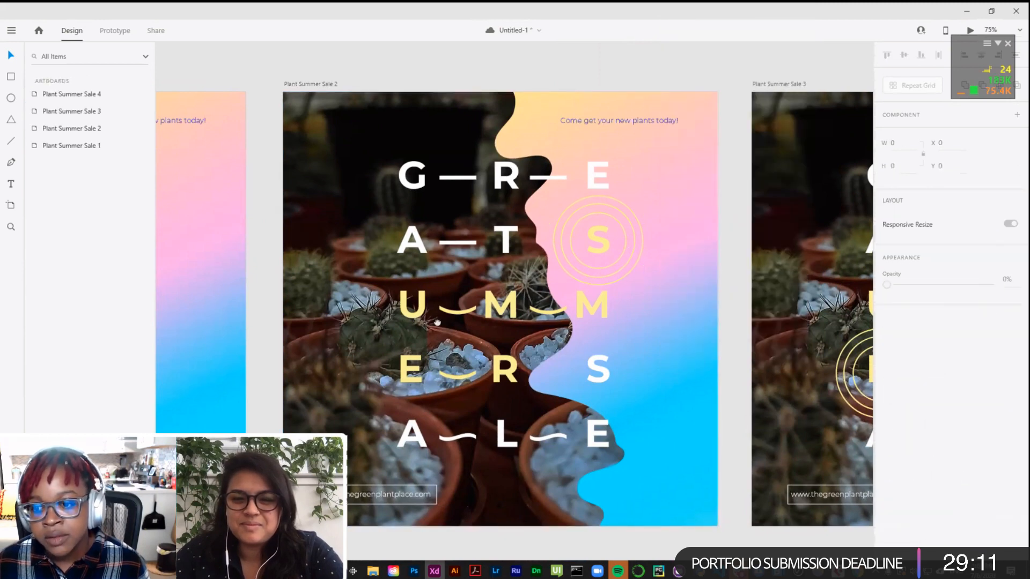
Step: Lock the background images on the Plant Summer Sale 3 and Plant Summer Sale 4 artboards
scroll(542, 262, right, 5)
right_click(542, 262)
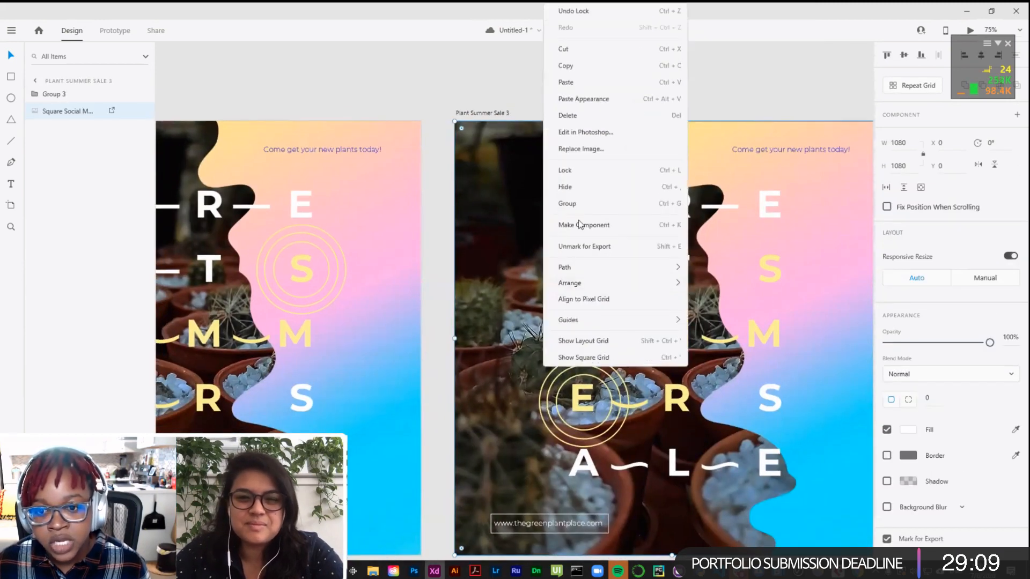
click(580, 168)
click(643, 116)
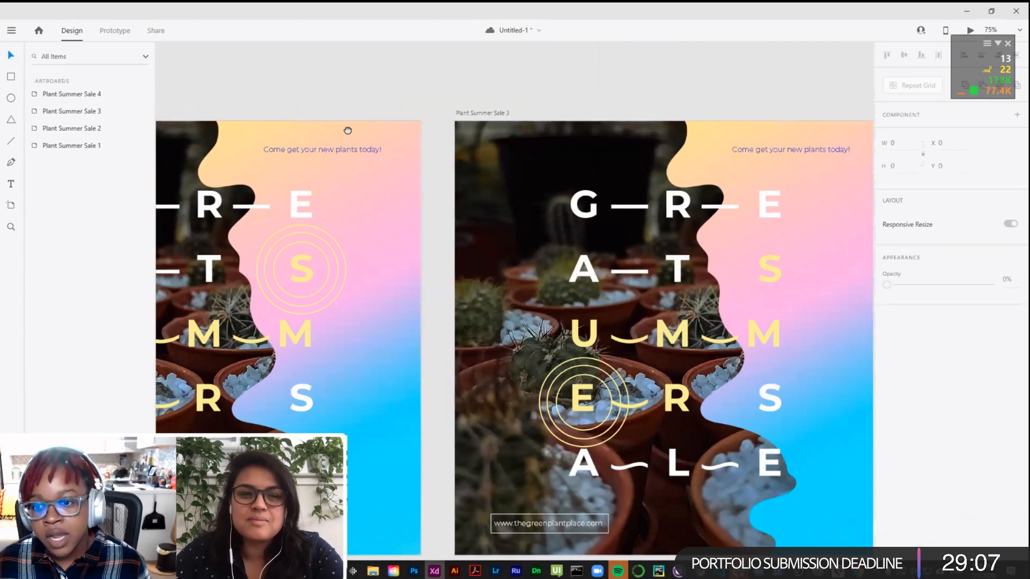
scroll(295, 176, right, 5)
click(436, 205)
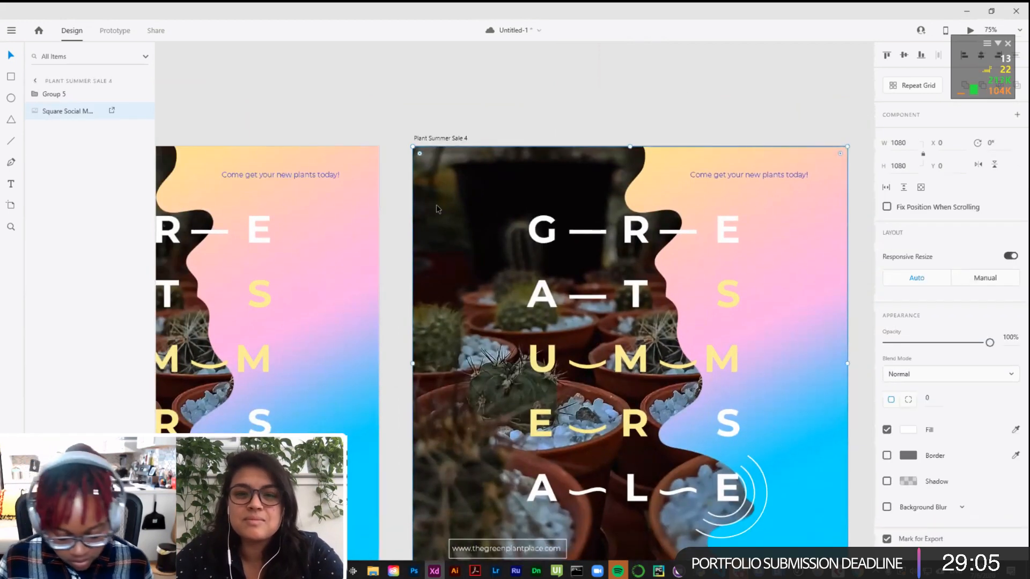
click(534, 91)
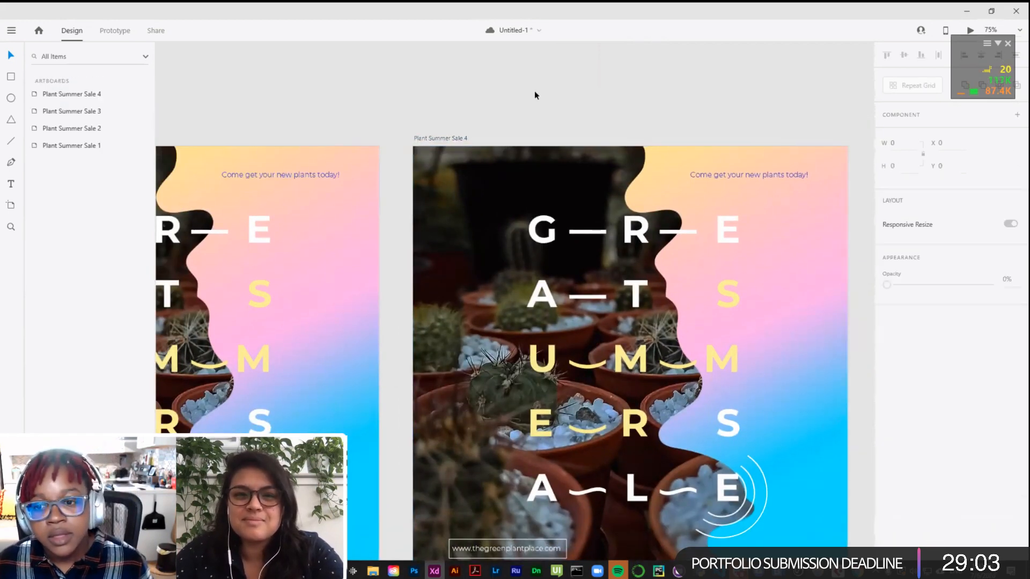
Step: Set the border size of the yellow ring group around the E in Plant Summer Sale 3 to 8
drag(385, 258, 665, 169)
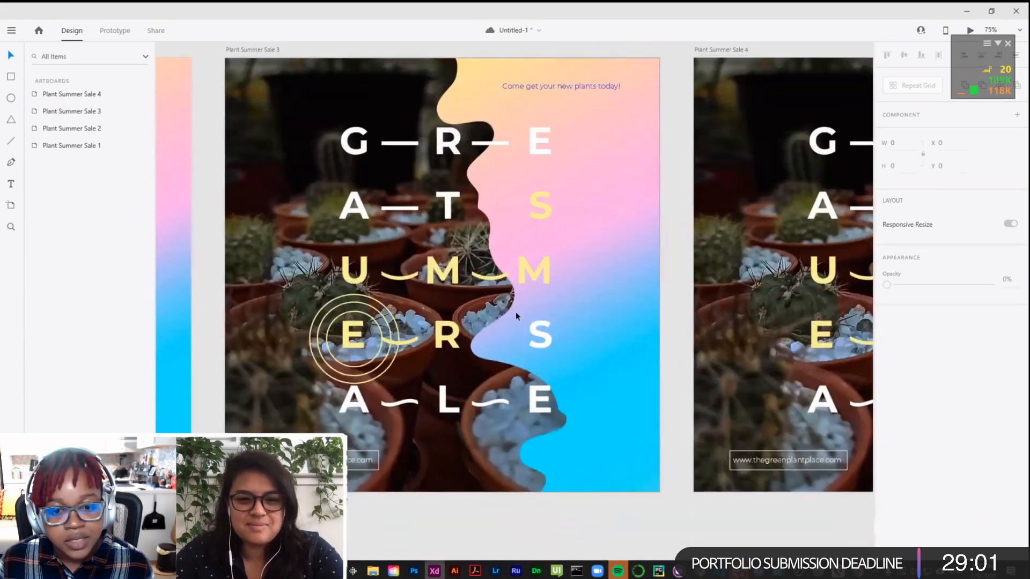
click(378, 324)
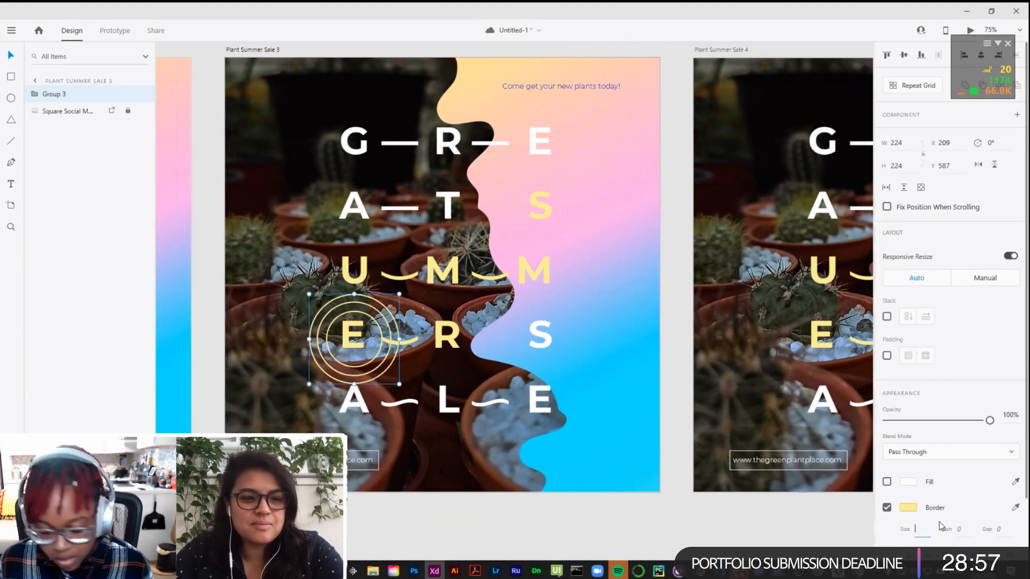
text(3)
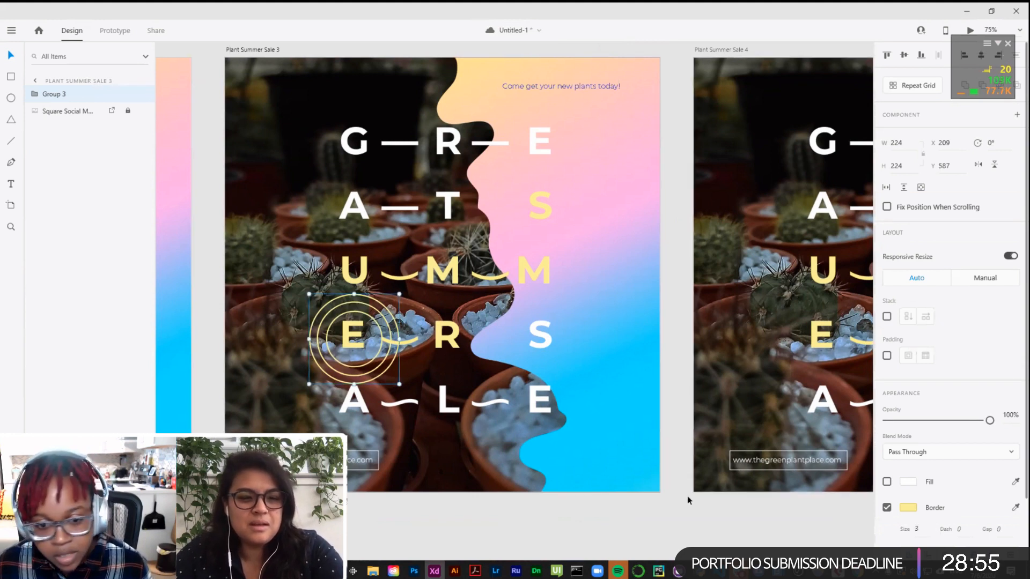
click(922, 529)
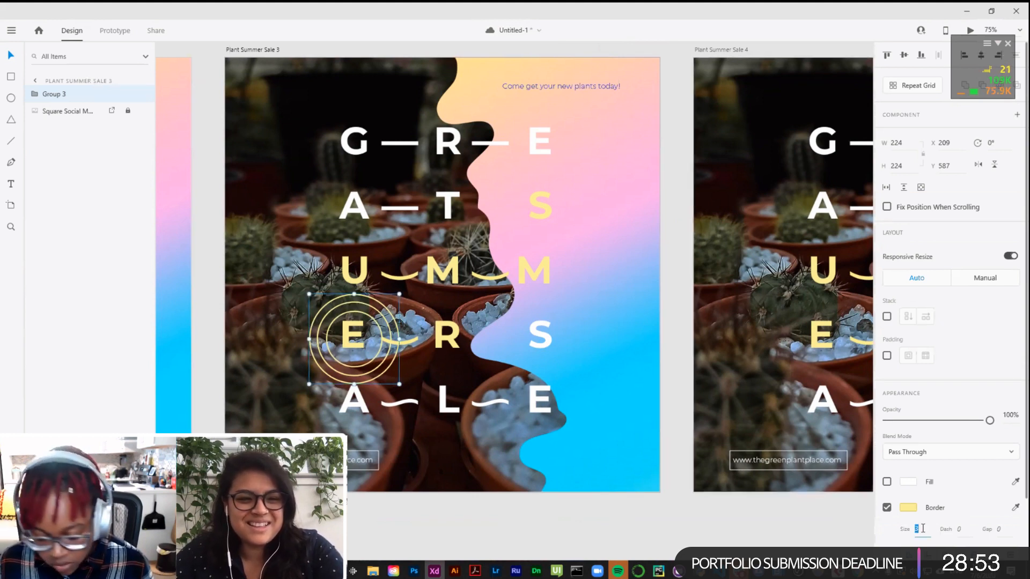
text(8)
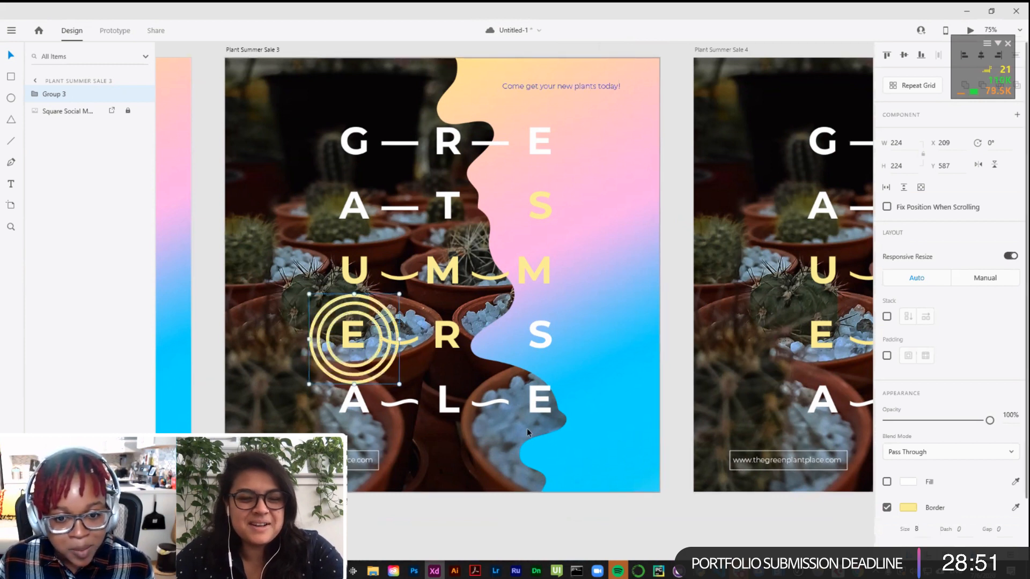
click(661, 353)
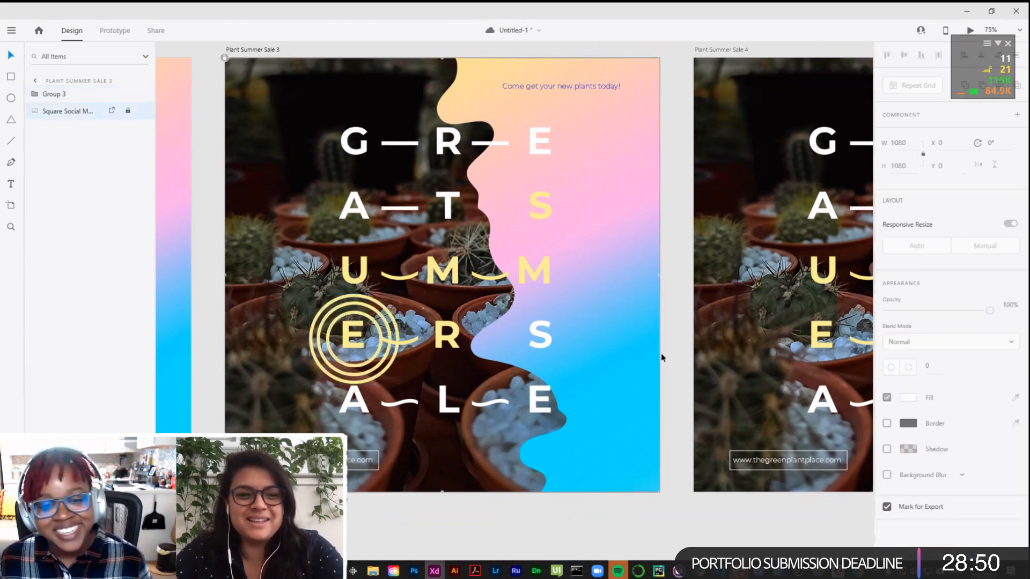
Step: Nudge the yellow ring group in Plant Summer Sale 3 up to Y 578 and slightly right to X 210 to center it on the E
click(367, 366)
key(Up)
key(Up)
key(Up)
key(Up)
key(Up)
key(Up)
key(Up)
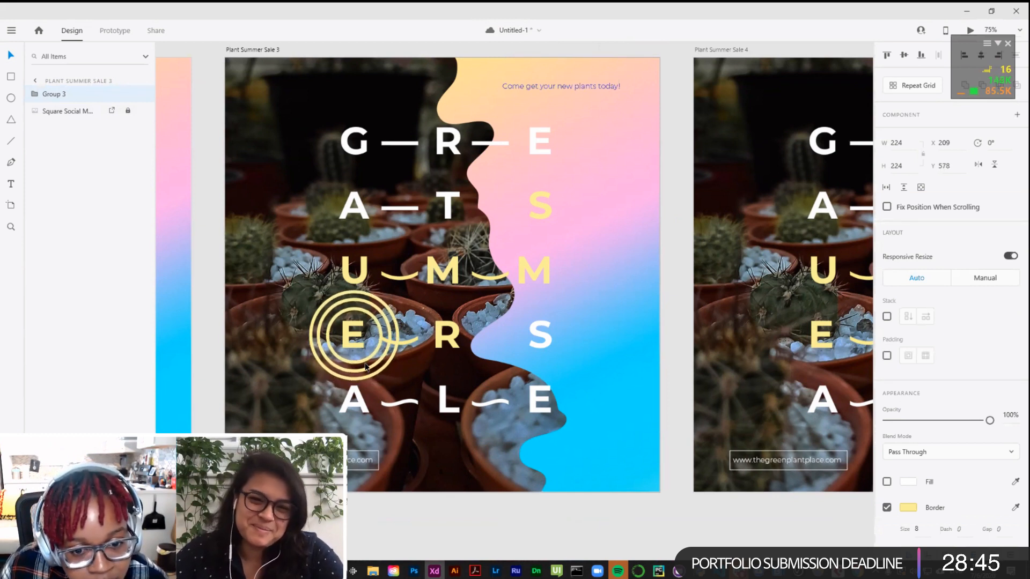
key(Left)
key(Left)
key(Left)
key(Left)
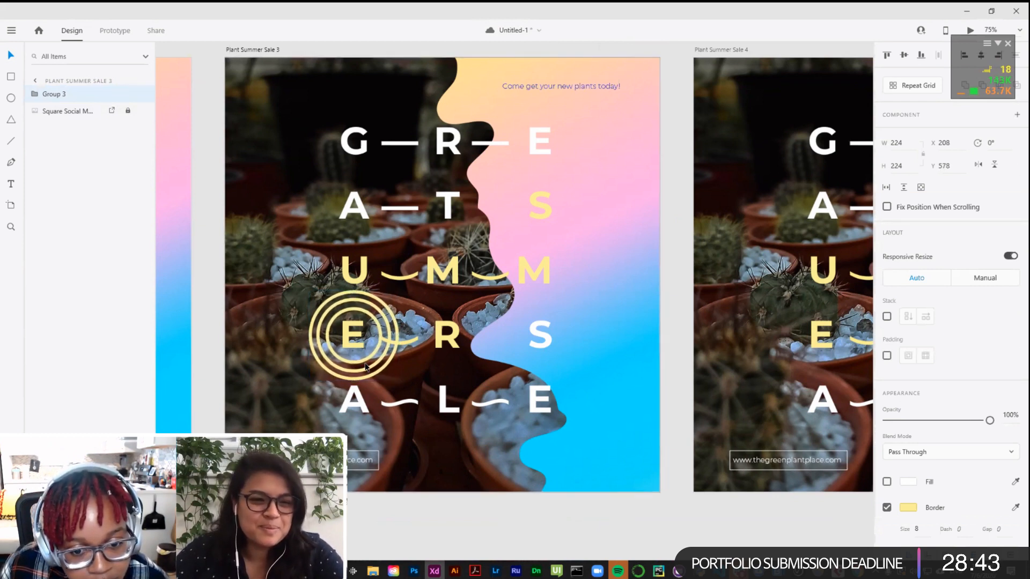
key(Right)
key(Right)
key(Right)
key(Right)
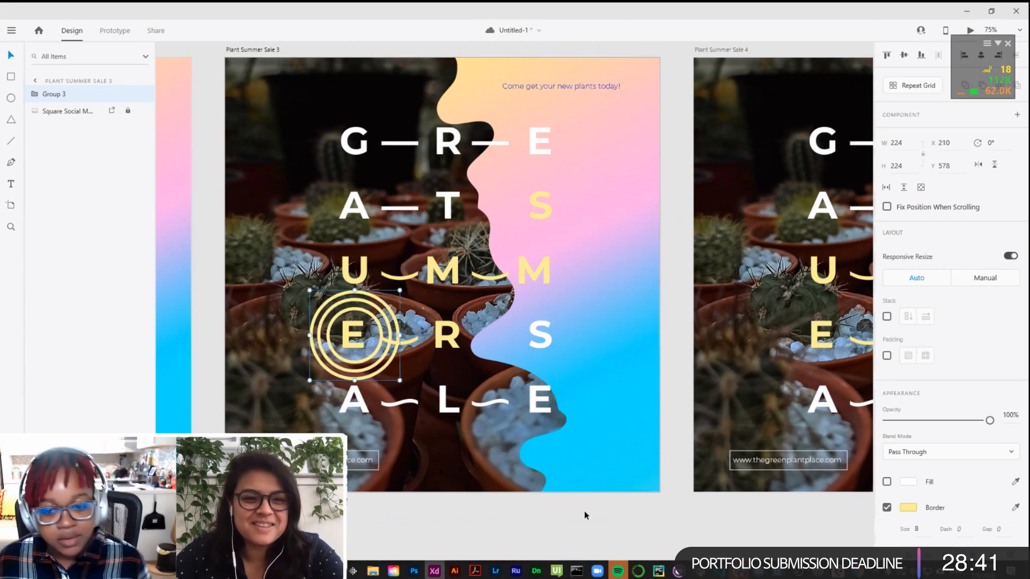
click(585, 511)
Step: Enlarge the white arc group around the last E in Plant Summer Sale 4 to about 372 × 186 and shift it slightly downward
key(ctrl+minus)
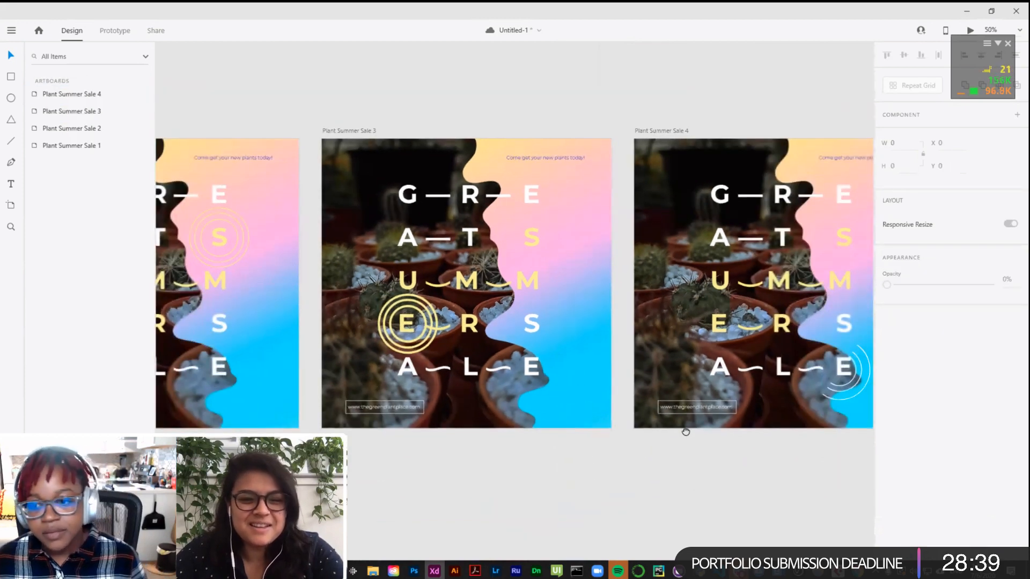
scroll(683, 427, right, 3)
click(718, 384)
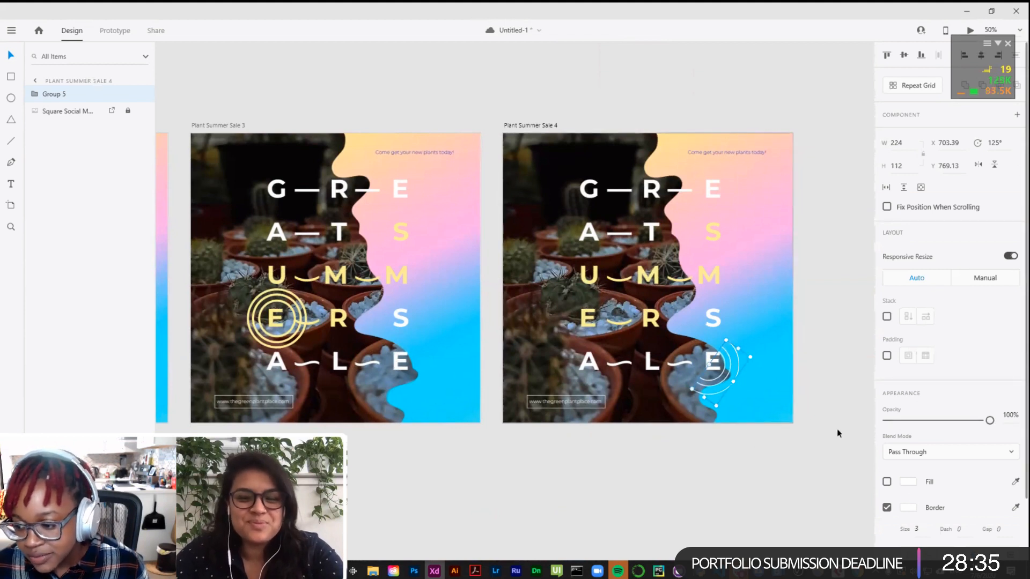
mouse_move(749, 356)
mouse_down()
mouse_move(804, 354)
mouse_move(754, 368)
mouse_up()
click(732, 377)
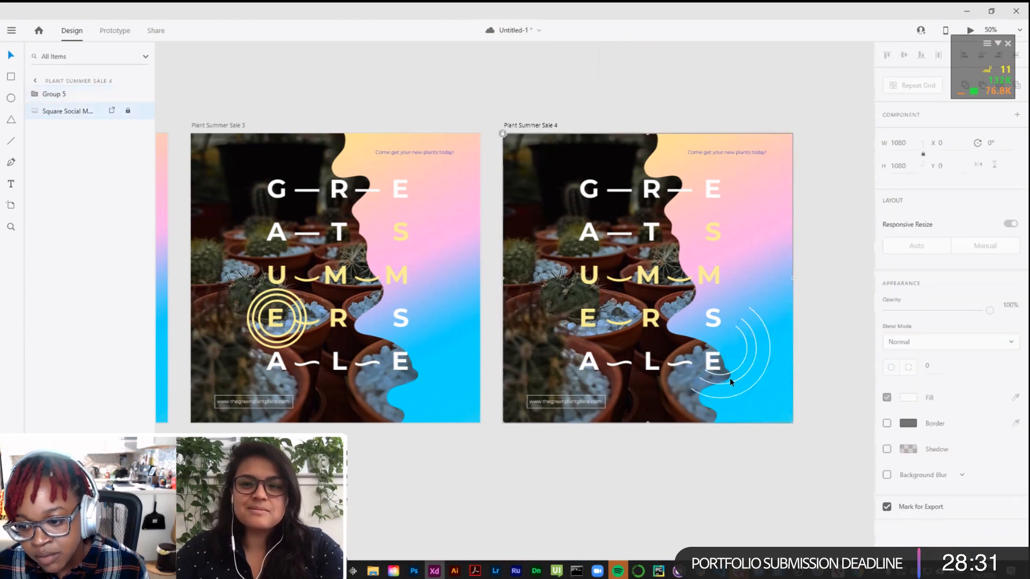
click(718, 384)
key(Escape)
mouse_move(728, 373)
mouse_down()
mouse_move(713, 382)
mouse_move(725, 387)
mouse_up()
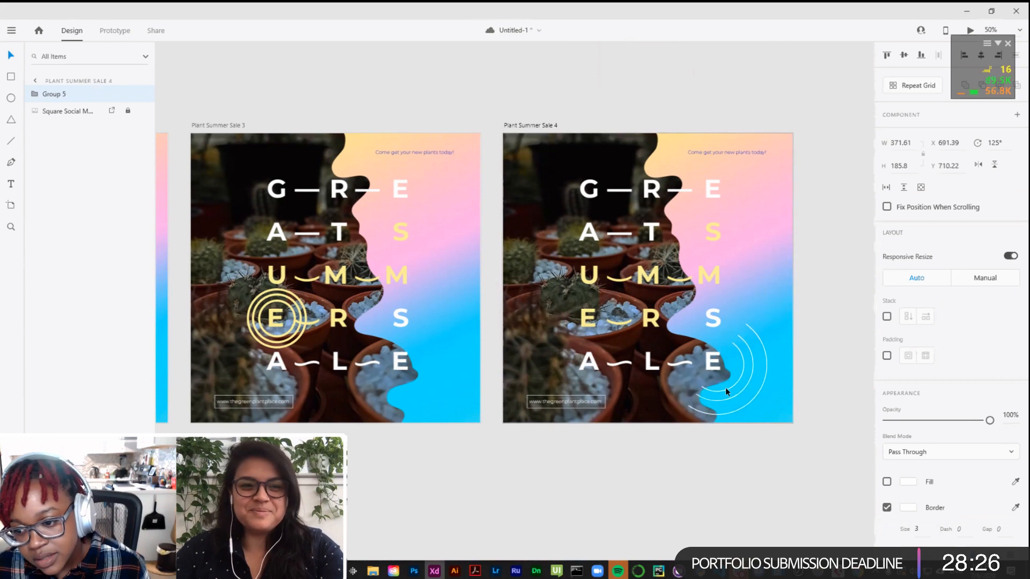
Step: Examine the Plant Summer Sale artboards side by side to compare the ring thickness and placement
click(825, 349)
key(ctrl+minus)
key(ctrl+minus)
key(ctrl+minus)
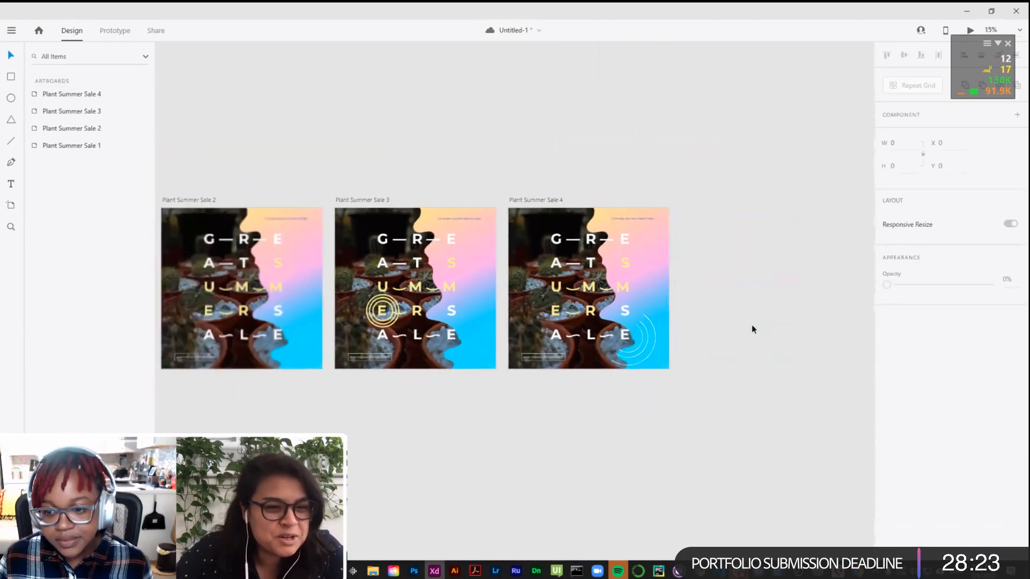
drag(524, 228, 631, 233)
key(ctrl+plus)
key(ctrl+plus)
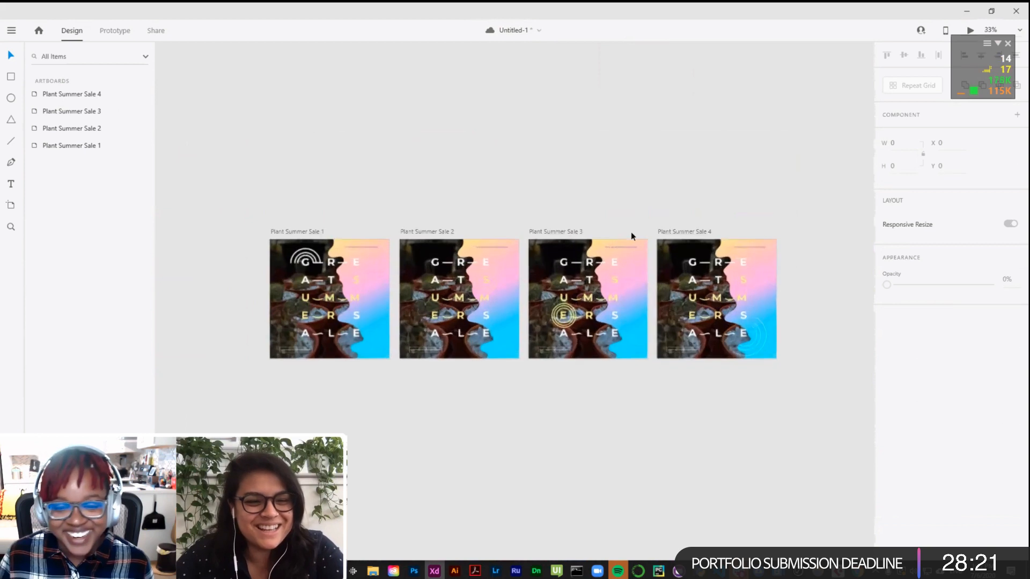
mouse_move(457, 182)
mouse_down()
mouse_move(503, 193)
mouse_move(429, 182)
mouse_move(457, 187)
mouse_up()
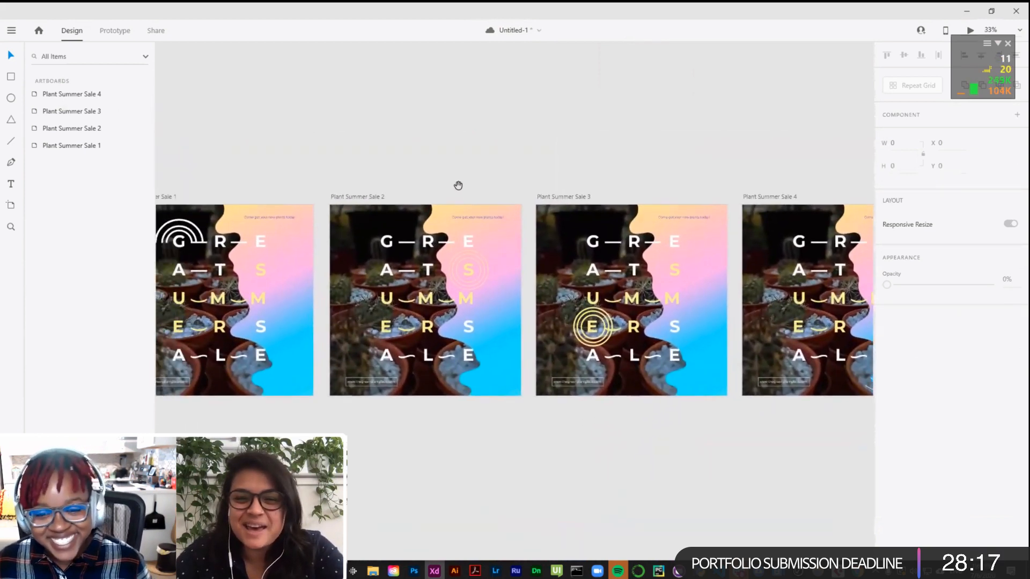
drag(414, 161, 481, 167)
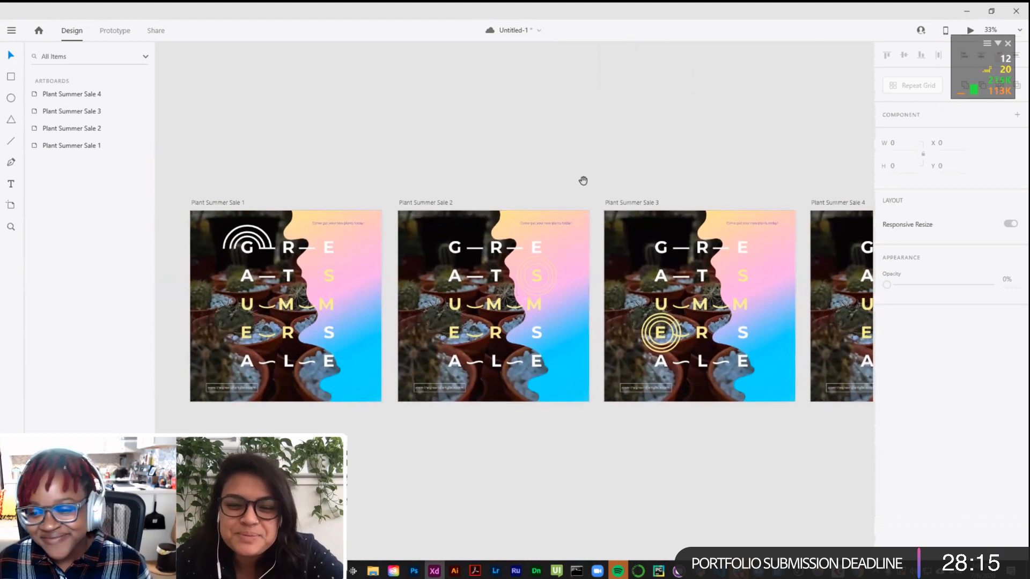
drag(584, 180, 661, 185)
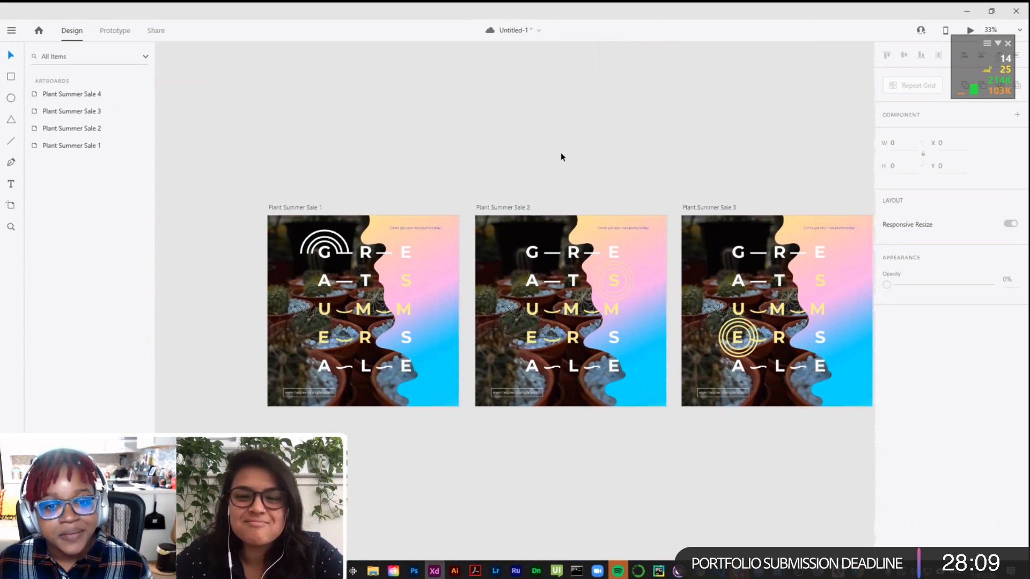
Step: Play the linked sequence in a preview starting from Plant Summer Sale 1, and close the preview
click(295, 207)
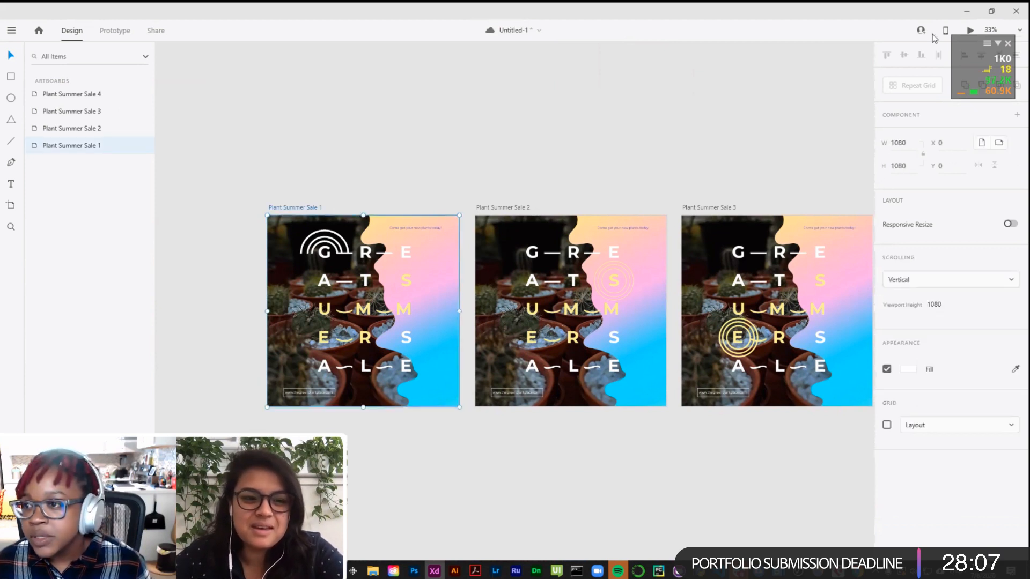
click(970, 31)
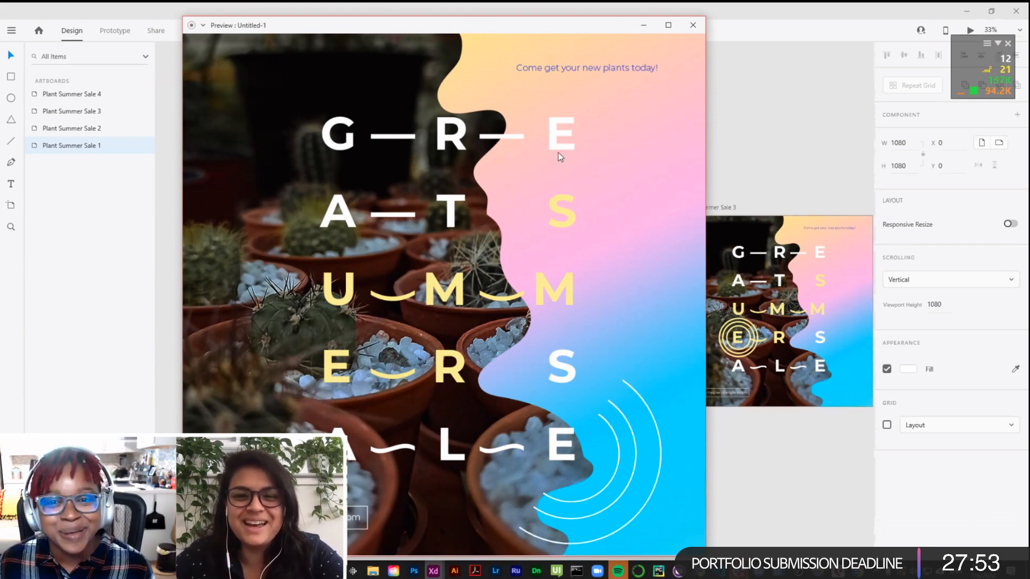
click(692, 30)
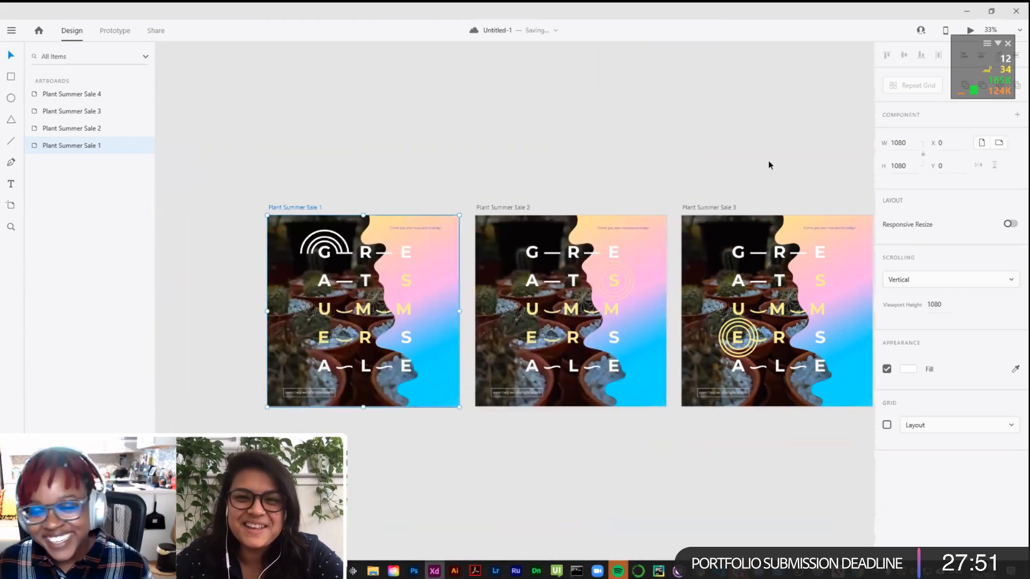
click(531, 145)
Step: Delete the white arc group around the last E in Plant Summer Sale 4
scroll(845, 377, right, 2)
click(807, 375)
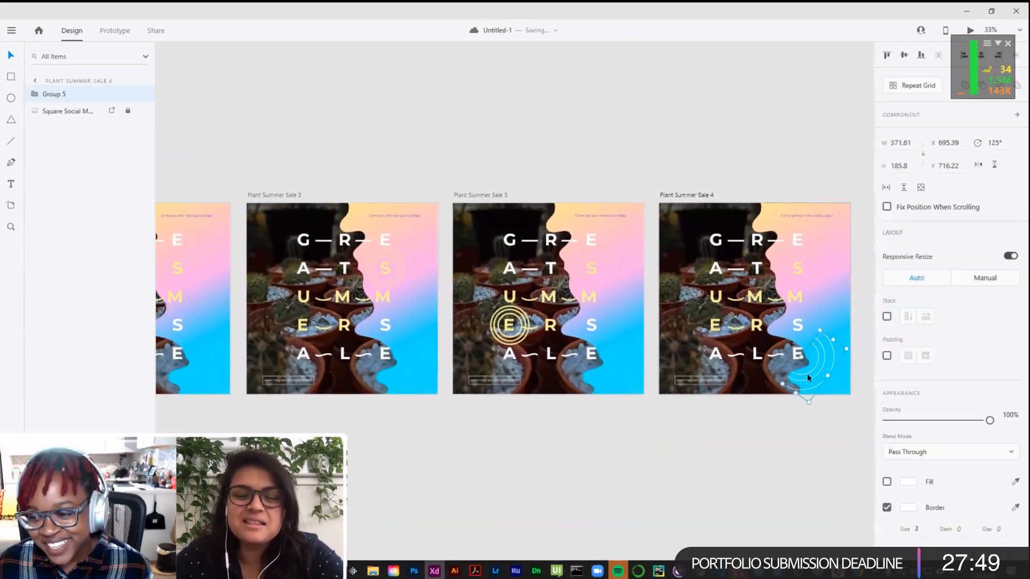
key(Delete)
scroll(396, 313, left, 3)
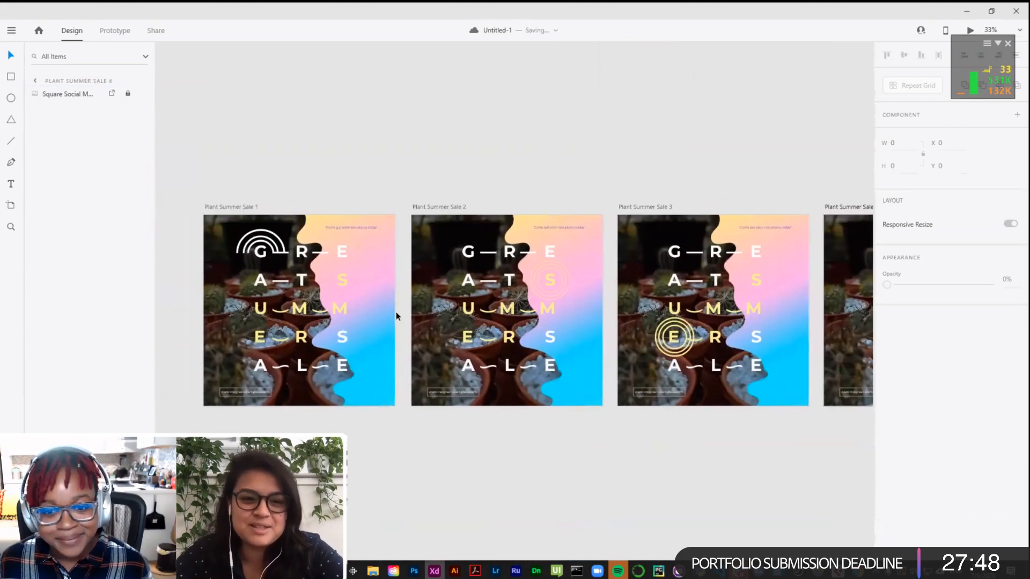
Step: Copy the white arc group around the G in Plant Summer Sale 1 and paste it into Plant Summer Sale 4
click(280, 245)
key(Escape)
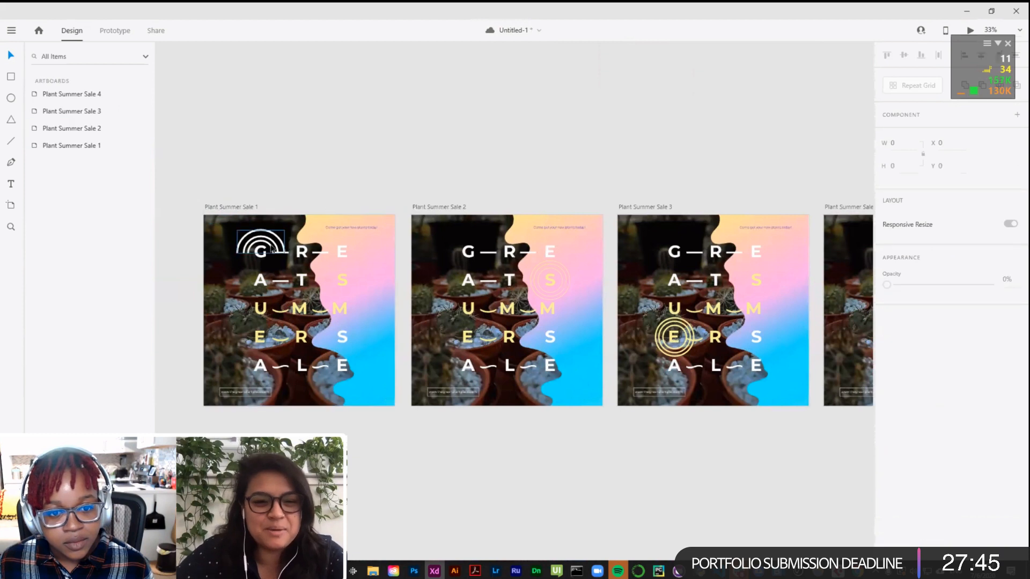
click(279, 237)
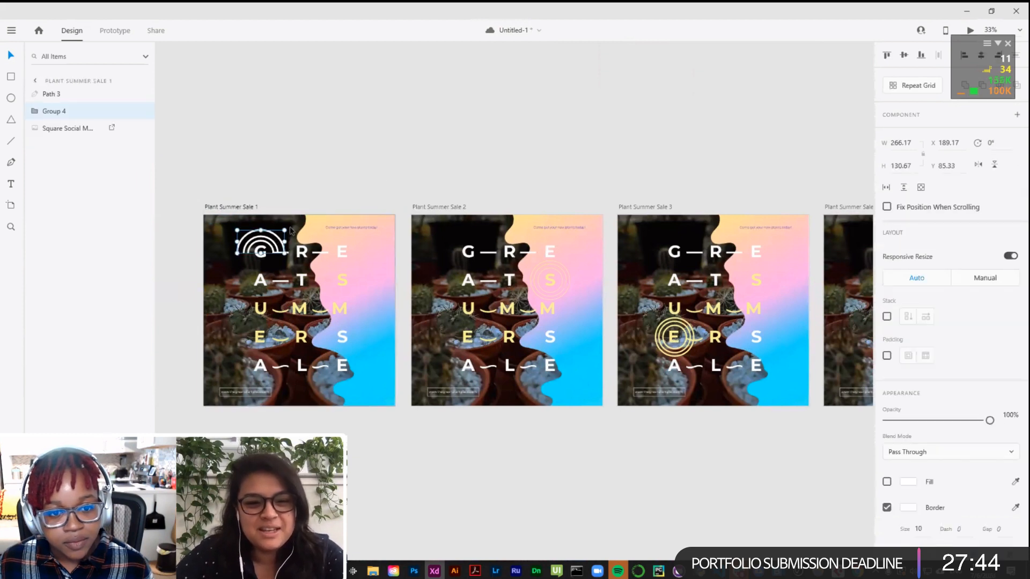
click(595, 144)
drag(772, 201, 535, 196)
click(621, 203)
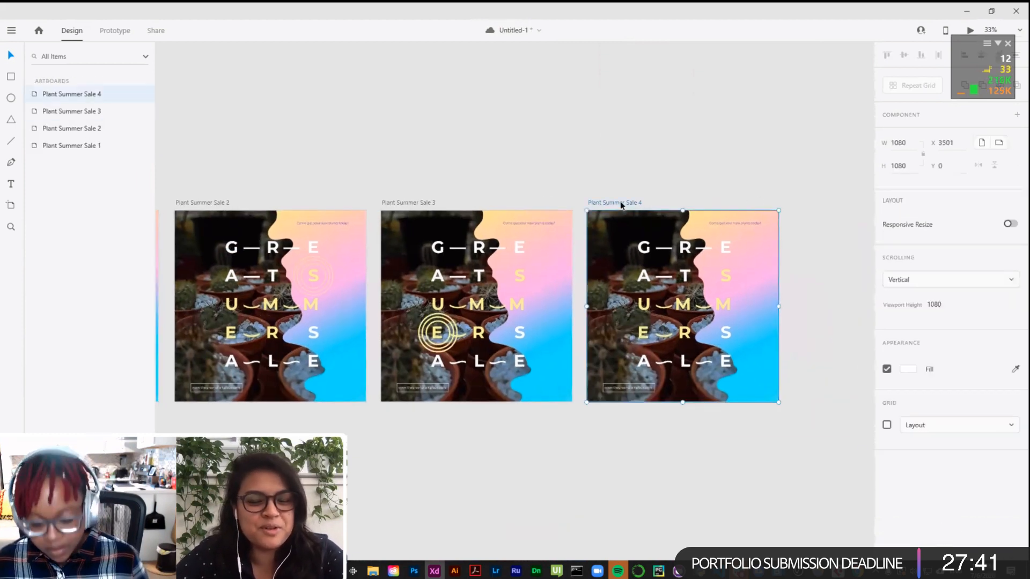
key(ctrl+v)
click(689, 178)
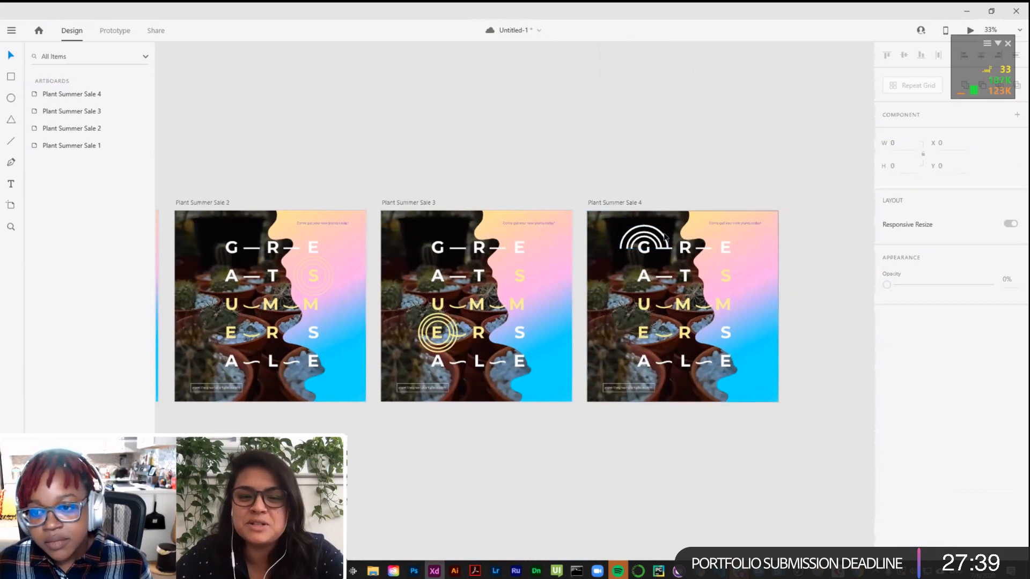
Step: Move the pasted white arc group to the last E in Plant Summer Sale 4 and rotate it to about 134°
click(665, 237)
drag(671, 221, 762, 384)
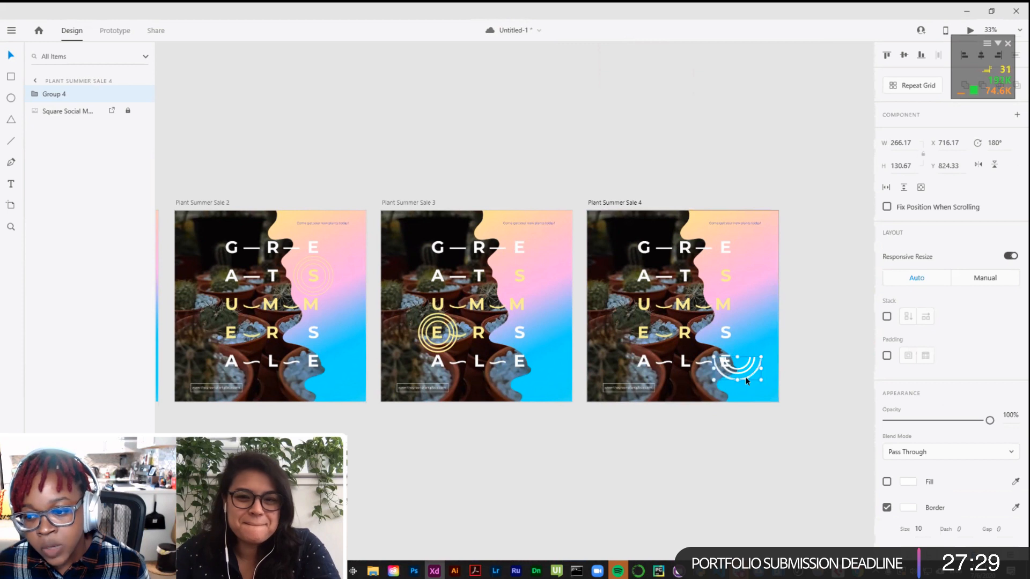
mouse_move(732, 387)
mouse_down()
mouse_move(753, 362)
mouse_move(723, 344)
mouse_move(721, 376)
mouse_move(742, 378)
mouse_move(726, 375)
mouse_up()
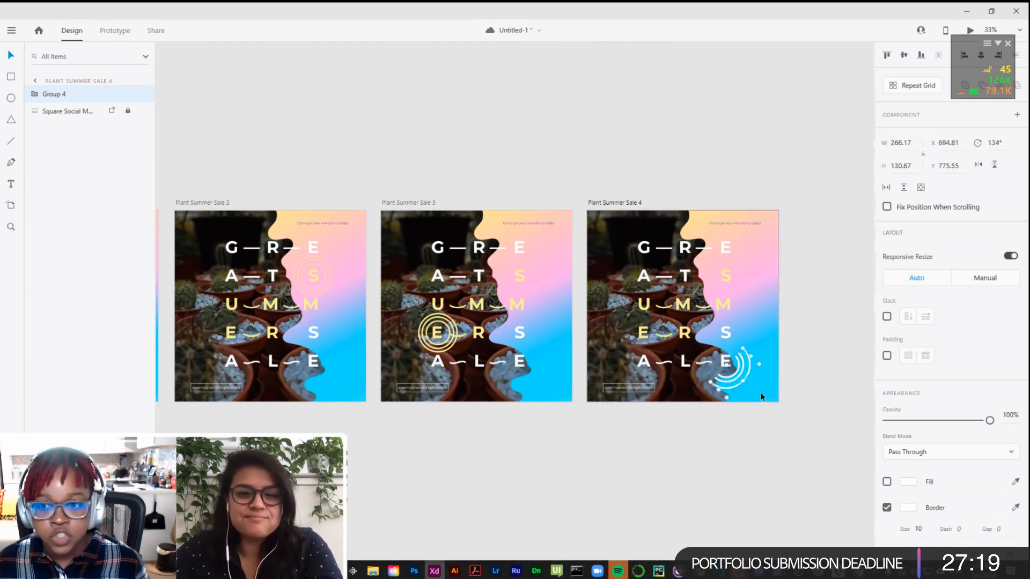
click(816, 234)
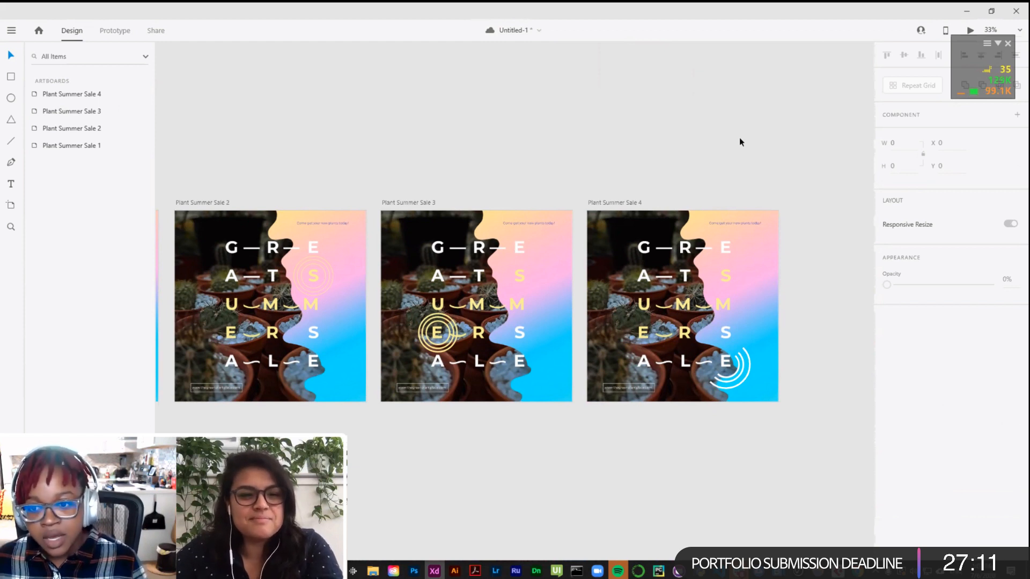
Step: Examine the animation and action type options of Plant Summer Sale 1's timed interaction in the prototype view
drag(667, 106, 756, 111)
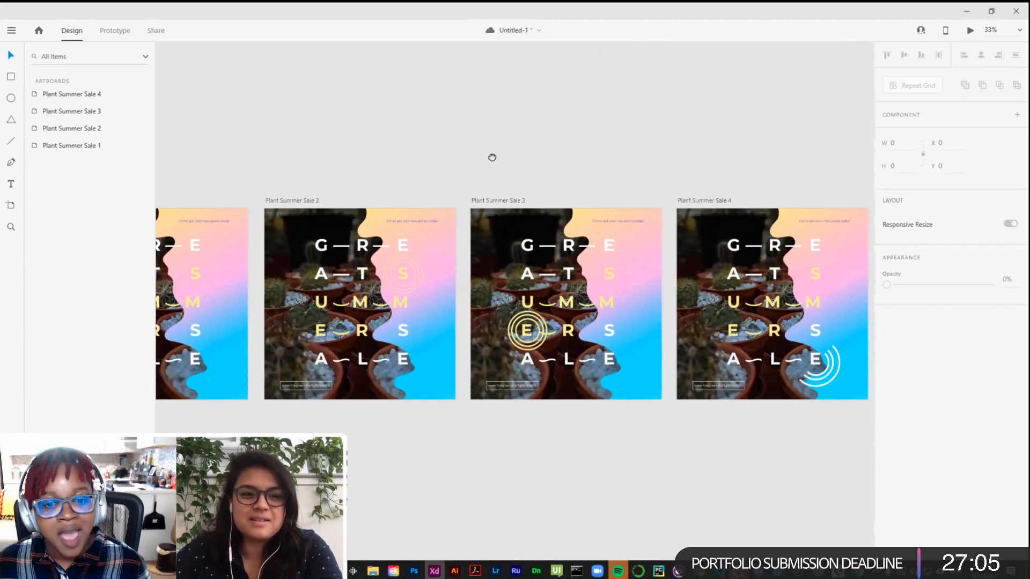
drag(492, 156, 707, 131)
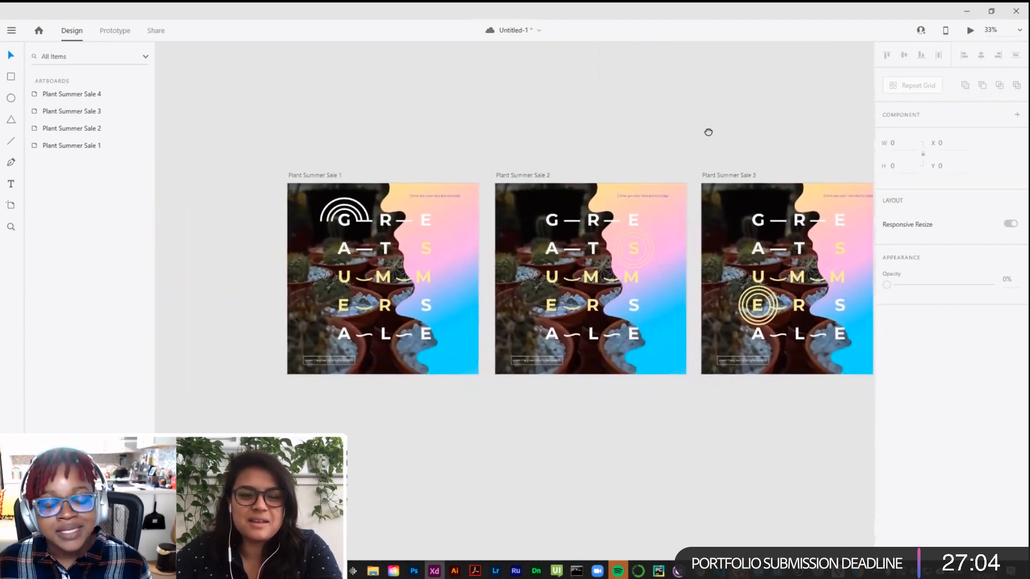
click(331, 175)
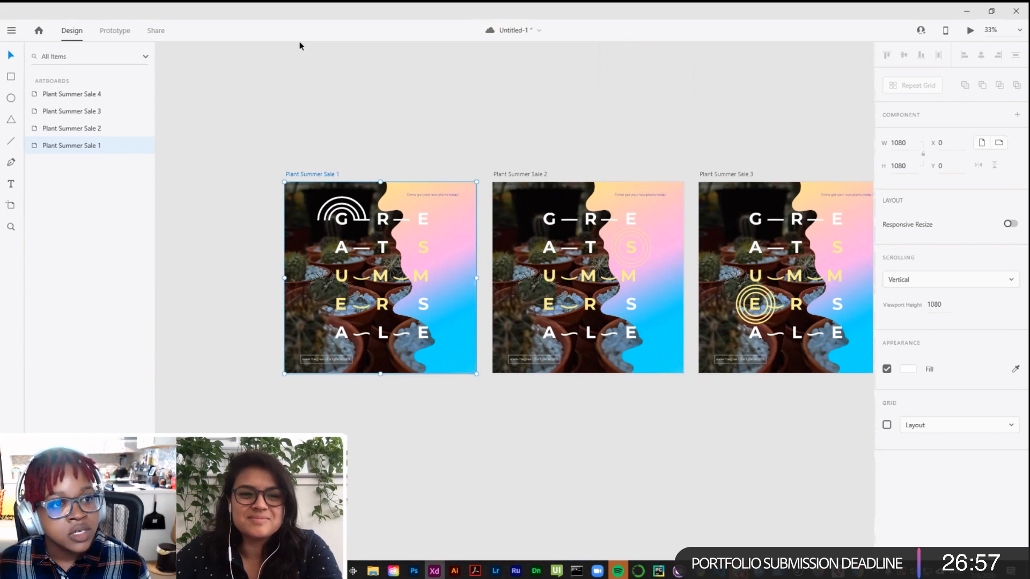
key(ctrl+Tab)
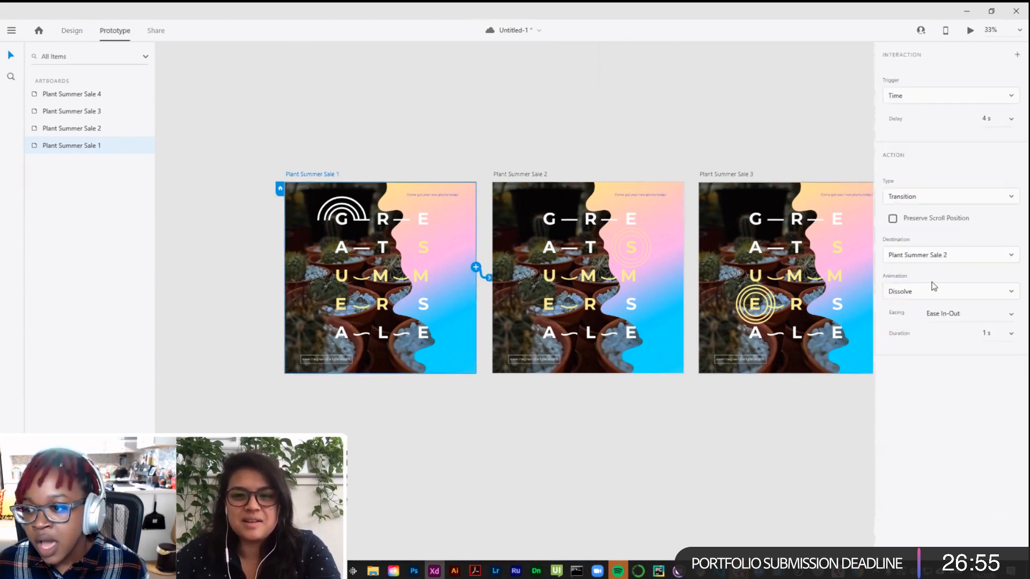
click(918, 292)
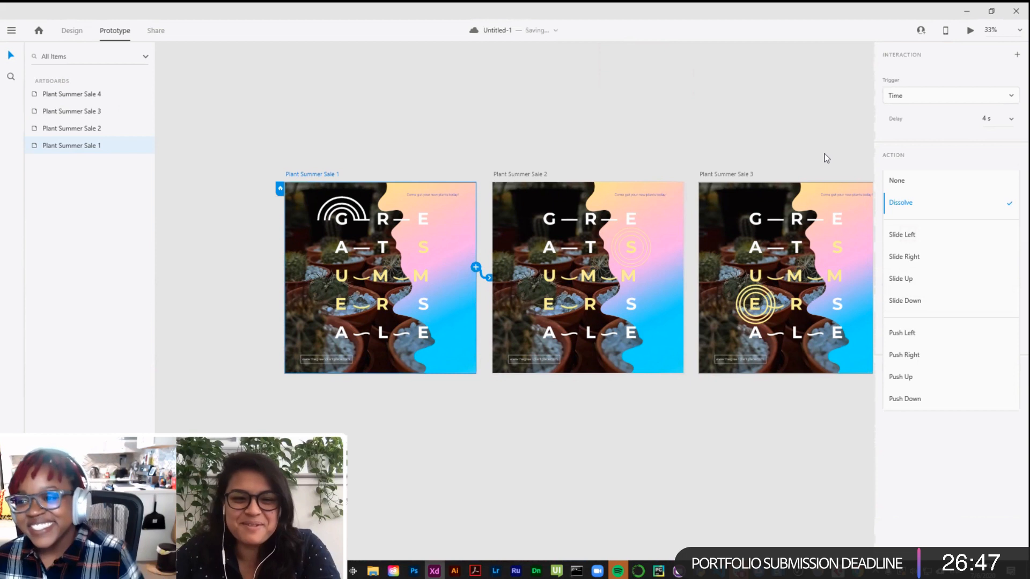
click(761, 145)
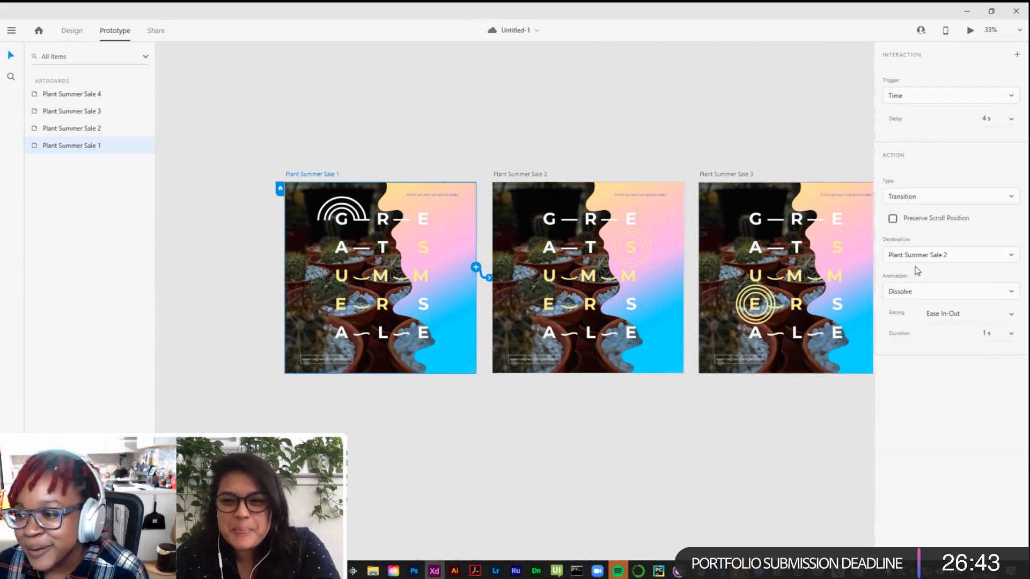
click(915, 199)
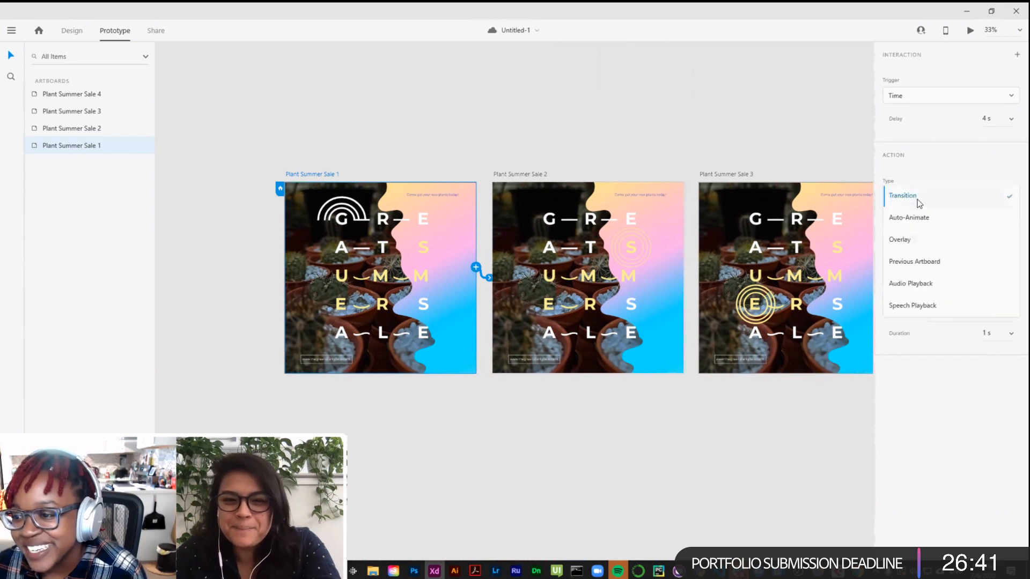
click(941, 421)
Step: Try the Slide Right animation on the transition from Plant Summer Sale 1 to Plant Summer Sale 2, and undo it
click(908, 293)
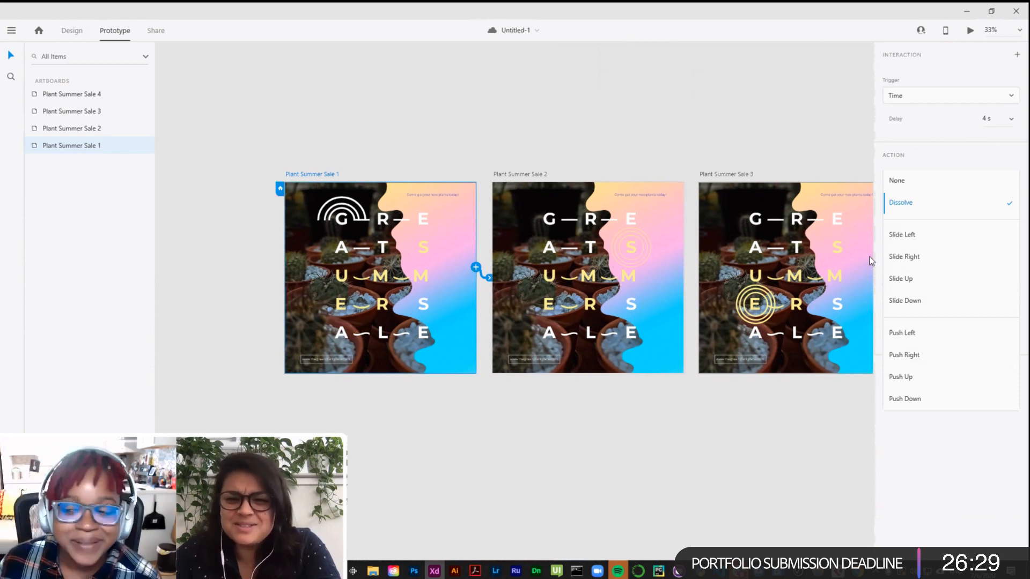
click(922, 257)
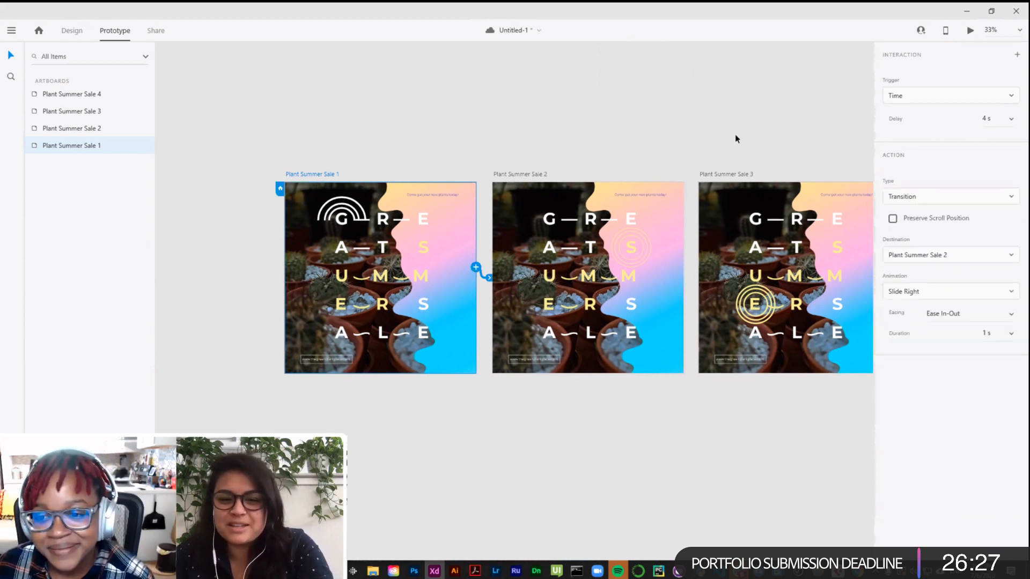
key(ctrl+z)
click(736, 128)
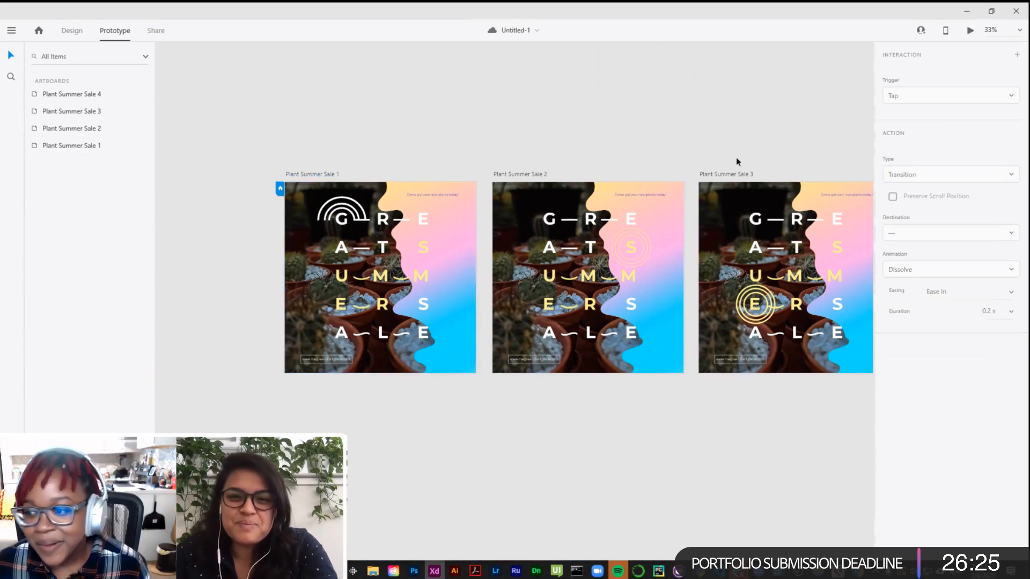
Step: Copy the yellow ring group around the E in Plant Summer Sale 3 and return to the design view
click(337, 174)
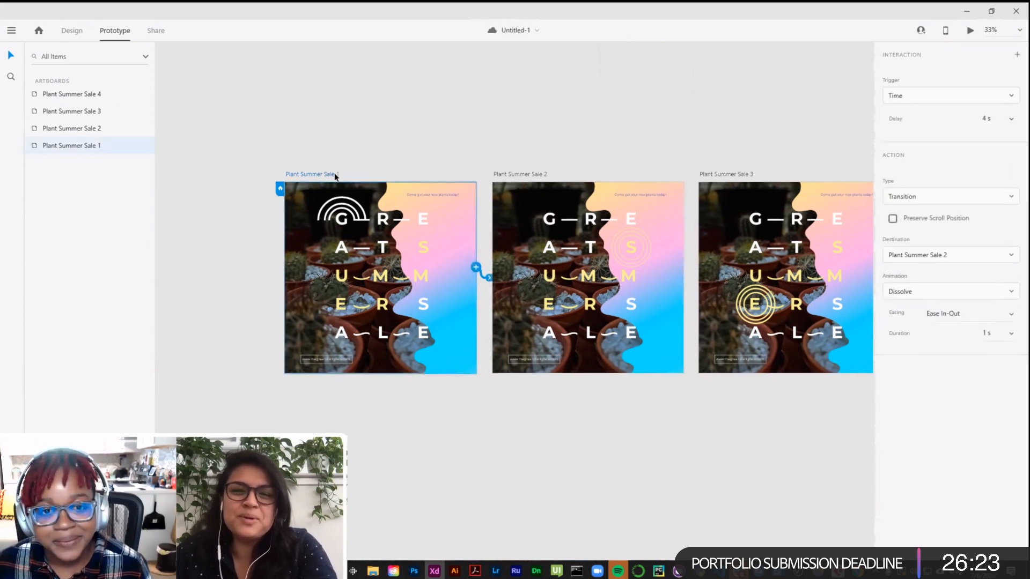
drag(586, 110, 565, 103)
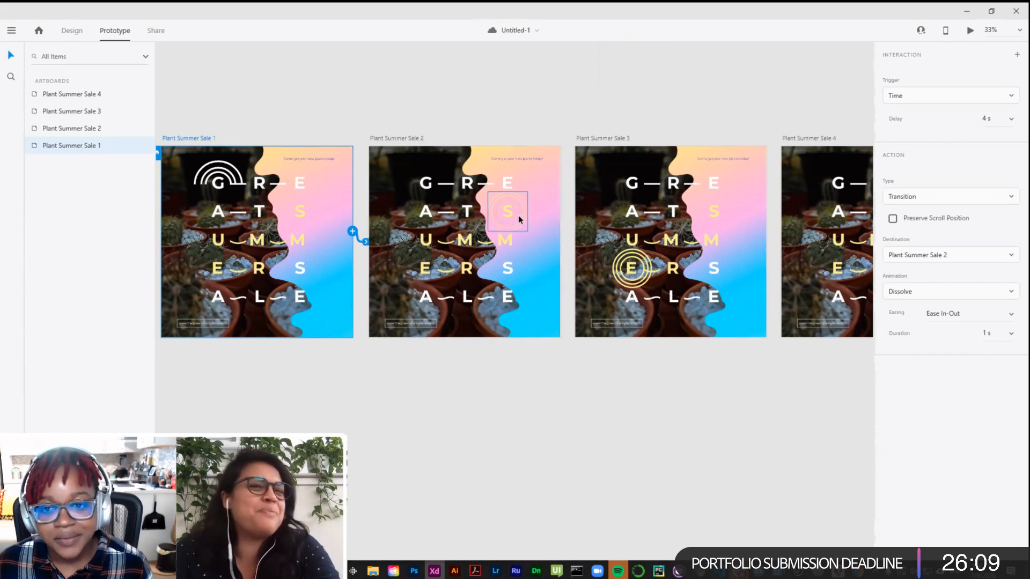
click(641, 260)
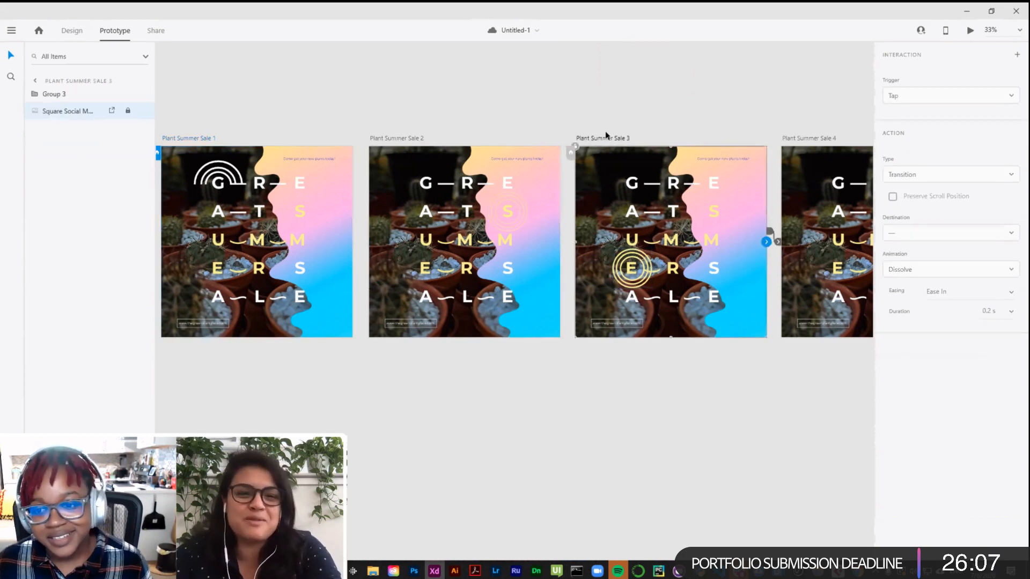
click(633, 263)
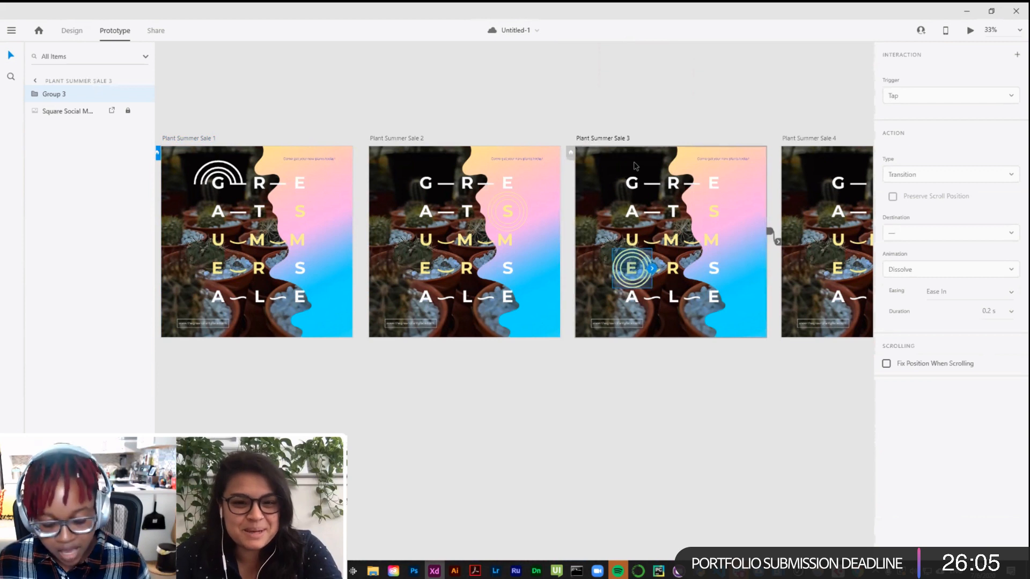
click(83, 30)
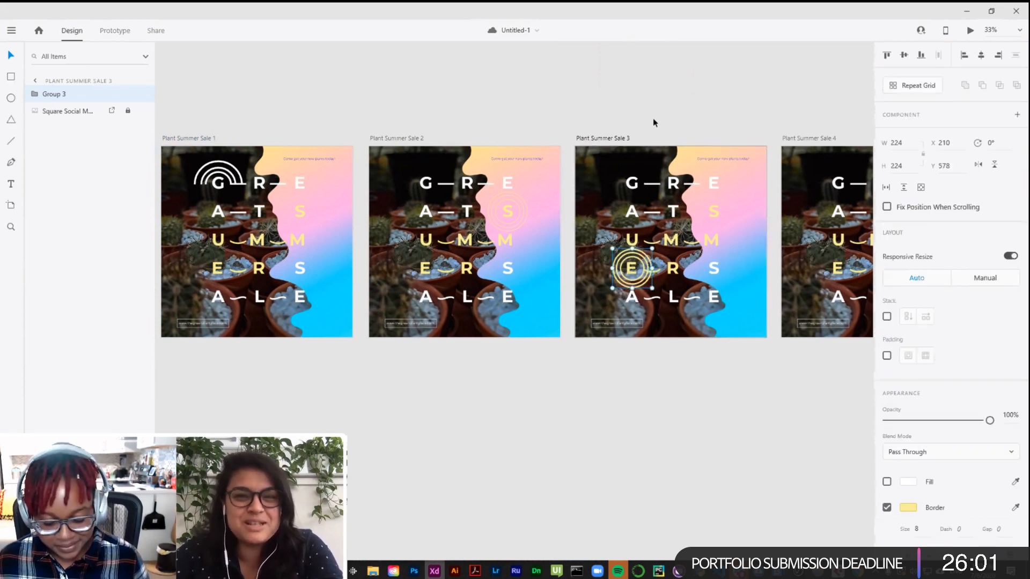
click(732, 120)
Step: Move the white arc group from the G in Plant Summer Sale 1 out onto the empty pasteboard beside the artboard
drag(549, 133, 633, 145)
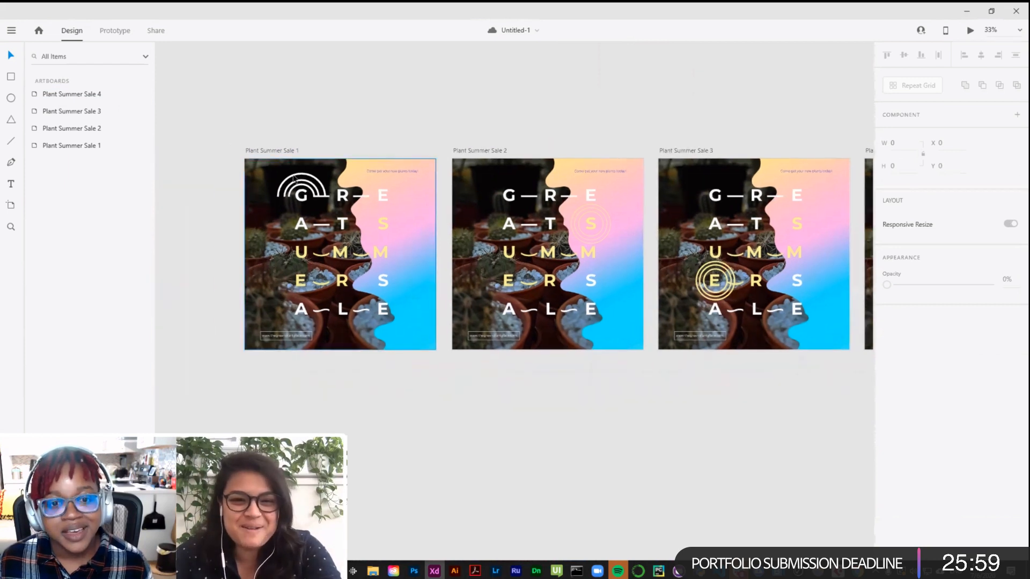
click(280, 182)
drag(281, 180, 200, 137)
click(268, 136)
Step: Paste the copied yellow ring group into Plant Summer Sale 1 and position it around the G
click(352, 151)
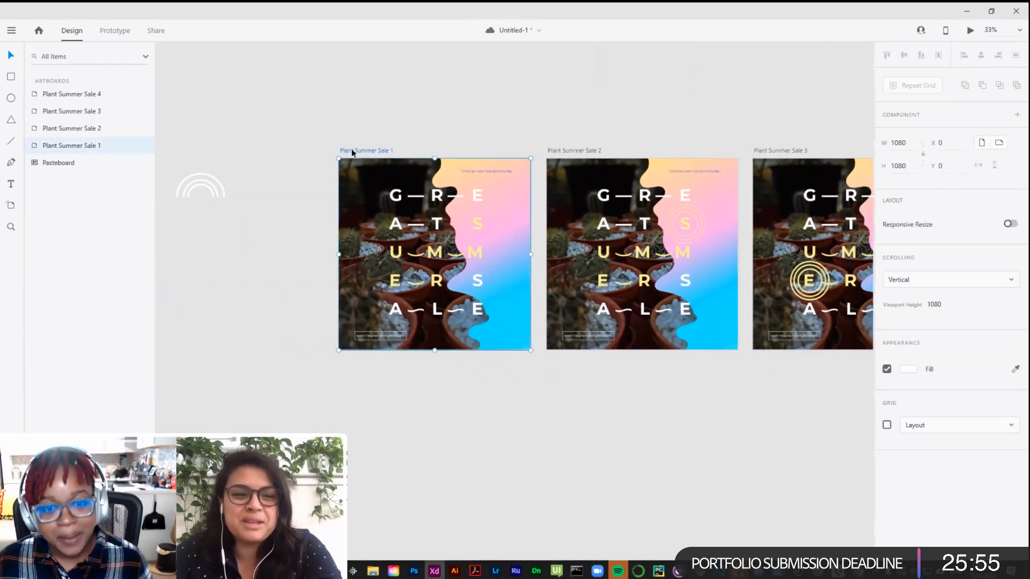
key(ctrl+v)
key(Escape)
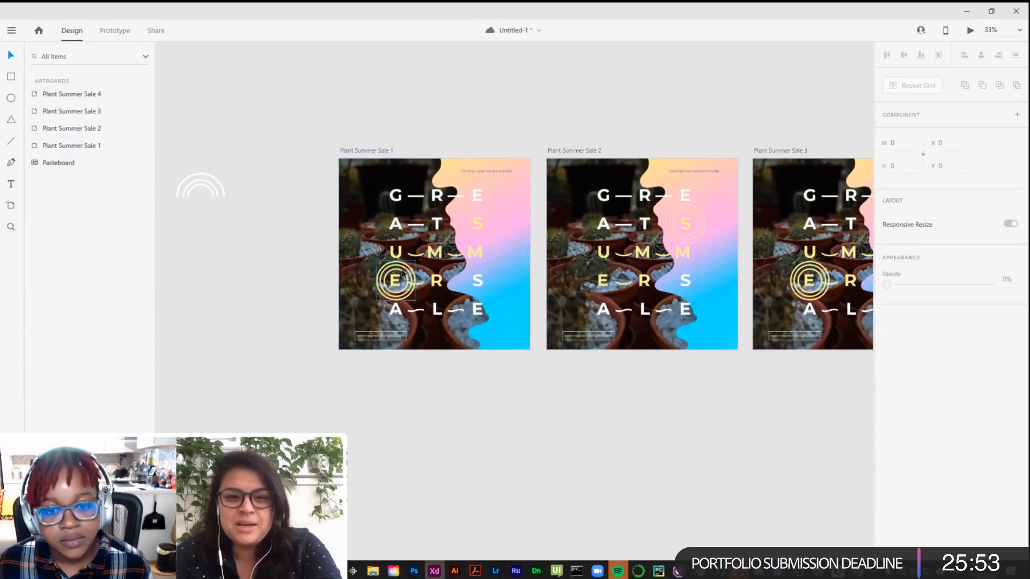
drag(400, 275, 398, 191)
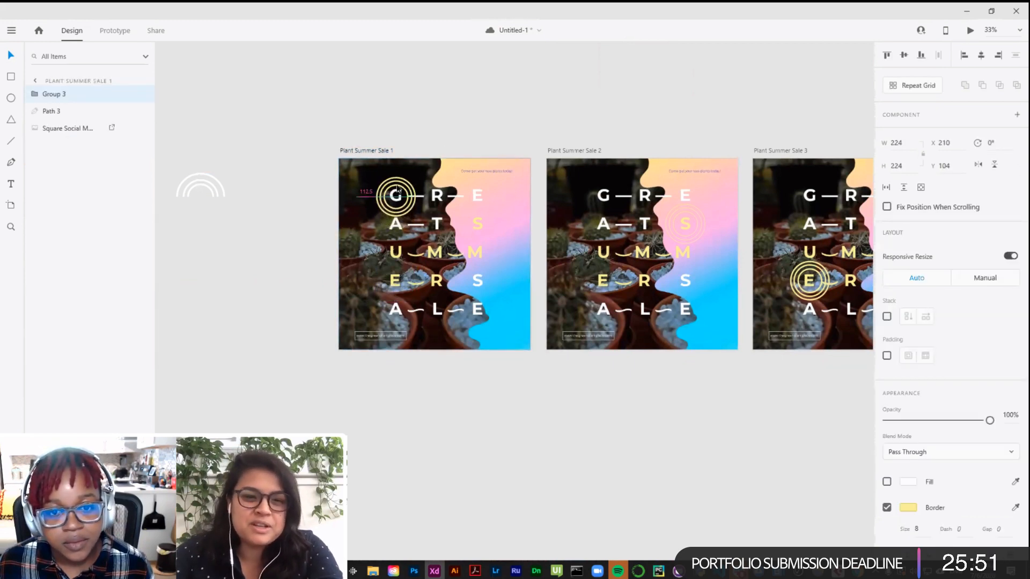
click(444, 122)
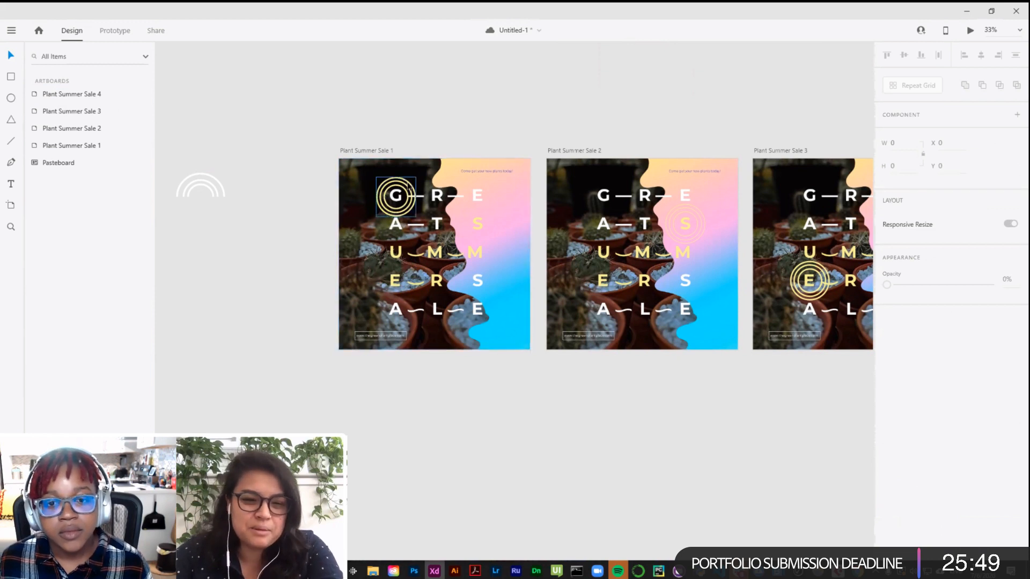
Step: Set the border colour of the ring group around the G in Plant Summer Sale 1 to white #FFFFFF
click(412, 188)
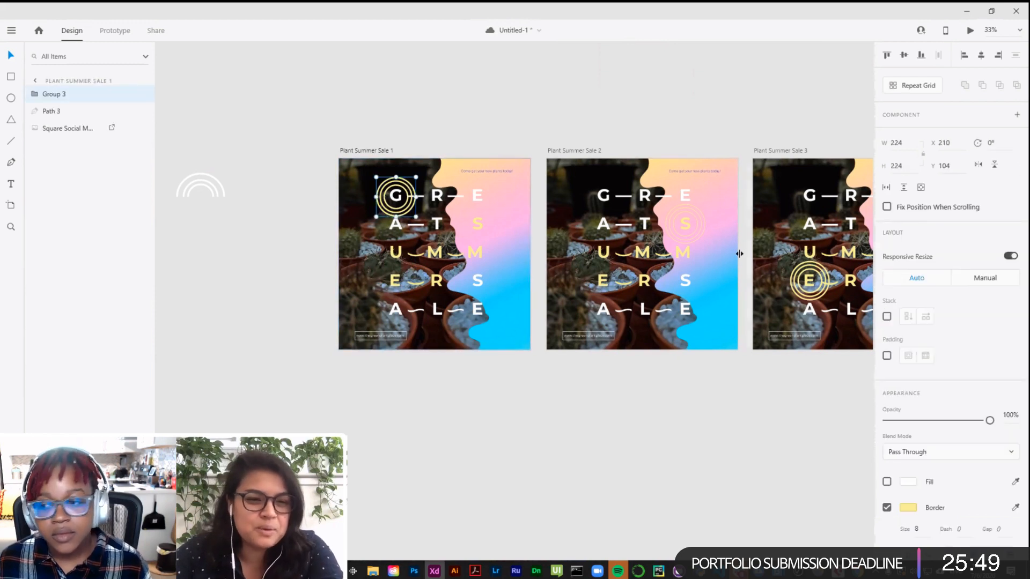
click(913, 508)
text(fff)
key(Return)
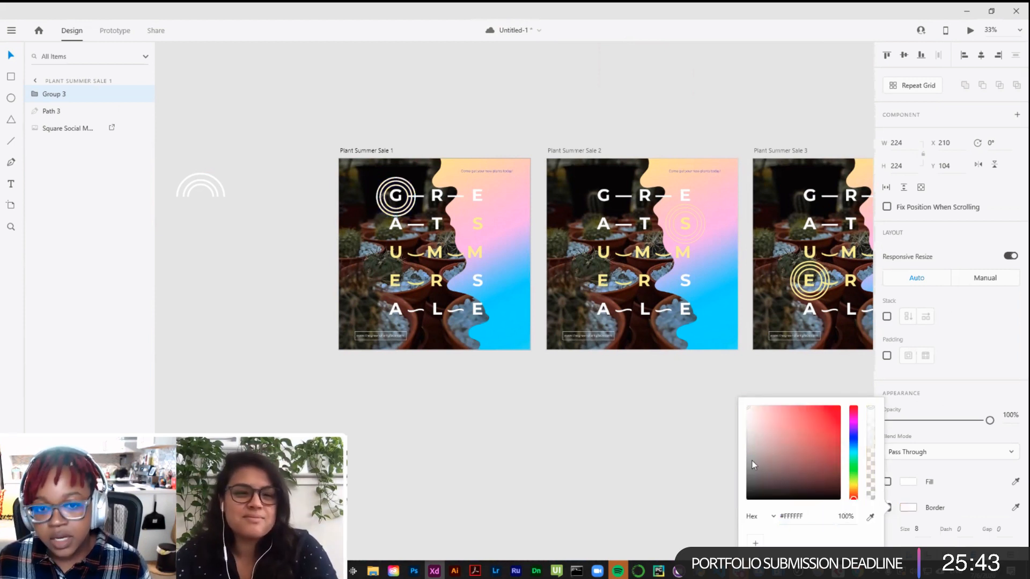
click(486, 133)
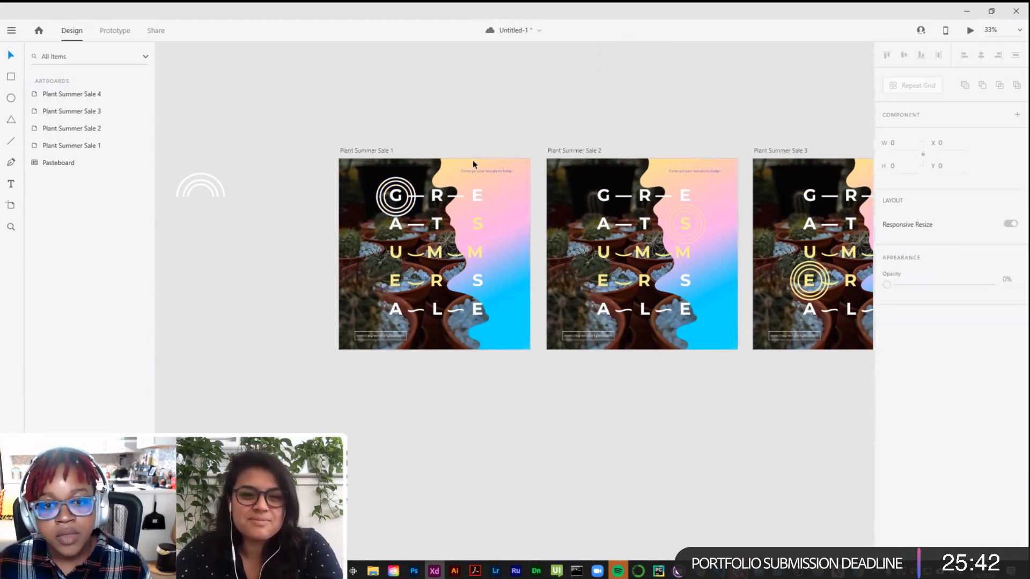
Step: Nudge the white ring group in Plant Summer Sale 1 up to Y 99 to centre it on the G
click(397, 210)
key(Up)
key(Up)
key(Up)
key(Up)
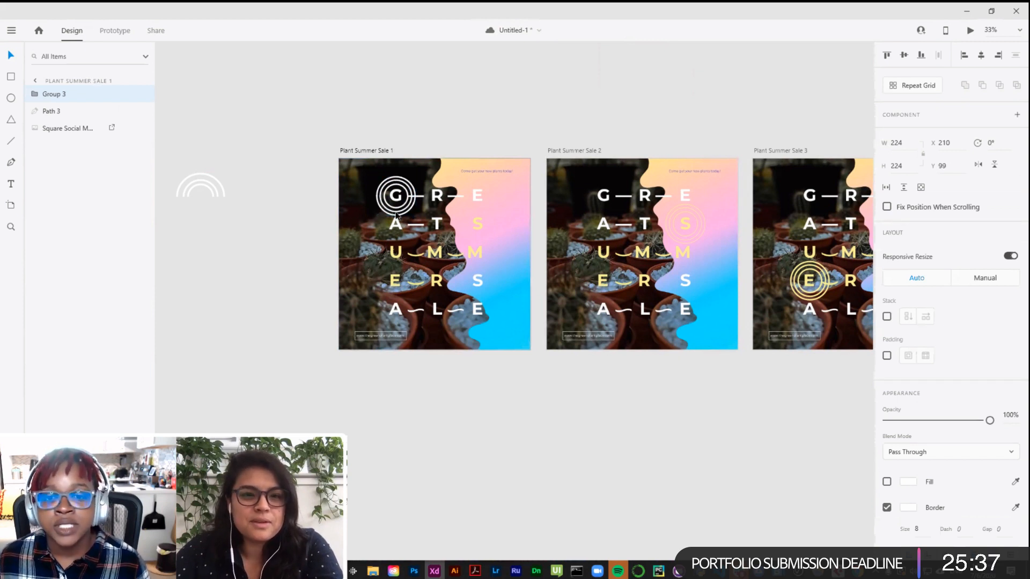
click(513, 87)
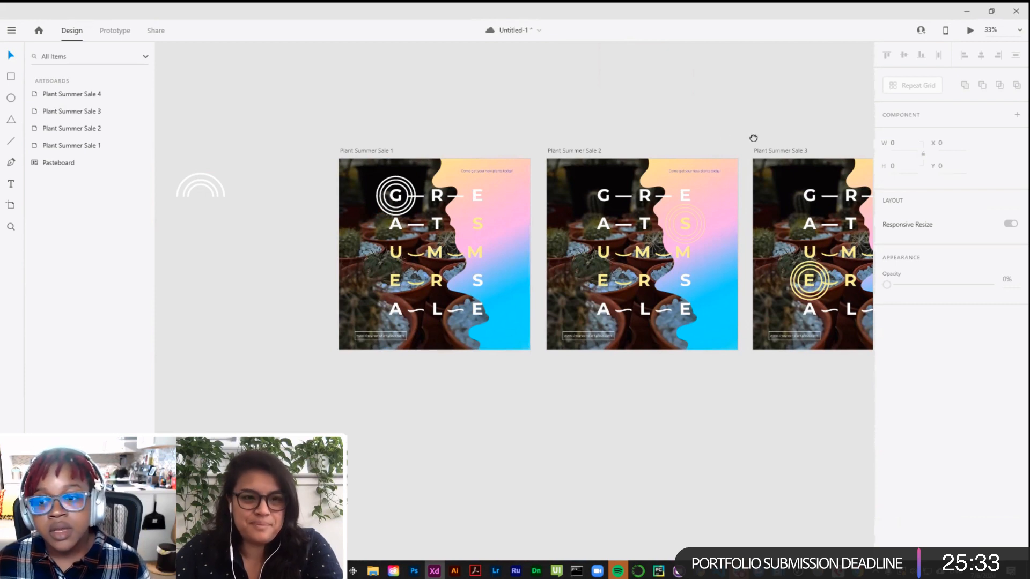
Step: Delete the rotated white arc group around the last E in Plant Summer Sale 4
drag(751, 136, 572, 131)
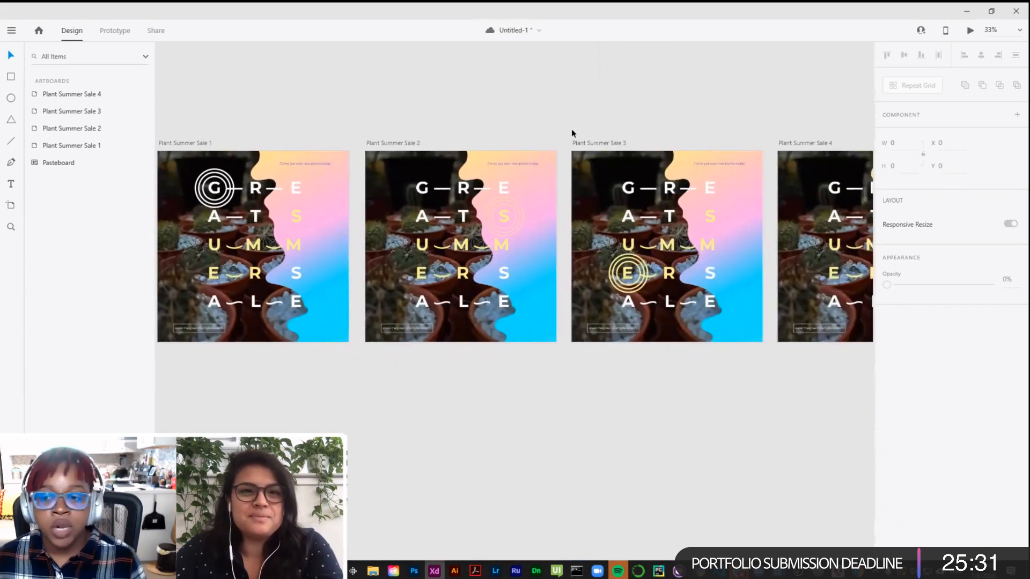
drag(635, 108, 501, 113)
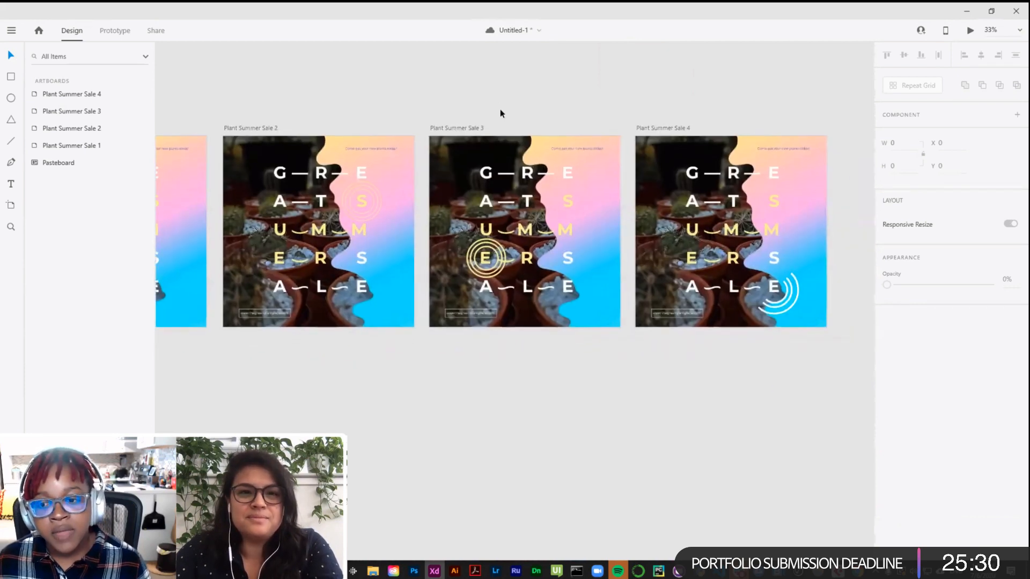
click(779, 305)
key(Delete)
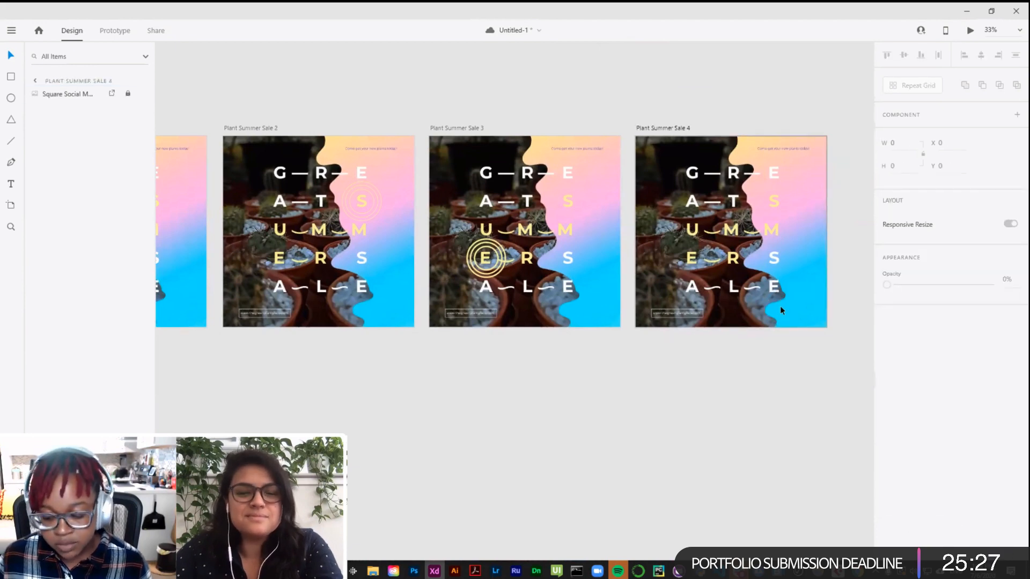
Step: Copy the white ring group around the G in Plant Summer Sale 1 and paste it into Plant Summer Sale 4
key(ctrl+minus)
drag(601, 126, 657, 133)
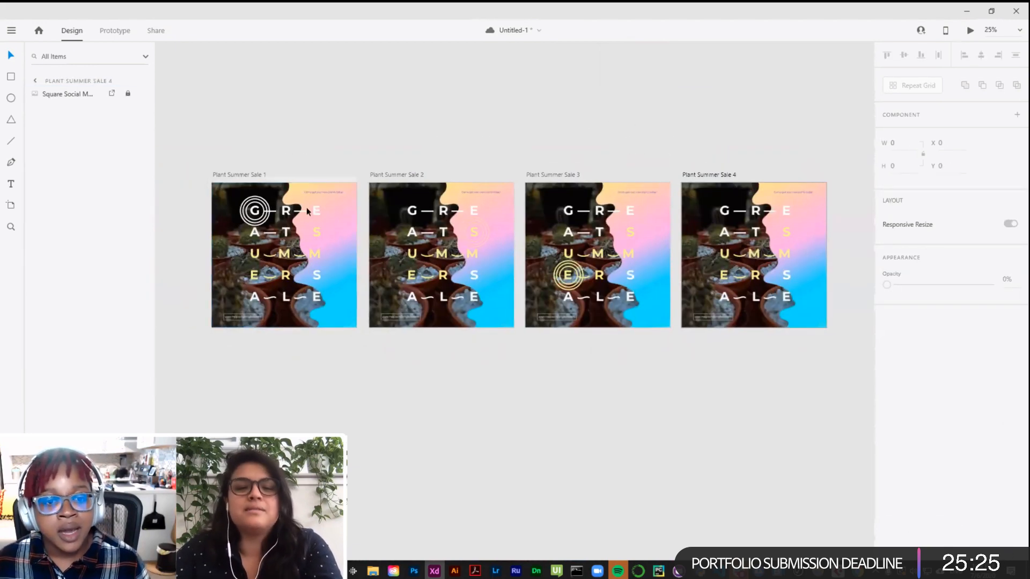
click(255, 210)
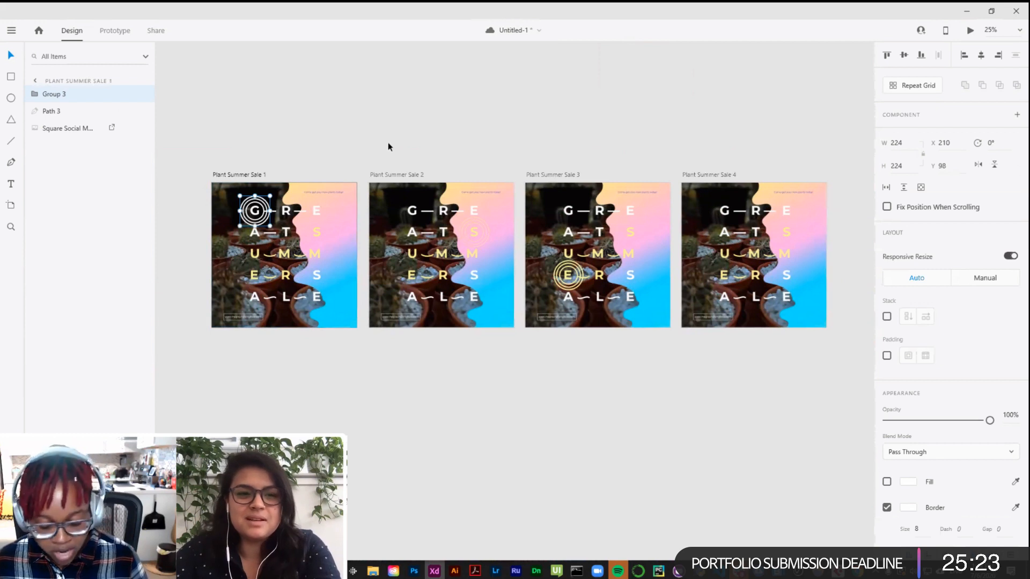
click(566, 134)
click(694, 175)
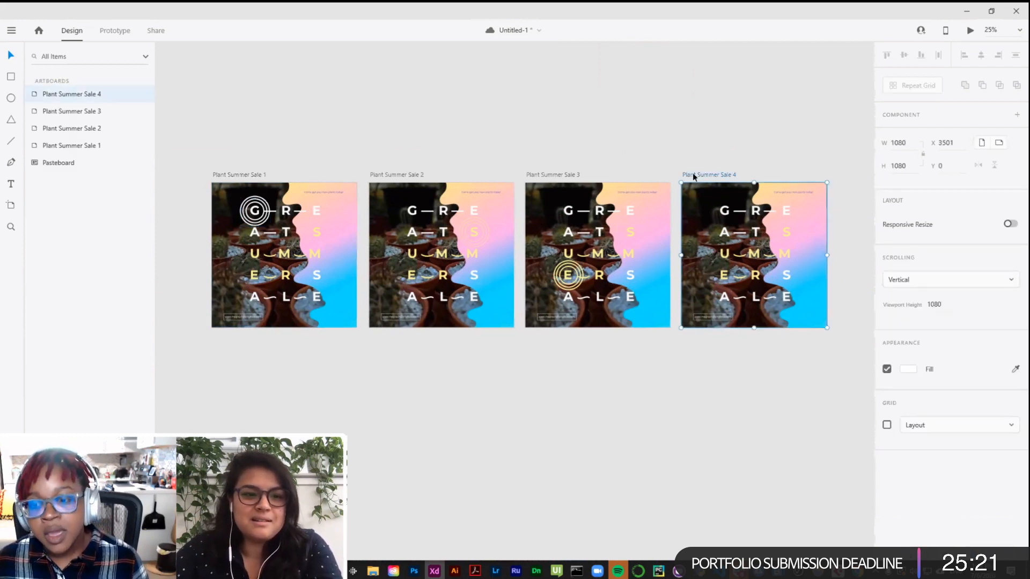
key(ctrl+v)
click(742, 171)
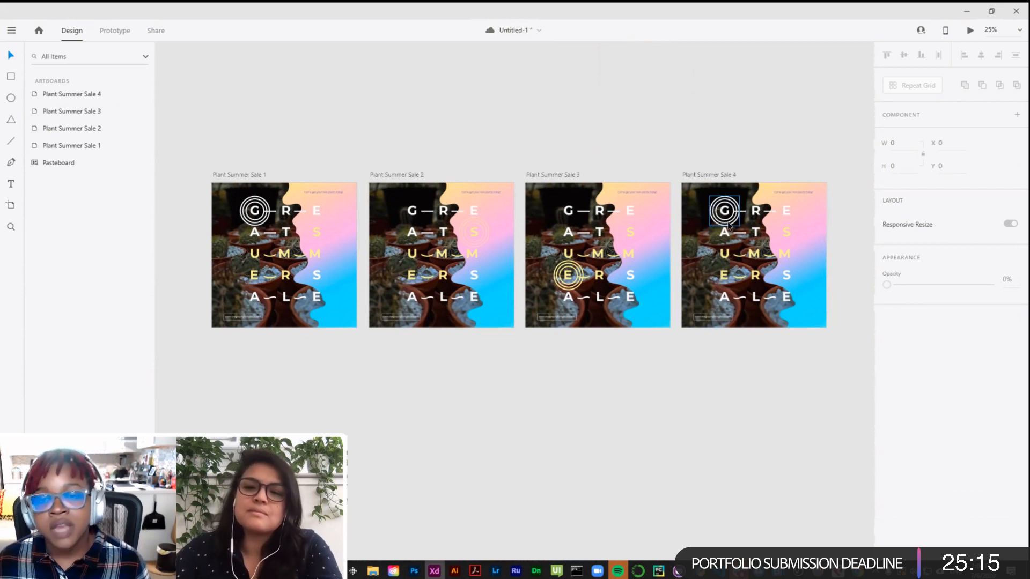
Step: Move the pasted white ring group in Plant Summer Sale 4 around the last E, at X 674 and Y 742
drag(728, 225, 789, 308)
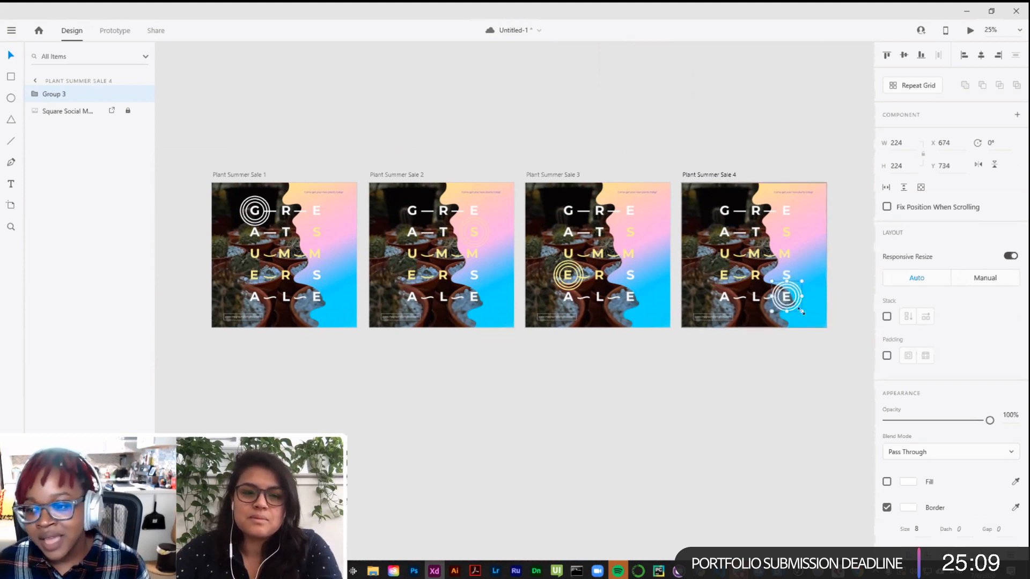
click(789, 345)
key(ctrl+equal)
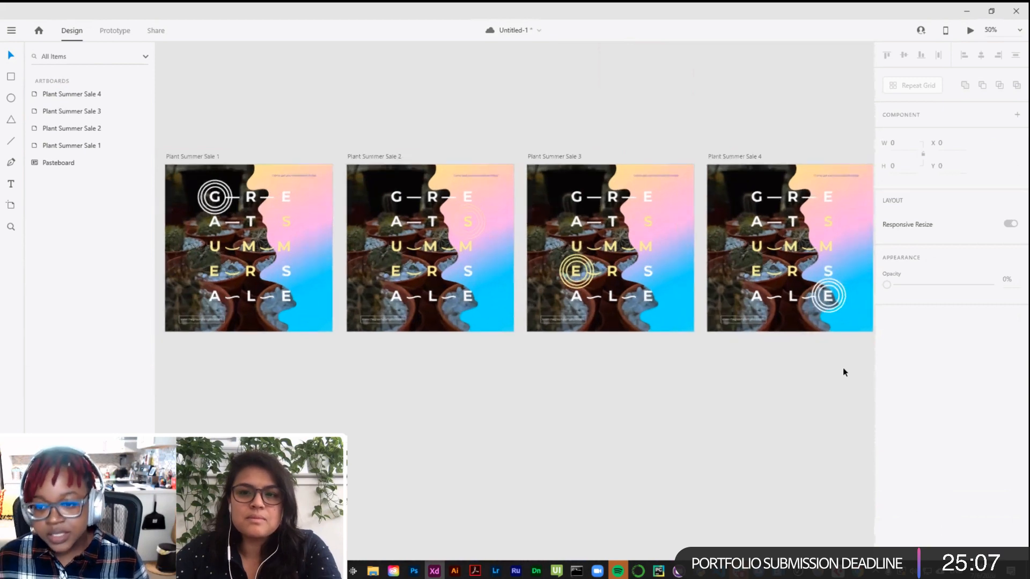
drag(206, 203, 216, 193)
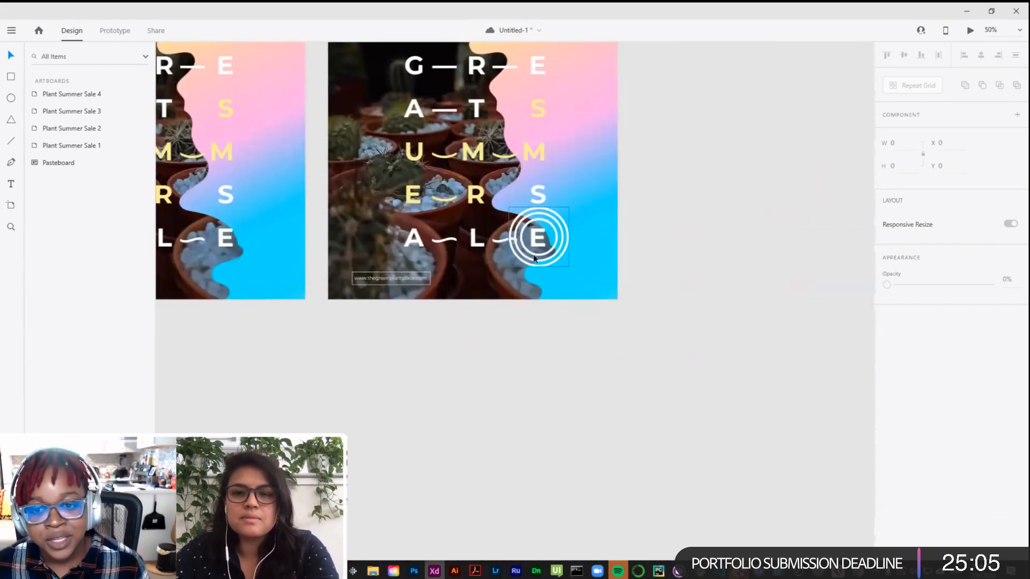
click(539, 260)
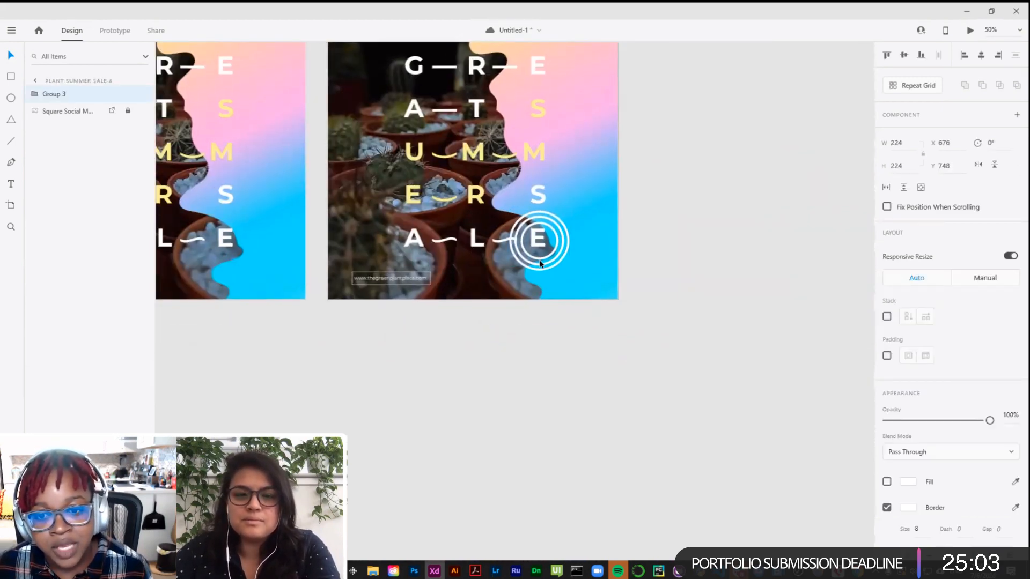
drag(539, 261, 539, 259)
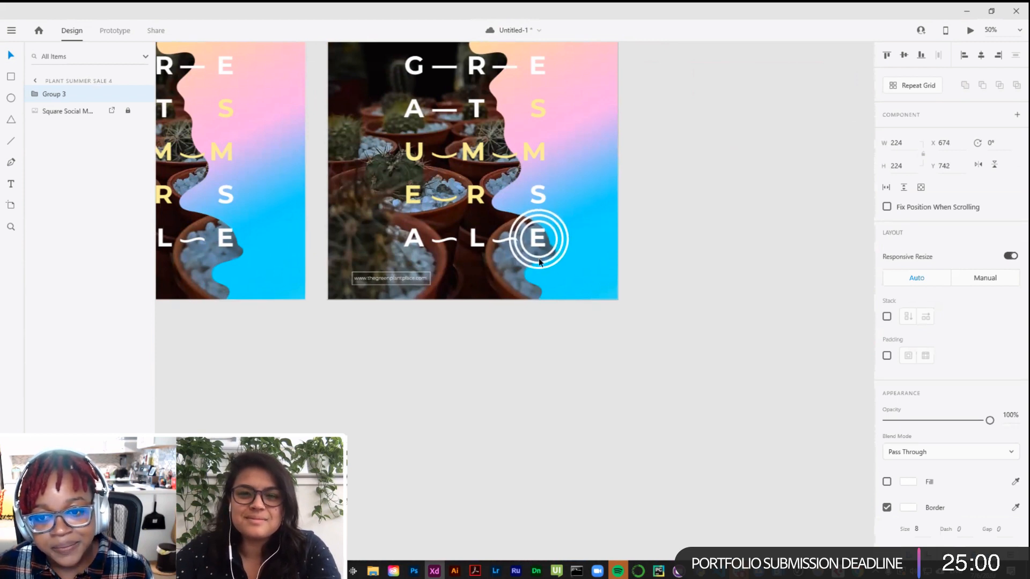
click(642, 272)
Step: Set the border size of the white ring group around the G in Plant Summer Sale 1 to 3
key(ctrl+minus)
key(space)
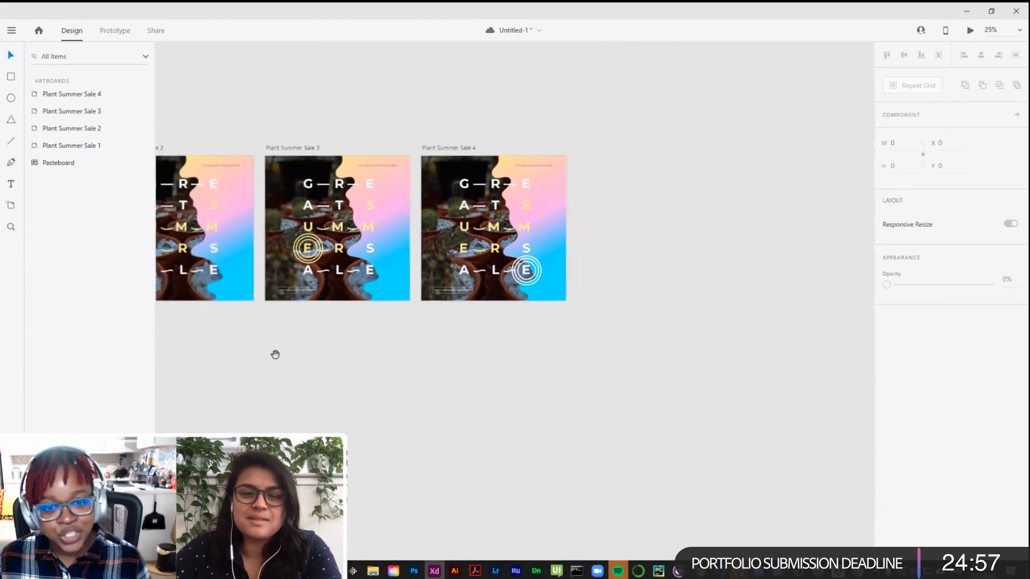
drag(398, 239, 803, 254)
click(274, 212)
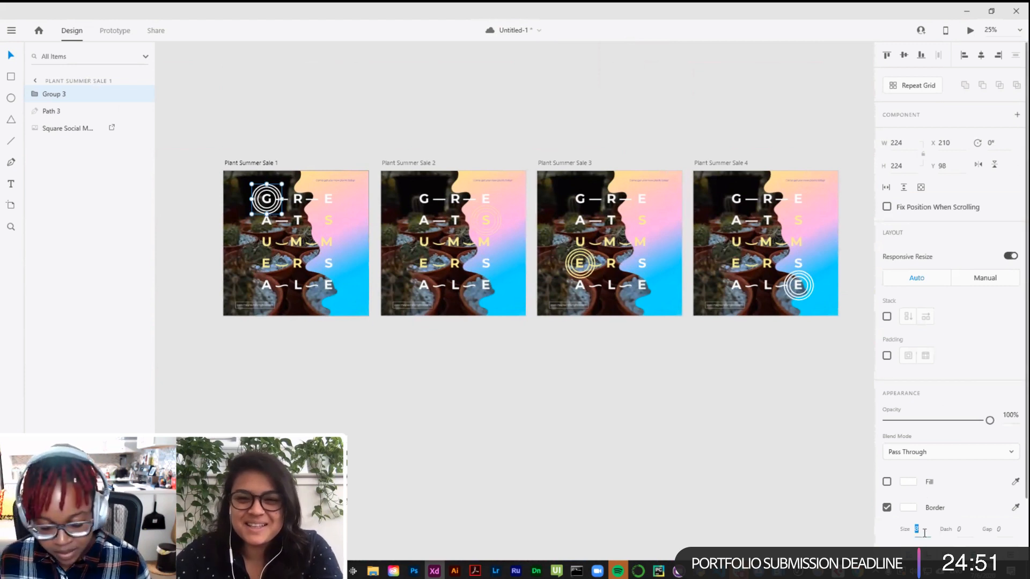
key(Return)
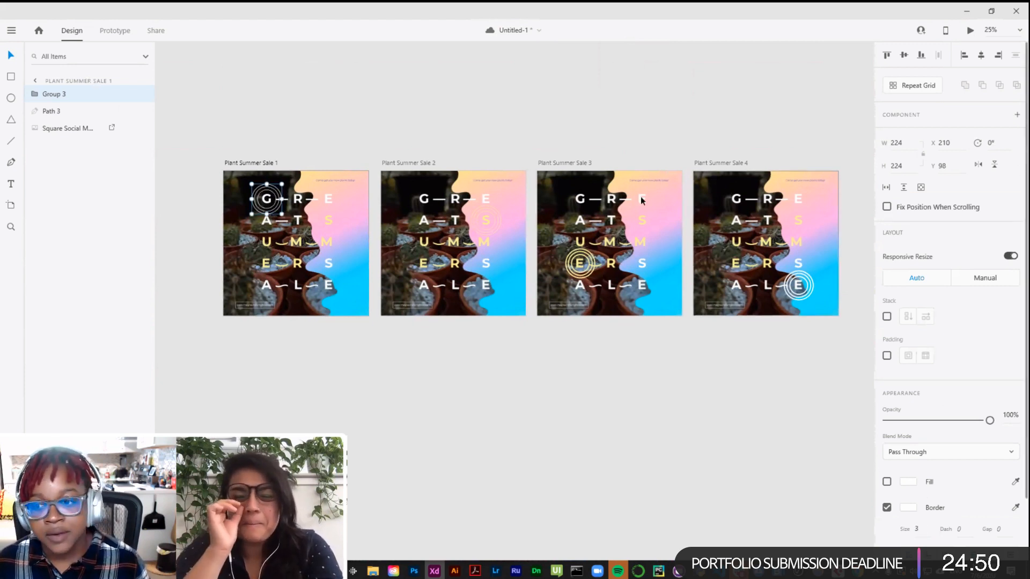
Step: Undo the border size change on the ring group around the G in Plant Summer Sale 1
click(686, 146)
click(797, 297)
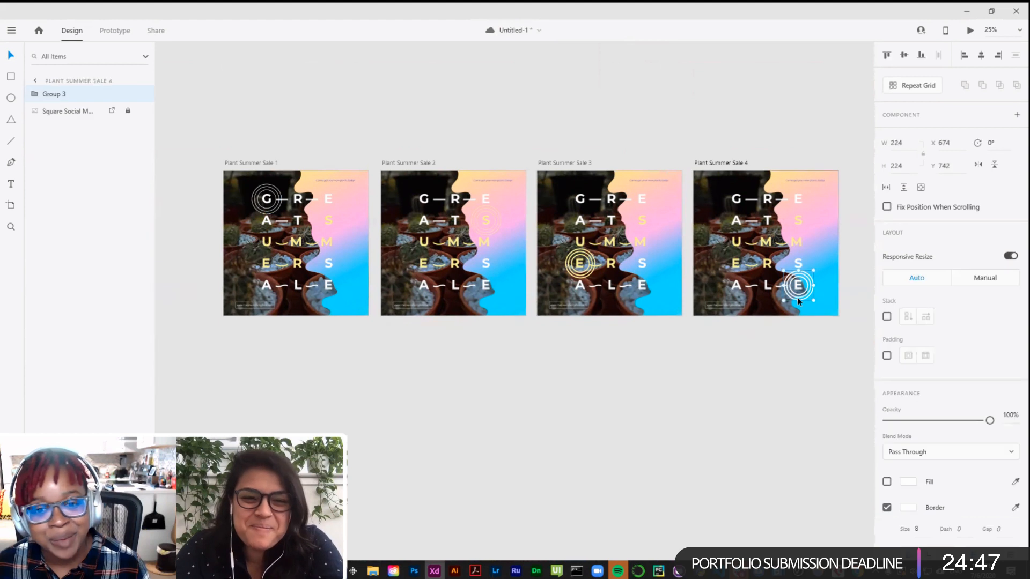
click(497, 131)
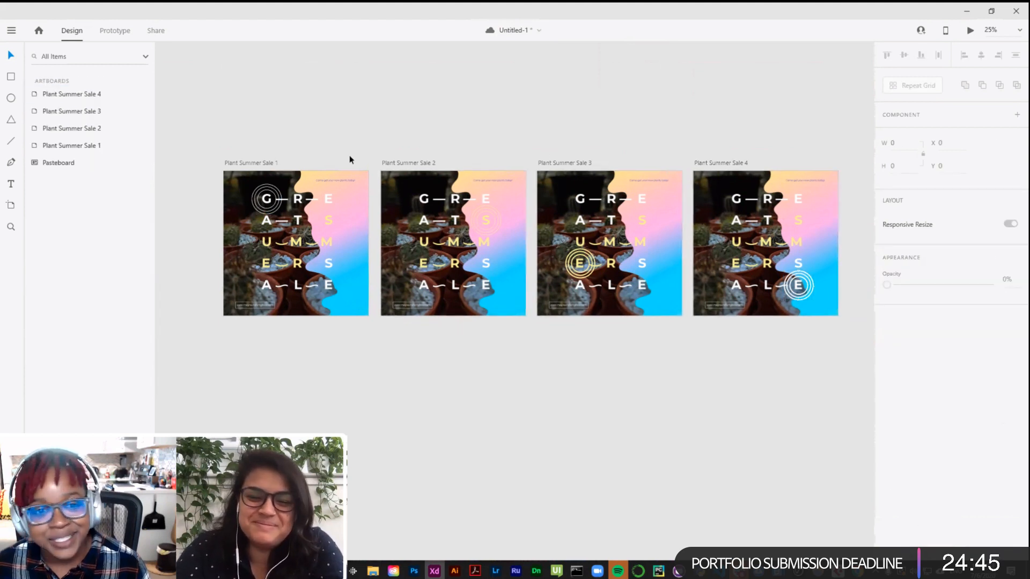
click(275, 193)
click(454, 122)
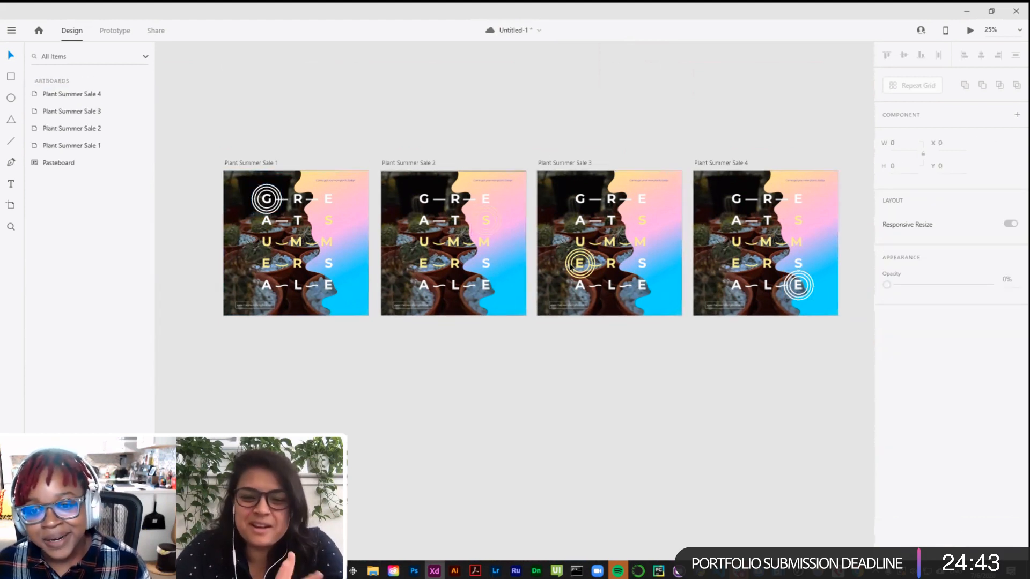
Step: Set the border size of the white ring group around the last E in Plant Summer Sale 4 to 3
click(804, 297)
click(804, 298)
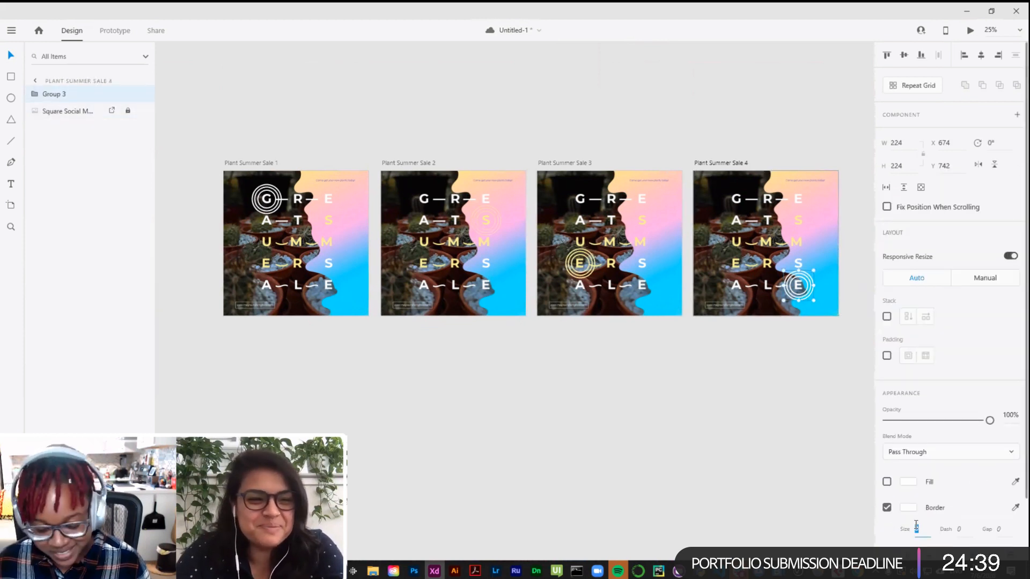
click(673, 413)
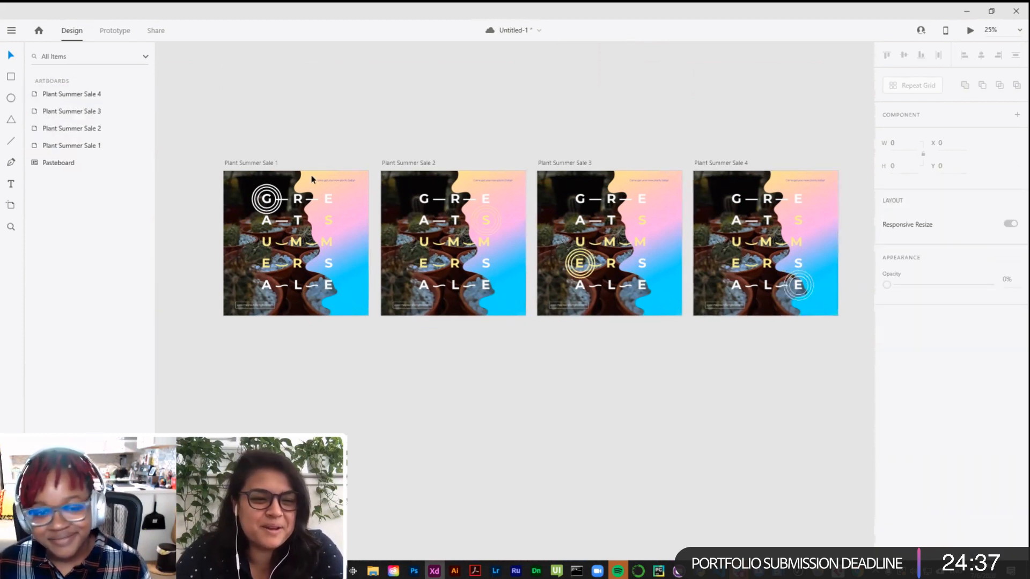
Step: Rename the ring group around the G in Plant Summer Sale 1 as Circle
click(276, 198)
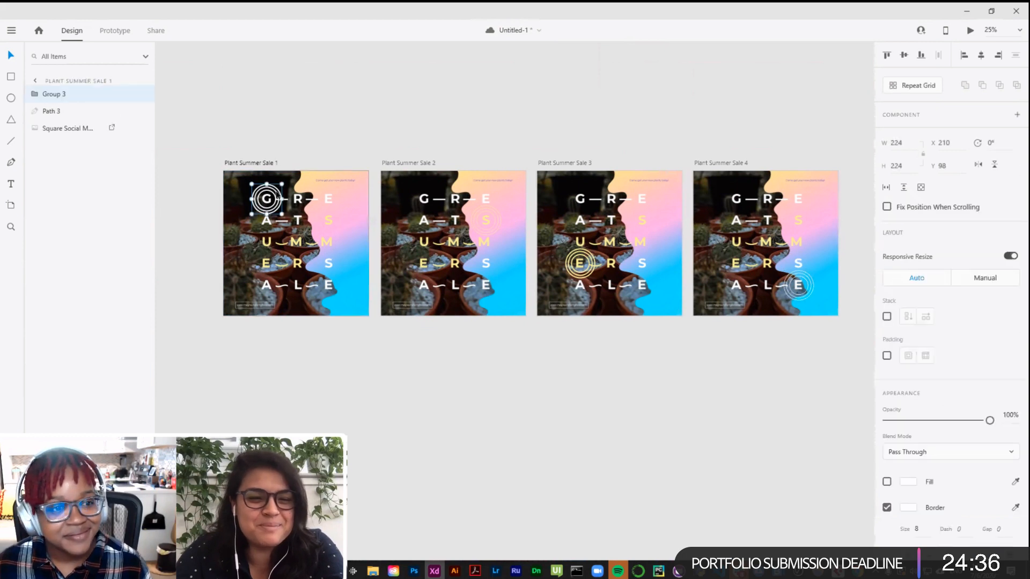
double_click(55, 94)
text(Circle)
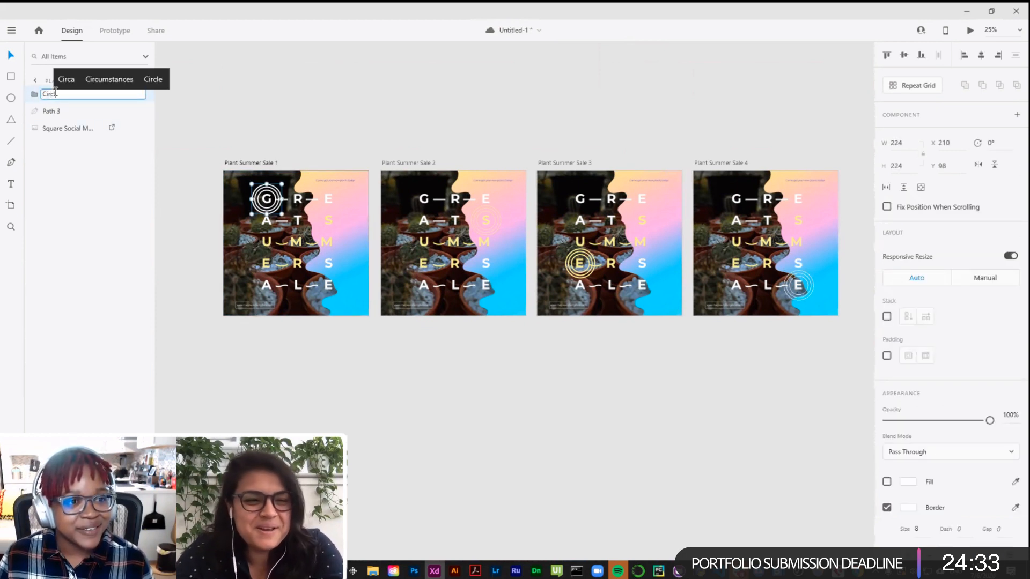
key(Return)
click(427, 155)
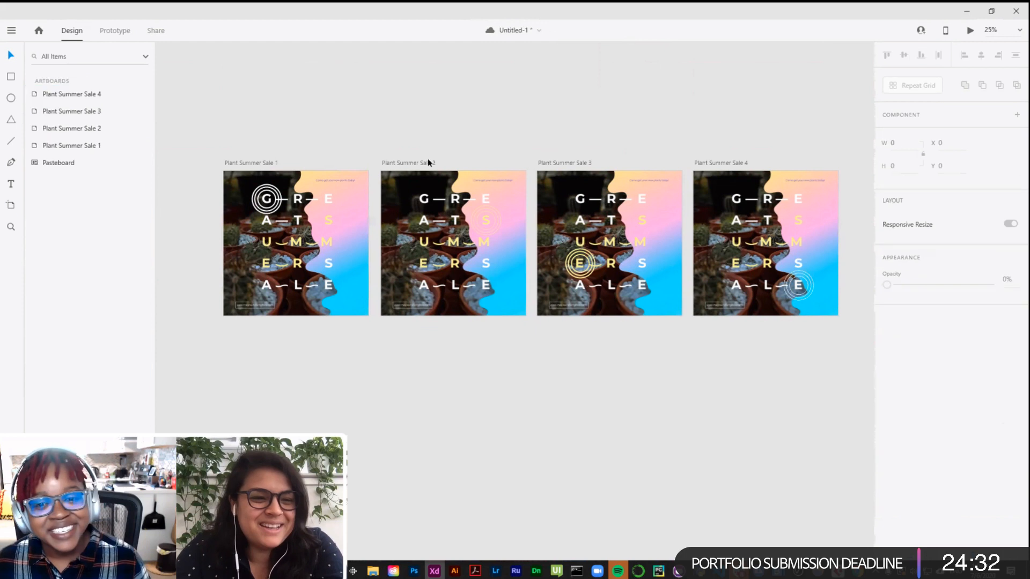
Step: Rename the thin yellow ring group around the S in Plant Summer Sale 2 as Circle
click(481, 215)
click(70, 93)
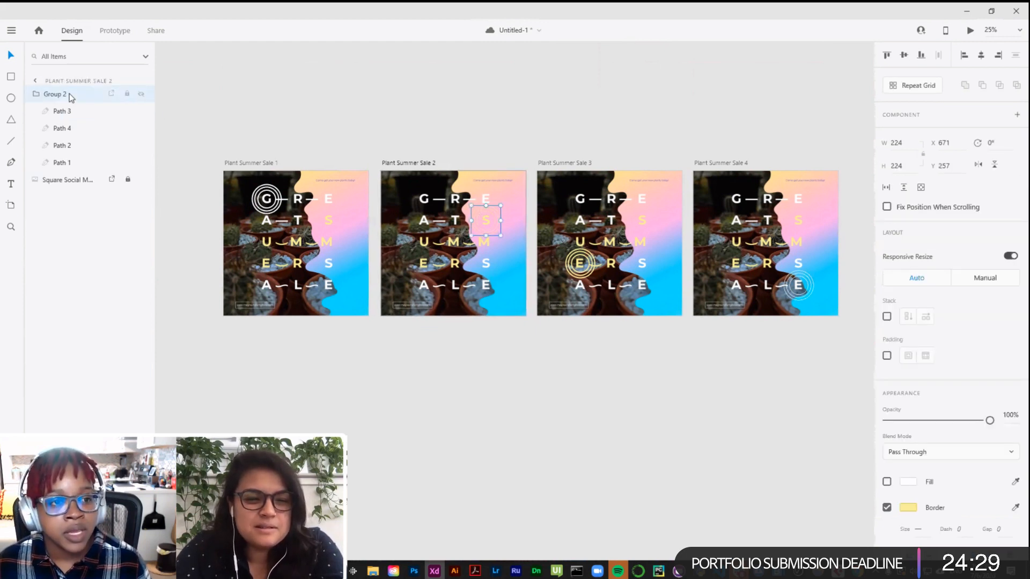
double_click(69, 94)
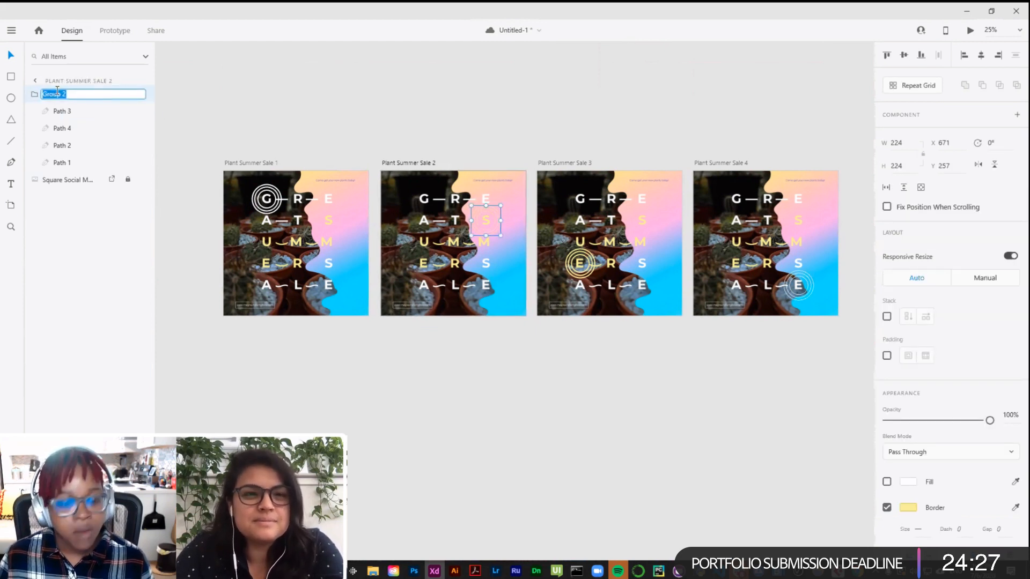
text(Circle)
key(Return)
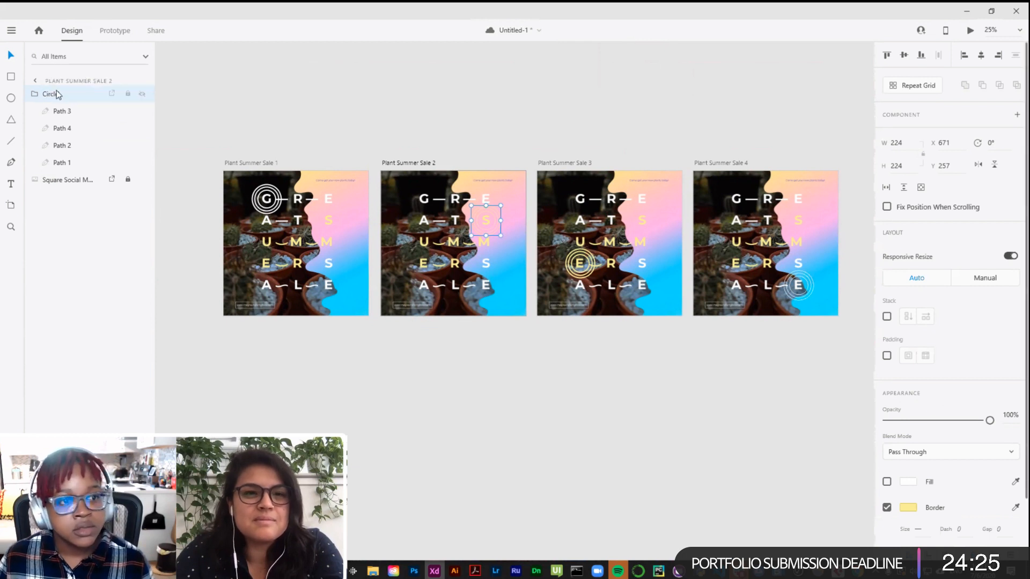
click(411, 140)
Step: Rename the yellow ring group around the E in Plant Summer Sale 3 as Circle
click(580, 263)
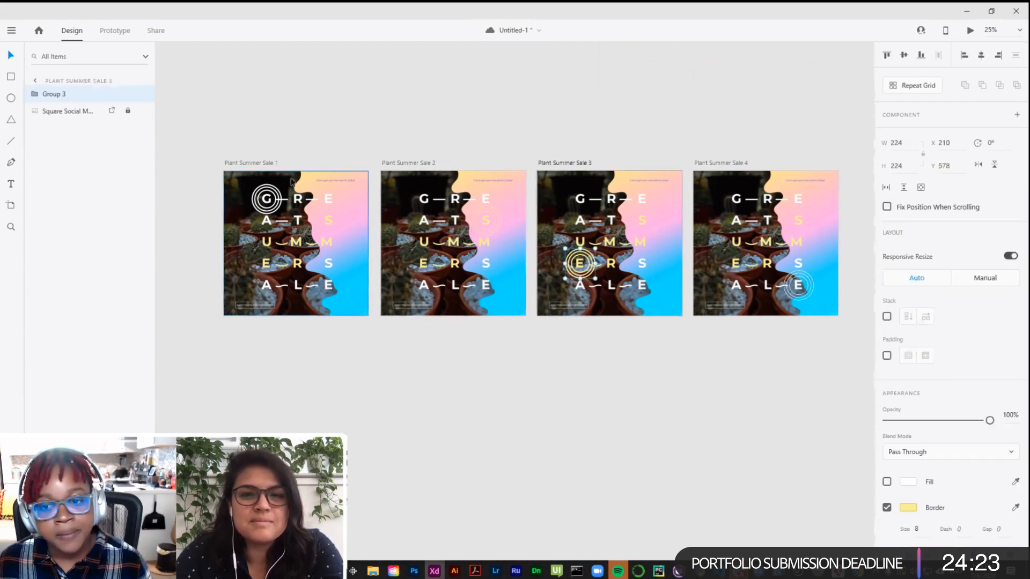
double_click(53, 94)
text(Circle)
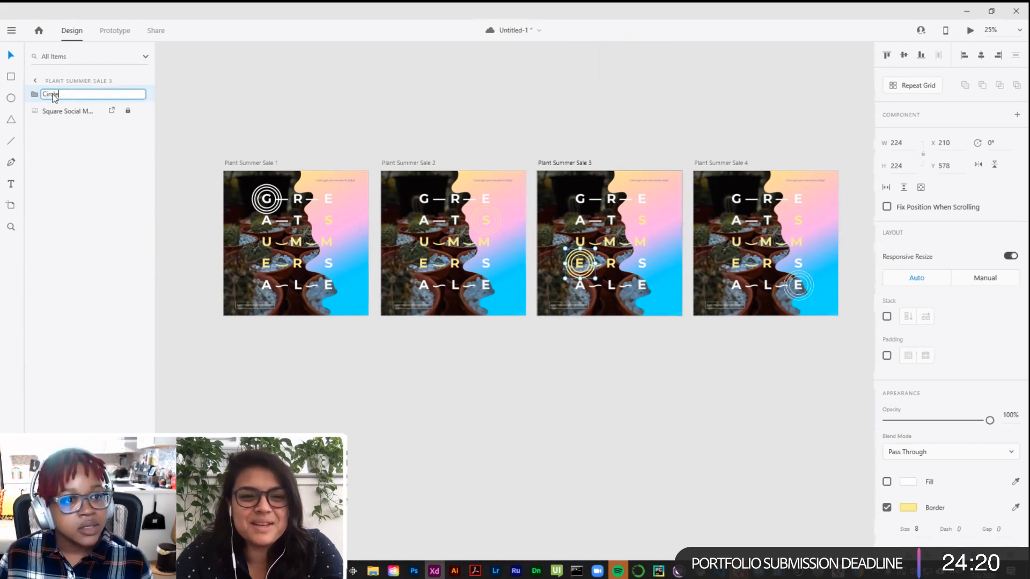
key(Return)
click(343, 124)
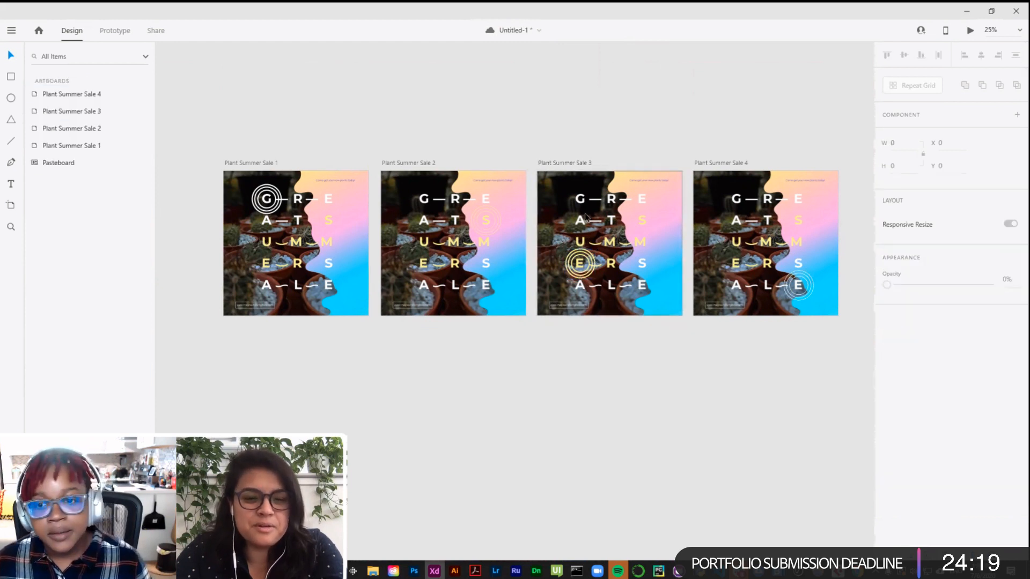
Step: Rename the white ring group around the last E in Plant Summer Sale 4 as Circle
click(805, 291)
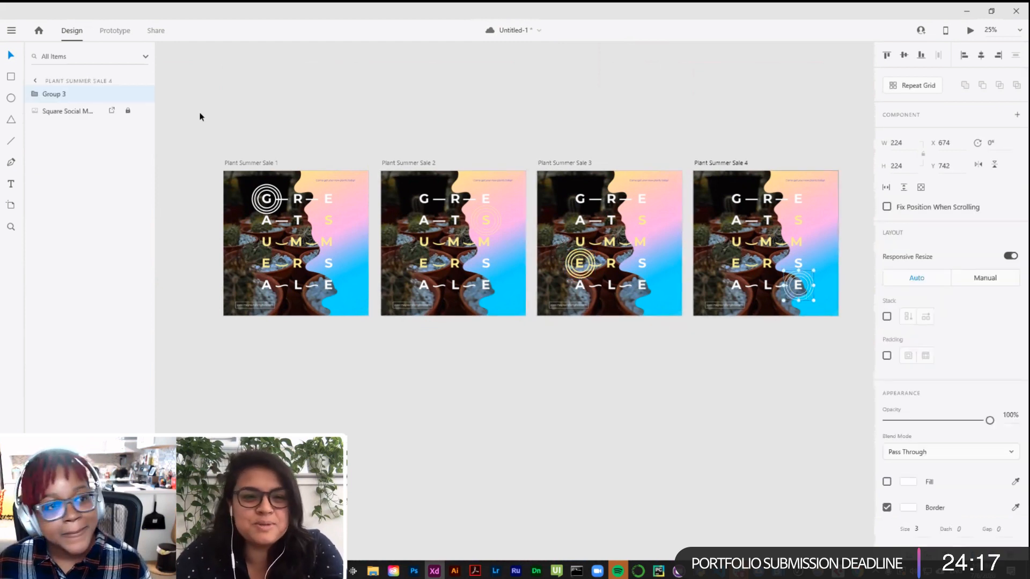
double_click(62, 94)
text(Circle)
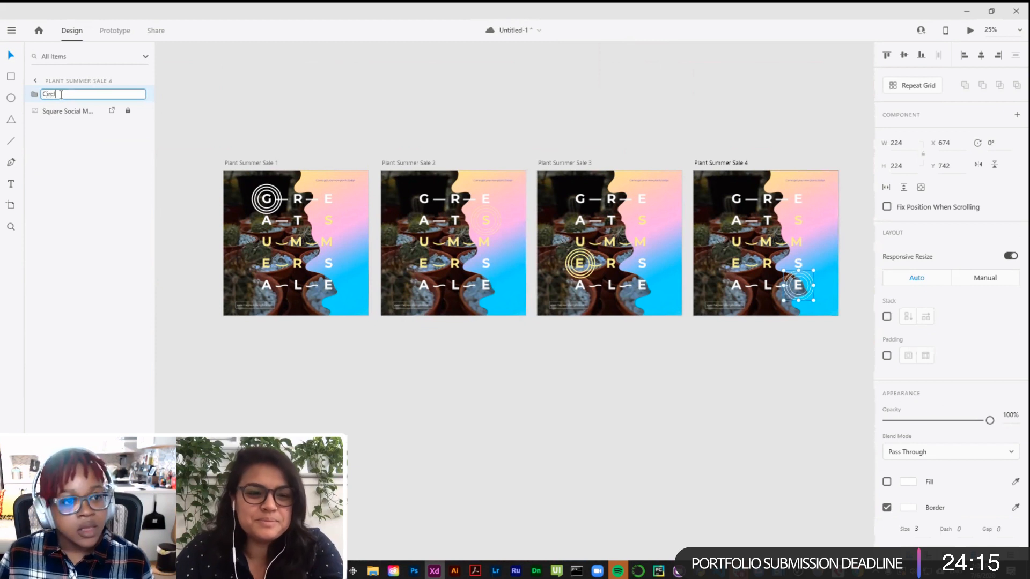
key(Return)
click(288, 97)
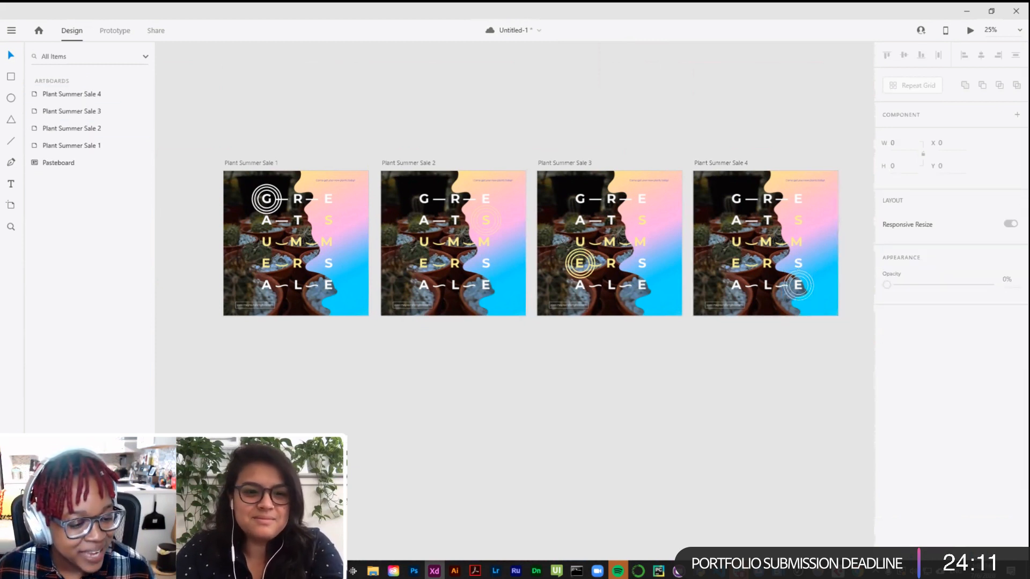
click(11, 548)
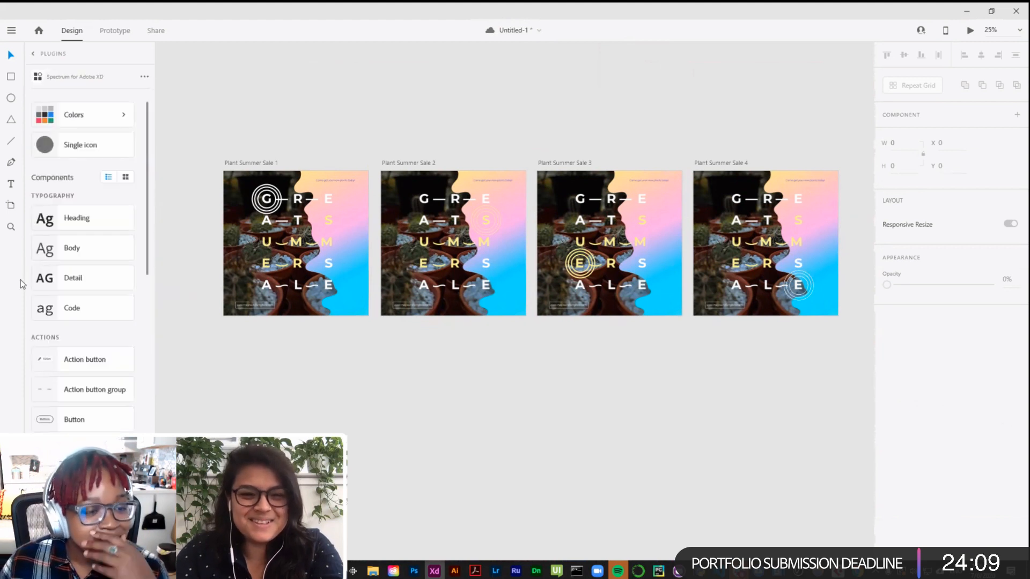
click(48, 55)
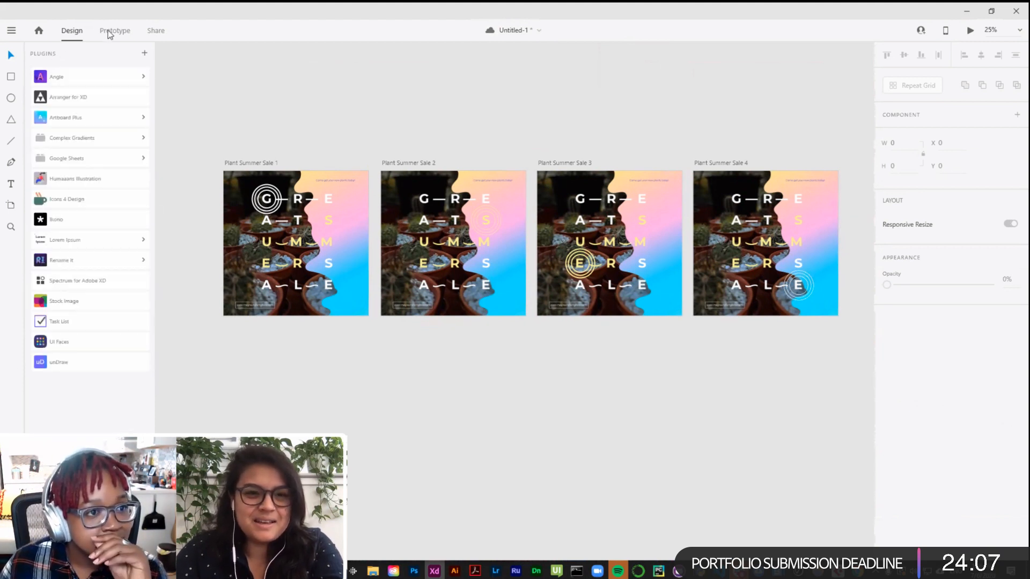
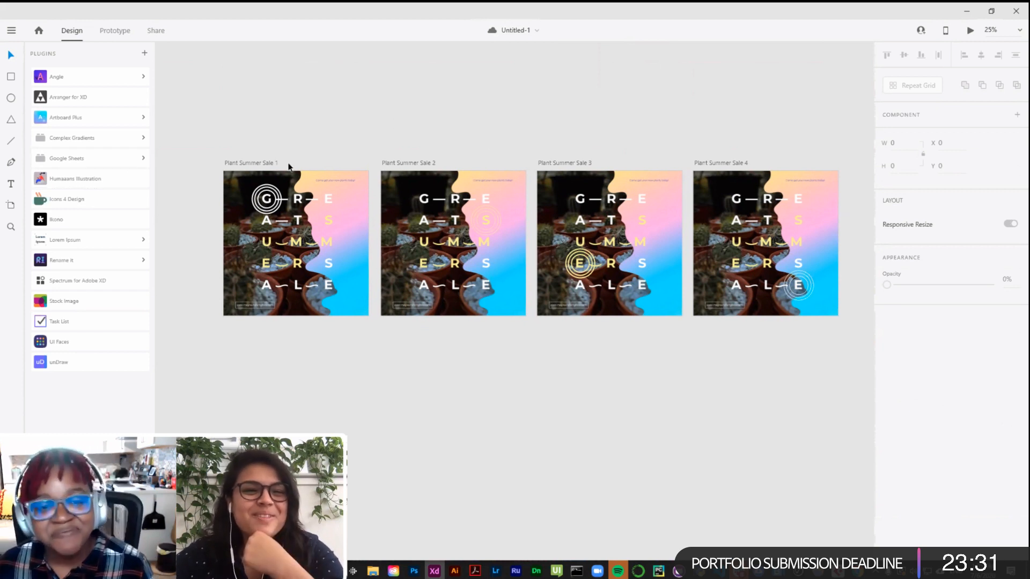
Step: Switch to Prototype mode, show the layers list and check the circle elements on the artboards for interactions
click(261, 163)
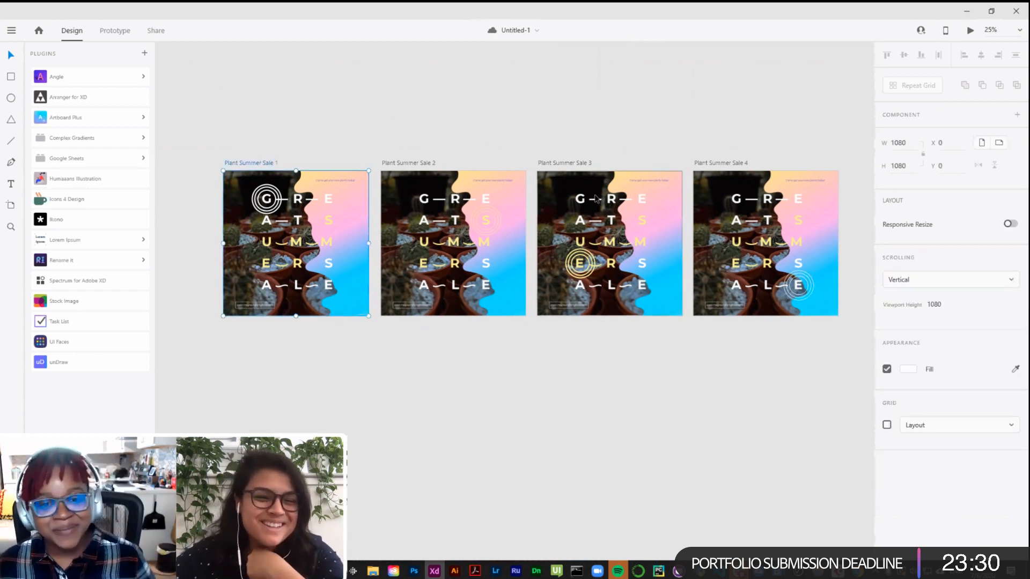
click(114, 31)
click(252, 101)
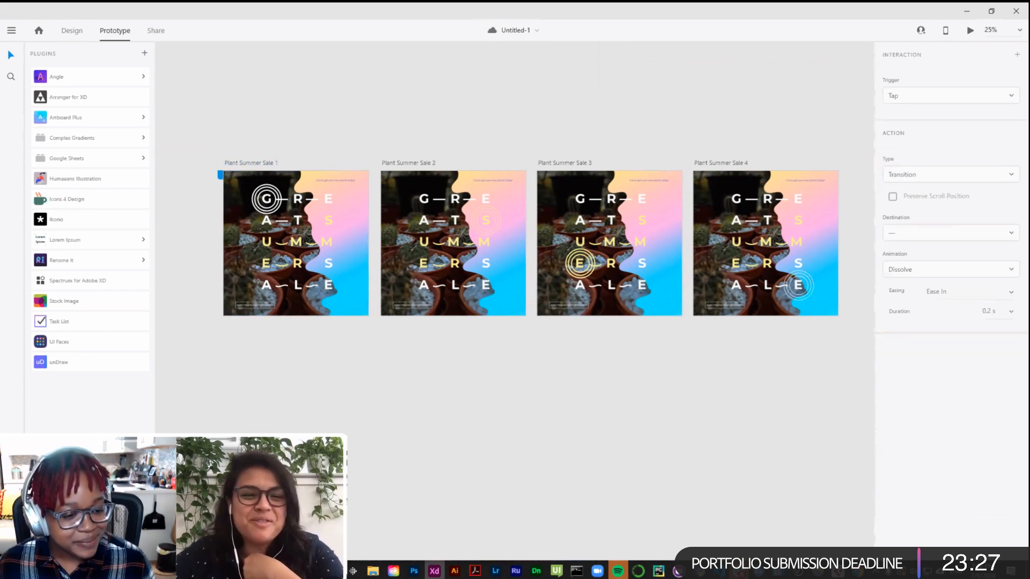
key(ctrl+y)
click(488, 214)
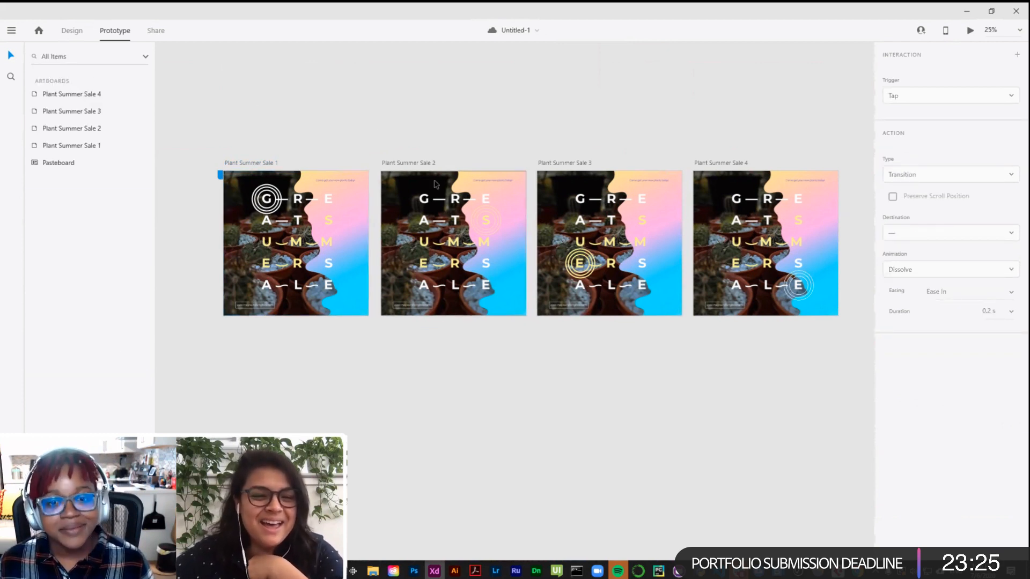
click(579, 262)
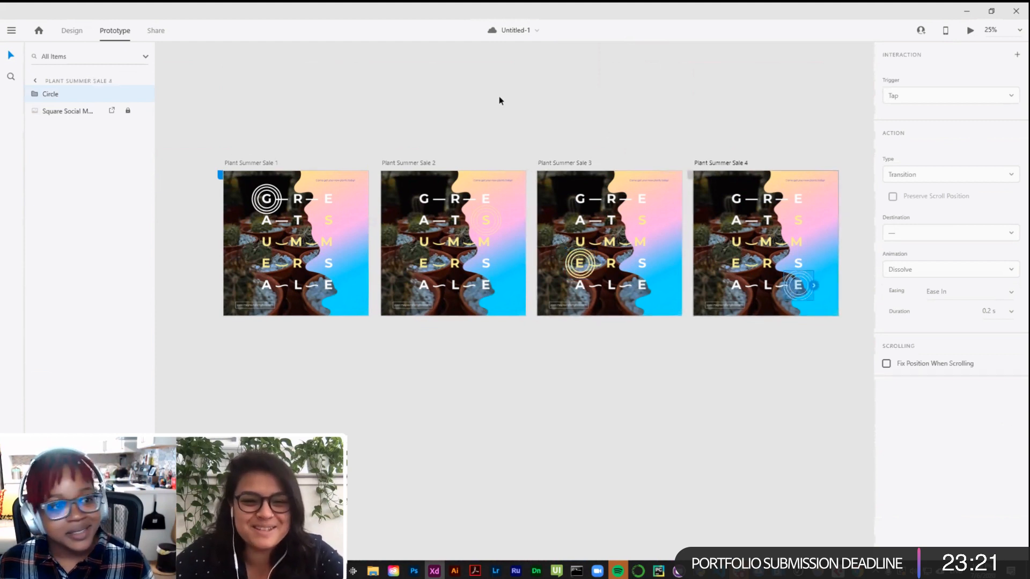
click(340, 54)
Step: Change the timed interaction of artboard Plant Summer Sale 1 to Auto-Animate with a duration of 0.4 s
click(260, 163)
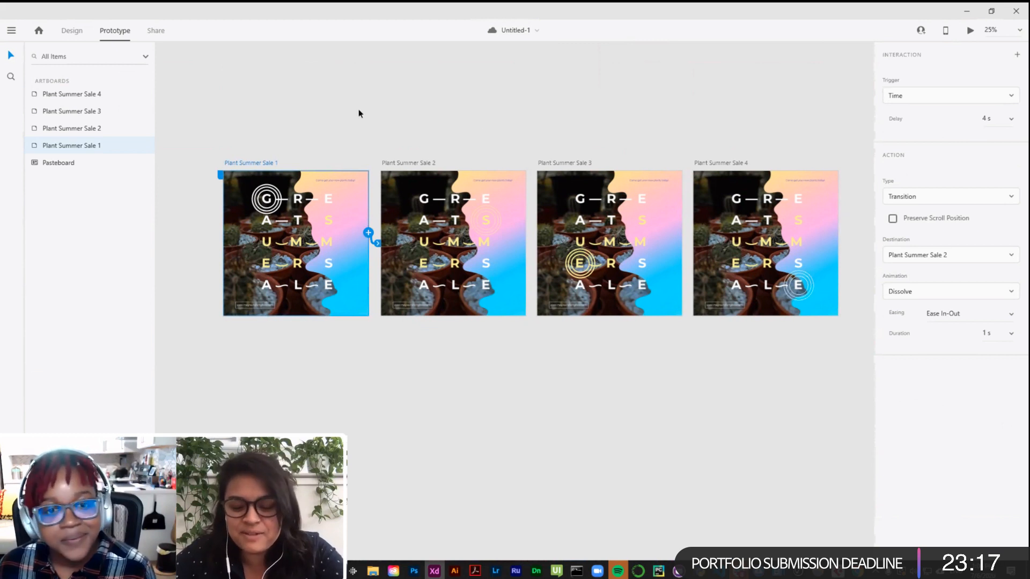
click(328, 139)
click(271, 163)
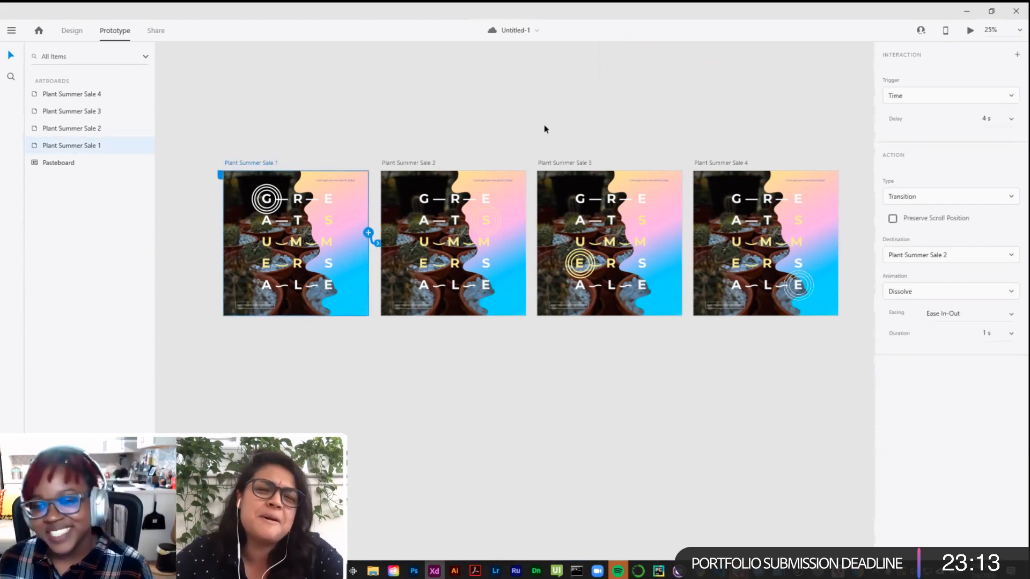
click(906, 204)
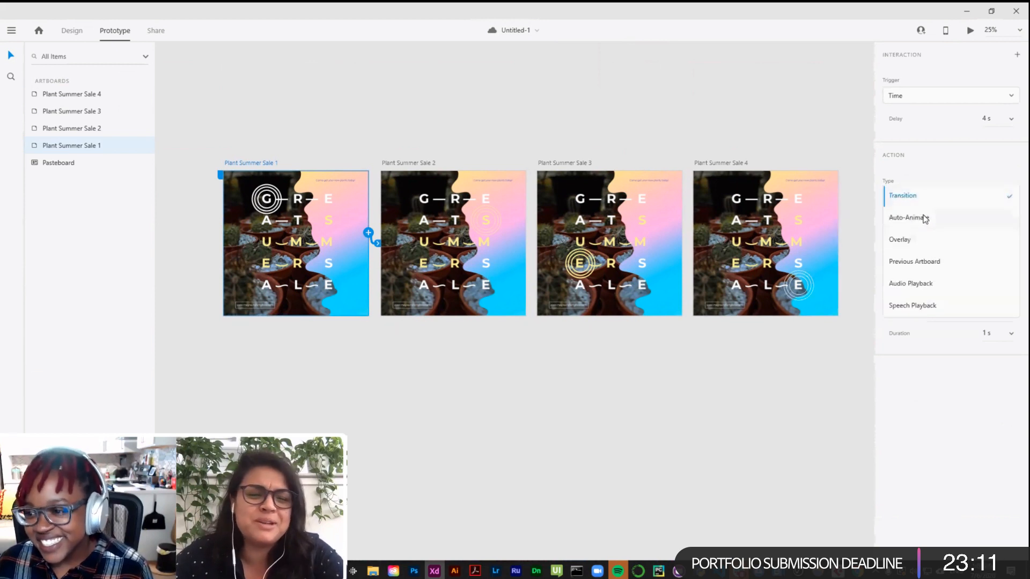
click(920, 217)
click(1008, 275)
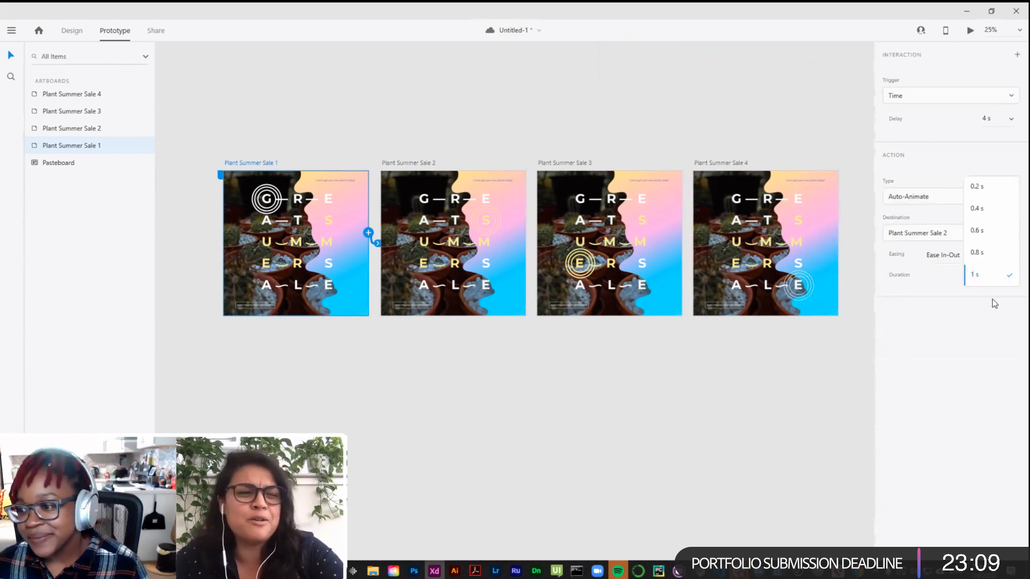
click(978, 209)
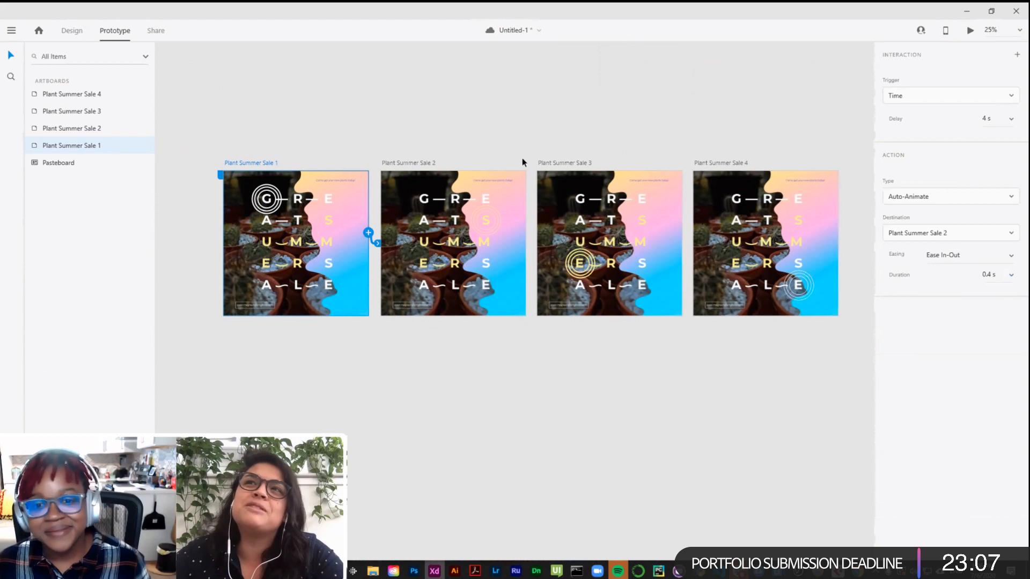
Step: Change the interactions of Plant Summer Sale 2 and Plant Summer Sale 3 together to Auto-Animate with a 0.4 s duration
click(423, 163)
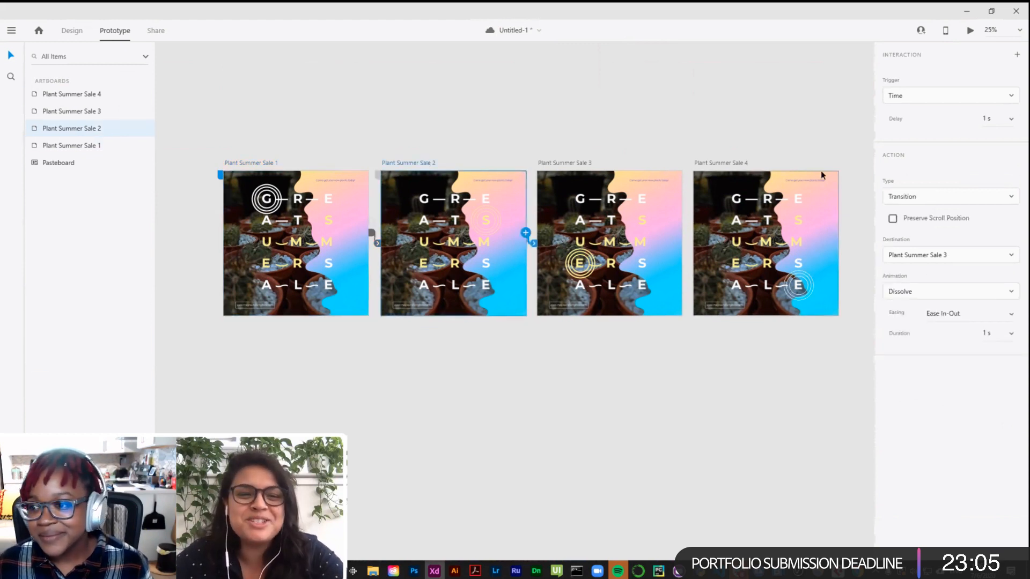
shift+click(584, 162)
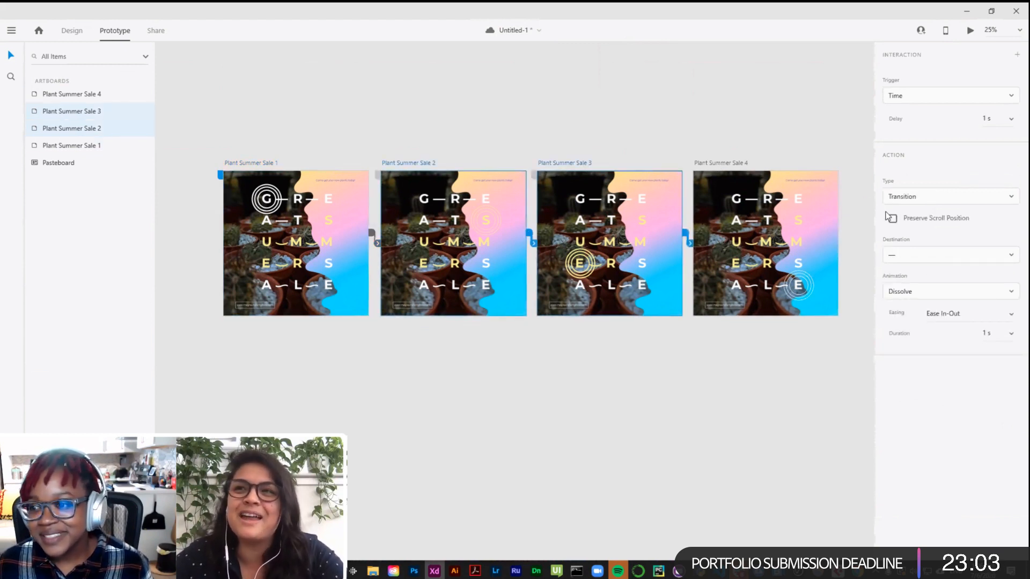
click(912, 198)
click(904, 220)
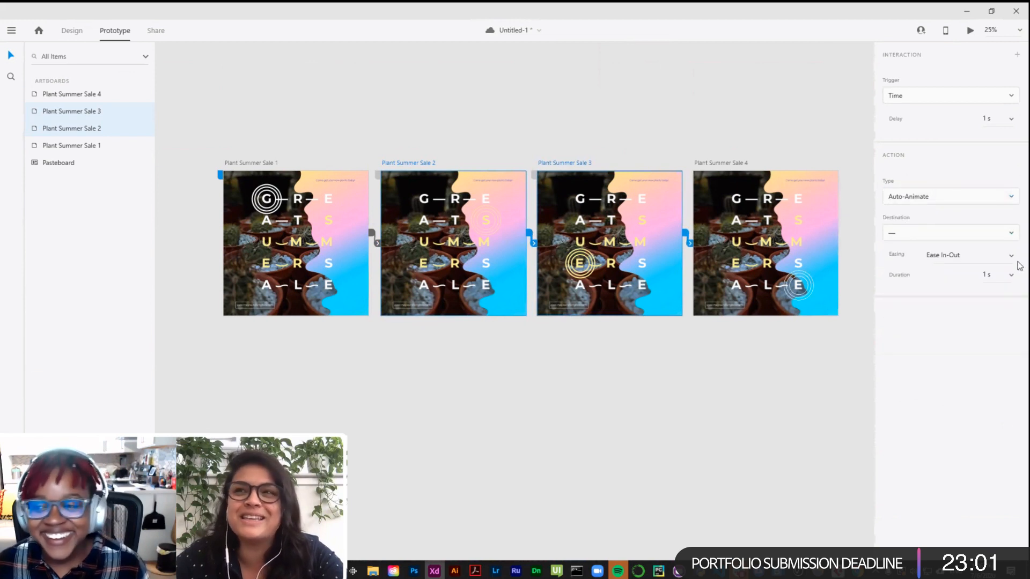
click(1012, 277)
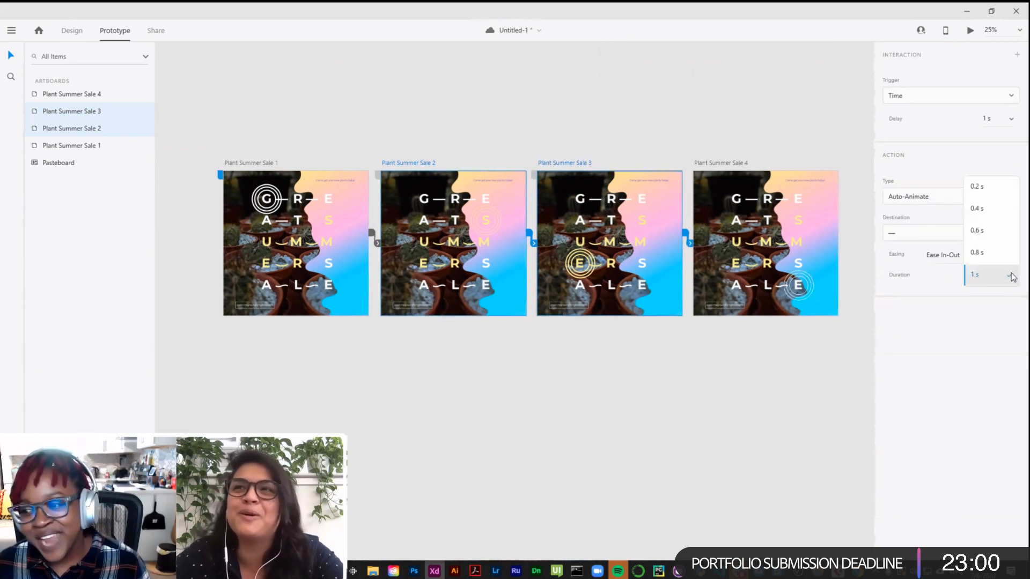
click(985, 216)
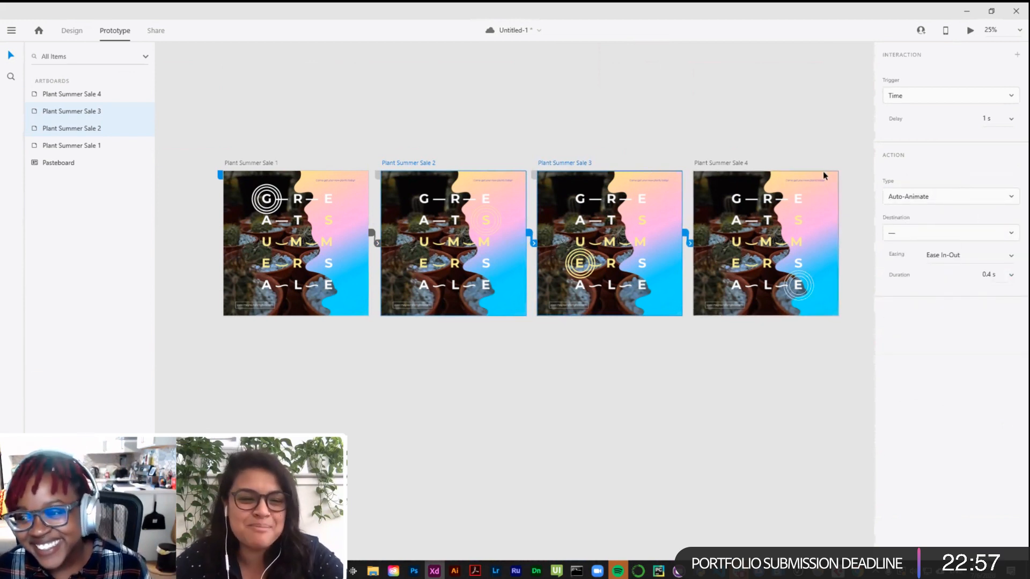
click(608, 137)
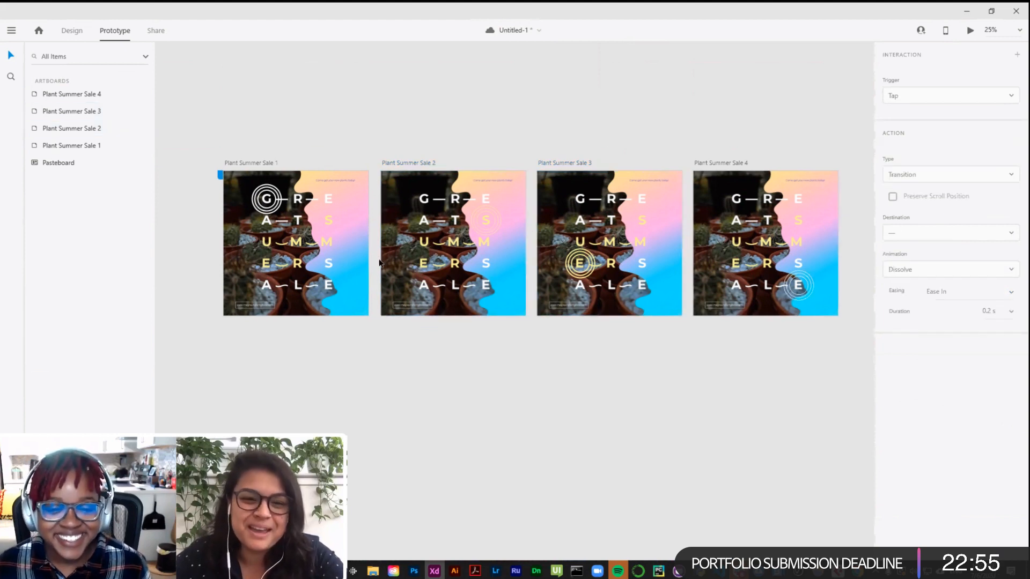
Step: Delete the stray group of white arcs on the pasteboard beside the first artboard and save the document
click(245, 166)
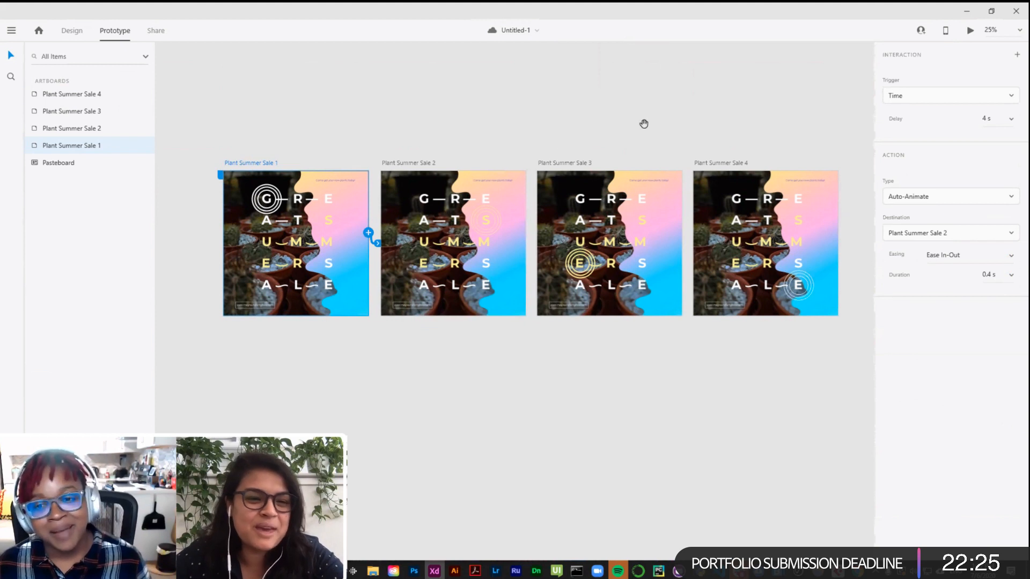
scroll(643, 122, right, 5)
drag(483, 92, 724, 127)
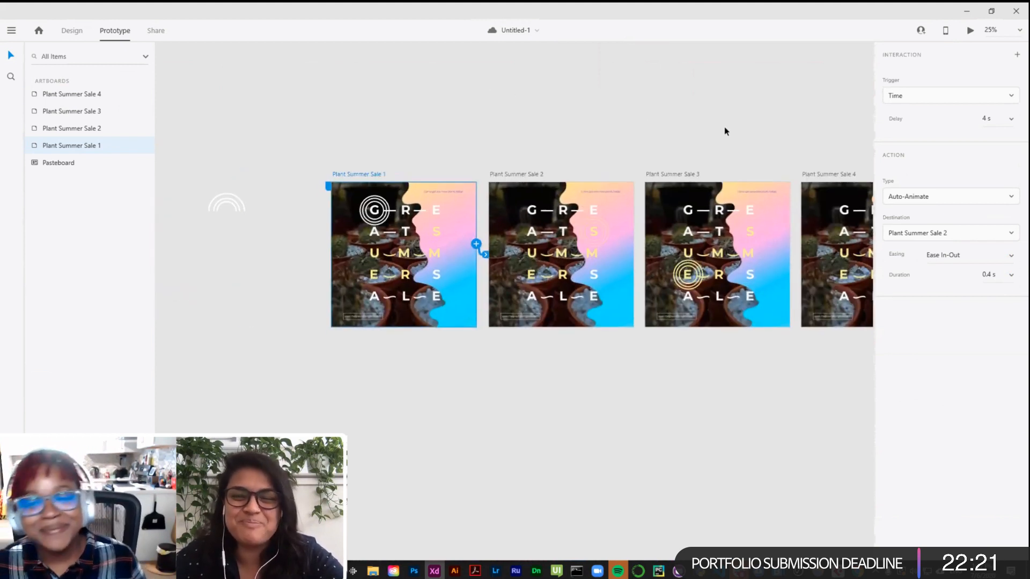
click(225, 201)
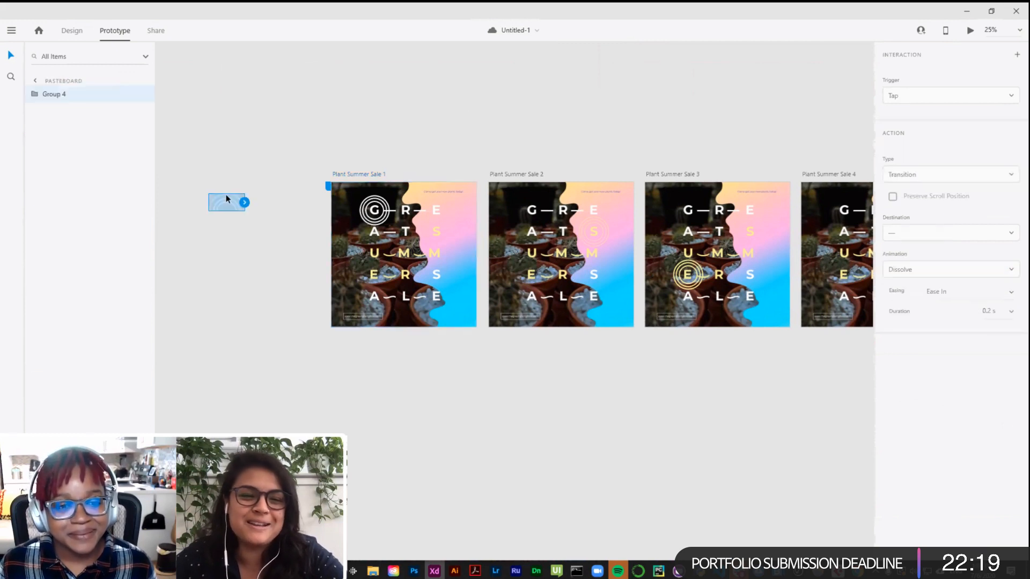
key(Delete)
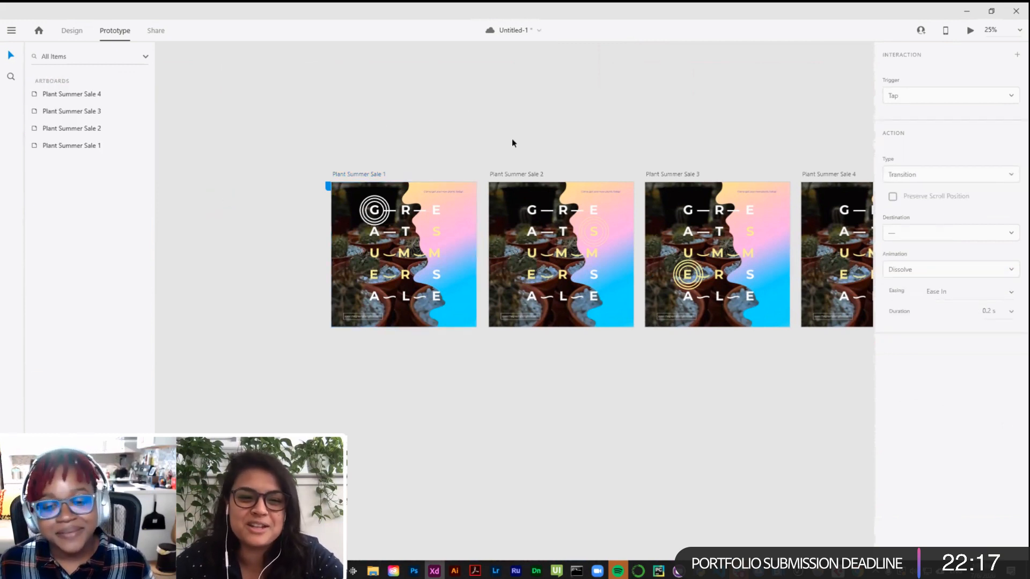
scroll(546, 142, right, 5)
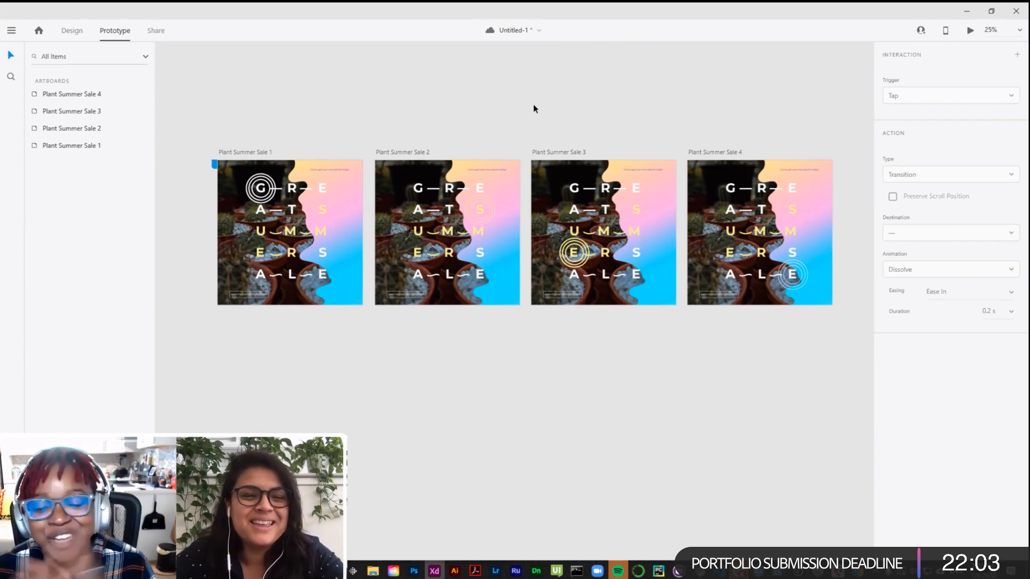
key(ctrl+s)
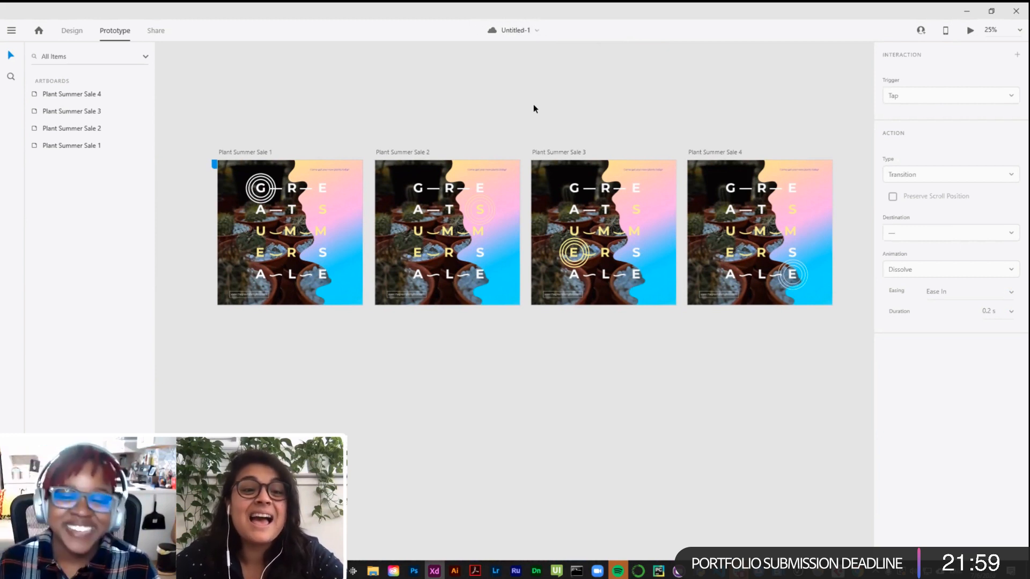
scroll(499, 103, up, 1)
scroll(569, 132, down, 1)
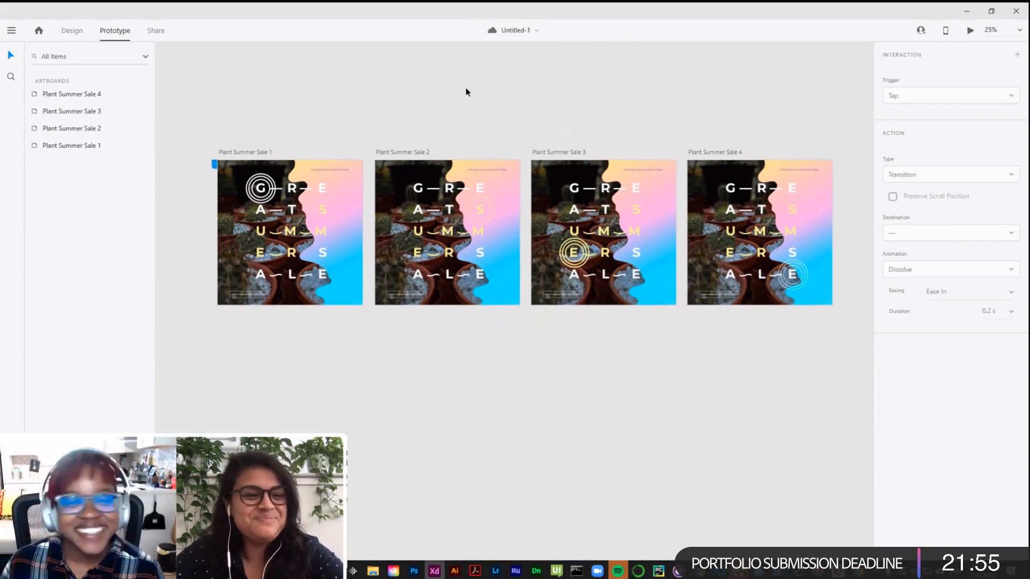
Step: Search the plugin catalogue for "hipster ipsum", look through the results and close the catalogue
click(11, 548)
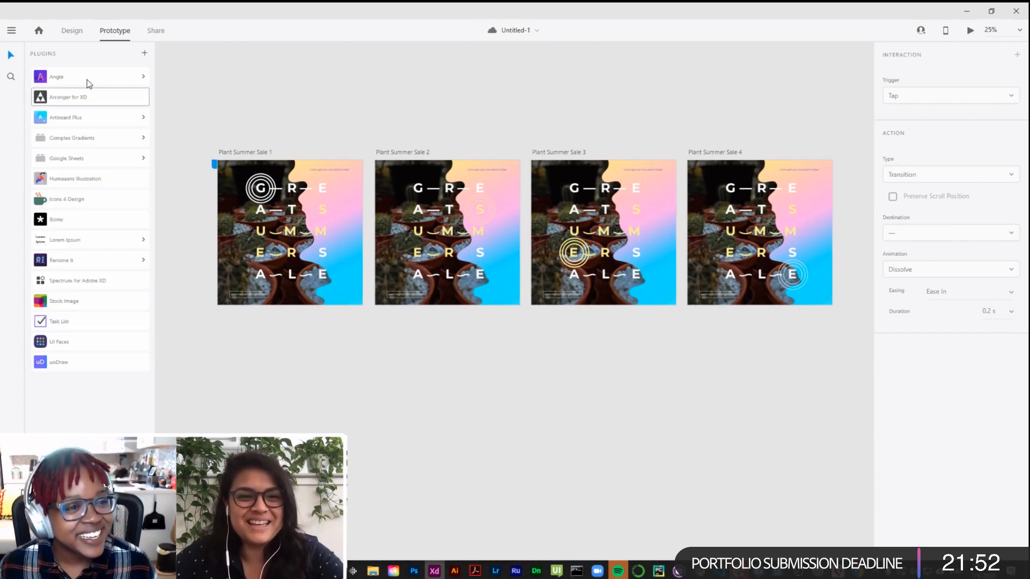
click(12, 30)
mouse_move(37, 415)
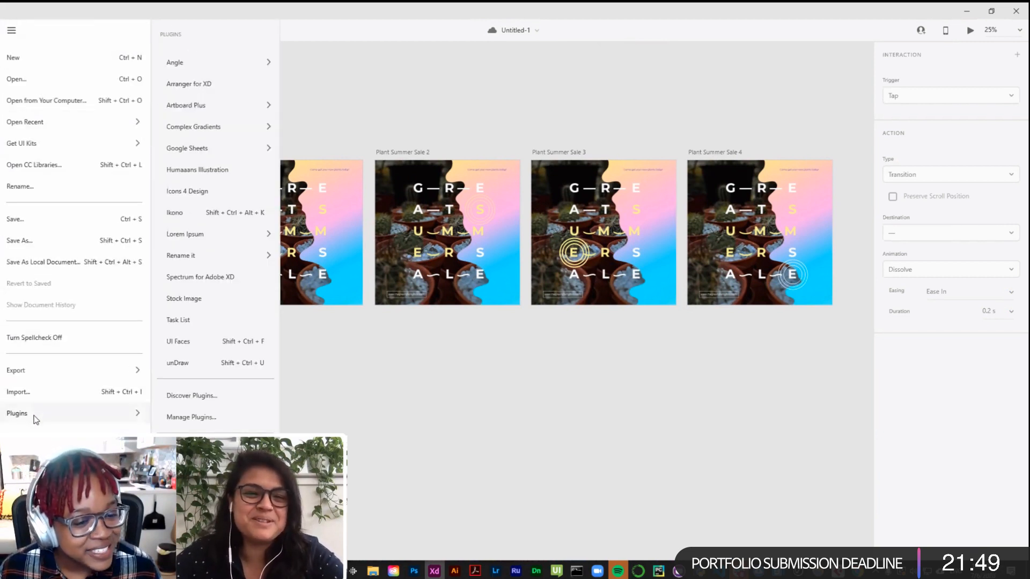
click(191, 395)
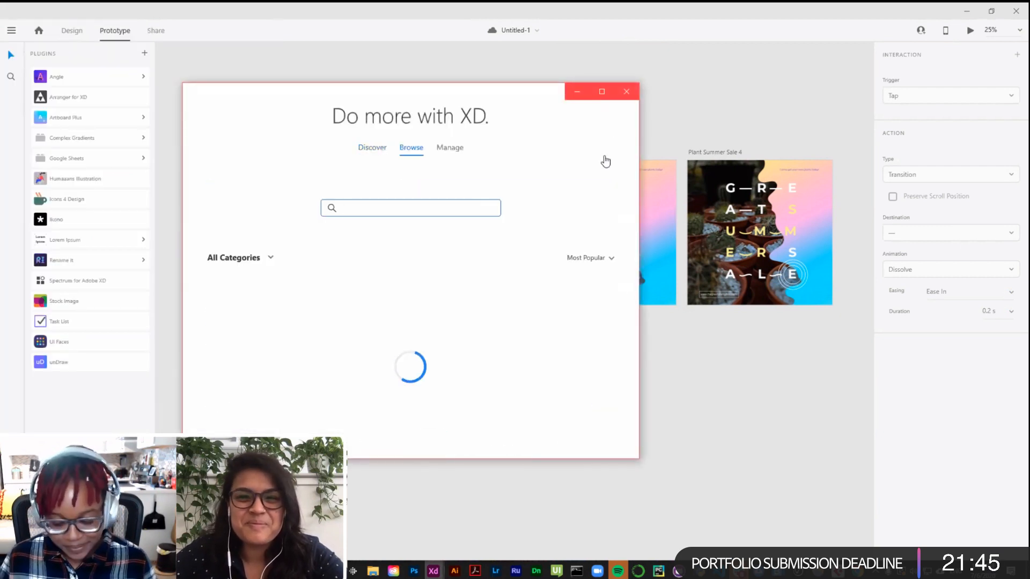
text(hipster )
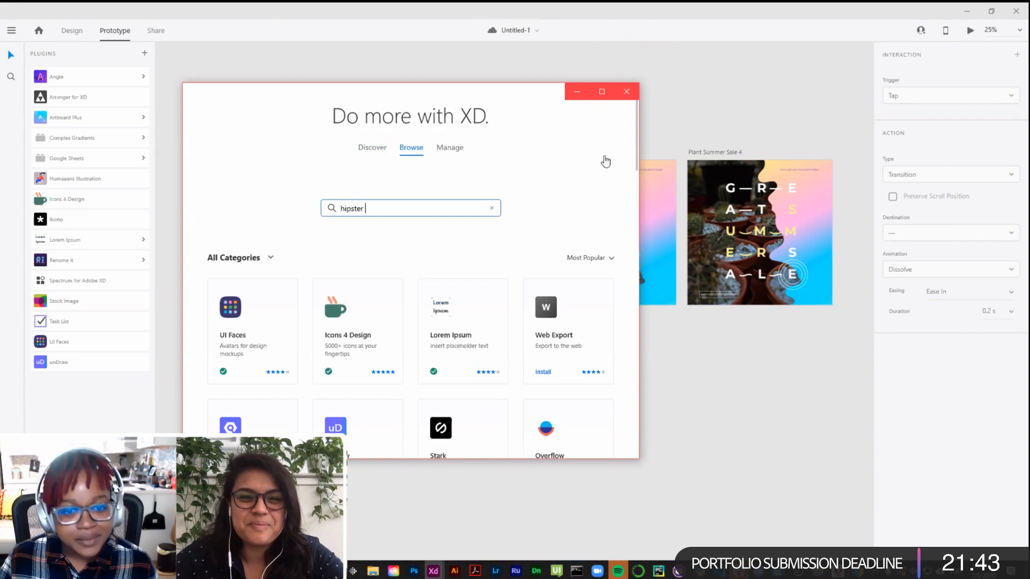
text(ipsum)
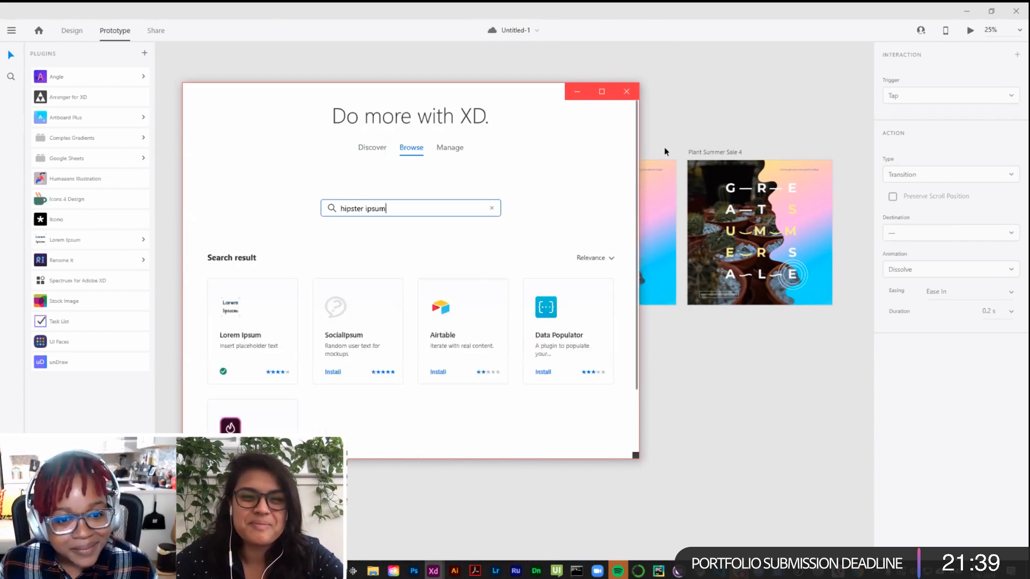
scroll(479, 165, down, 2)
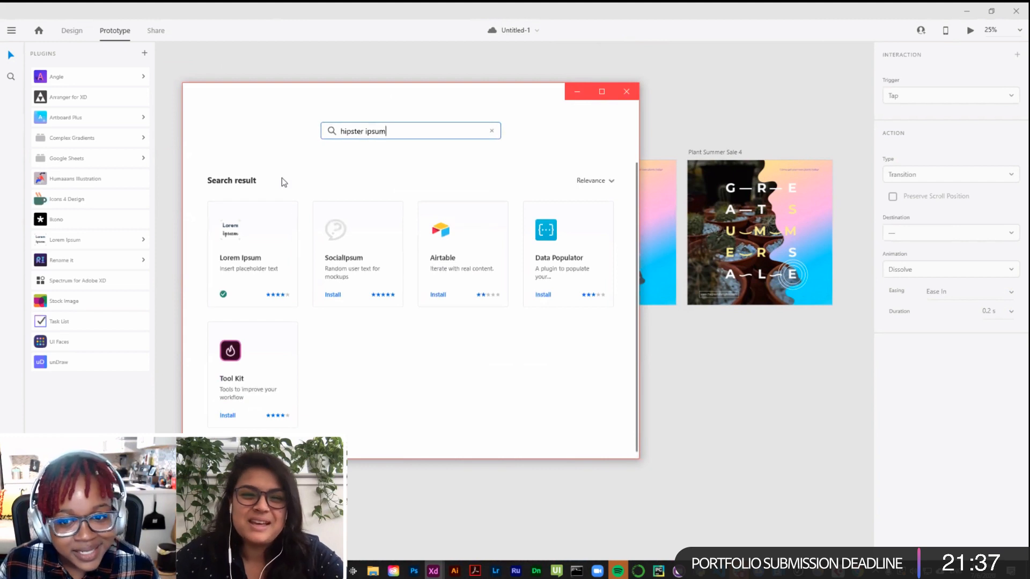
scroll(301, 298, up, 2)
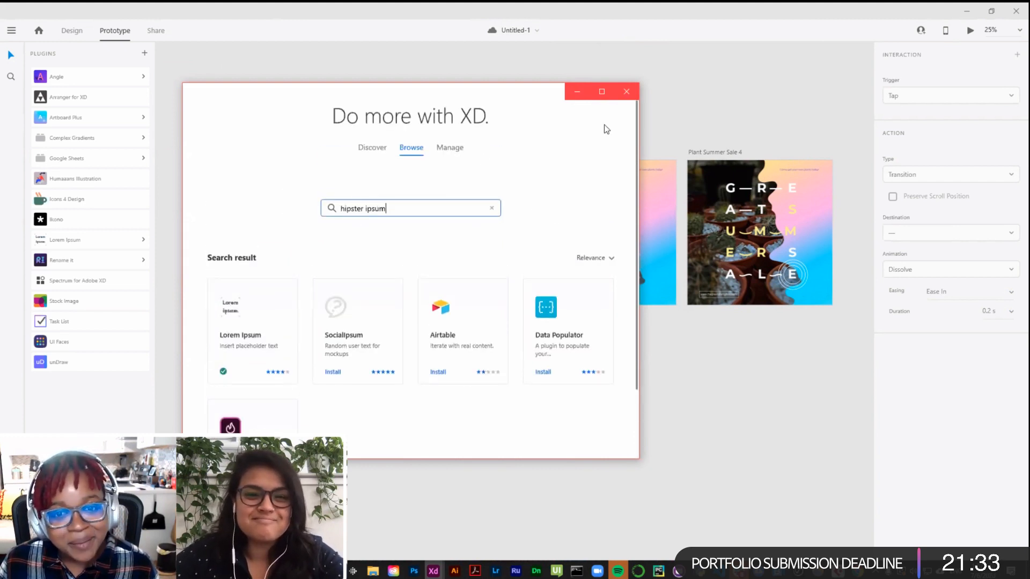
click(627, 91)
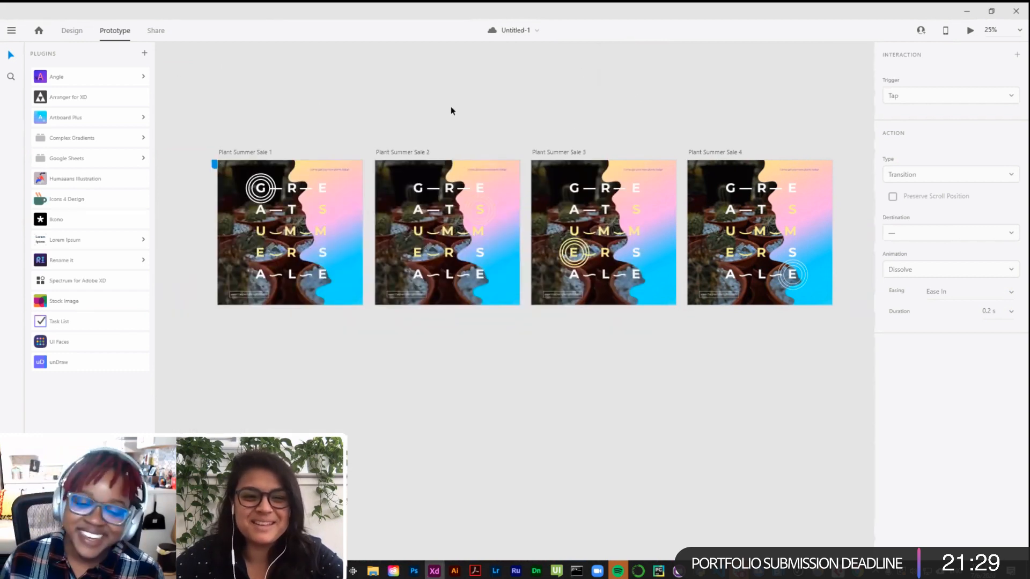
Step: Check the interaction settings of Plant Summer Sale 1 and play the prototype preview of the sale animation
click(246, 152)
click(763, 111)
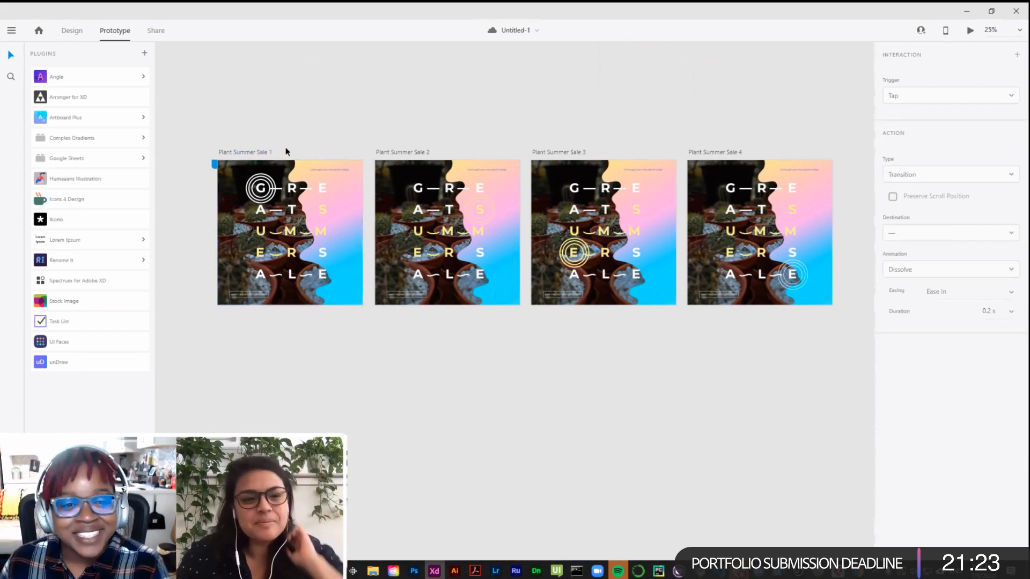
click(336, 163)
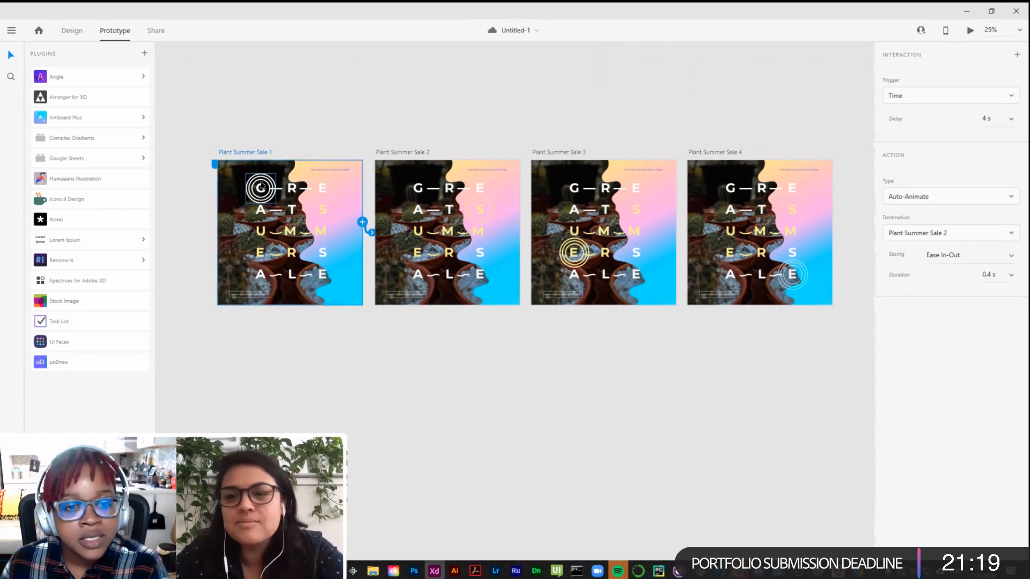
click(506, 150)
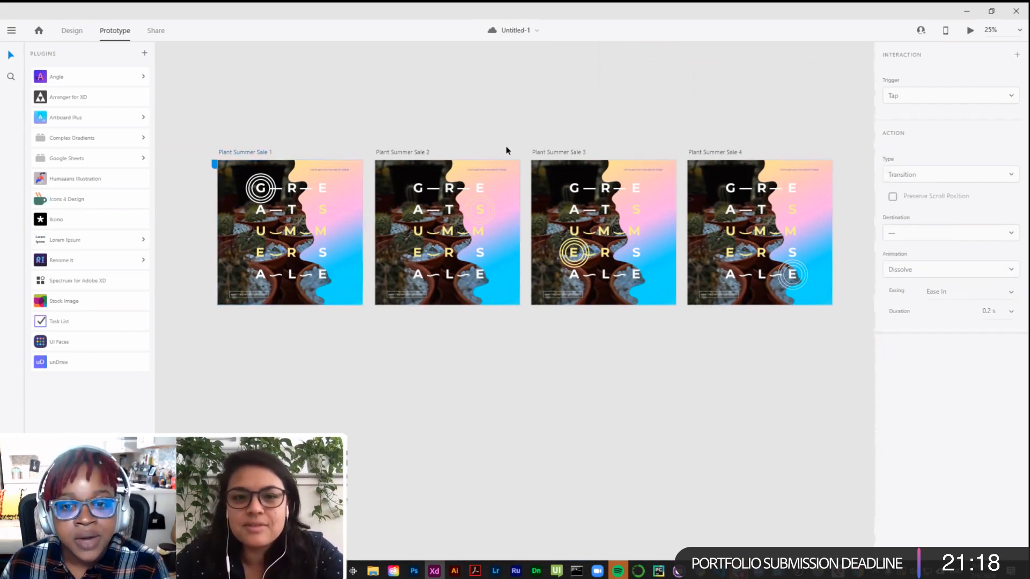
click(969, 30)
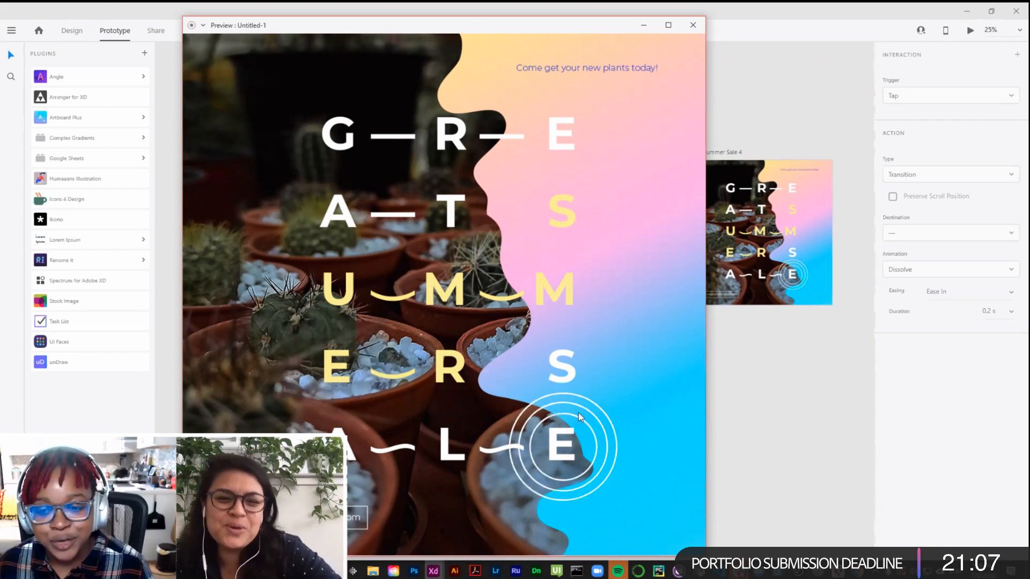
Step: Close the preview and examine the layers inside the Circle group of Plant Summer Sale 3
click(693, 24)
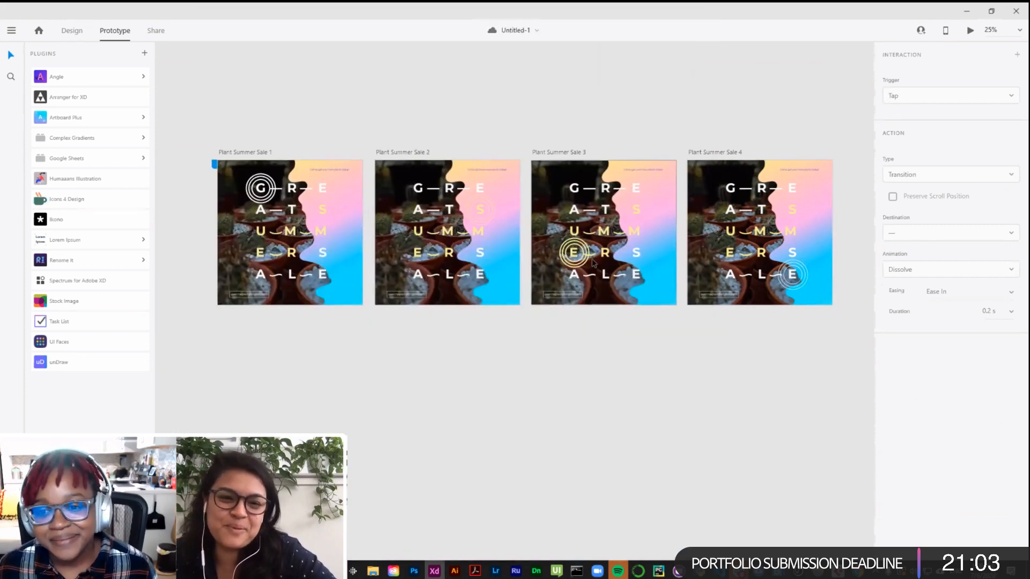
click(574, 252)
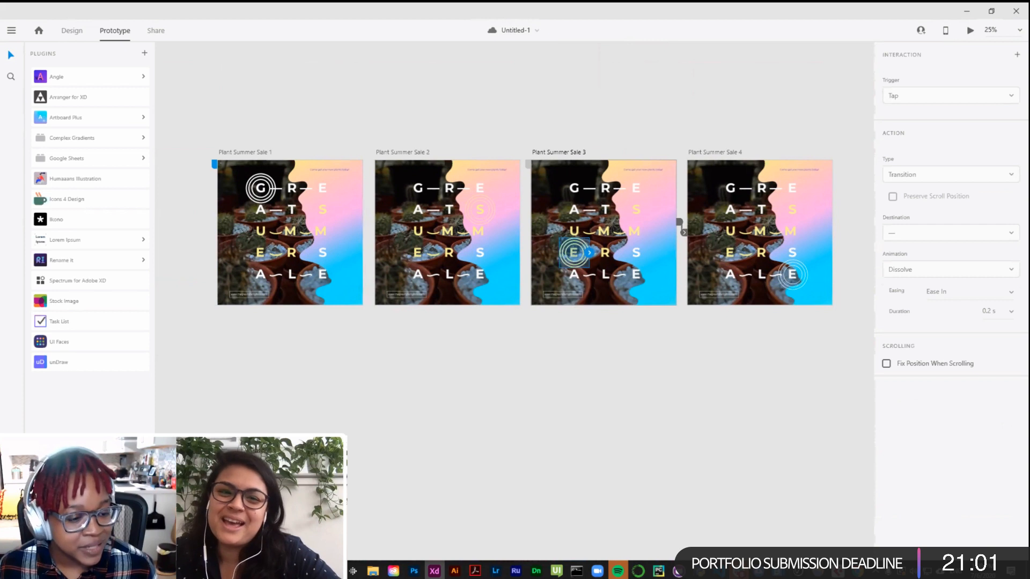
key(ctrl+y)
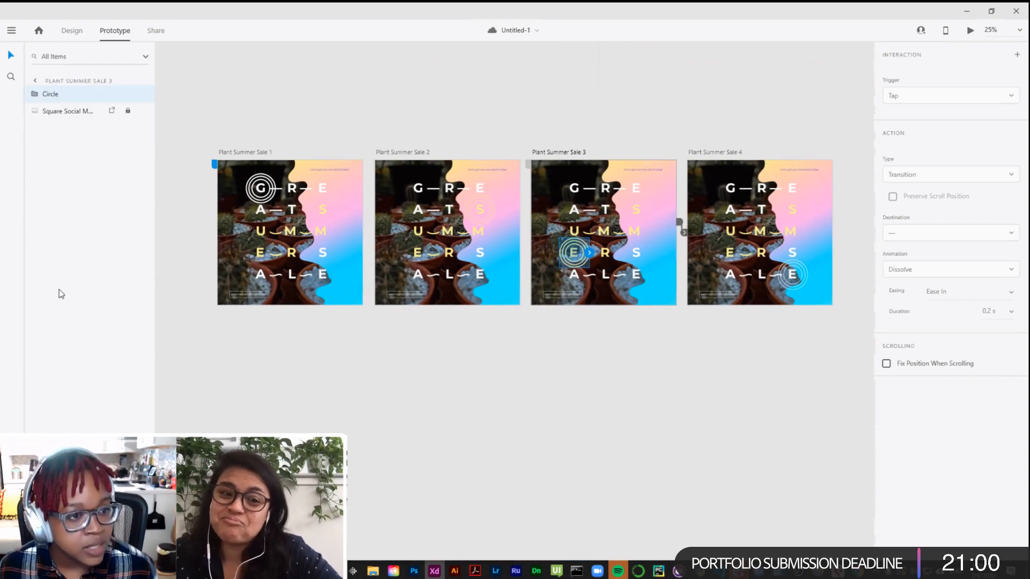
click(35, 95)
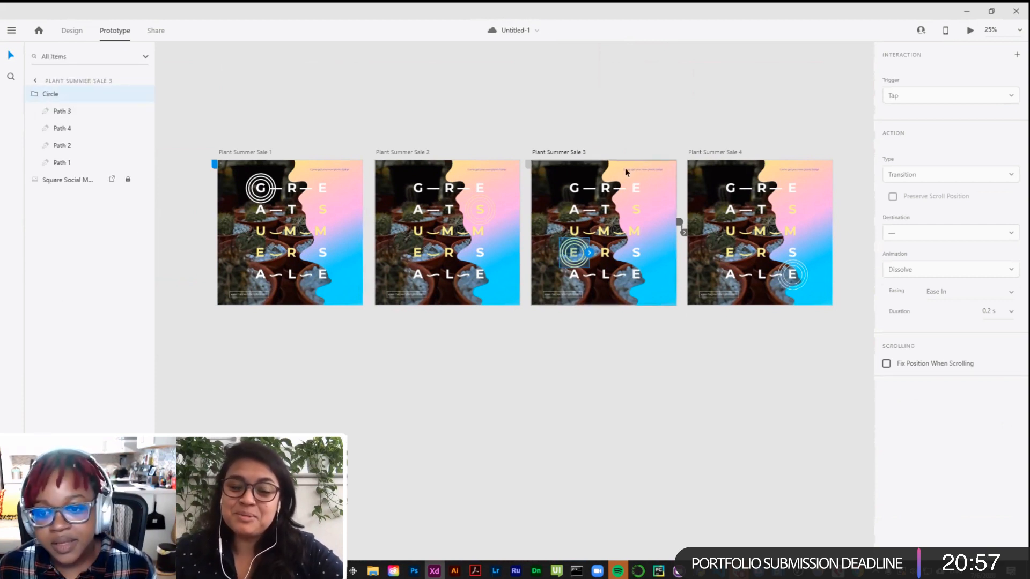
click(557, 115)
Step: Rename the circle group on Plant Summer Sale 2 as Circle, removing the stray backslash
click(479, 208)
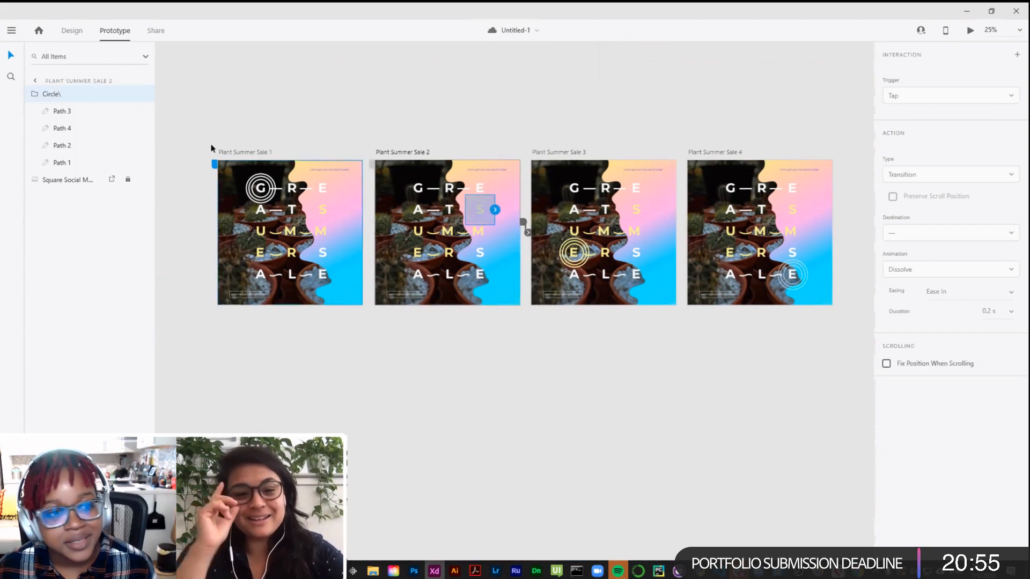
click(56, 94)
double_click(57, 97)
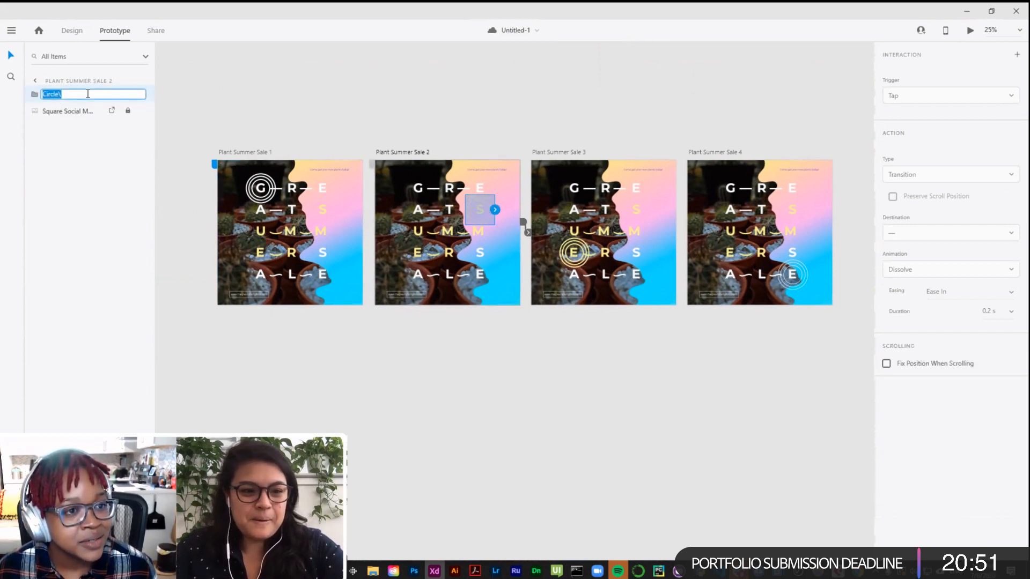
click(87, 95)
key(BackSpace)
key(Return)
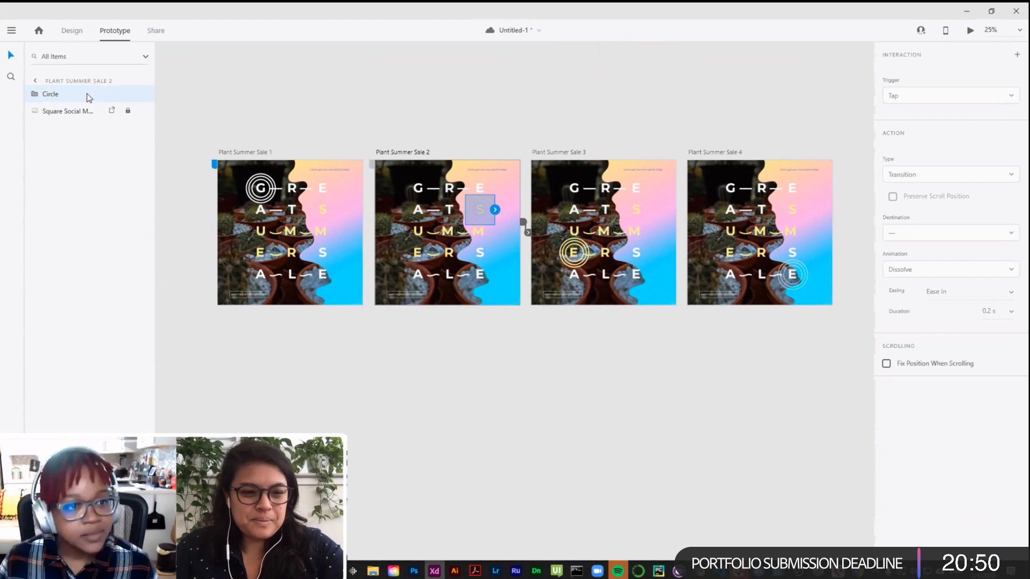
Step: Examine the name and paths of the circle group around the letter G on Plant Summer Sale 1
click(272, 122)
click(260, 182)
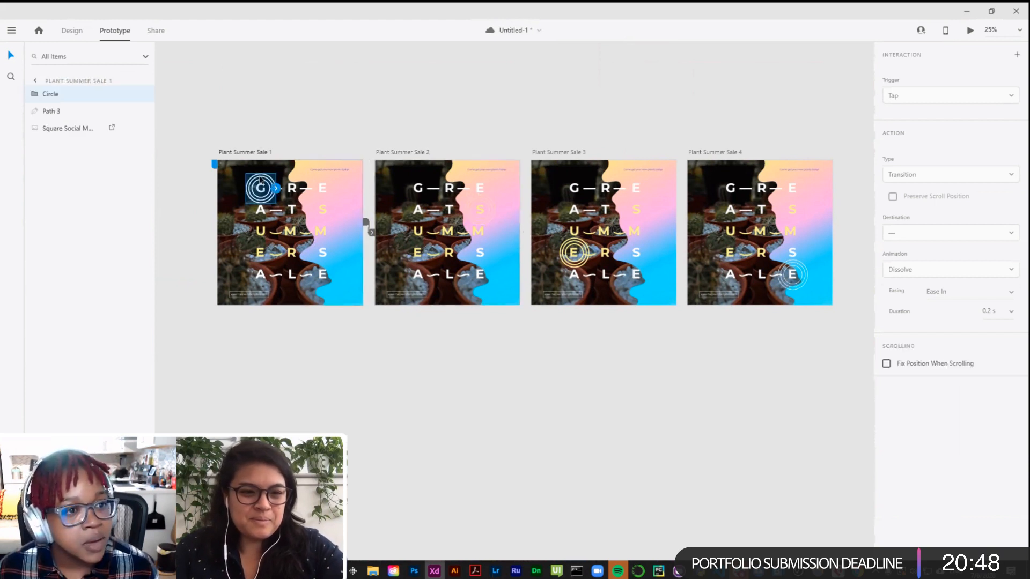
click(33, 95)
click(34, 96)
click(33, 95)
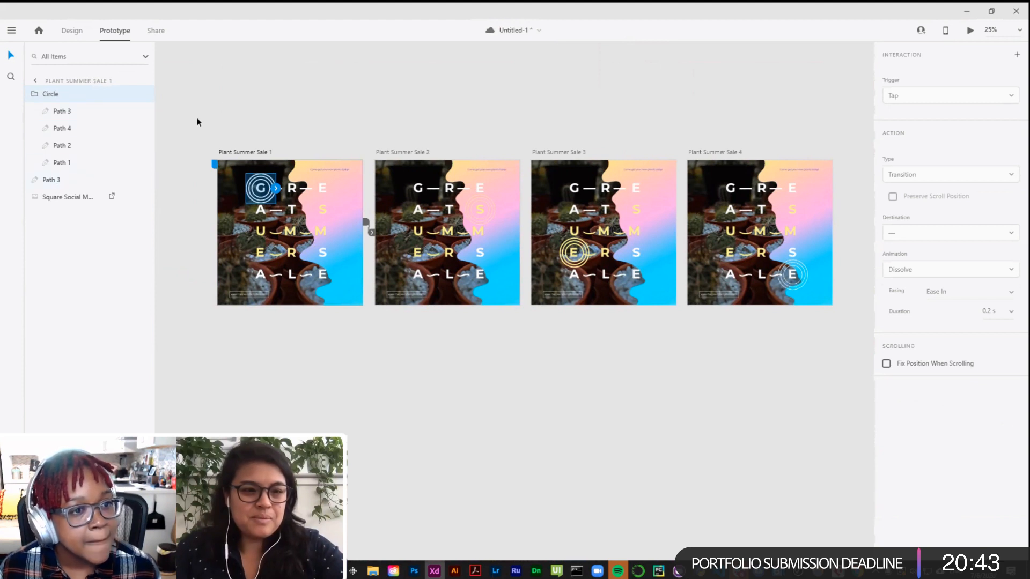
Step: Set the time trigger delay of Plant Summer Sale 1 to 1 s and preview the animation
click(246, 118)
click(249, 154)
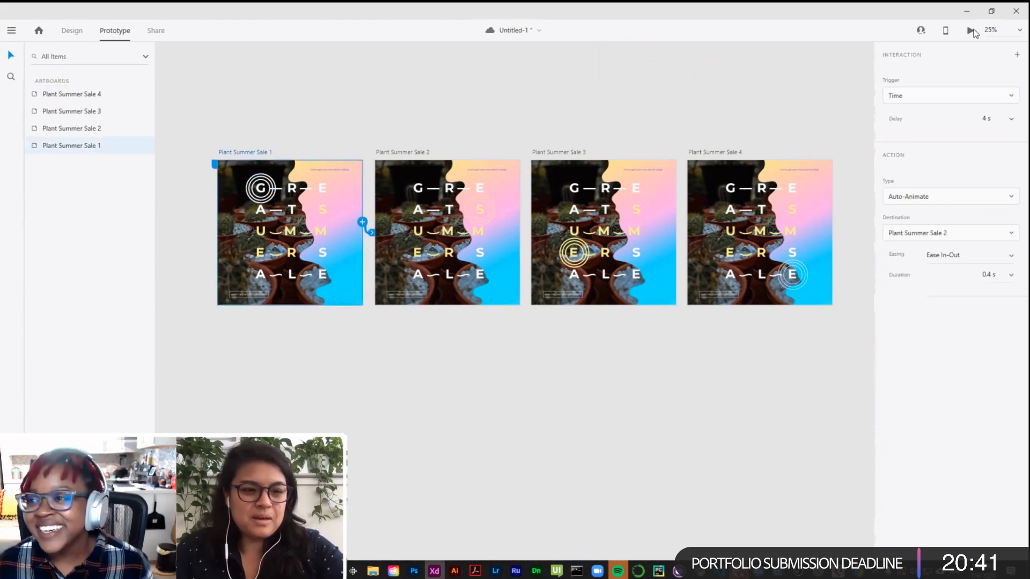
click(1015, 116)
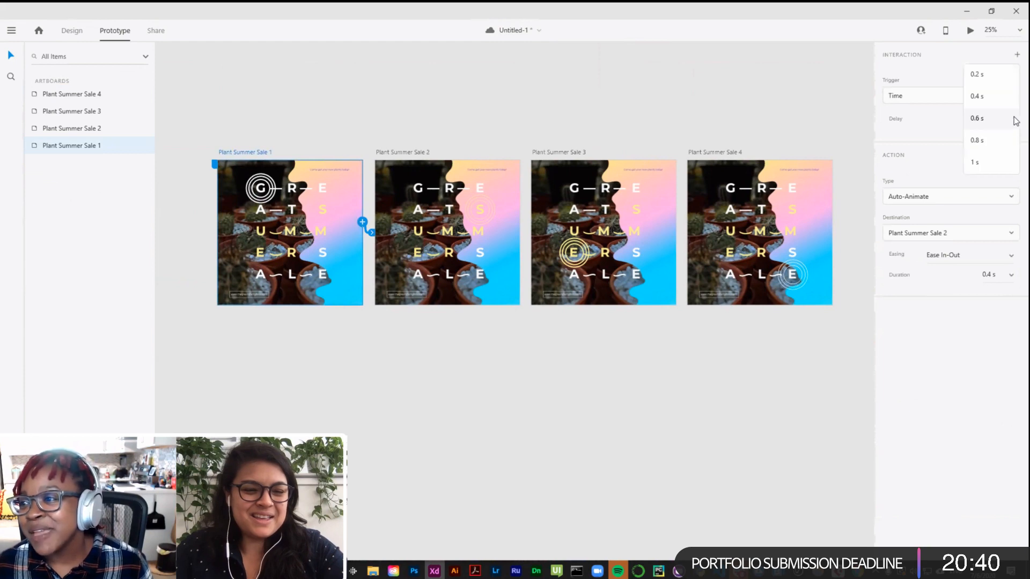
click(988, 170)
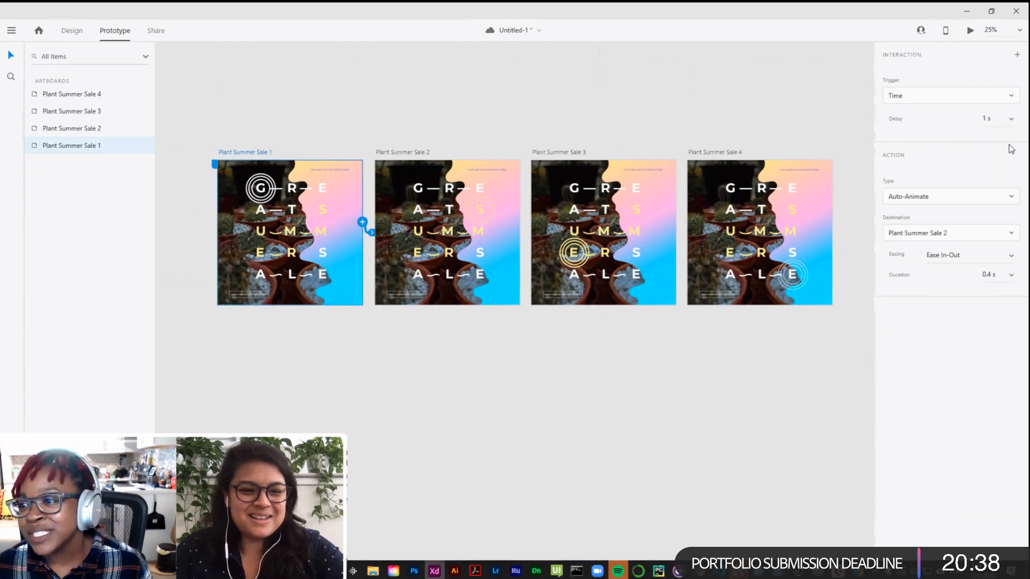
click(970, 31)
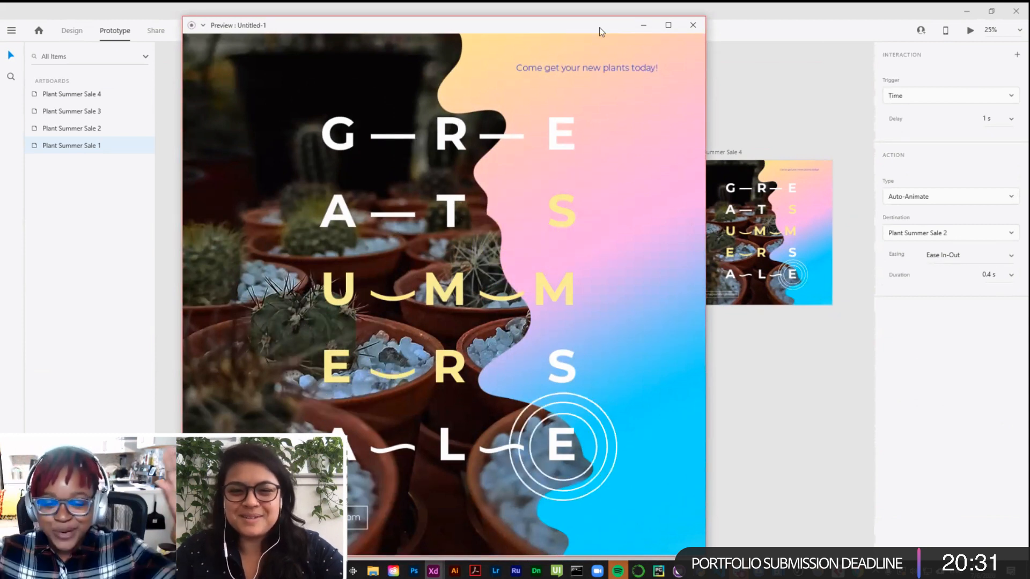
click(686, 32)
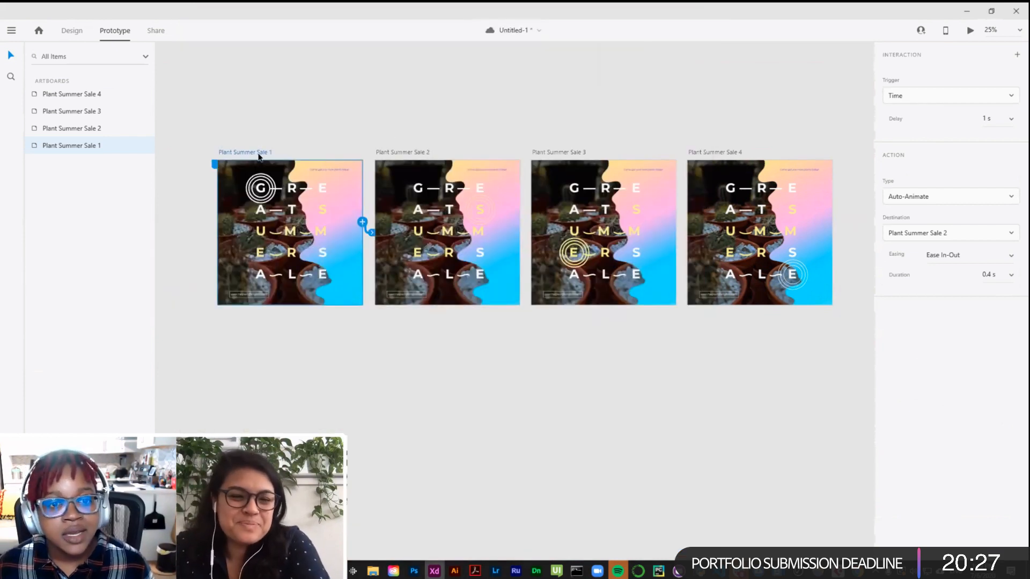
click(373, 123)
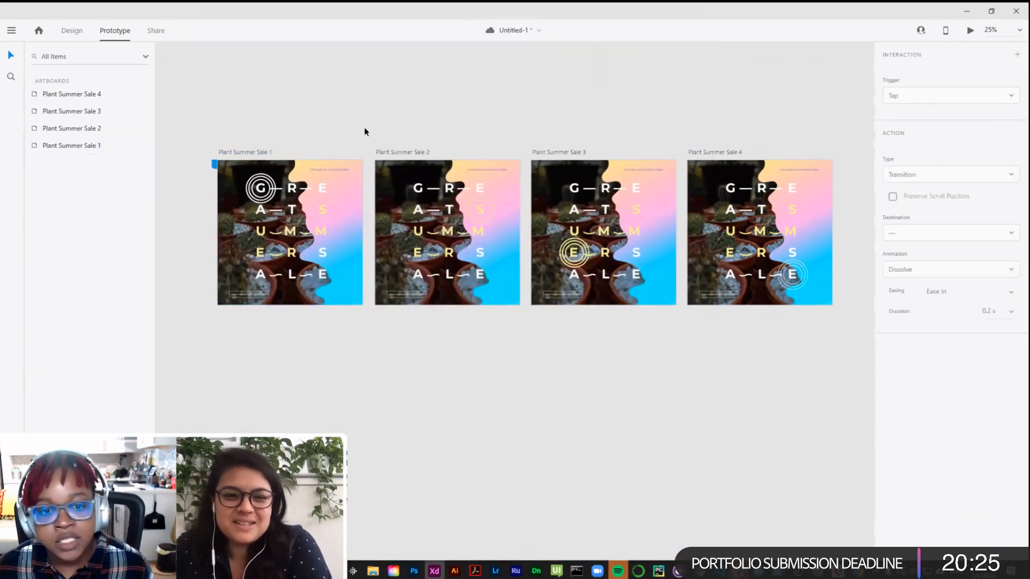
click(488, 218)
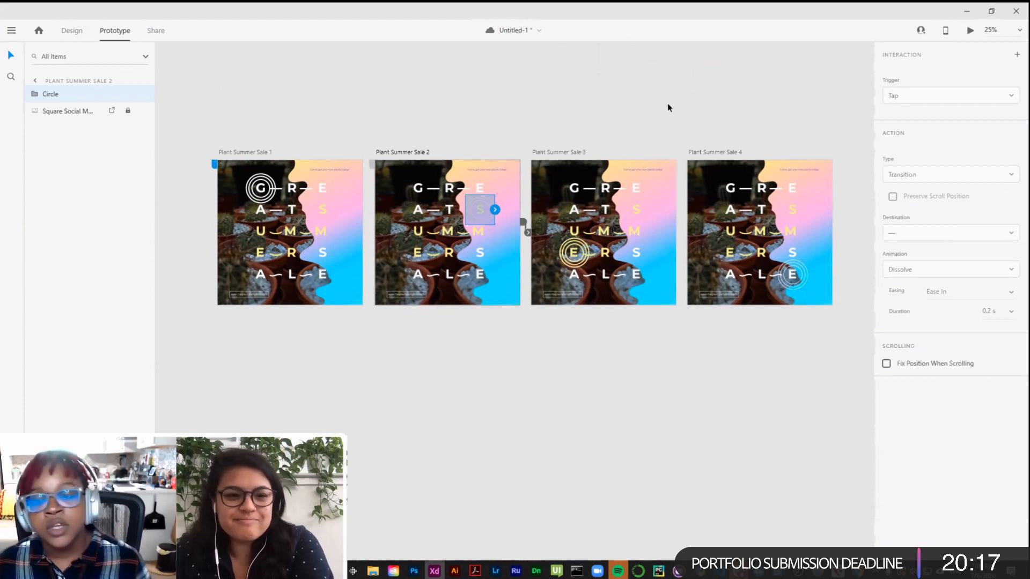
click(588, 102)
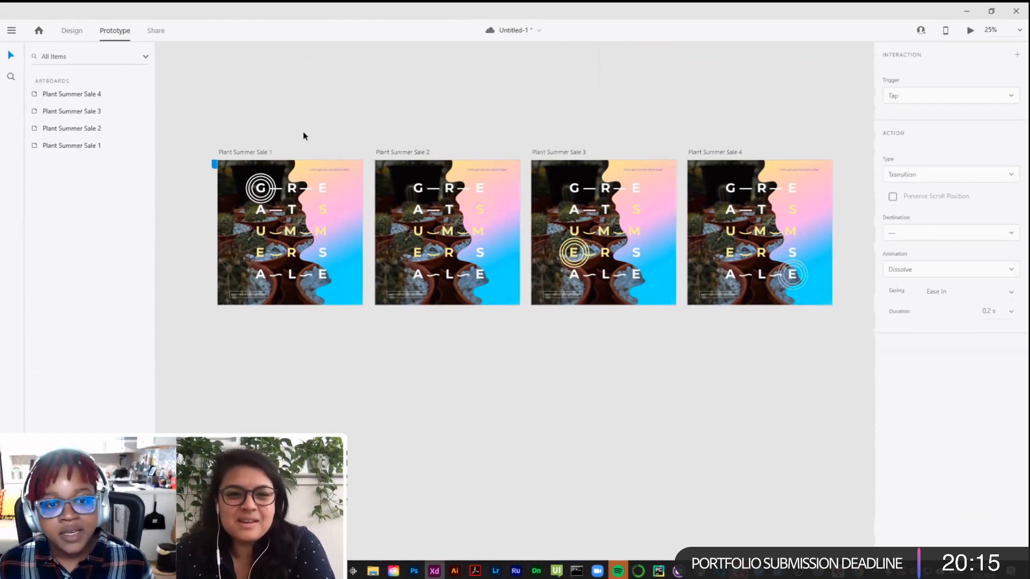
Step: Set the Auto-Animate duration of Plant Summer Sale 1, 2 and 3 together to 0.2 s
click(260, 152)
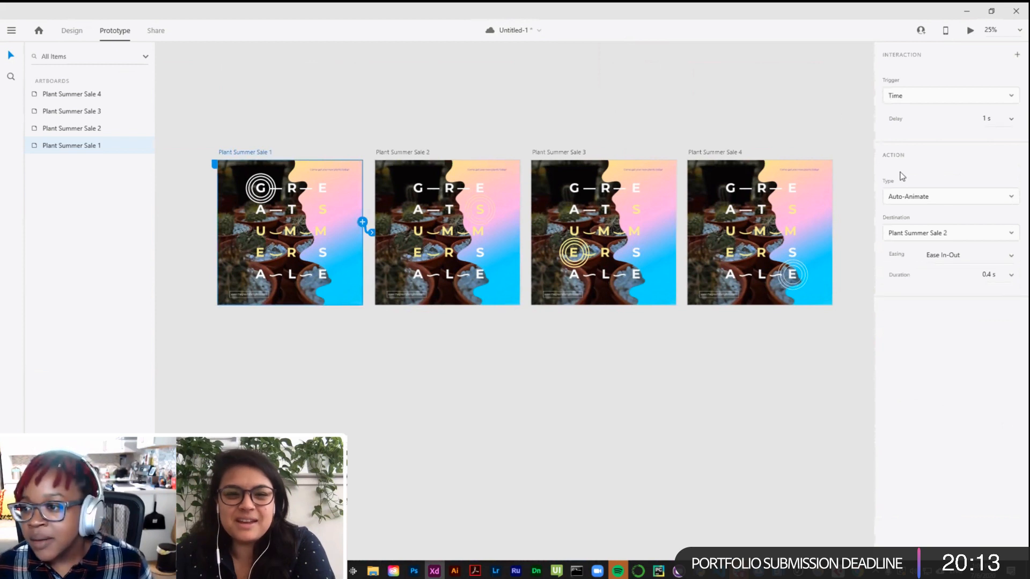
shift+click(414, 152)
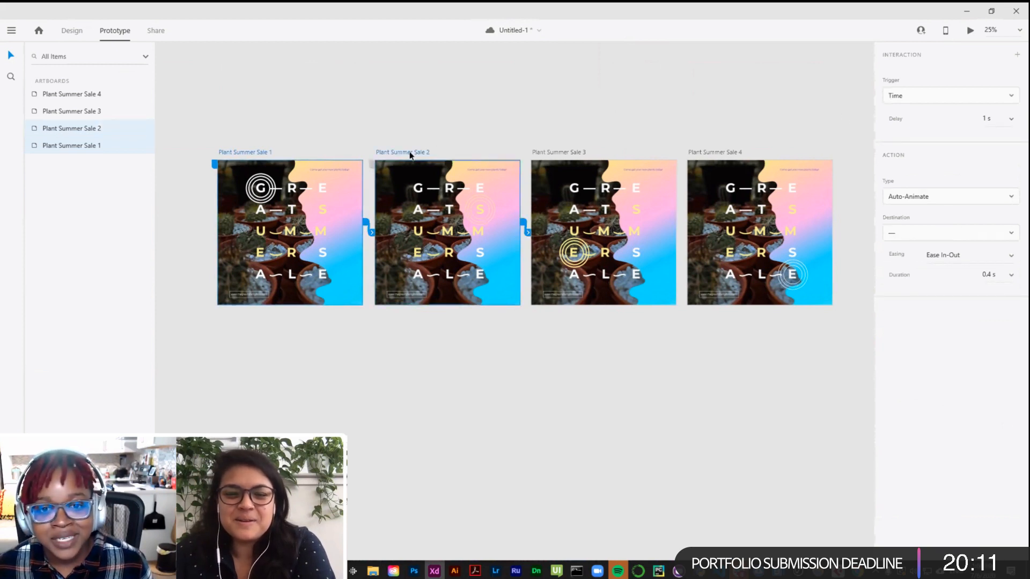
shift+click(551, 152)
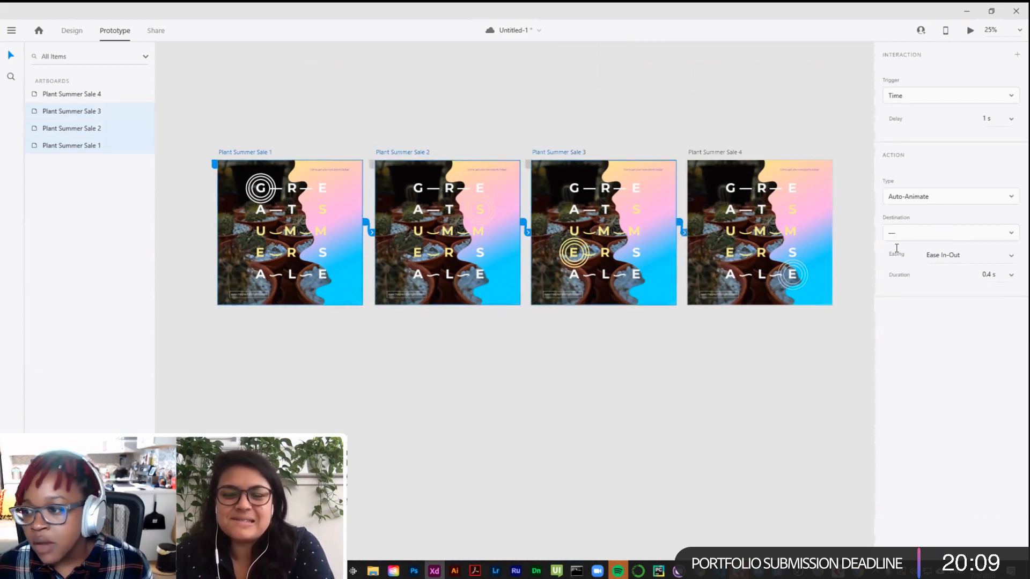
click(1014, 278)
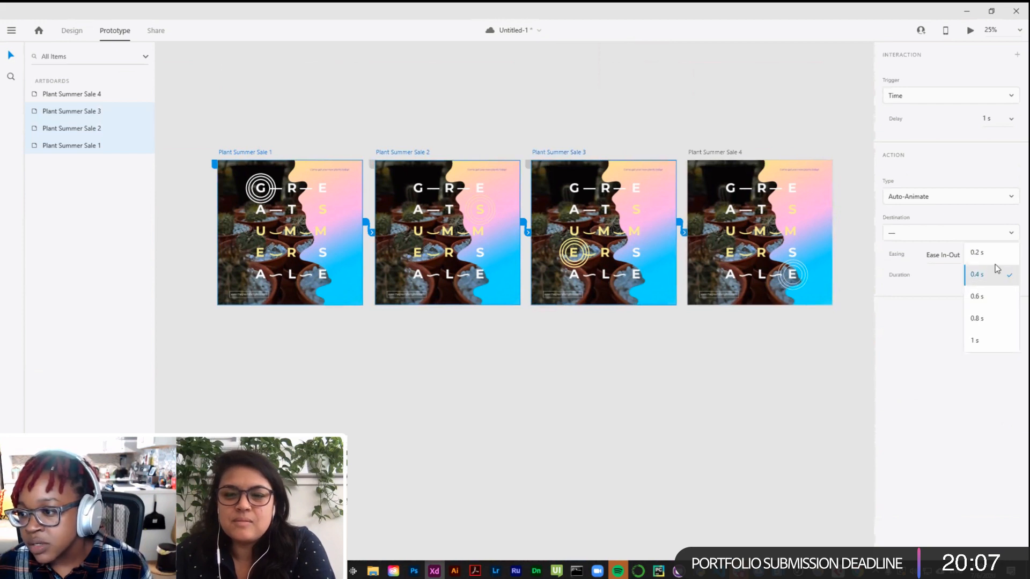
click(993, 263)
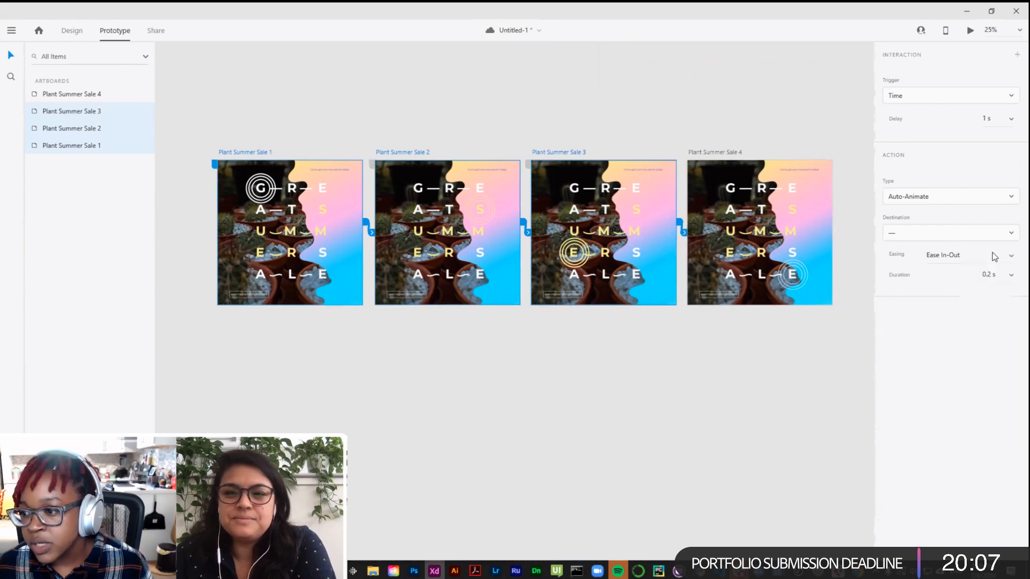
click(712, 117)
Step: Preview the animation from Plant Summer Sale 1, close the preview and check that artboard's interaction settings
click(257, 154)
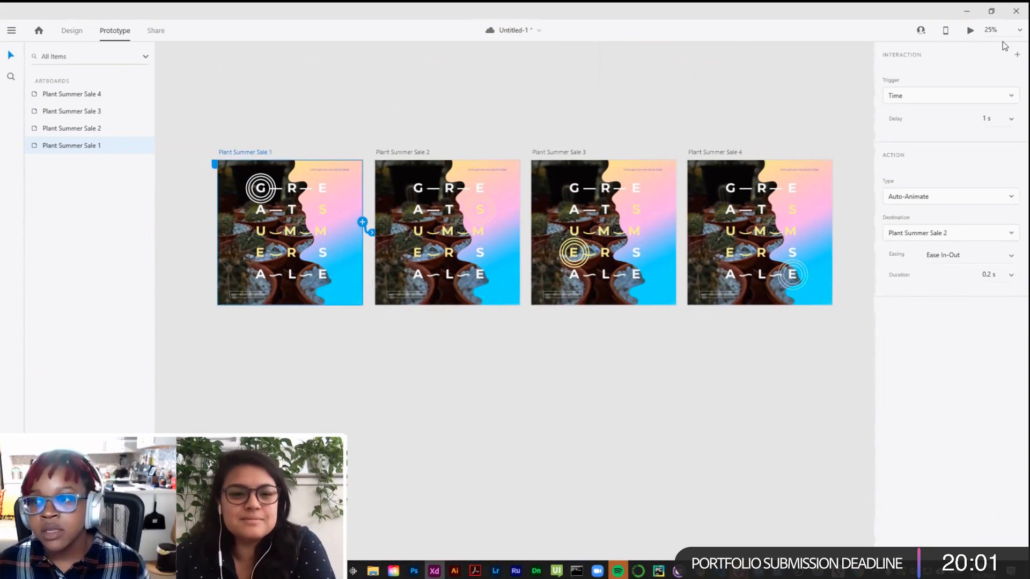
click(969, 30)
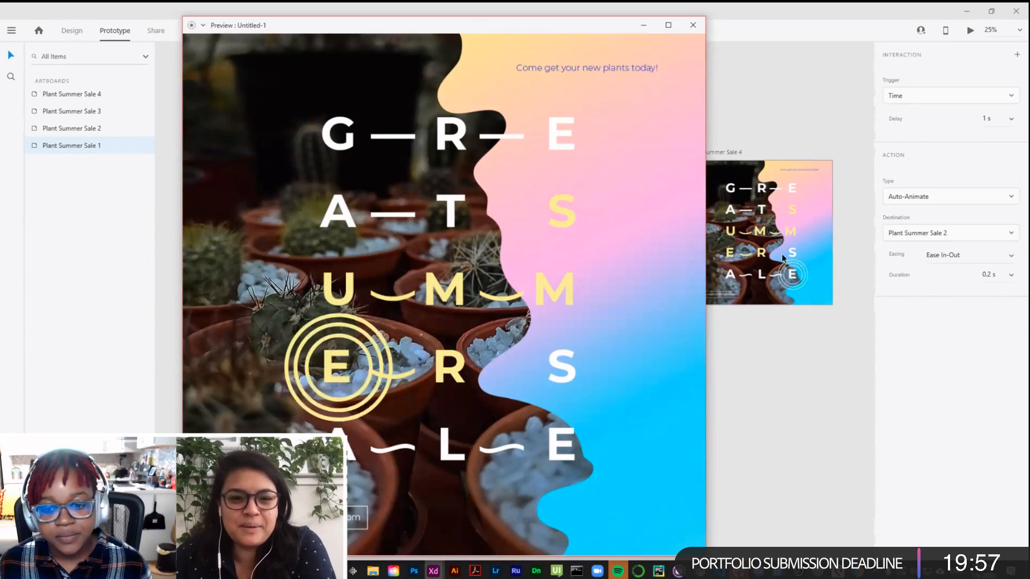
click(695, 30)
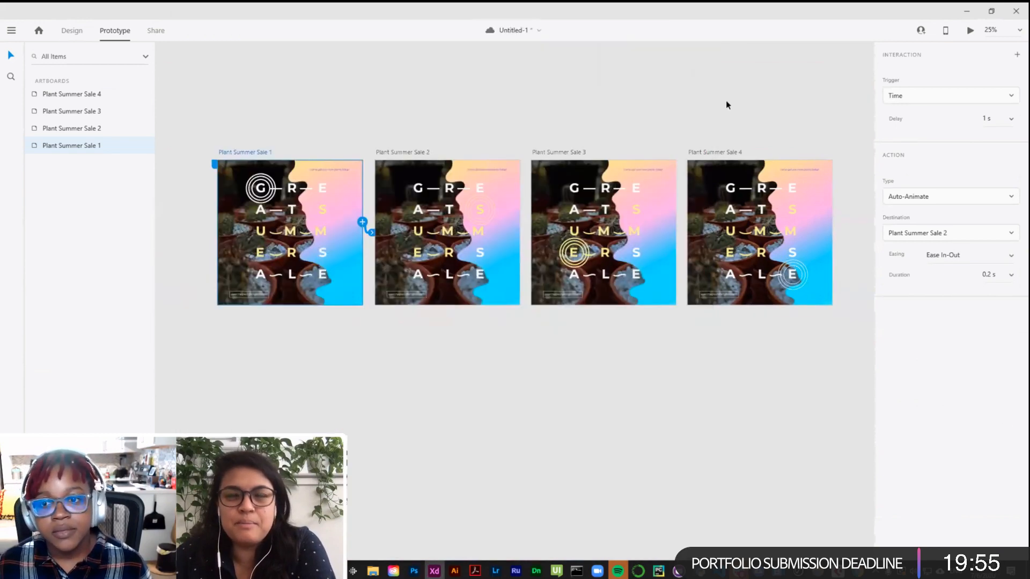
click(725, 102)
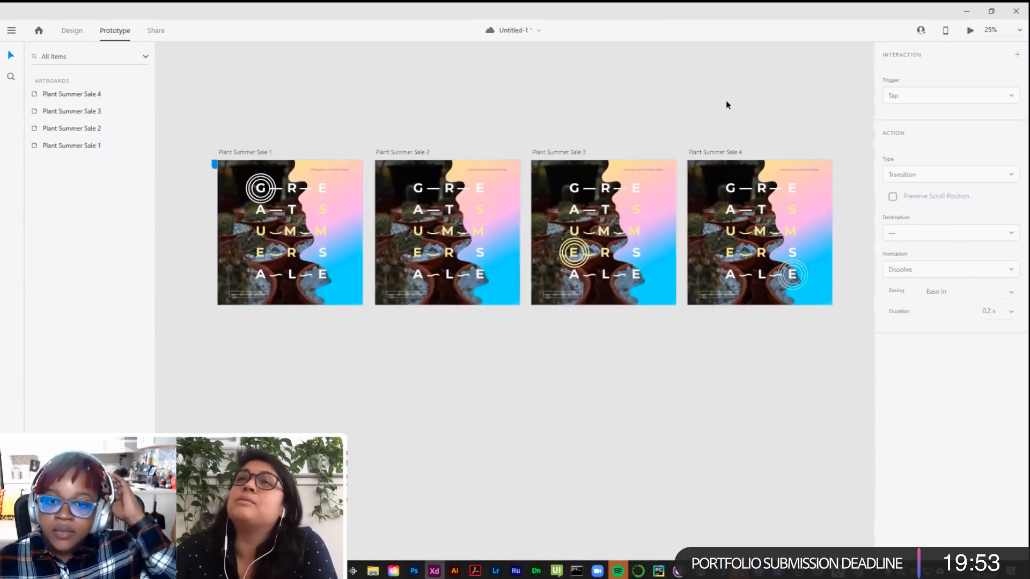
click(263, 153)
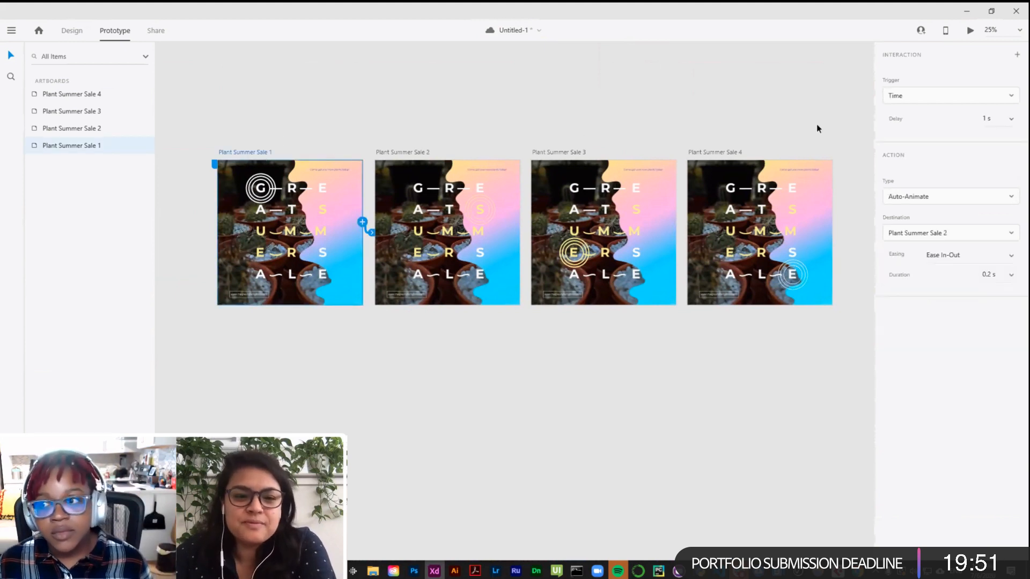
Step: Set the time trigger delay of Plant Summer Sale 2 and 3 together to 0.4 s and save the document
click(422, 153)
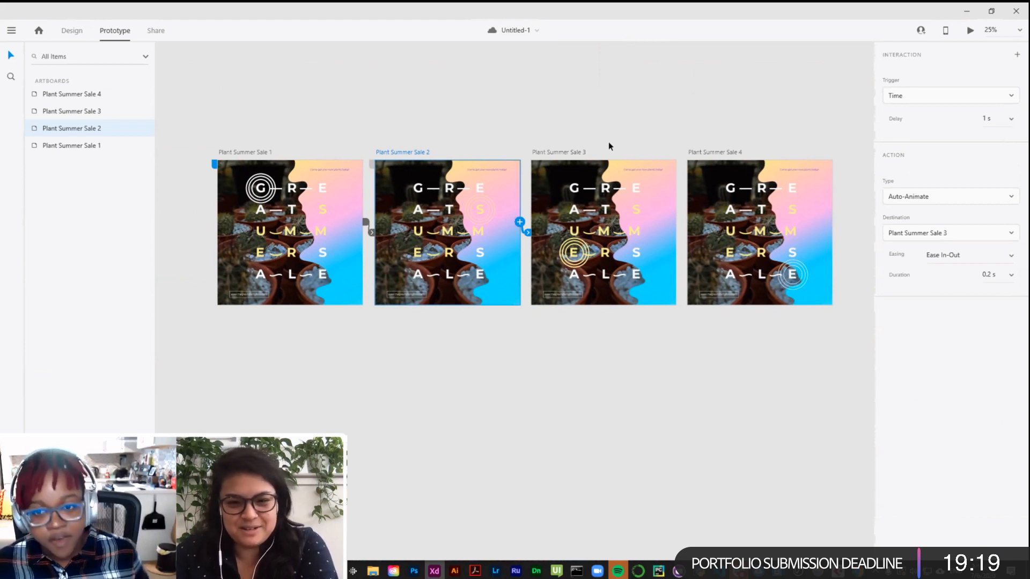
shift+click(553, 152)
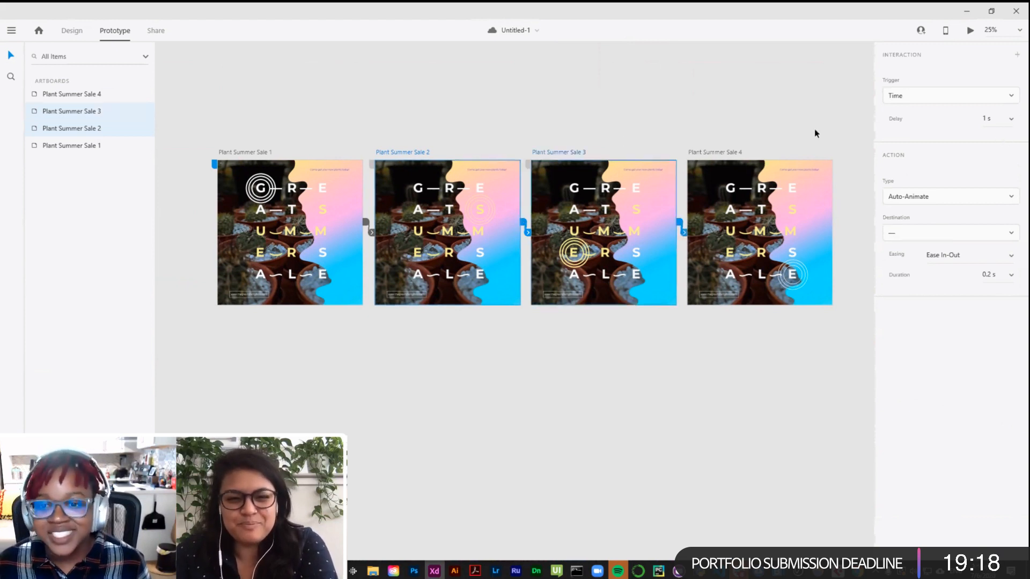
click(1010, 120)
click(978, 62)
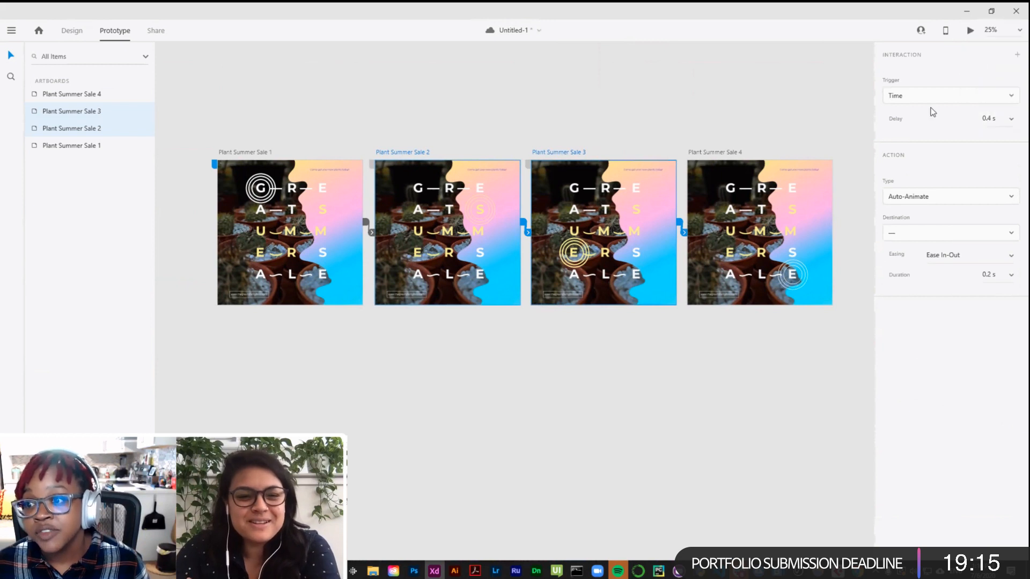
click(737, 137)
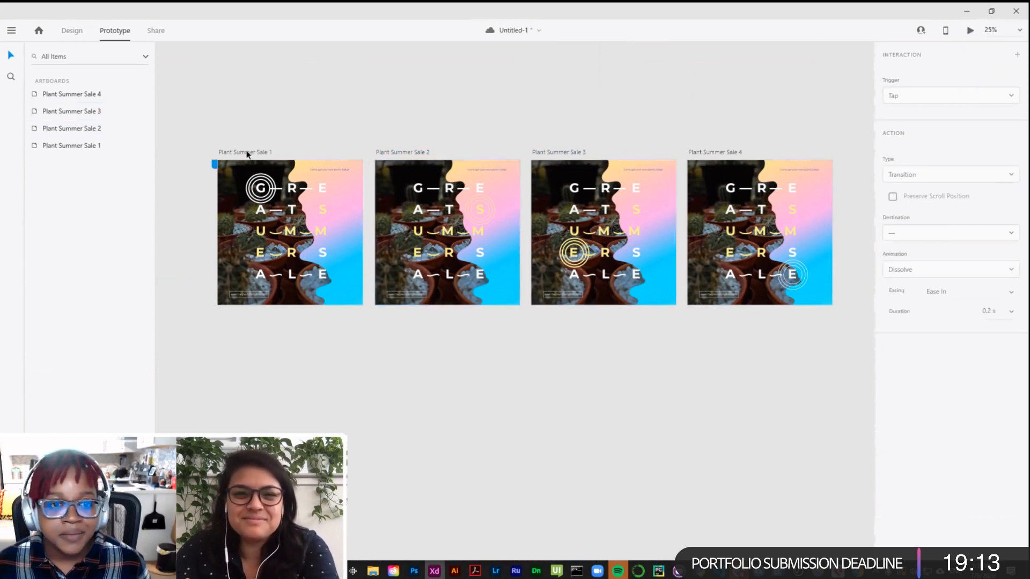
click(262, 150)
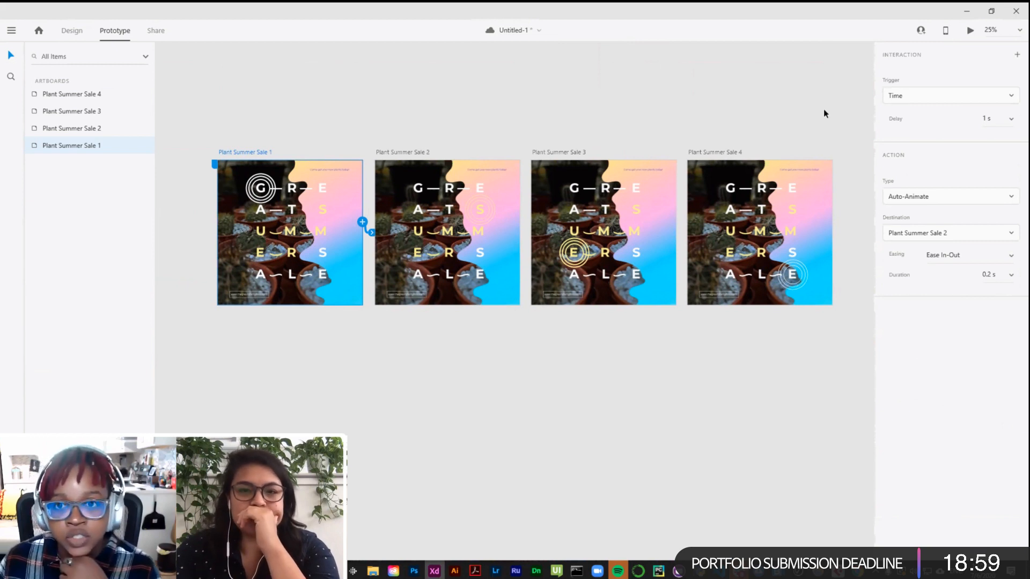
key(ctrl+s)
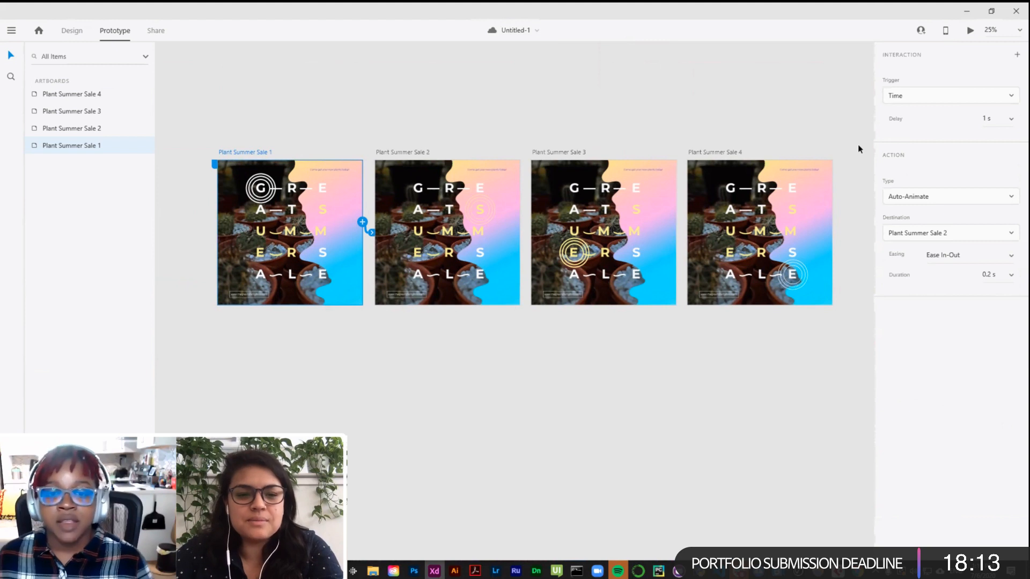
Step: Link Plant Summer Sale 4 back to Plant Summer Sale 1 with a time-triggered Auto-Animate so the sequence loops
click(532, 106)
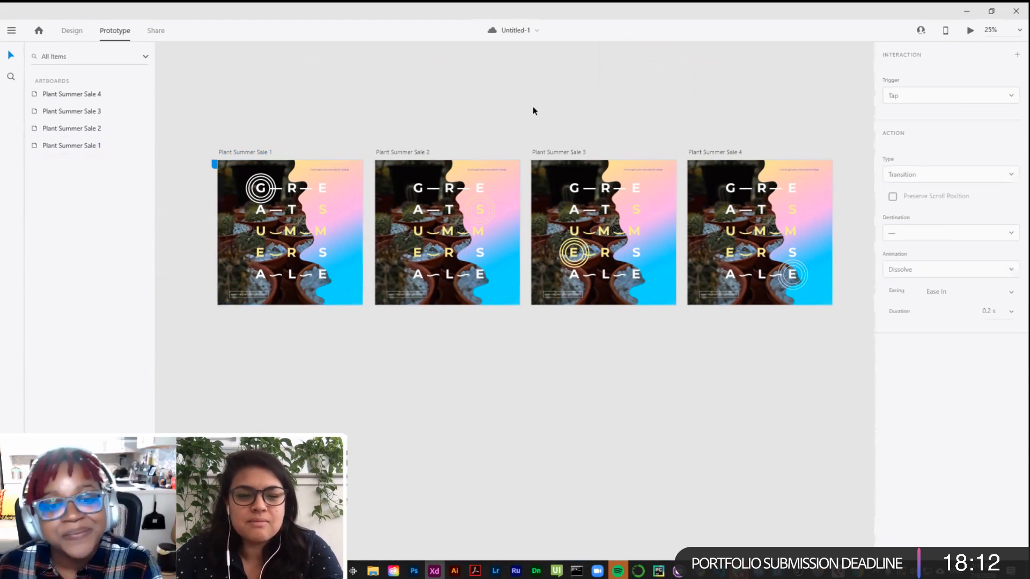
click(264, 153)
click(699, 153)
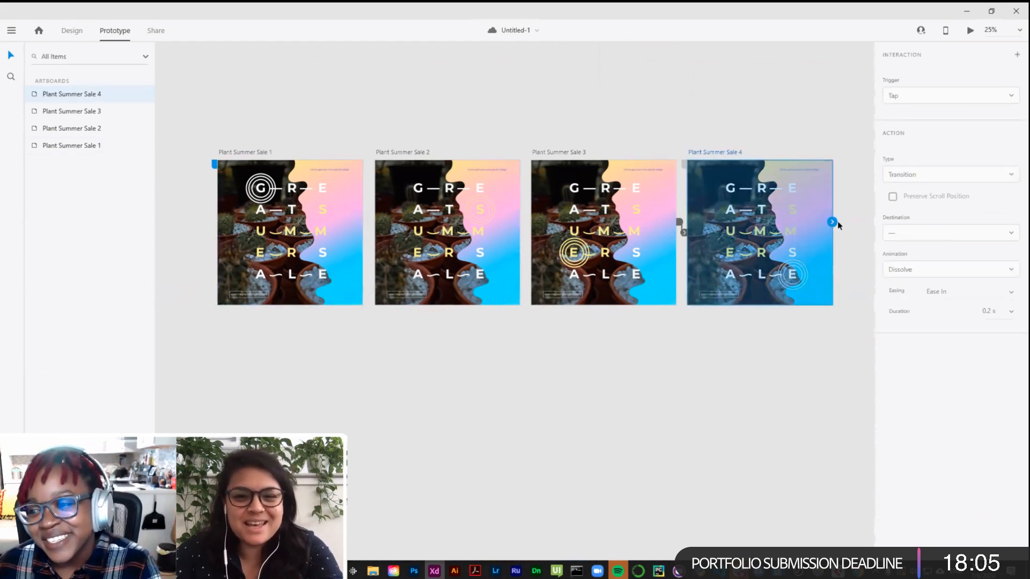
drag(832, 222, 271, 230)
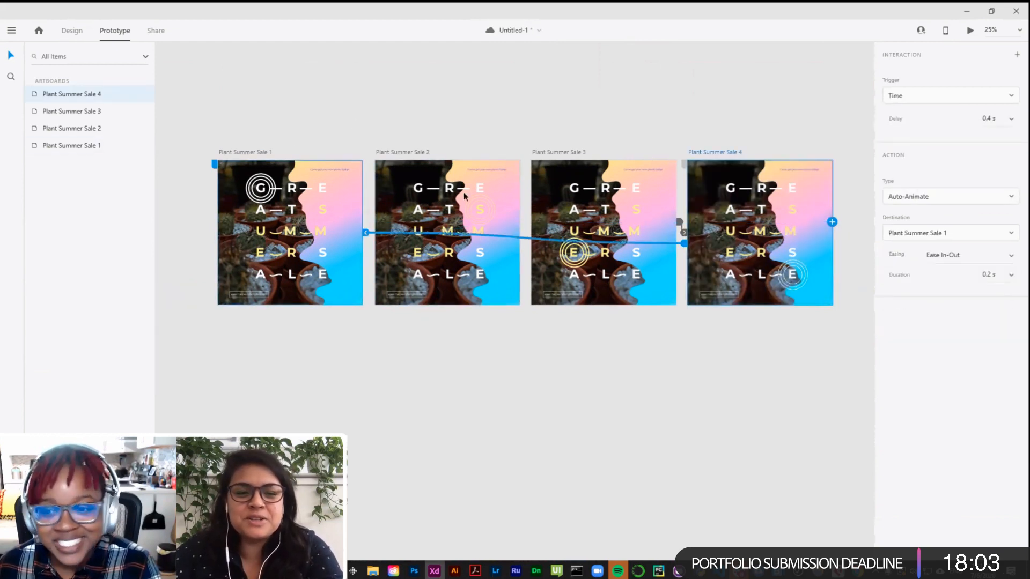
click(690, 112)
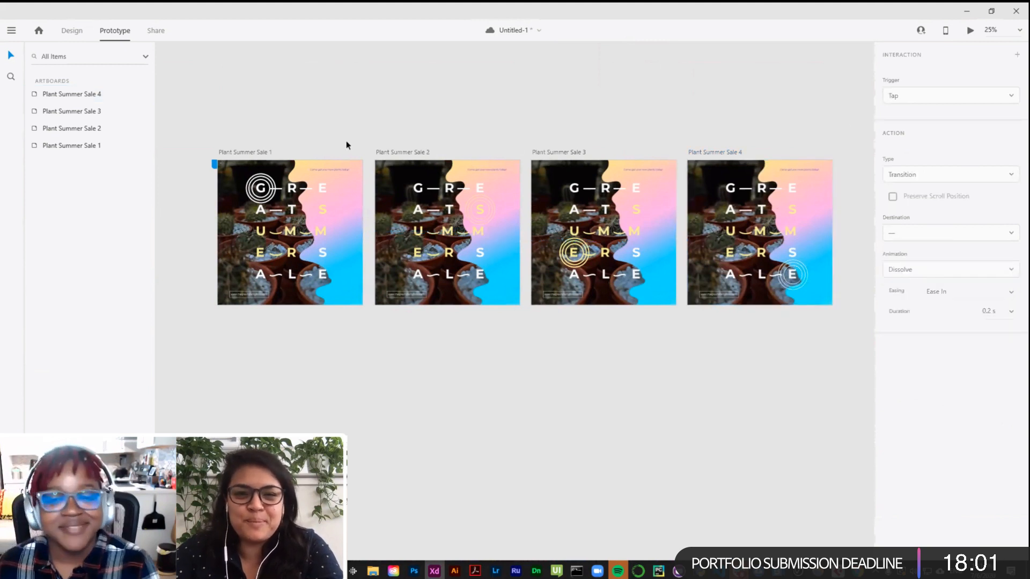
Step: Preview the looping animation starting from Plant Summer Sale 1 and close the preview
click(250, 152)
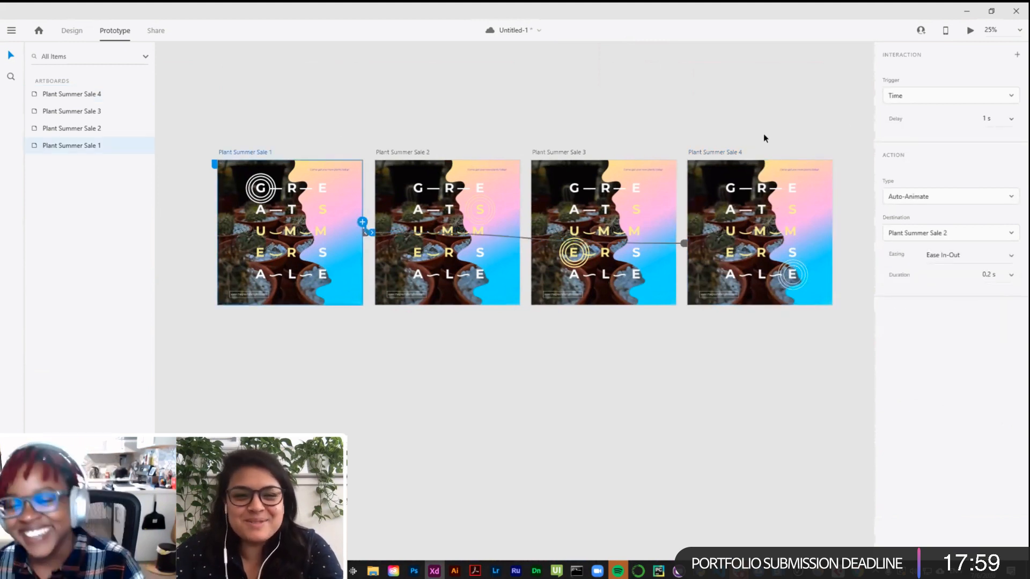
click(970, 31)
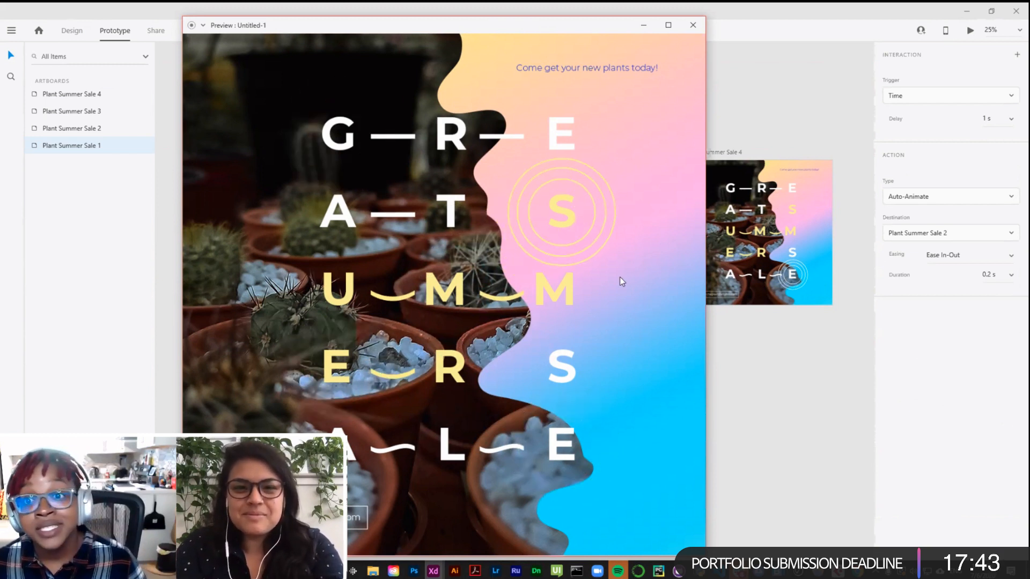
click(702, 27)
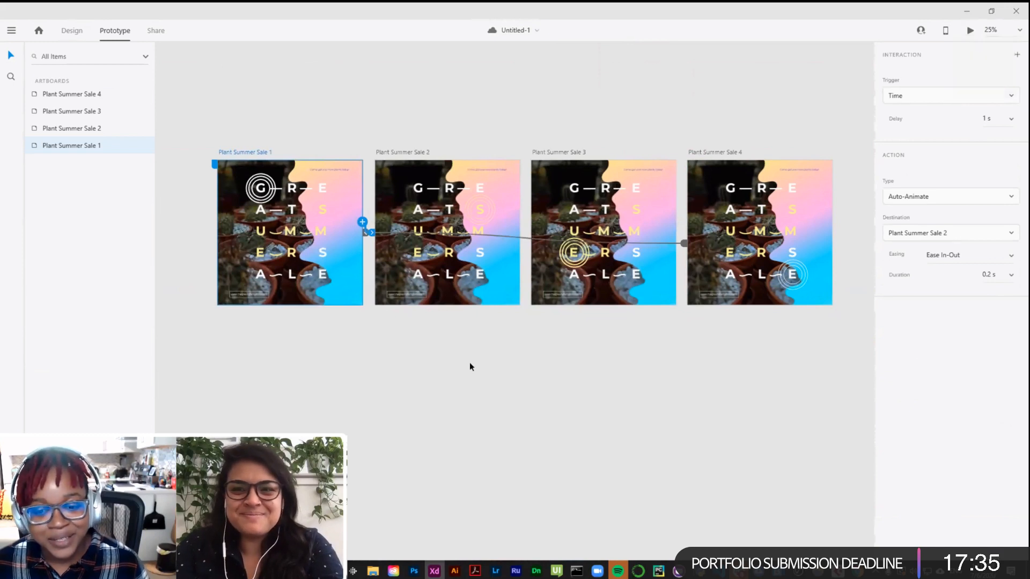
Step: Set the time trigger delay of Plant Summer Sale 1 to 4 s
click(755, 118)
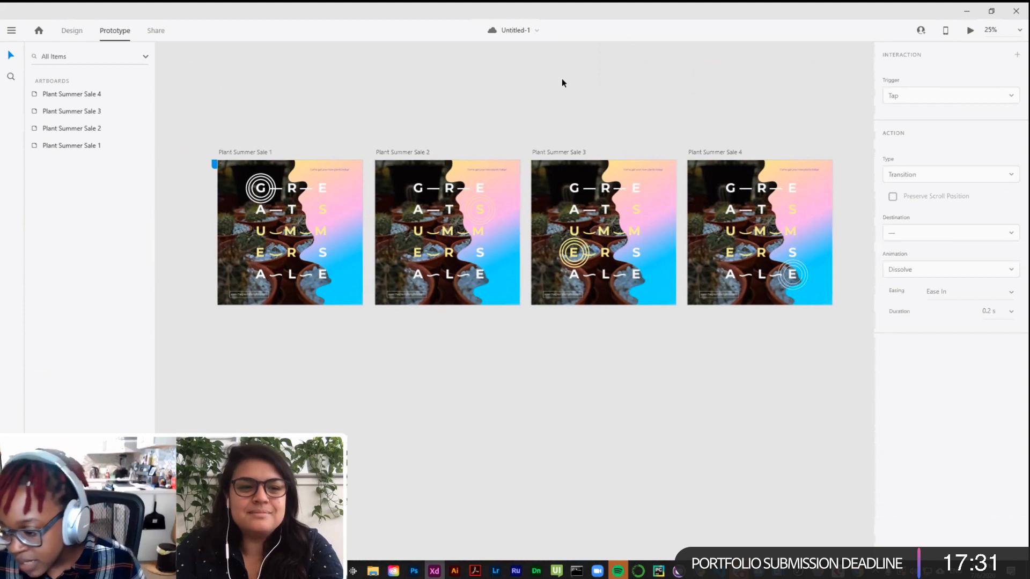
click(255, 150)
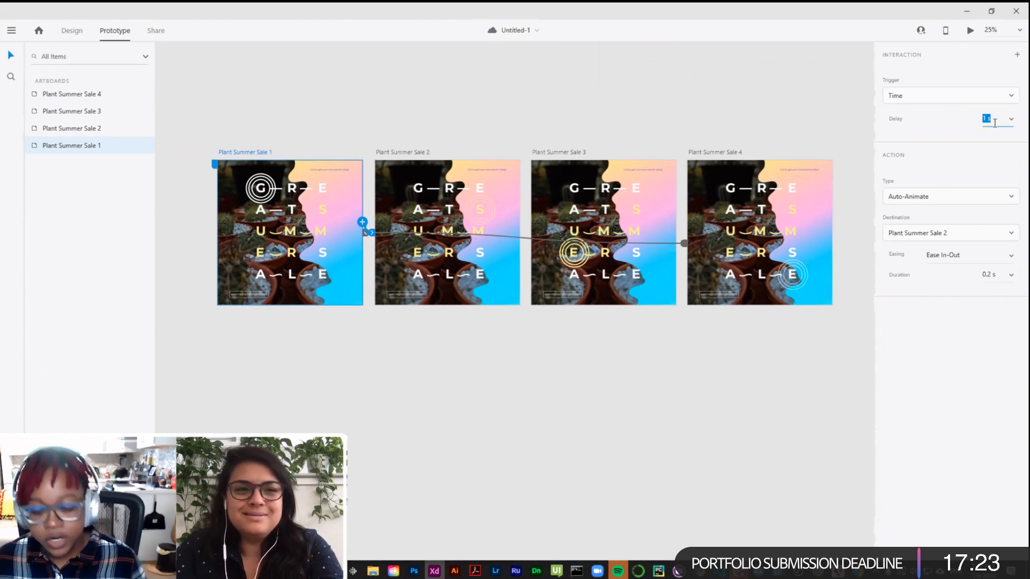
key(Return)
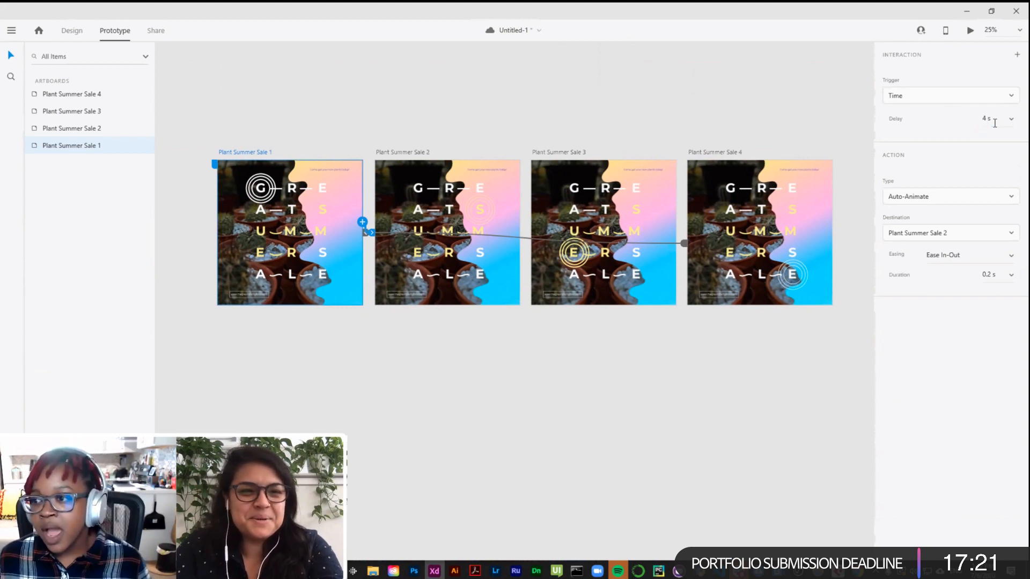
click(690, 111)
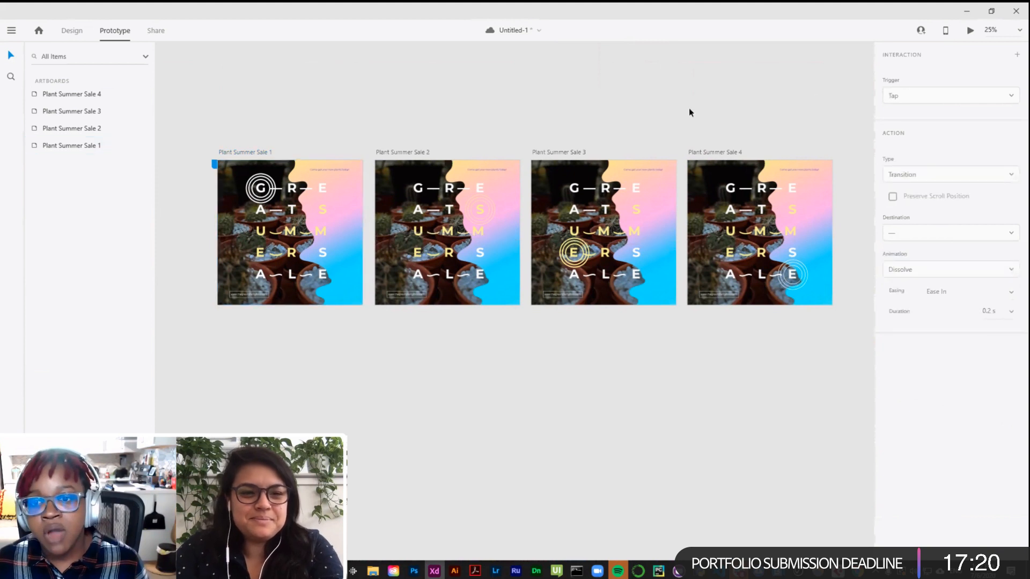
click(259, 153)
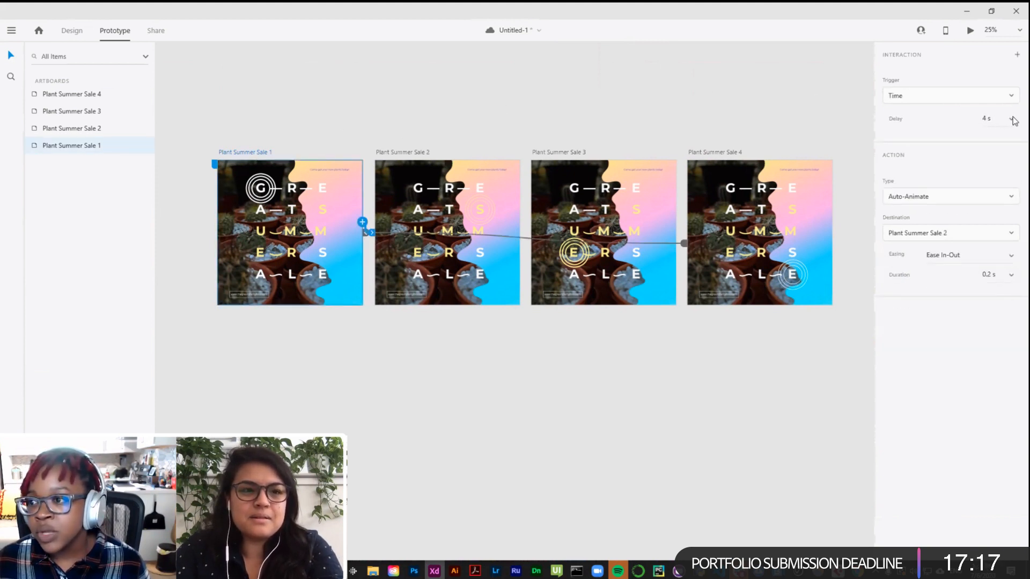
Step: Open the preview from Plant Summer Sale 1, record a first clip of it with the Windows game capture overlay, and hide the overlay
click(970, 33)
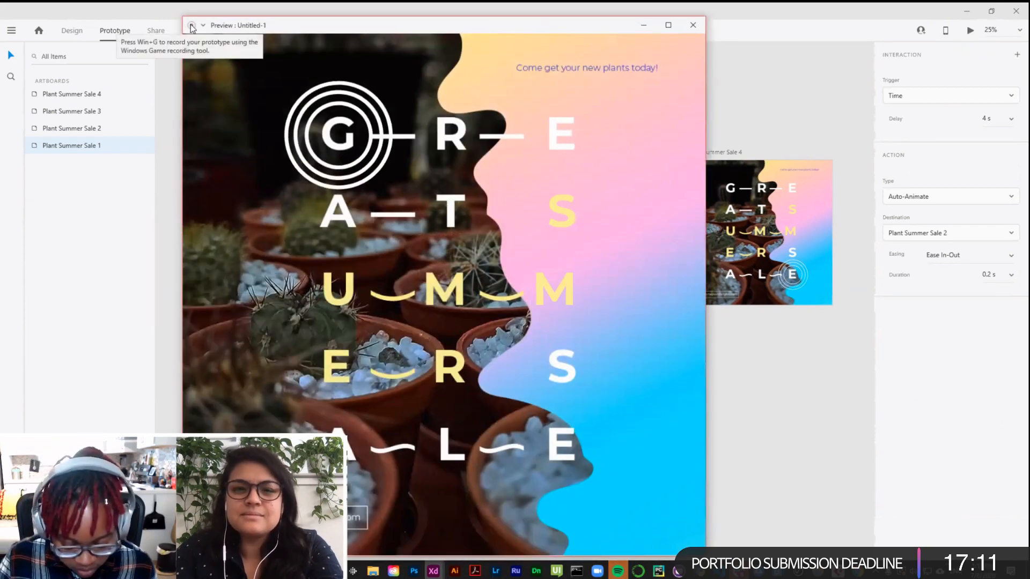
key(super+g)
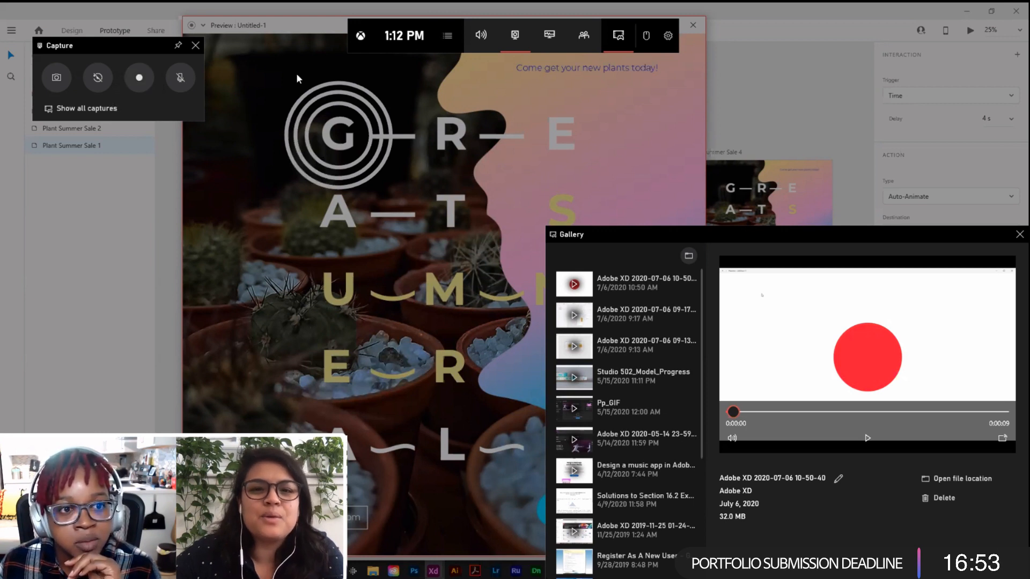
click(140, 75)
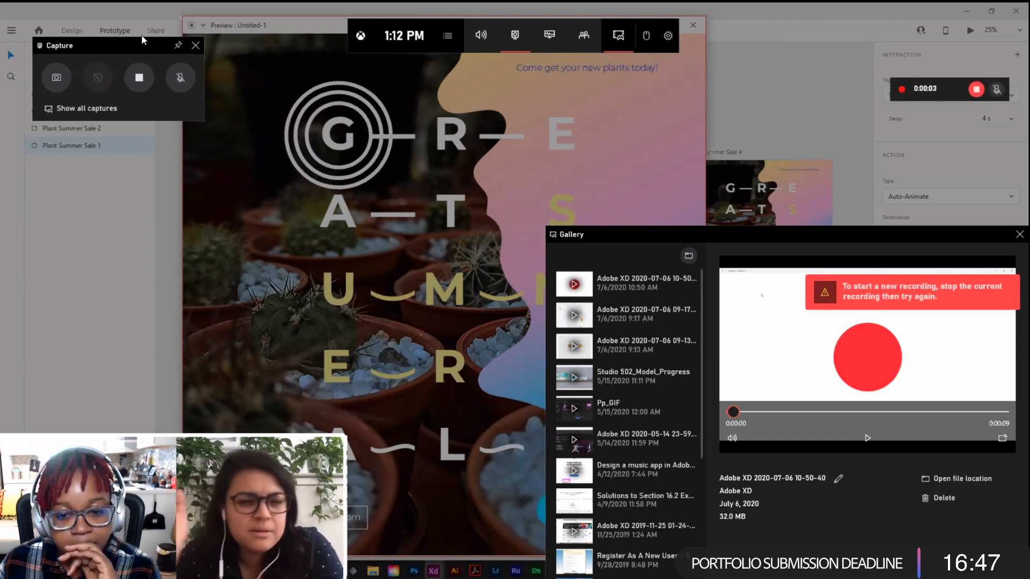
click(1016, 235)
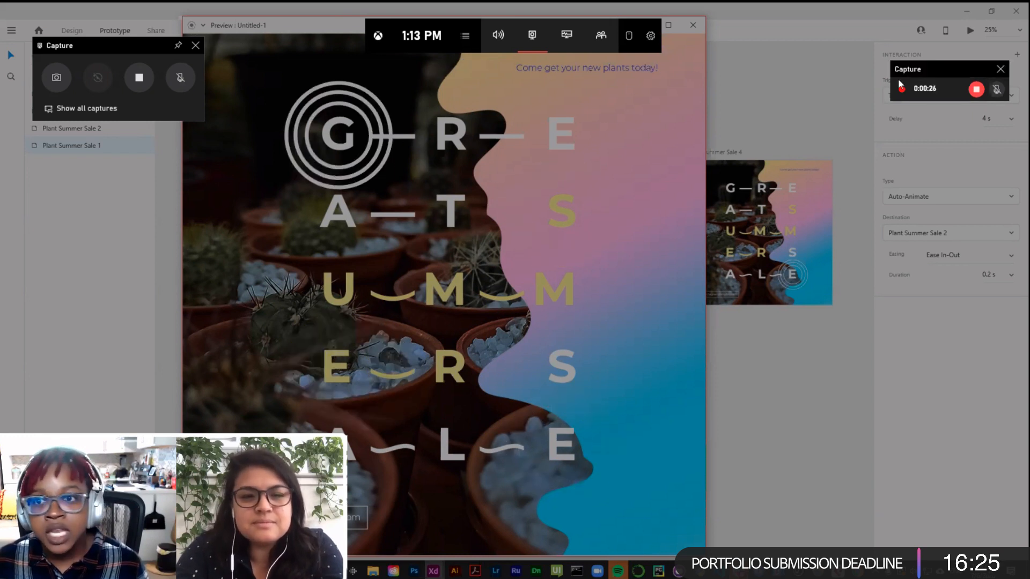
click(975, 89)
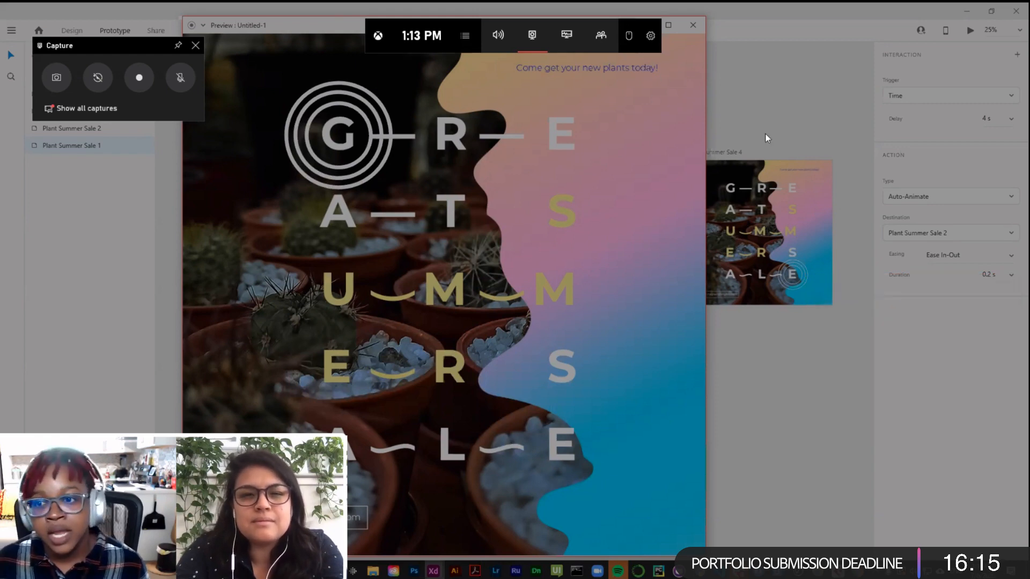
key(super+g)
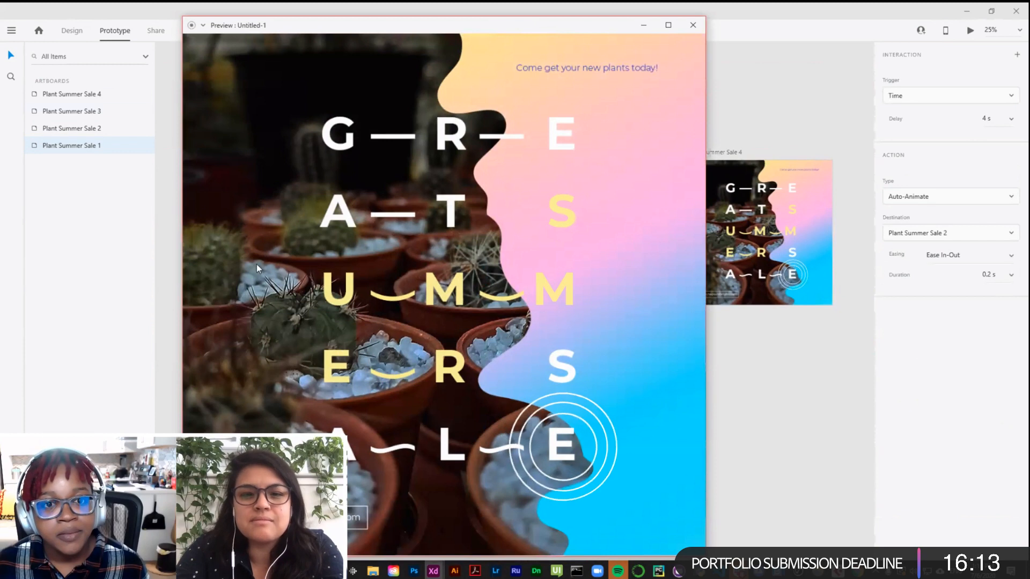
Step: Watch the animation in a maximized preview window and restore the window to its normal size
drag(596, 24, 625, 14)
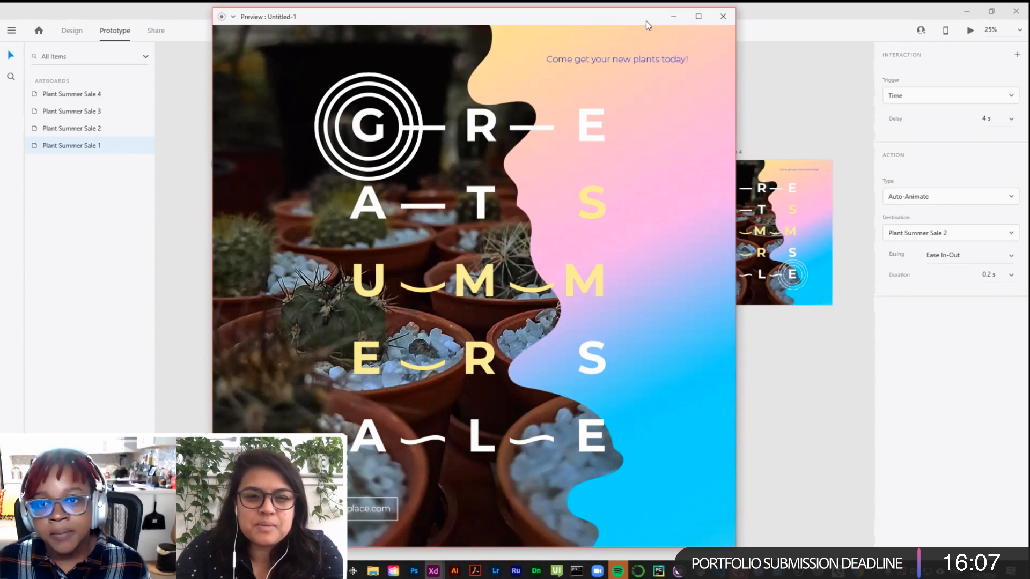
click(698, 16)
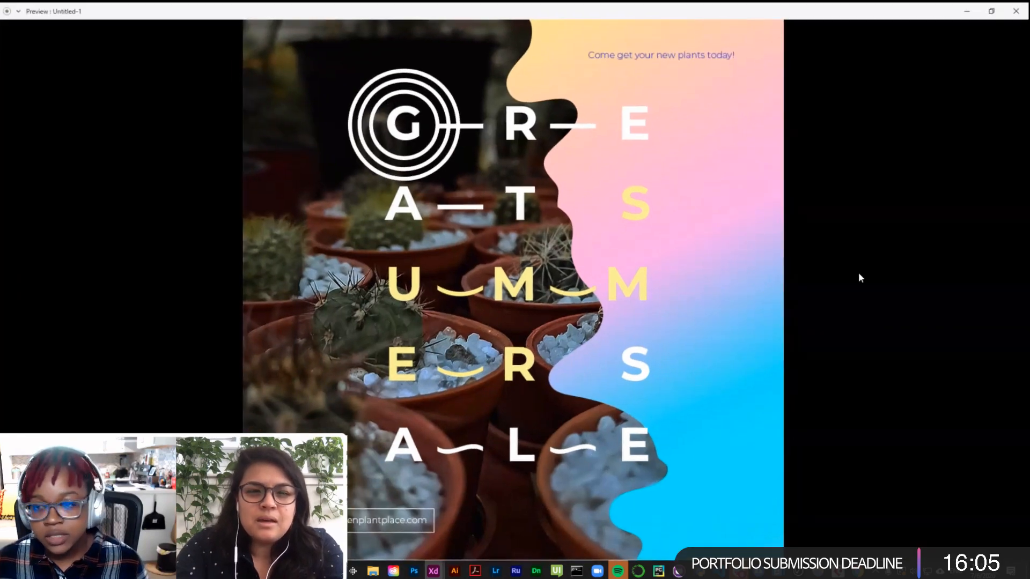
click(991, 11)
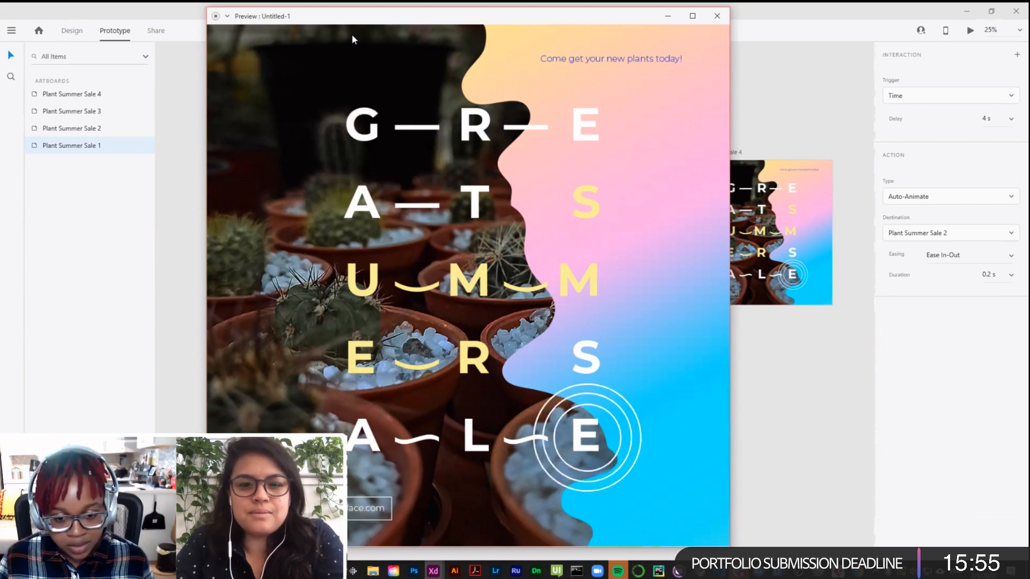
Step: Record a new clip of about 10 s of the animated preview with the Windows game capture overlay
key(super+g)
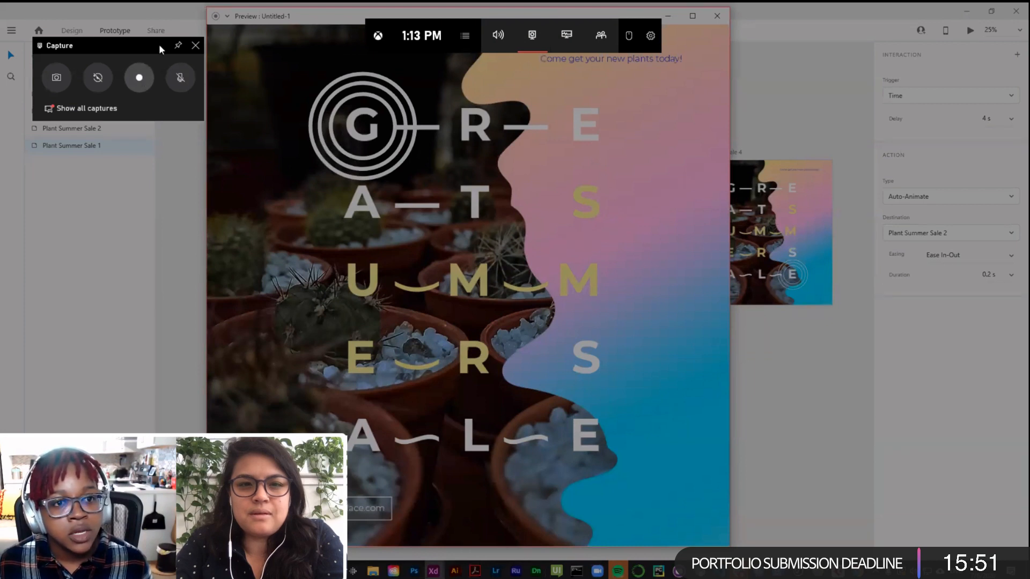
click(143, 79)
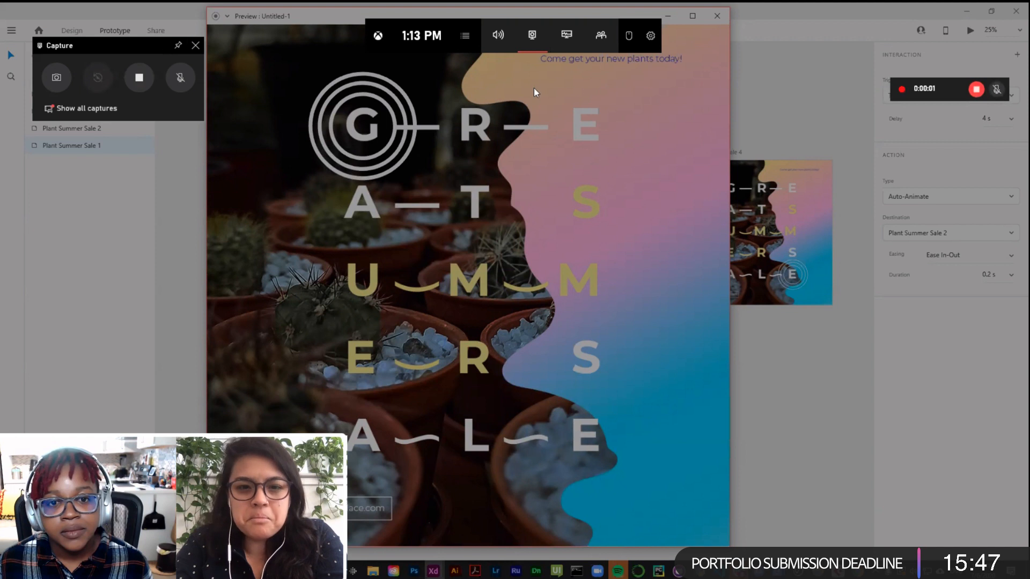
click(976, 89)
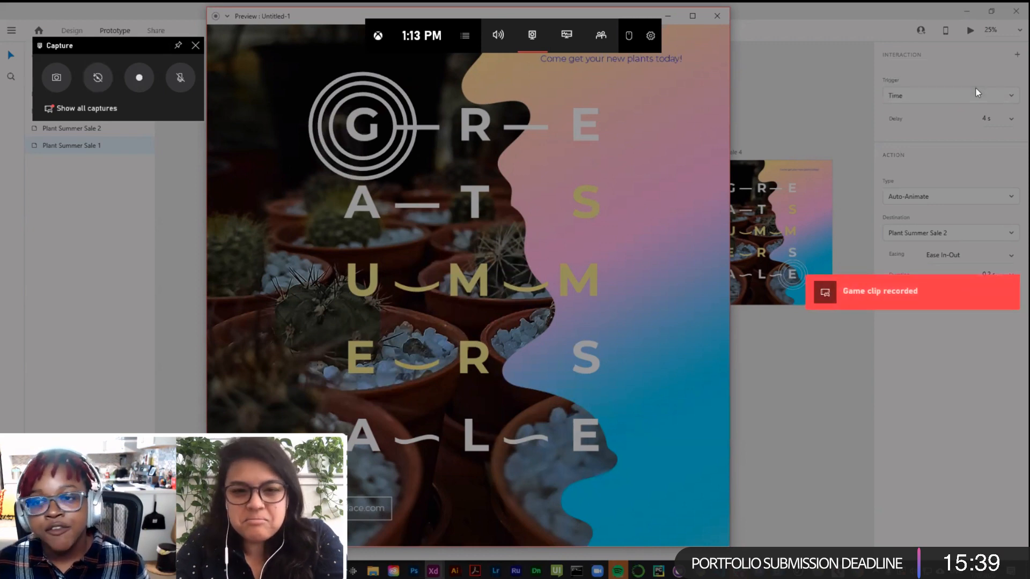
Step: Open the newly recorded clip in the capture gallery and play it back
click(820, 293)
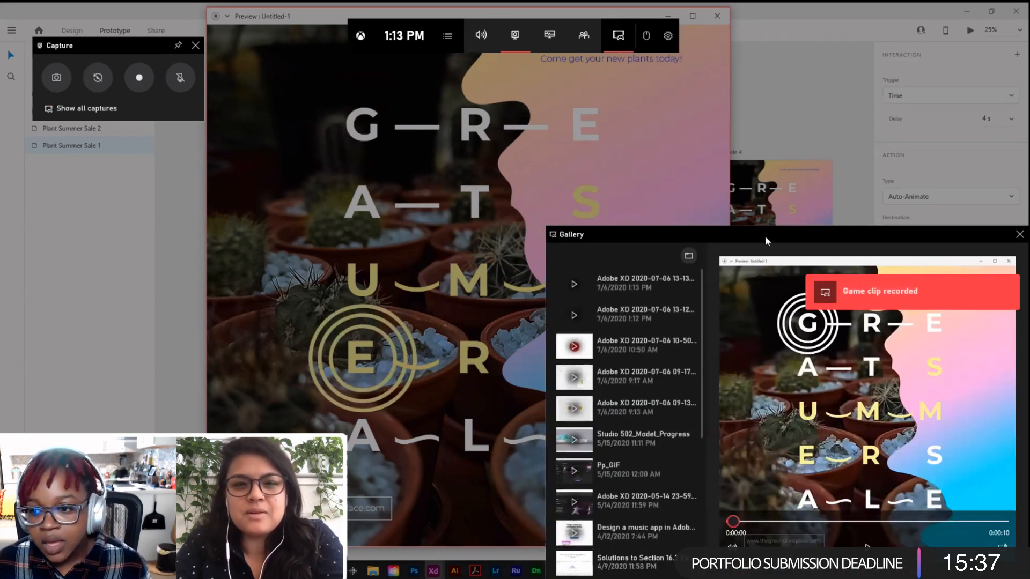
drag(764, 236, 584, 49)
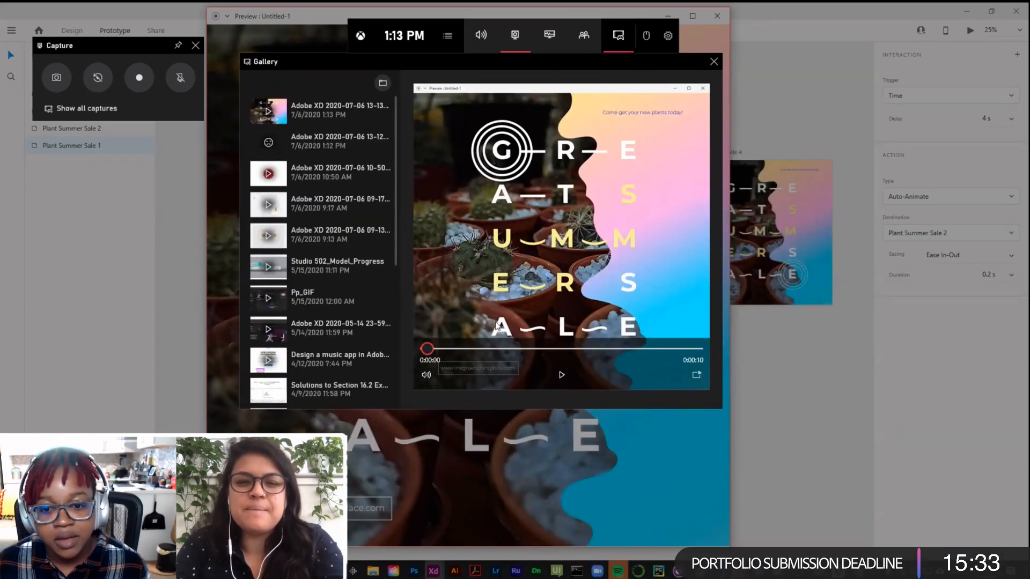
click(562, 375)
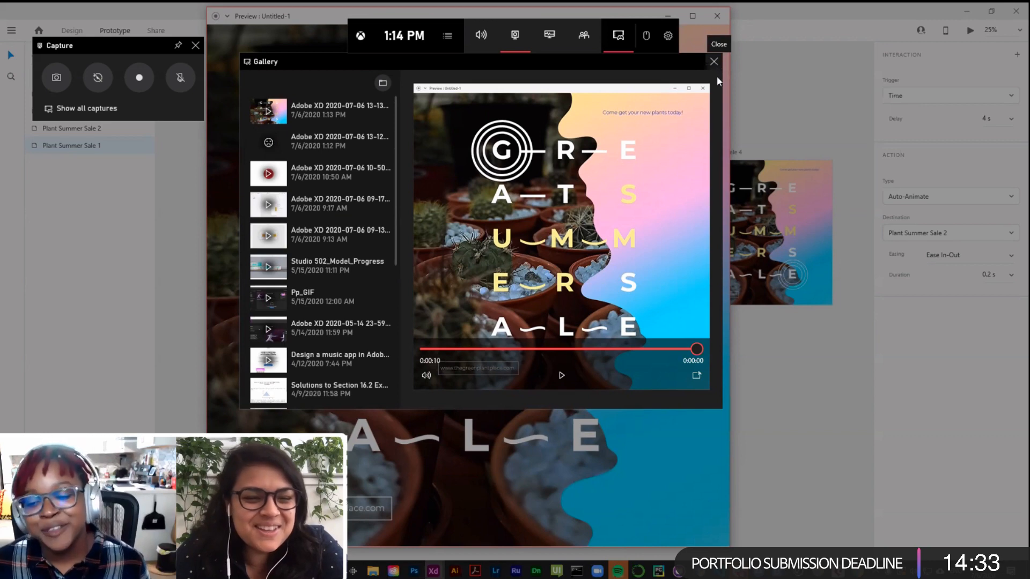
Step: Close the capture gallery, the capture overlay and the preview window to return to the prototype
drag(670, 61, 674, 68)
drag(787, 177, 787, 178)
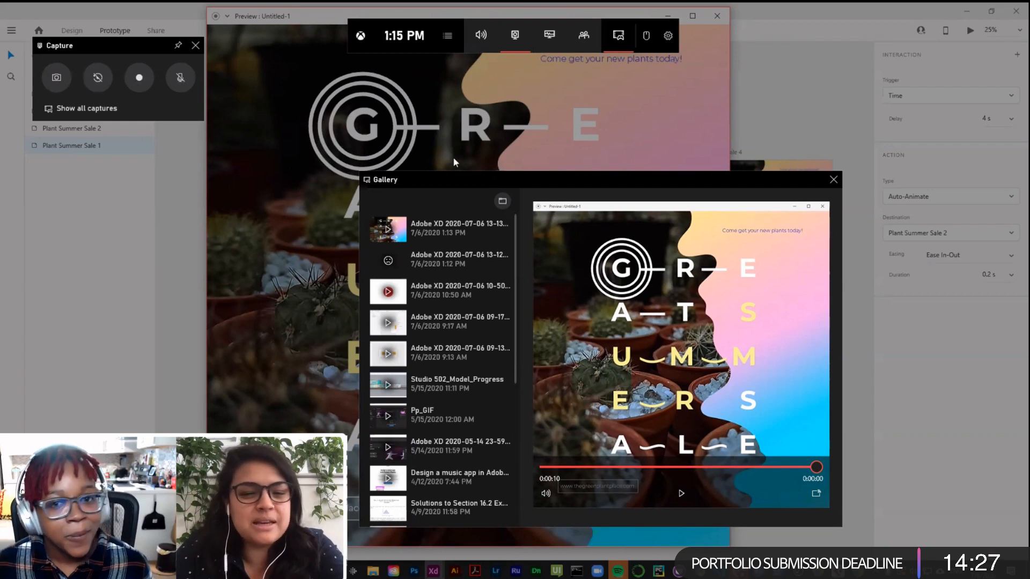
drag(657, 177, 572, 89)
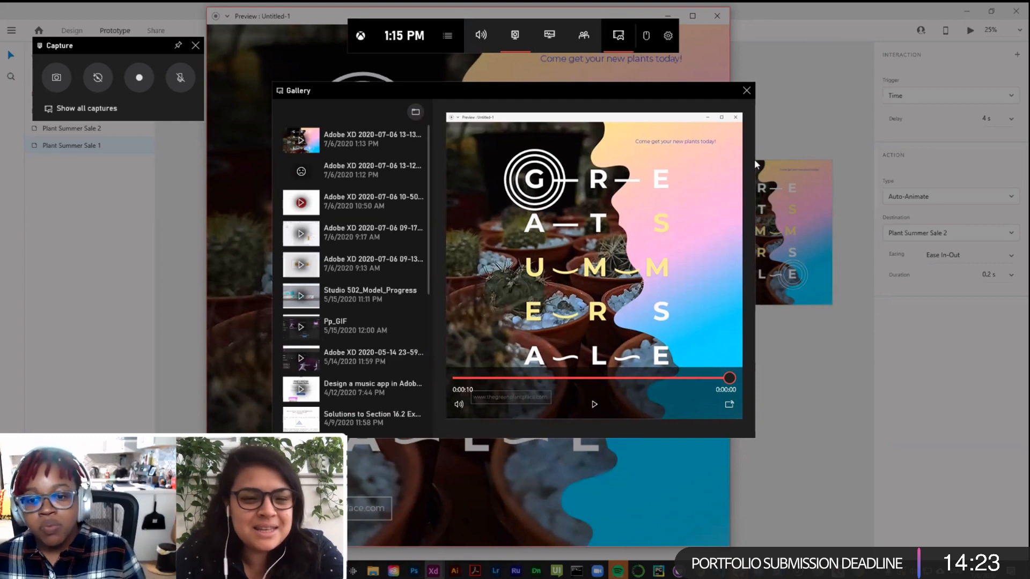
click(746, 90)
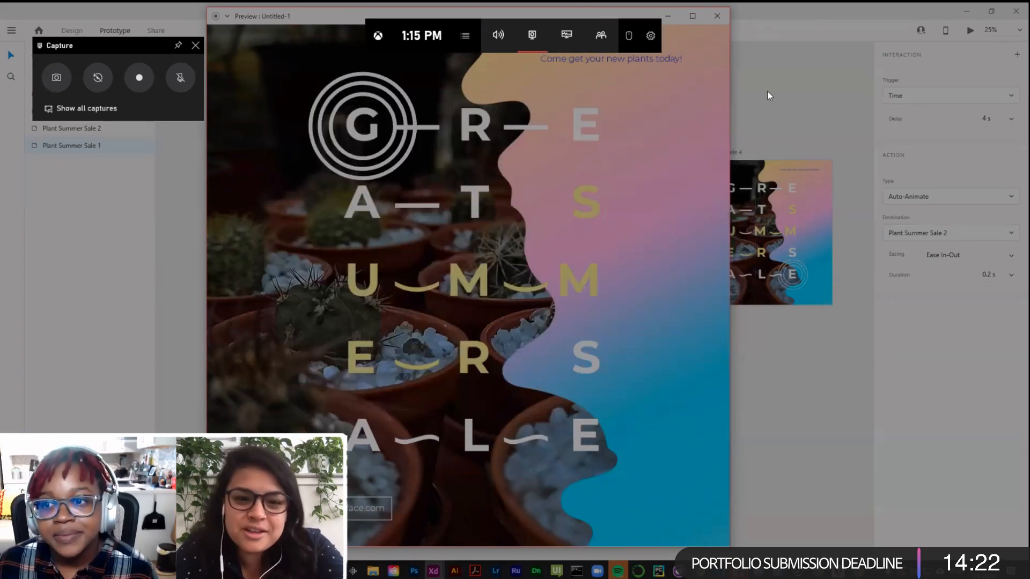
click(688, 24)
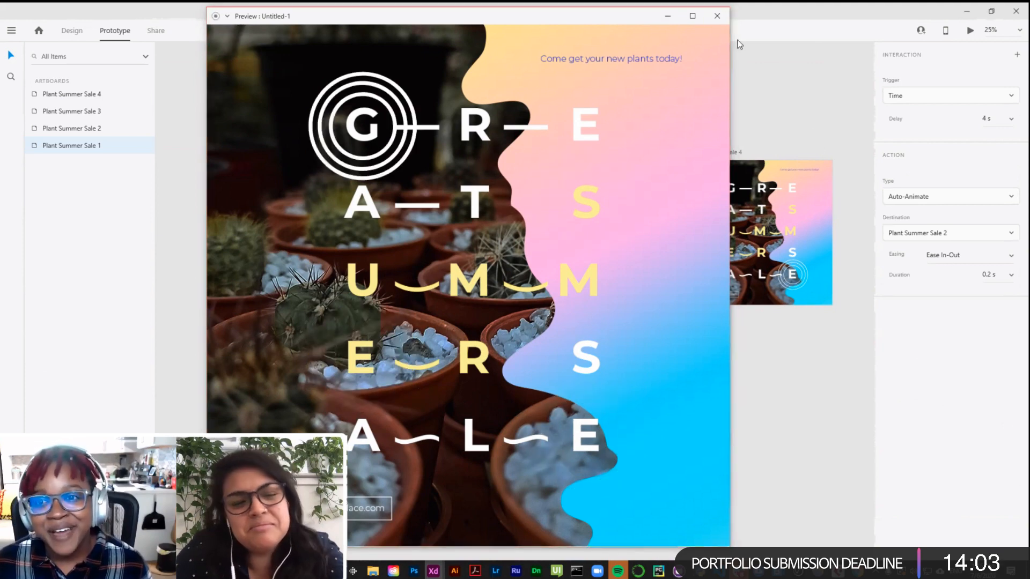
click(717, 15)
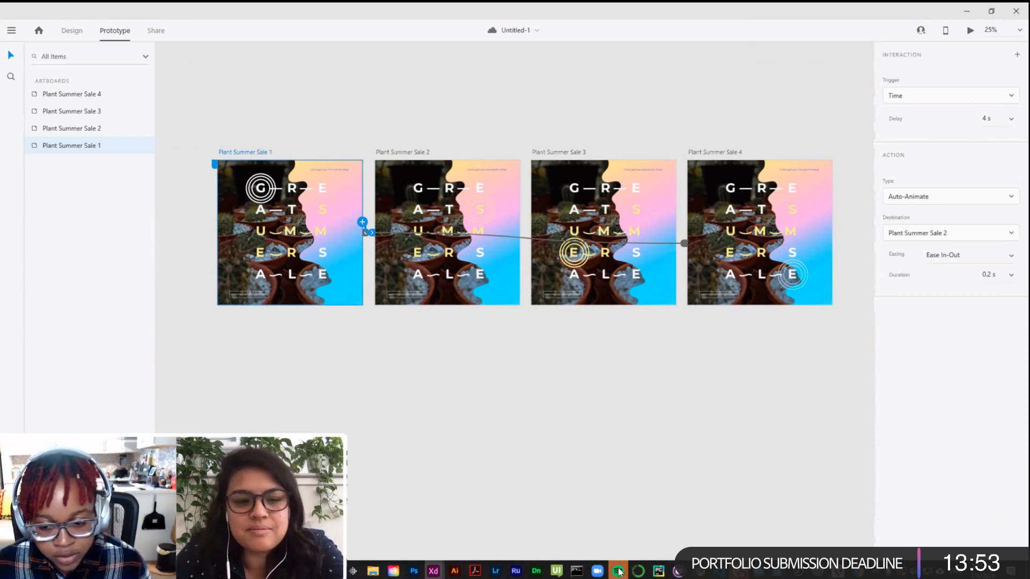
Step: Switch to the Chrome window, search for "ez gif" in a new tab and open the EZGif website
mouse_move(751, 569)
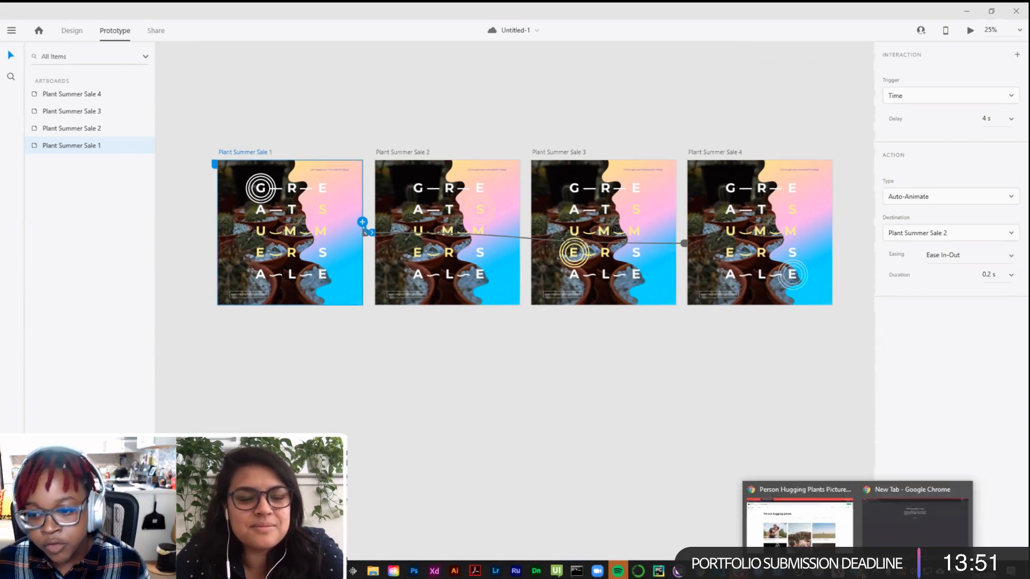
click(783, 510)
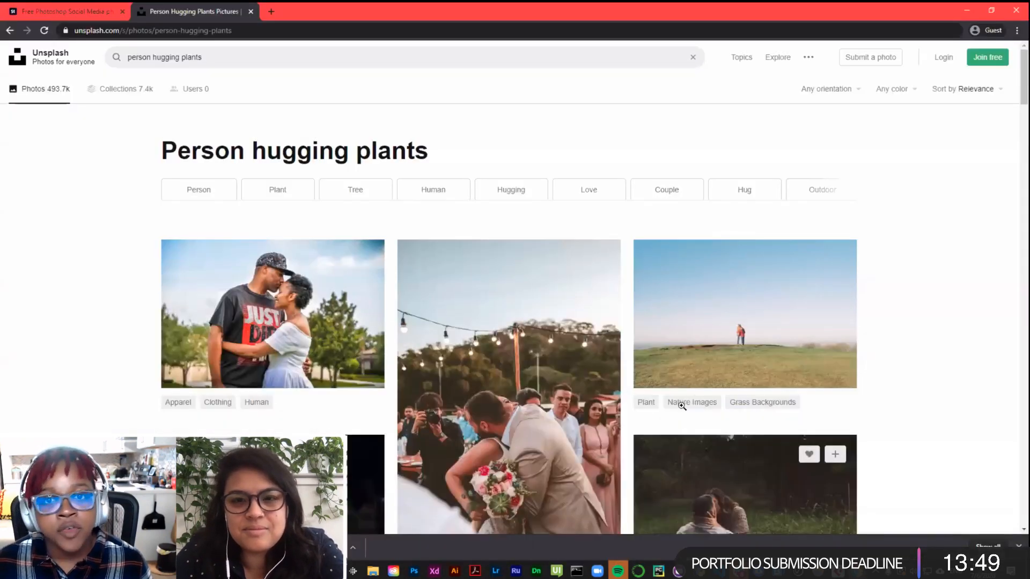
click(525, 24)
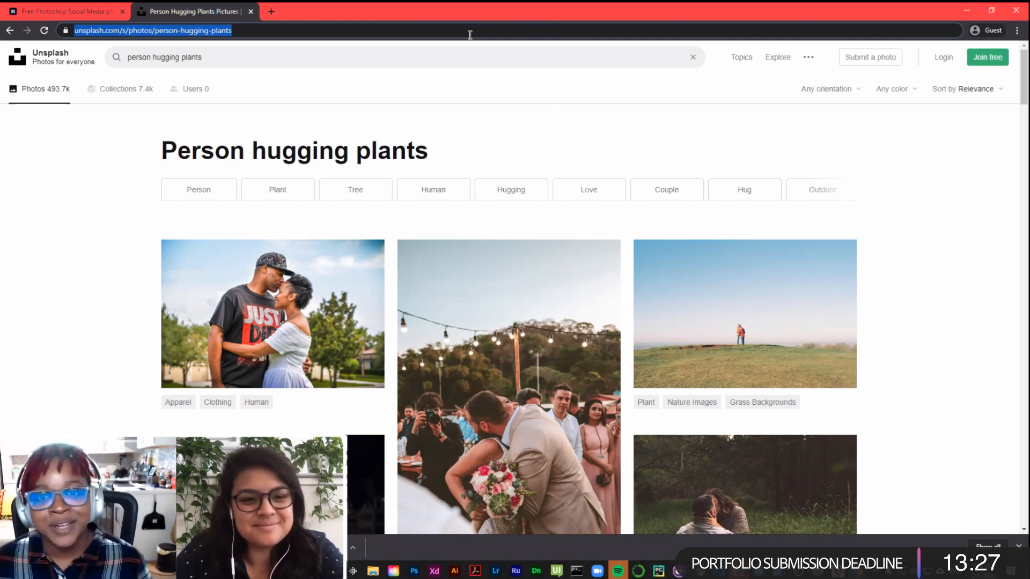
click(270, 12)
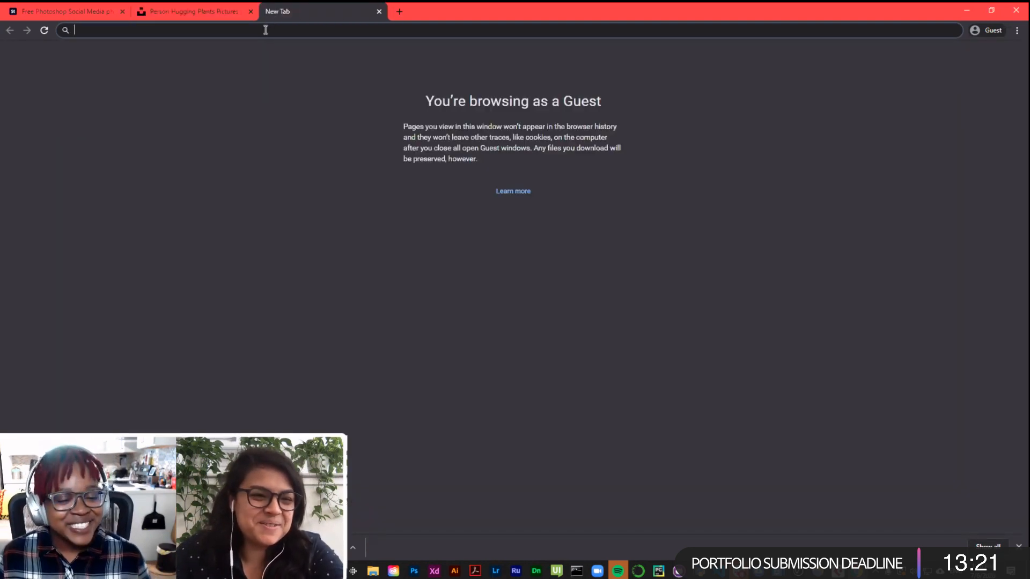
text(ez gif)
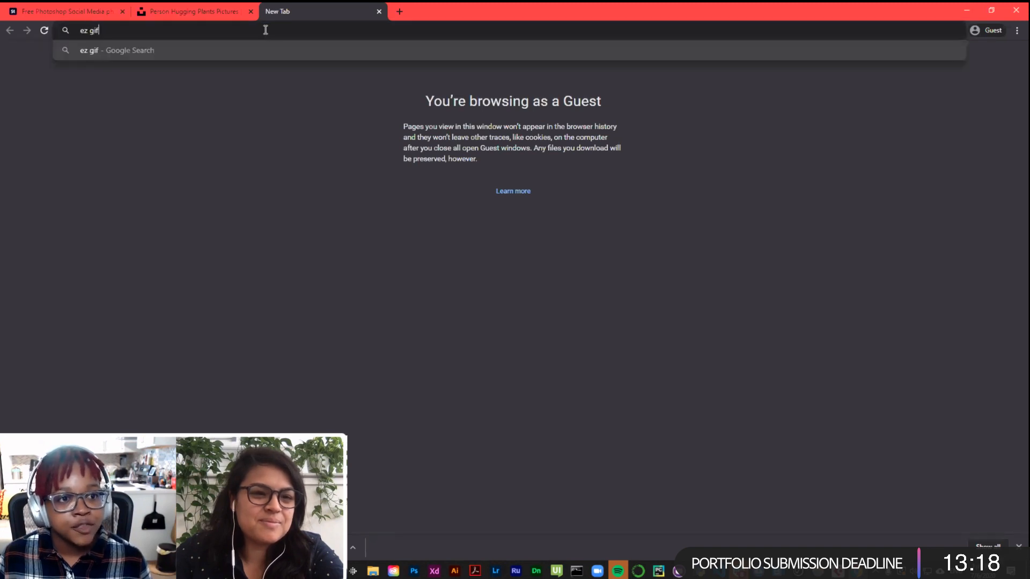
key(Return)
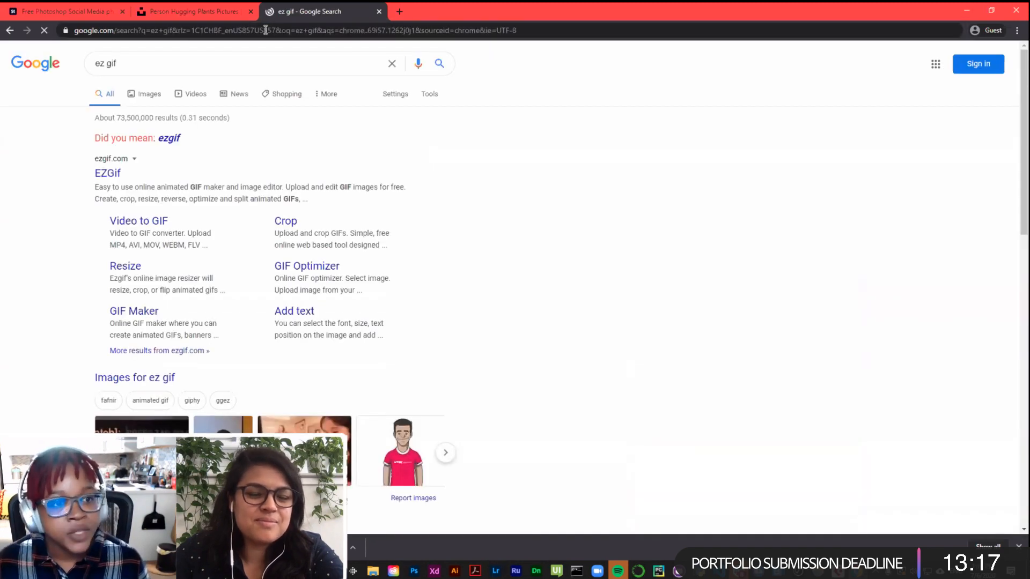
click(106, 177)
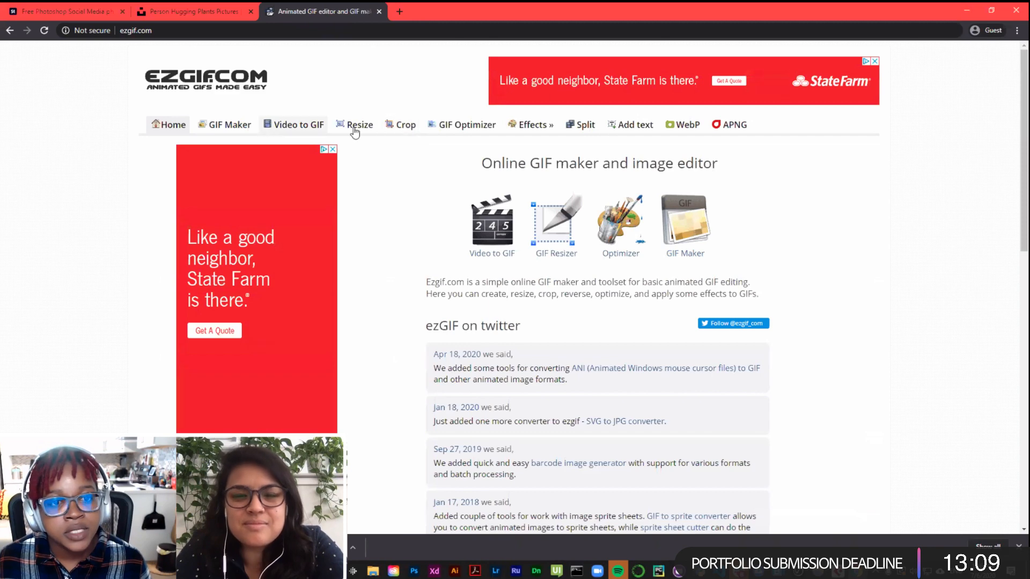
click(248, 127)
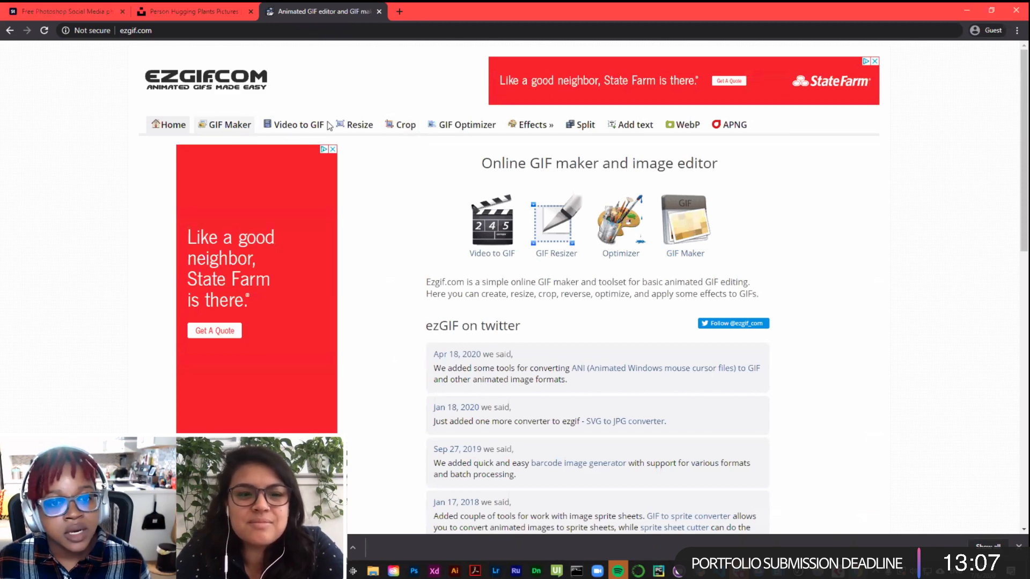
click(302, 126)
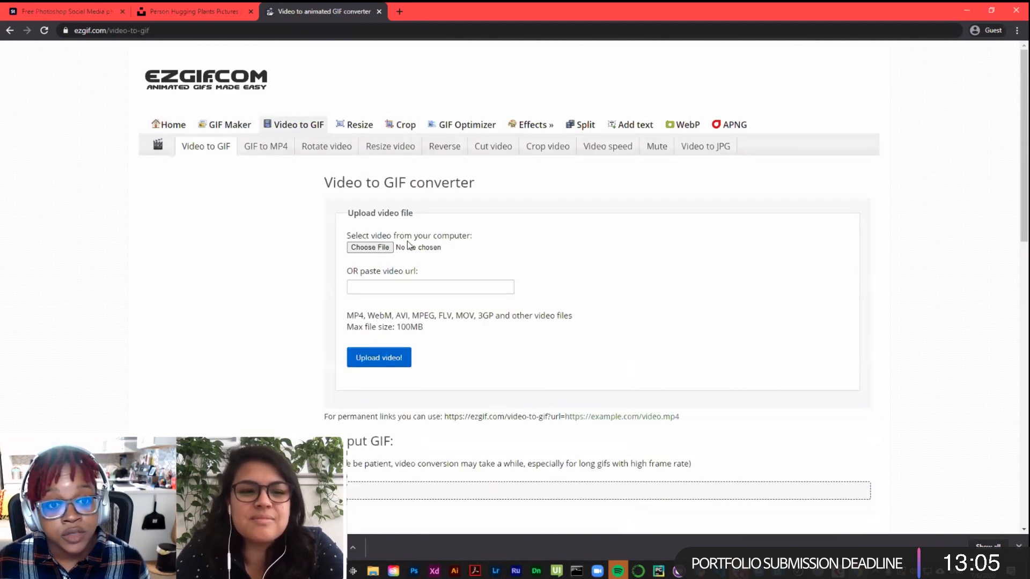
click(373, 248)
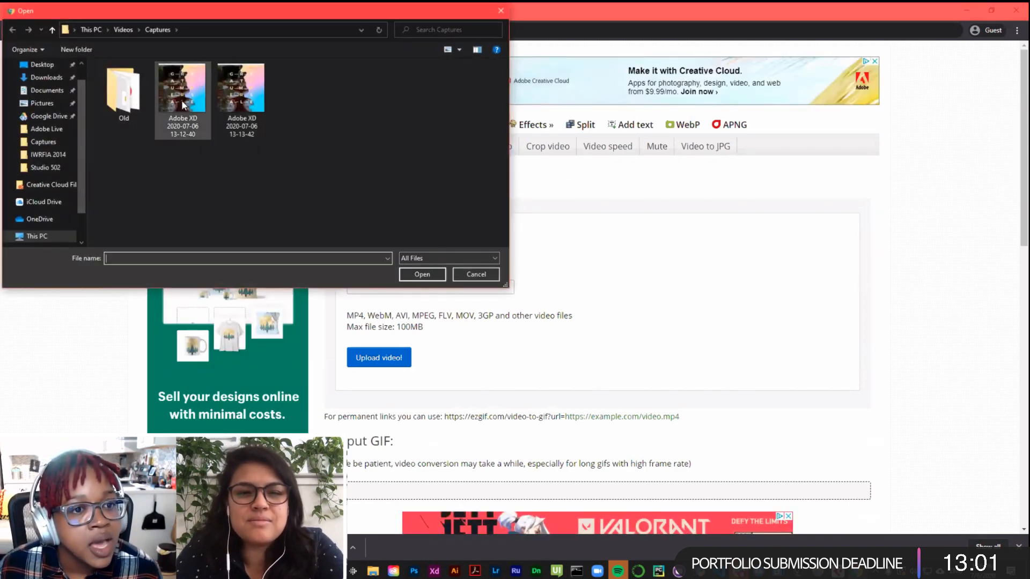
click(237, 128)
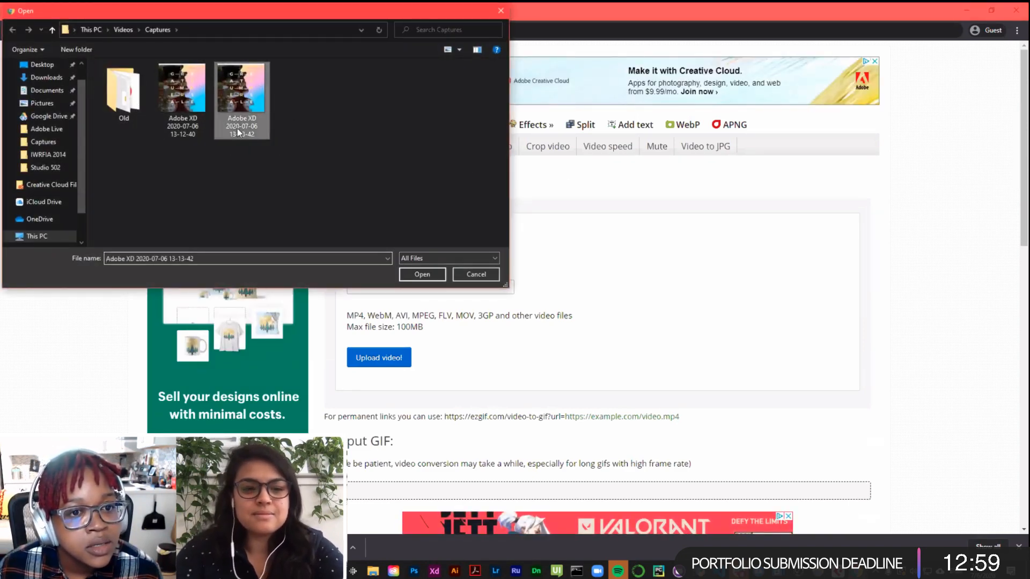
click(422, 274)
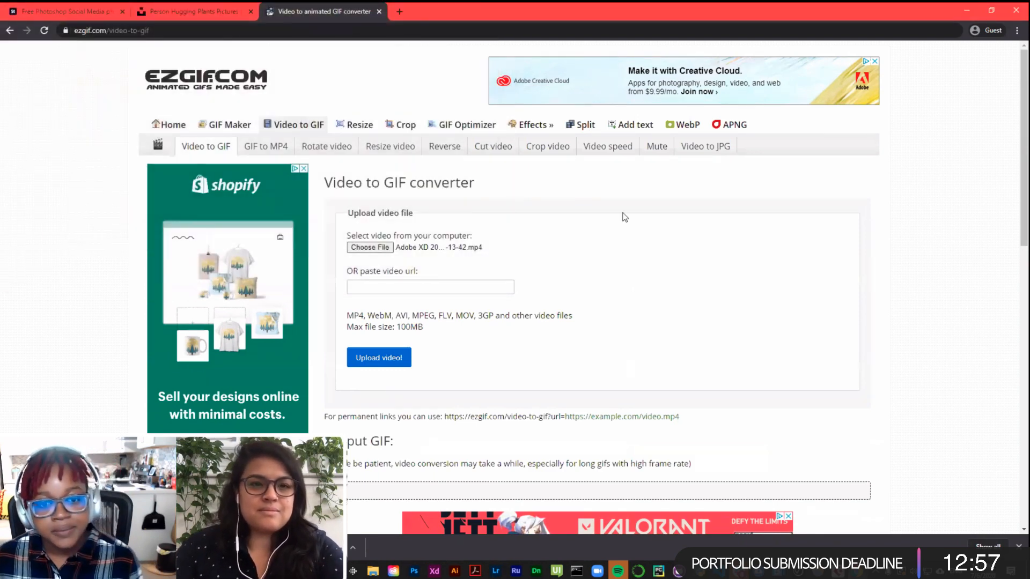
click(384, 358)
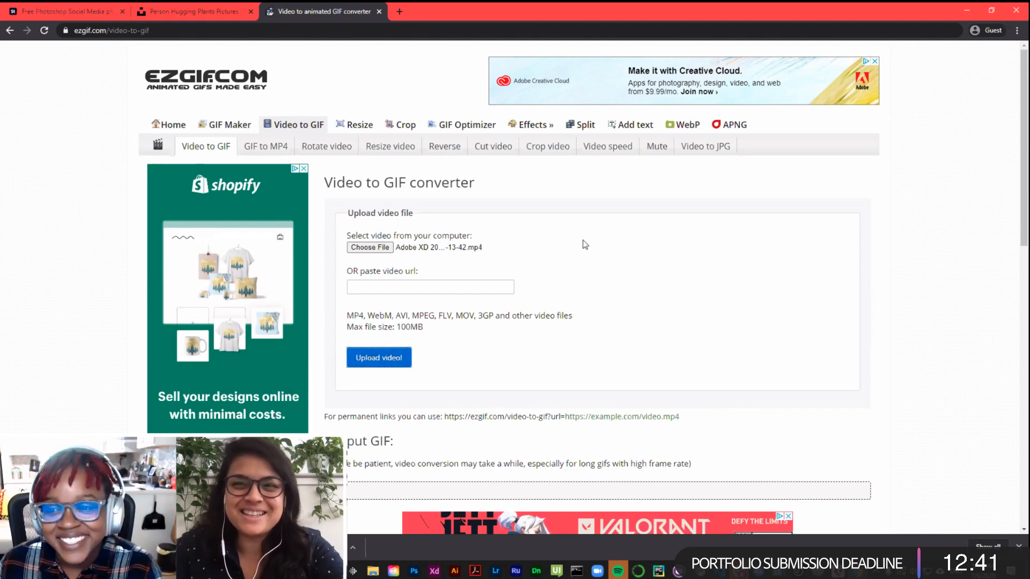
scroll(561, 231, down, 3)
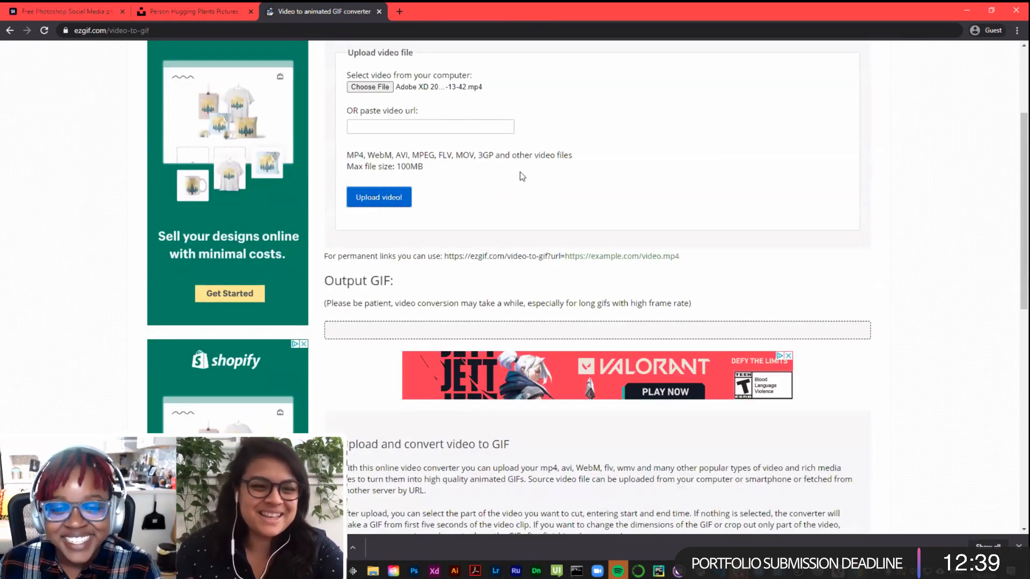
scroll(520, 173, down, 2)
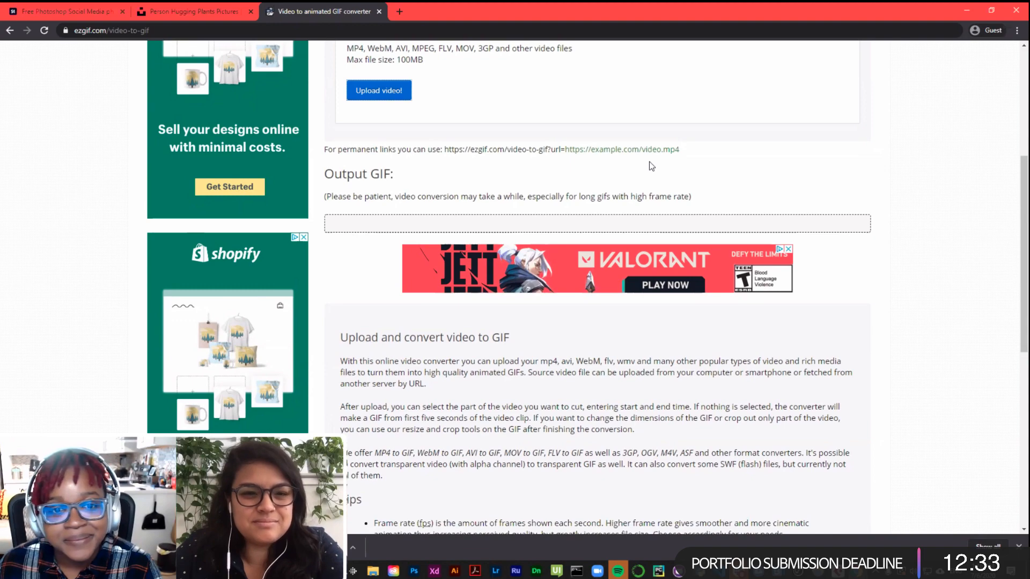
scroll(397, 220, up, 5)
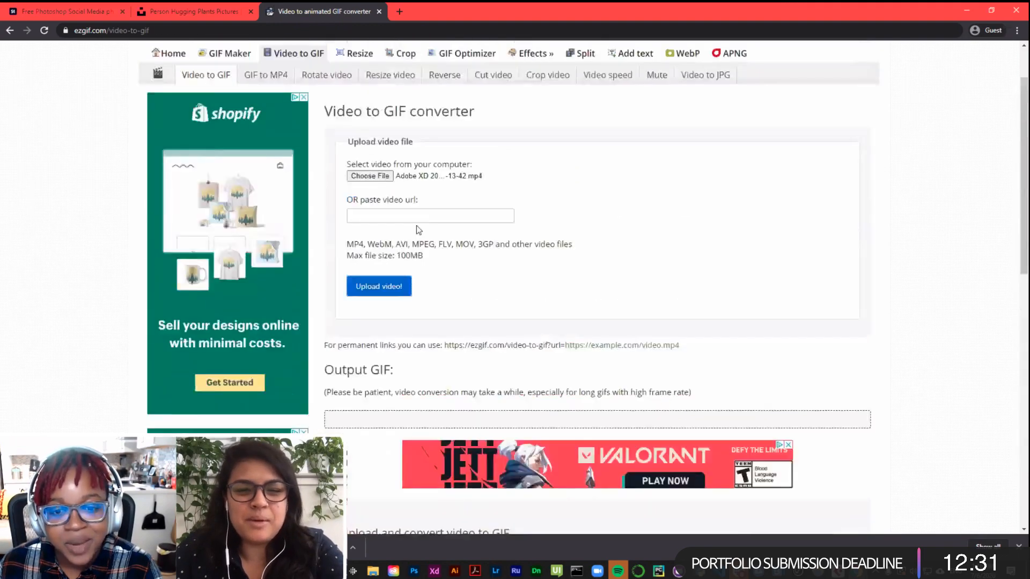
scroll(380, 234, down, 3)
scroll(381, 234, down, 1)
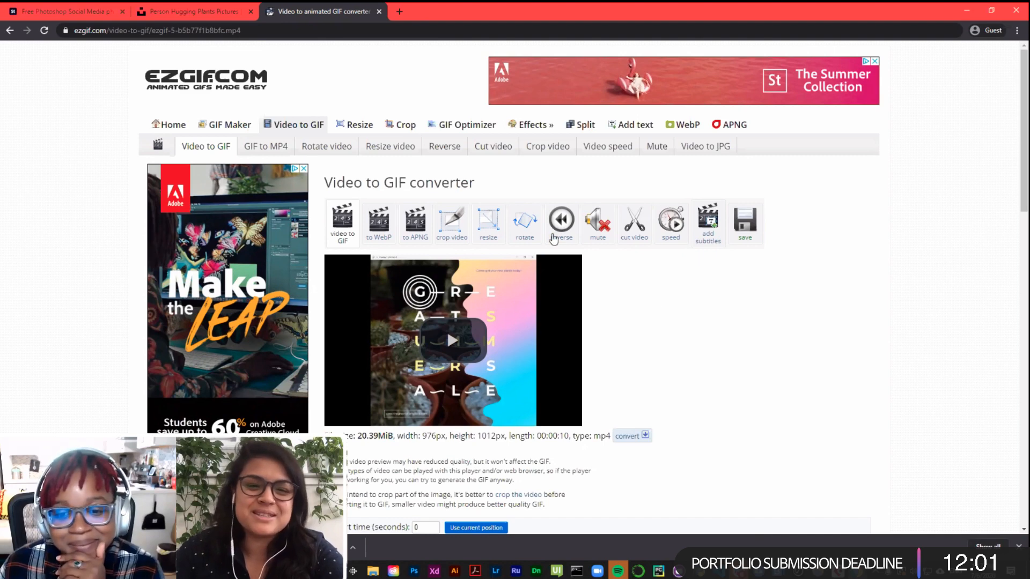
Step: In the video crop tool, draw a crop area of about 974 × 980 px around the artwork, excluding the preview window's title bar
click(456, 224)
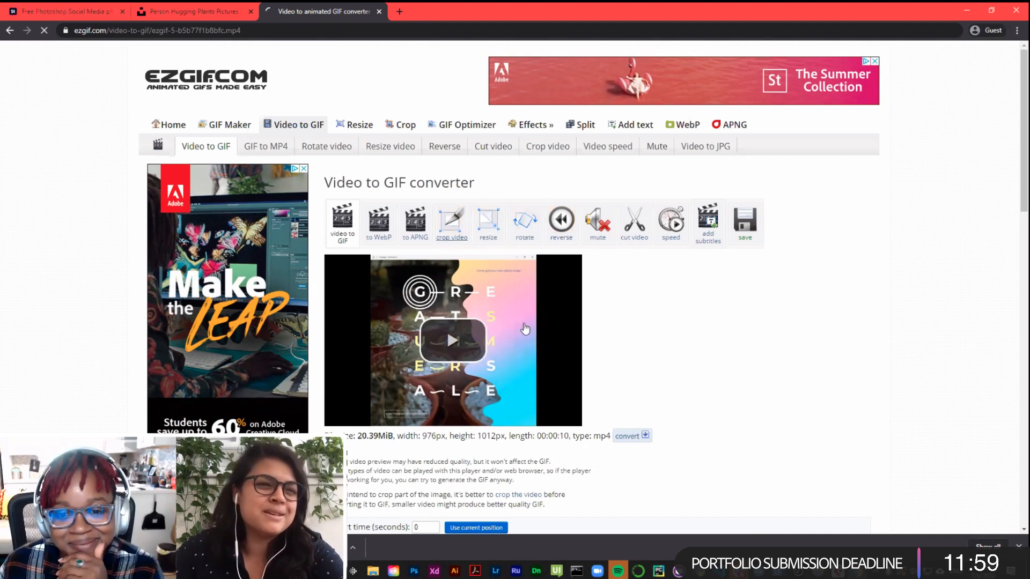
scroll(589, 238, down, 2)
scroll(589, 239, down, 3)
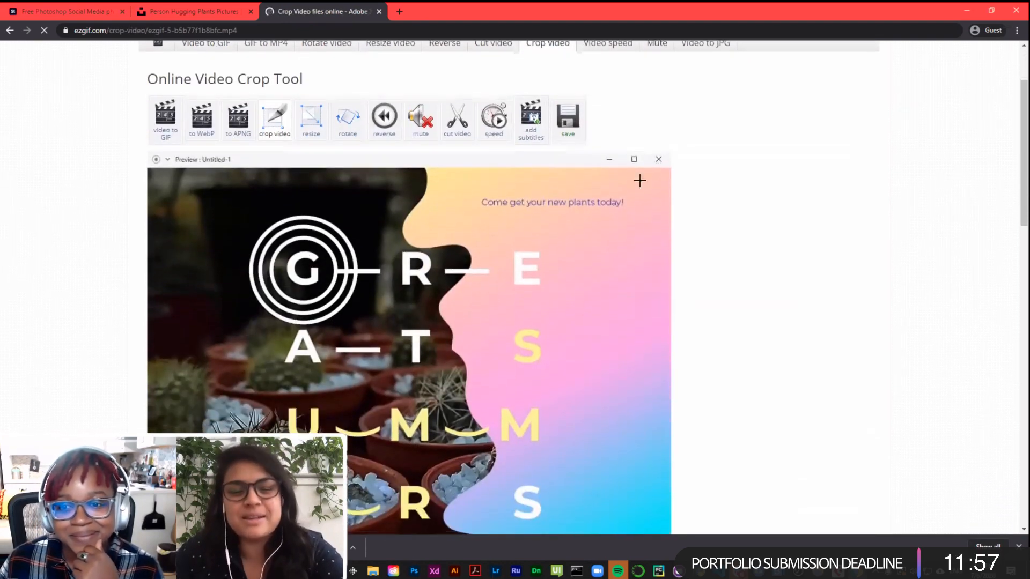
scroll(640, 254, down, 2)
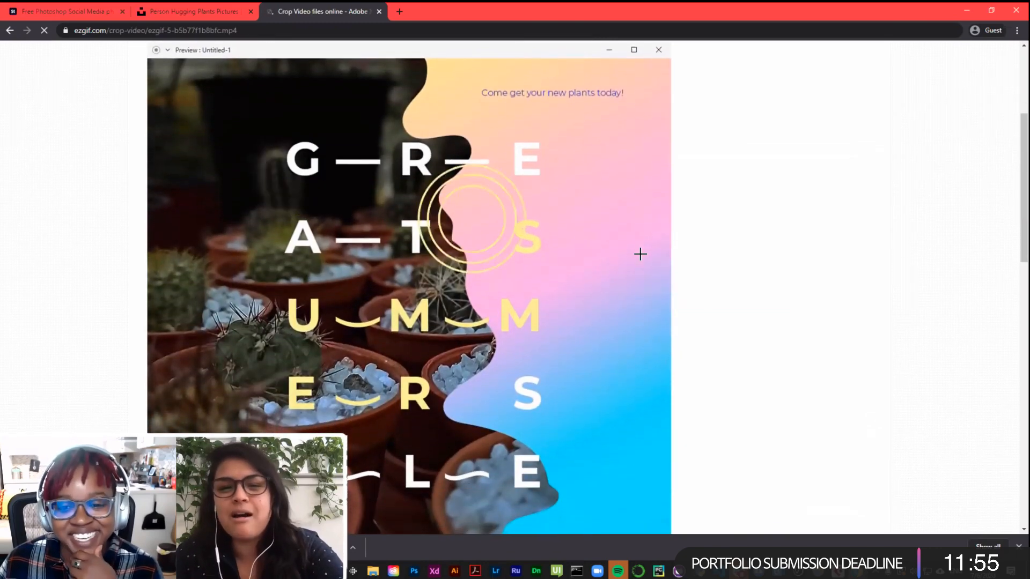
scroll(661, 319, down, 1)
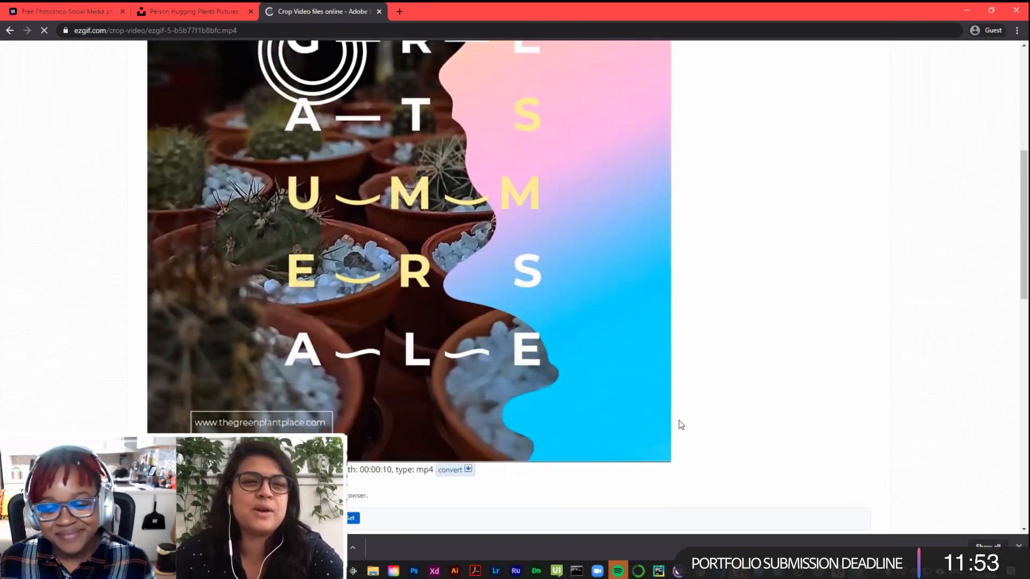
scroll(654, 317, up, 2)
scroll(655, 317, up, 3)
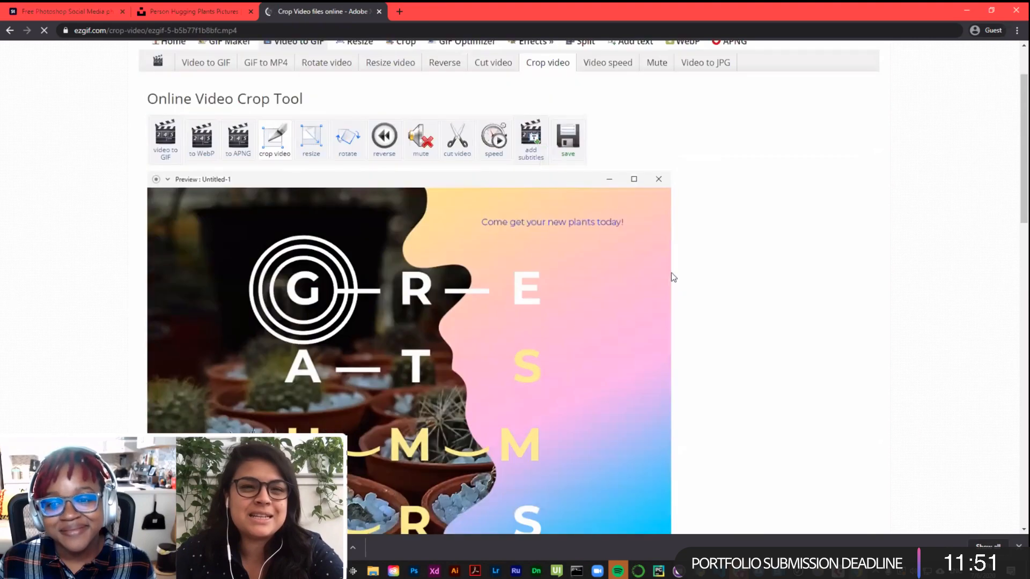
drag(149, 202, 677, 485)
scroll(649, 469, down, 4)
scroll(674, 486, down, 1)
scroll(677, 486, up, 5)
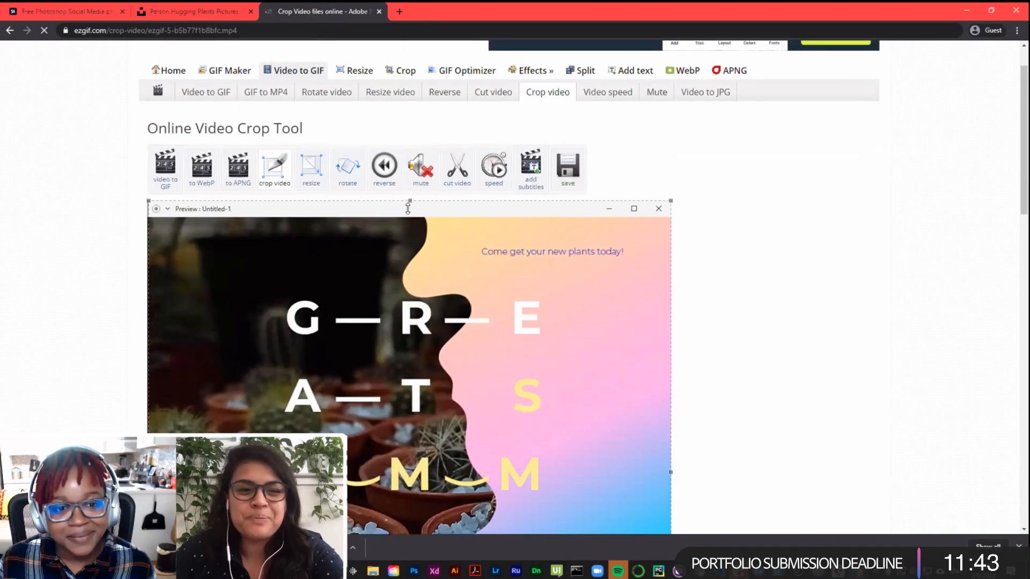
drag(410, 201, 406, 218)
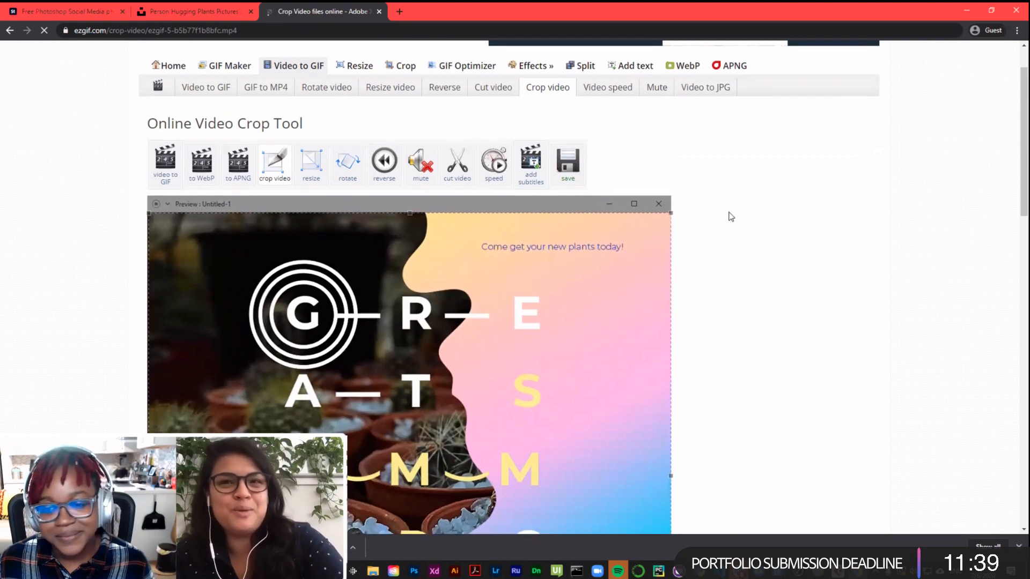
Step: Crop the video to the drawn area, keeping the output format as Copy original
scroll(730, 216, down, 2)
scroll(731, 216, down, 2)
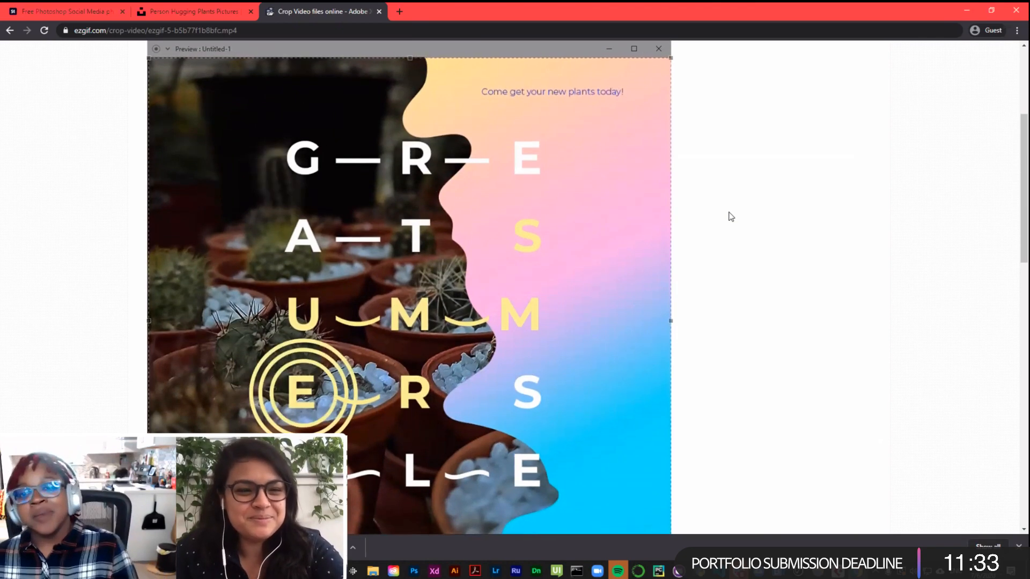
scroll(730, 216, down, 1)
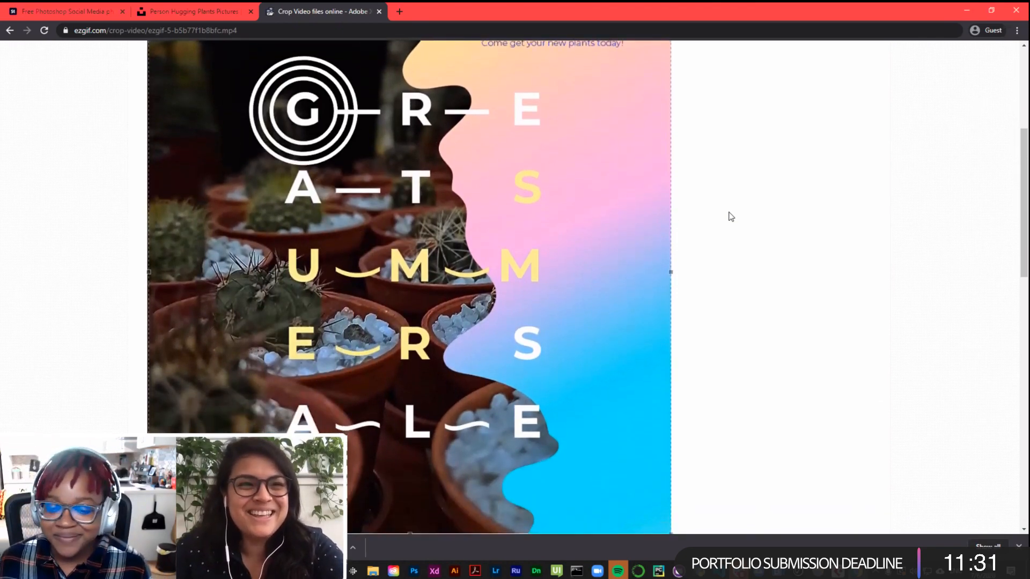
scroll(730, 217, down, 1)
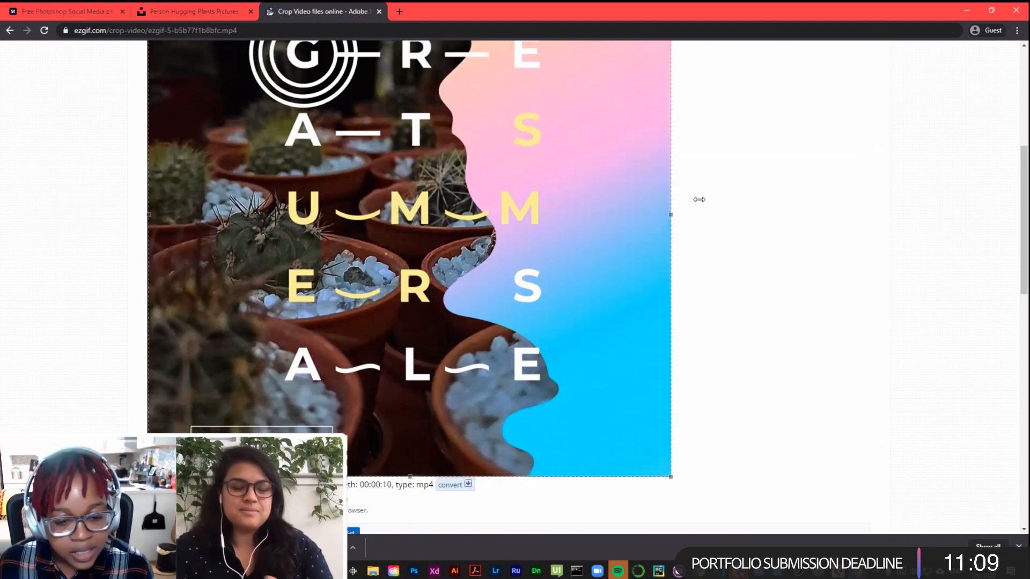
scroll(590, 242, down, 3)
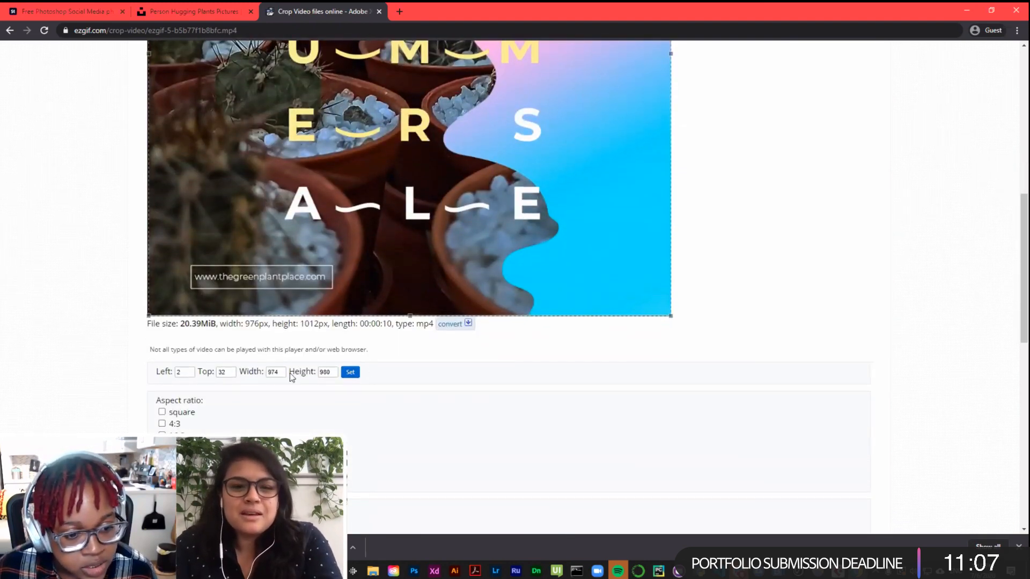
scroll(420, 366, down, 1)
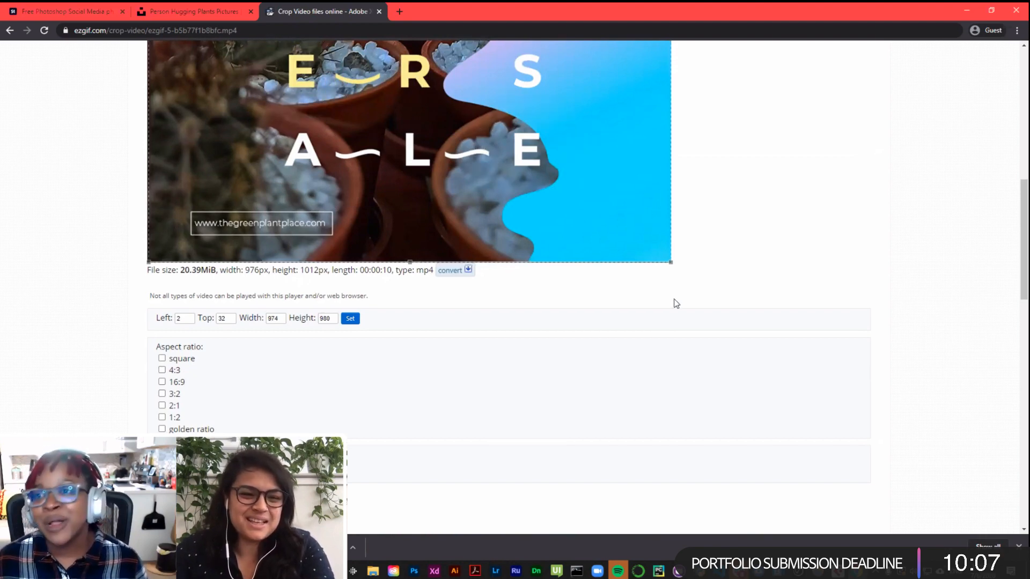
Step: Play back the cropped video
scroll(689, 284, down, 1)
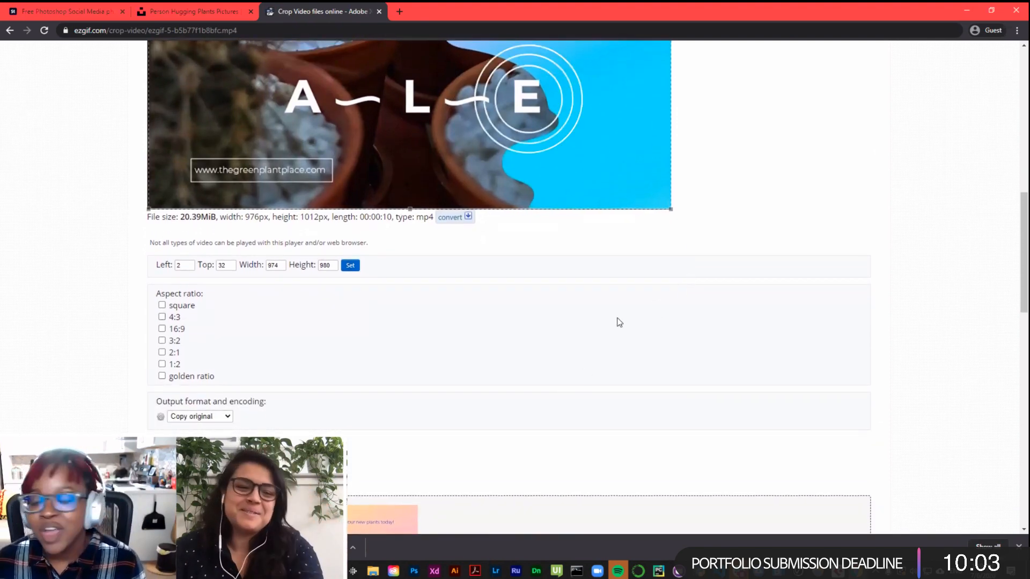
scroll(655, 262, down, 6)
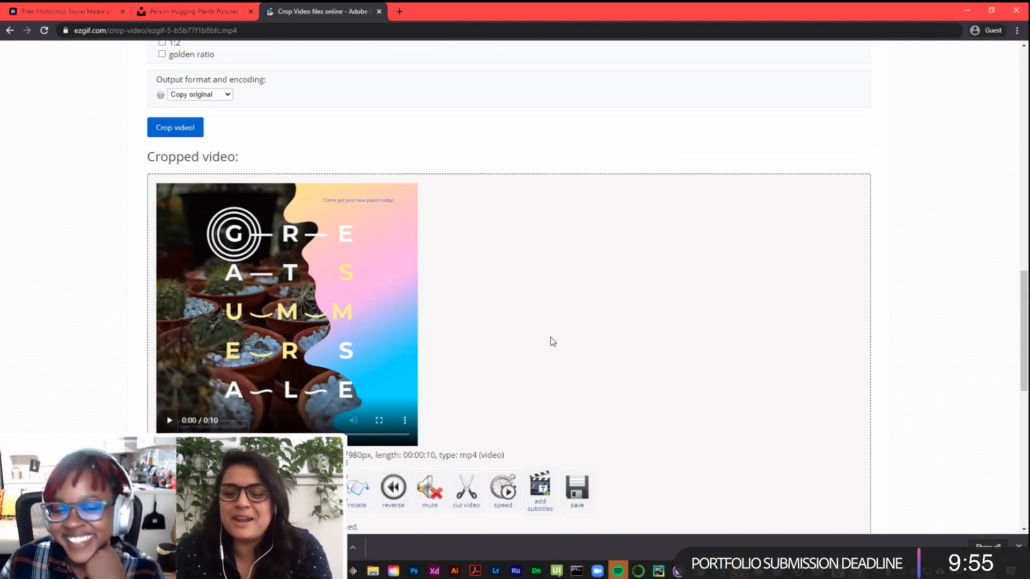
click(169, 420)
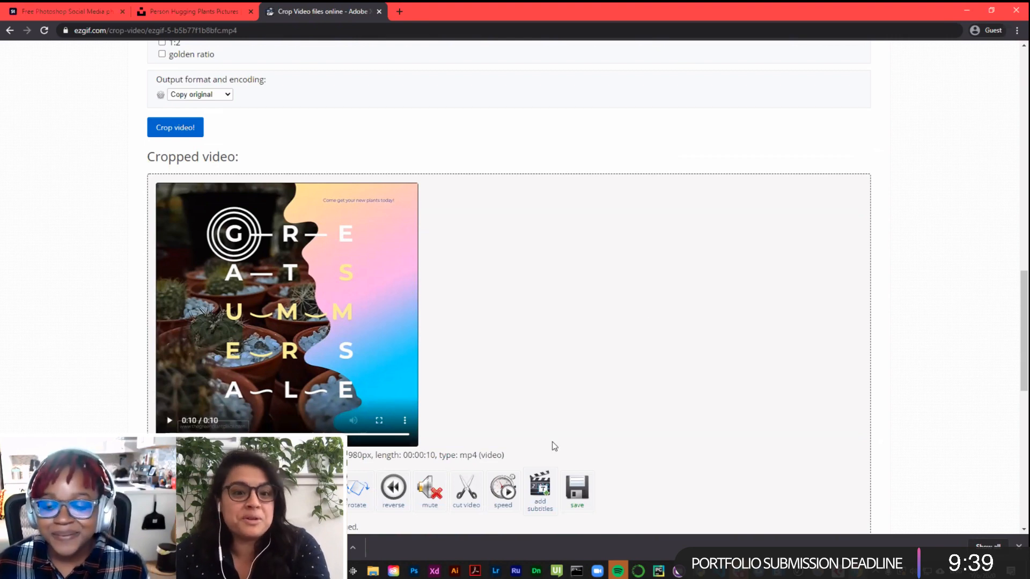
Step: Take the cropped video into the video speed changer and set the speed multiplier to 2
click(503, 488)
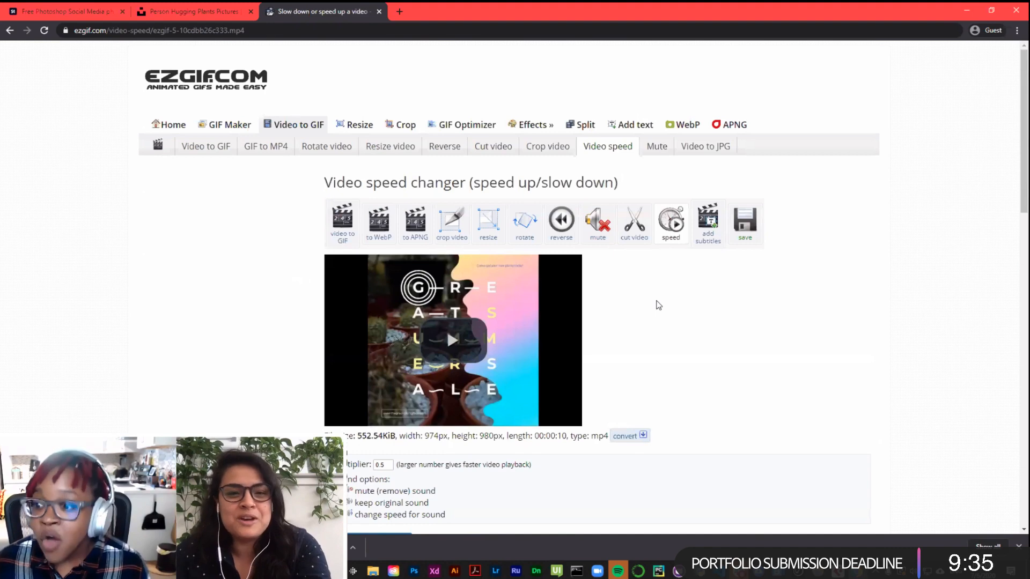
scroll(630, 262, down, 3)
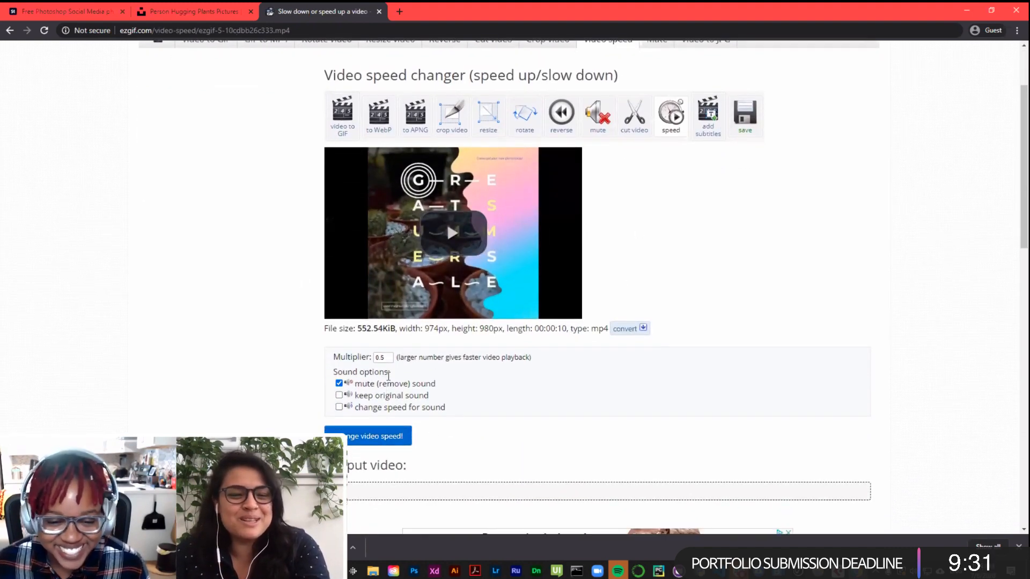
double_click(387, 357)
text(2)
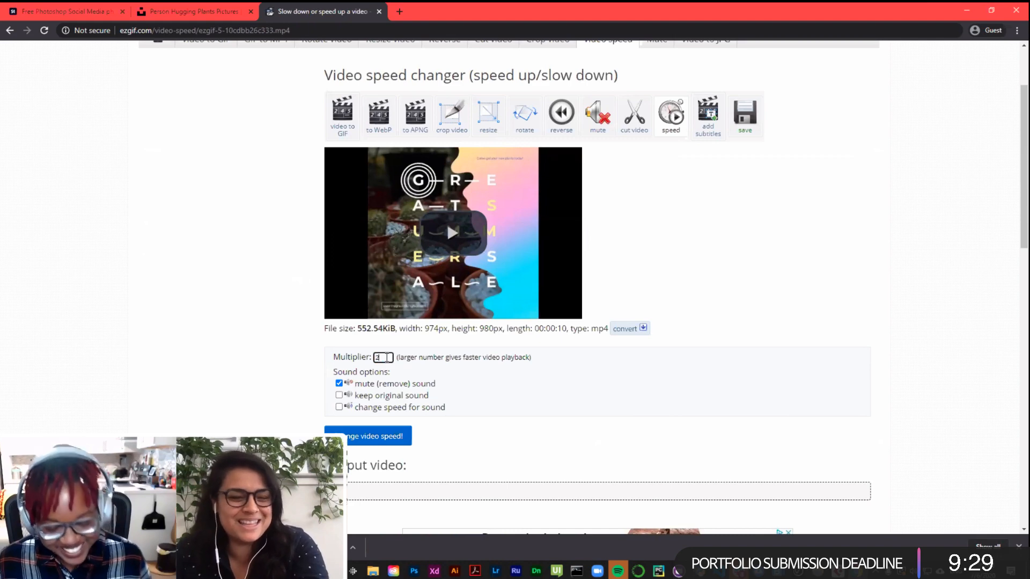
Step: Apply the speed change to the cropped video and play back the output
click(383, 437)
scroll(625, 260, down, 3)
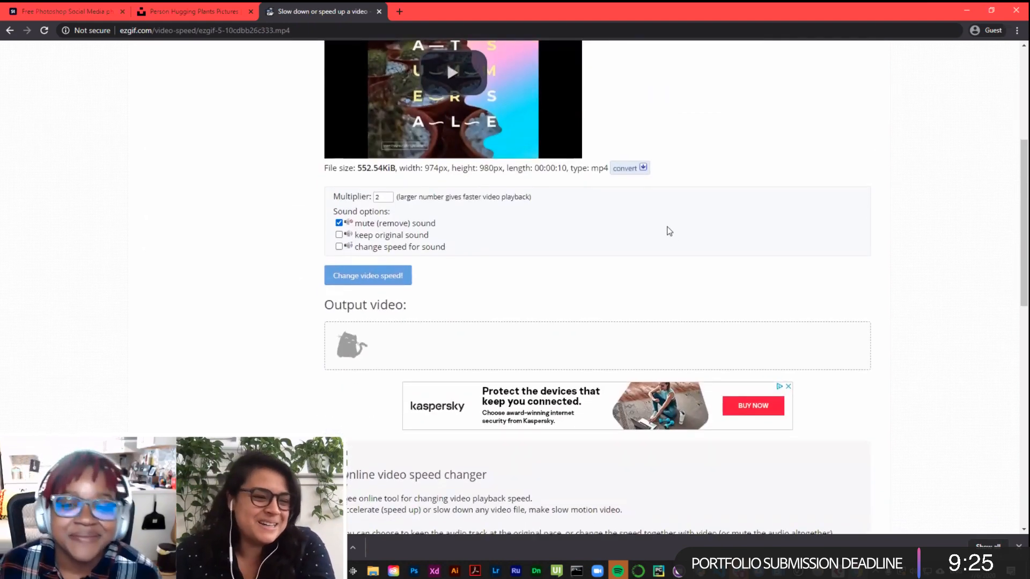
scroll(670, 231, up, 2)
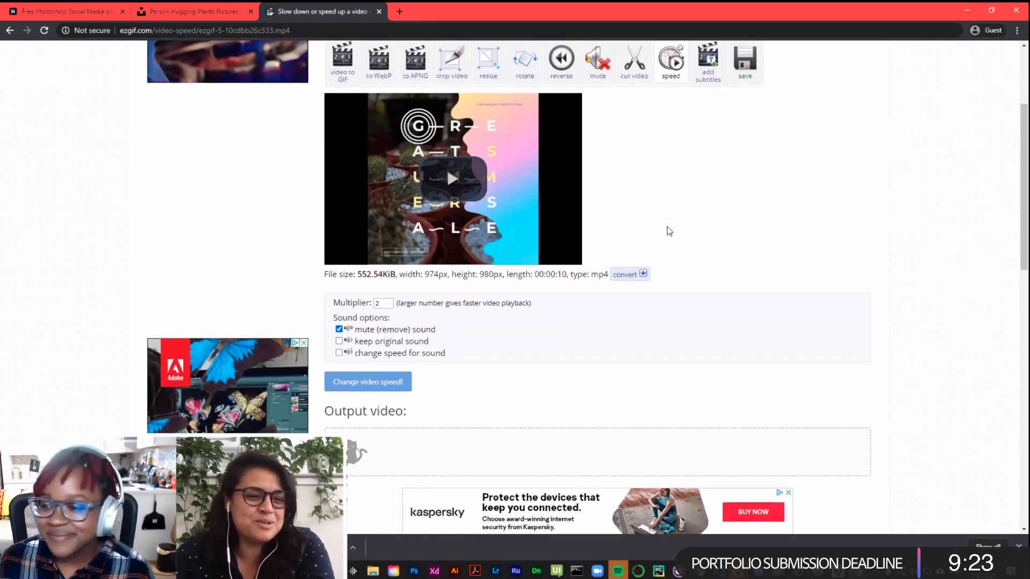
scroll(669, 231, down, 1)
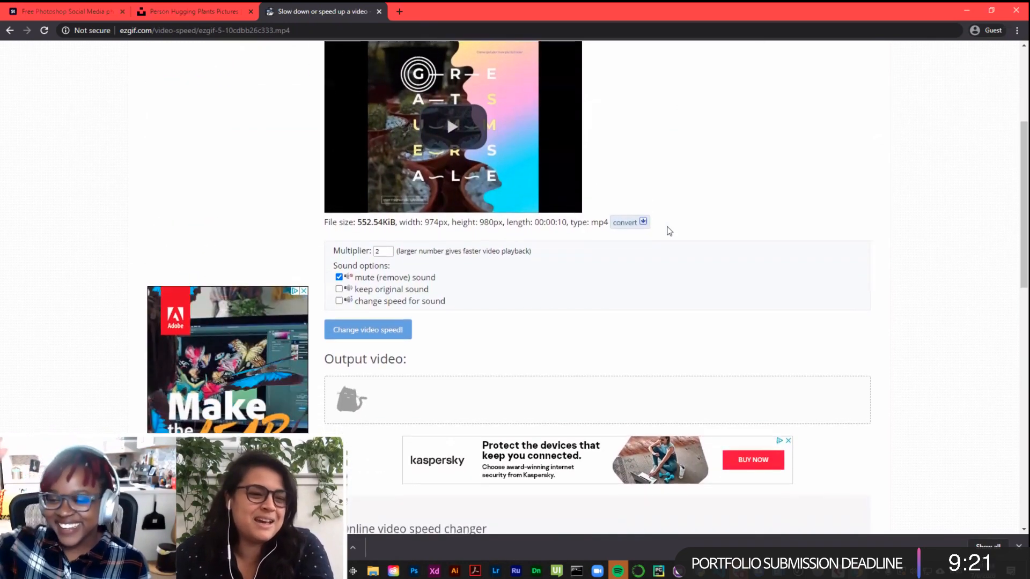
scroll(670, 231, down, 2)
scroll(669, 231, down, 2)
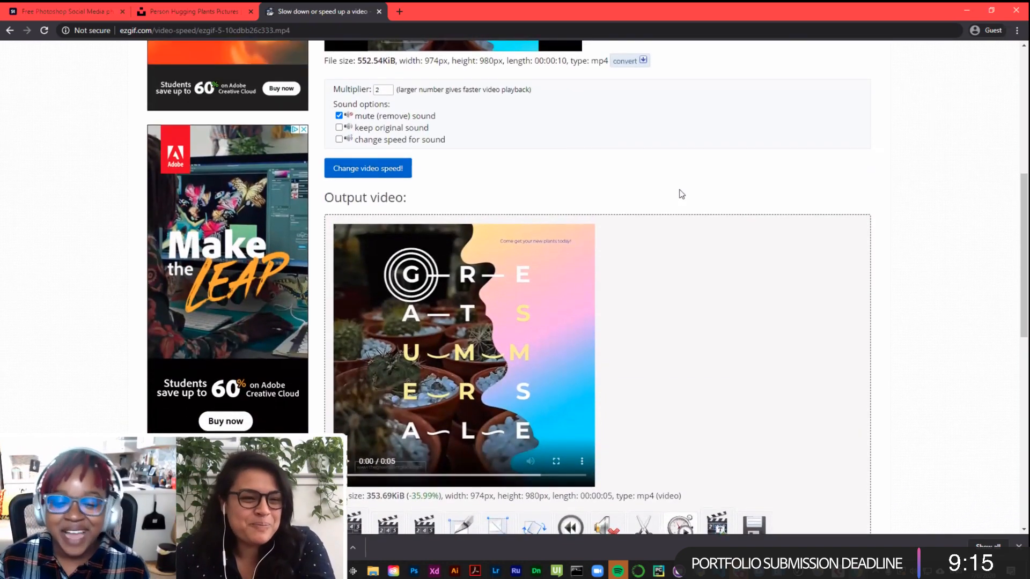
scroll(619, 191, down, 2)
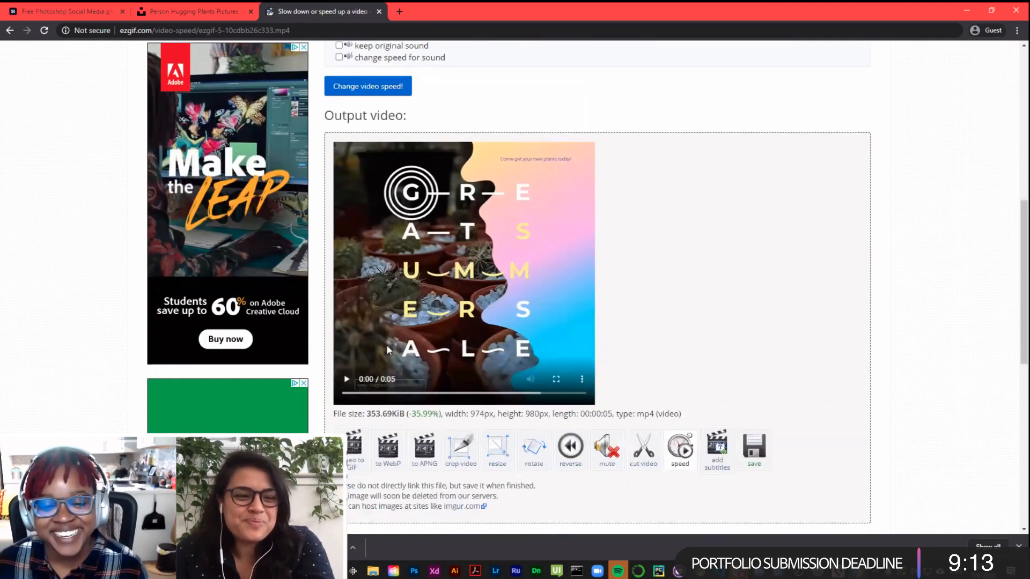
click(344, 358)
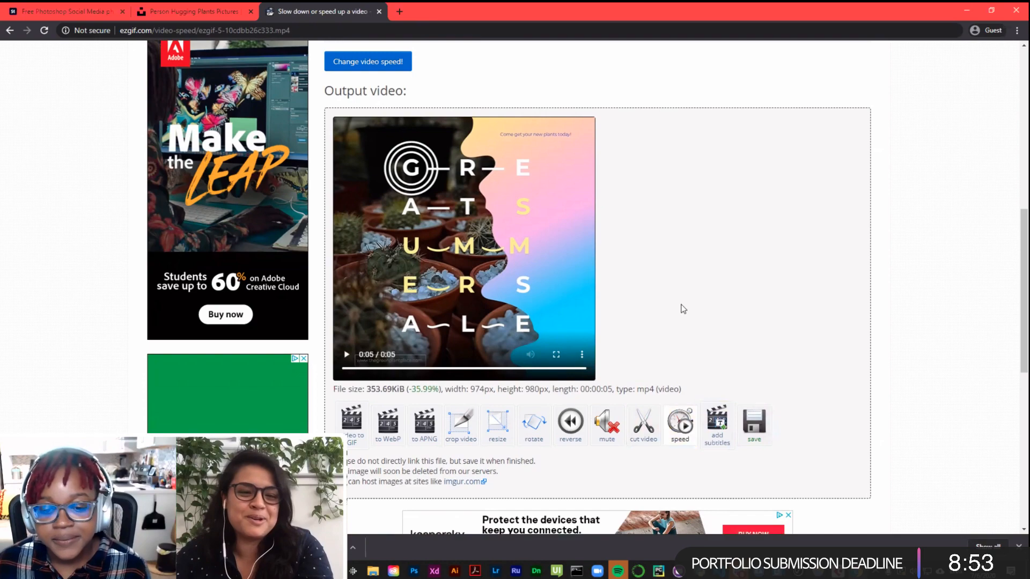
Step: Set the speed multiplier to 1 and reprocess the cropped video
scroll(680, 306, up, 6)
double_click(383, 304)
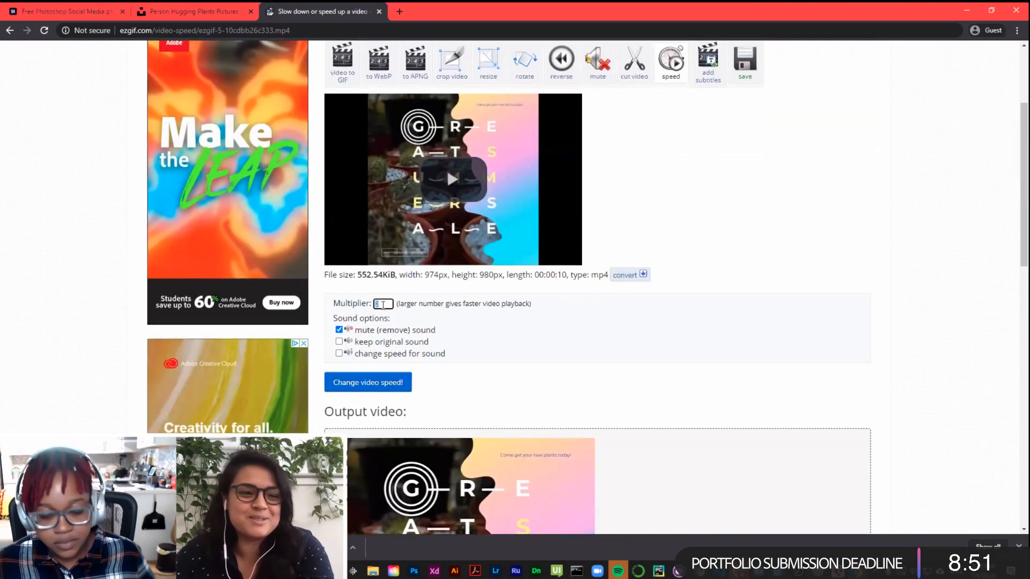
text(1)
click(391, 380)
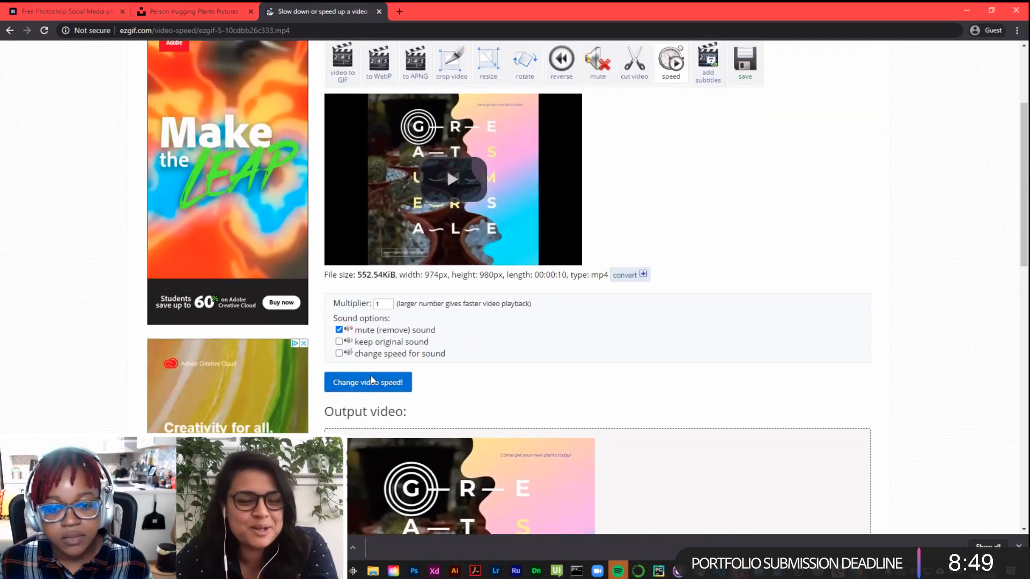
scroll(667, 209, down, 1)
scroll(667, 209, down, 2)
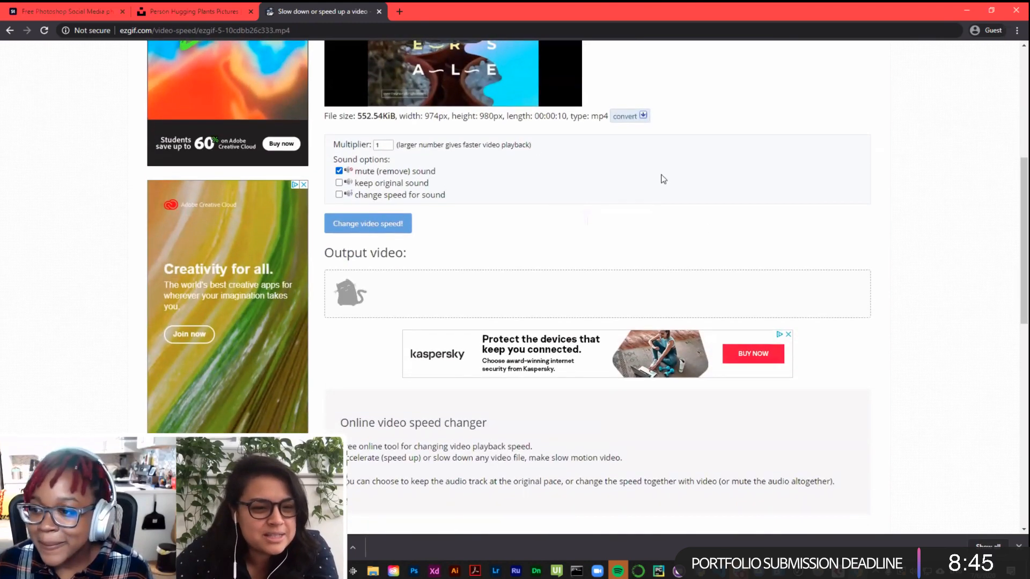
Step: Save the video speed changer's output video to the computer
scroll(661, 178, up, 1)
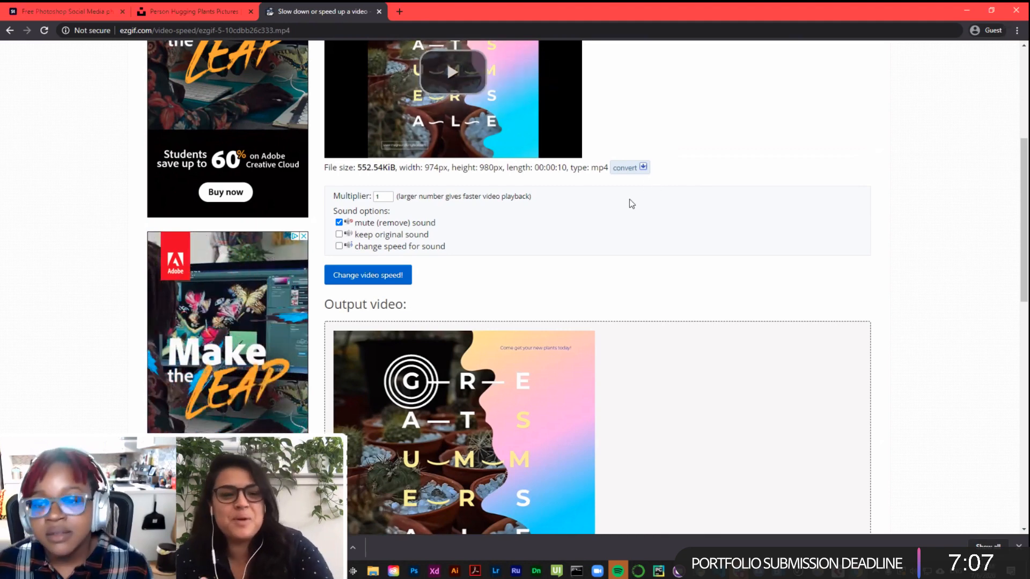
scroll(612, 235, down, 2)
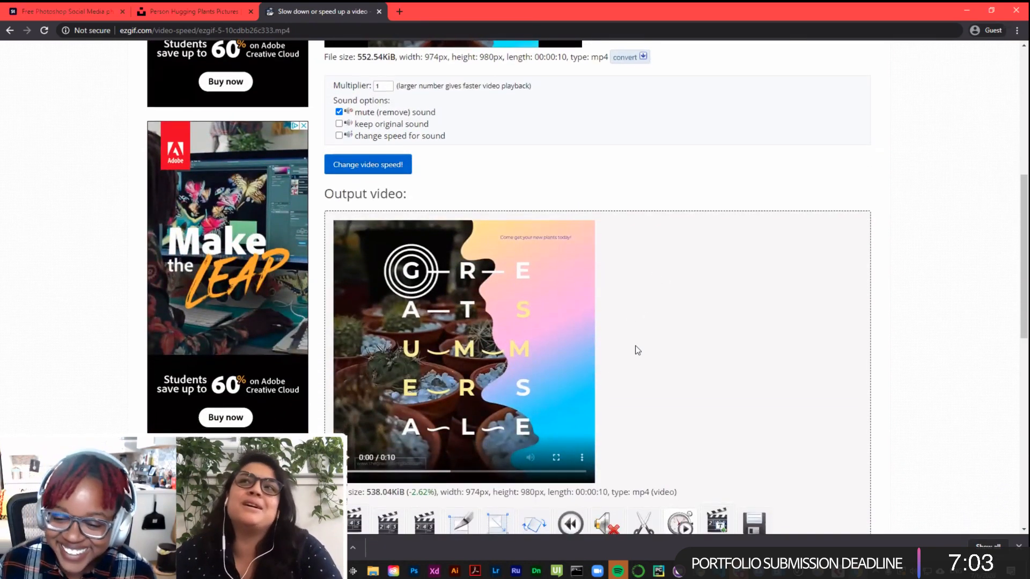
scroll(636, 349, down, 2)
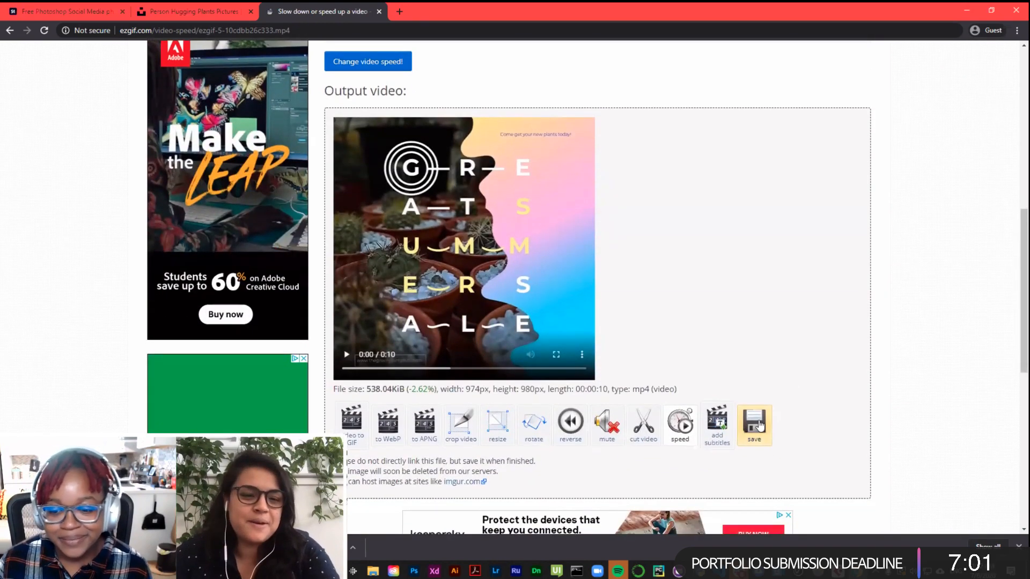
click(759, 425)
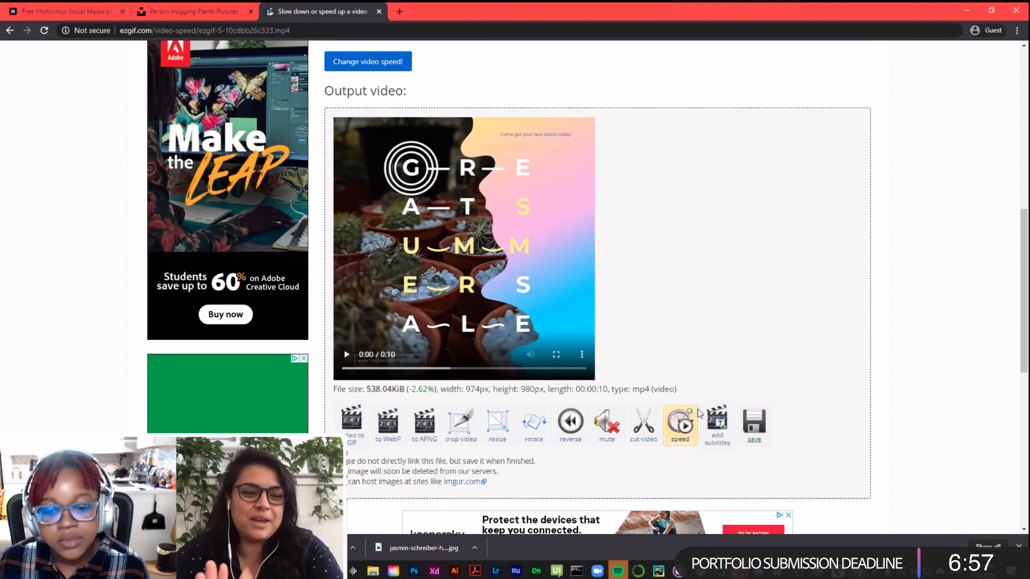
Step: Take the output video into the Video to GIF converter, play its preview and save an MP4 copy
click(359, 421)
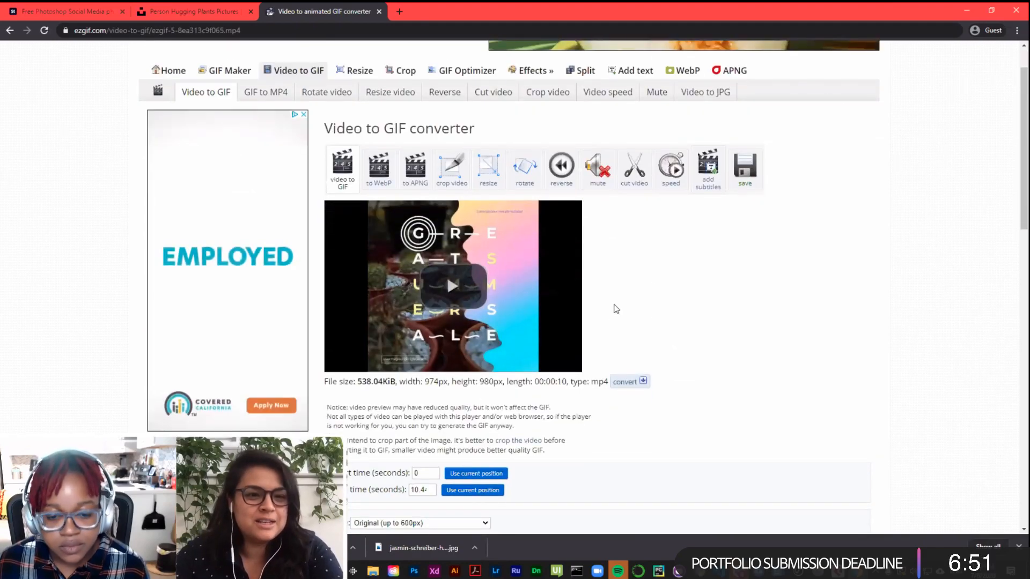
scroll(613, 305, down, 1)
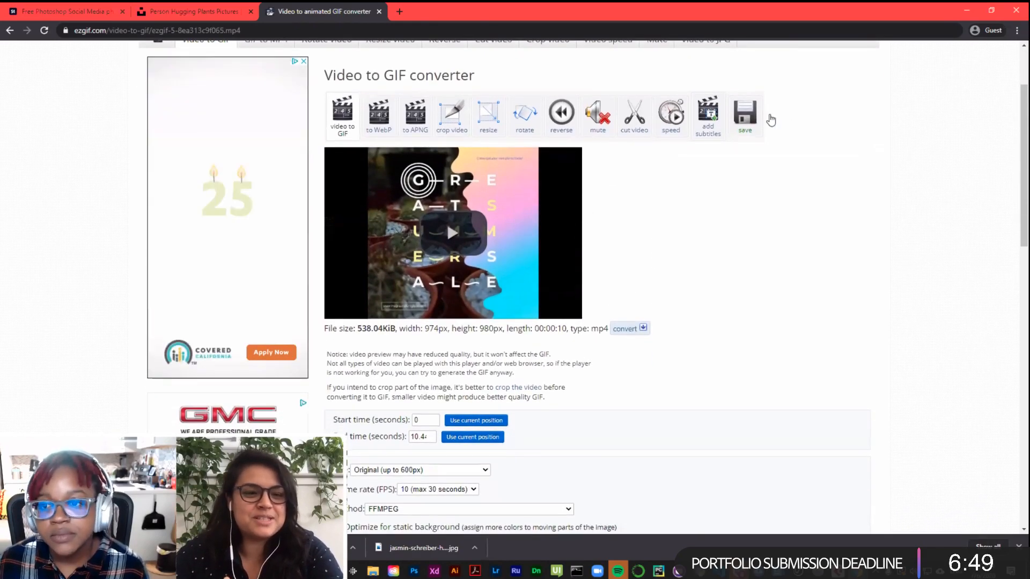
click(449, 232)
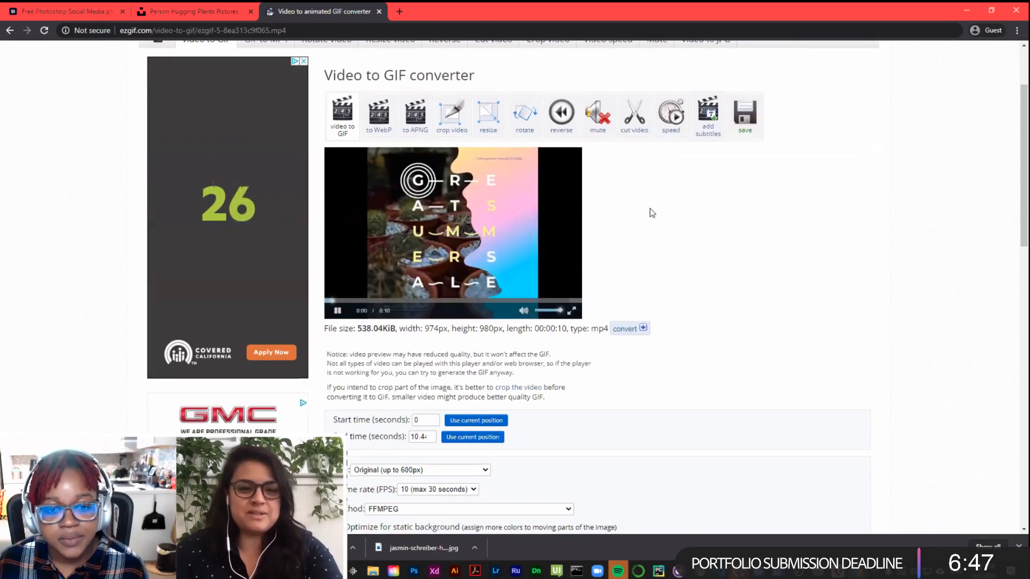
click(747, 123)
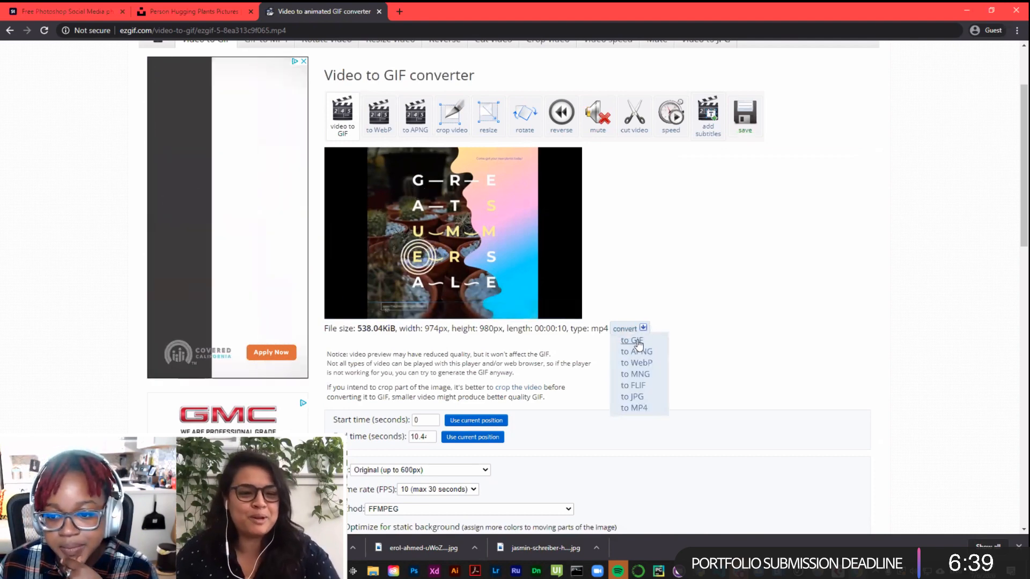
Step: Convert the video to GIF at Original (up to 600px) size, 10 FPS, with the FFMPEG method
click(632, 340)
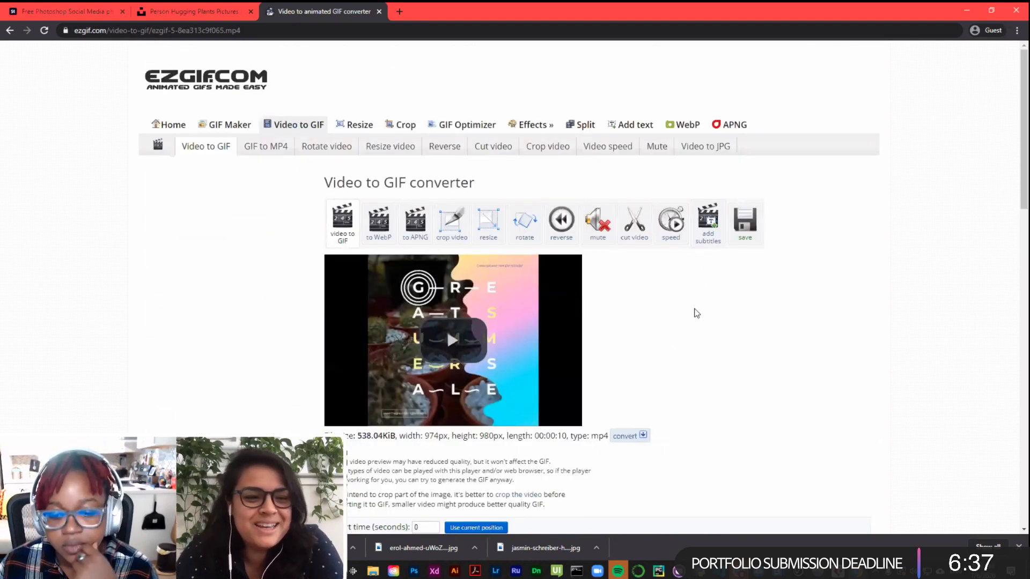
scroll(695, 311, down, 4)
click(348, 450)
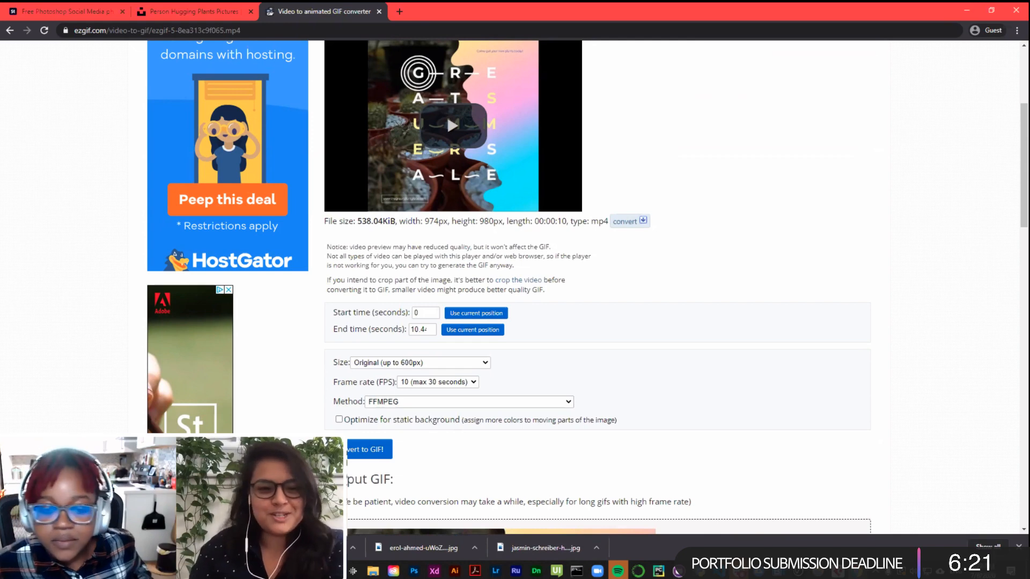
scroll(594, 355, down, 4)
scroll(594, 356, down, 4)
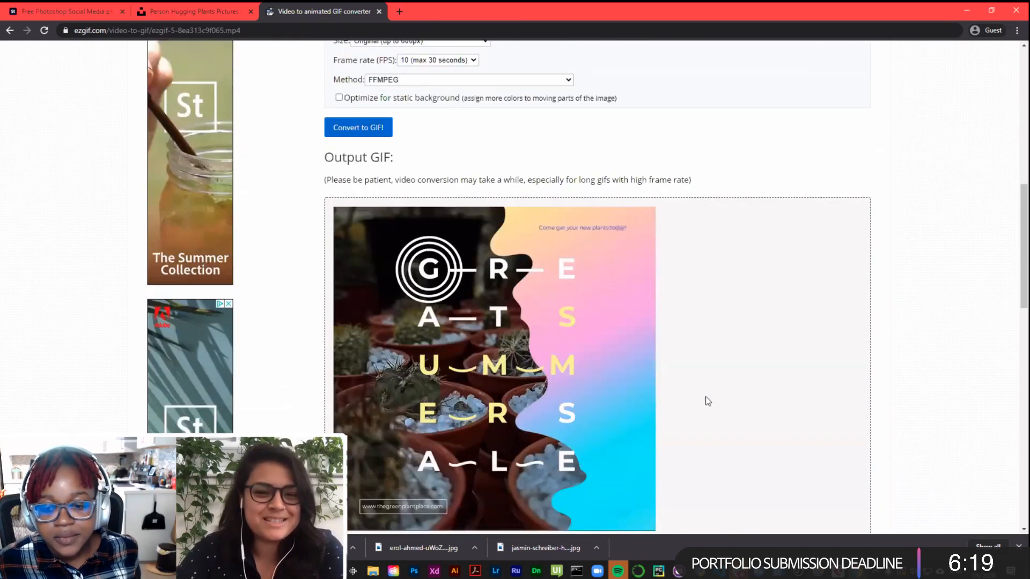
Step: Save the output GIF, view the downloaded file in Photos, and return to the browser
click(762, 491)
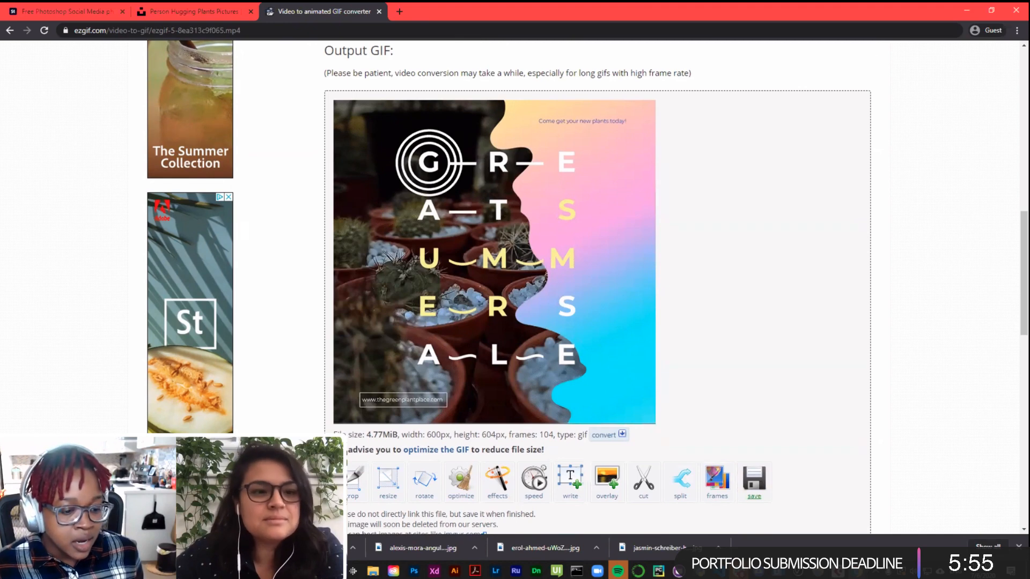
click(54, 548)
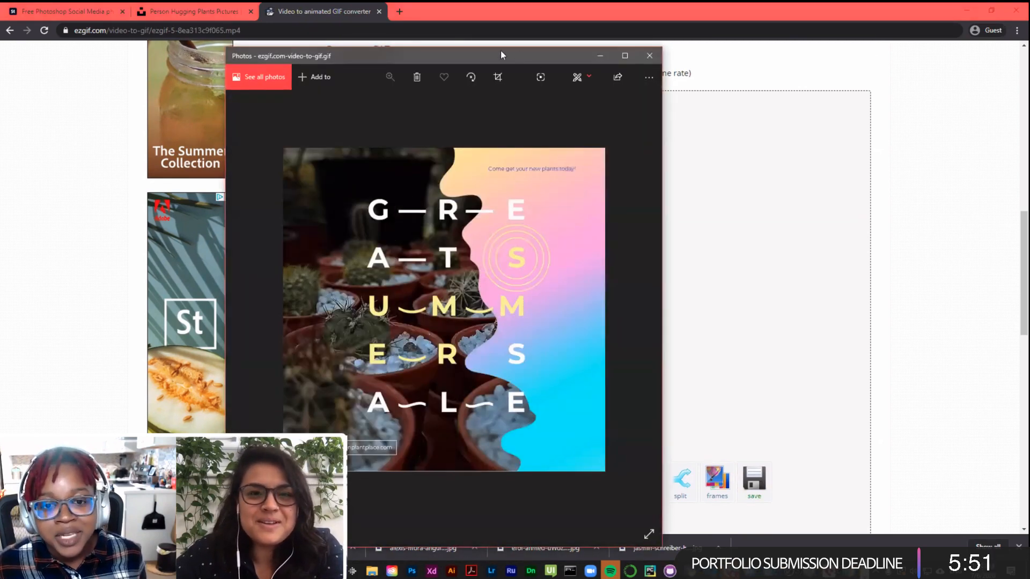
drag(500, 51, 462, 45)
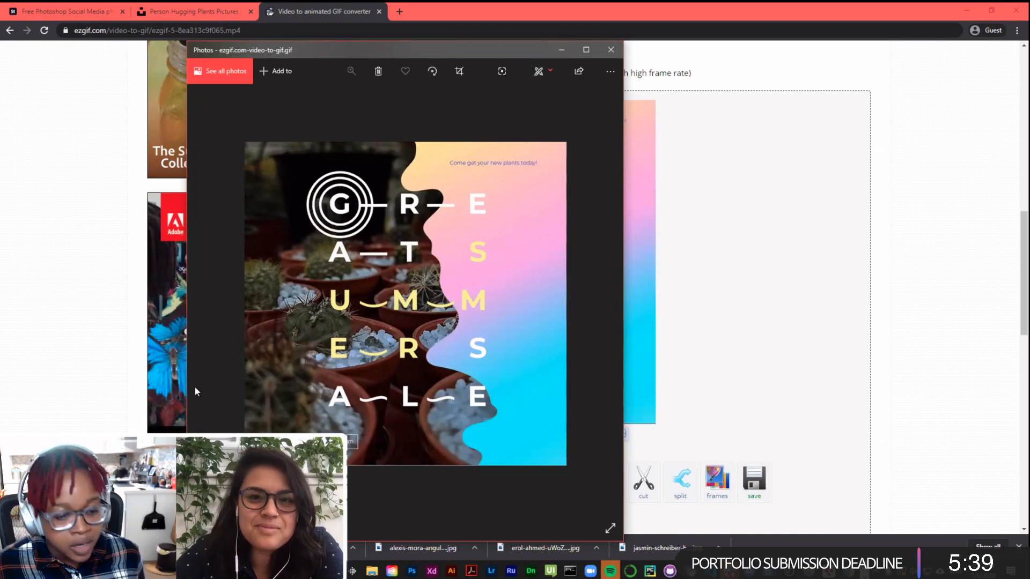
key(alt+Tab)
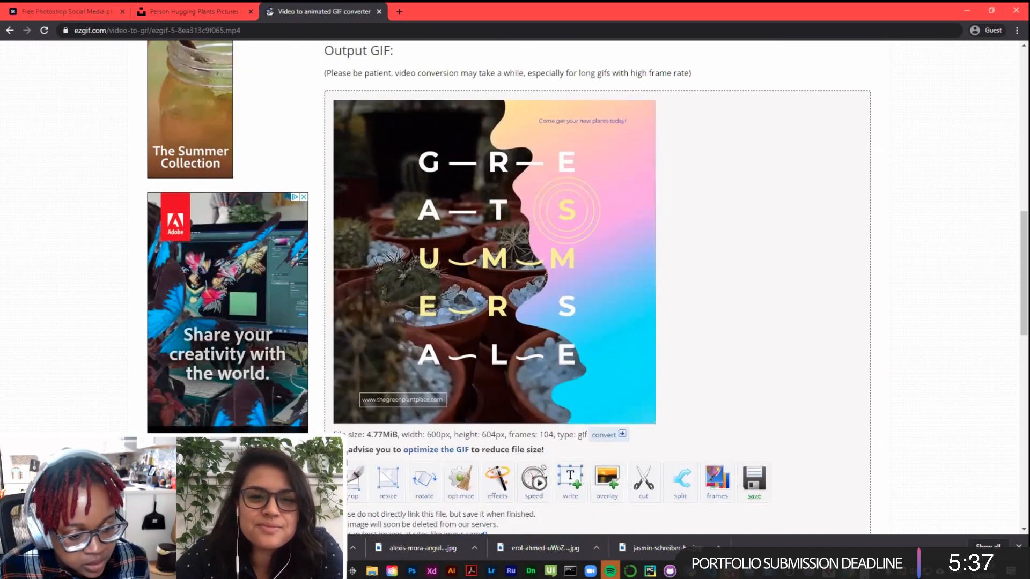
Step: Switch to File Explorer to check the saved GIF in the Downloads folder, and minimize the folder window
click(371, 571)
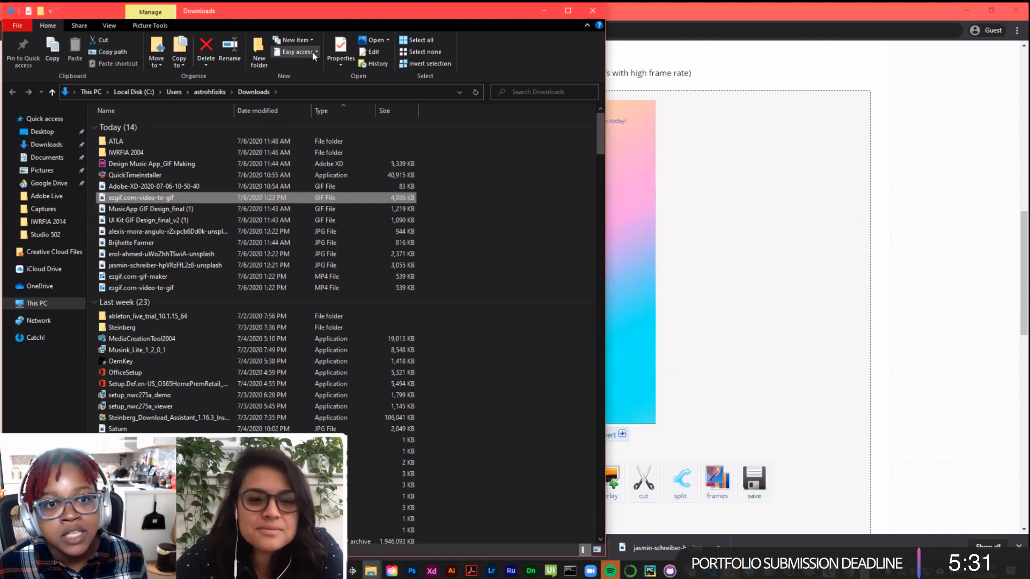
drag(282, 15, 264, 115)
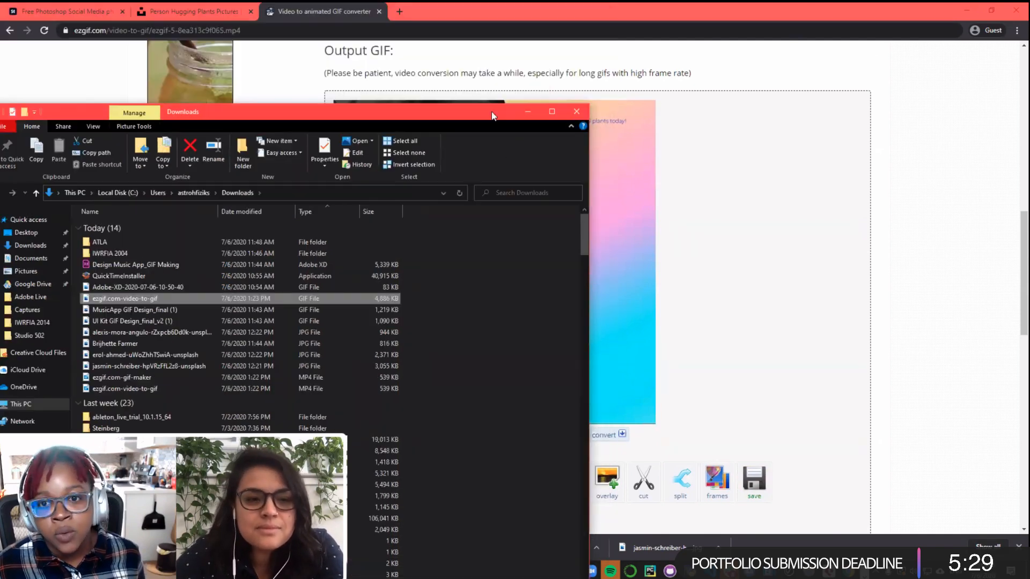
click(528, 112)
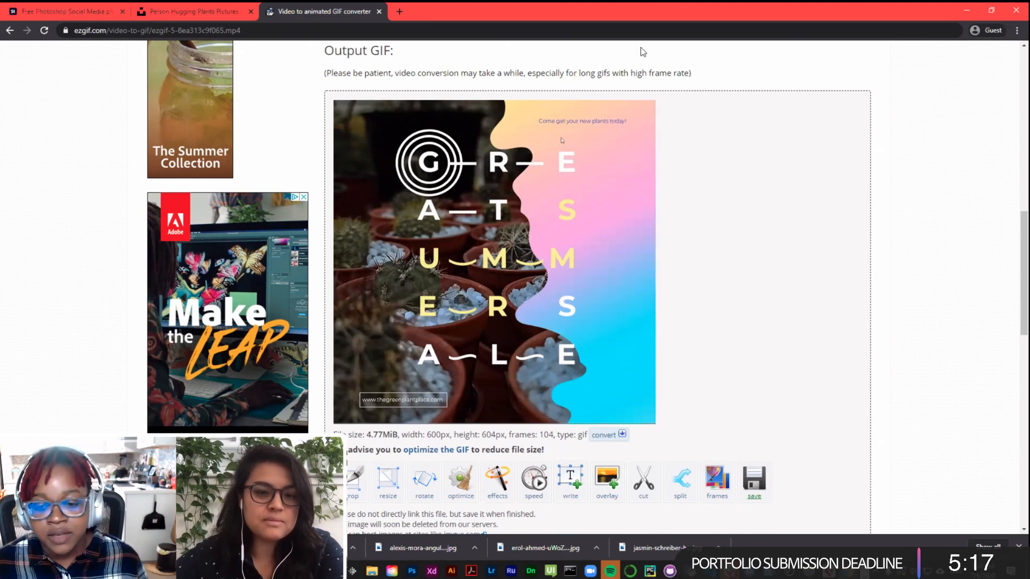
Step: Open the downloaded GIF again in Photos, minimize the browser behind it, and close this duplicate preview
scroll(552, 337, down, 2)
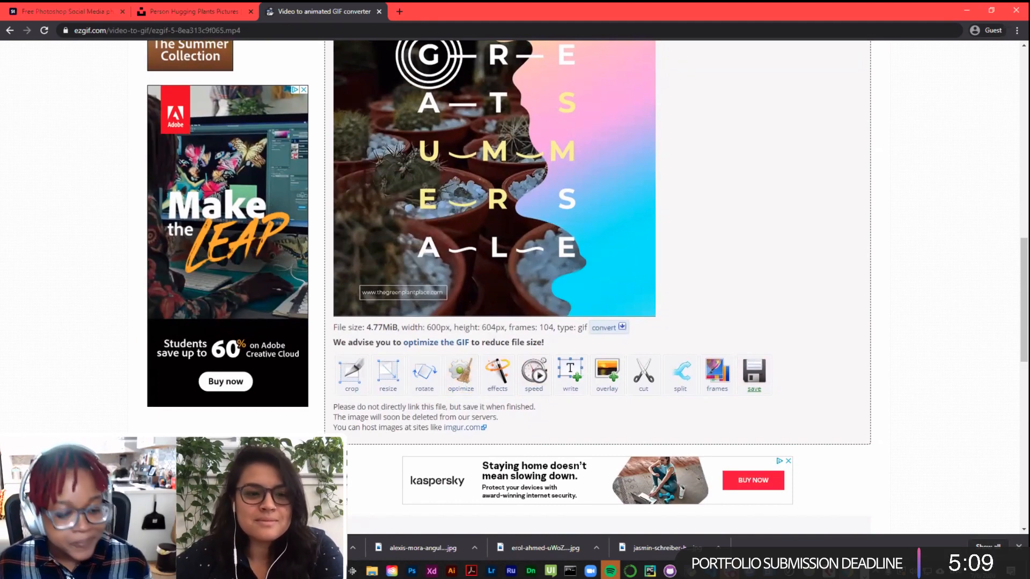
click(59, 547)
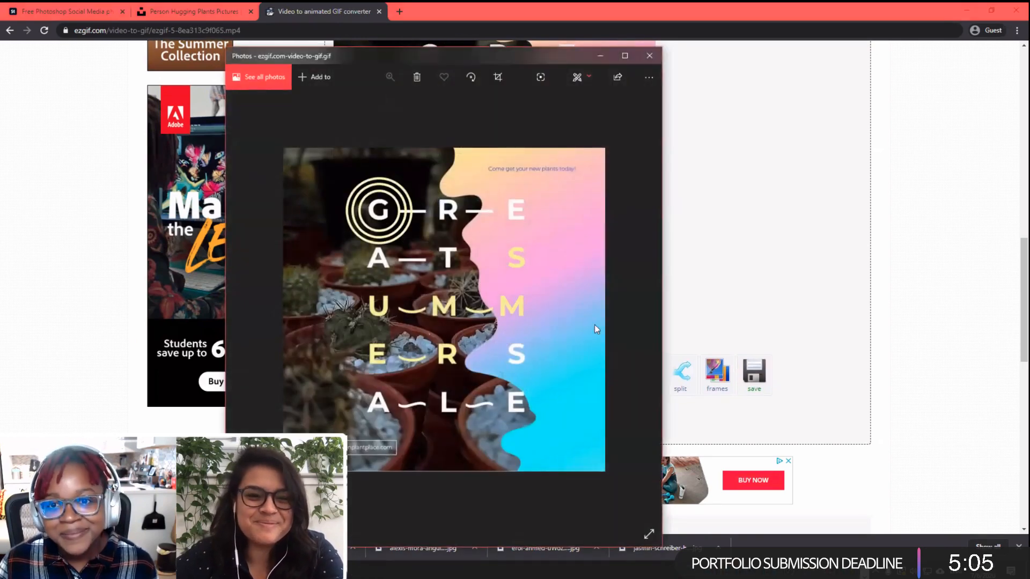
click(969, 12)
click(967, 11)
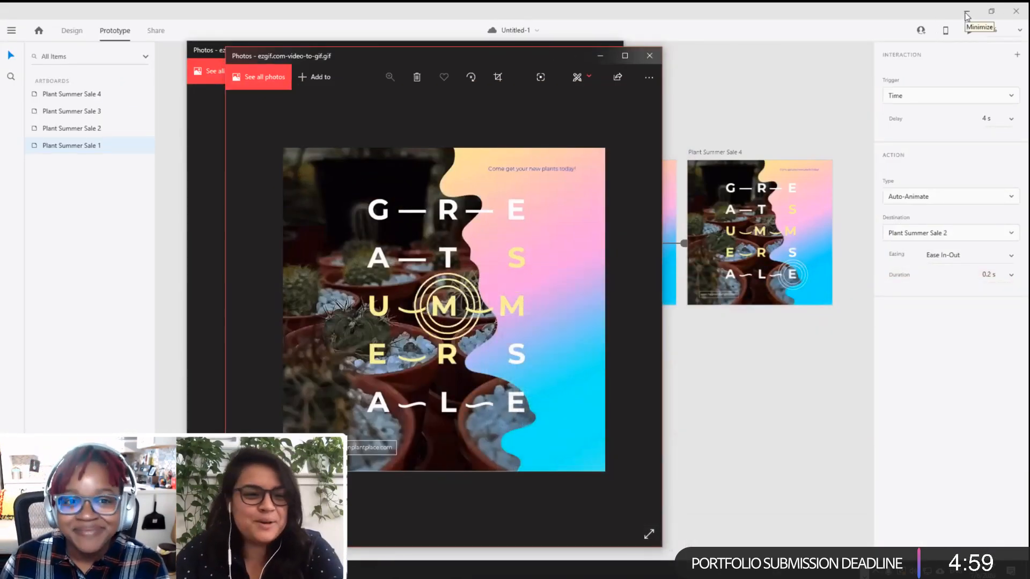
drag(580, 57, 747, 52)
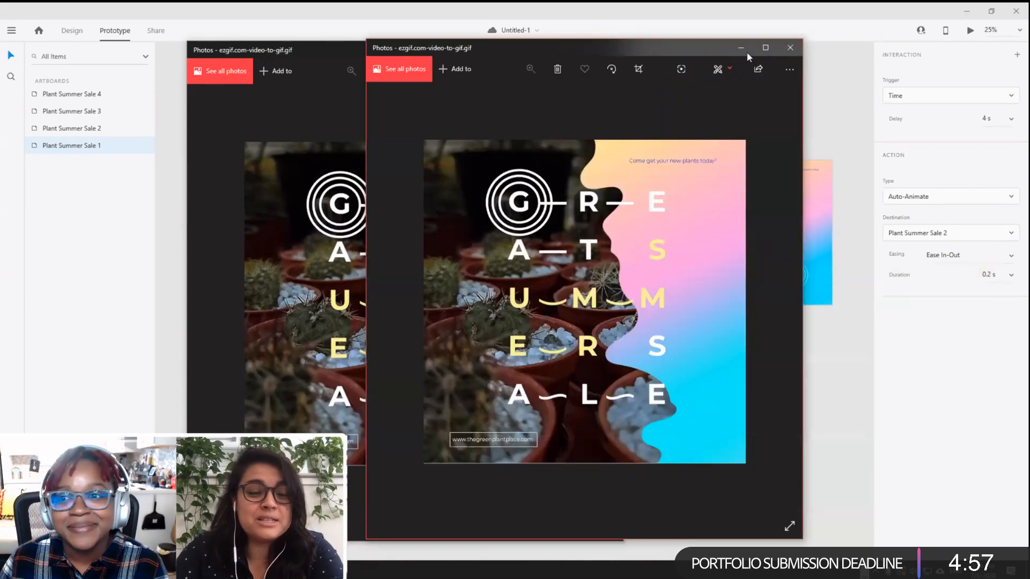
click(787, 53)
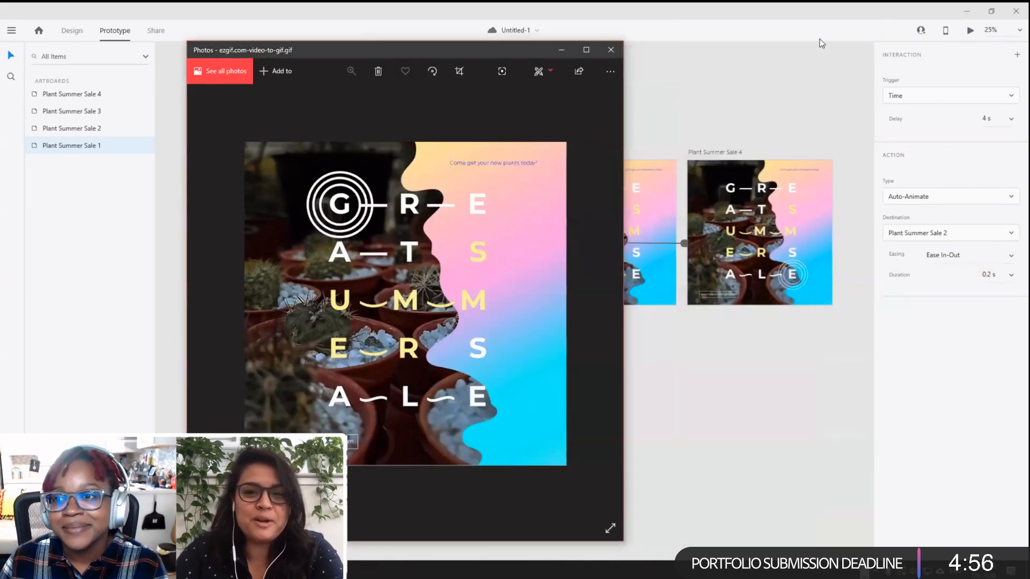
Step: Minimize the Adobe XD window and close the remaining GIF preview to return to the Adobe Live folder
click(966, 11)
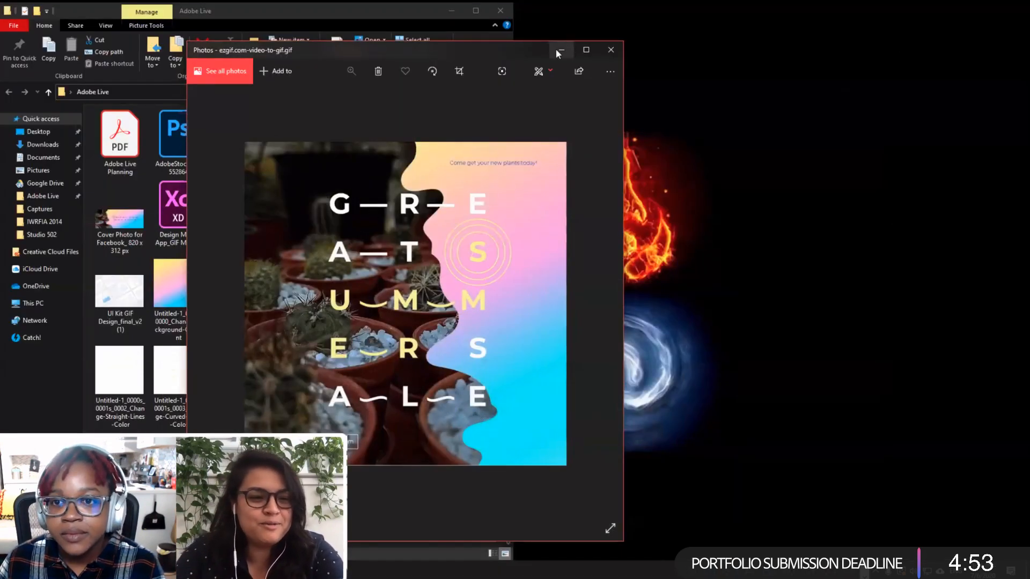
drag(482, 54, 493, 50)
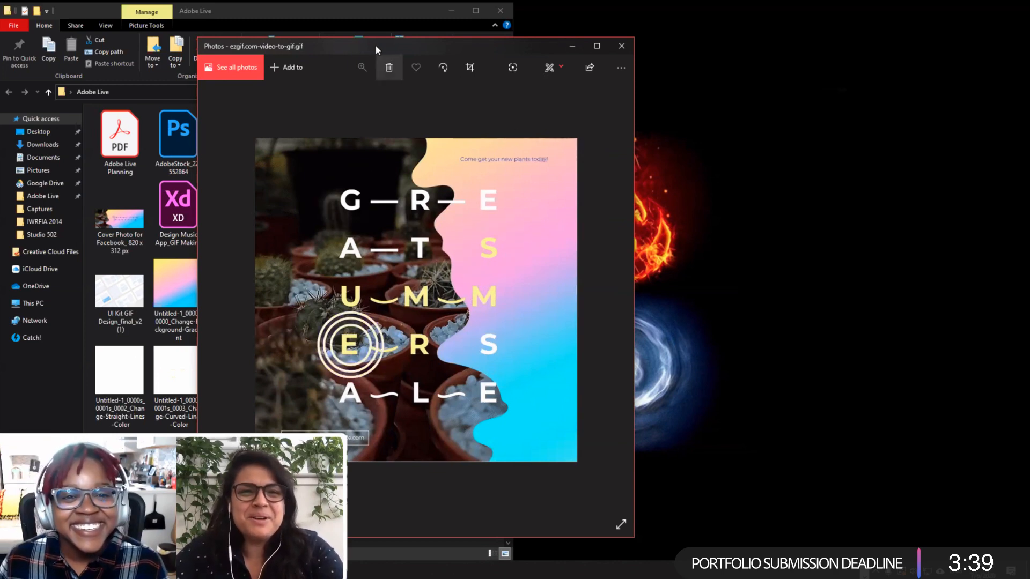
click(621, 45)
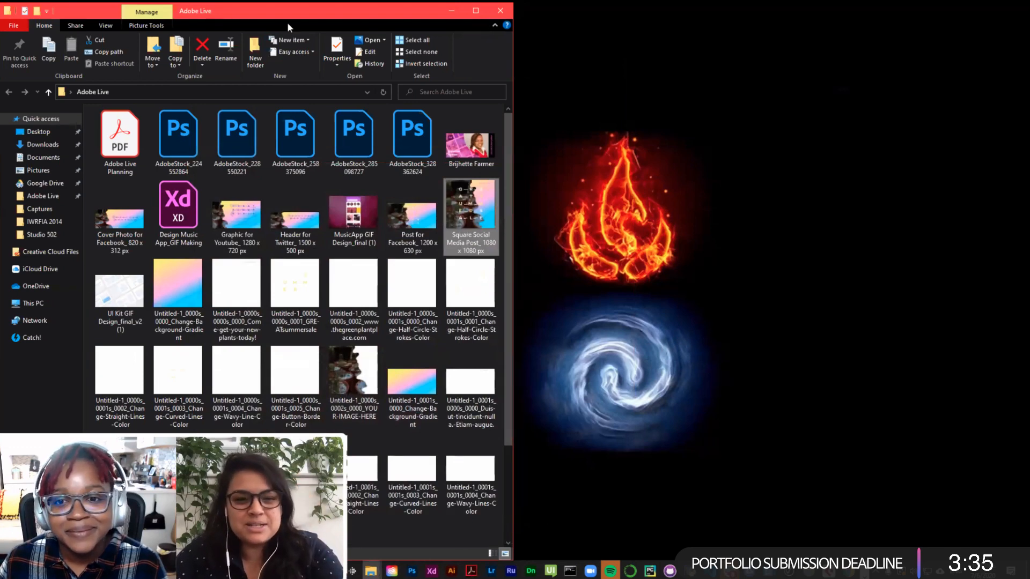
Step: Show the desktop, bring up the Downloads folder in File Explorer, and open the Design Music App_GIF Making file in Adobe XD
key(super+d)
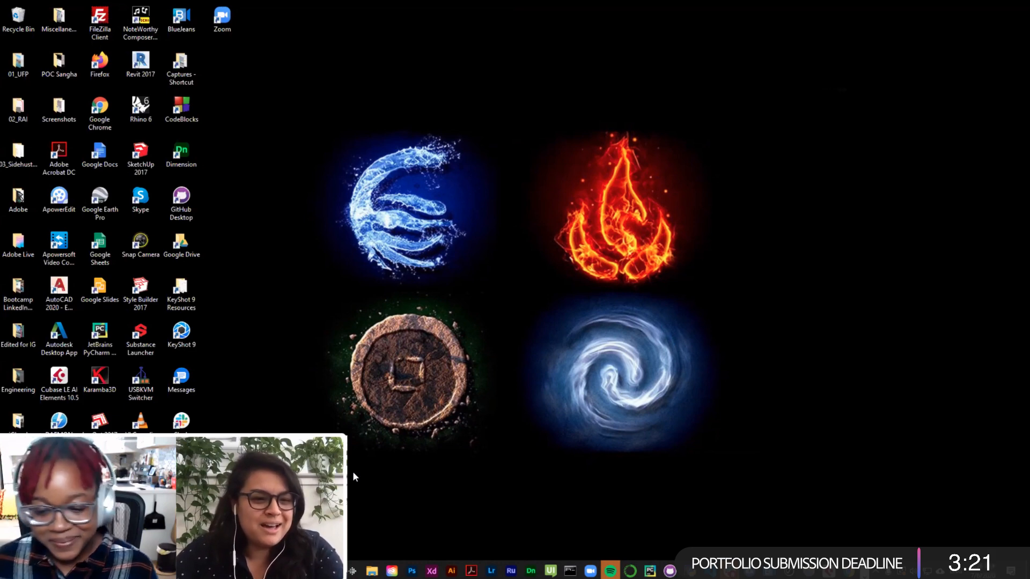
mouse_move(369, 573)
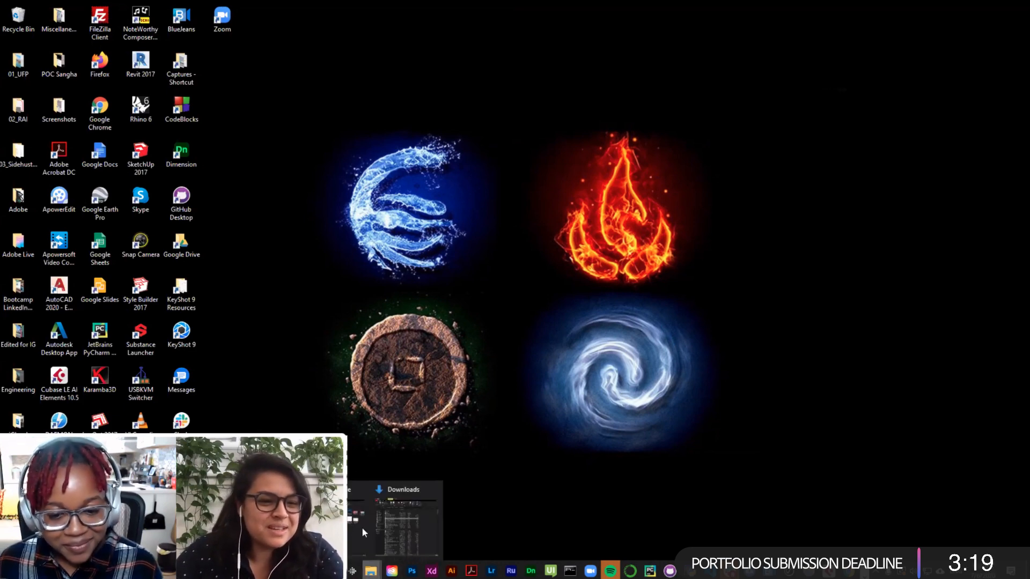
click(397, 526)
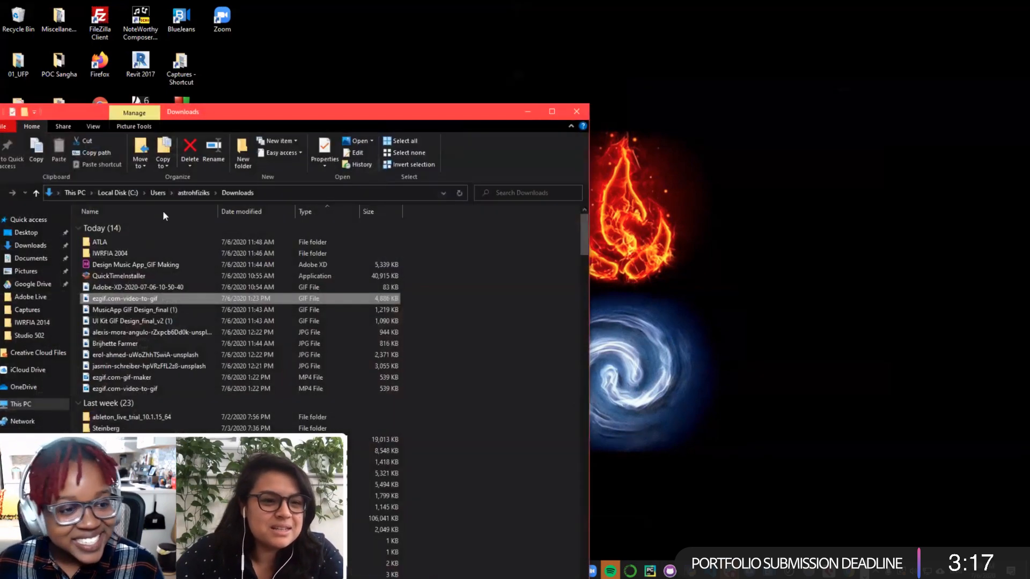
scroll(141, 271, down, 4)
scroll(140, 271, up, 4)
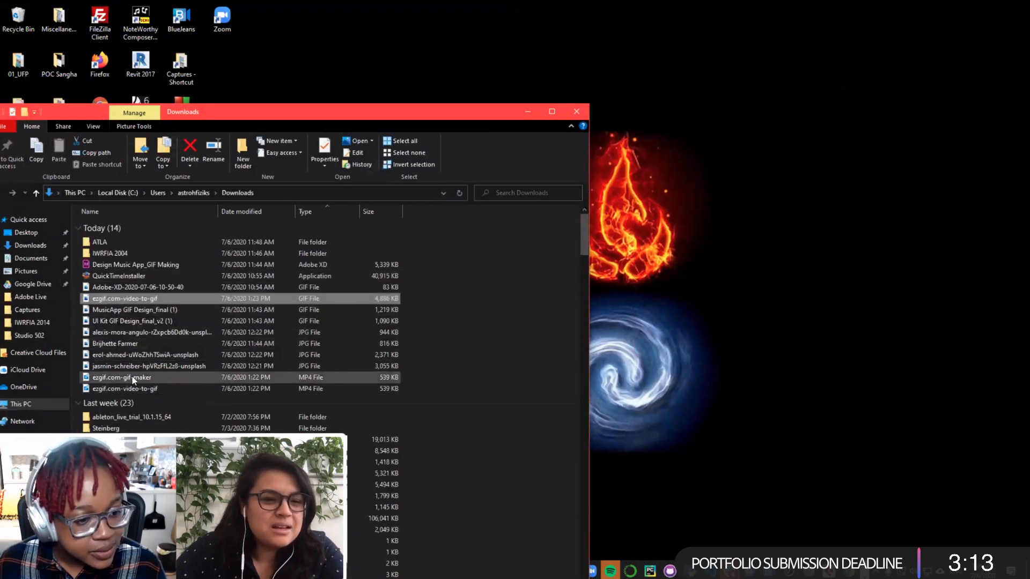
scroll(123, 332, down, 2)
scroll(120, 322, up, 2)
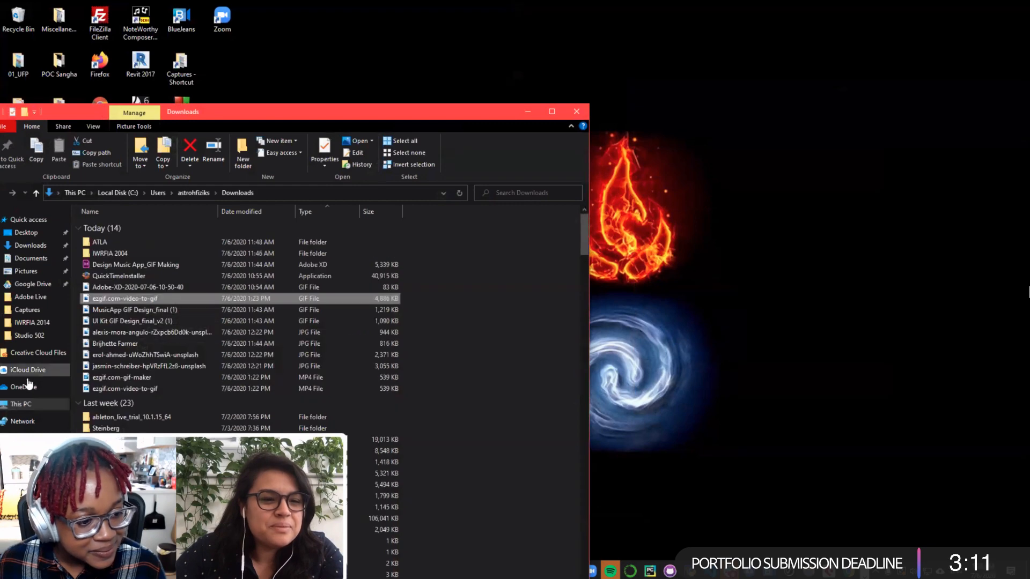
click(31, 246)
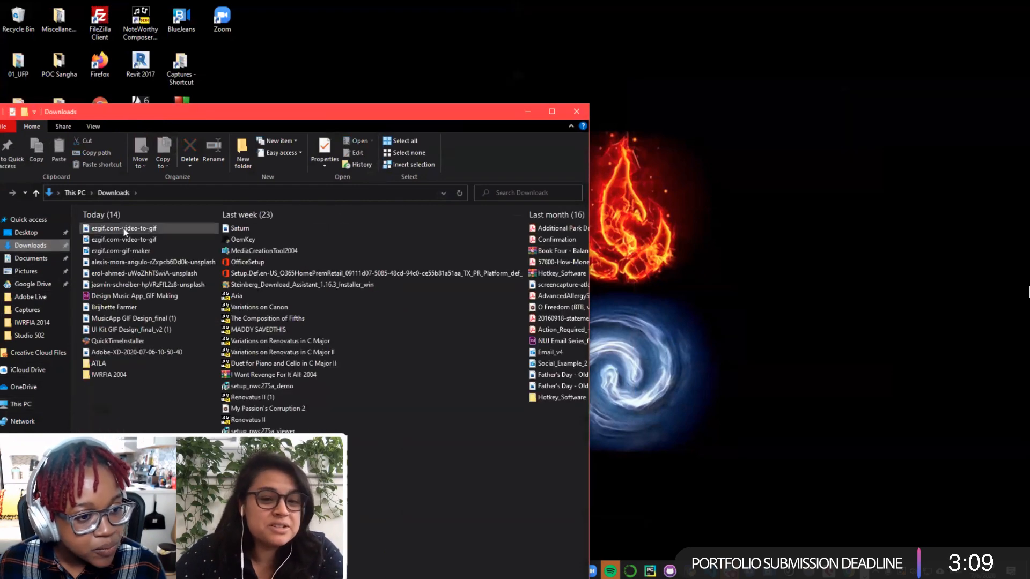
double_click(114, 295)
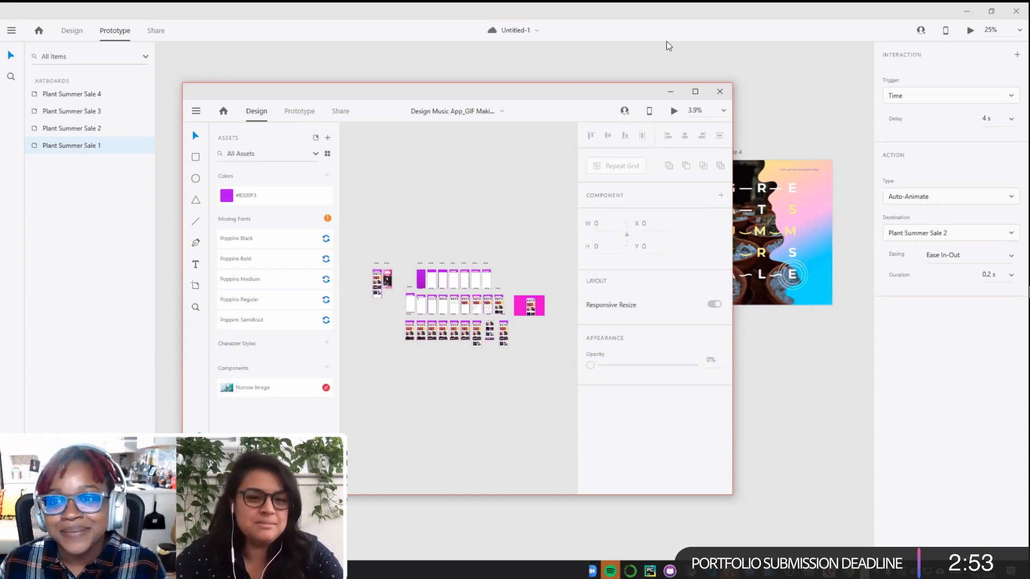
Step: Save the Untitled-1 Plant Summer Sale document as a cloud document named Adobe Live GIF Design
click(542, 34)
click(518, 32)
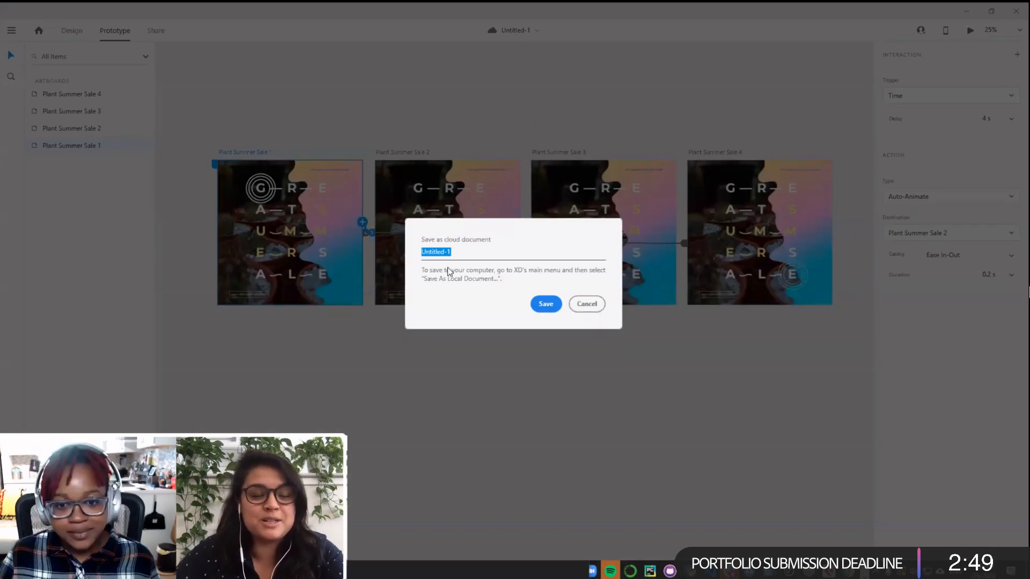
text(Adobe Live GIF D)
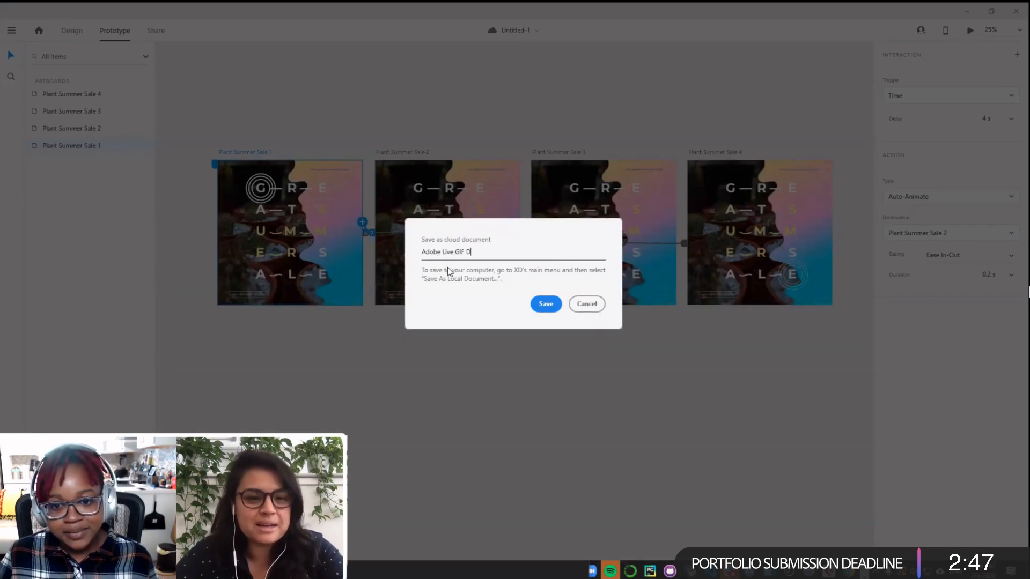
text(esign)
key(Return)
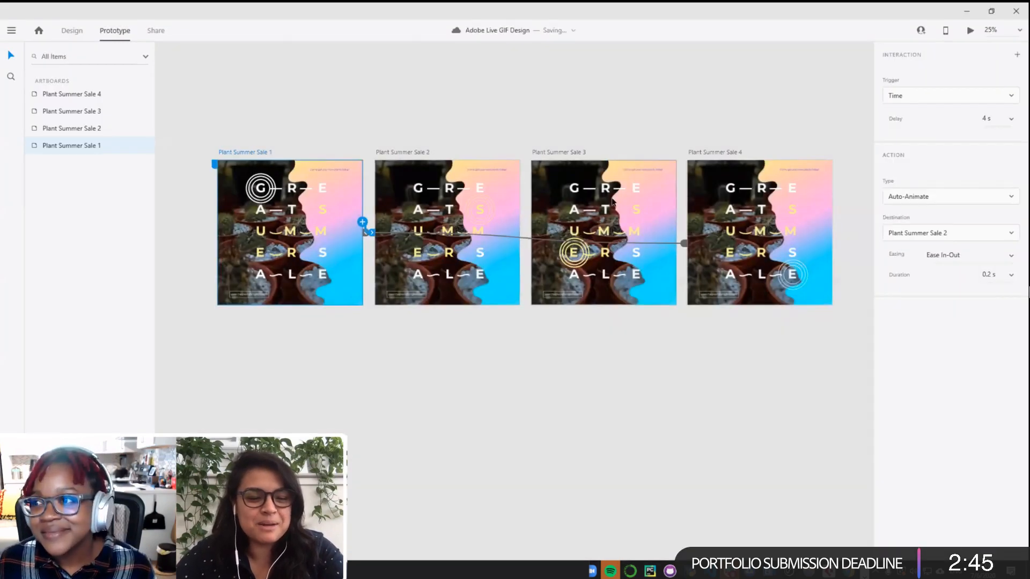
Step: Minimize the plant sale document, maximize the Design Music App_GIF Making window, and preview its prototype before closing the preview
click(966, 11)
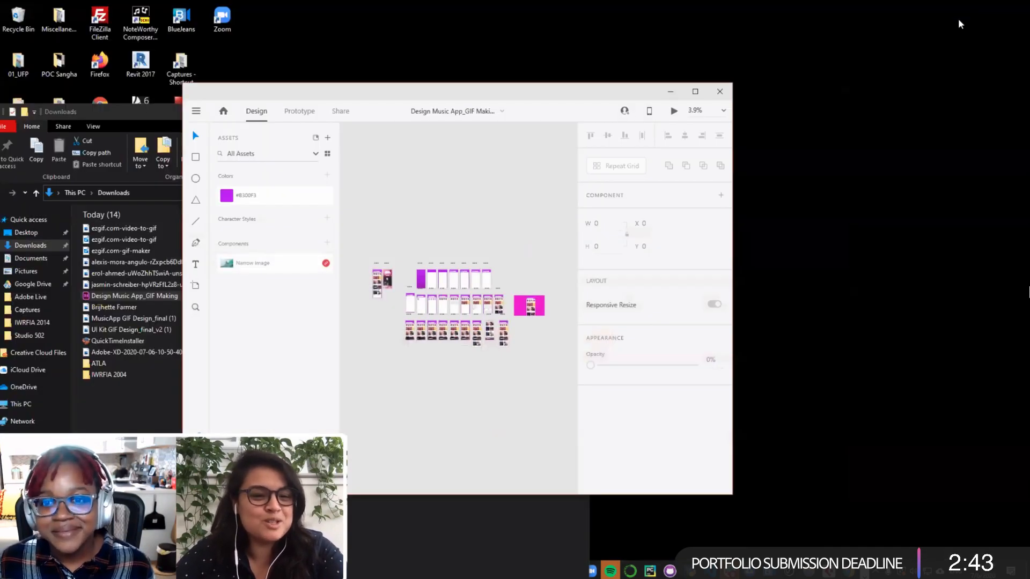
double_click(550, 91)
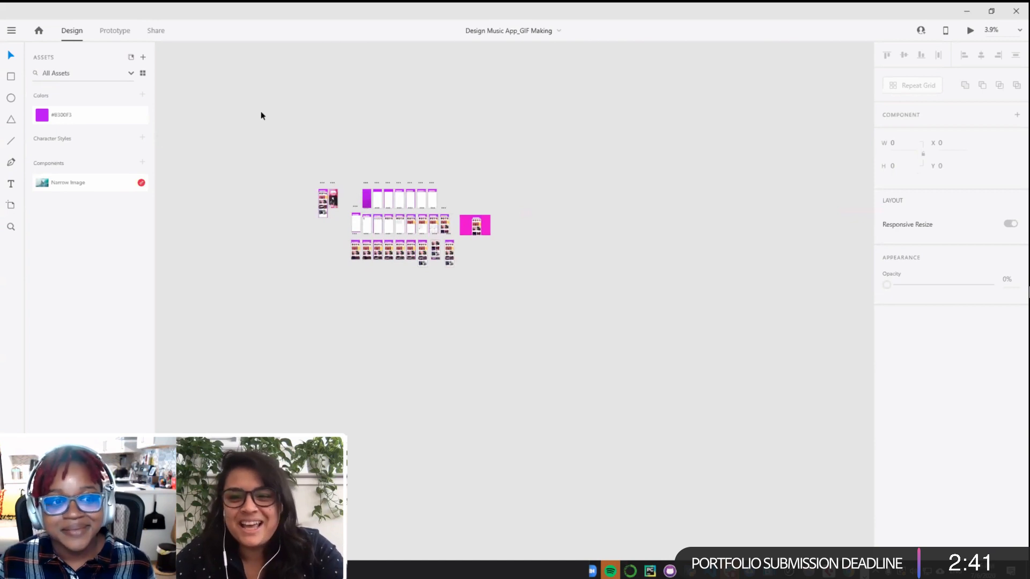
click(969, 30)
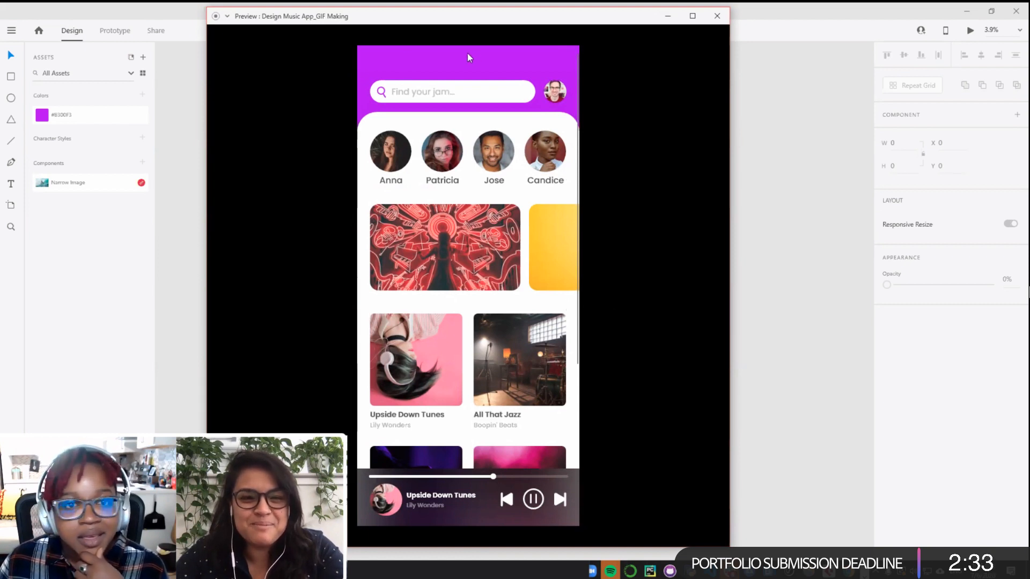
drag(376, 17, 349, 27)
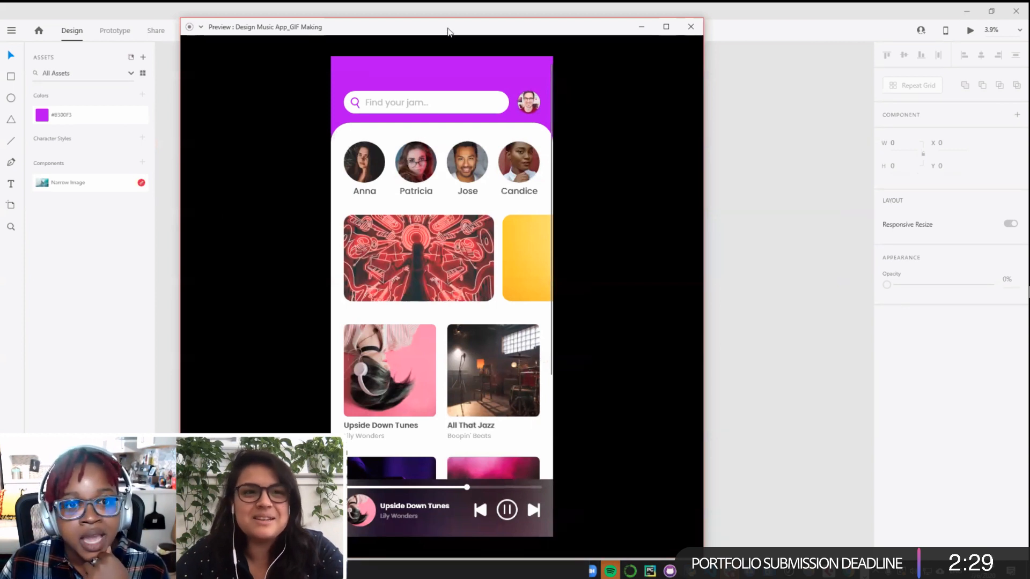
drag(446, 30, 451, 40)
click(695, 38)
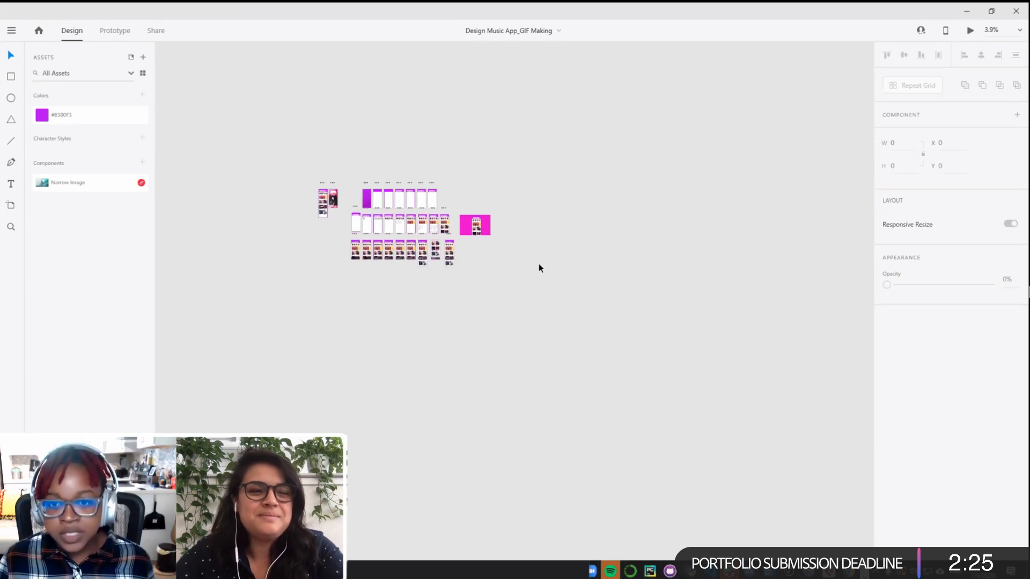
Step: Inspect the music app artboards up close and show the solid purple artboard's interaction settings in Prototype mode
key(ctrl+equal)
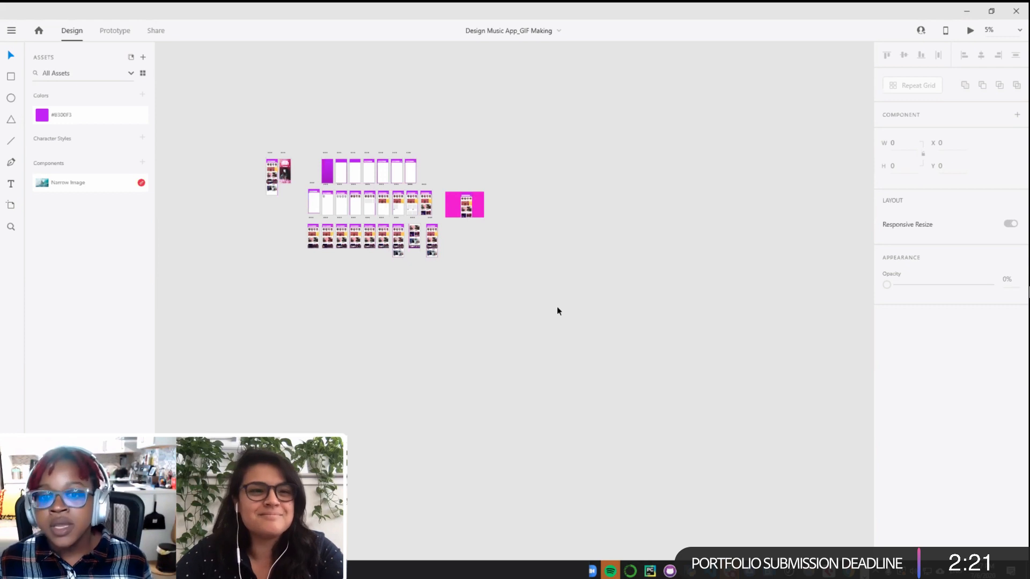
key(ctrl+equal)
key(ctrl+equal)
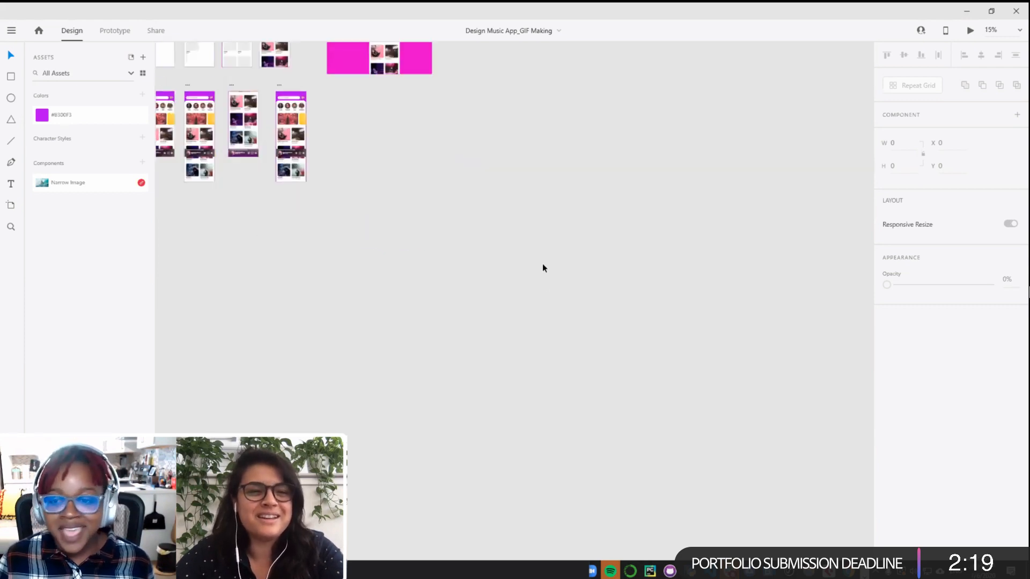
key(space)
drag(386, 294, 705, 493)
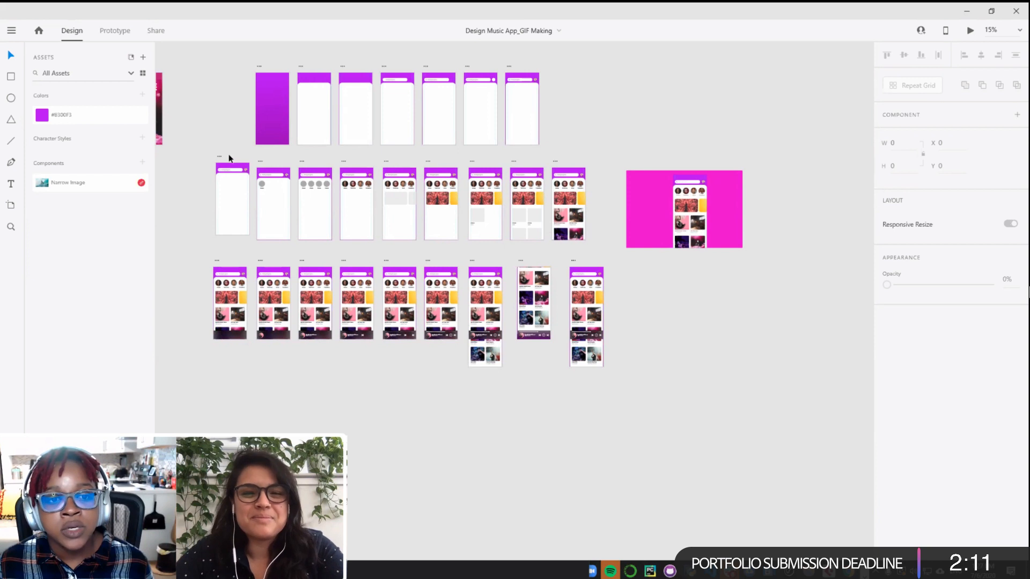
click(260, 71)
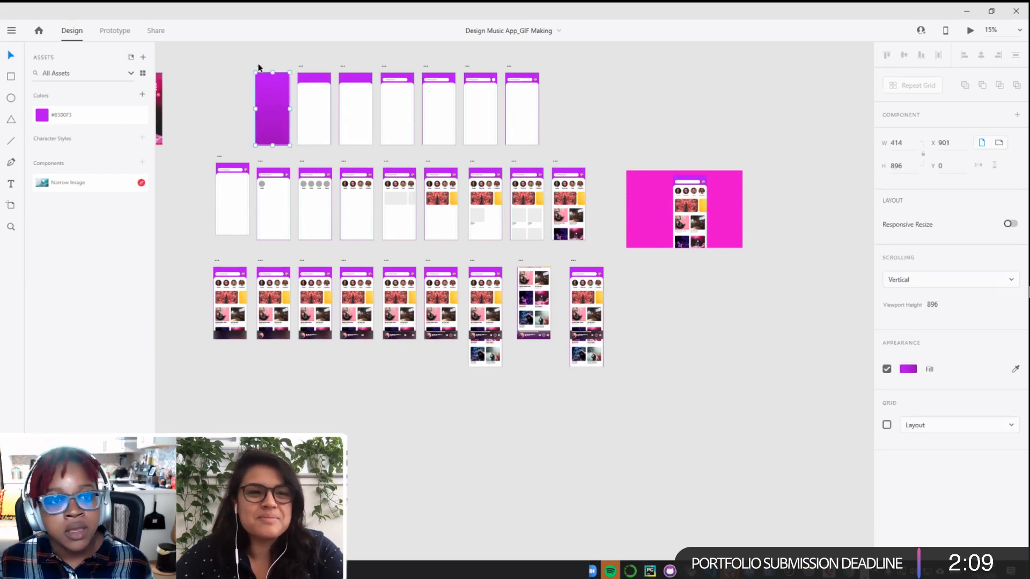
click(287, 60)
click(107, 33)
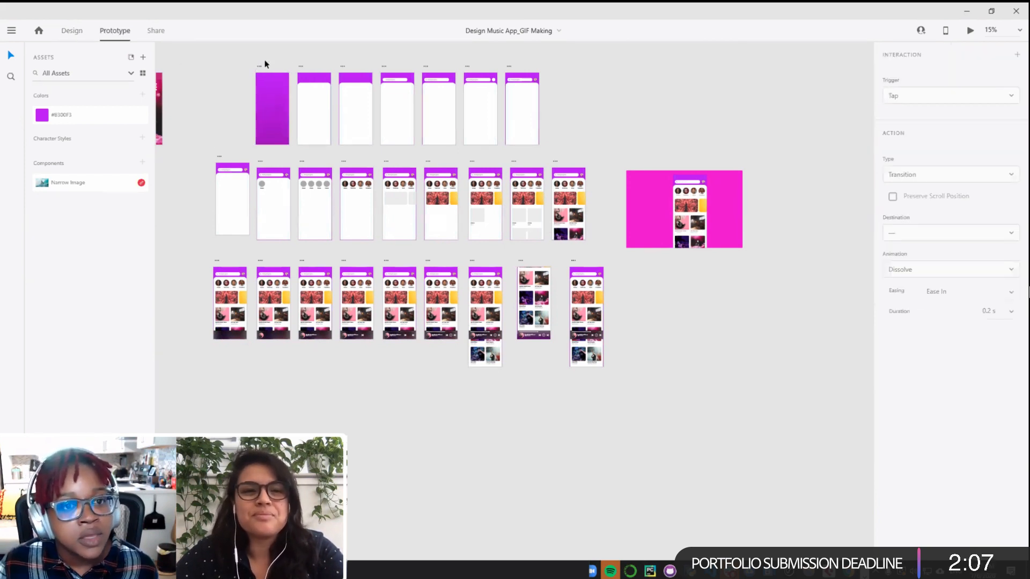
click(264, 69)
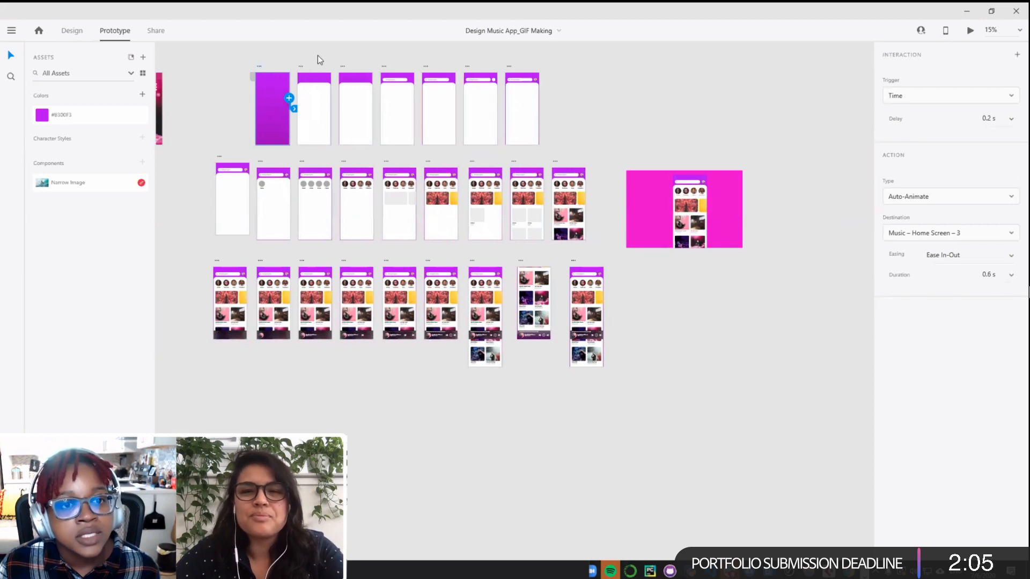
Step: Play the prototype preview starting from the solid purple artboard, and close the preview
drag(218, 92, 300, 113)
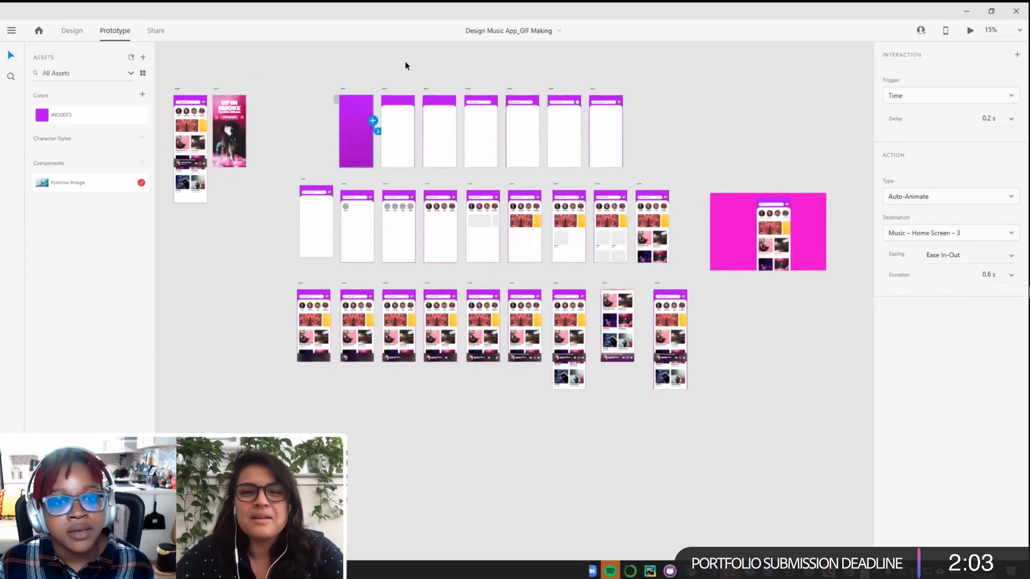
click(363, 86)
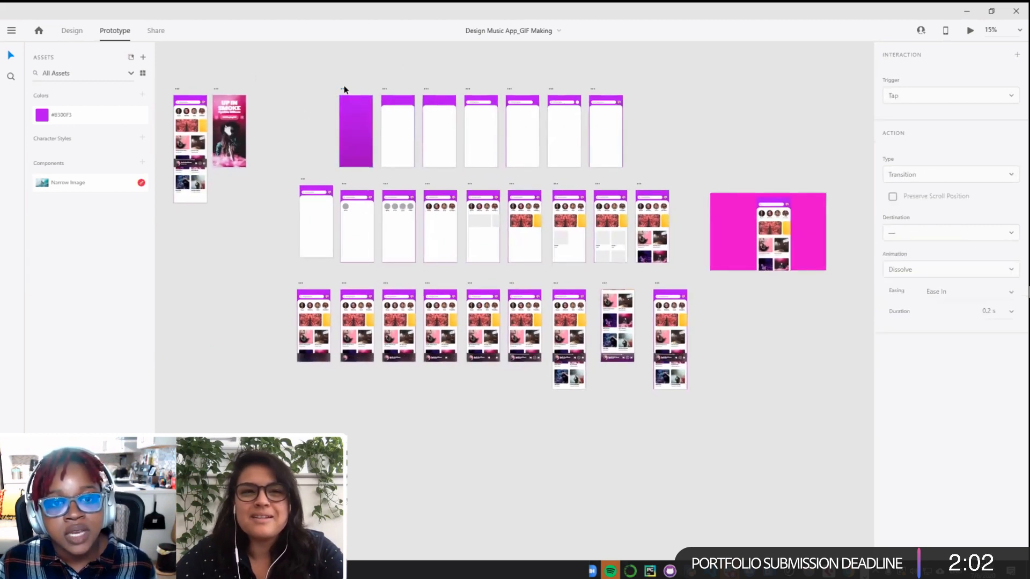
click(343, 89)
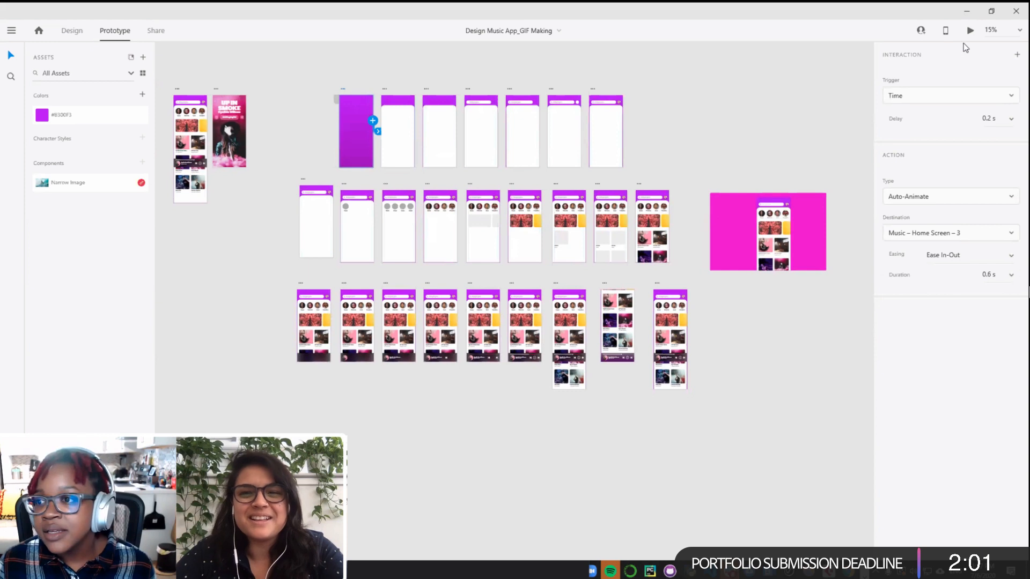
click(969, 31)
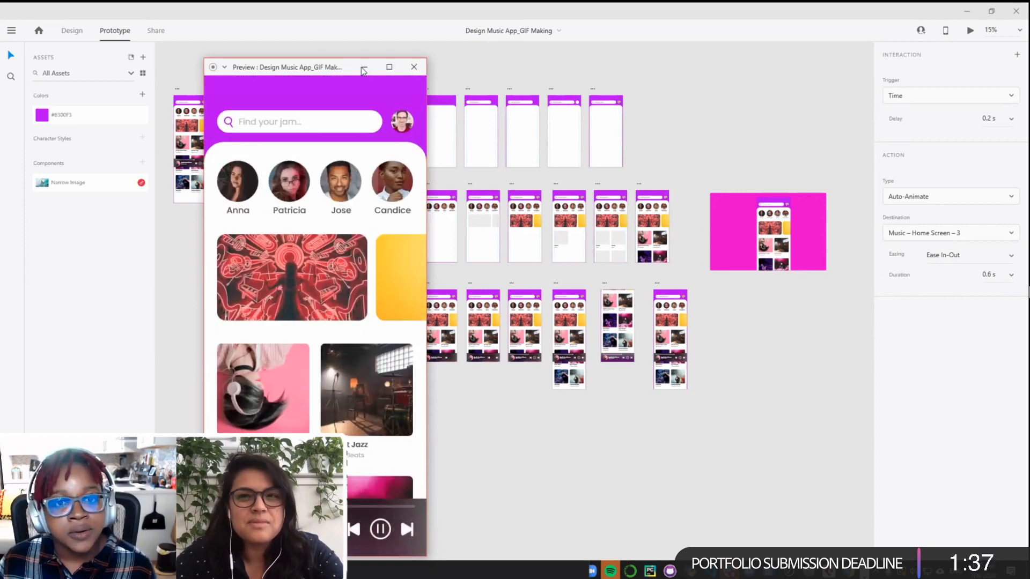
click(413, 66)
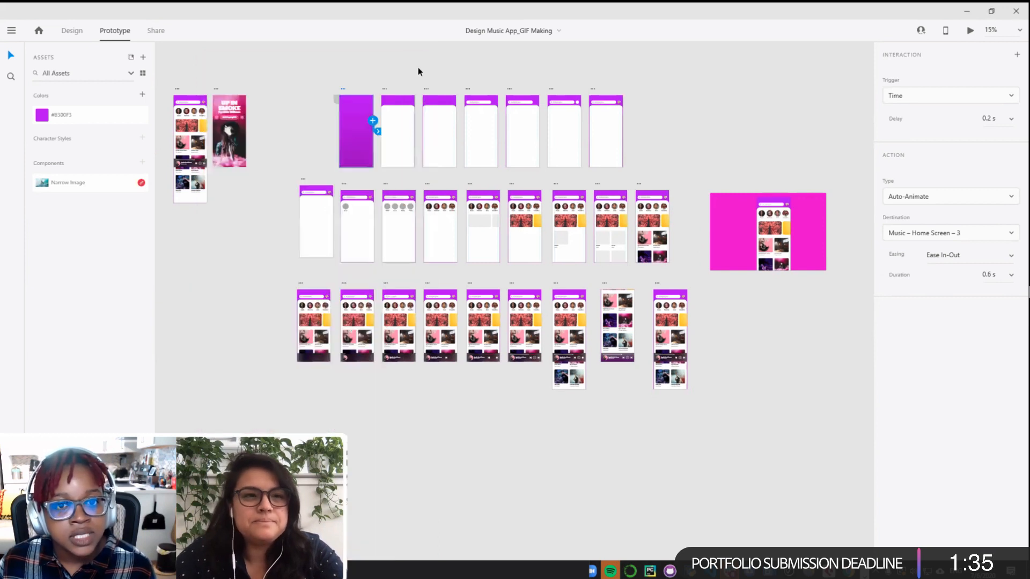
Step: Replay the prototype preview with its window moved clear of the artboard rows, and return to the canvas
click(970, 32)
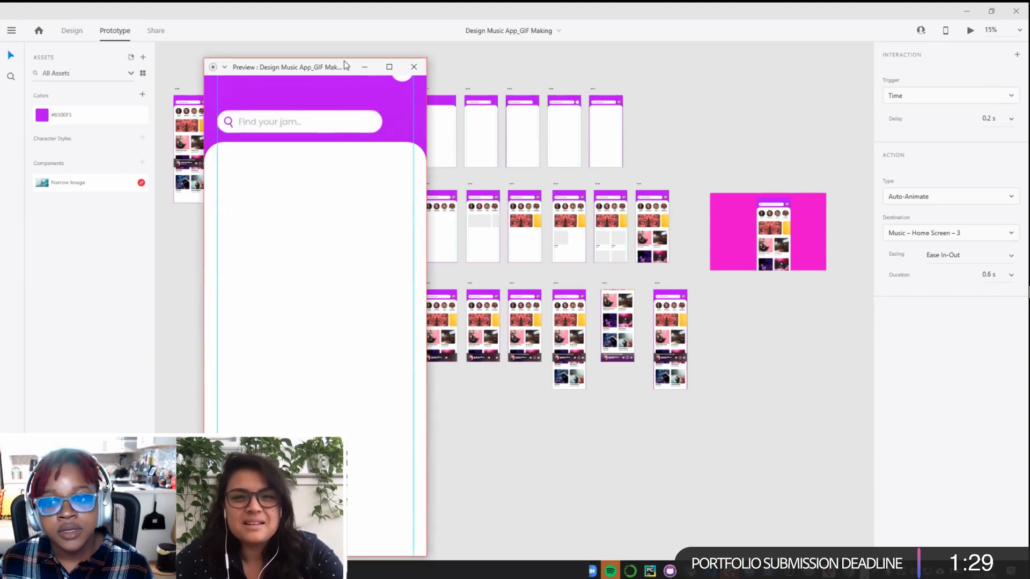
drag(345, 65, 162, 55)
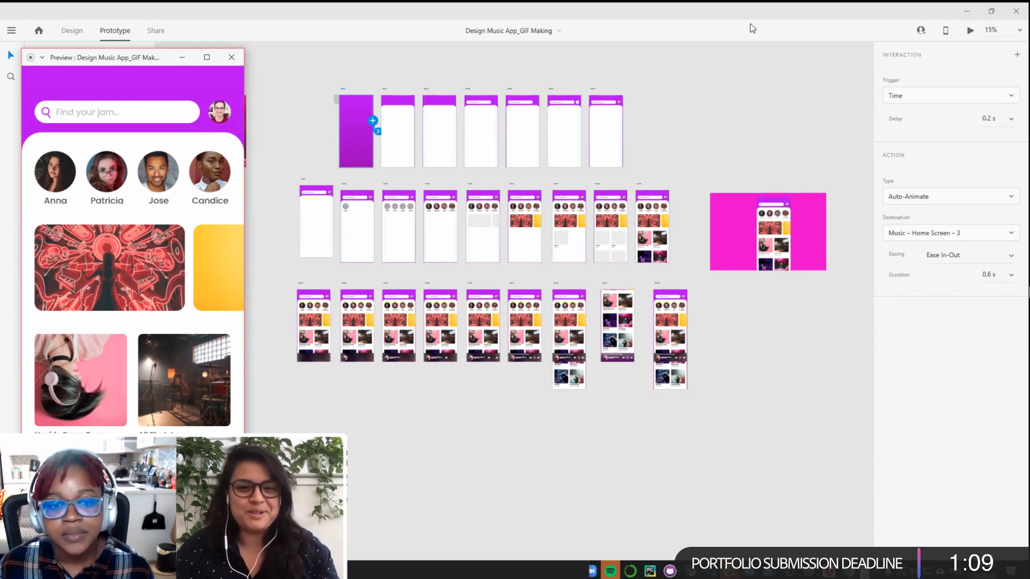
click(427, 44)
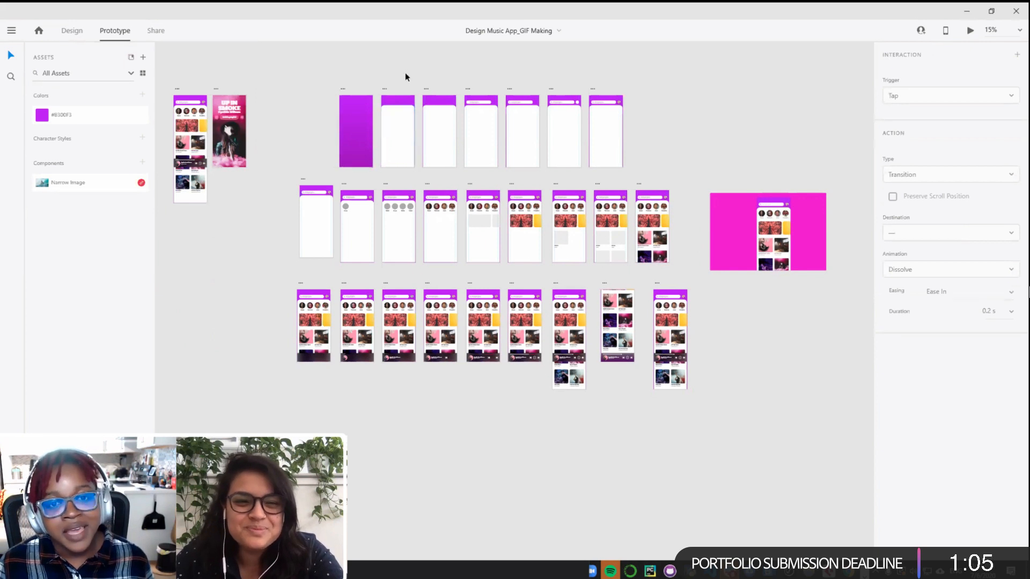
Step: Examine the white loading-screen artboards beside the solid purple one, one by one, and clear the selection
click(397, 120)
click(436, 130)
click(479, 127)
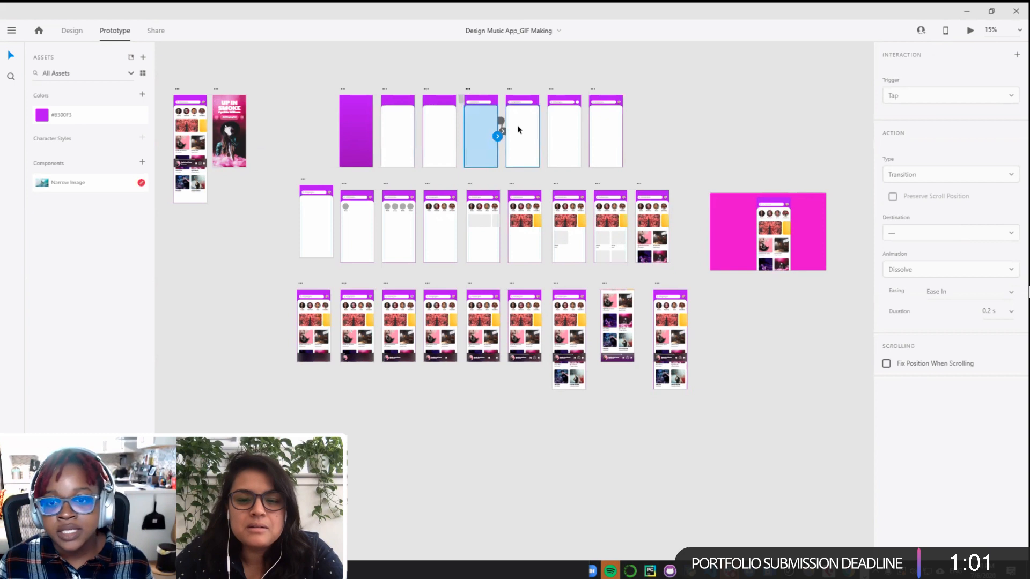
click(518, 126)
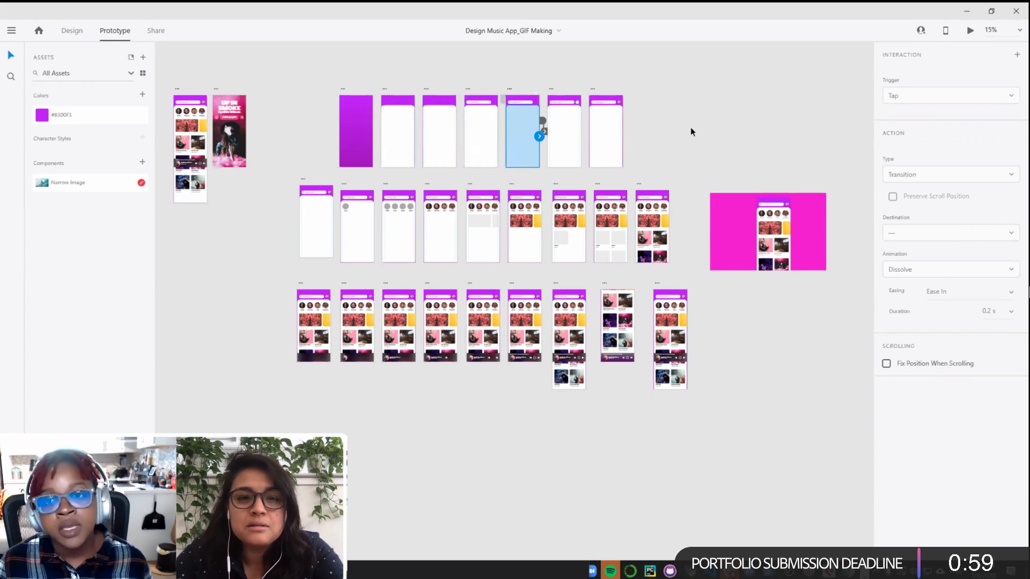
click(606, 79)
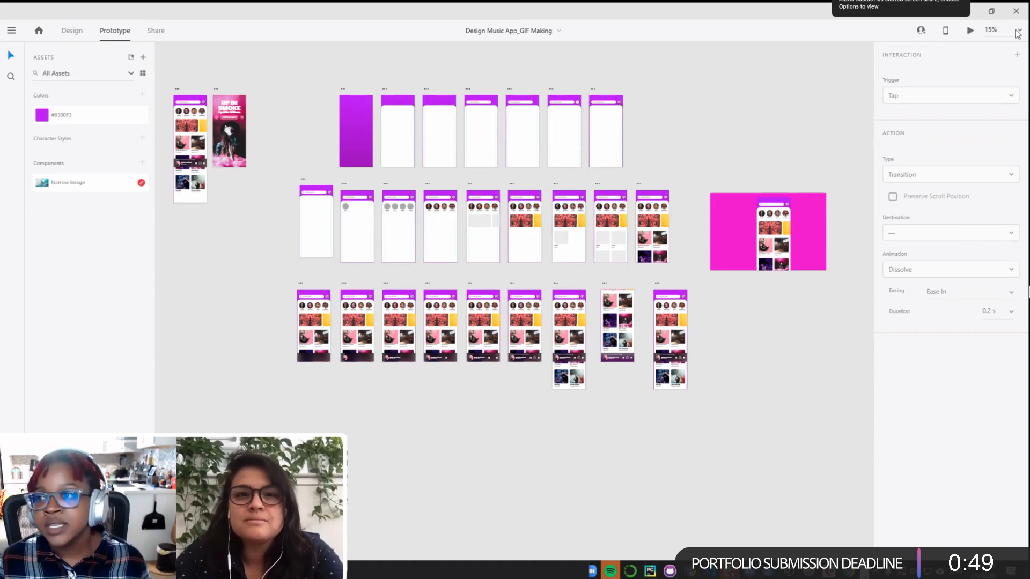
Step: Minimize Adobe XD, reposition the Downloads folder window, and open MusicApp GIF Design_final (1) in Photos
click(967, 10)
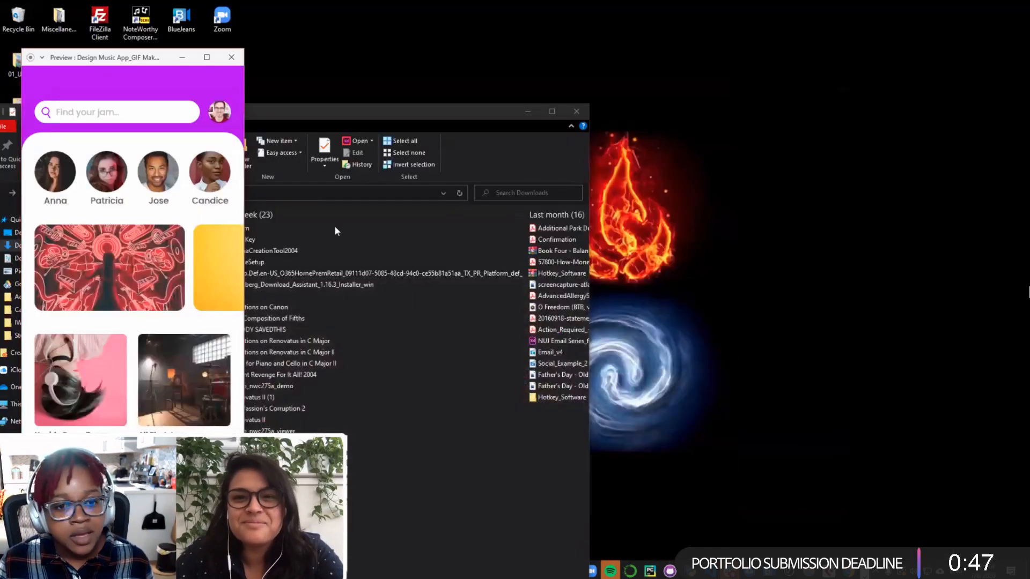
drag(377, 112, 469, 76)
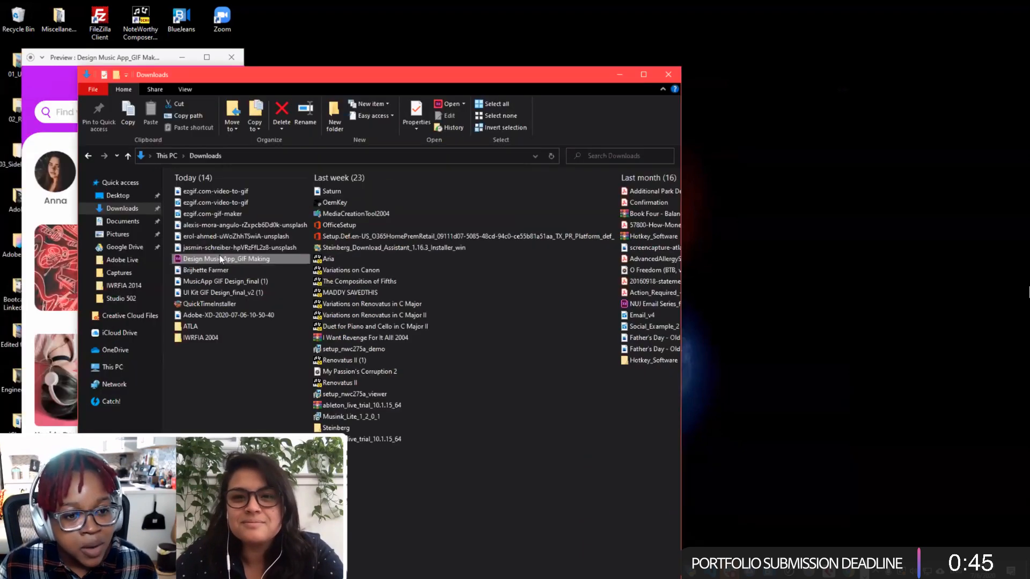
double_click(208, 282)
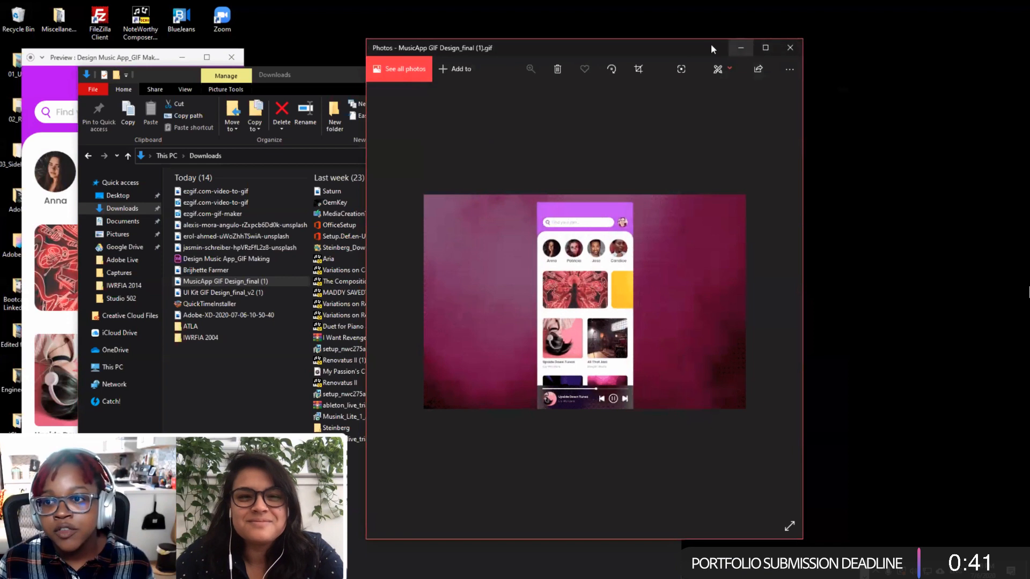
Step: Reposition and close the Photos window, clear away the Downloads folder and prototype preview, and bring up the Adobe Live GIF Design document in Adobe XD
drag(713, 49, 666, 44)
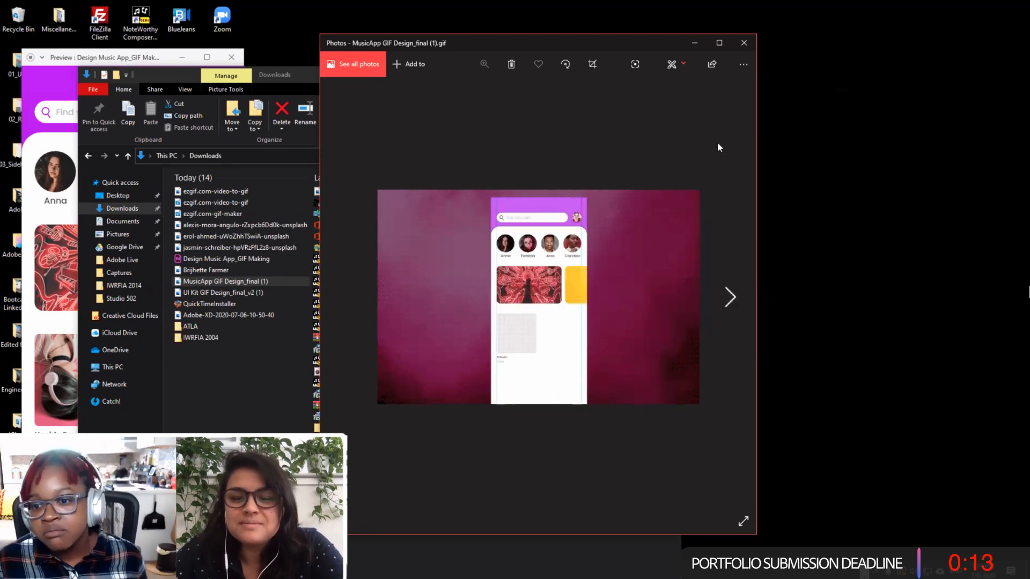
click(743, 43)
click(669, 75)
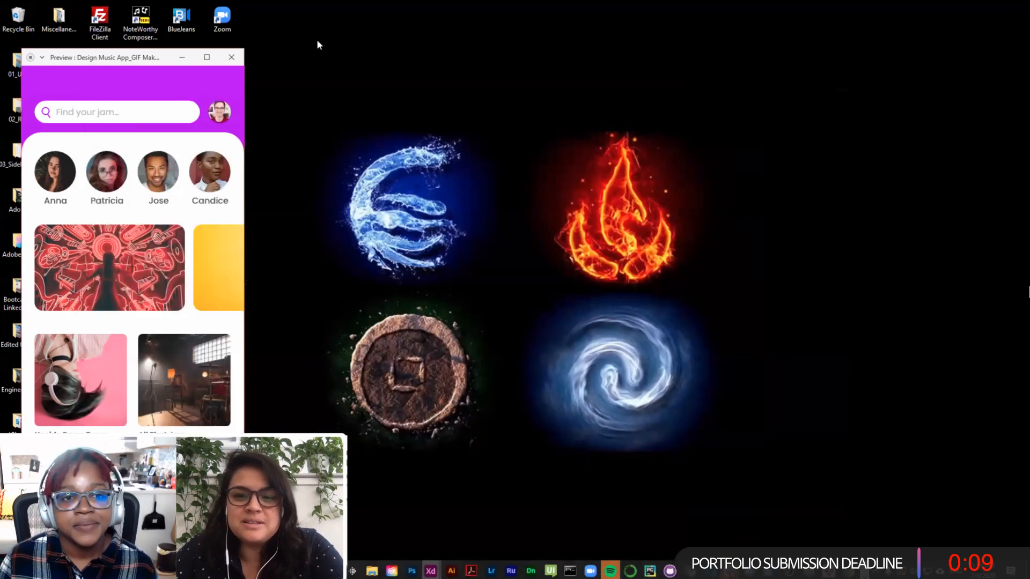
click(231, 59)
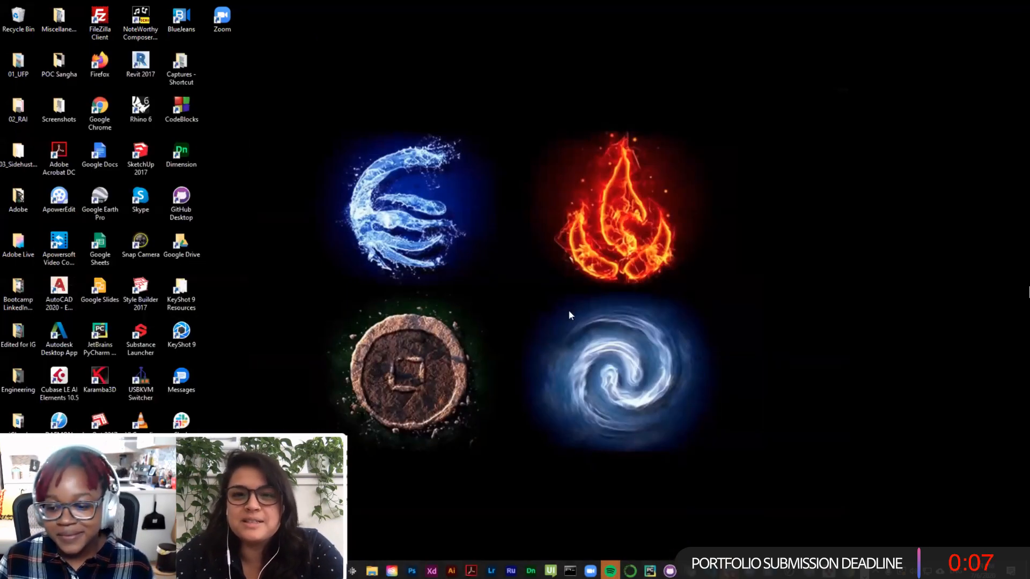
mouse_move(430, 571)
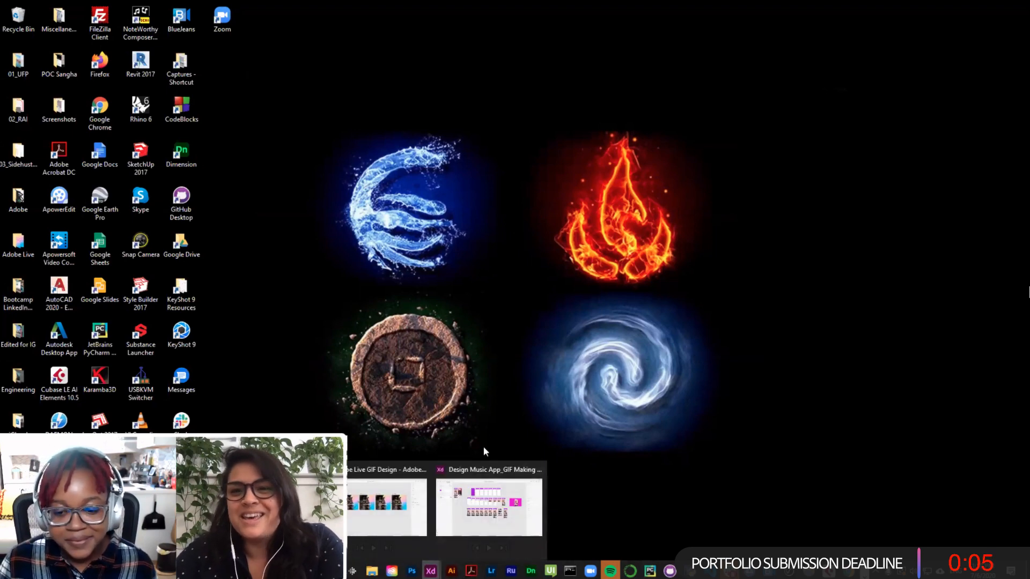
click(395, 506)
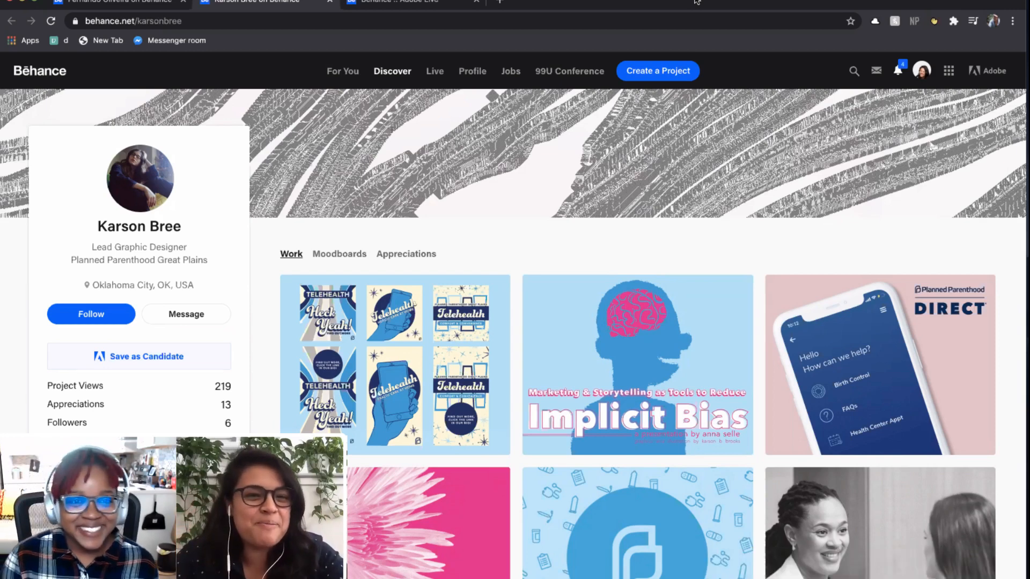
Step: Examine the designer's Behance profile in the browser, looking over the project covers in the Work section down to the packaging project
scroll(419, 345, down, 1)
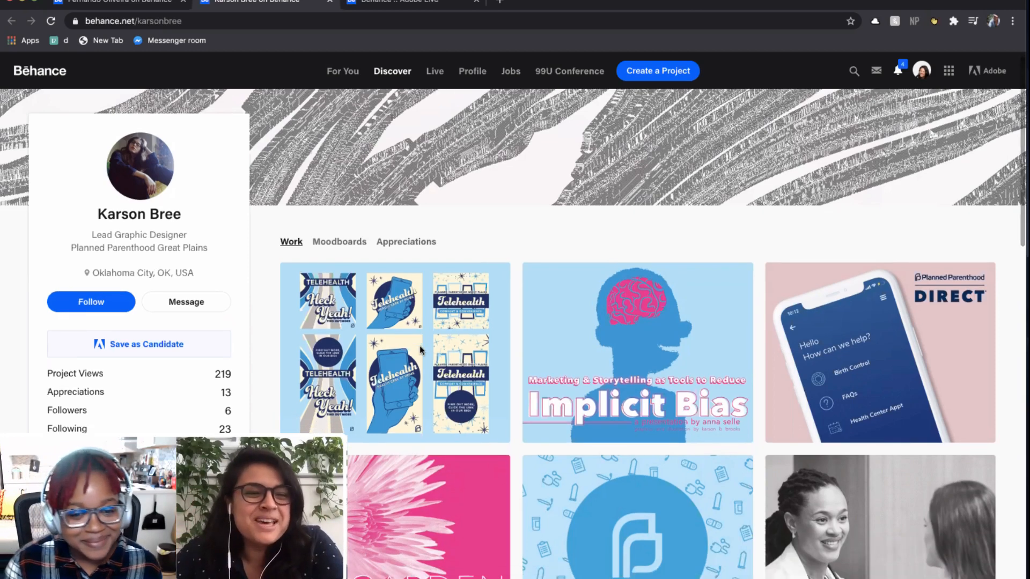
scroll(420, 345, down, 1)
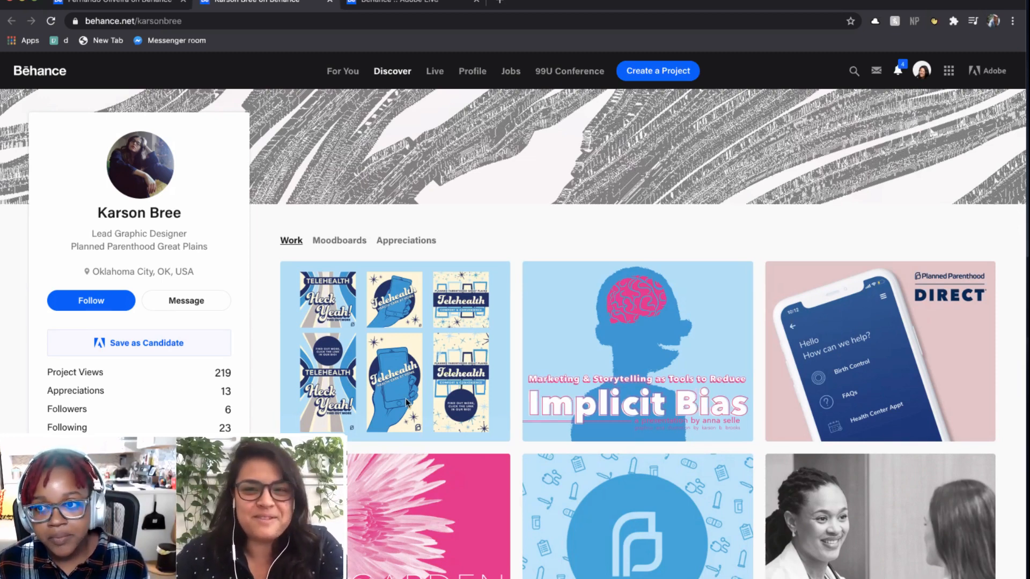
scroll(407, 402, down, 1)
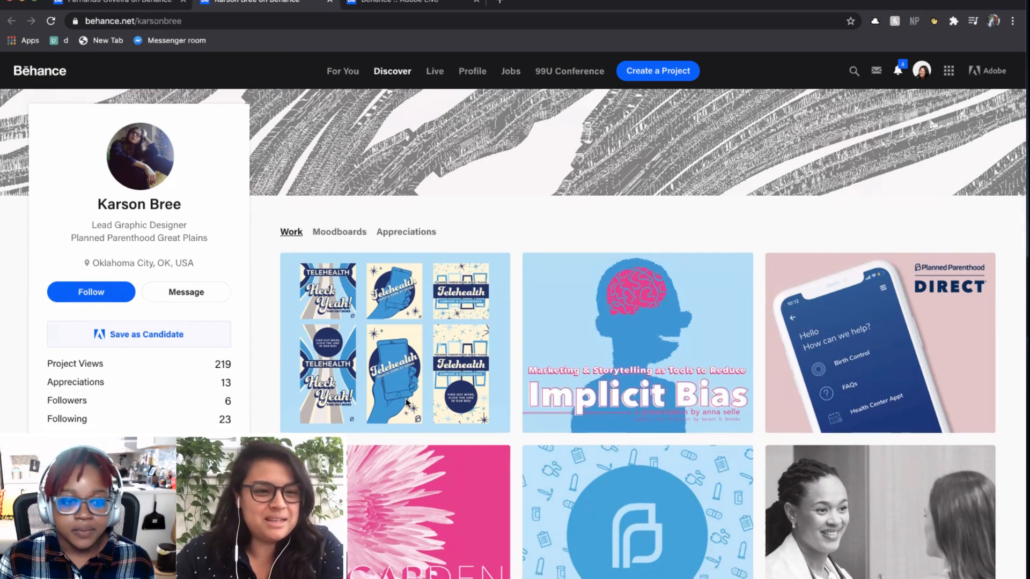
scroll(407, 403, down, 3)
scroll(407, 402, up, 5)
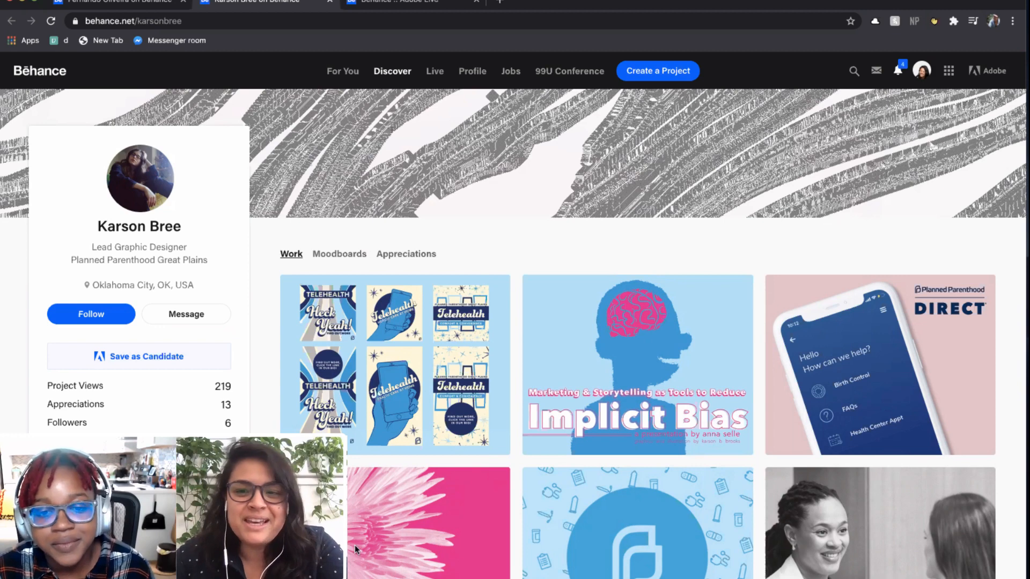
scroll(355, 545, down, 1)
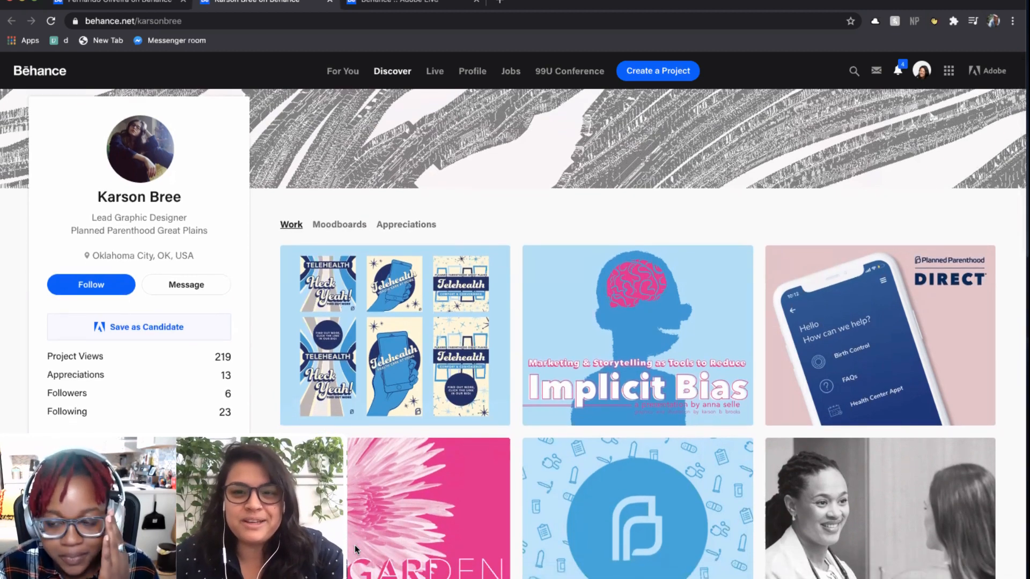
scroll(355, 545, down, 3)
scroll(355, 545, down, 1)
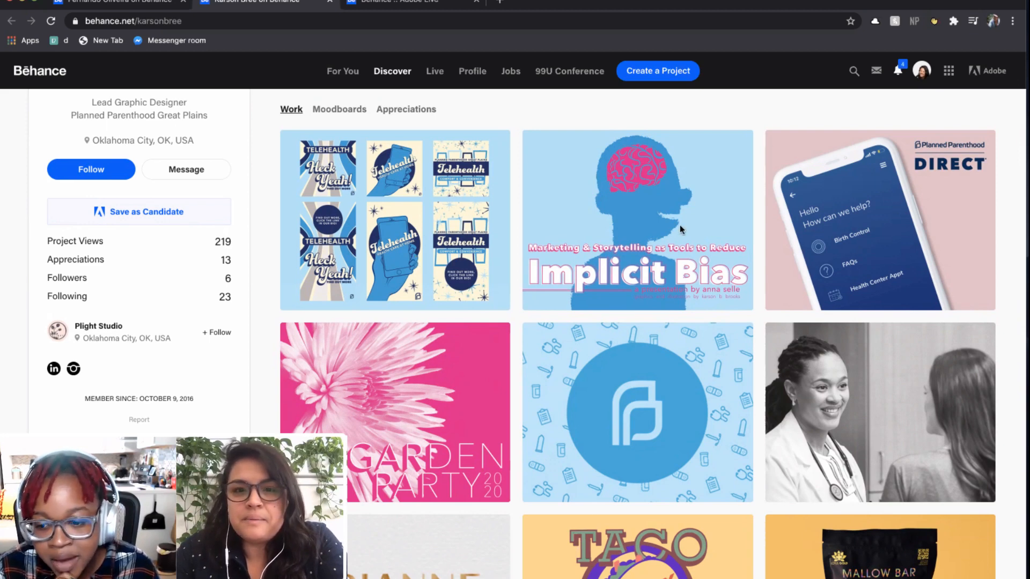
scroll(551, 465, down, 3)
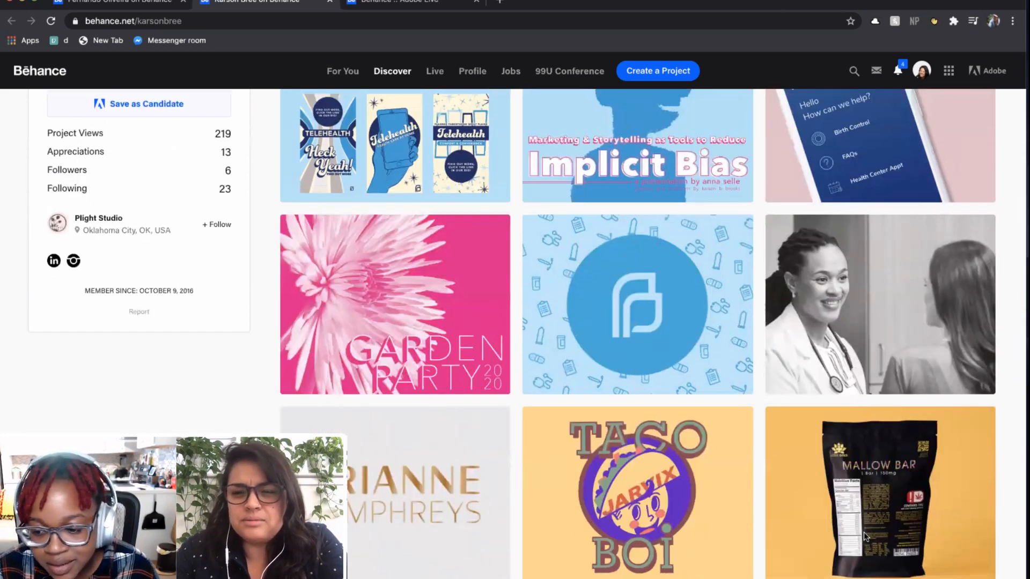
scroll(858, 530, down, 1)
scroll(861, 520, up, 1)
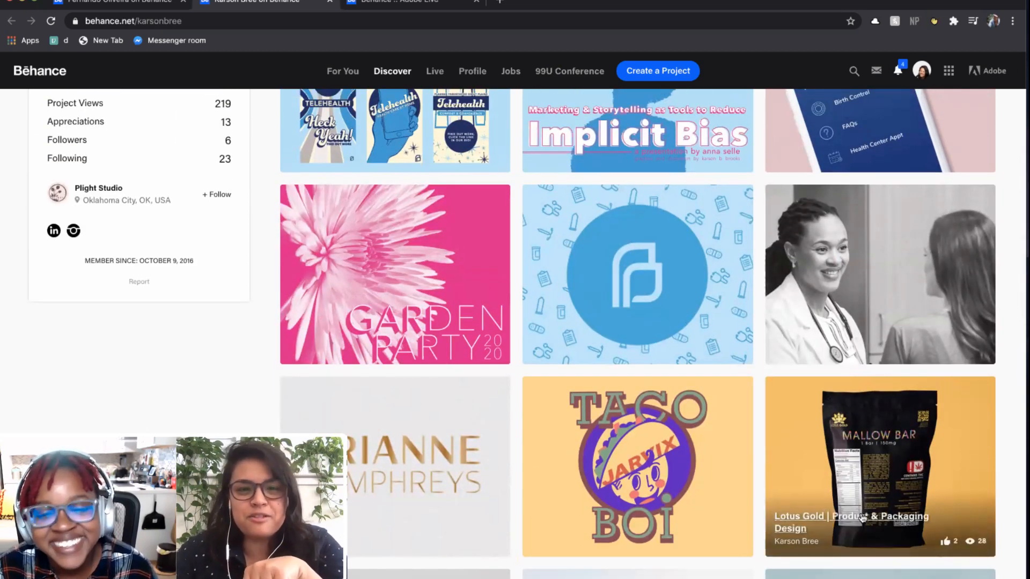
Step: Open the Lotus Gold | Product & Packaging Design project, examine its packaging images, and close it to return to the profile
click(862, 516)
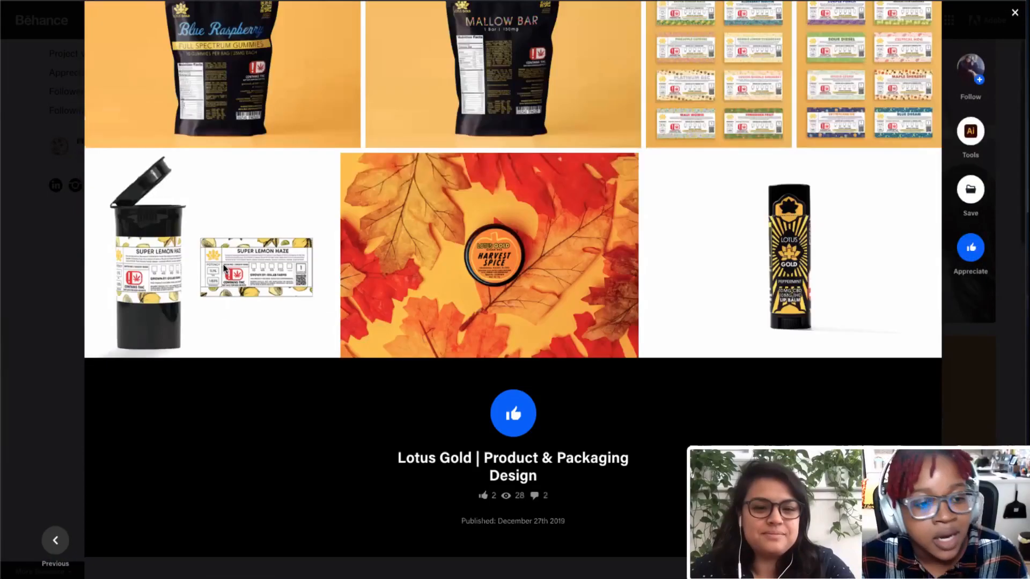
scroll(225, 268, down, 3)
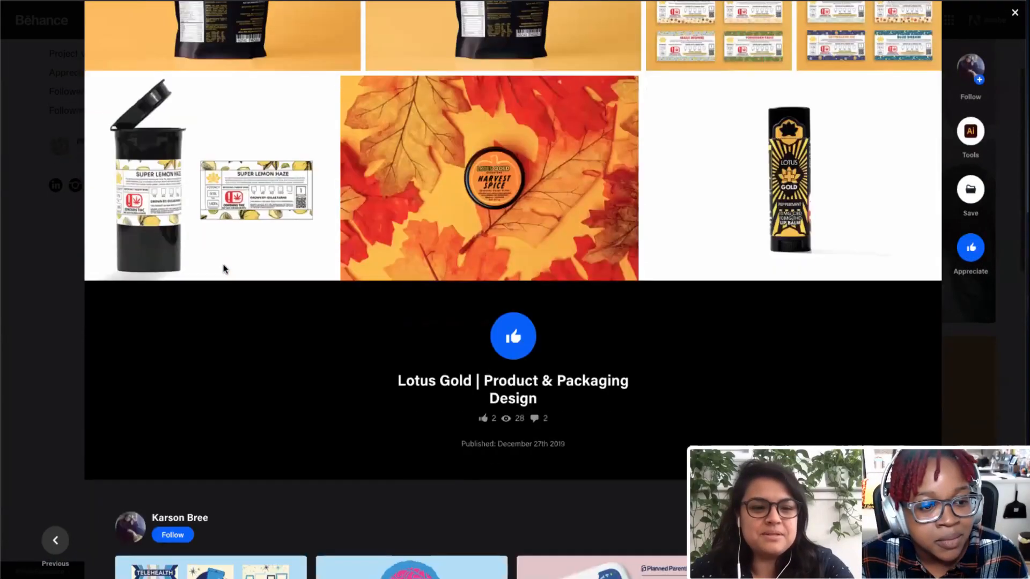
scroll(225, 269, up, 5)
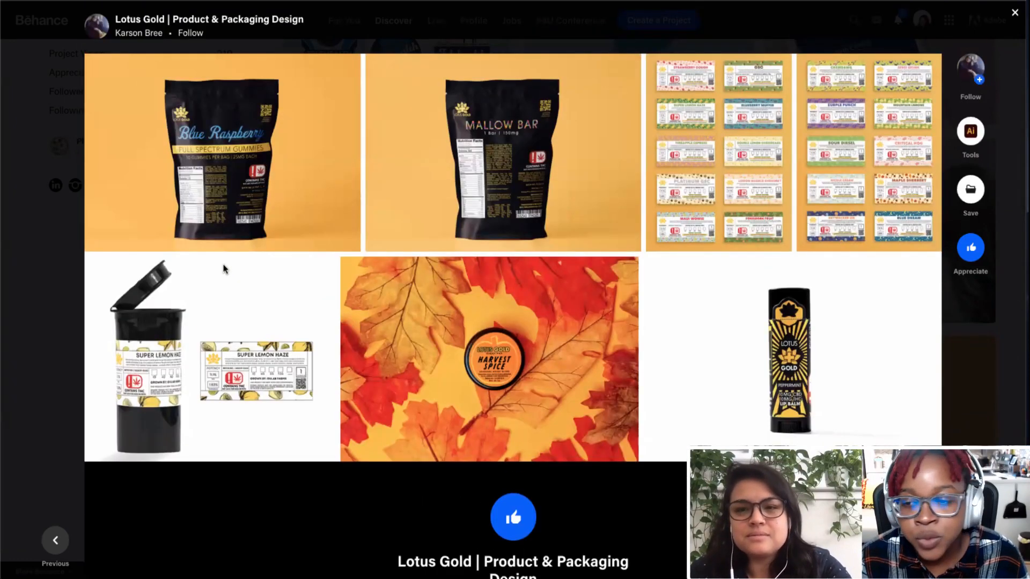
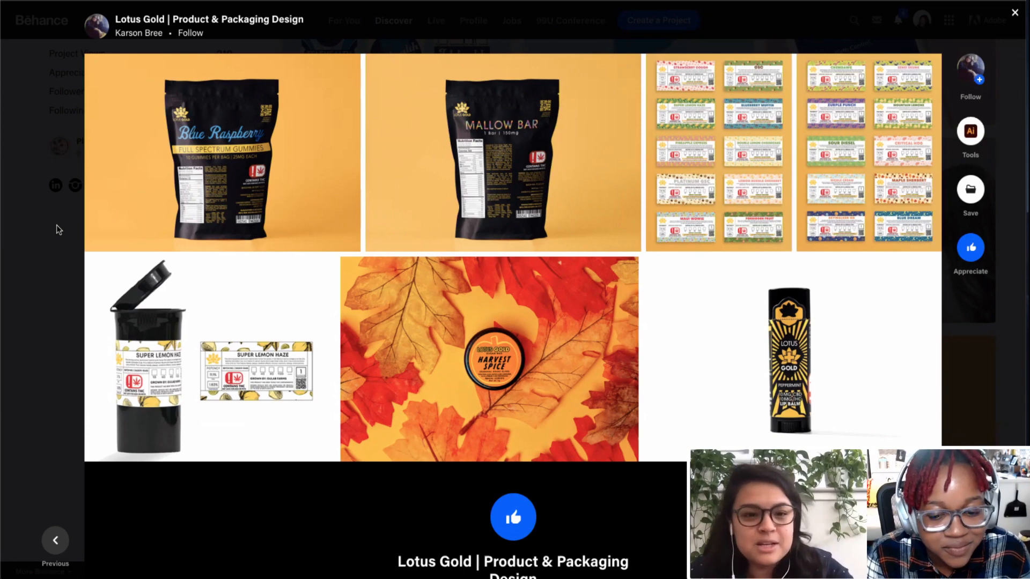
click(48, 308)
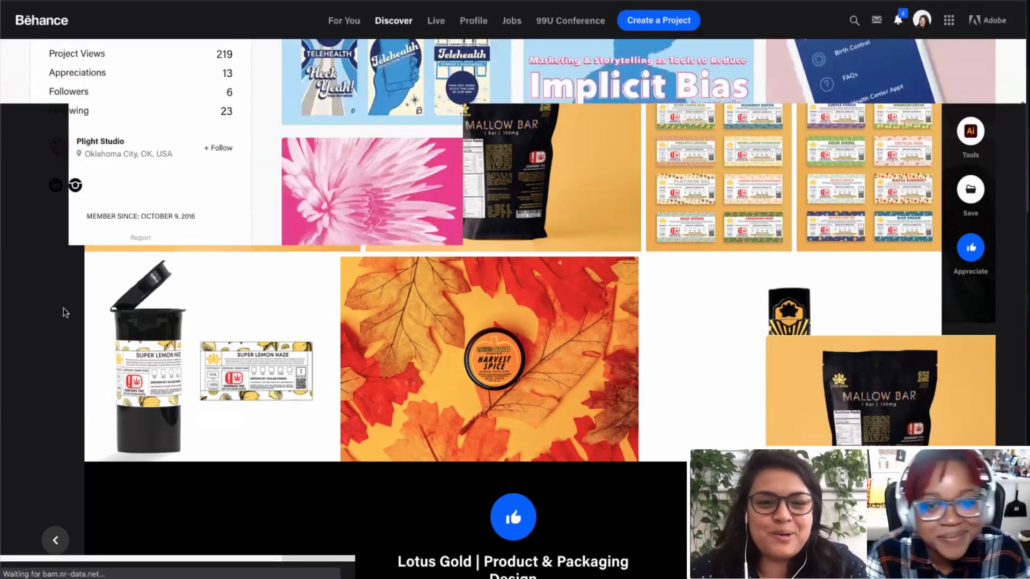
Step: Open the PPGP | July Digital Telehealth Campaign project from the profile and examine its two side-by-side animated graphics
scroll(427, 406, up, 4)
scroll(427, 406, up, 1)
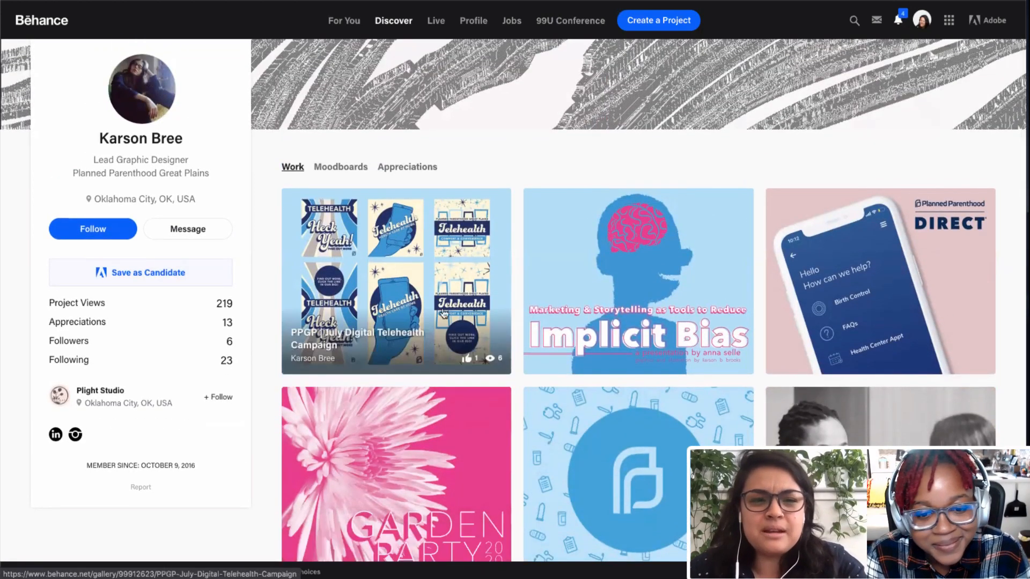
click(383, 284)
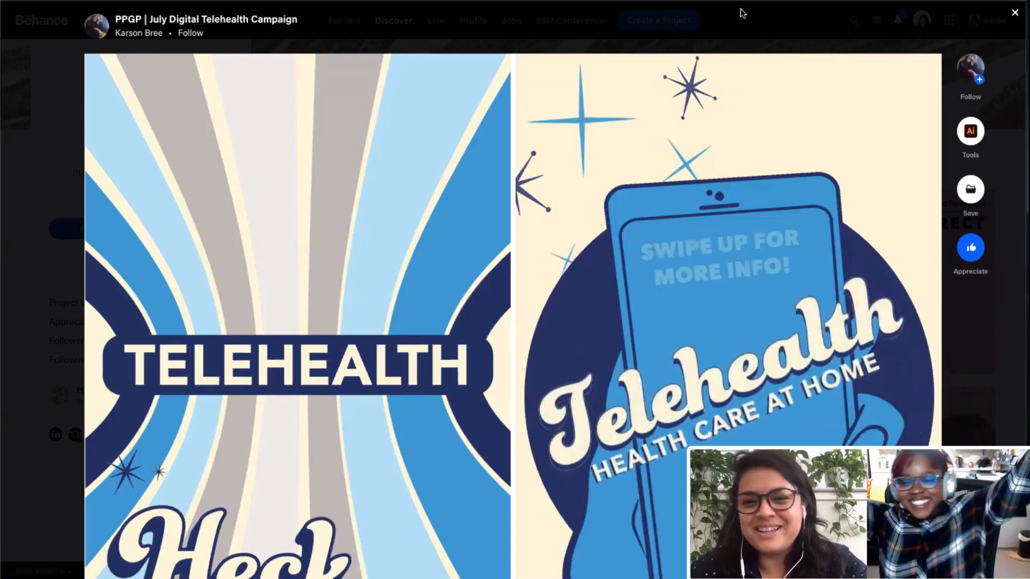
scroll(575, 194, down, 1)
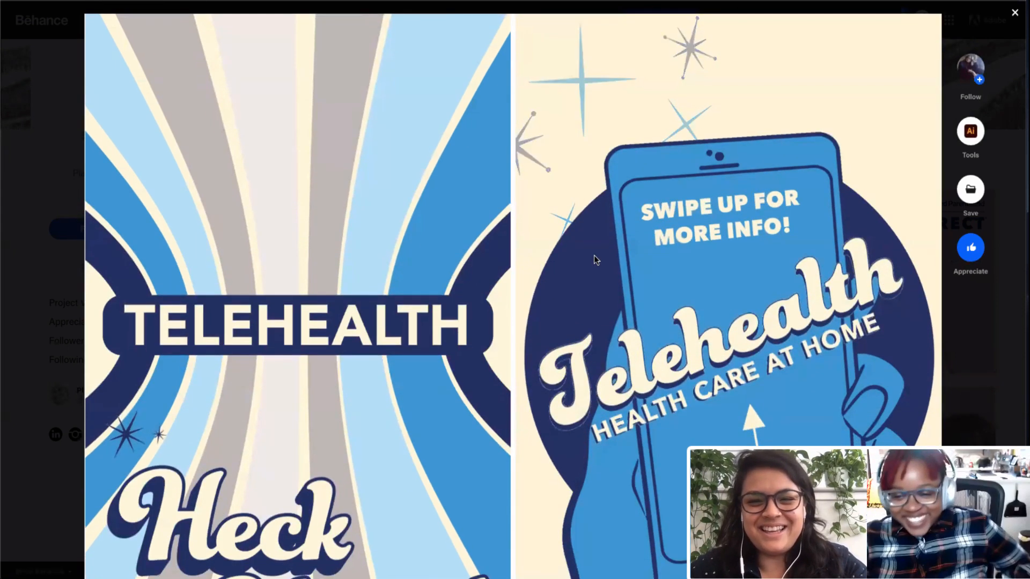
scroll(600, 329, down, 2)
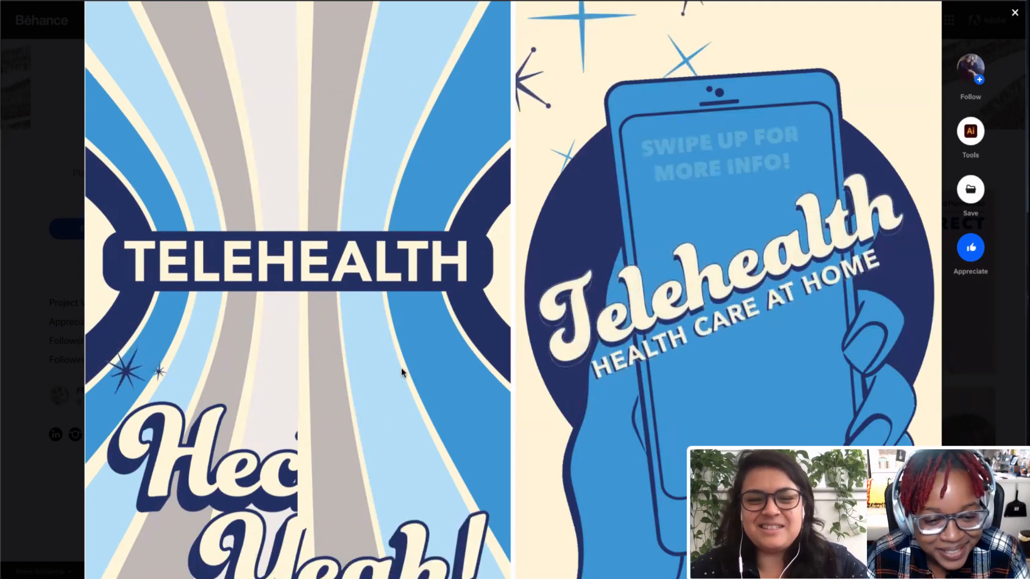
scroll(401, 368, down, 2)
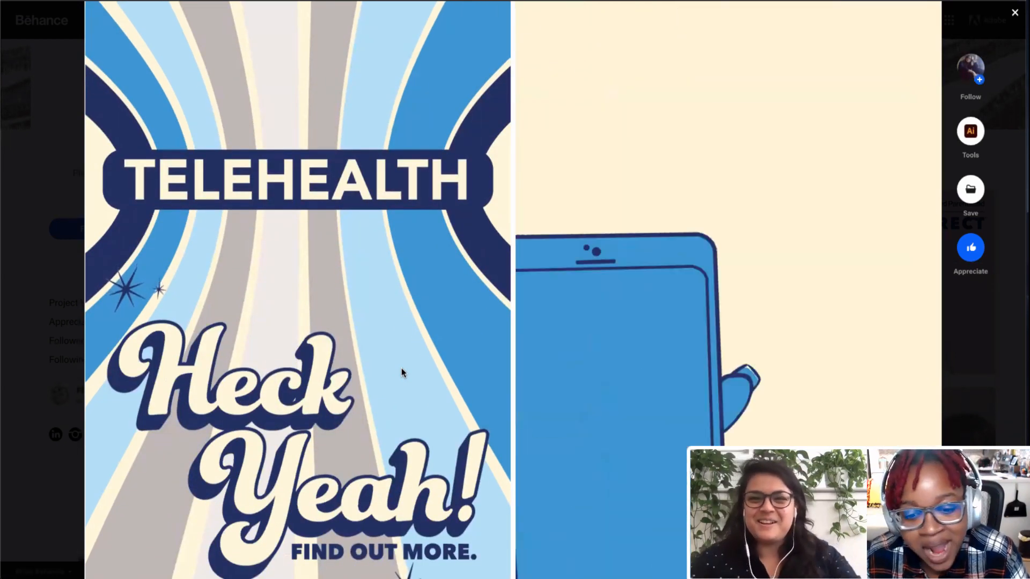
scroll(401, 368, down, 4)
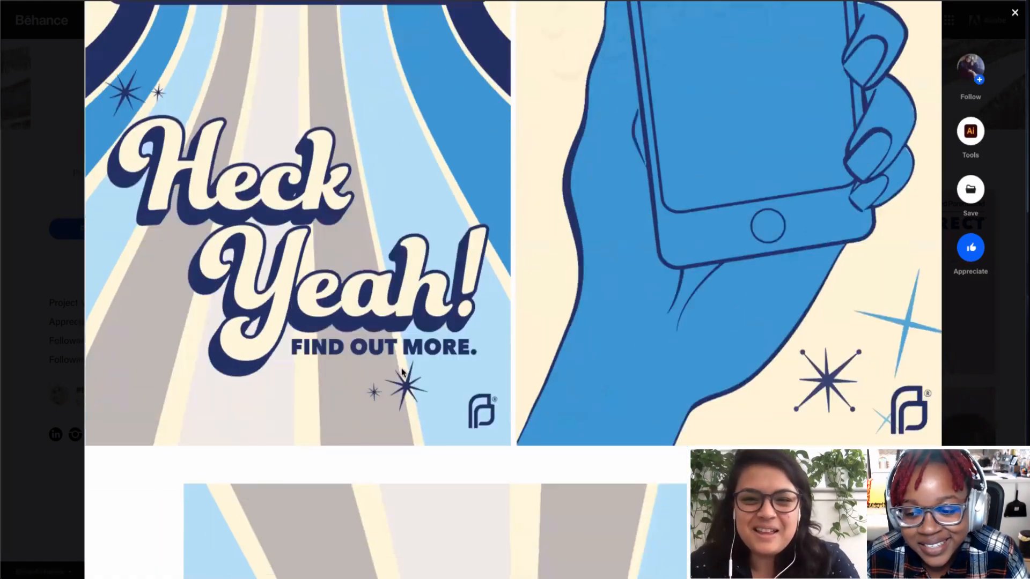
scroll(401, 371, up, 6)
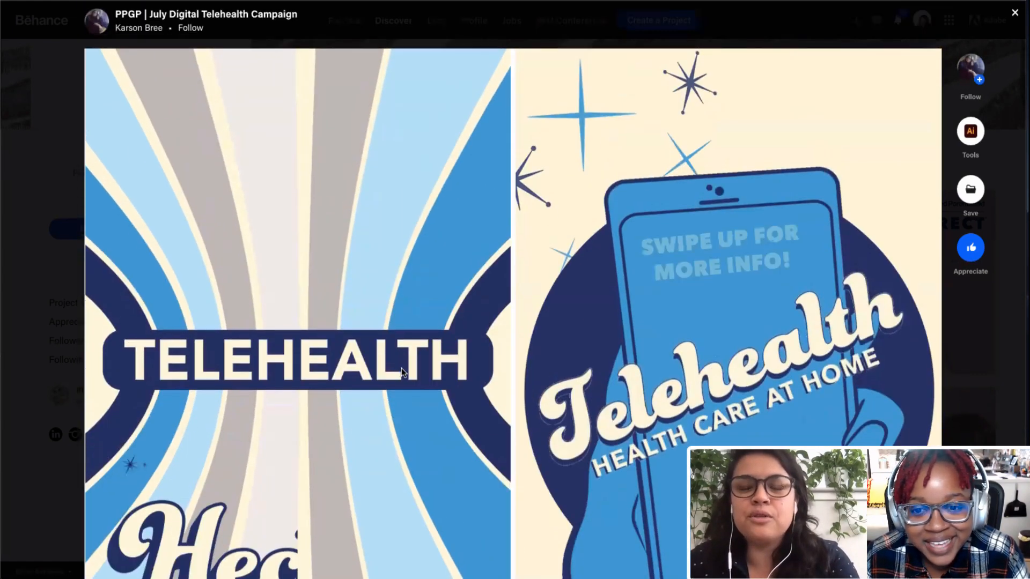
scroll(401, 368, down, 1)
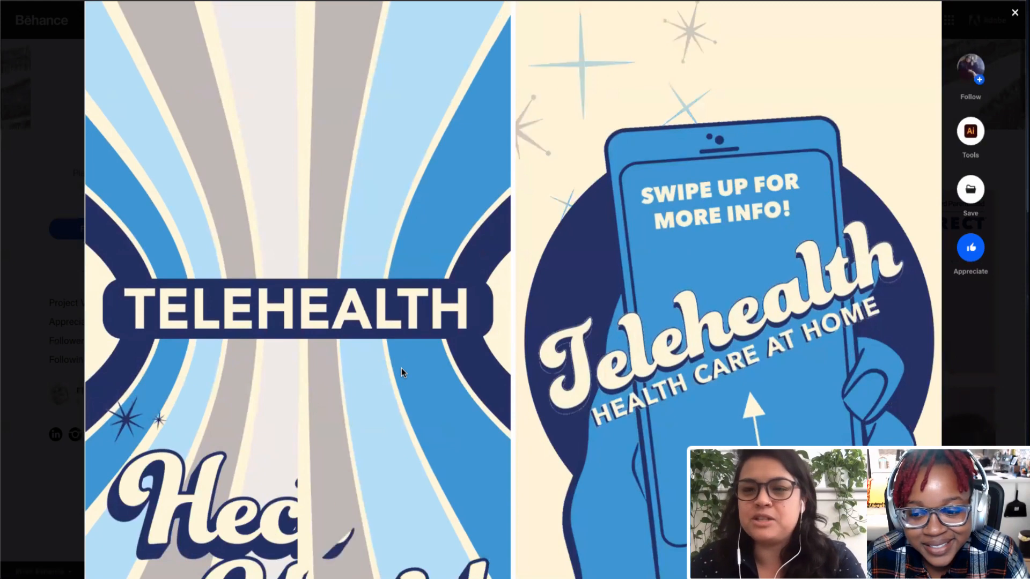
scroll(402, 368, down, 3)
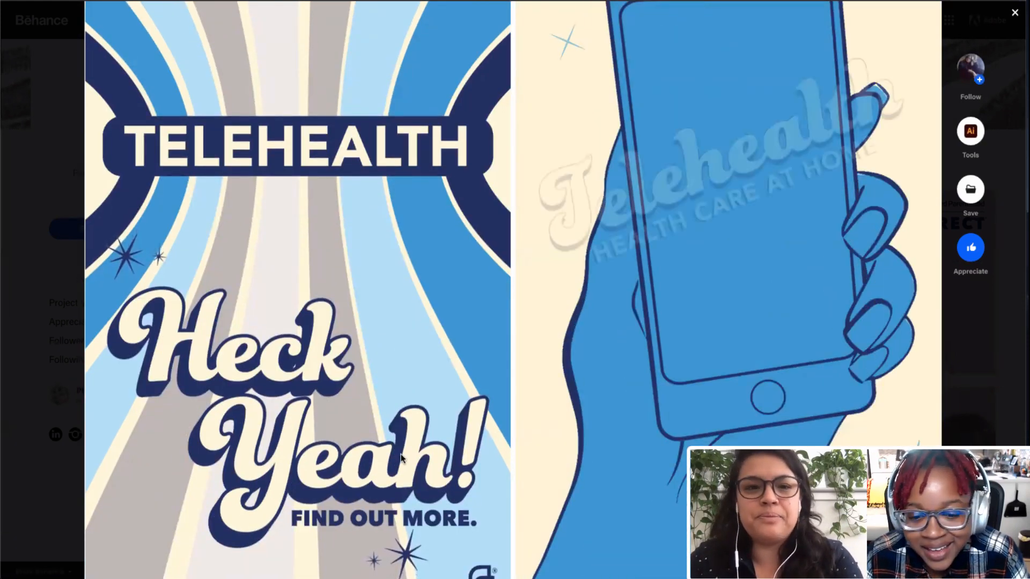
Step: Examine the large Telehealth "Heck Yeah!" animation below the paired graphics, from its lower edge back up to its beginning
scroll(401, 457, down, 5)
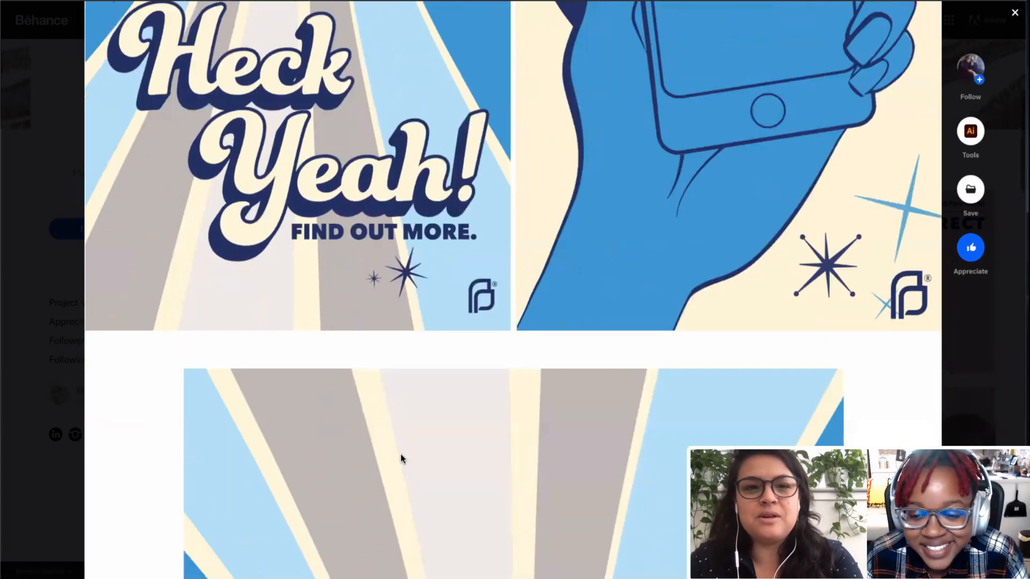
scroll(402, 459, down, 10)
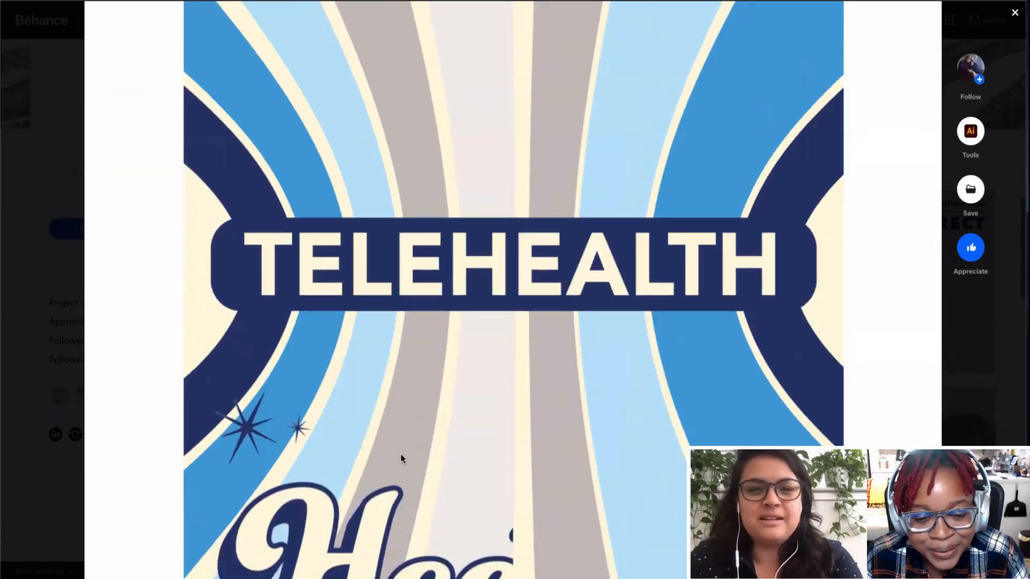
scroll(401, 453, down, 5)
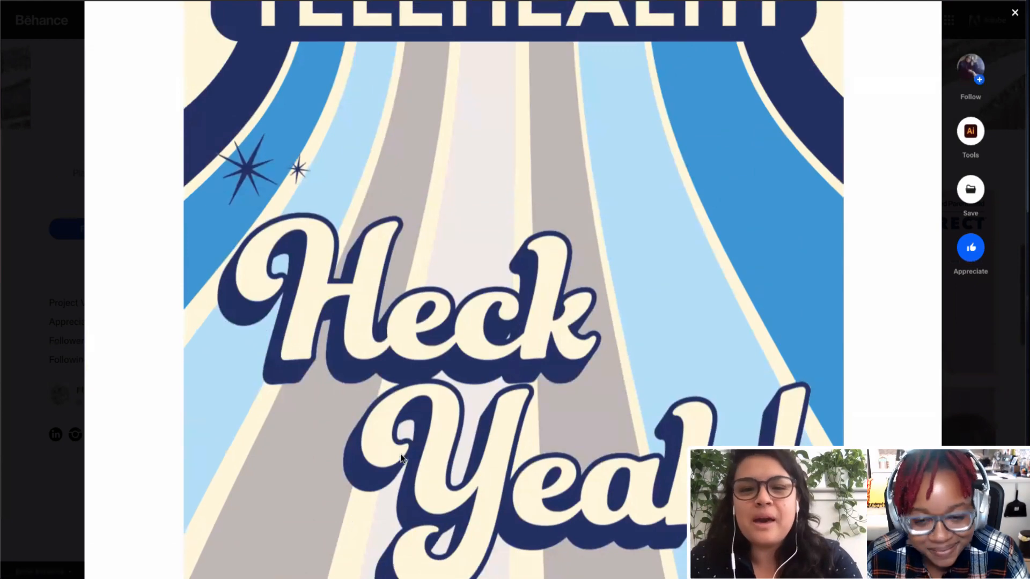
scroll(400, 457, down, 3)
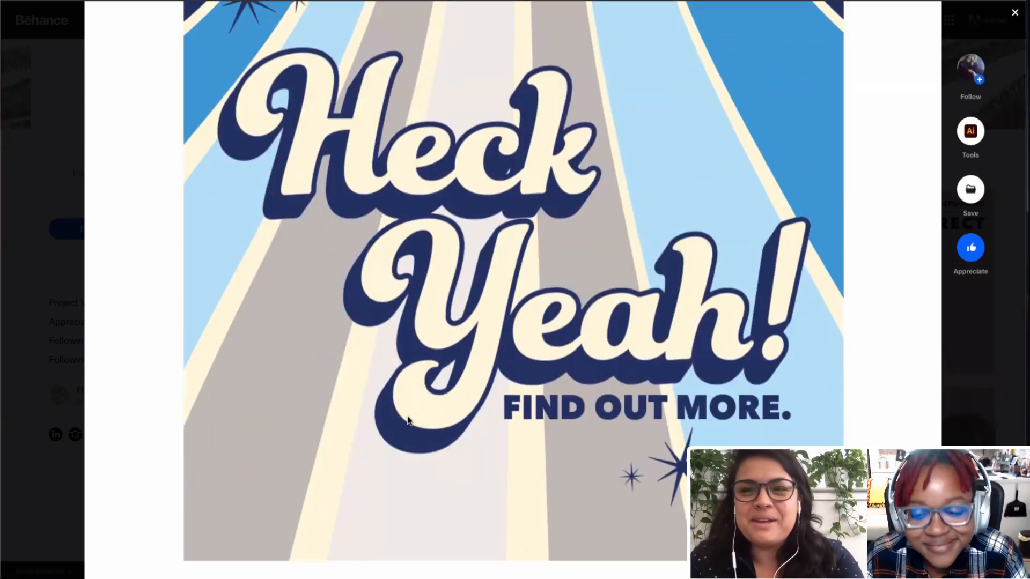
scroll(408, 418, down, 3)
scroll(408, 418, up, 2)
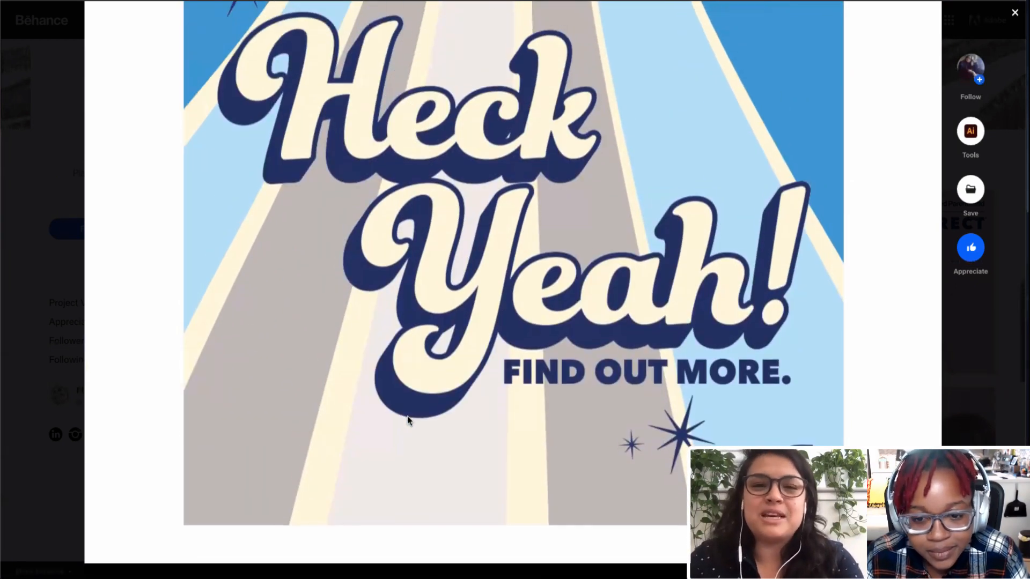
scroll(407, 416, up, 3)
scroll(407, 417, up, 3)
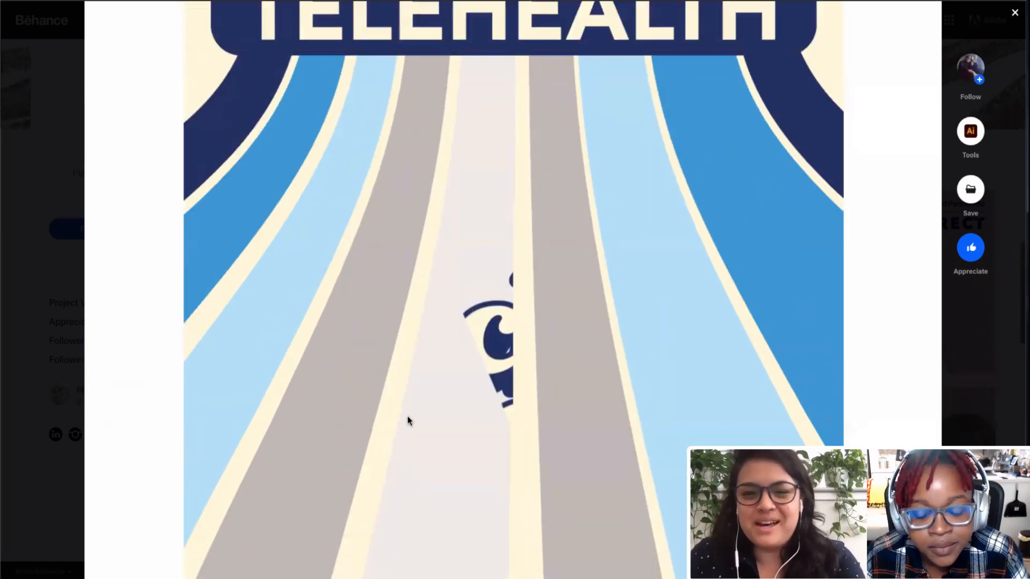
scroll(408, 419, up, 8)
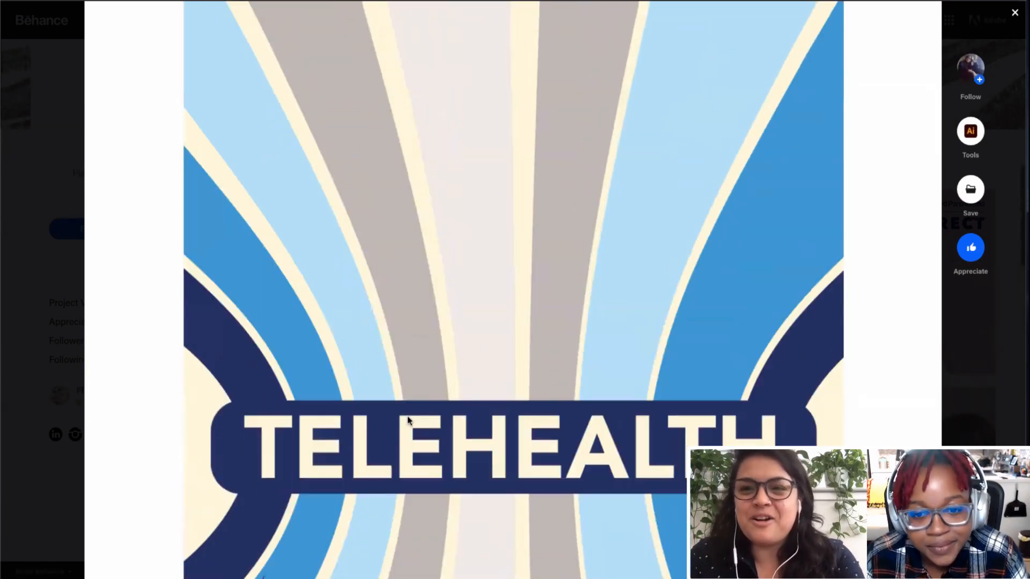
scroll(408, 420, up, 6)
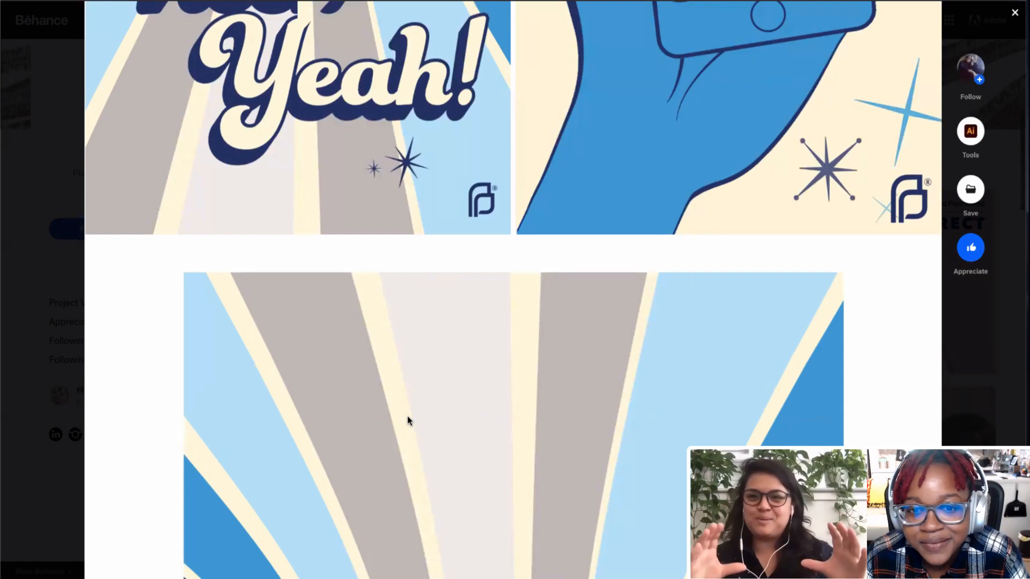
Step: Examine the paired Telehealth graphics alongside the large "Telehealth" animation below them, moving between the two sections of the project
scroll(407, 417, up, 4)
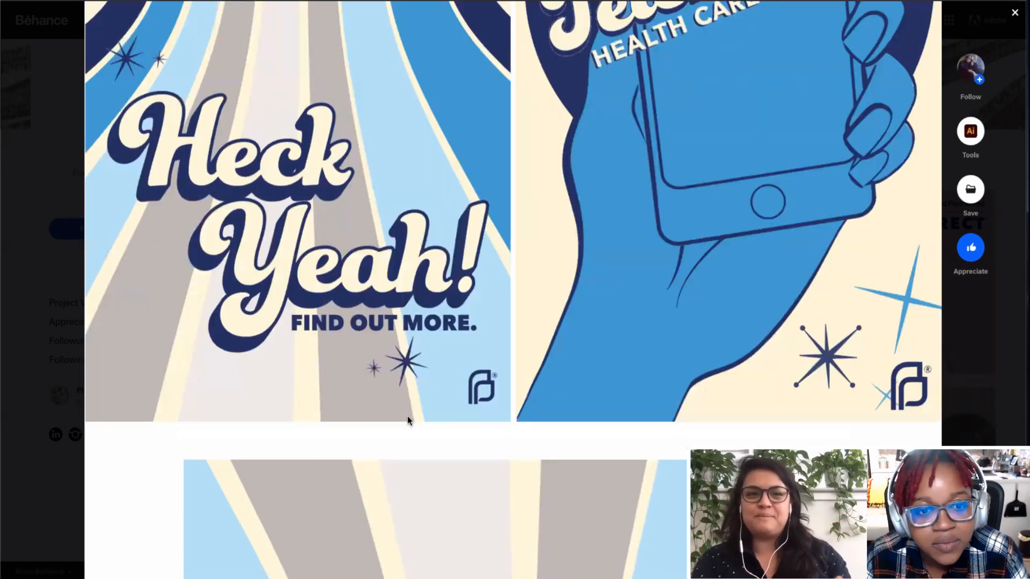
scroll(407, 416, up, 5)
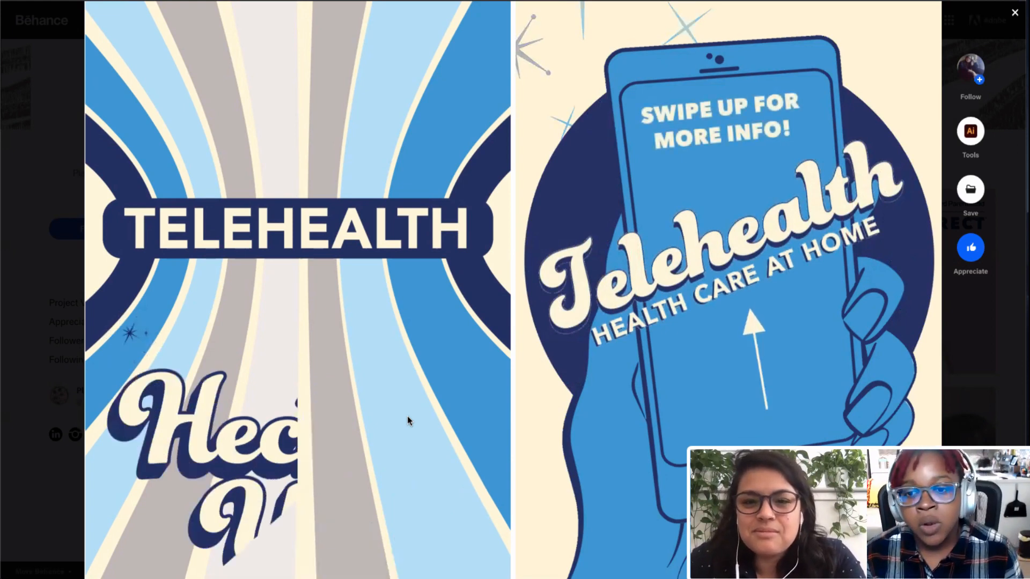
scroll(394, 478, down, 2)
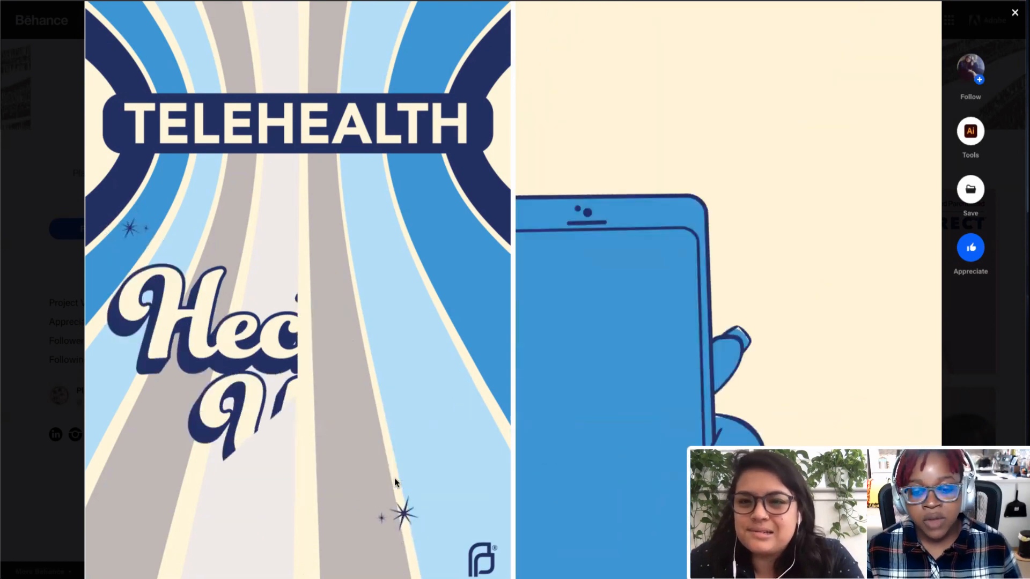
scroll(394, 478, down, 6)
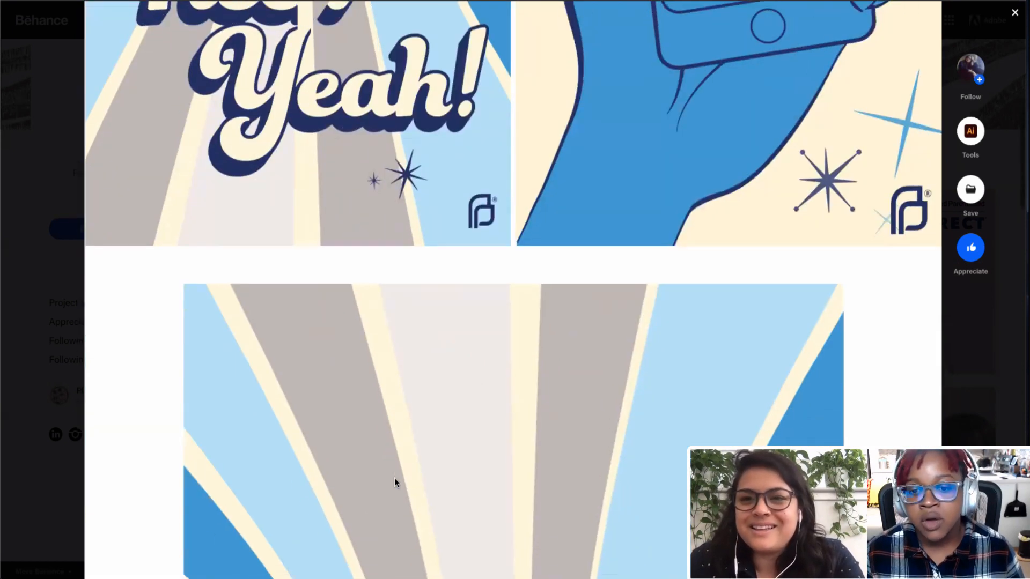
scroll(394, 477, down, 9)
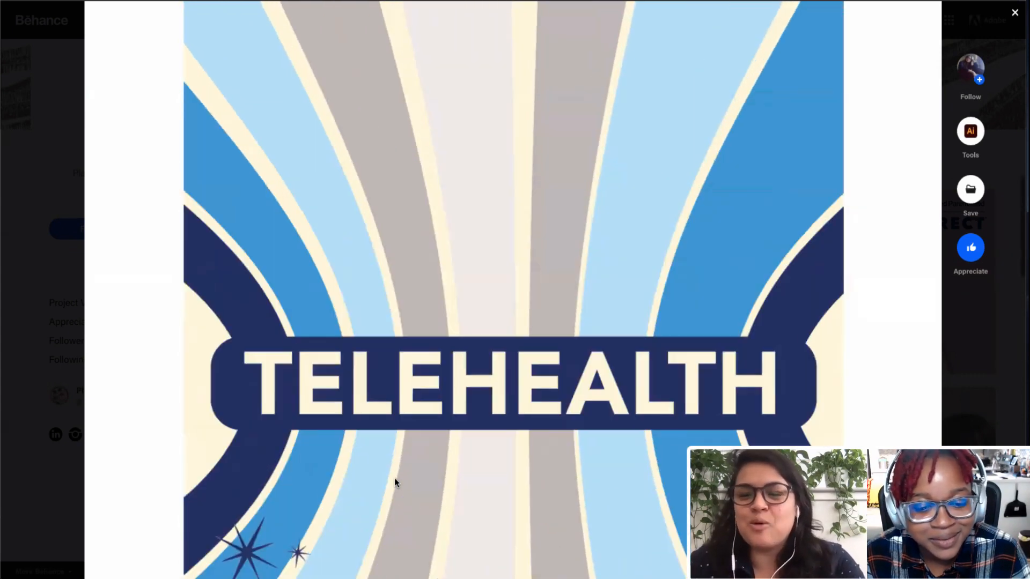
scroll(394, 478, up, 5)
scroll(394, 478, up, 6)
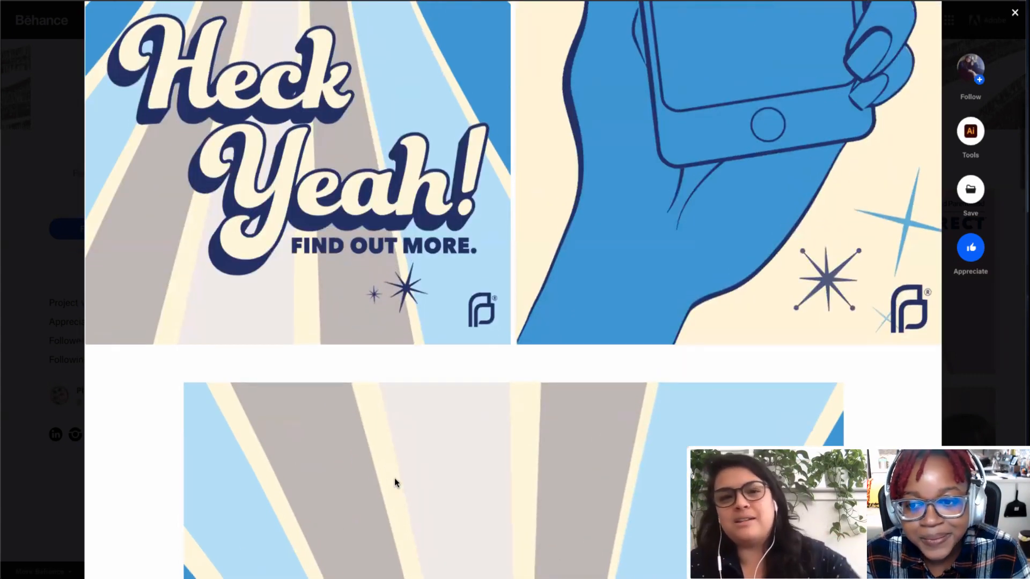
Step: Watch the "Heck Yeah!" and "Swipe up for more info!" phone animations over their full height, and close the Telehealth project
scroll(394, 478, down, 8)
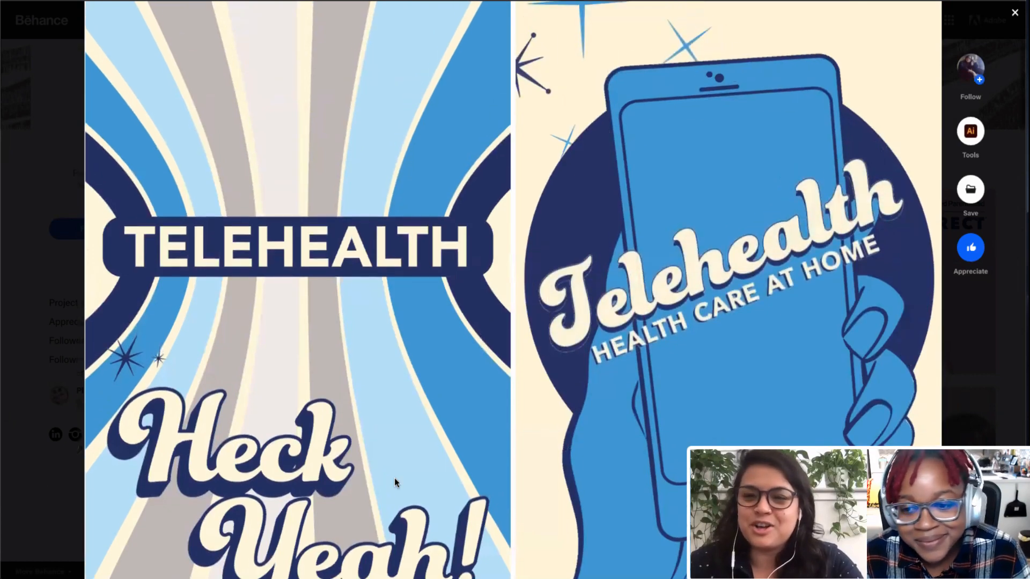
scroll(394, 478, up, 1)
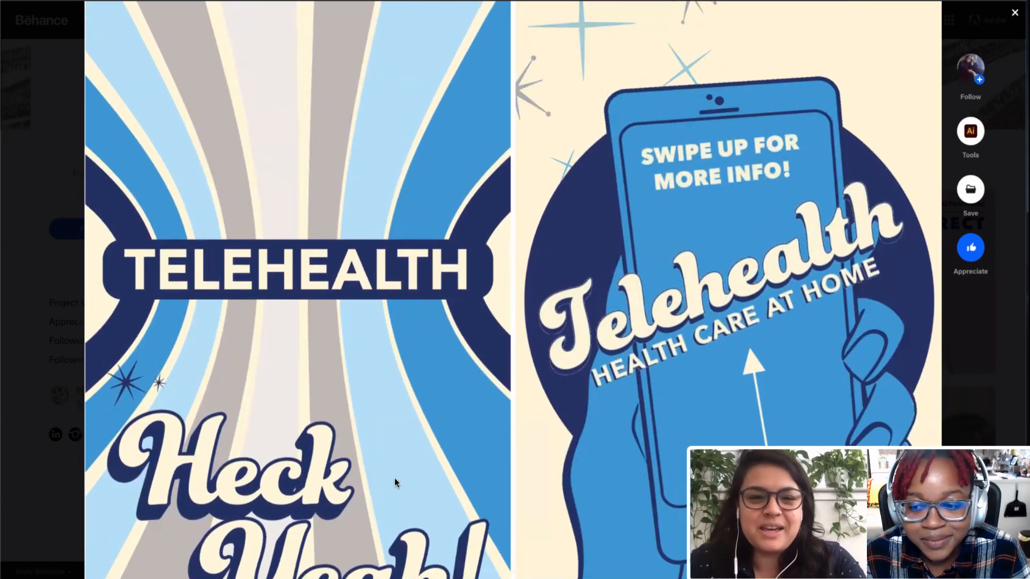
scroll(394, 477, up, 2)
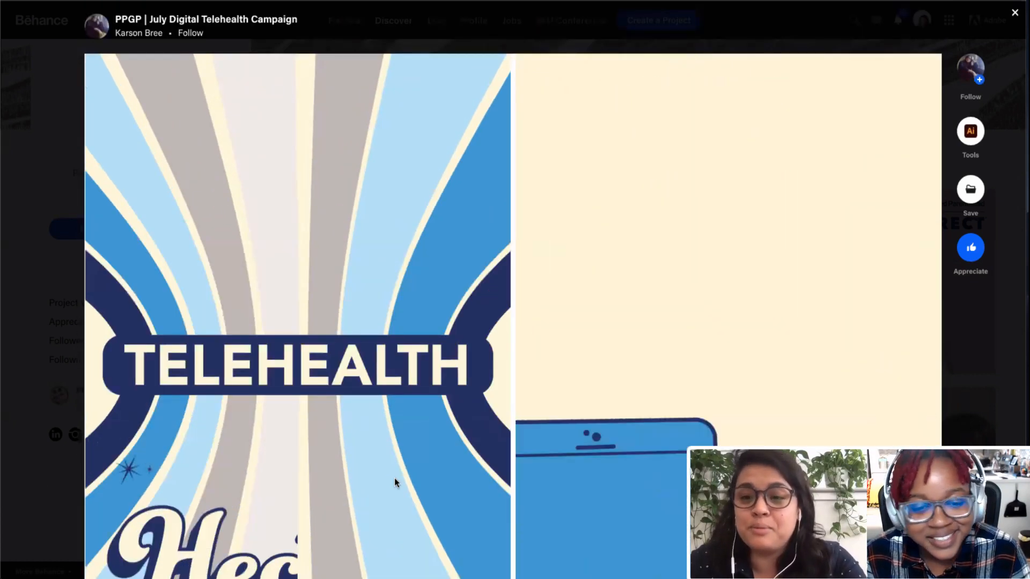
scroll(394, 478, down, 2)
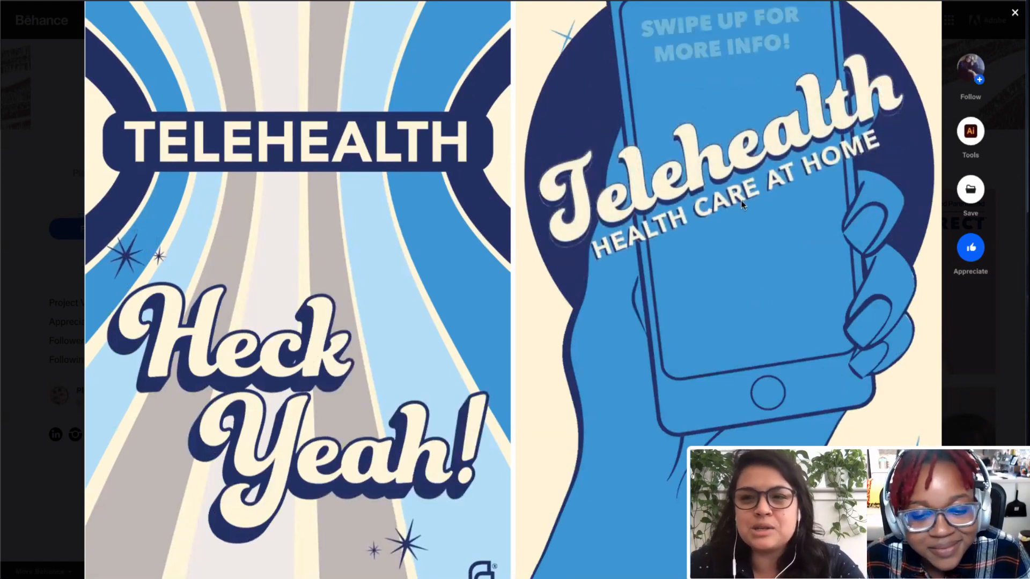
scroll(777, 258, up, 3)
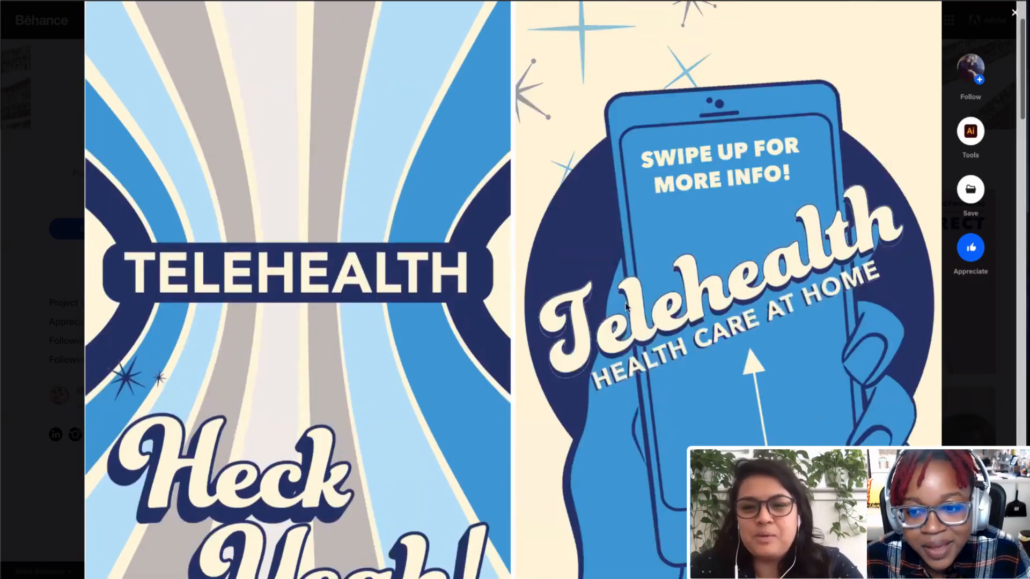
scroll(622, 332, down, 2)
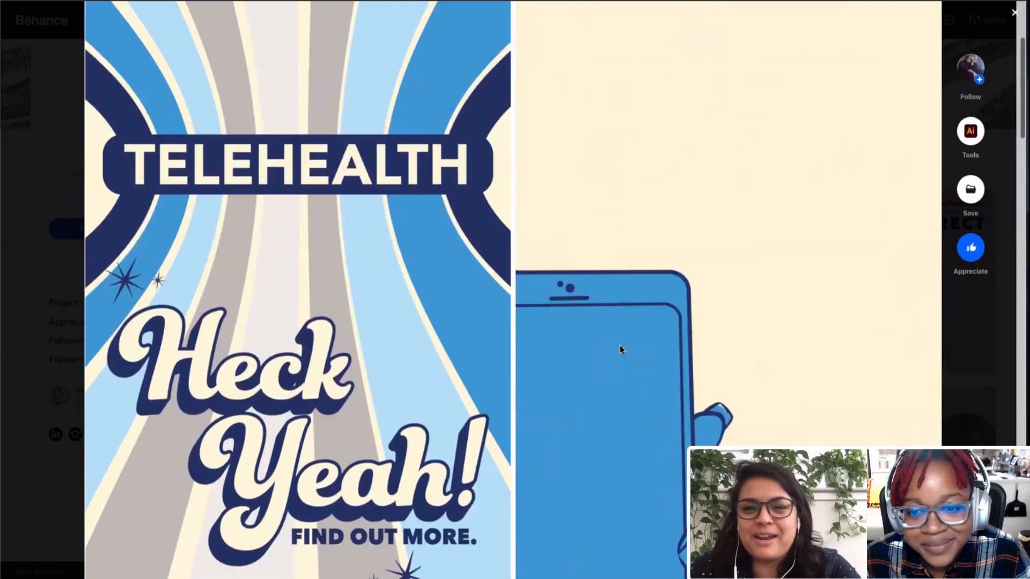
scroll(619, 350, down, 1)
scroll(648, 421, down, 2)
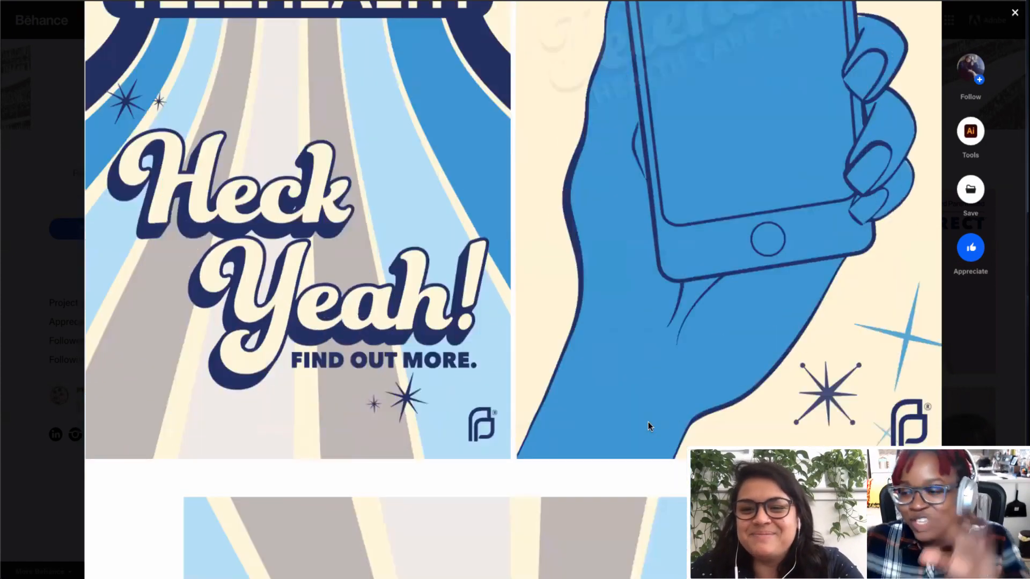
scroll(648, 422, up, 3)
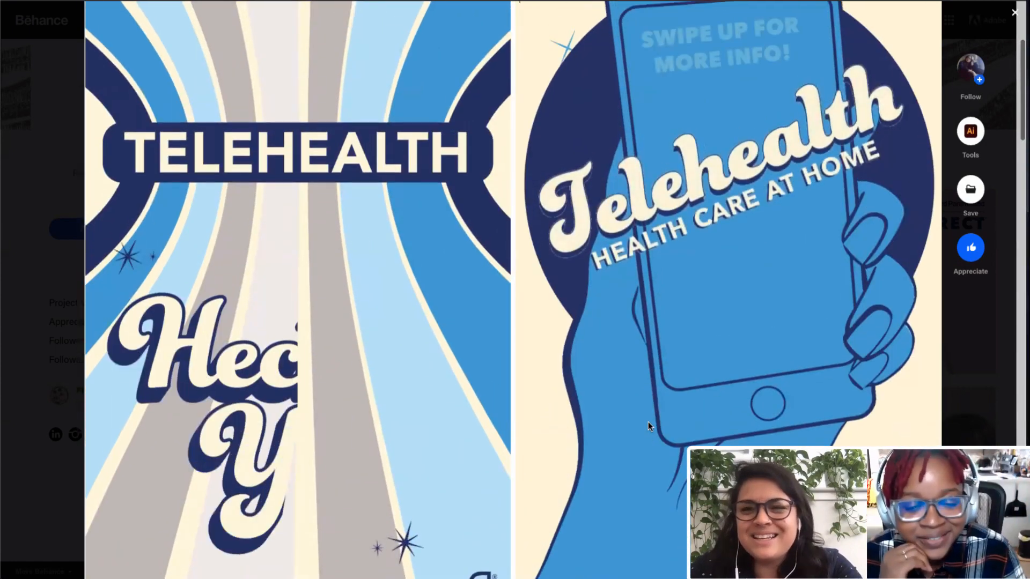
scroll(647, 425, up, 2)
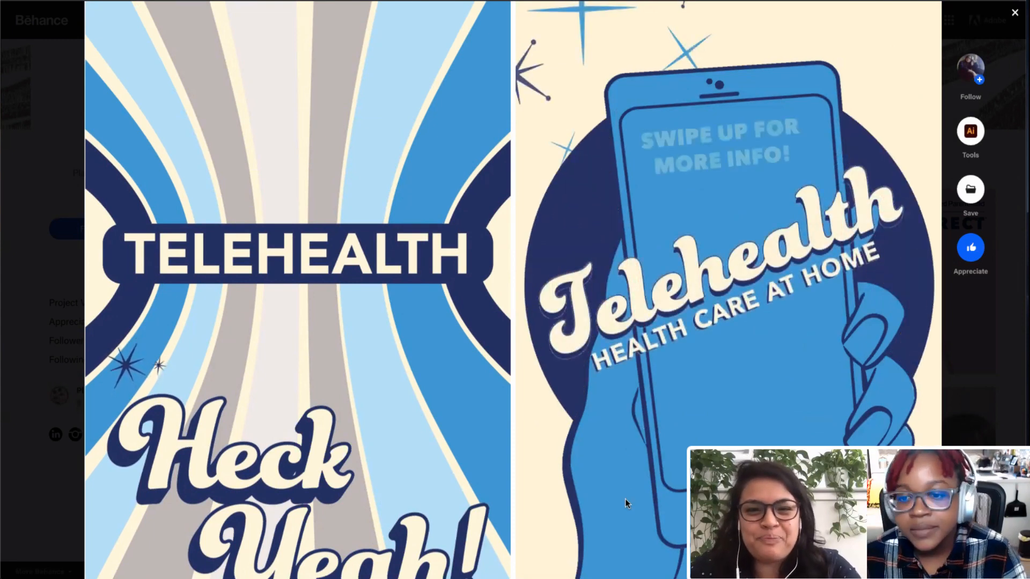
scroll(625, 499, down, 2)
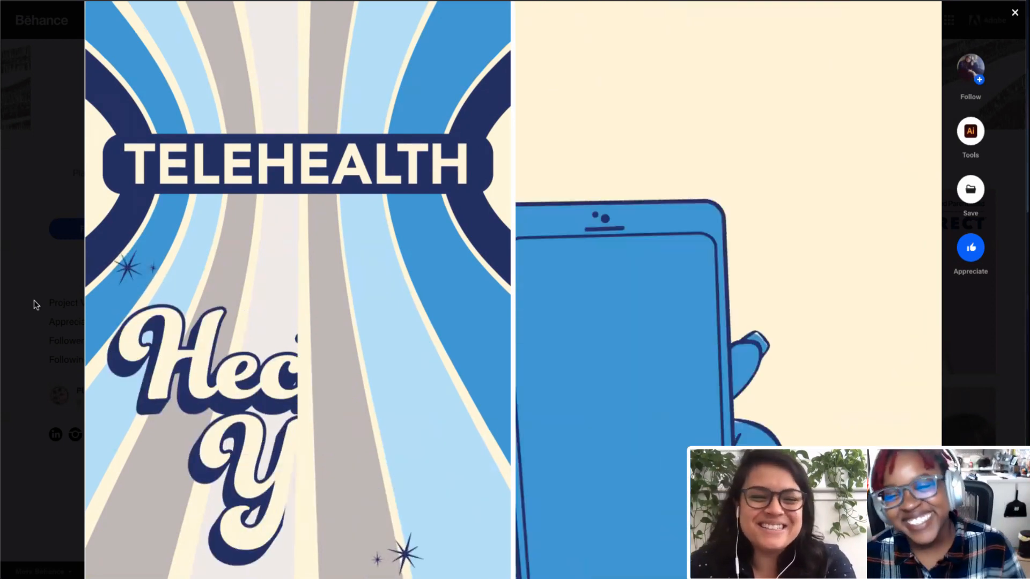
click(64, 279)
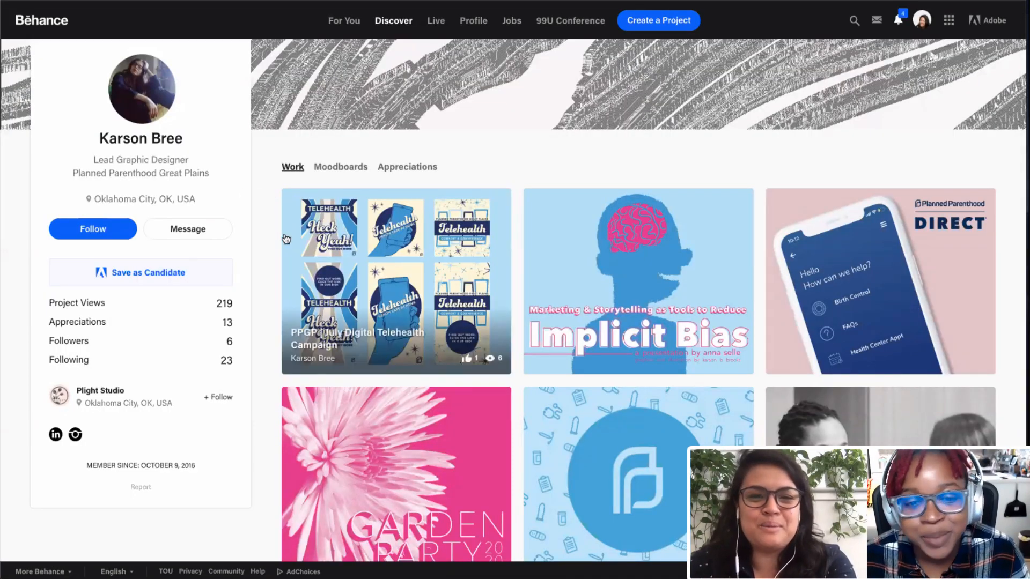
Step: Open the PPGP BAM Affinity Presentation | Implicit Bias project from the profile, examine its slide grid, and close the project
scroll(282, 225, up, 3)
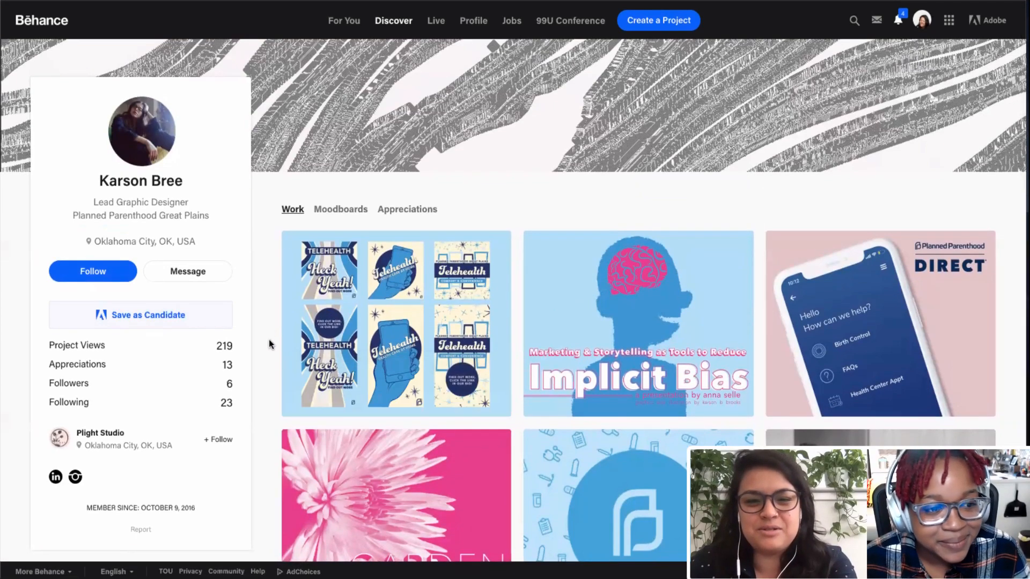
scroll(270, 344, down, 4)
scroll(268, 339, up, 2)
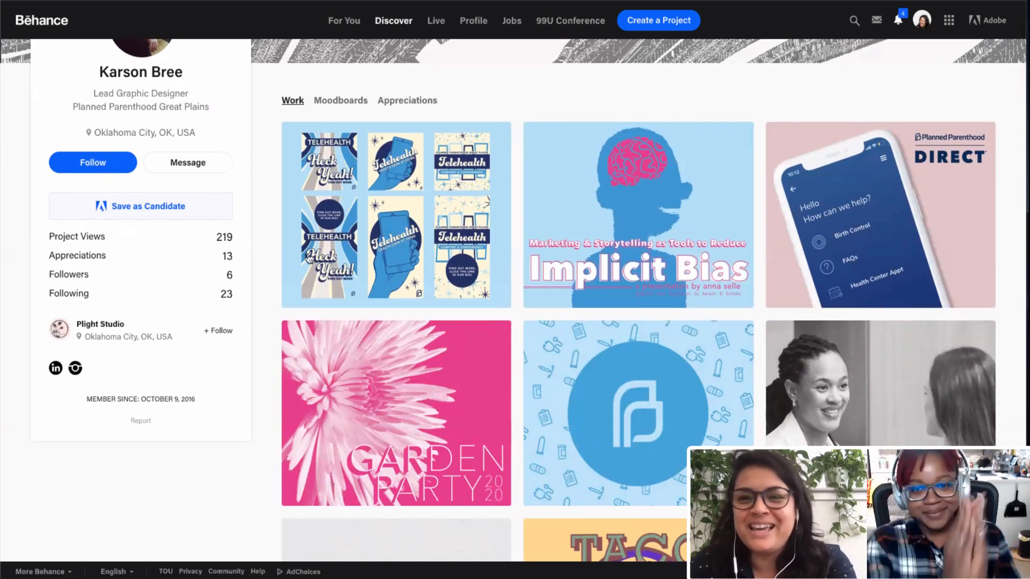
scroll(544, 177, up, 2)
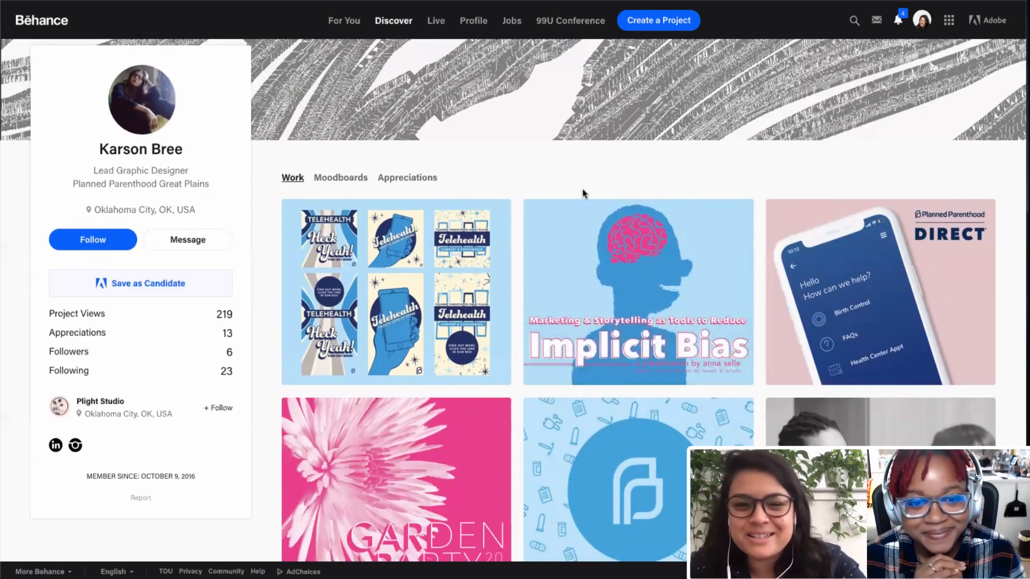
click(621, 272)
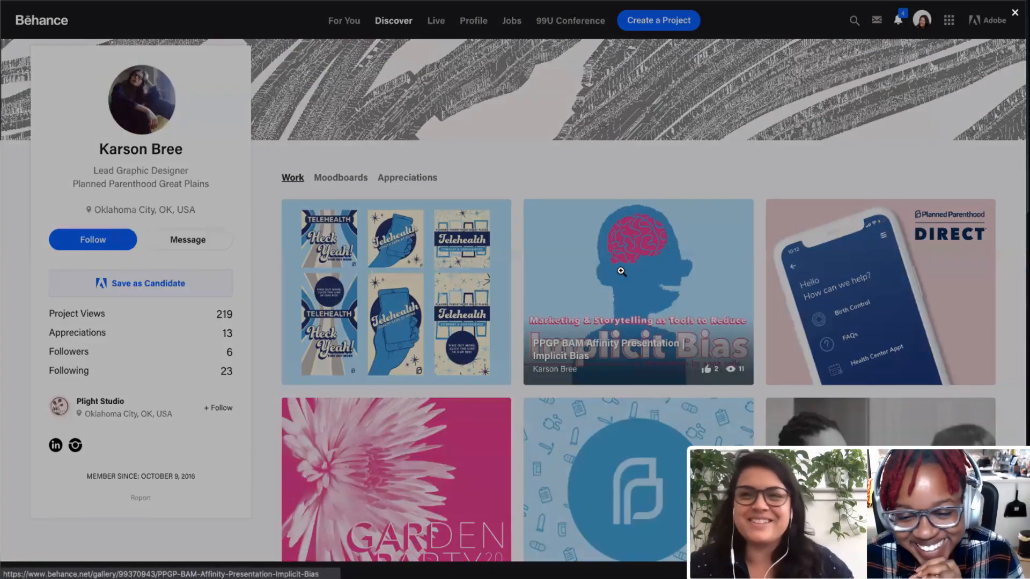
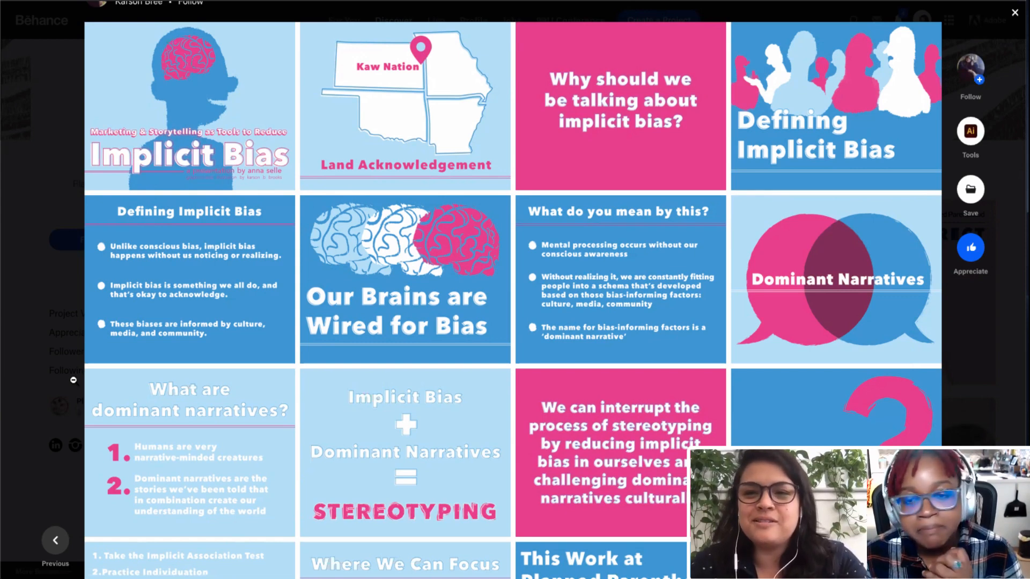
click(36, 346)
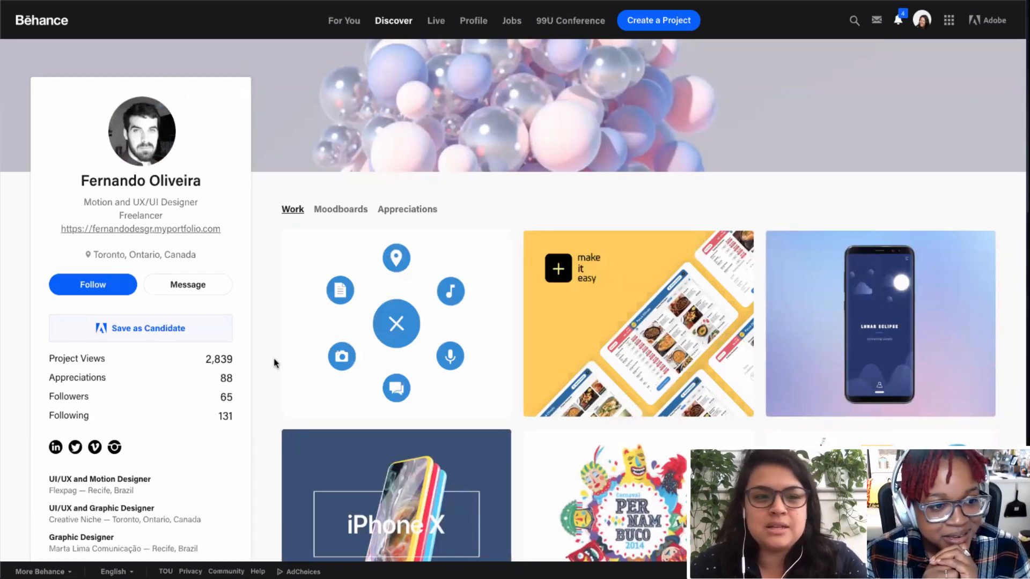
Step: Examine the motion and UX/UI designer's Behance profile, from the work history and top tools used down to the award section
scroll(274, 363, down, 3)
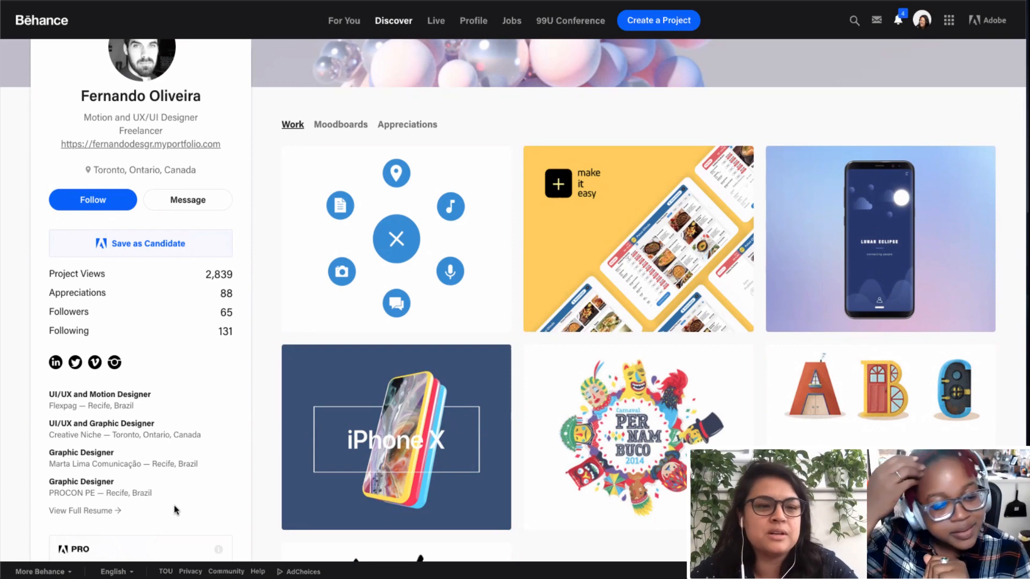
scroll(232, 416, down, 2)
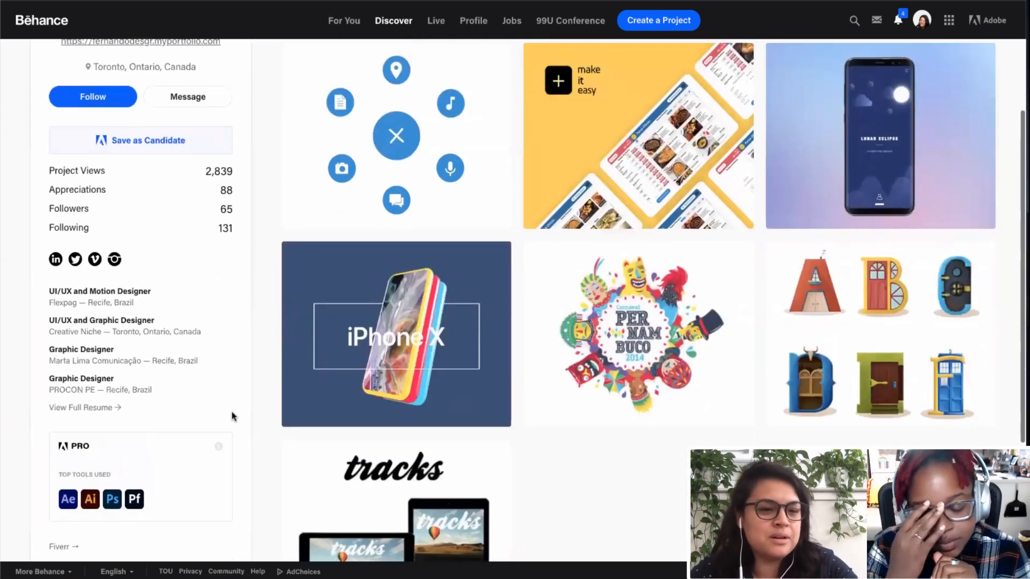
scroll(232, 417, down, 2)
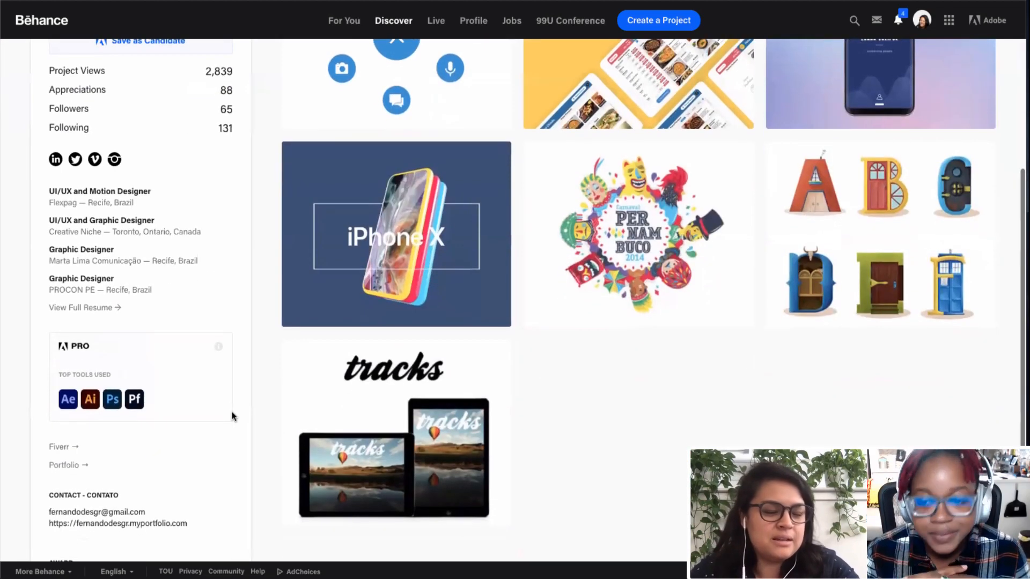
scroll(231, 417, down, 3)
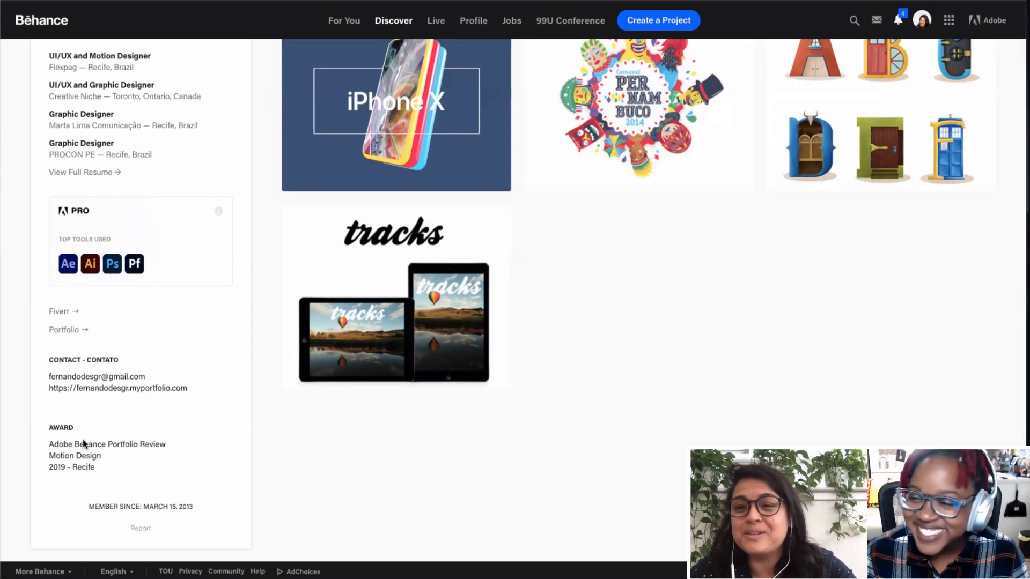
scroll(83, 439, up, 4)
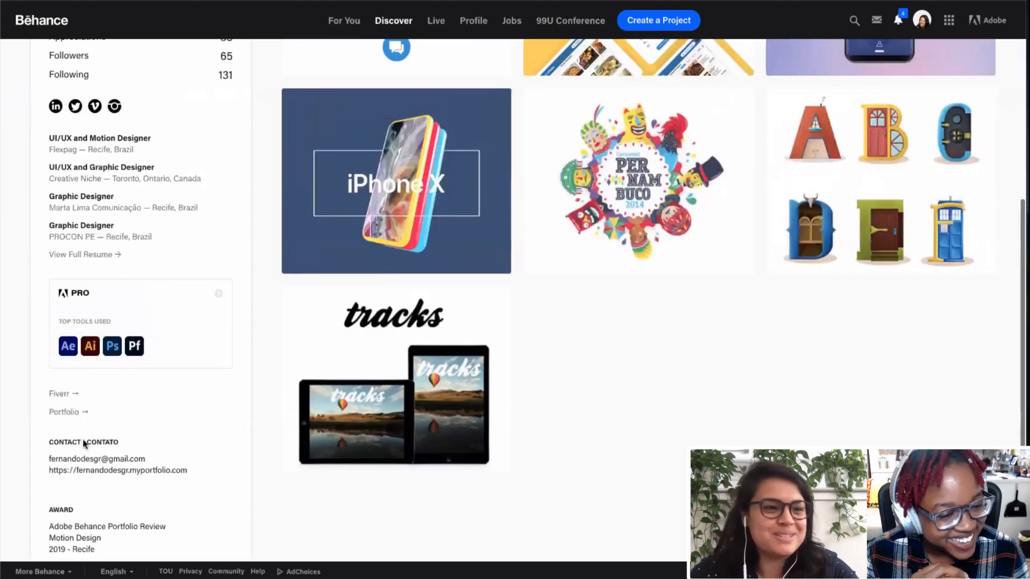
scroll(212, 239, up, 3)
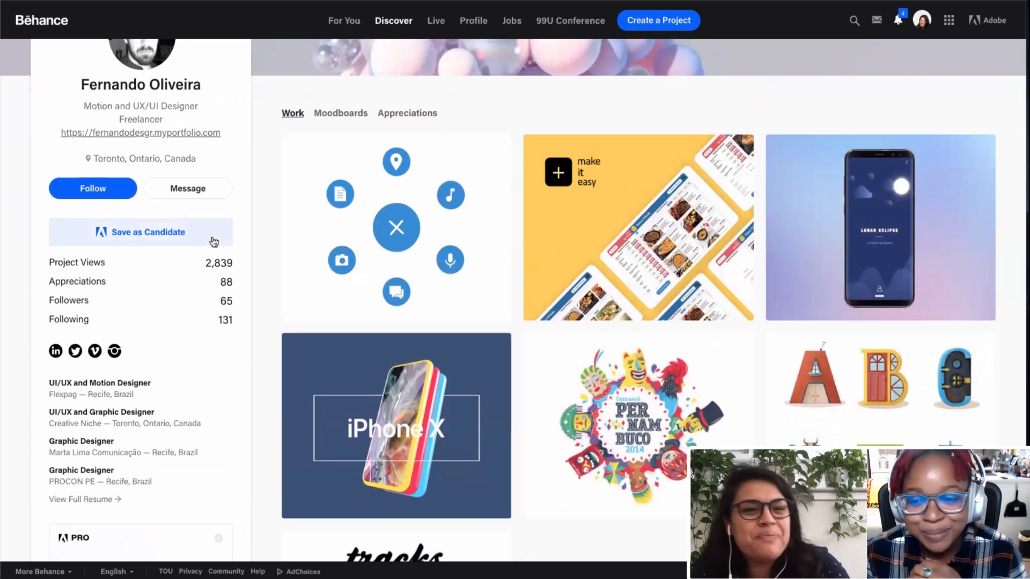
scroll(213, 243, up, 1)
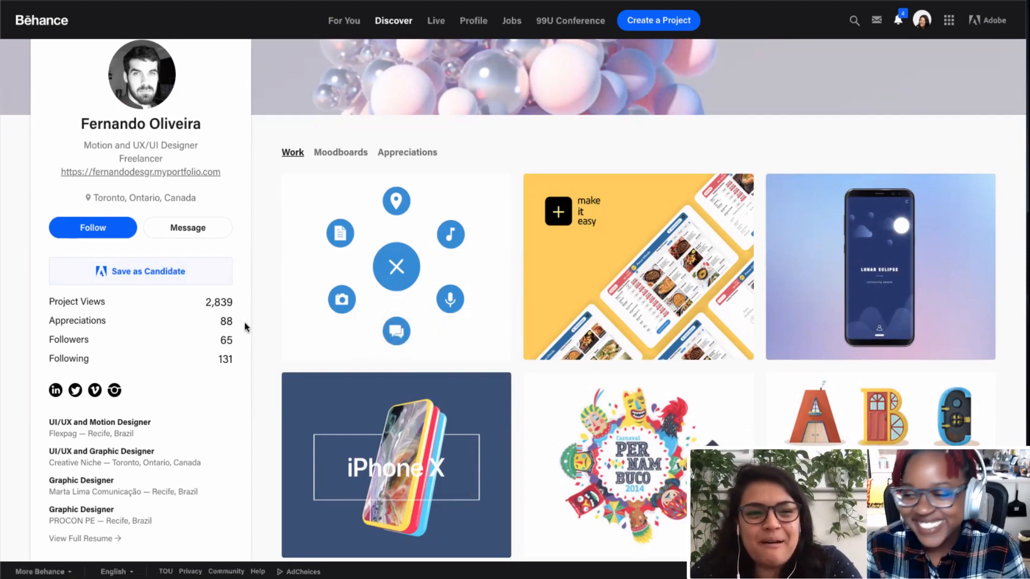
Step: Review the profile's external links and contact section again, and return to the first project covers, including Make it easy app
scroll(240, 333, down, 5)
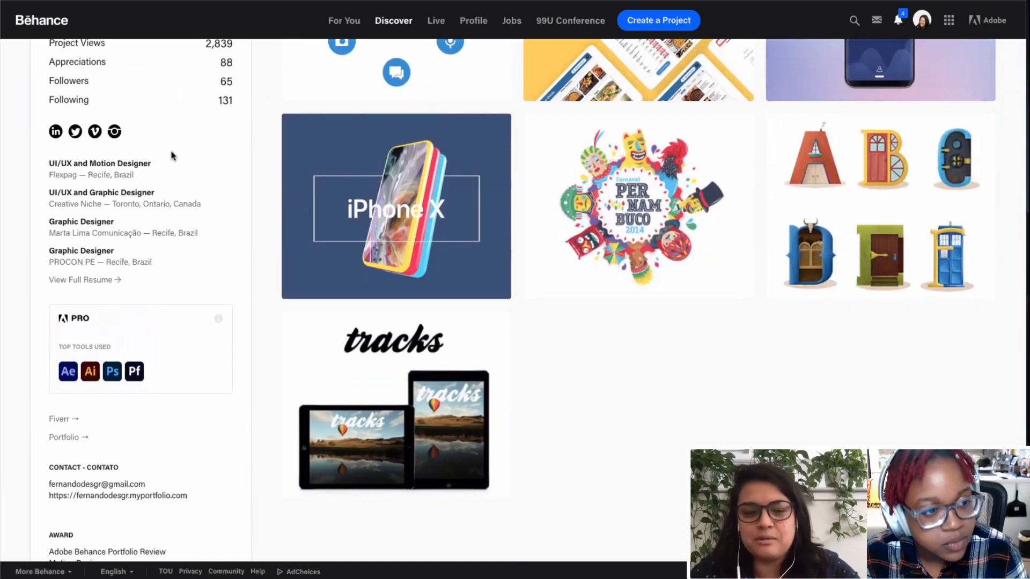
scroll(221, 308, down, 3)
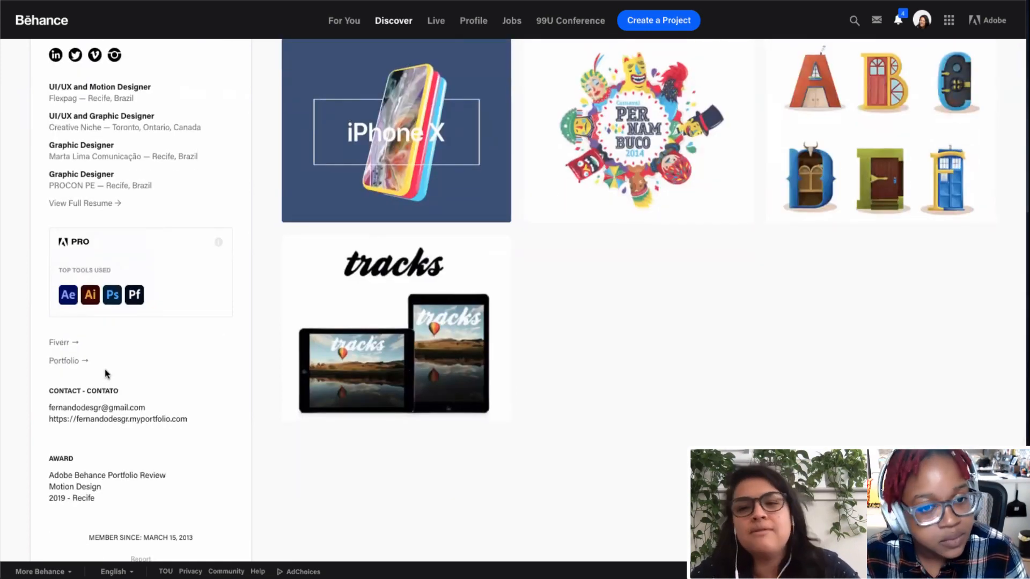
scroll(168, 433, up, 5)
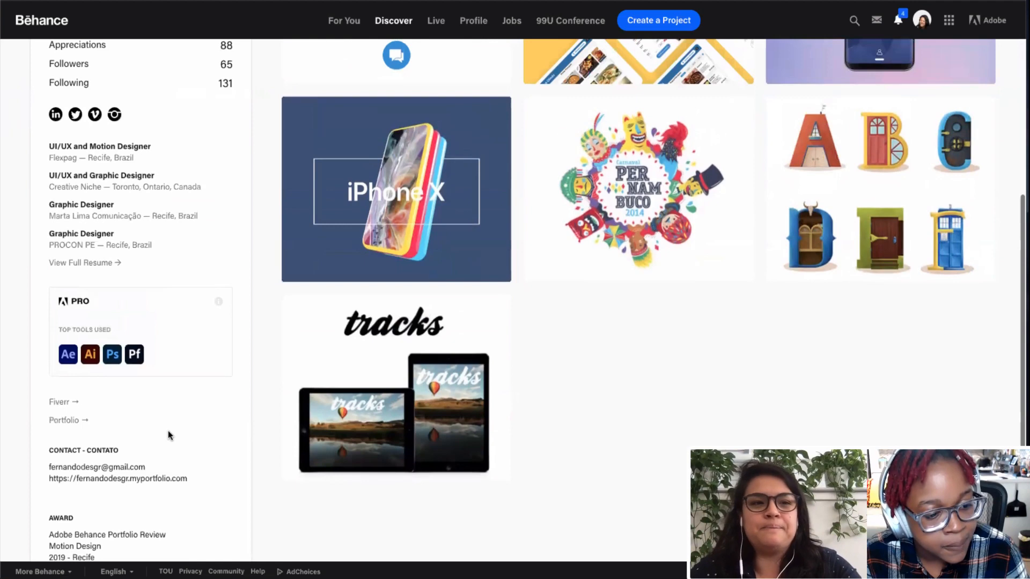
scroll(168, 434, up, 2)
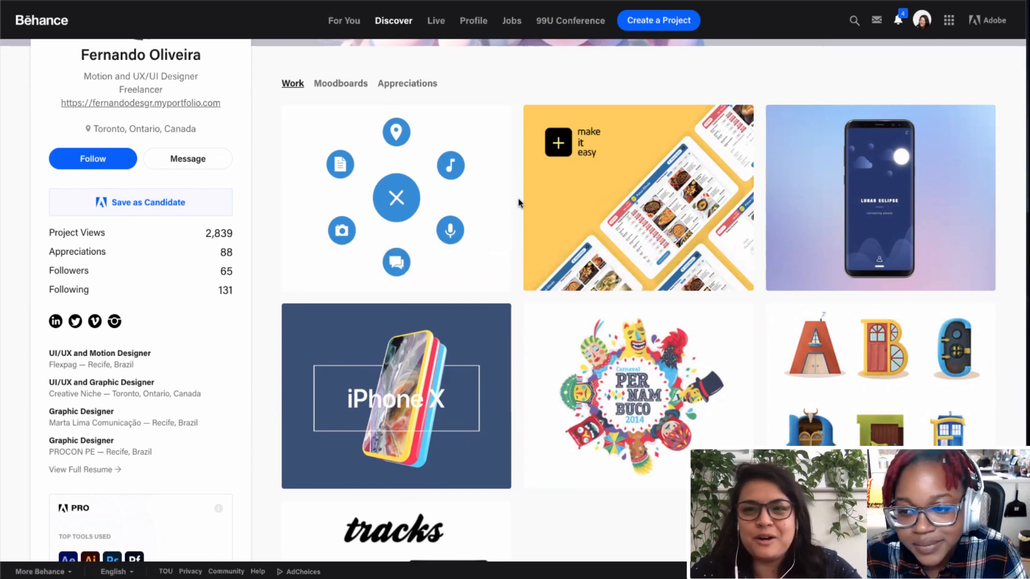
scroll(649, 219, up, 1)
scroll(649, 219, down, 1)
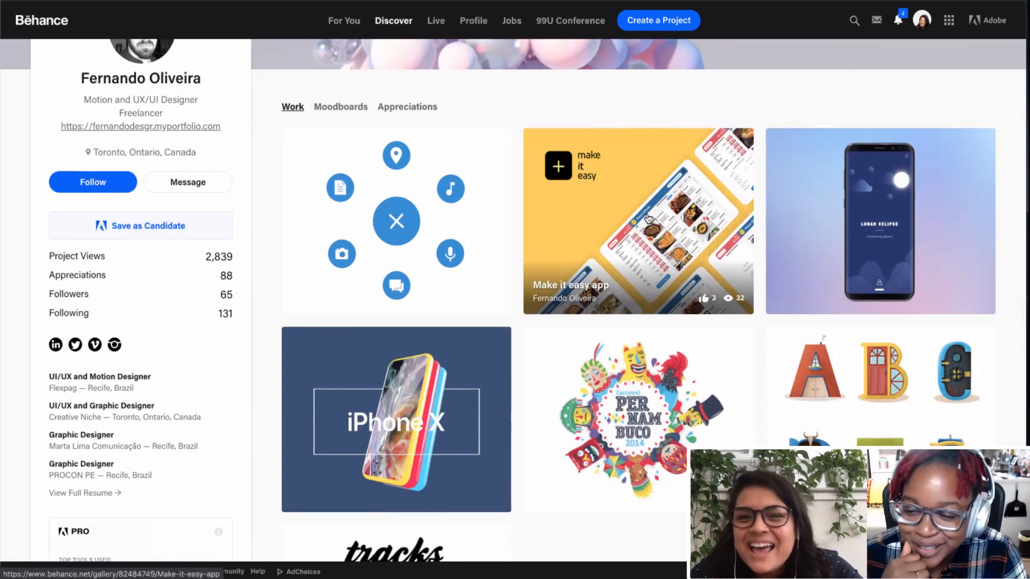
Step: Open the Portas Tipográficas project from the profile and start its letter-door animation video
scroll(648, 219, down, 2)
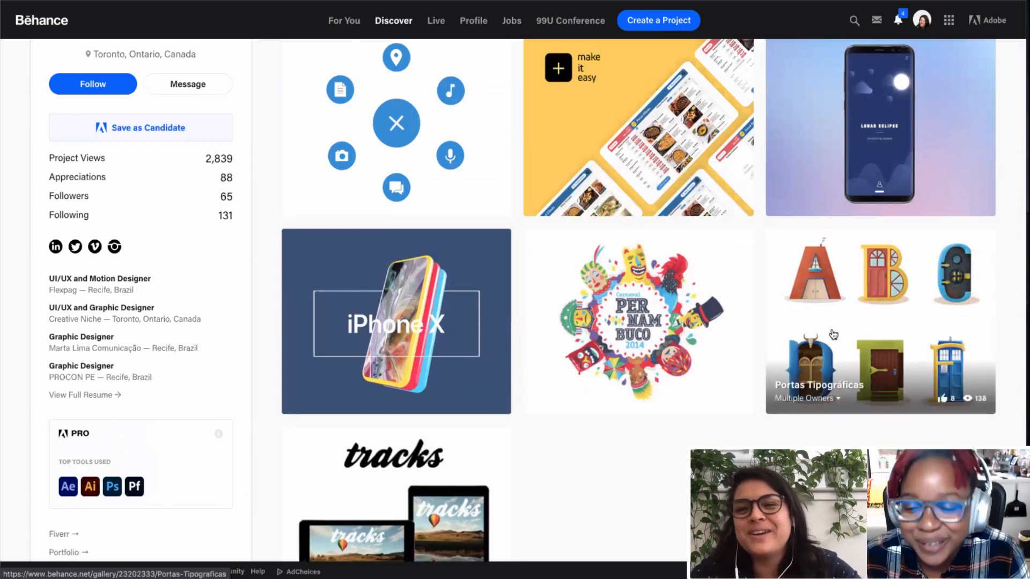
scroll(833, 334, up, 1)
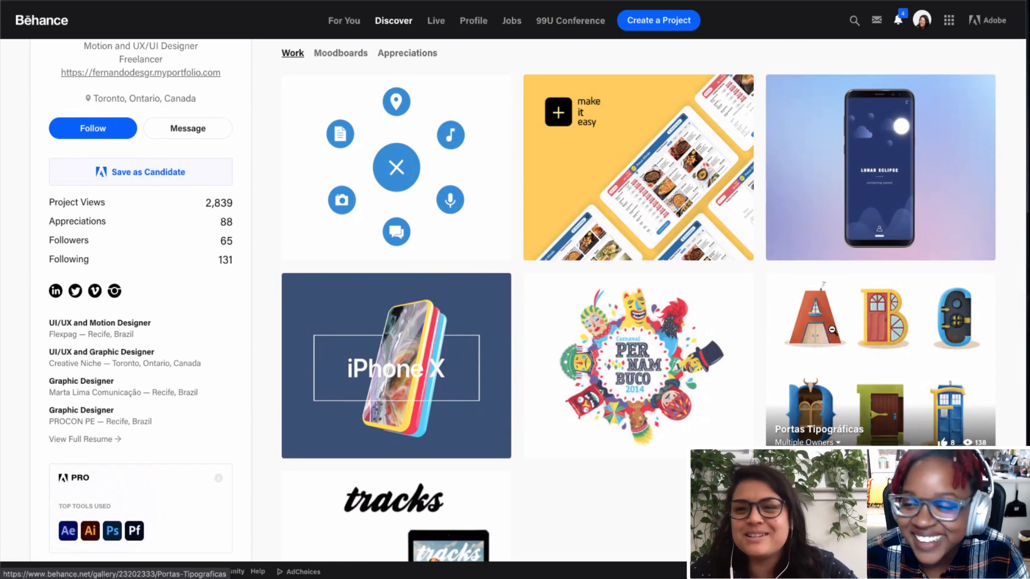
click(831, 330)
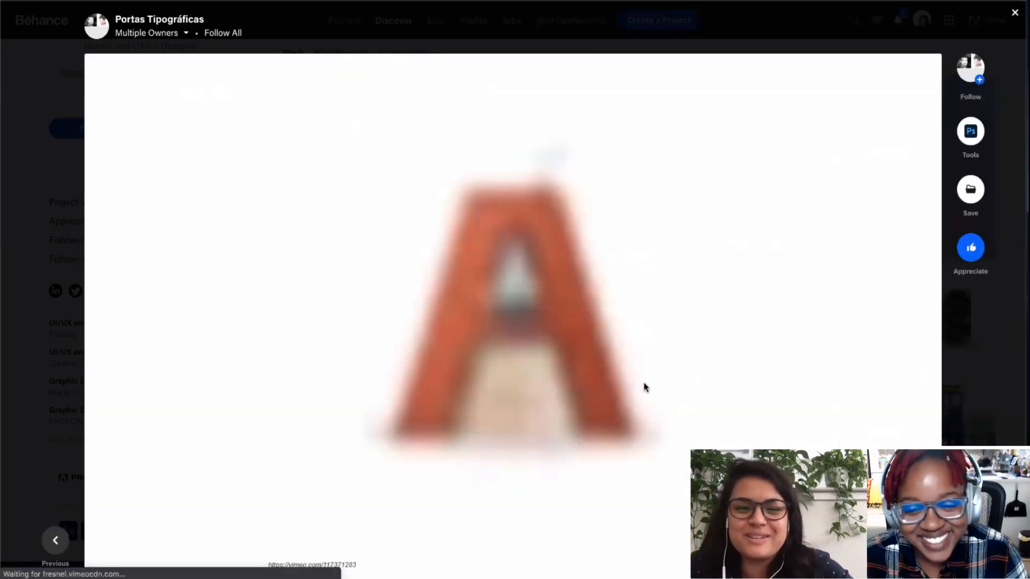
scroll(308, 478, down, 2)
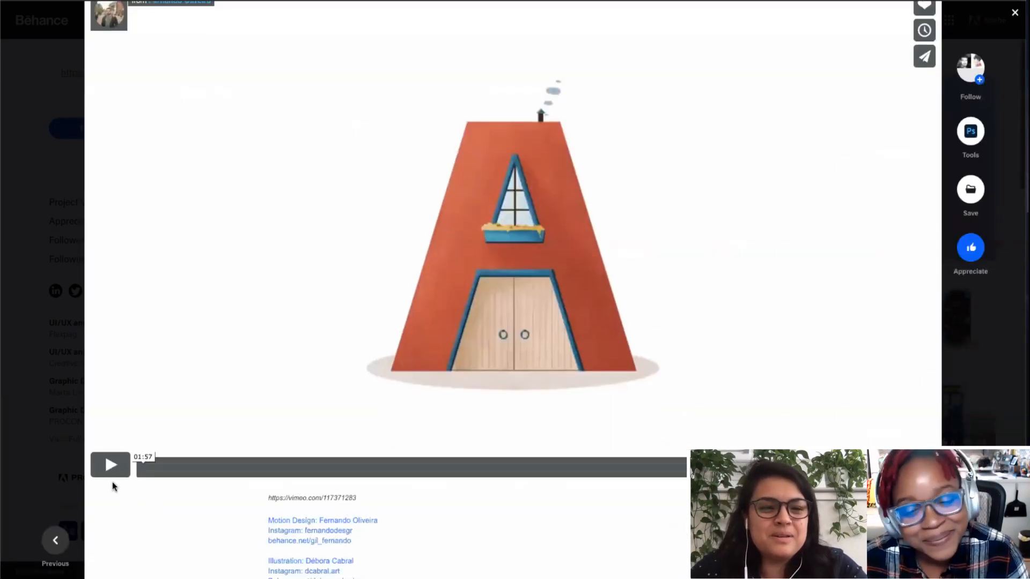
scroll(167, 520, down, 2)
scroll(166, 520, up, 3)
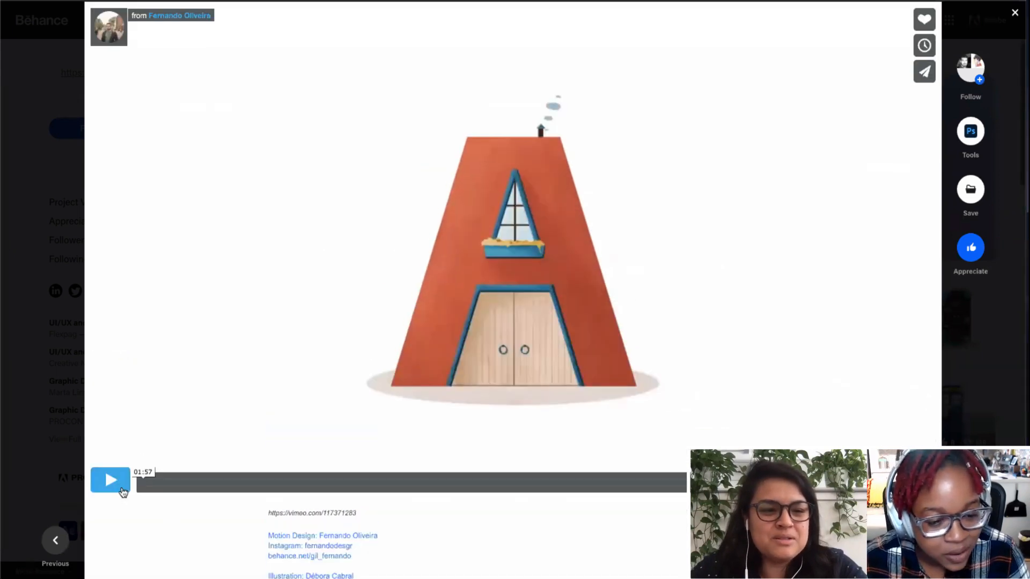
click(122, 489)
Step: Watch the Portas Tipográficas letter animations and view the credits, pause the video at 01:00, and close the project
scroll(122, 520, up, 1)
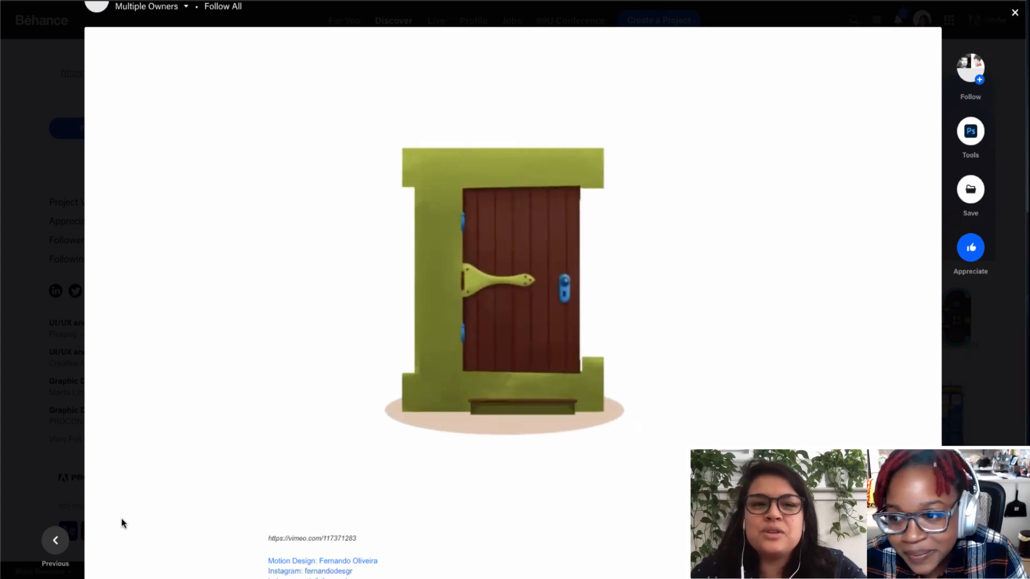
scroll(121, 518, down, 3)
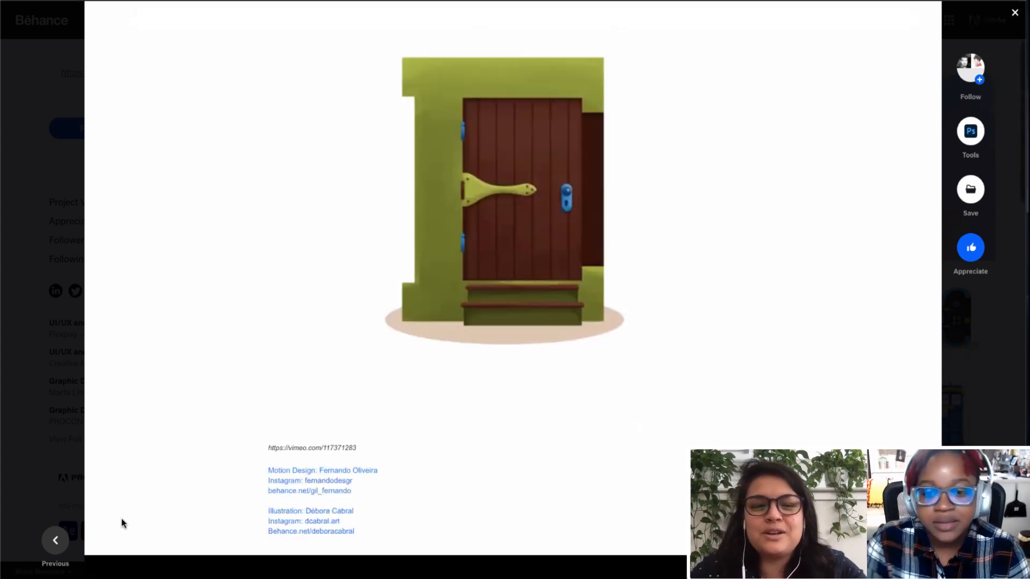
mouse_move(196, 374)
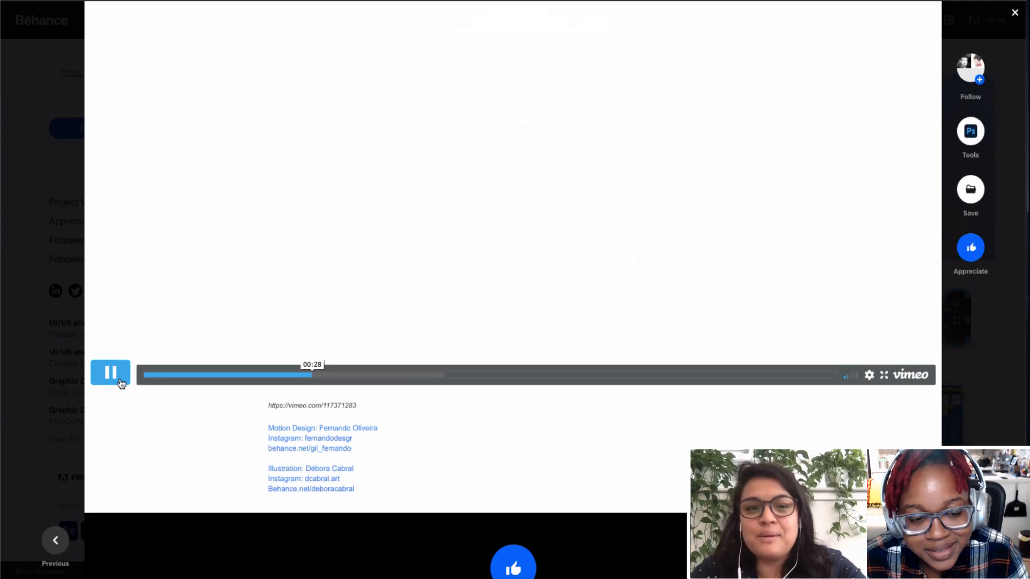
scroll(285, 464, up, 1)
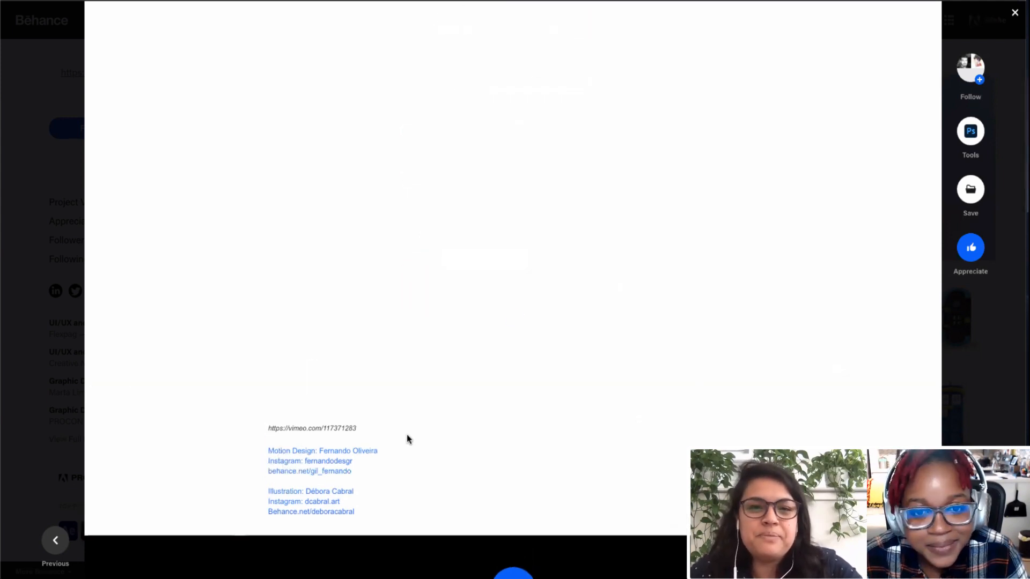
scroll(406, 437, up, 3)
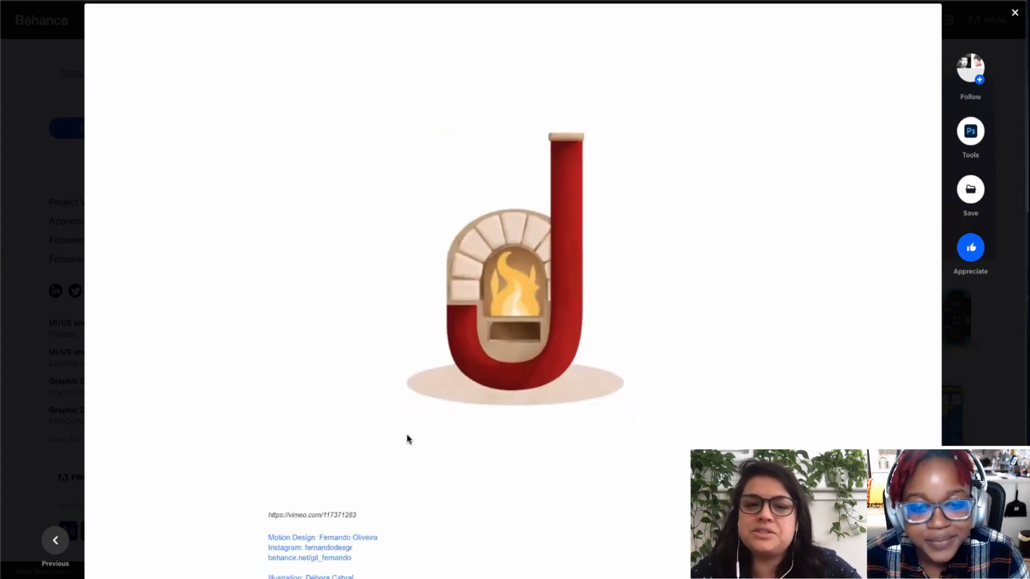
scroll(449, 530, down, 1)
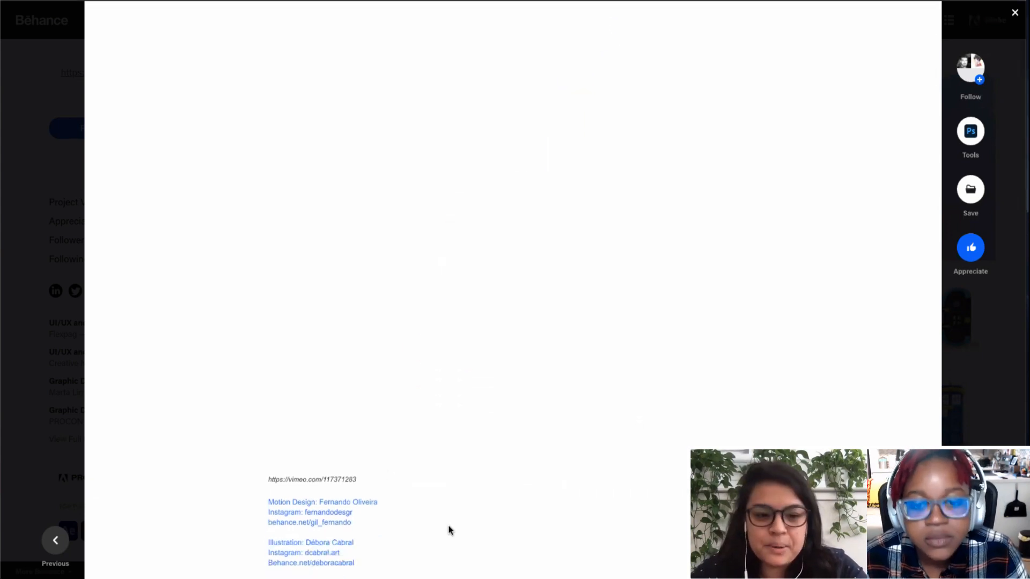
scroll(449, 530, down, 1)
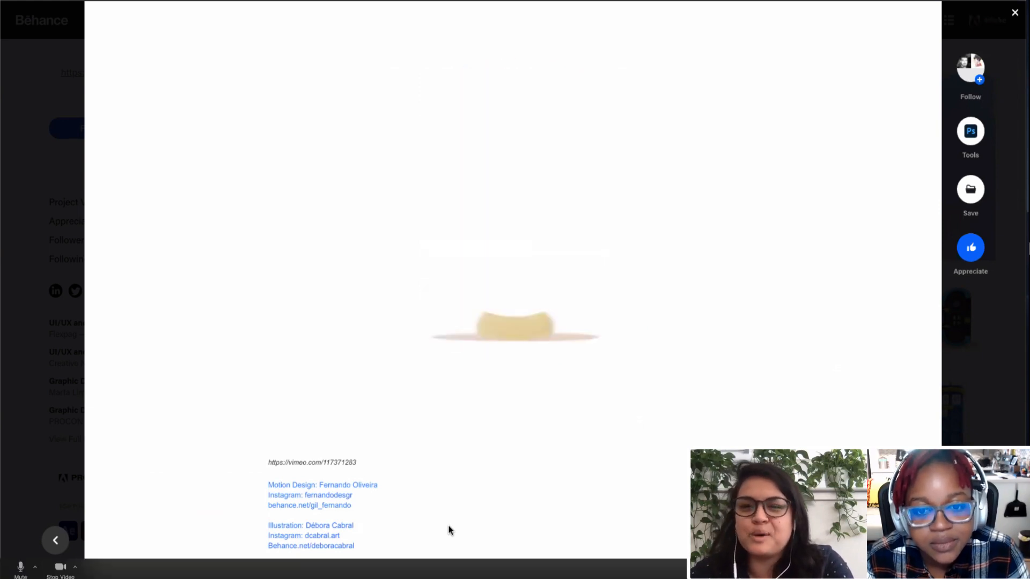
mouse_move(175, 428)
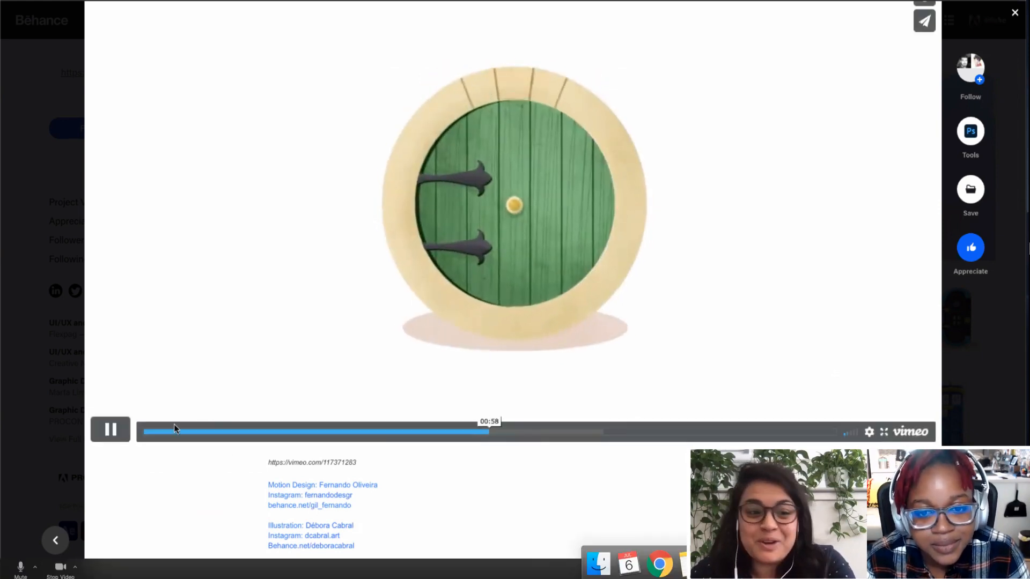
click(114, 438)
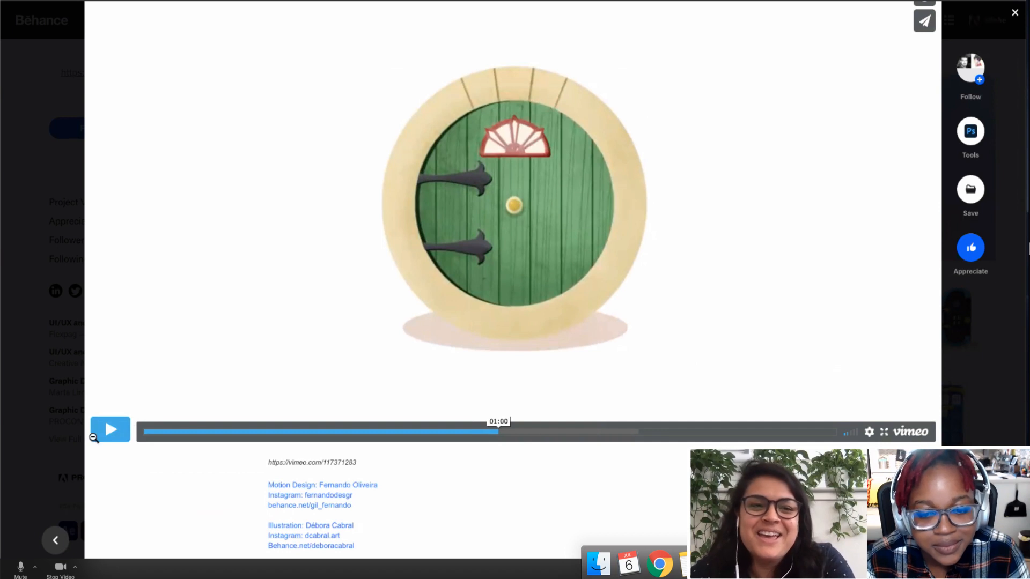
click(75, 434)
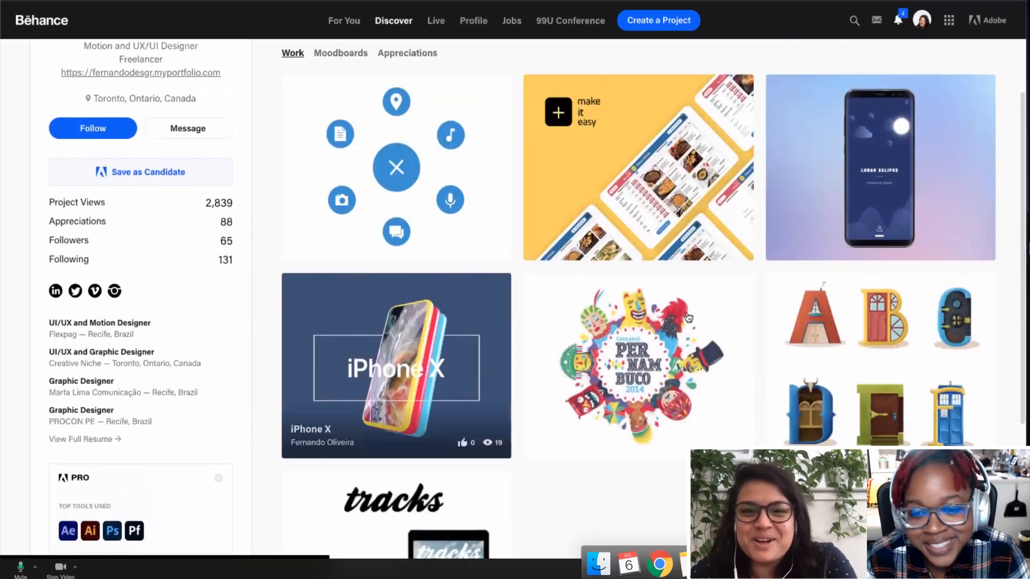
Step: Open the Lunar Eclipse - UX Motion Design project from the profile and watch its phone app video to the end
scroll(748, 350, up, 2)
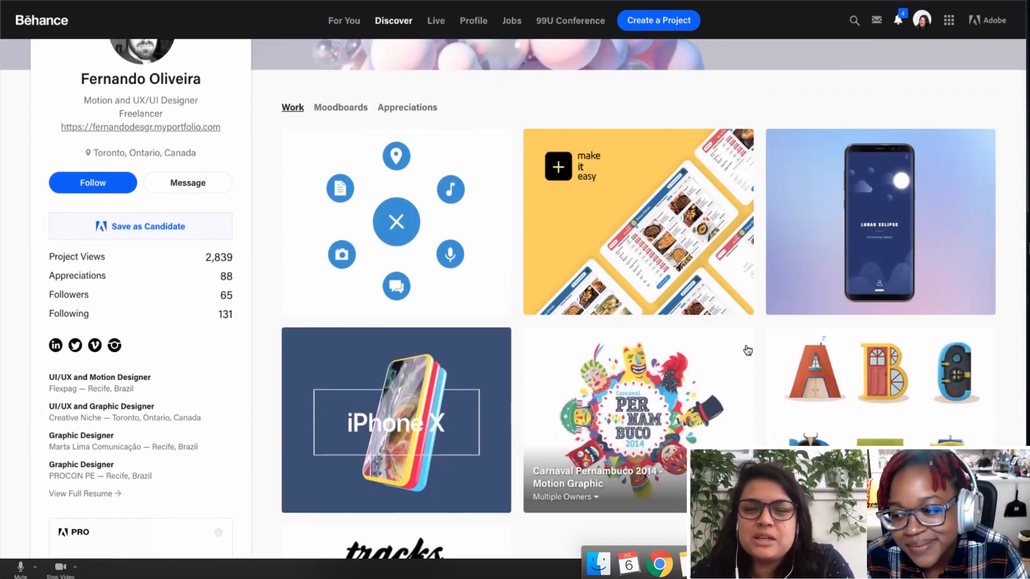
click(896, 235)
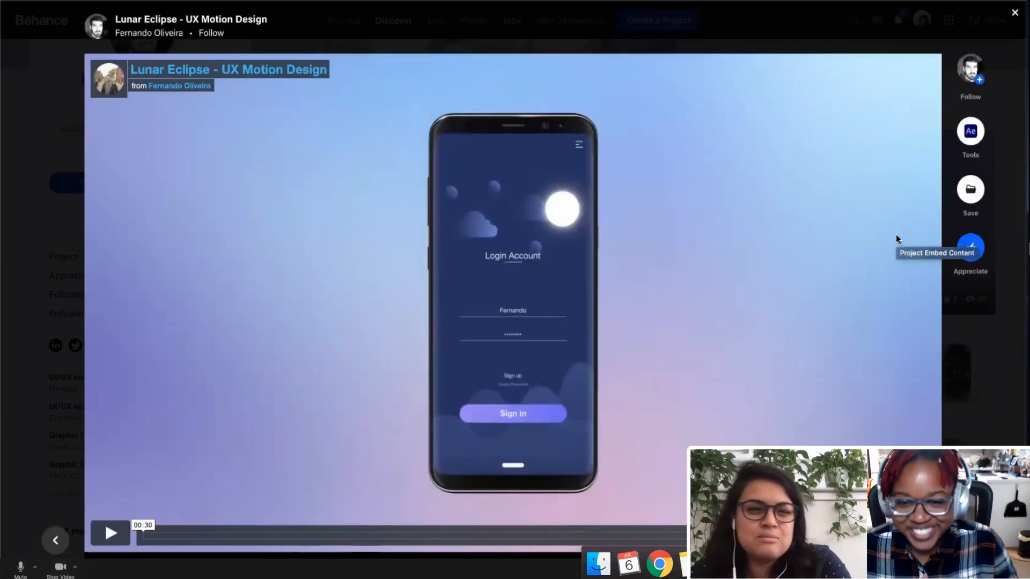
click(110, 532)
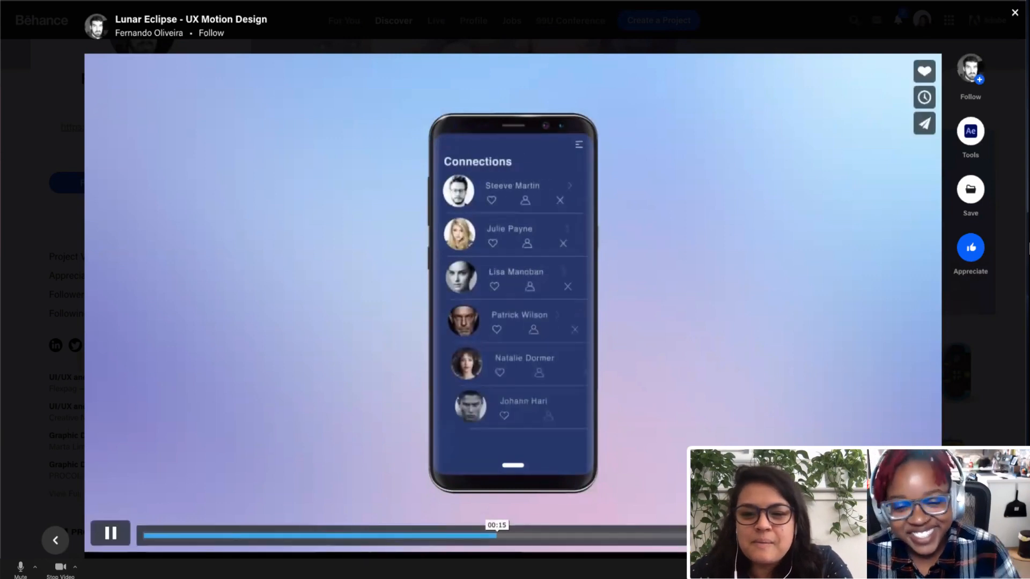
click(21, 569)
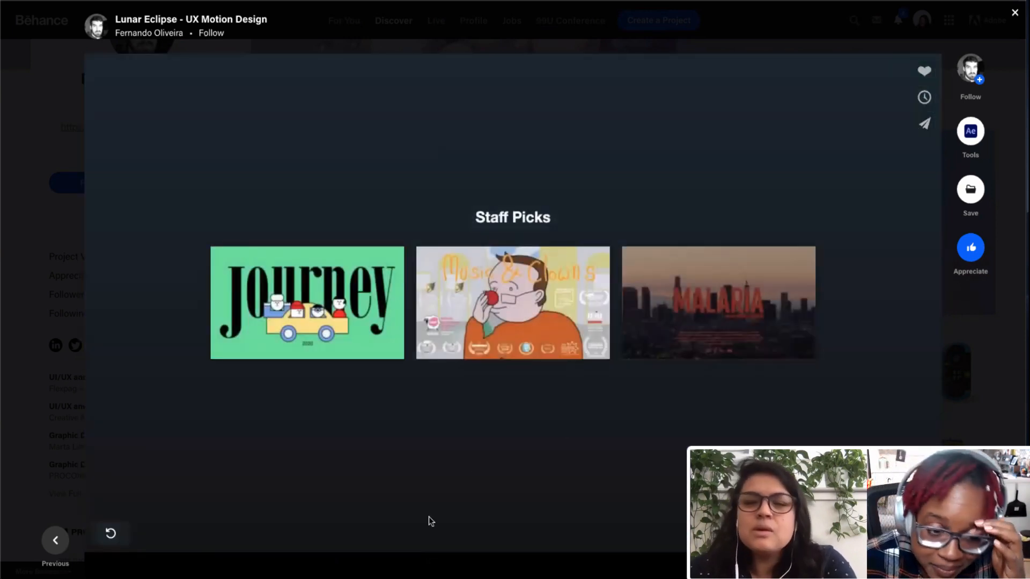
Step: Replay the Lunar Eclipse video, pause at the Connections list, step back to the sign-in transition at 00:12, and resume playback
click(111, 534)
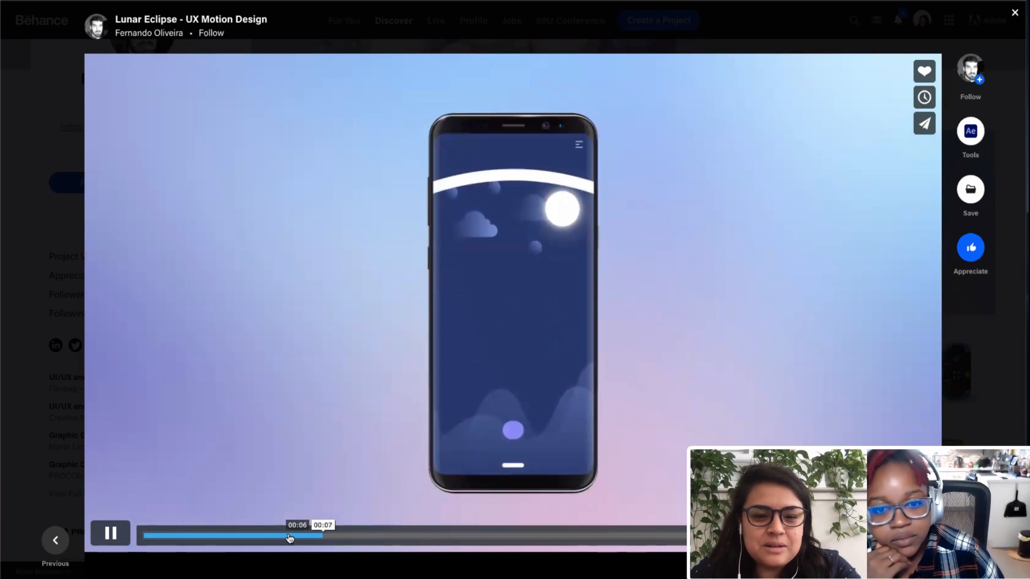
drag(288, 537, 268, 538)
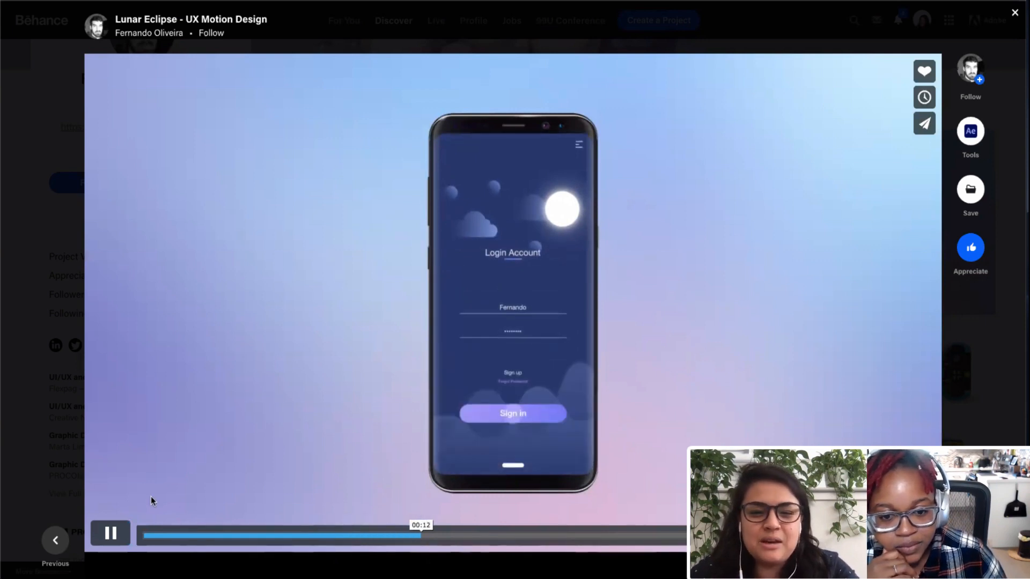
click(99, 543)
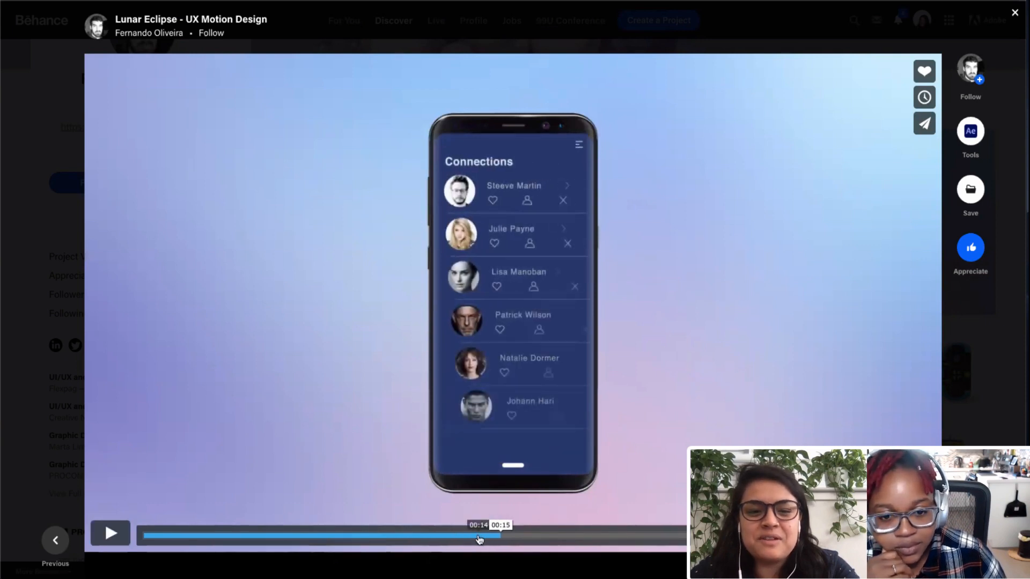
click(478, 540)
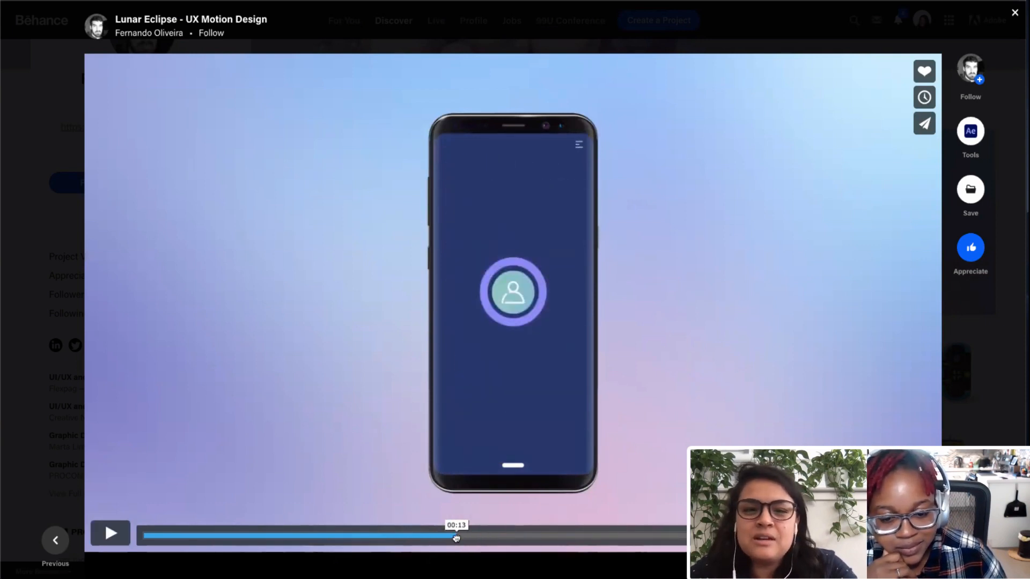
click(436, 538)
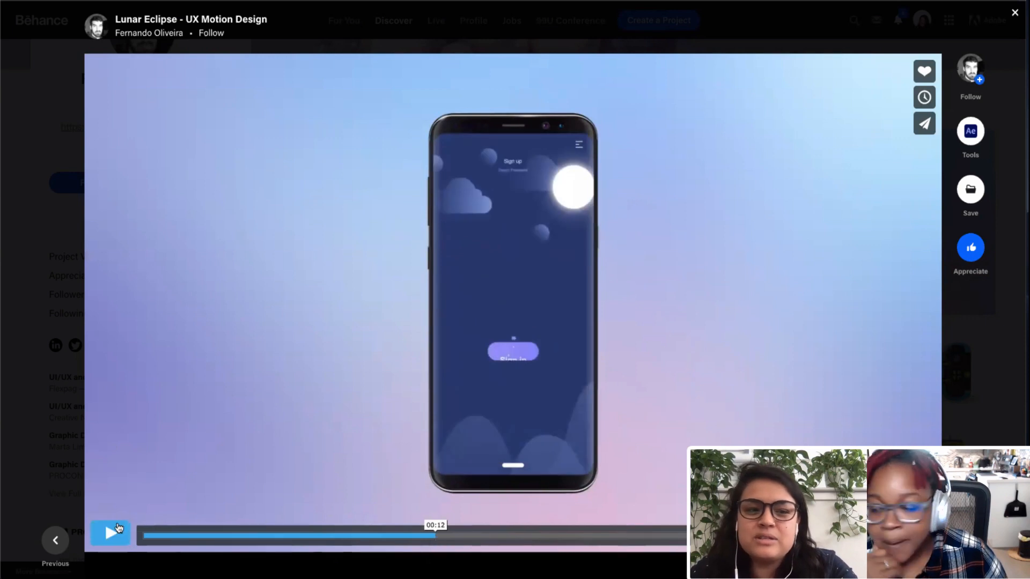
click(111, 532)
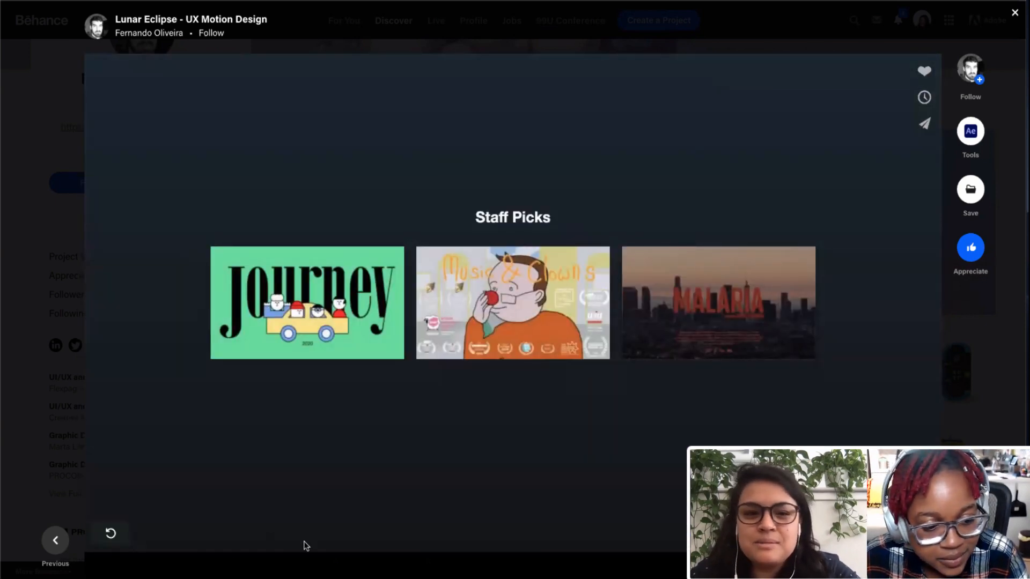
Step: Replay the Lunar Eclipse video again, pause at 00:14, and rewind to rewatch the transition from the login screen
click(110, 535)
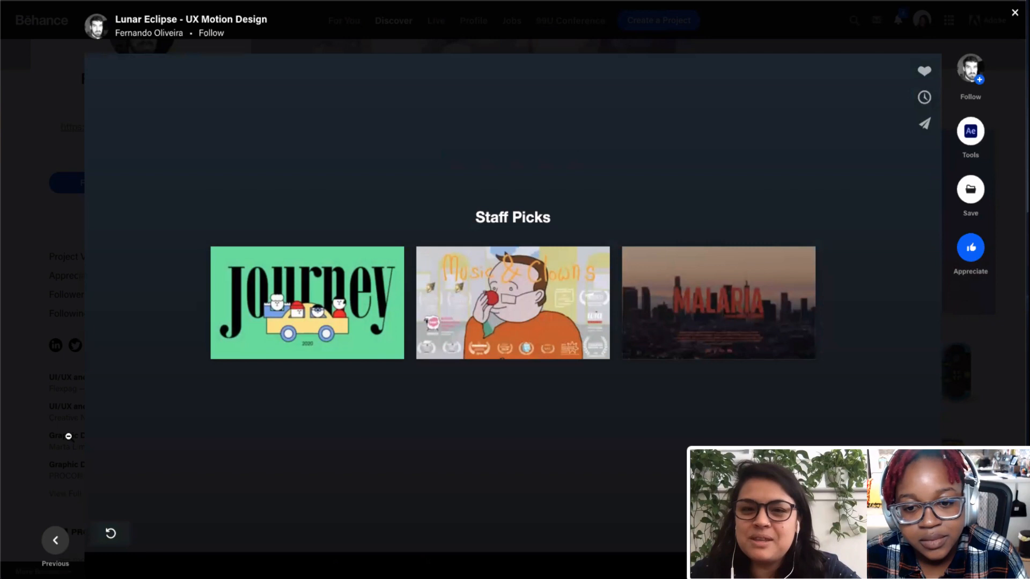
click(111, 533)
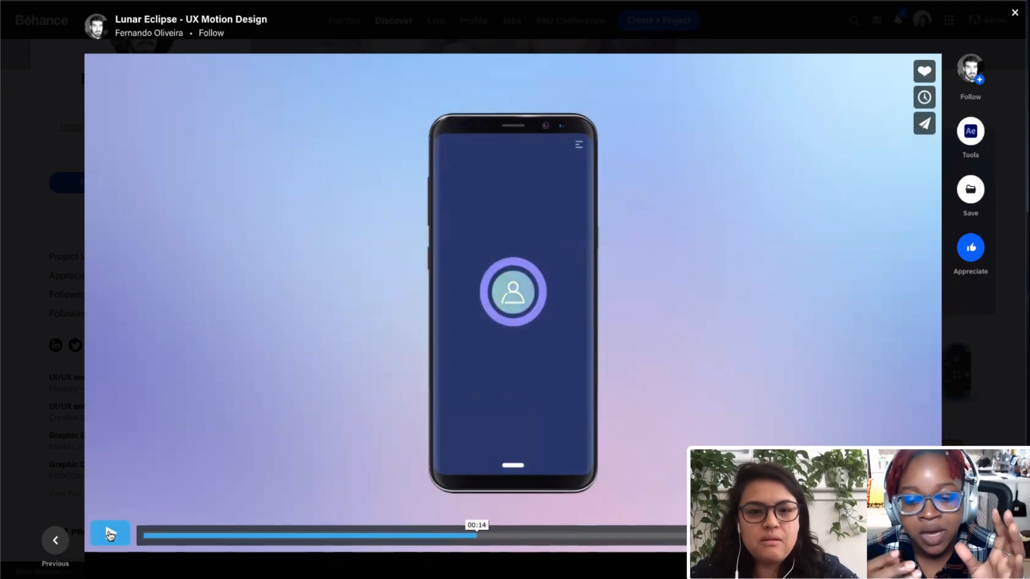
click(109, 534)
drag(447, 535, 408, 534)
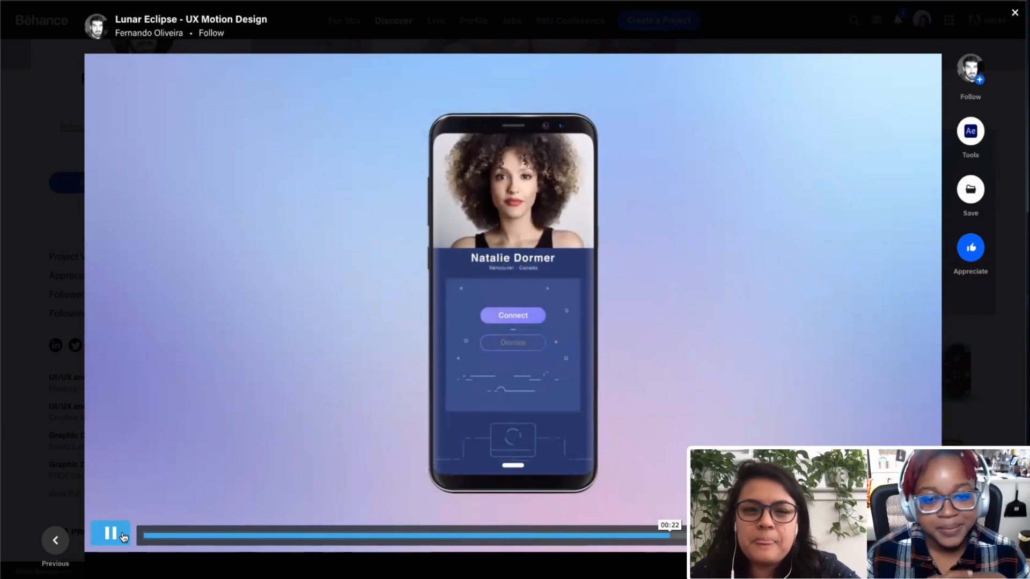
Step: Rewatch the John Grace menu at 00:19 and the Favorites list at 00:17 in the Lunar Eclipse video, and close the project
click(595, 537)
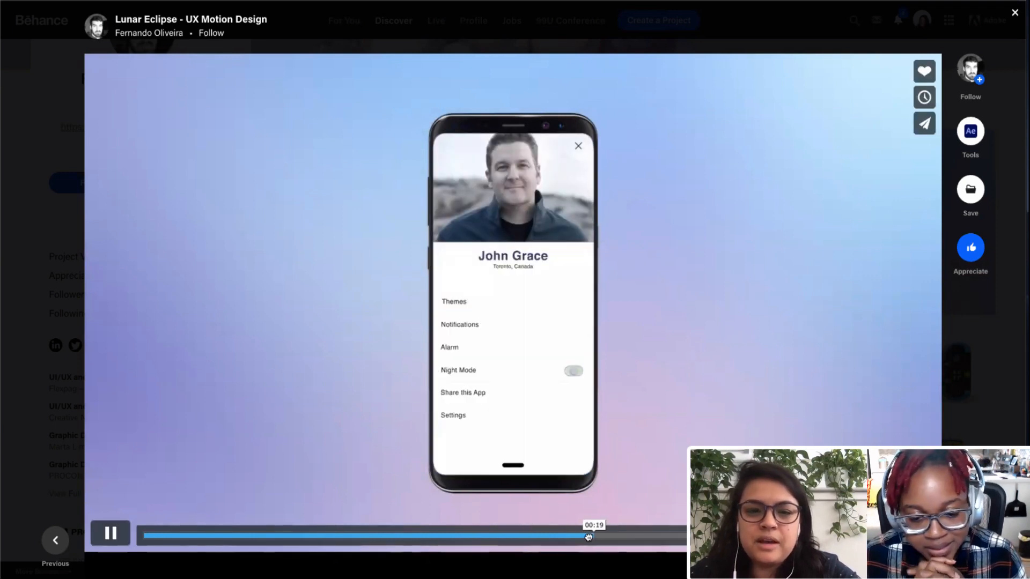
click(531, 539)
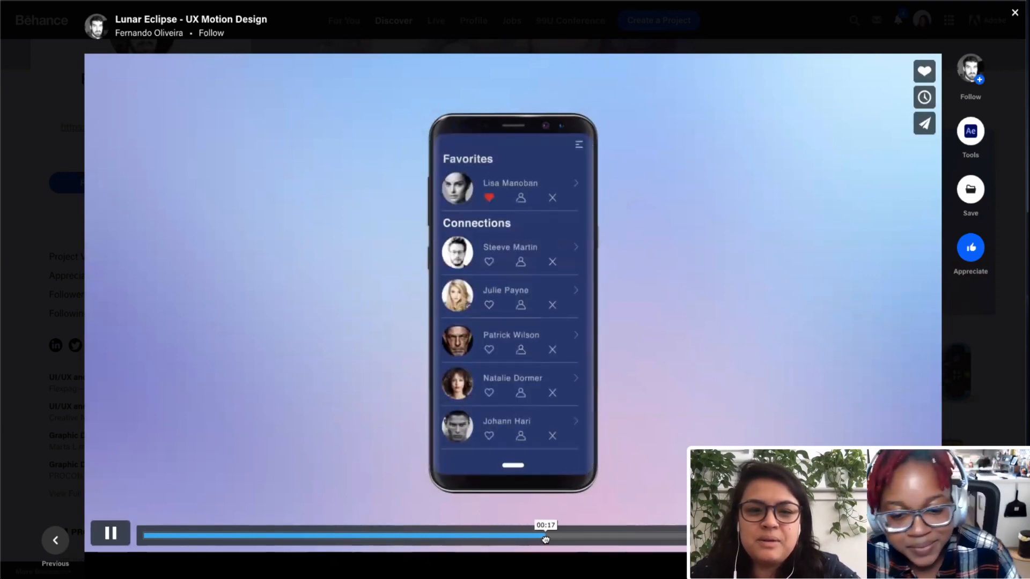
drag(549, 539, 565, 539)
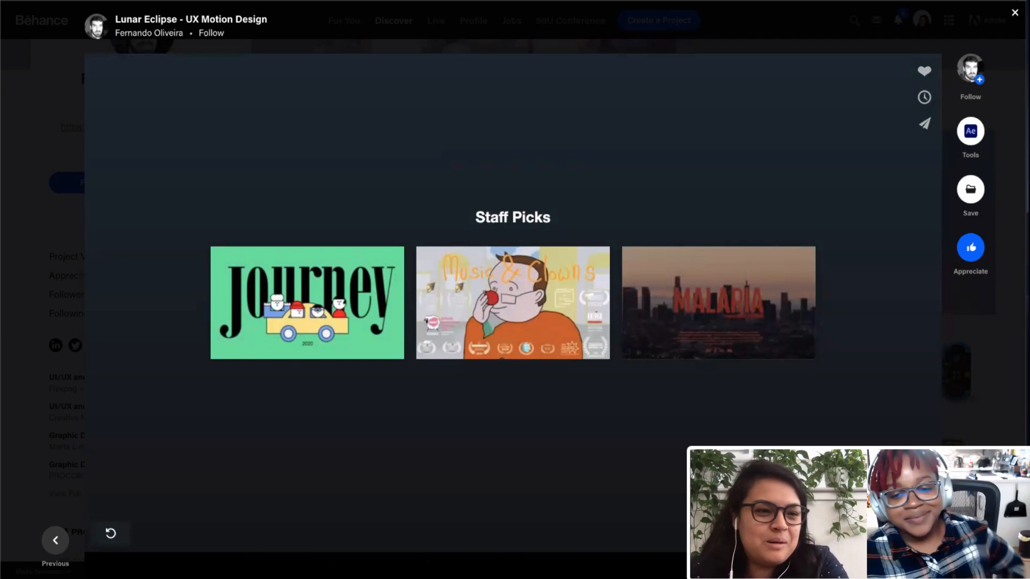
click(29, 389)
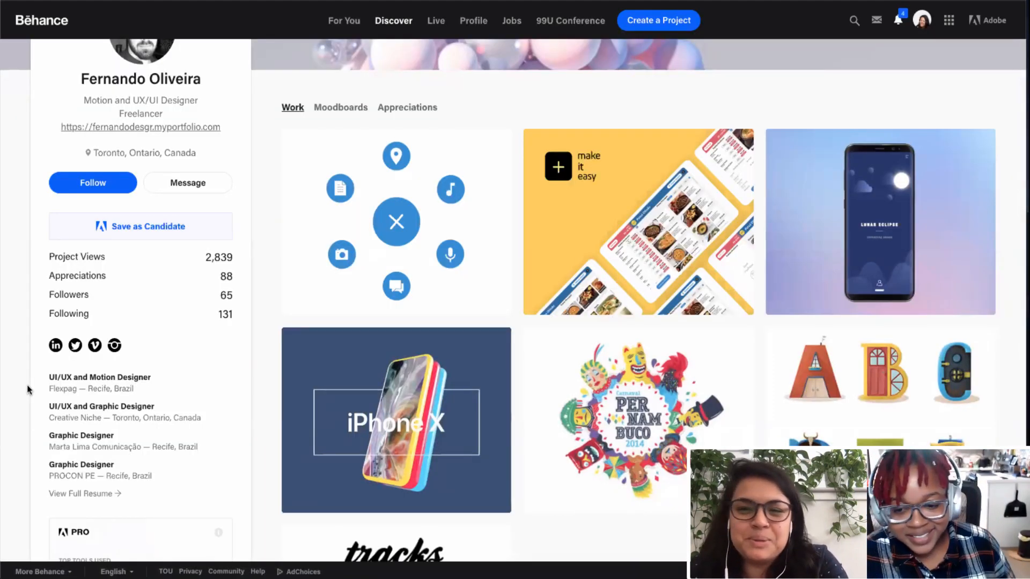
Step: Open the Make it easy app project from the profile and look through its Patuá Olinda tablet screens to the end
click(669, 217)
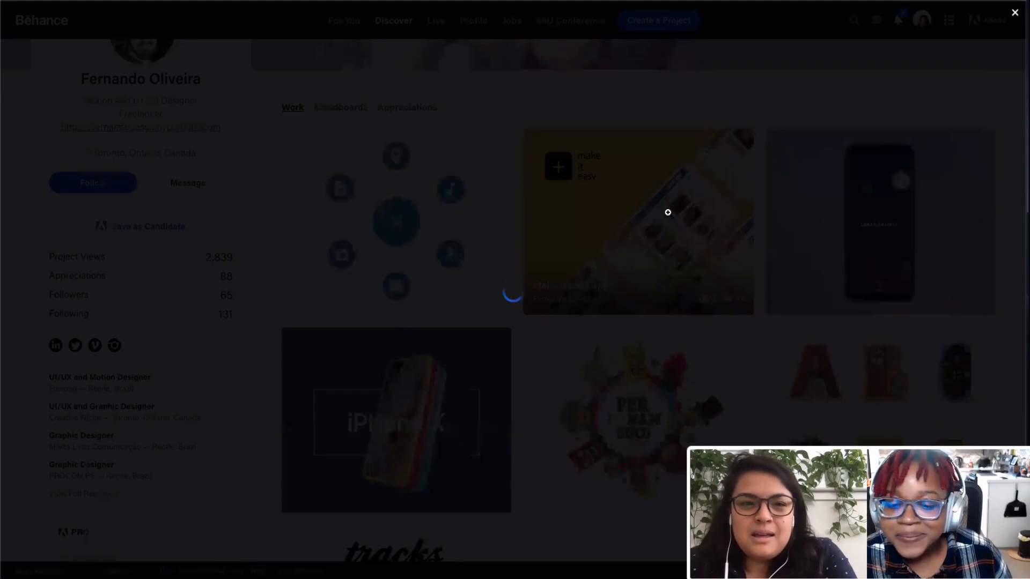
scroll(589, 379, down, 4)
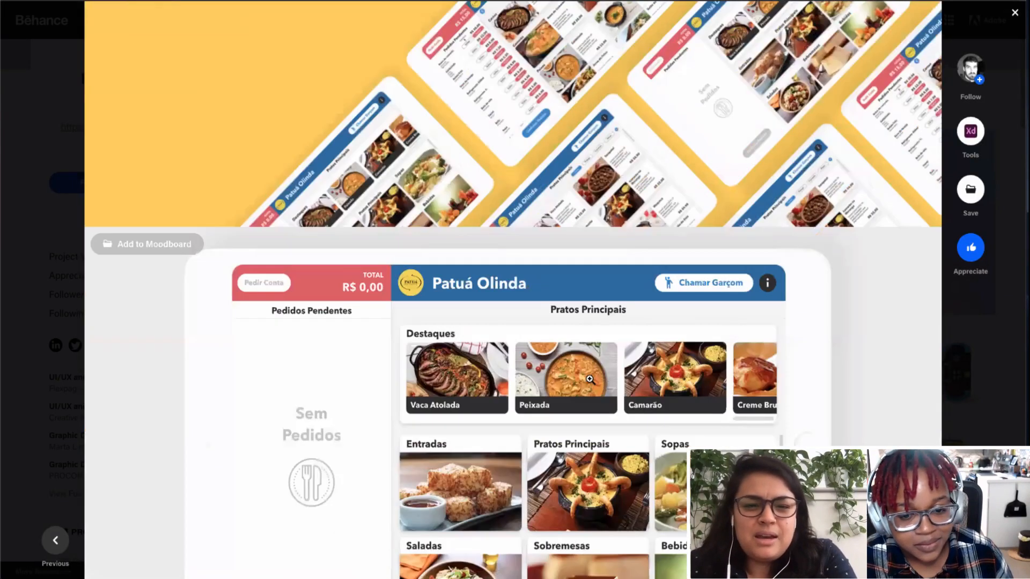
scroll(589, 379, down, 7)
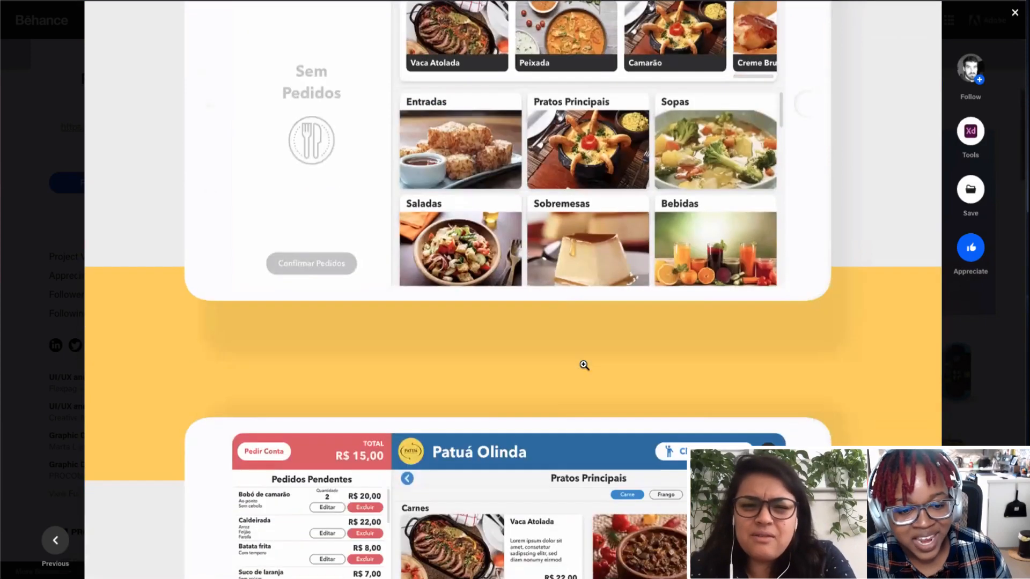
scroll(584, 365, down, 7)
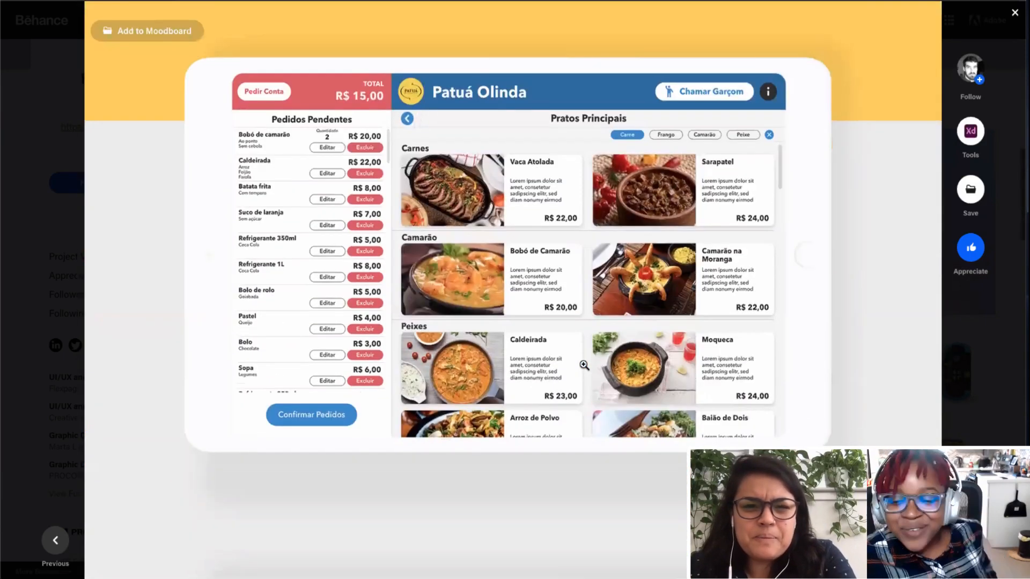
scroll(585, 365, down, 6)
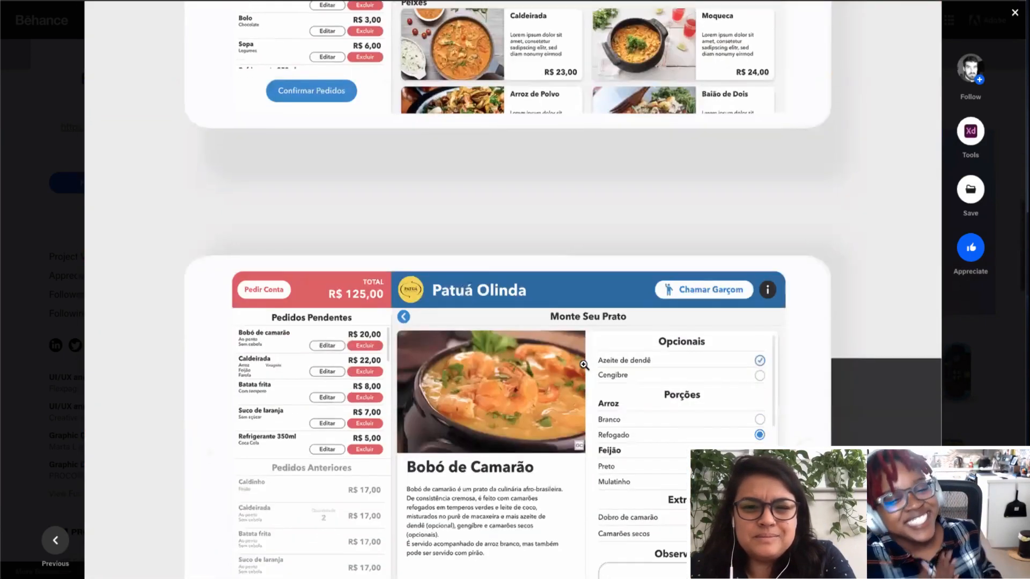
scroll(584, 365, down, 3)
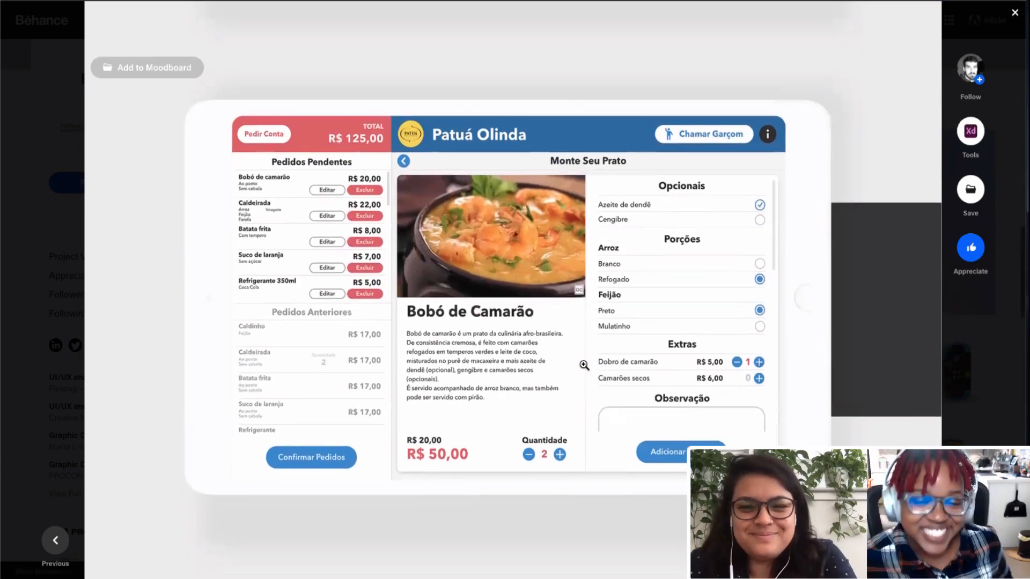
scroll(584, 365, down, 7)
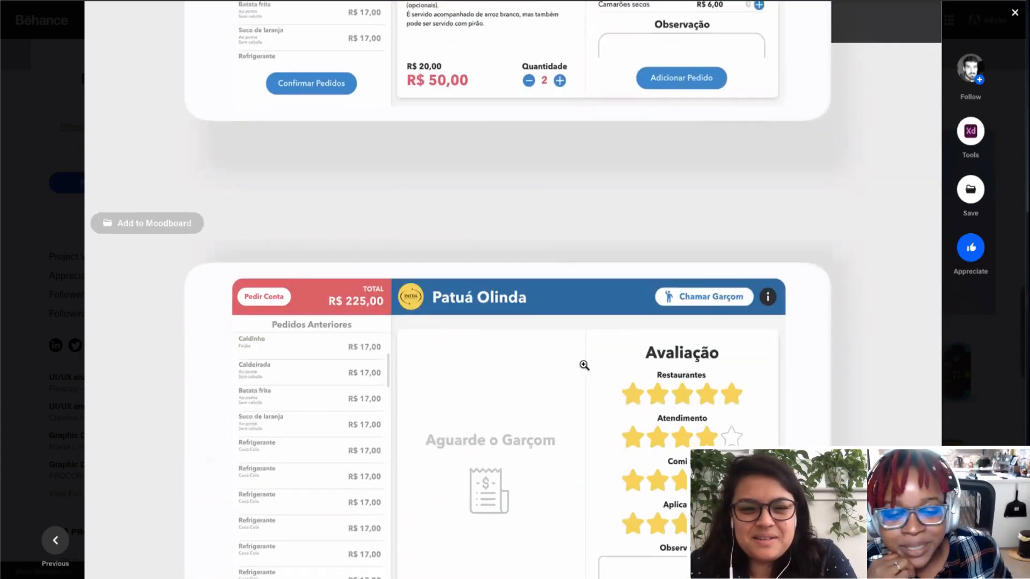
scroll(584, 366, down, 12)
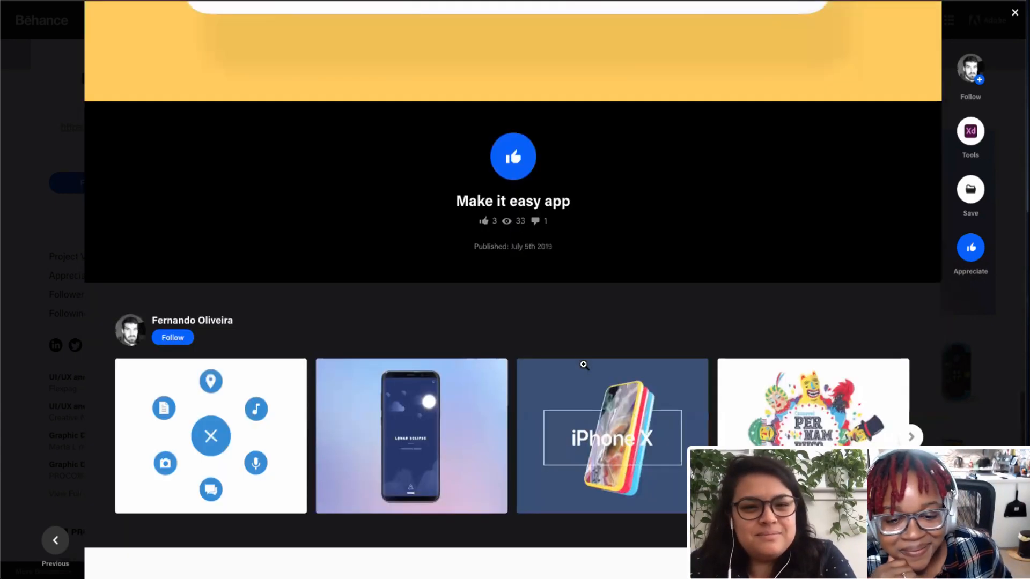
Step: Return to the project's start and examine the menu, Pratos Principais, Monte Seu Prato and Avaliação screens again in order
scroll(584, 366, up, 15)
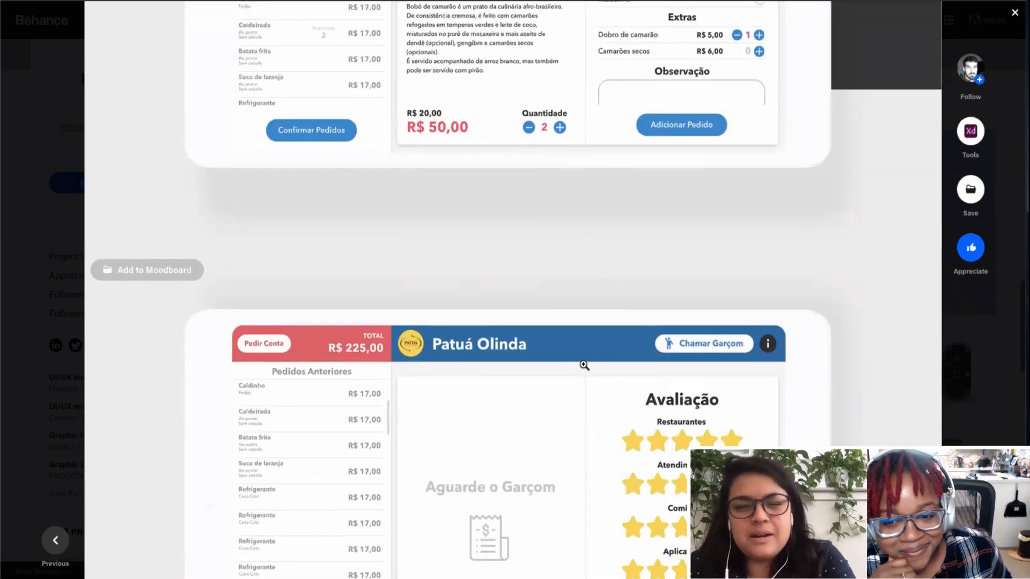
scroll(584, 365, up, 16)
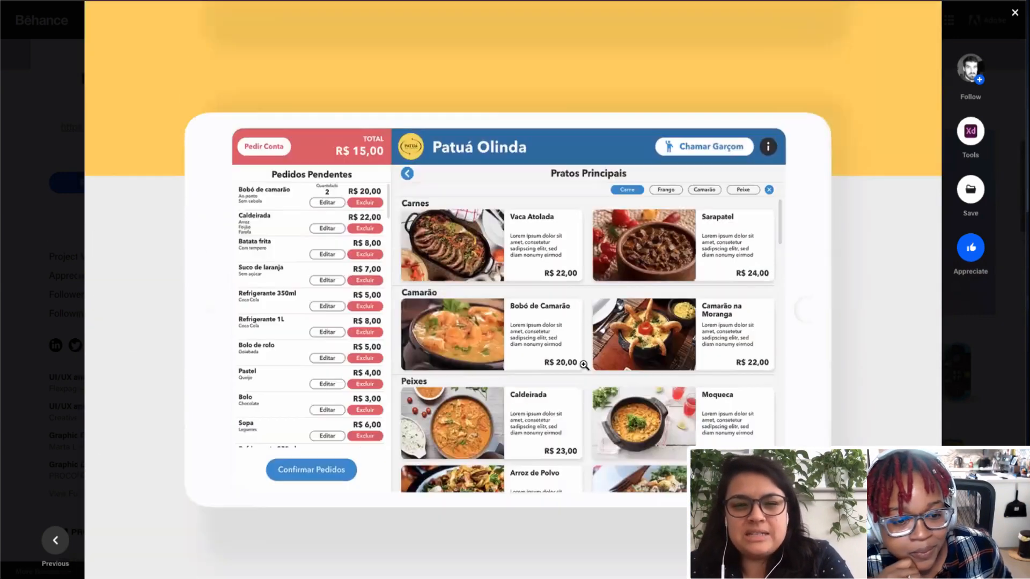
scroll(584, 366, up, 11)
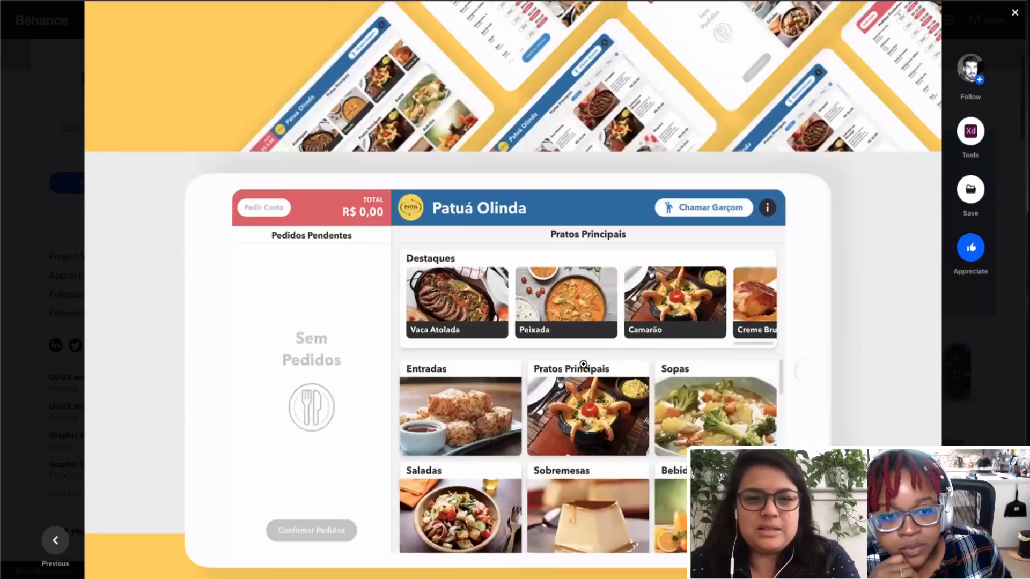
scroll(583, 364, up, 2)
scroll(584, 365, down, 7)
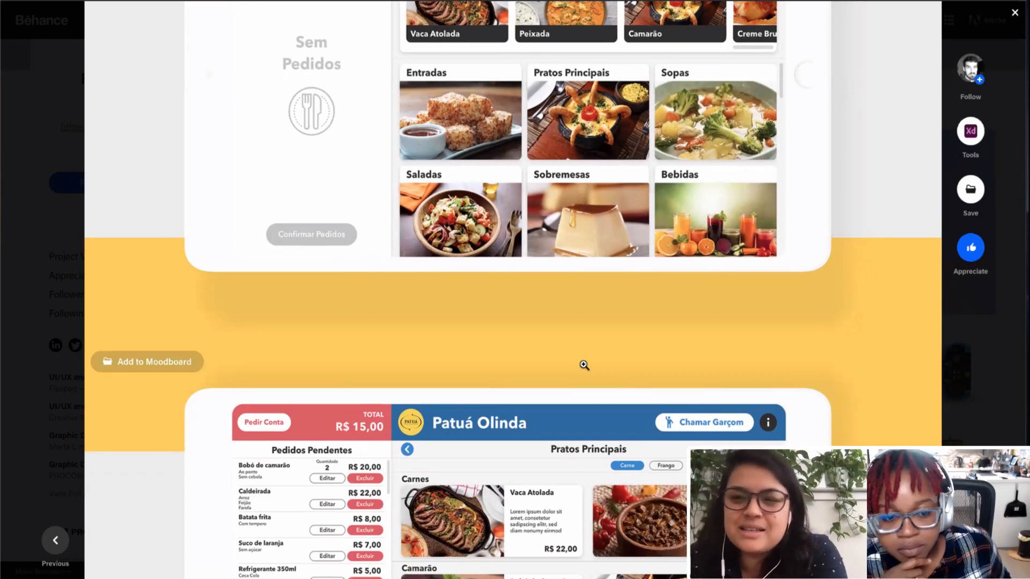
scroll(584, 365, down, 4)
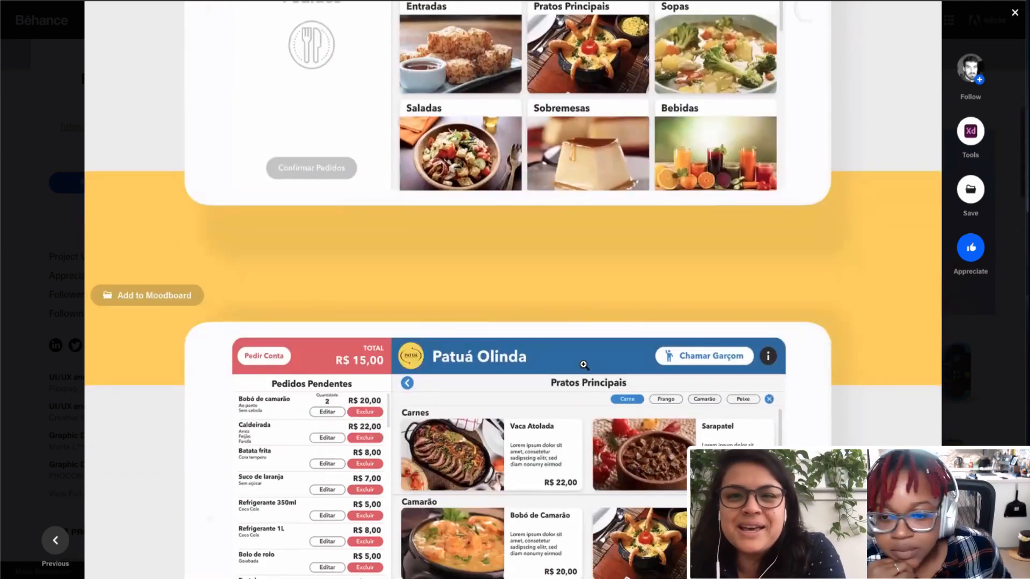
scroll(584, 365, down, 6)
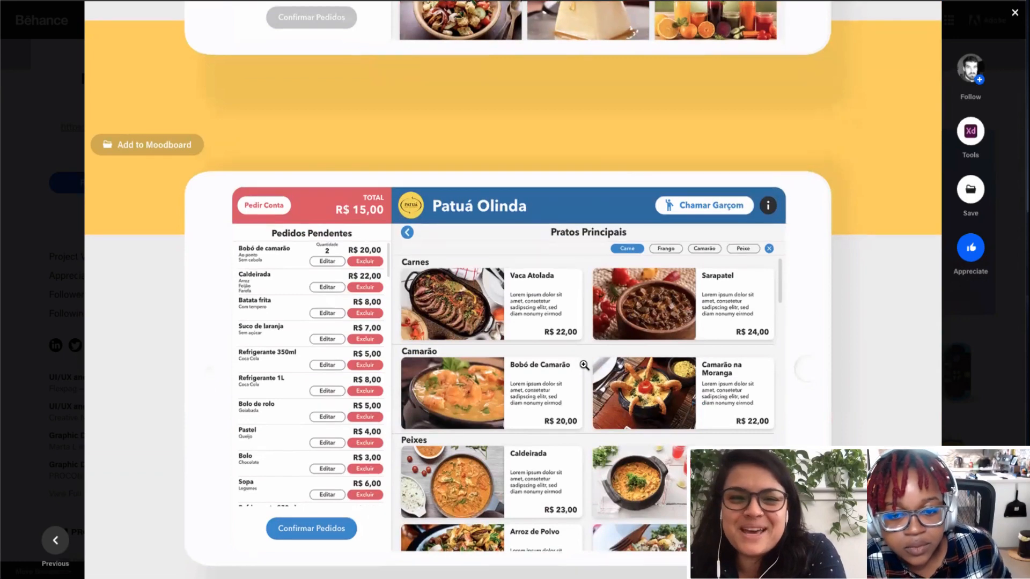
scroll(584, 365, down, 1)
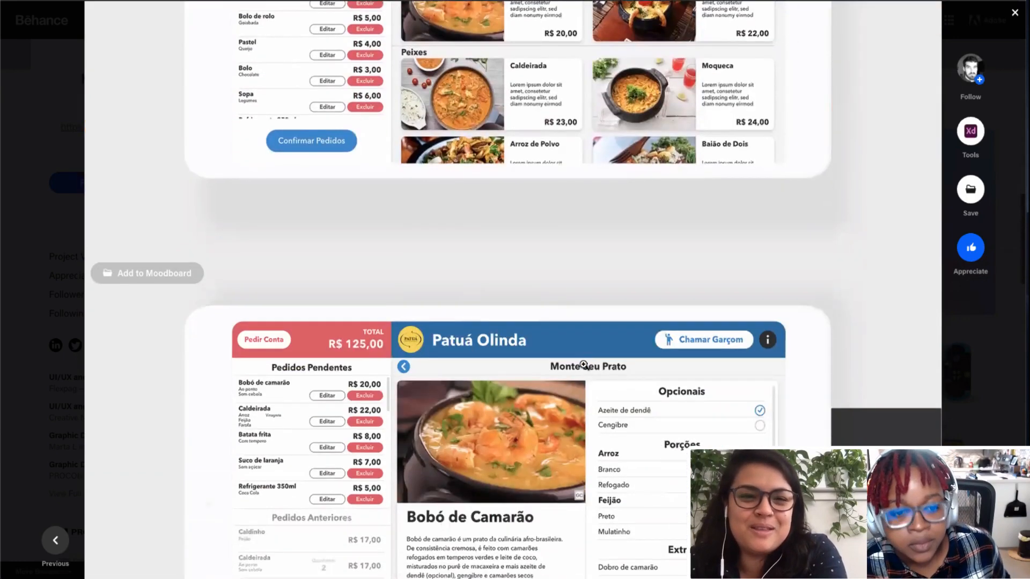
scroll(584, 365, down, 2)
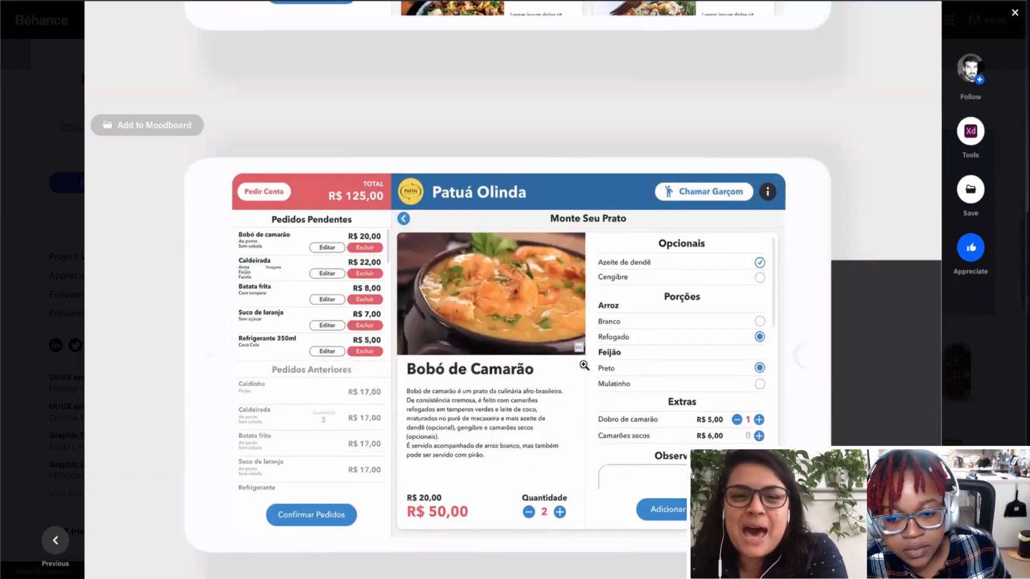
scroll(584, 365, down, 5)
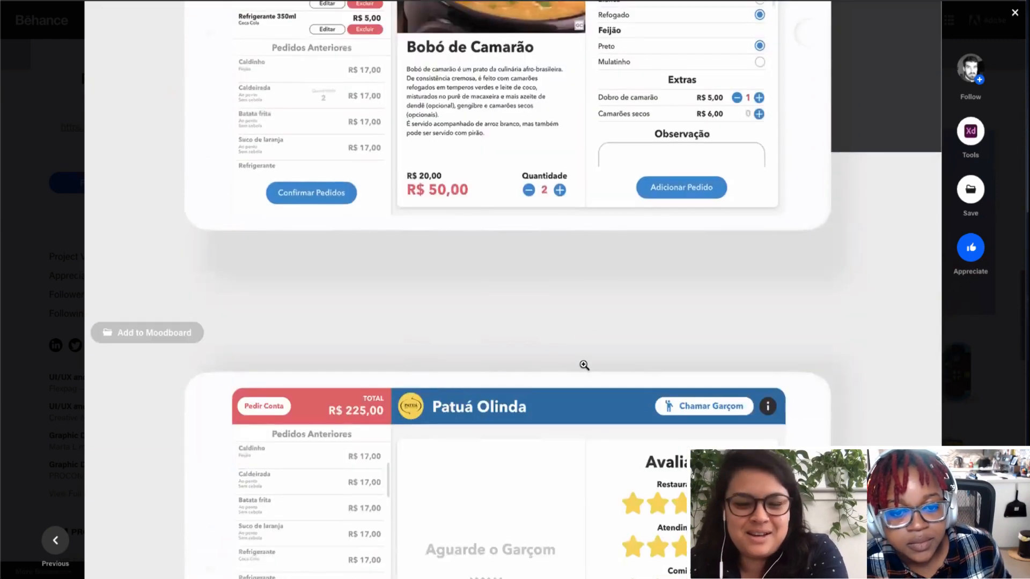
scroll(584, 365, down, 3)
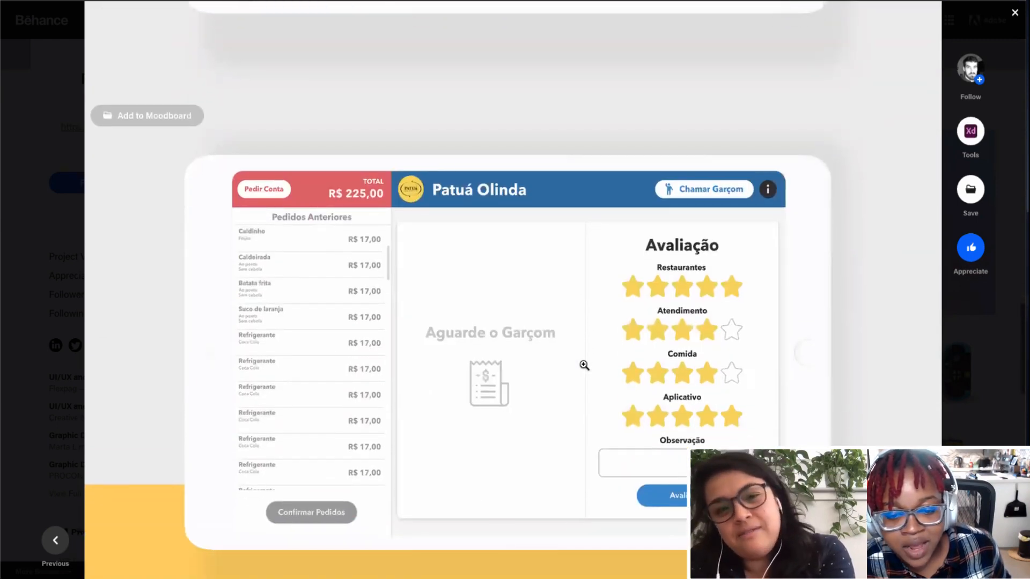
scroll(584, 365, down, 5)
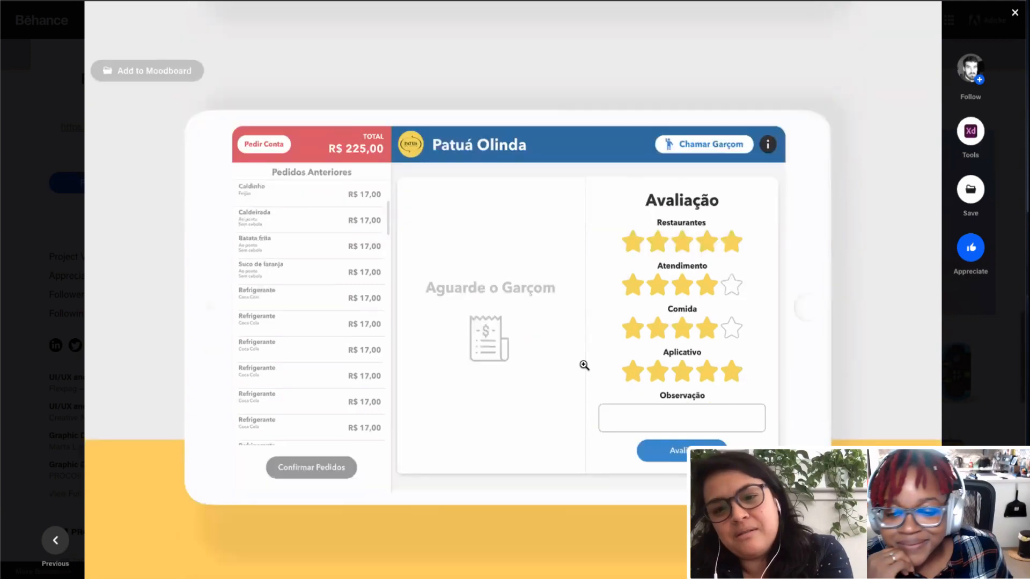
Step: Review the Make it easy app screens back up to the cover image and close the project
scroll(584, 365, up, 6)
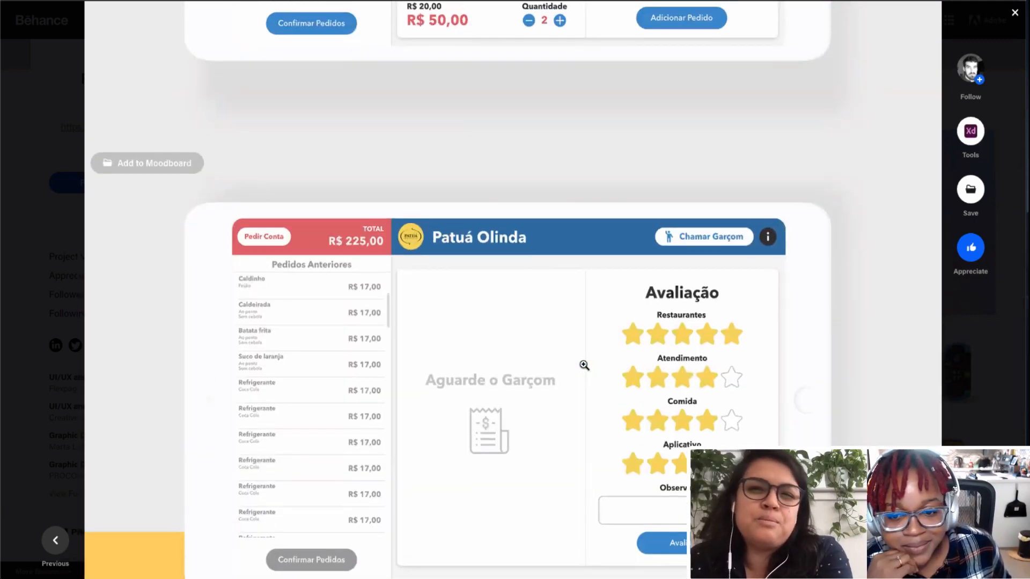
scroll(584, 365, up, 8)
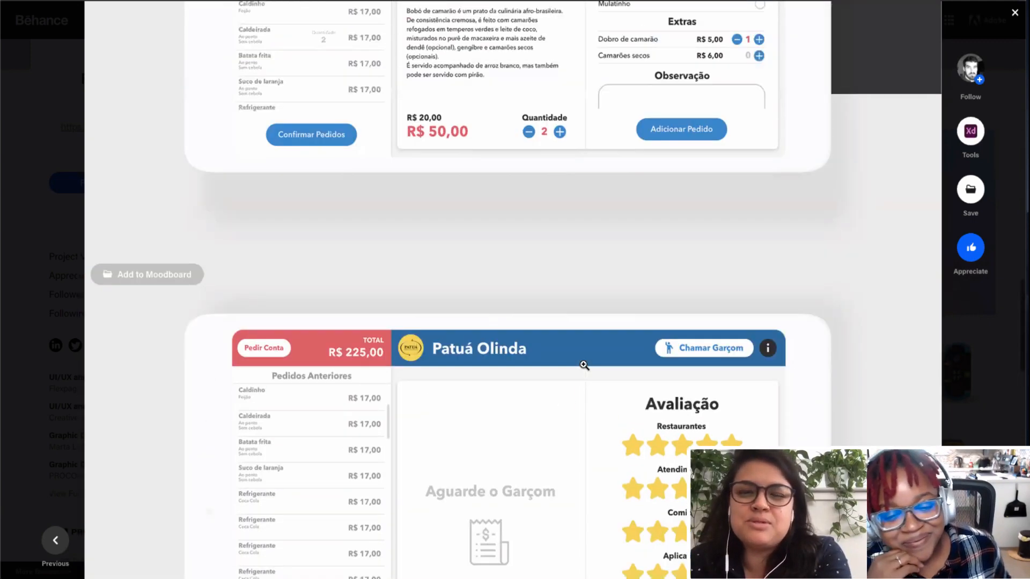
scroll(584, 365, up, 12)
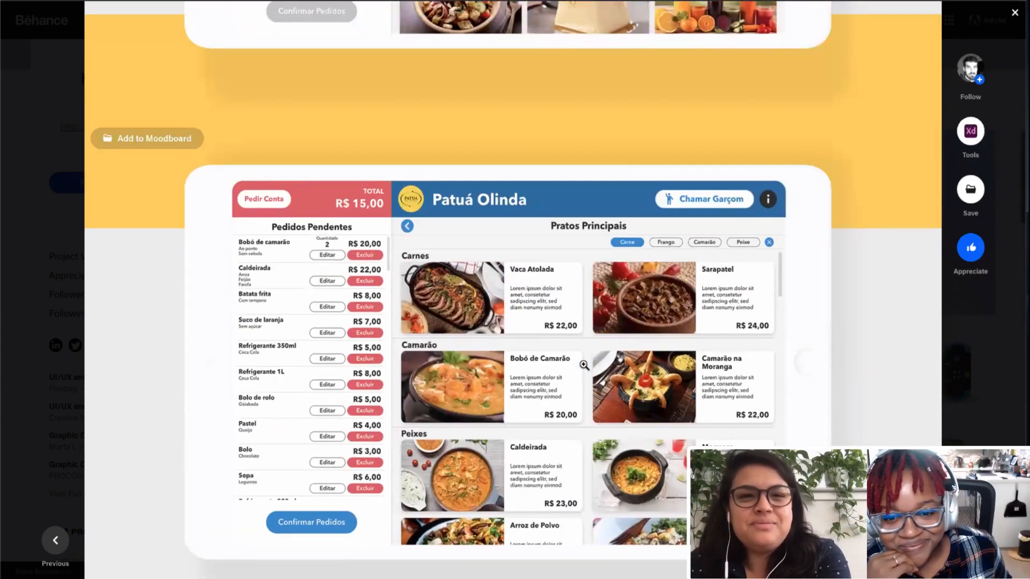
scroll(584, 365, up, 8)
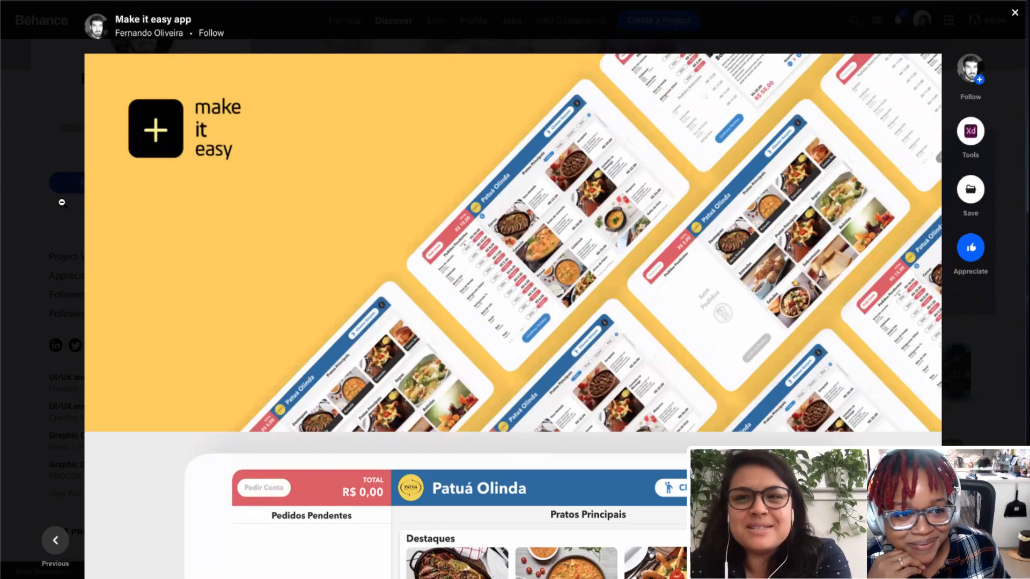
click(61, 206)
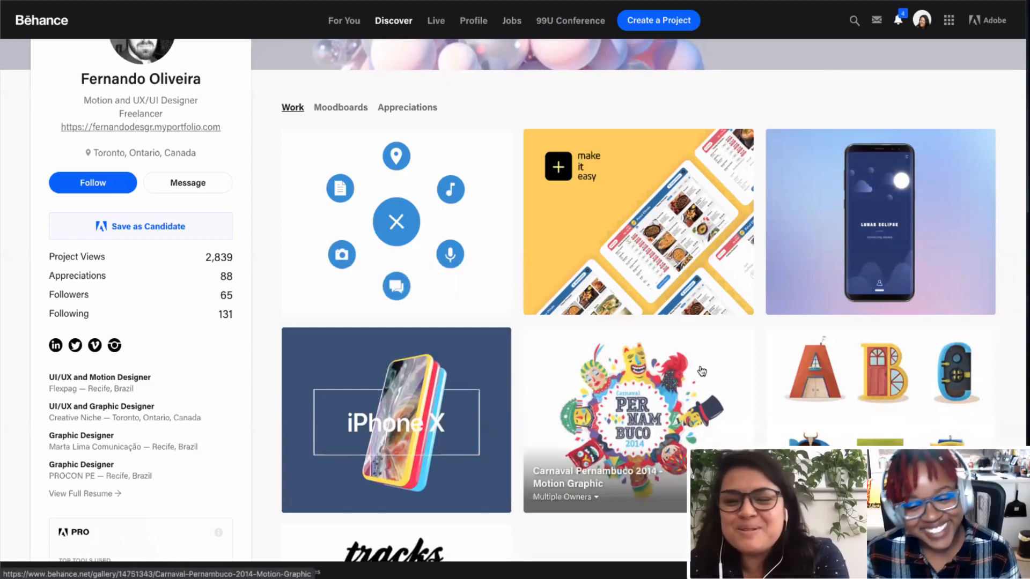
scroll(467, 341, up, 2)
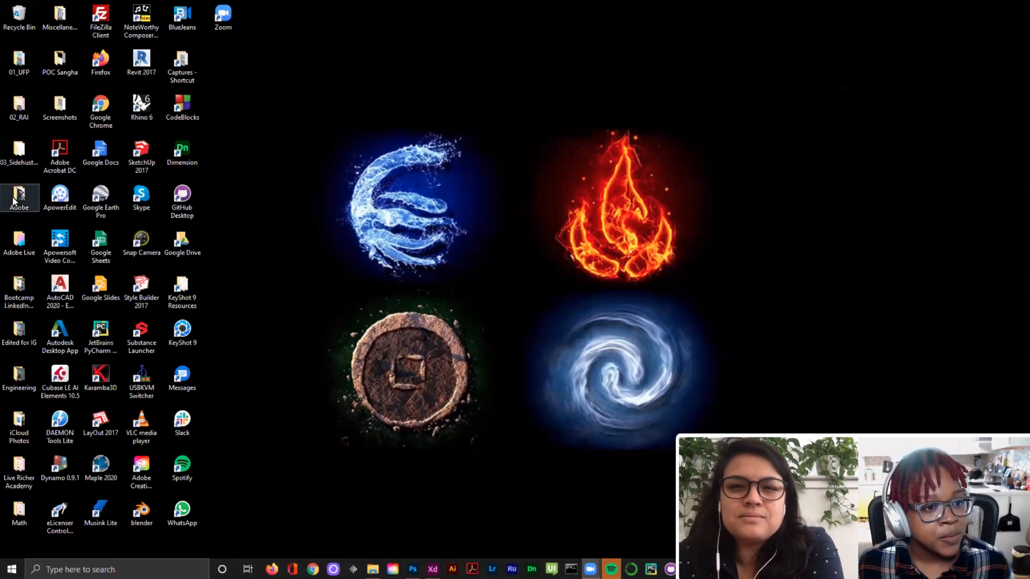
Step: Open the Adobe Live Planning PDF from the Adobe Live desktop folder, highlight part of Day 1's template line, and minimize the document
double_click(19, 240)
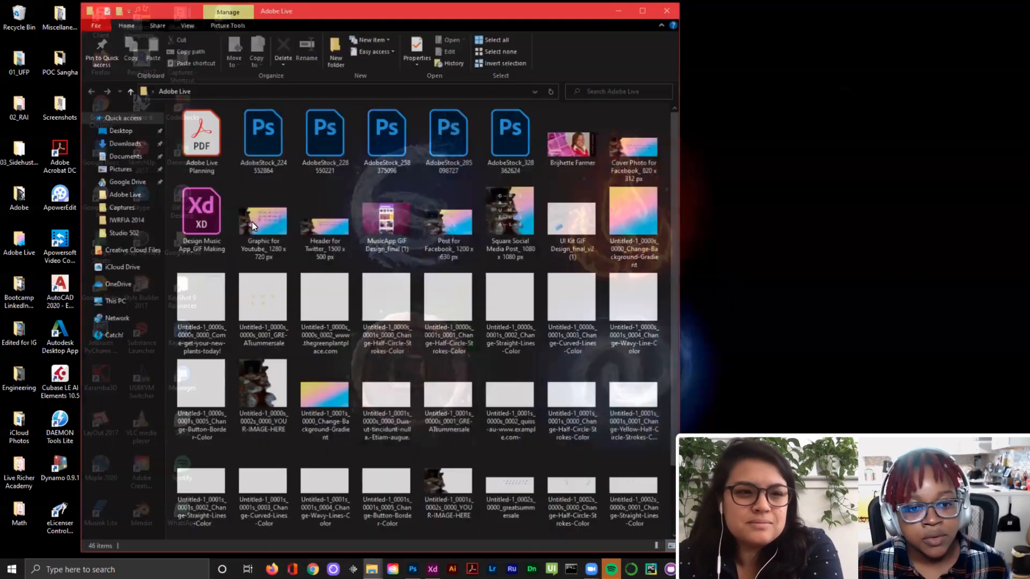
double_click(195, 140)
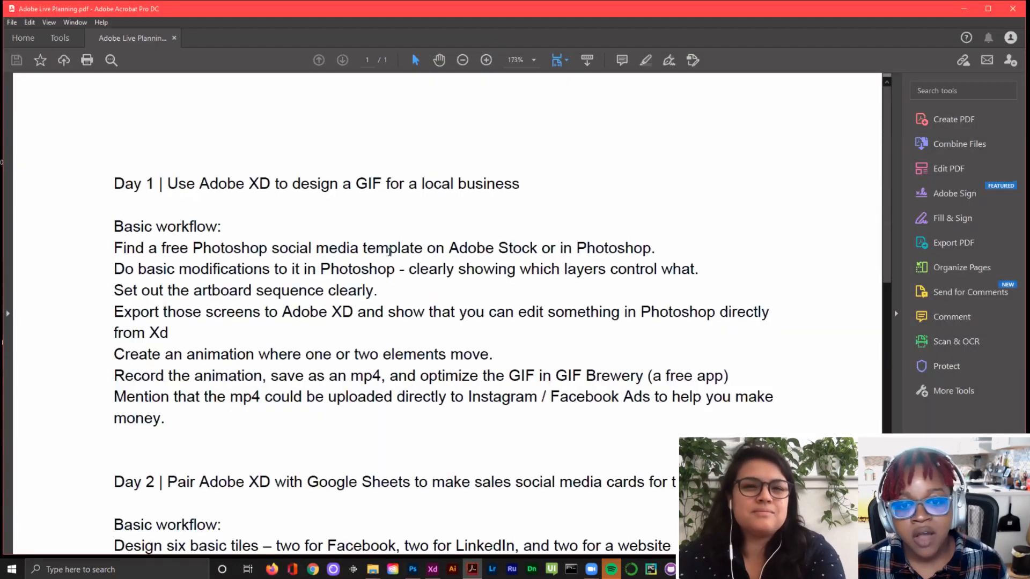
drag(389, 251, 493, 249)
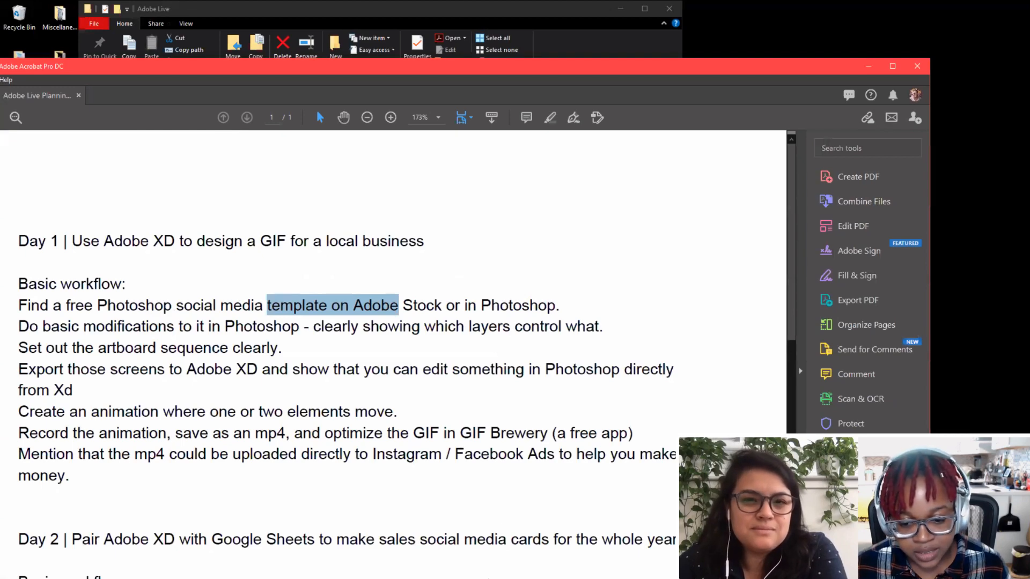
click(868, 65)
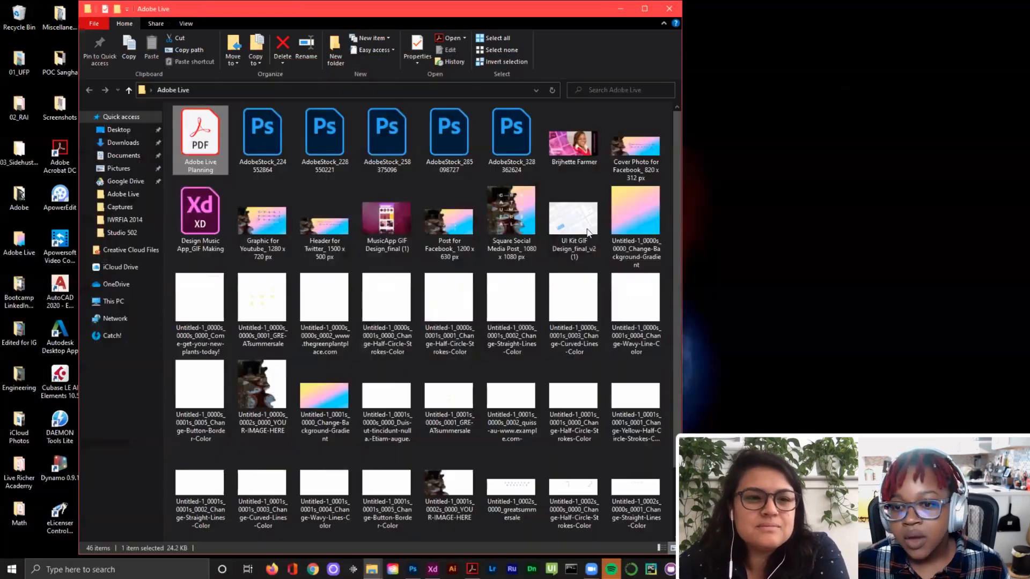
Step: Switch to Photoshop, browse the Art & Illustration presets and templates for a new document, and dismiss the dialog without creating one
click(413, 570)
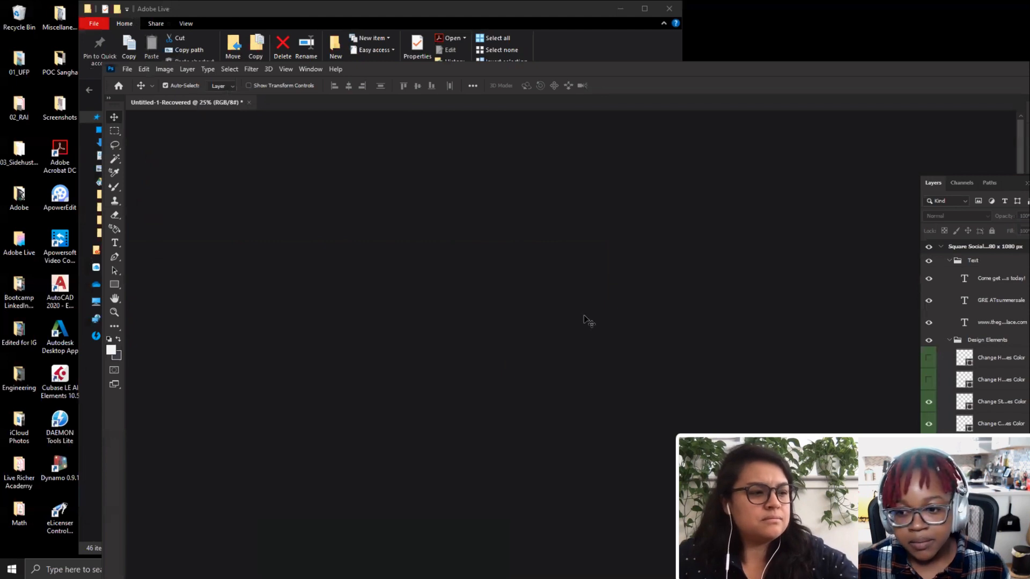
click(119, 86)
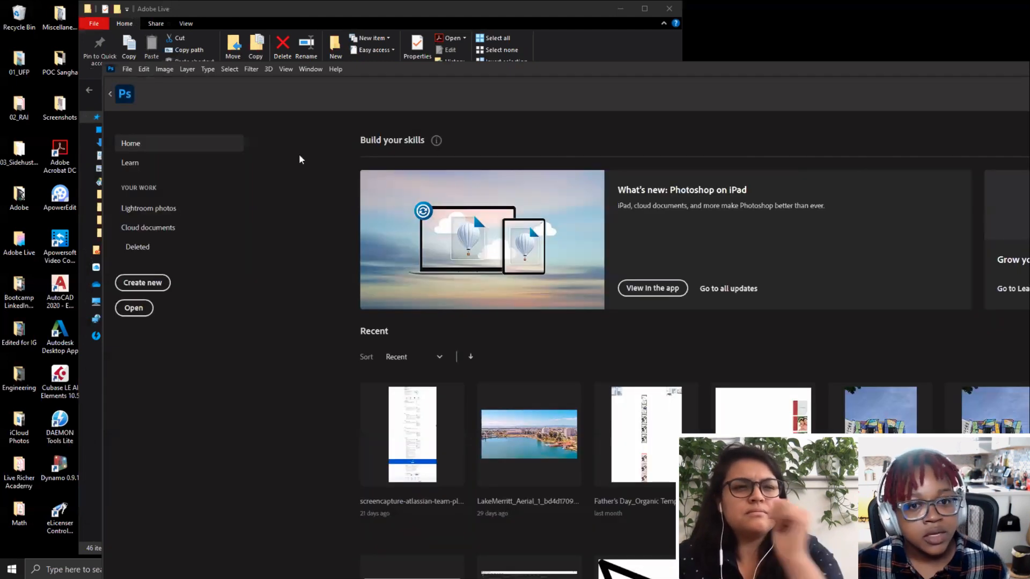
click(144, 283)
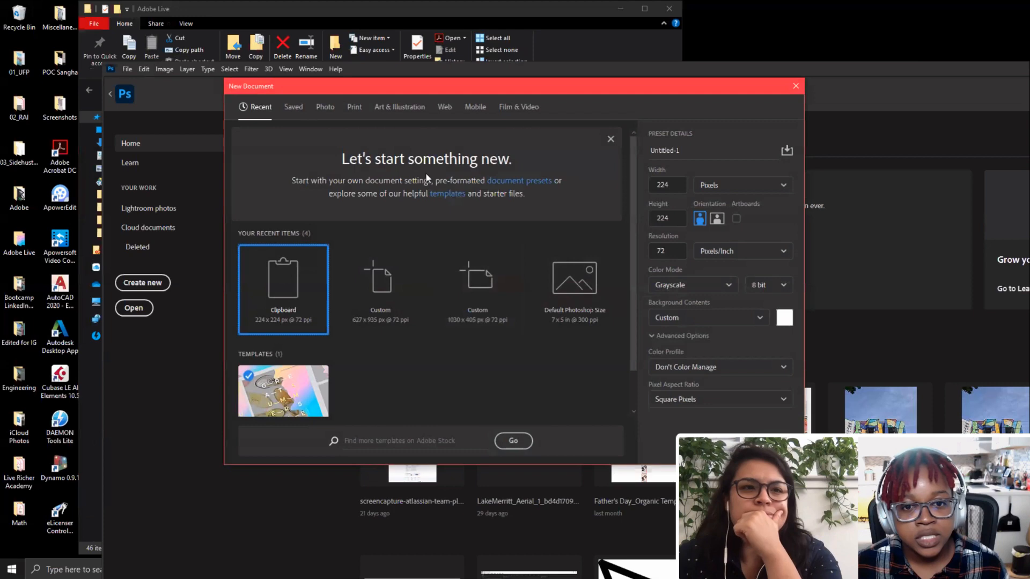
click(402, 107)
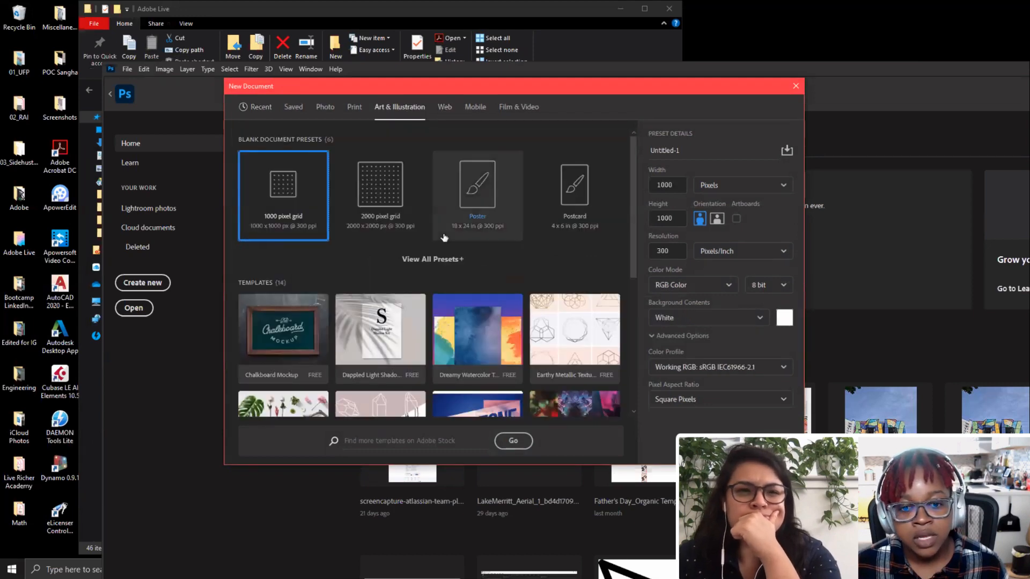
scroll(474, 182, down, 5)
scroll(475, 182, up, 5)
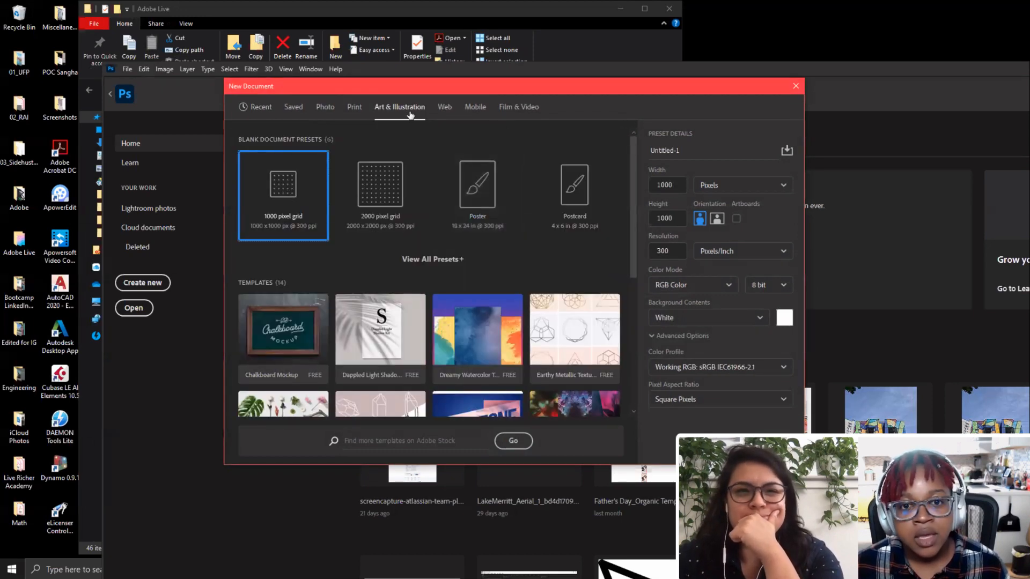
click(795, 88)
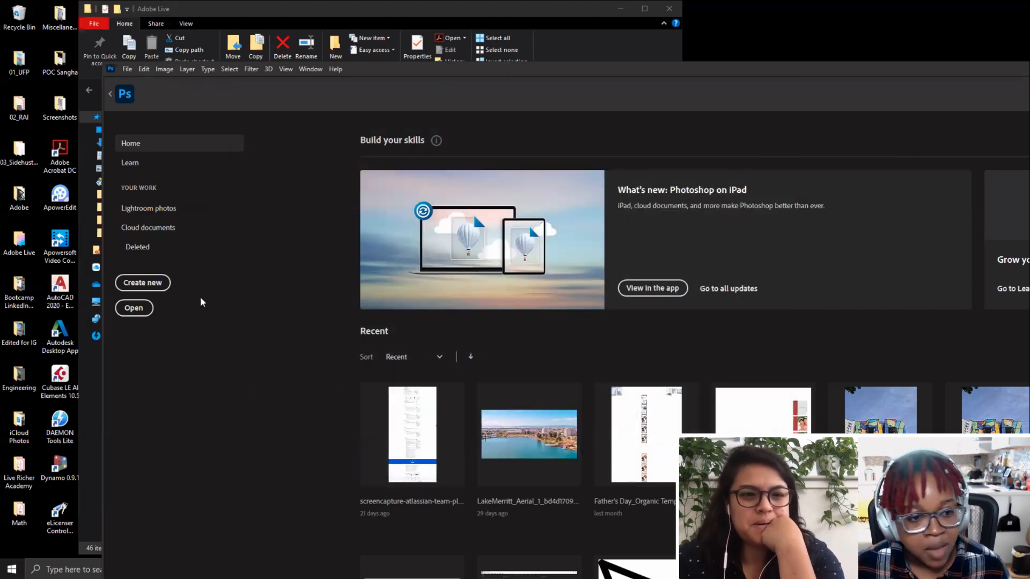
Step: Return to the open summer sale template document and examine its social media artboards, ending on the Square Social Media Post
click(111, 94)
scroll(436, 336, down, 6)
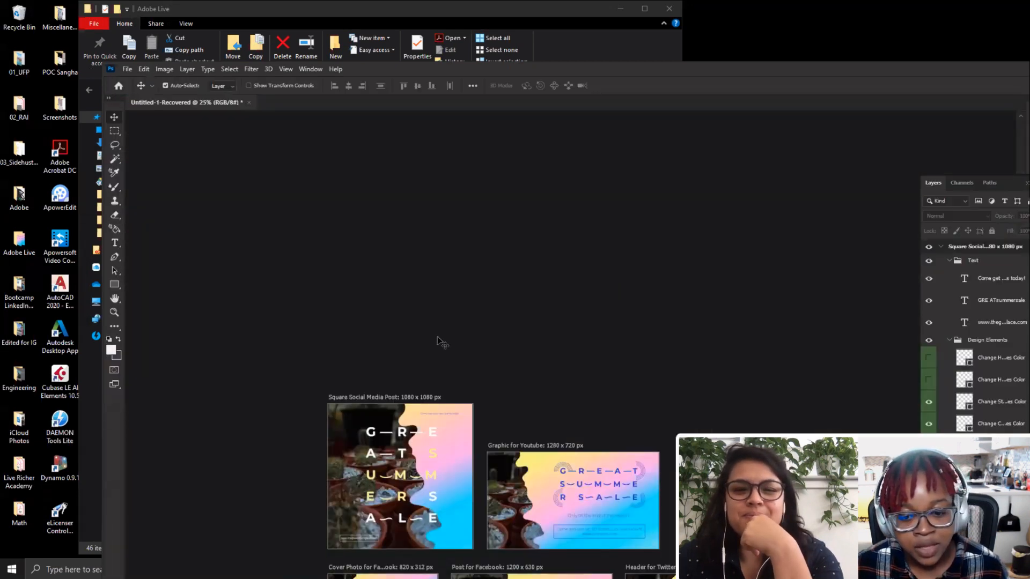
scroll(438, 340, down, 1)
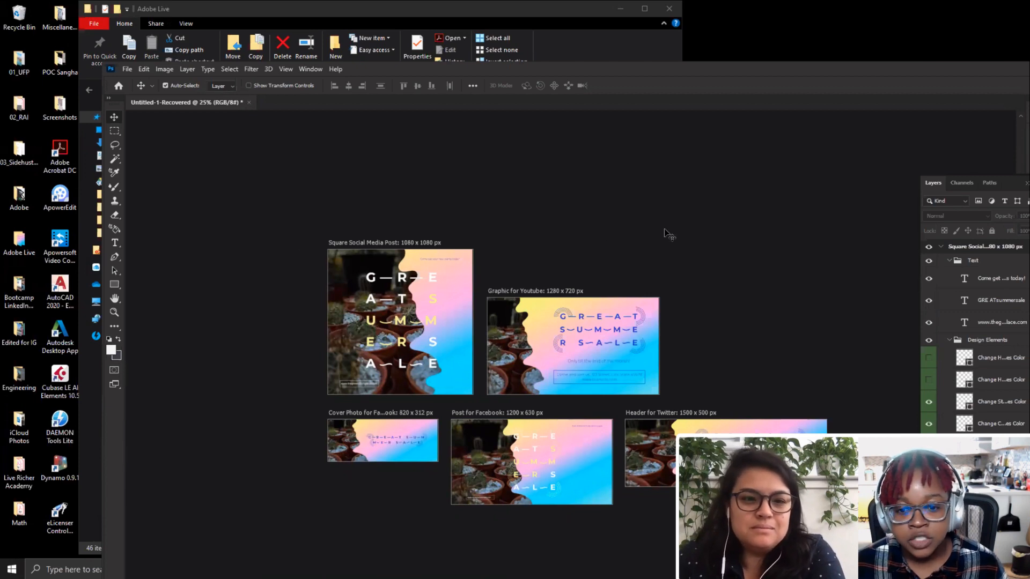
drag(563, 207, 536, 185)
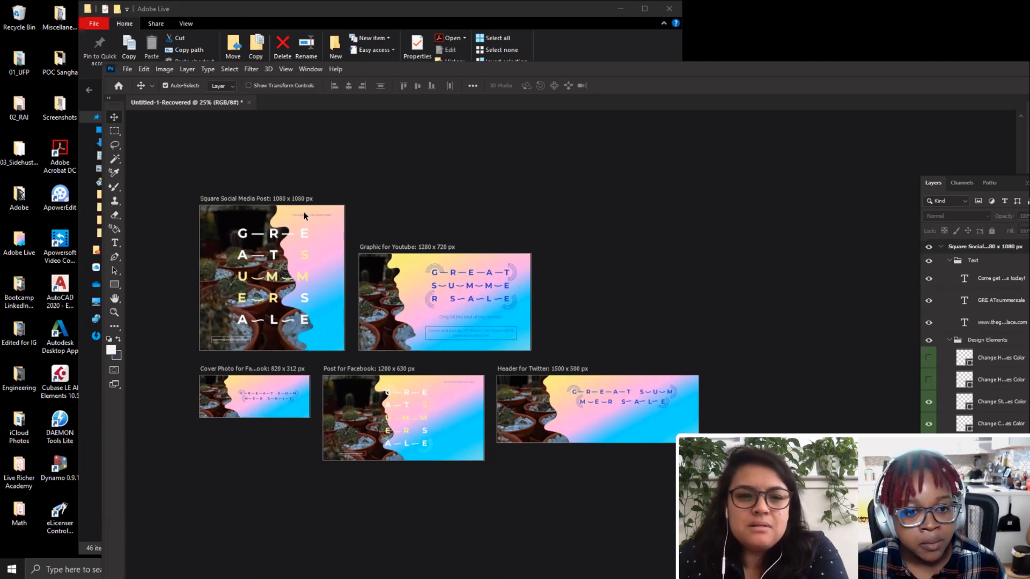
key(ctrl+plus)
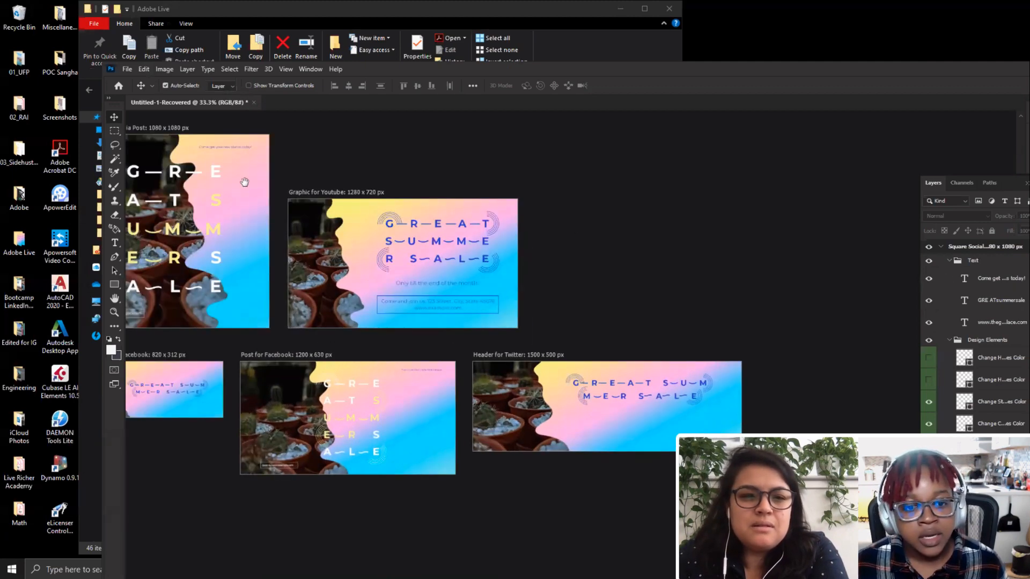
drag(252, 193, 408, 245)
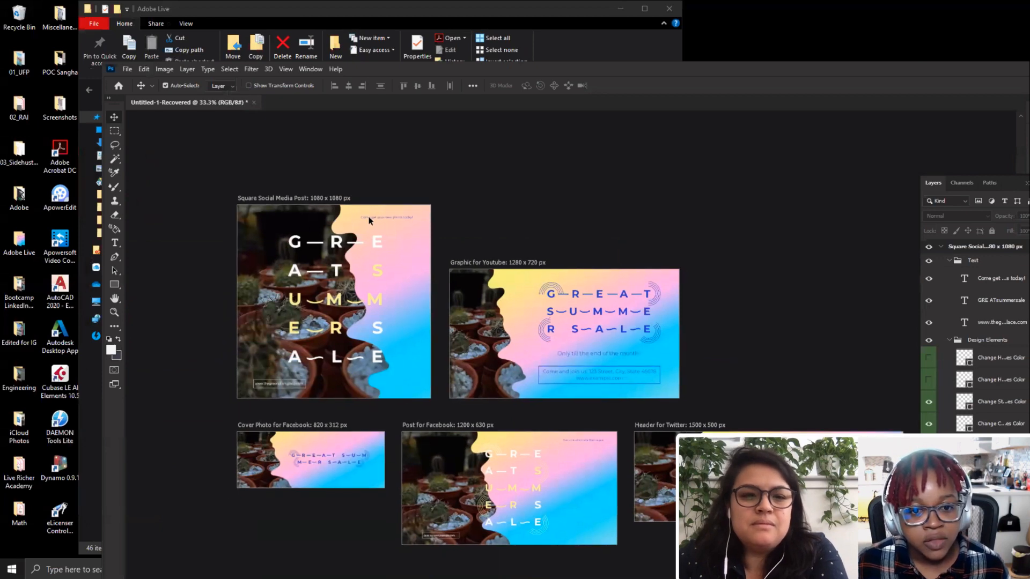
key(ctrl+plus)
key(ctrl+plus)
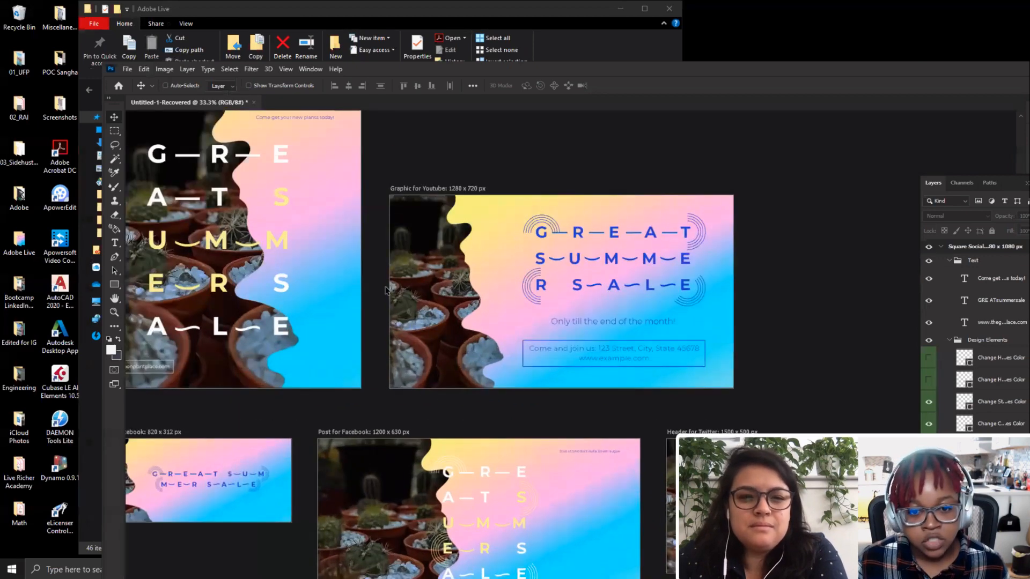
drag(405, 347, 445, 382)
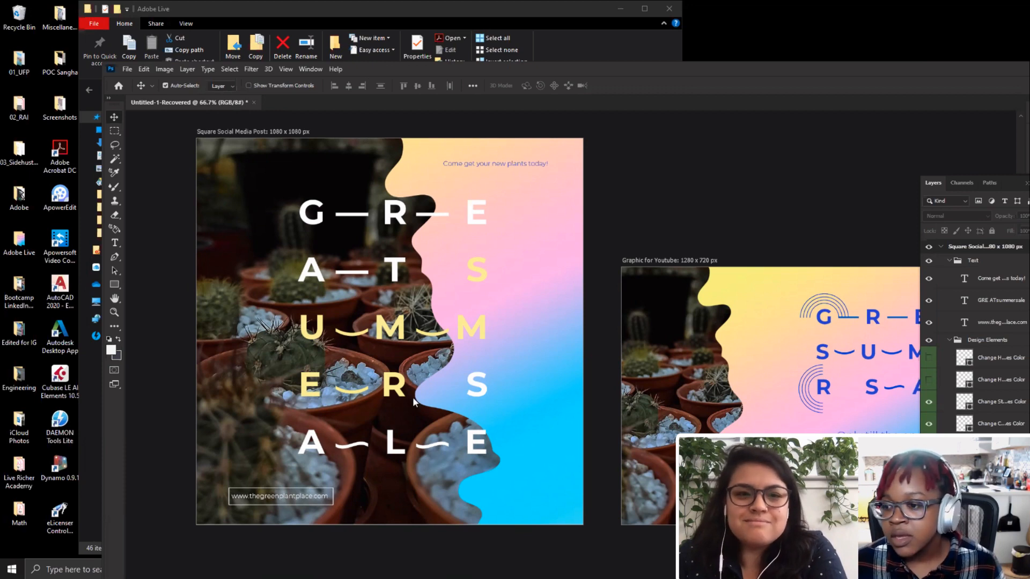
Step: Select the "Come get your new plants today!" text layer, view the Graphic for Youtube artboard, and minimize Photoshop
click(934, 283)
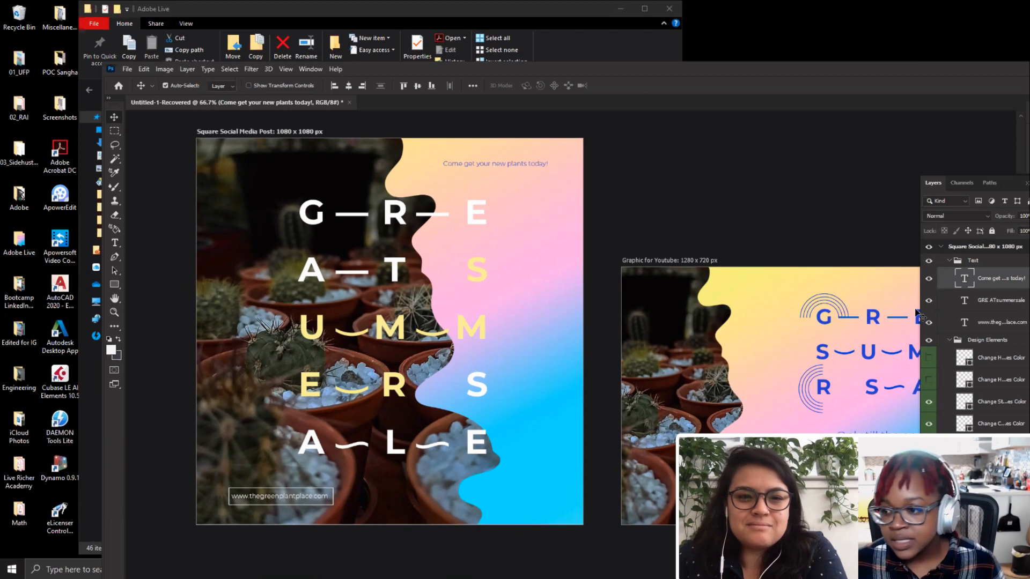
drag(693, 180, 388, 101)
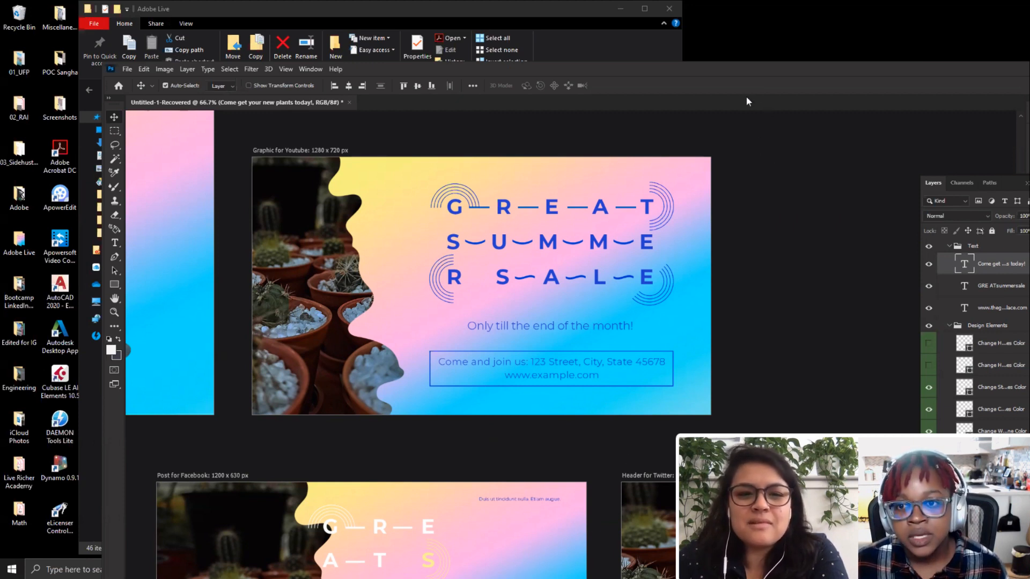
drag(459, 73, 560, 101)
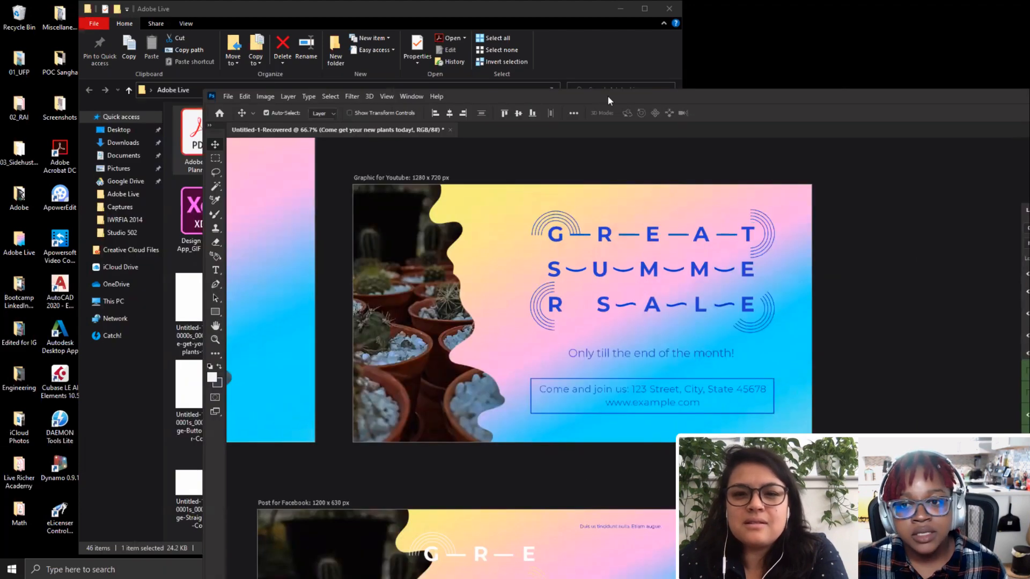
drag(1024, 101, 766, 101)
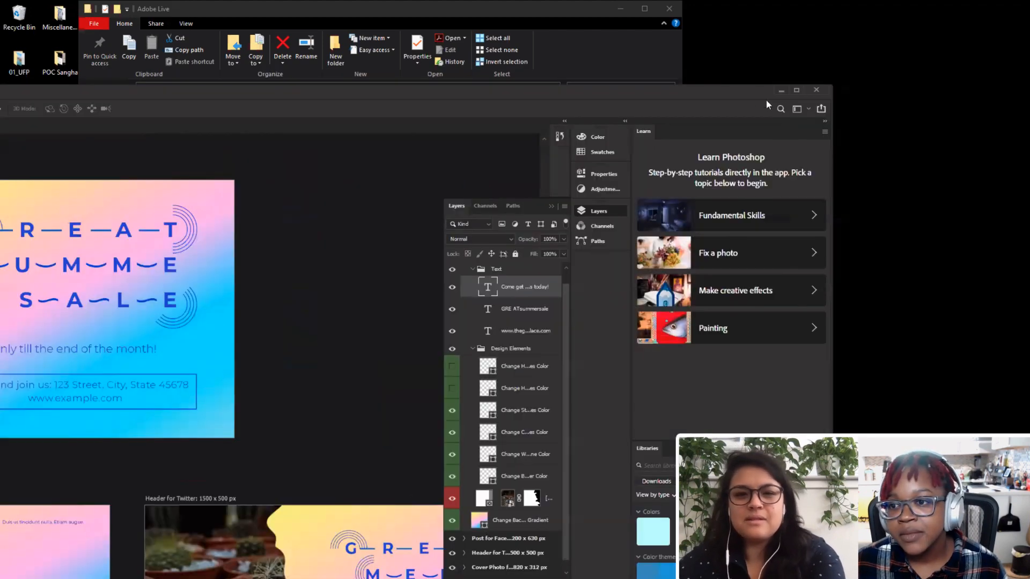
click(781, 89)
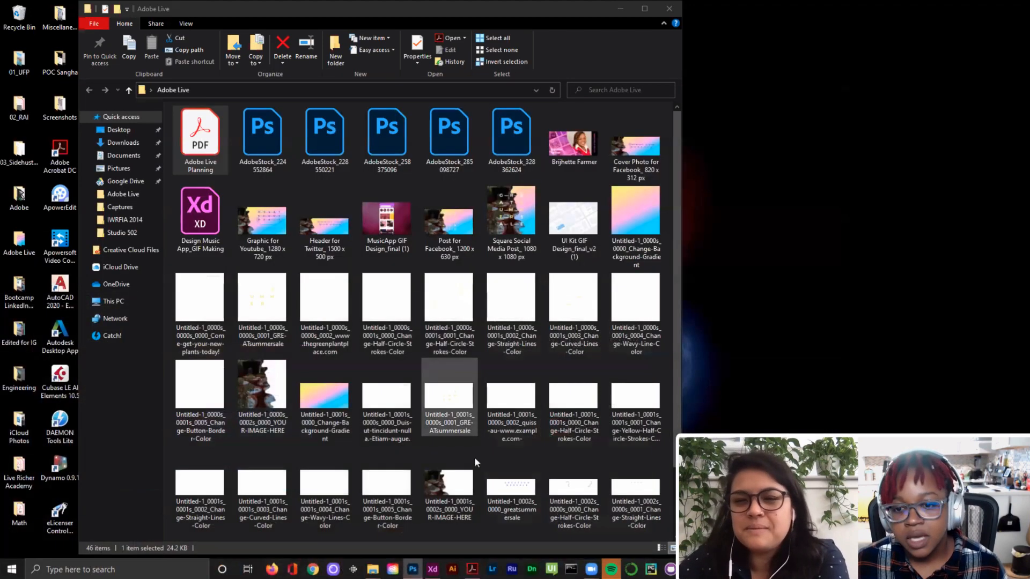
Step: Switch to Adobe XD, open the recent cloud document Adobe Live GIF Design, and maximize its window
click(432, 570)
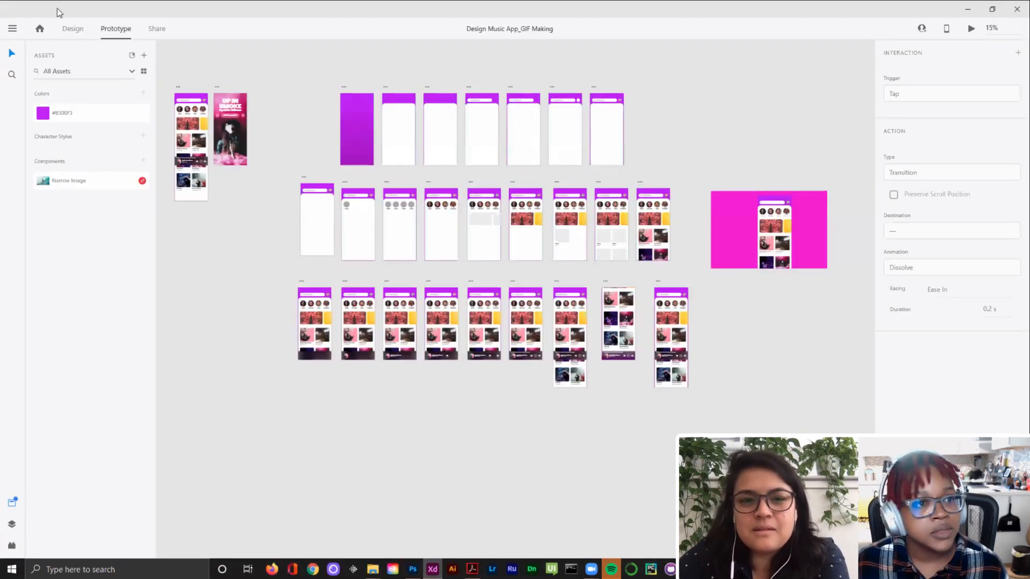
click(12, 29)
mouse_move(47, 126)
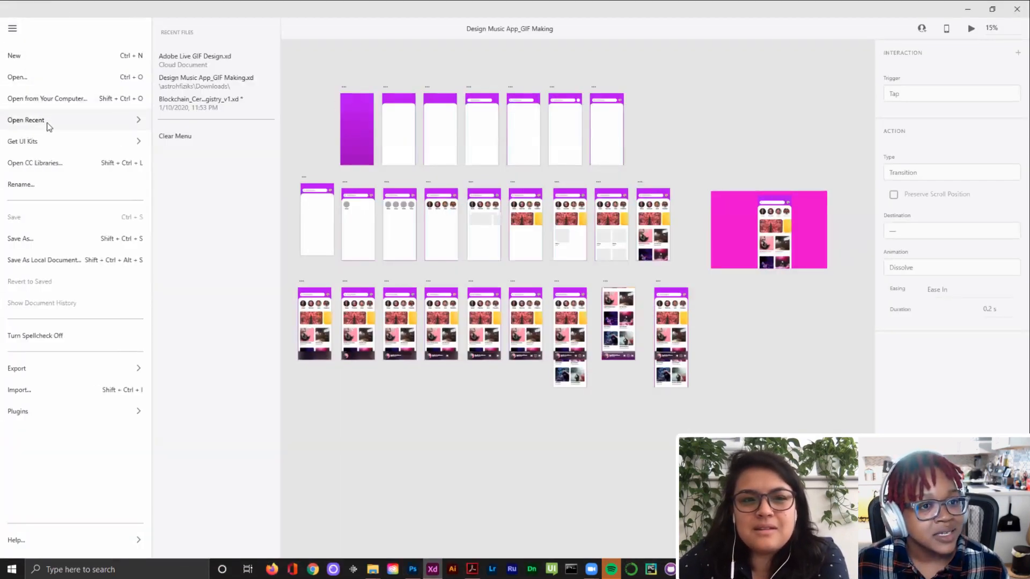
click(194, 58)
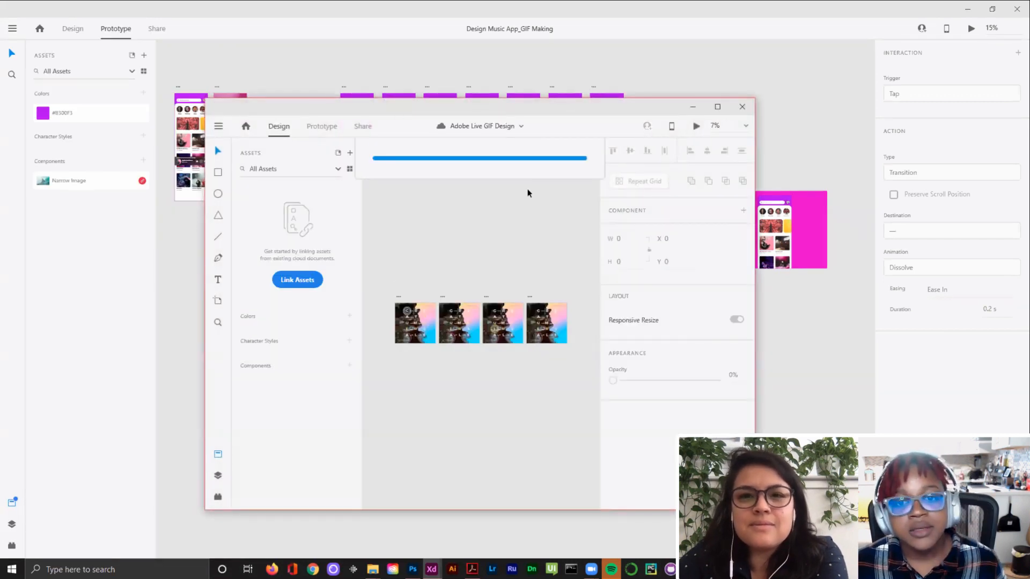
click(717, 108)
Step: Examine the Plant Summer Sale artboards up close, comparing the circle strokes around the letters on each one
key(ctrl+equal)
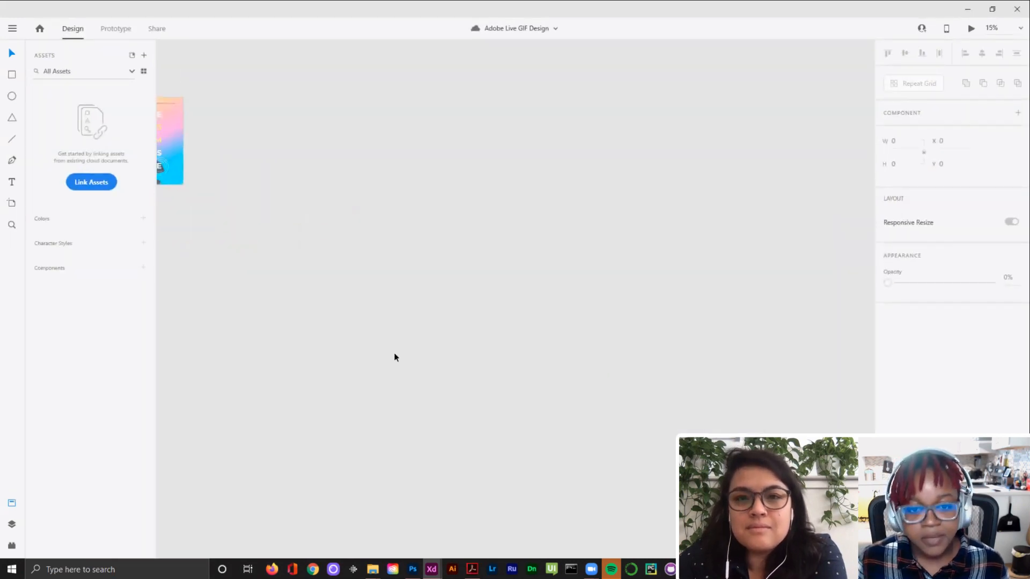
drag(253, 269, 680, 361)
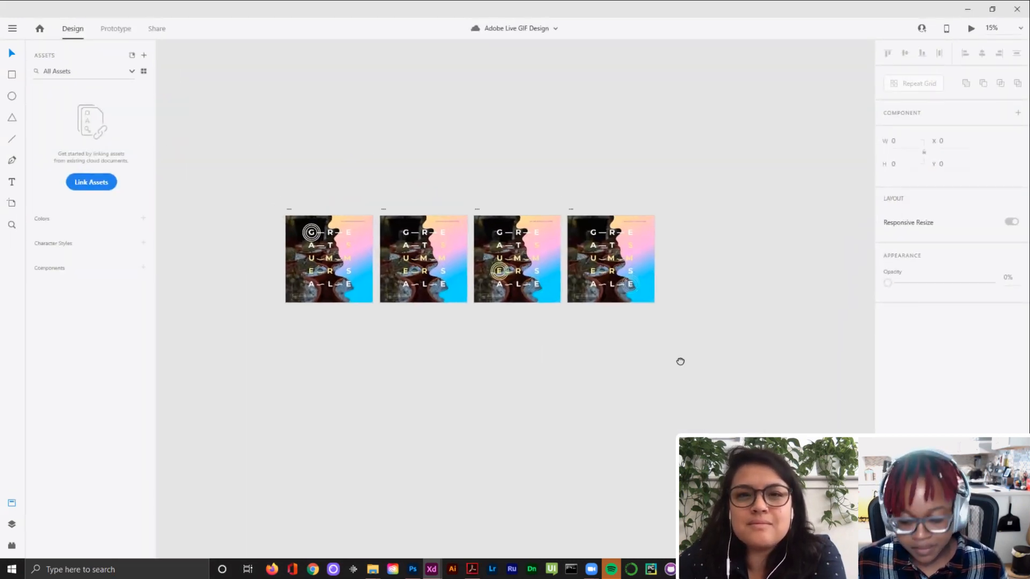
key(ctrl+equal)
drag(210, 308, 387, 386)
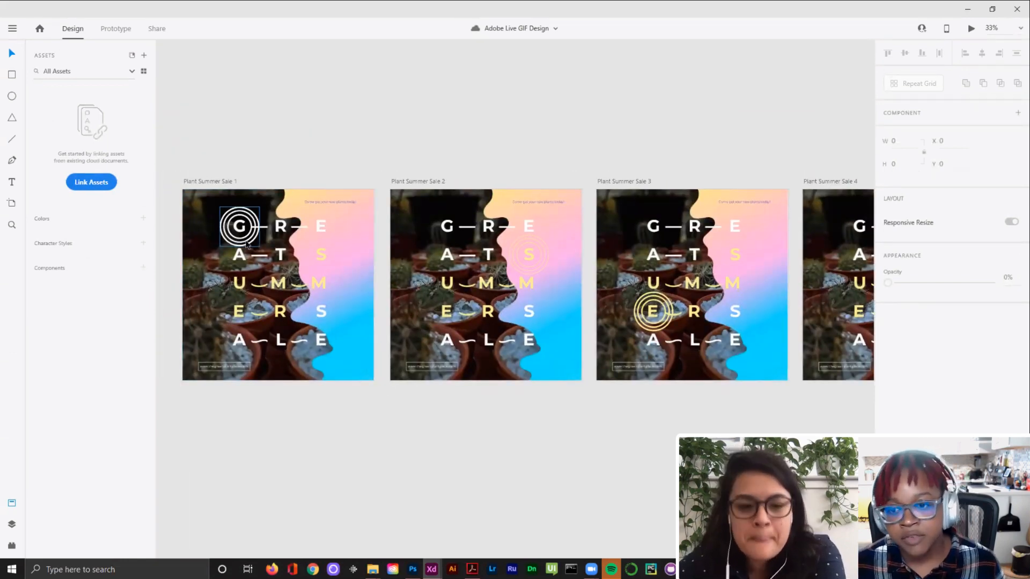
scroll(246, 245, up, 1)
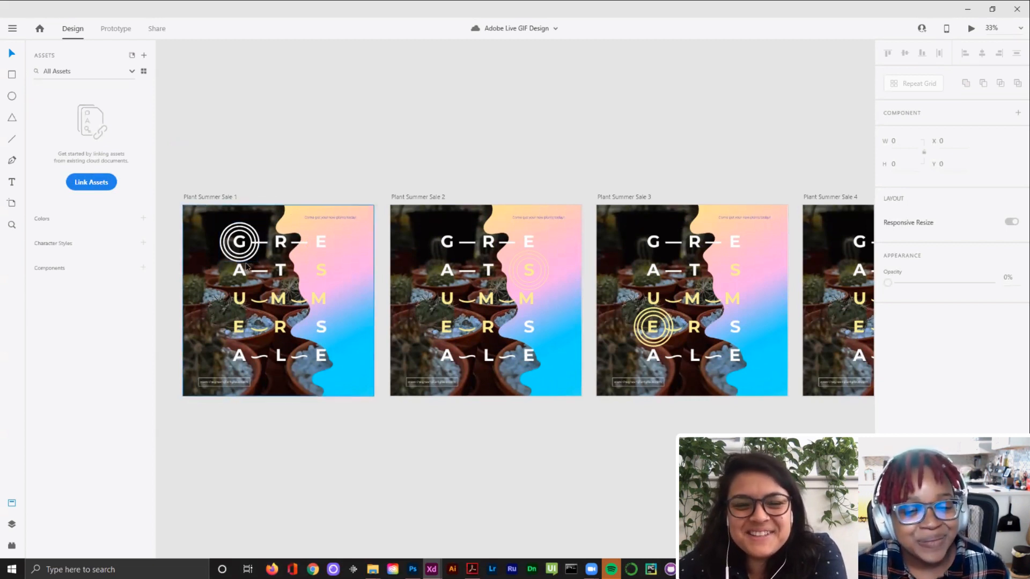
click(252, 228)
click(658, 194)
drag(478, 185, 631, 151)
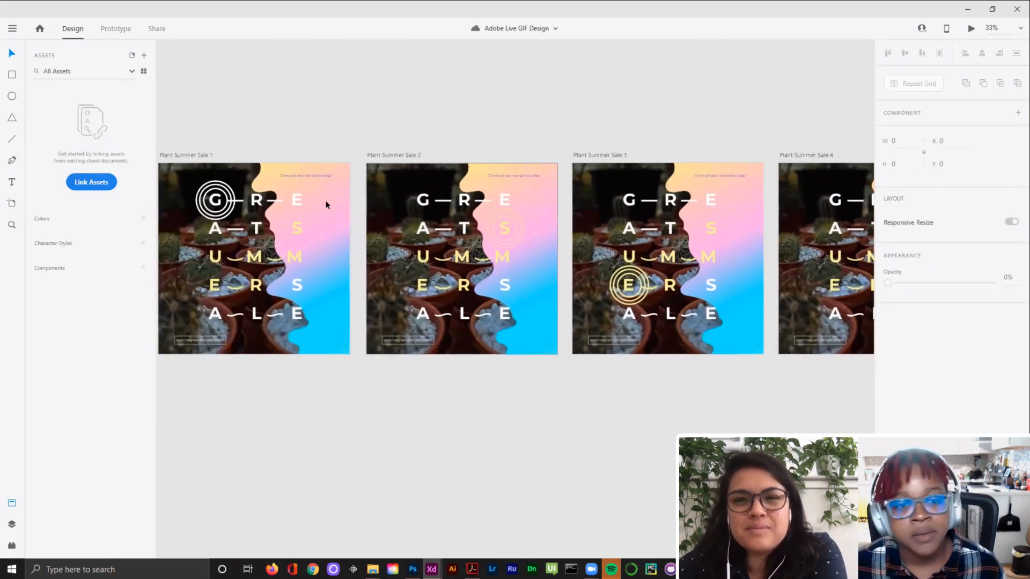
Step: Switch to prototyping and set the time-trigger delay of the Plant Summer Sale 1 artboard to 1 s
click(115, 30)
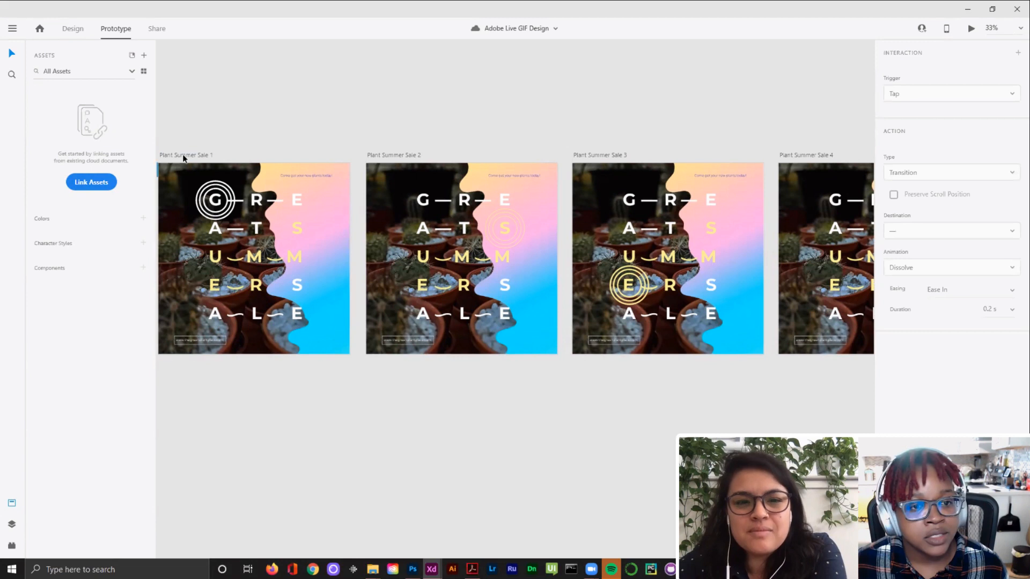
click(184, 155)
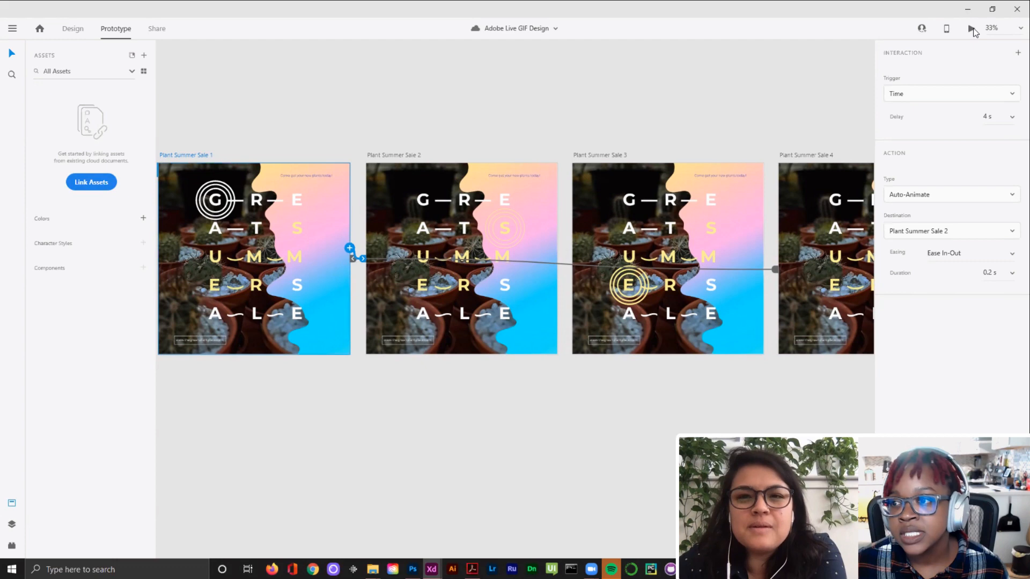
click(1014, 120)
click(988, 164)
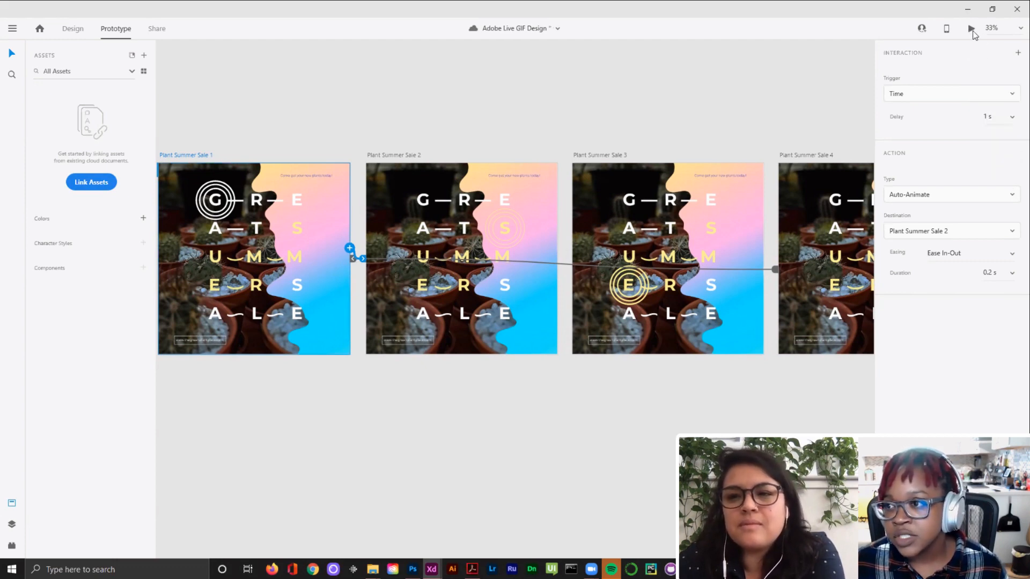
Step: Preview the auto-animated summer sale prototype, close the preview, and deselect the artboard
click(972, 30)
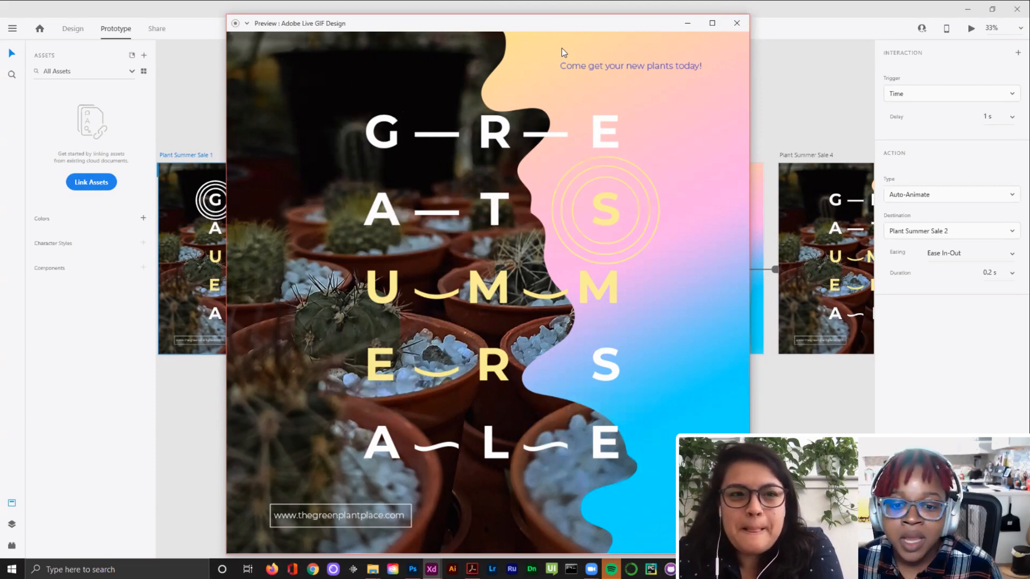
click(737, 23)
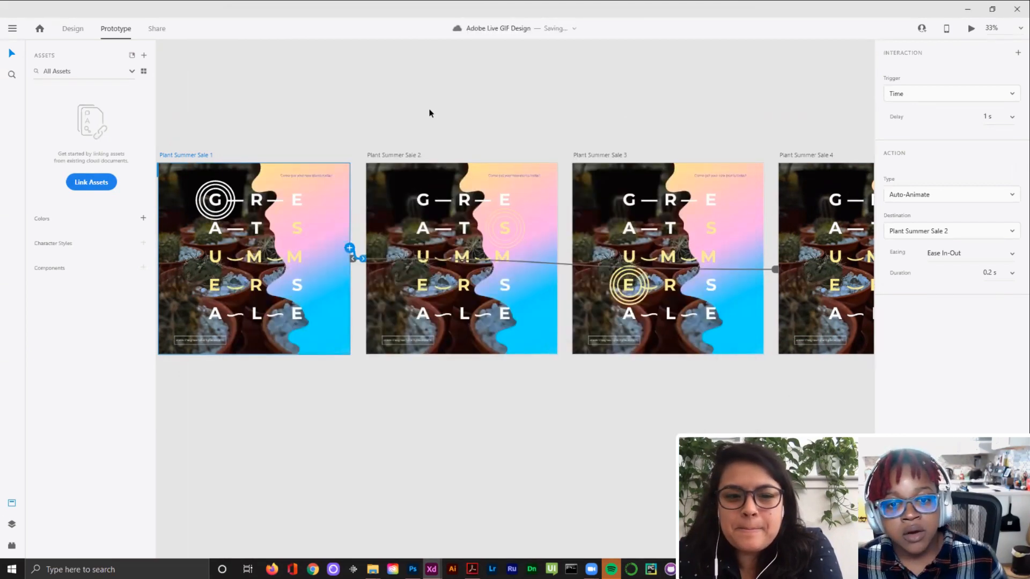
click(429, 113)
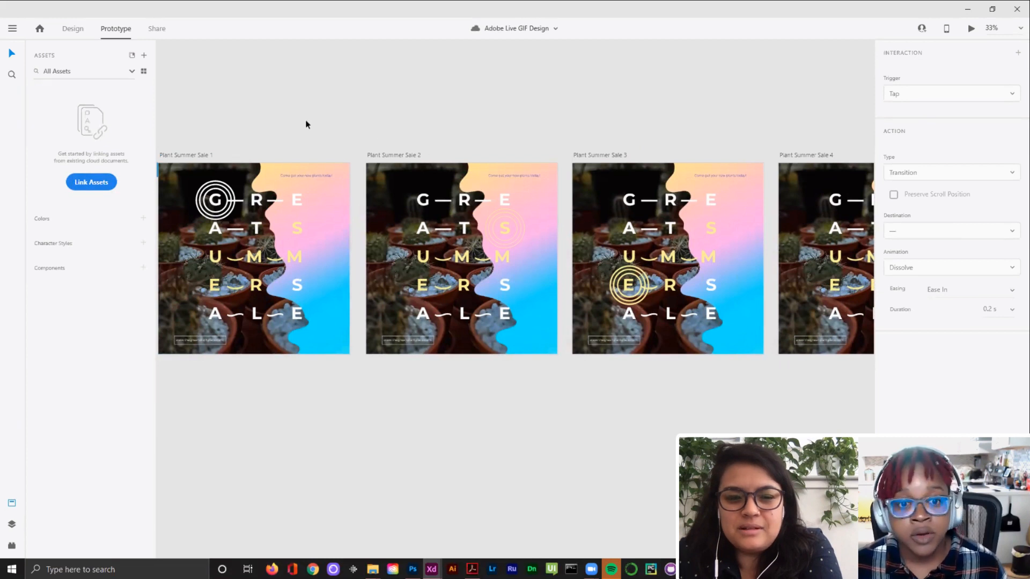
drag(358, 115, 423, 107)
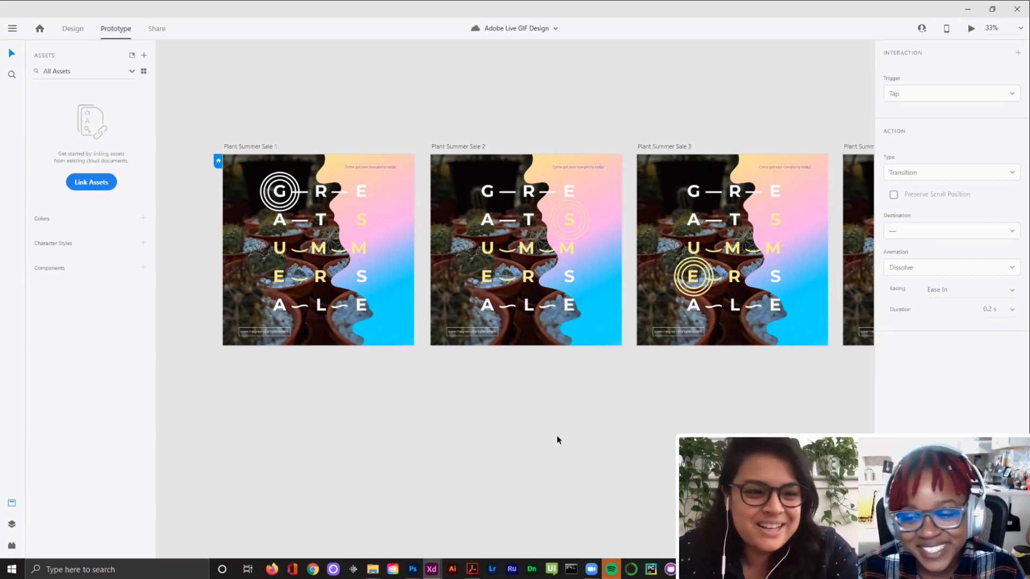
Step: Play the prototype preview again from Plant Summer Sale 1, close it, and clear the artboard selection
click(250, 147)
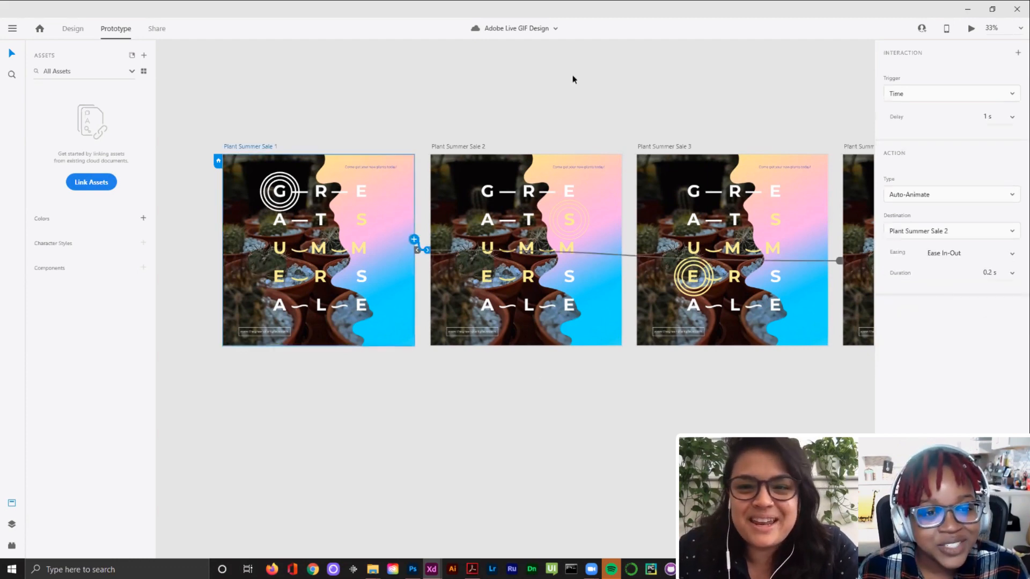
click(972, 29)
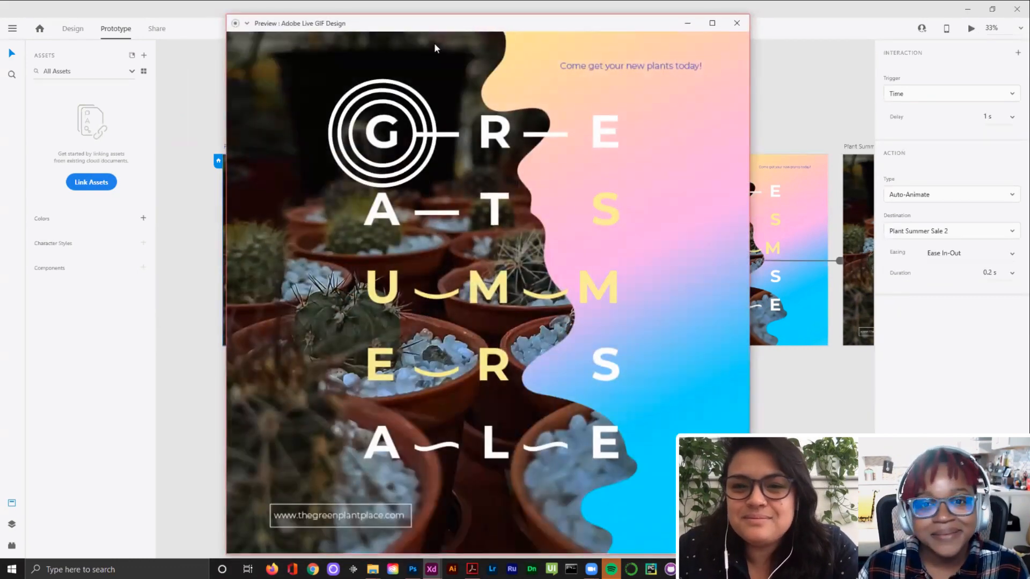
drag(413, 28, 337, 24)
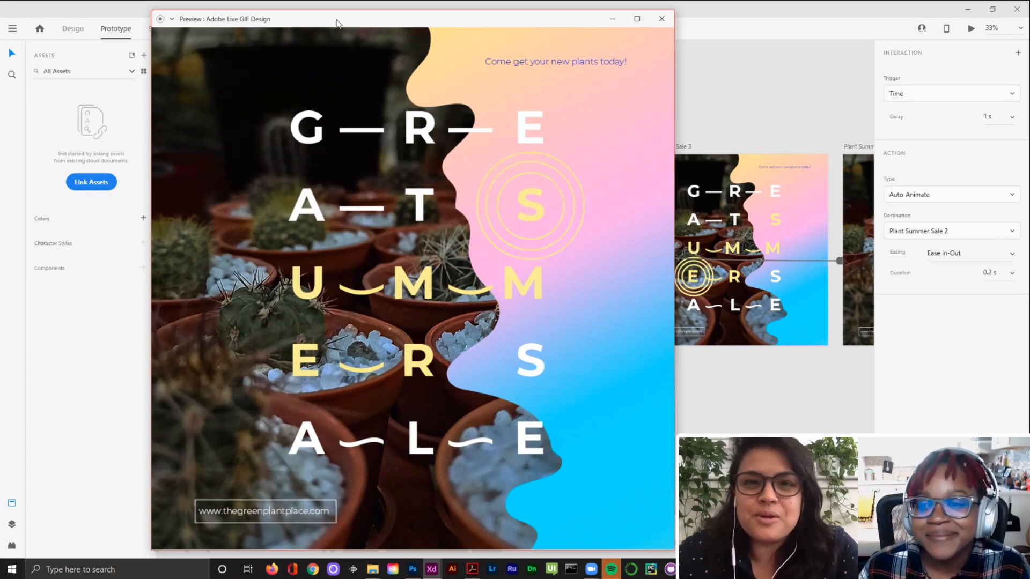
click(659, 19)
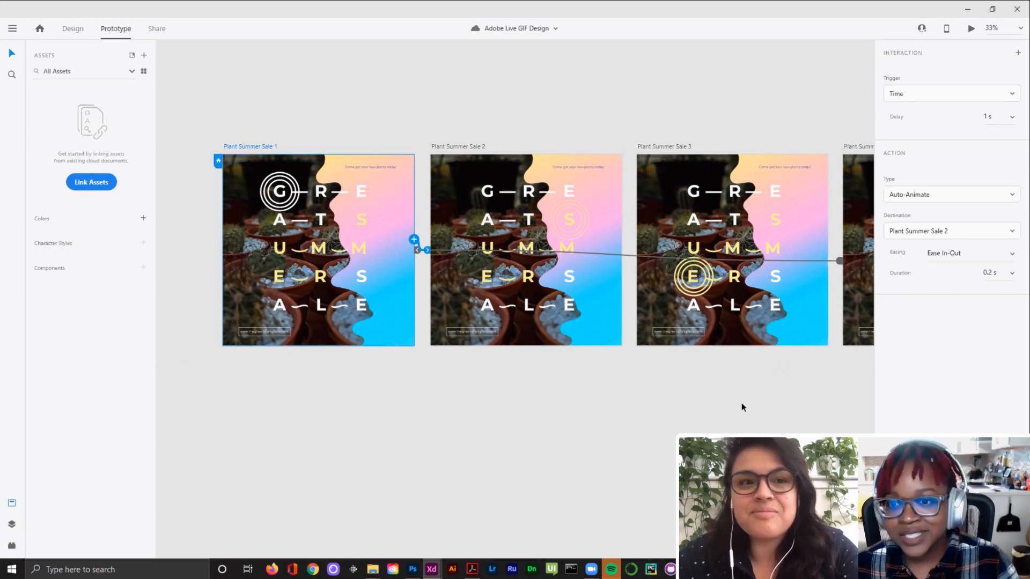
click(588, 406)
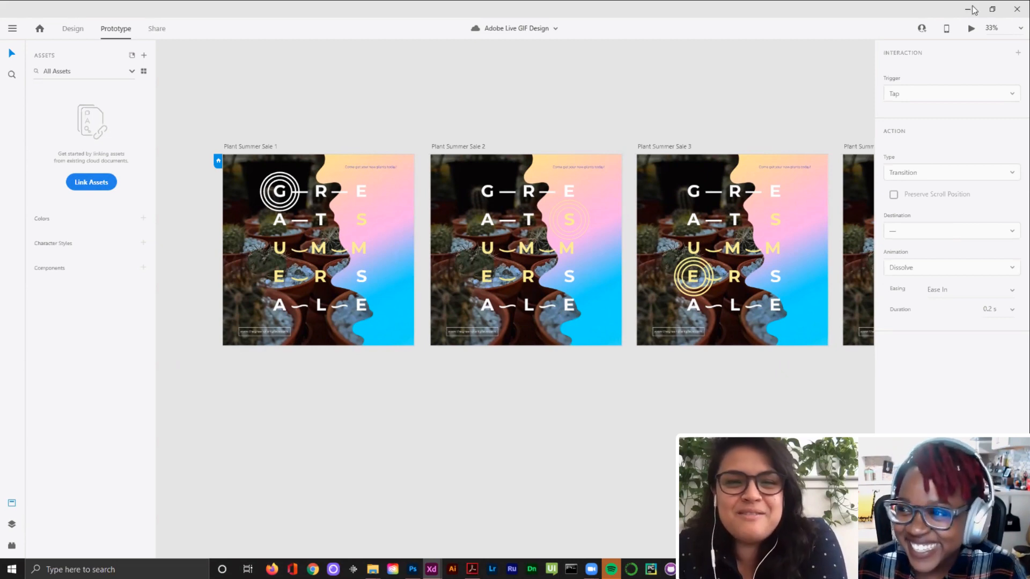
Step: Close the Adobe Live GIF Design and Design Music App_GIF Making documents and the Adobe Live folder window
click(1016, 9)
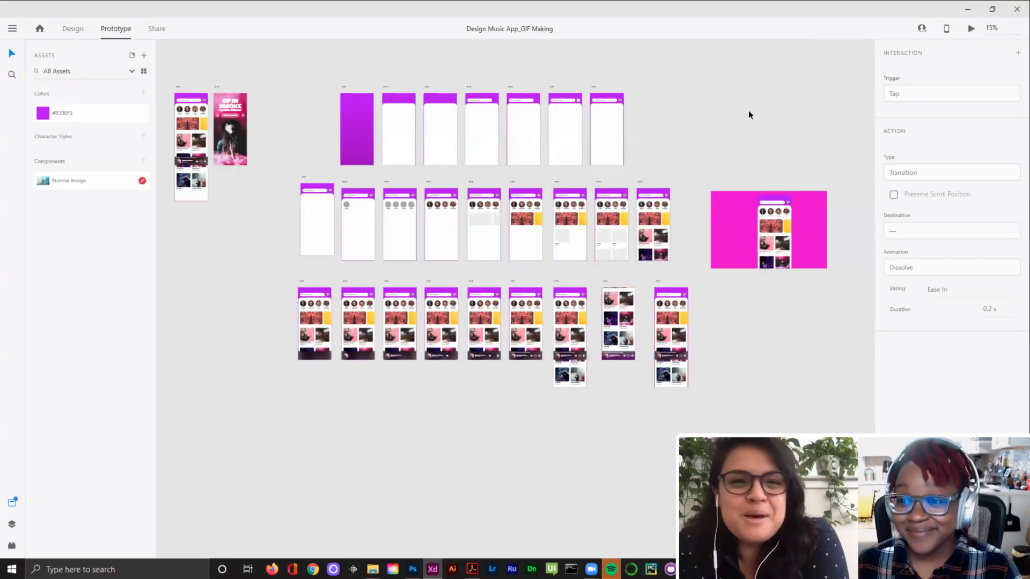
click(1015, 9)
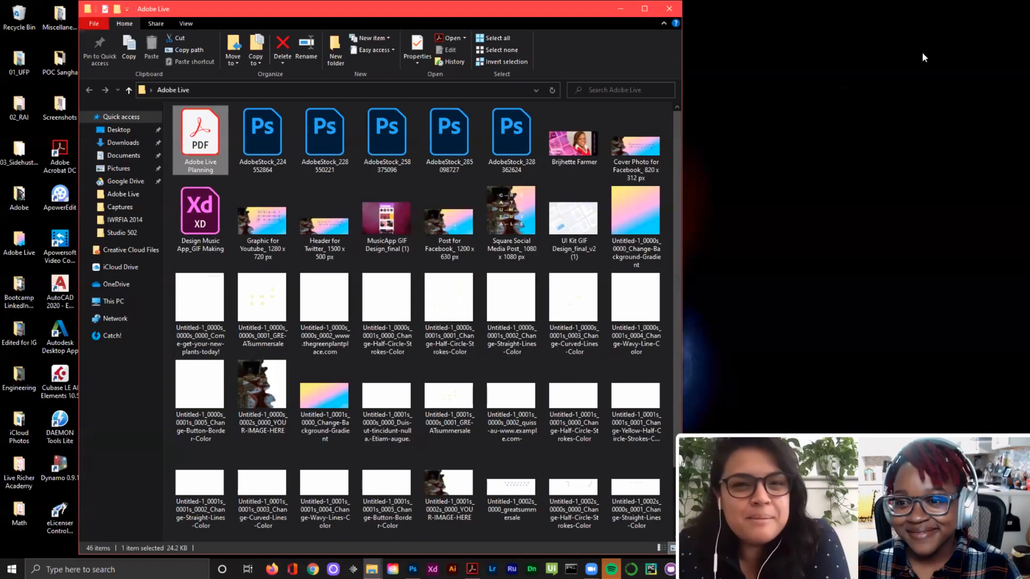
click(669, 8)
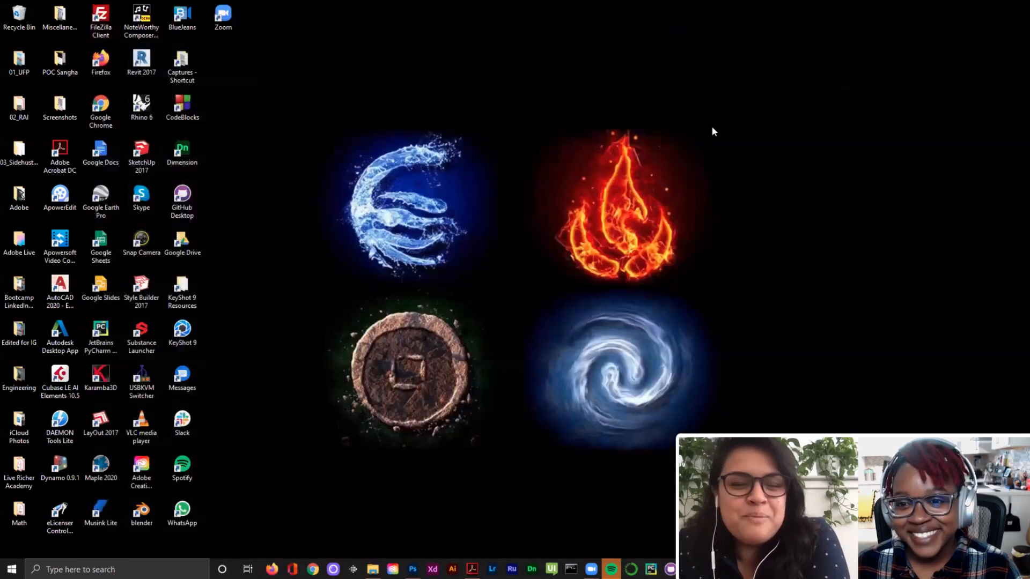